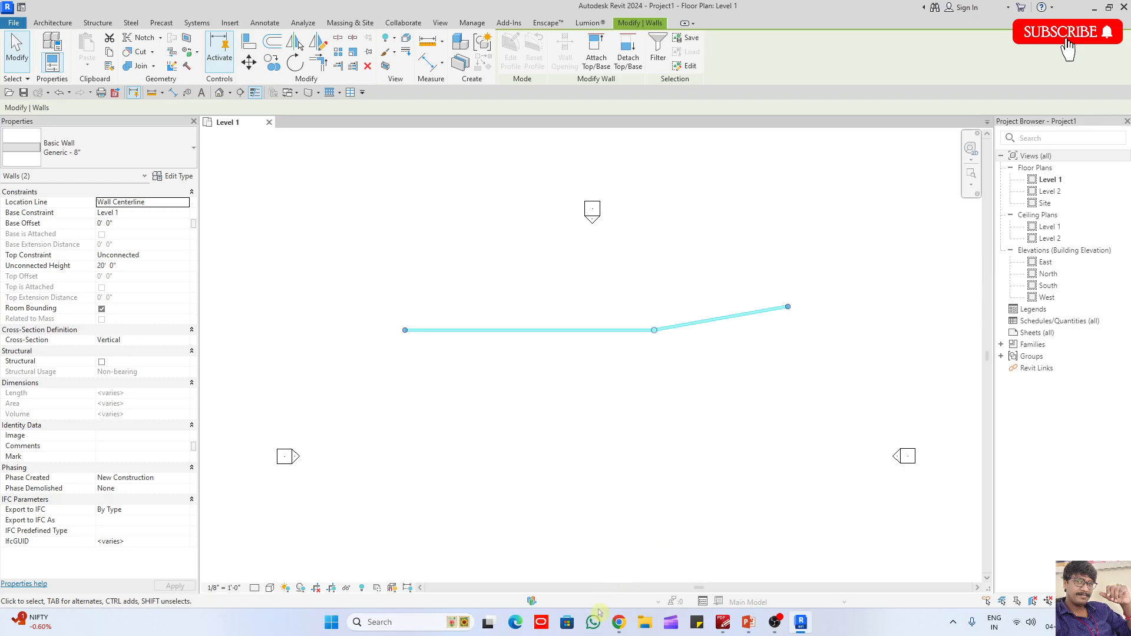
mouse_move(618, 623)
left_click(583, 571)
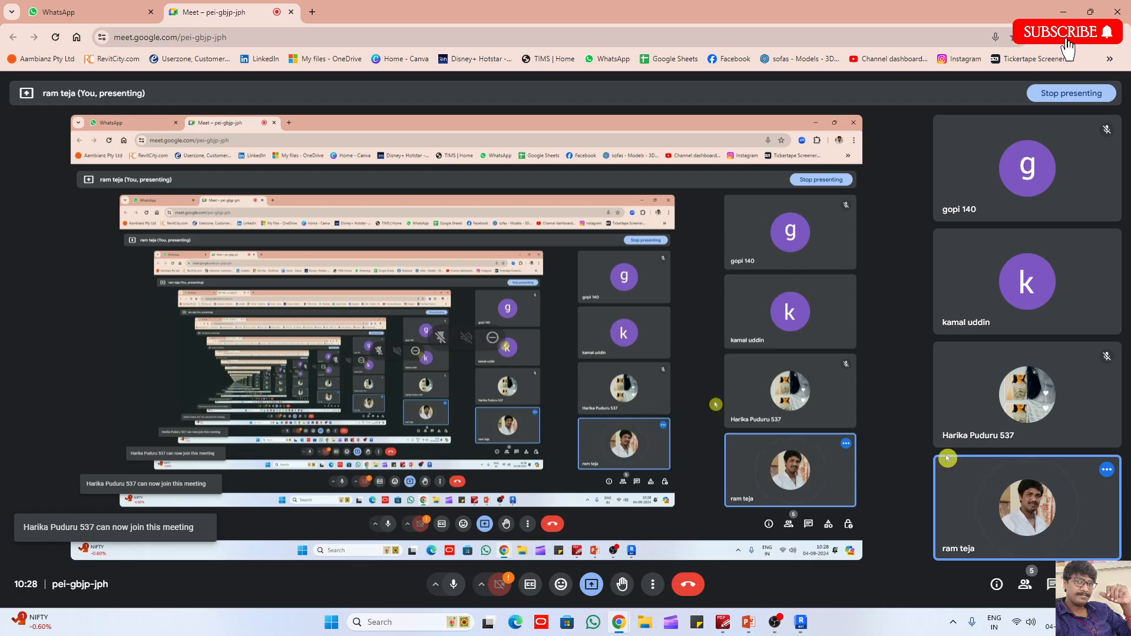
left_click(1016, 624)
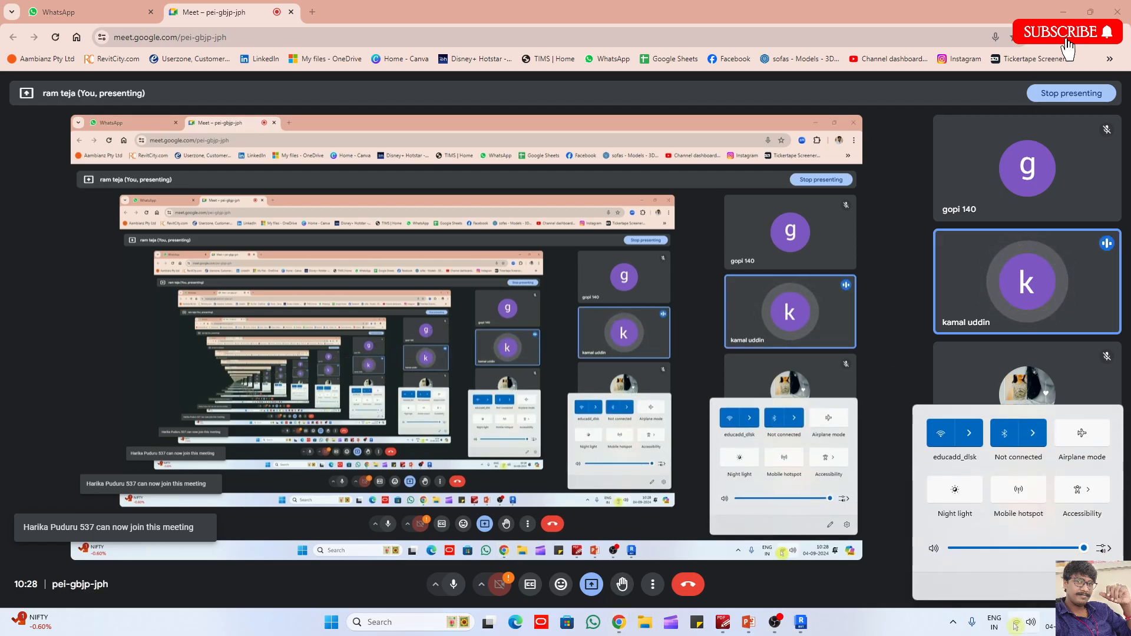
left_click(1016, 625)
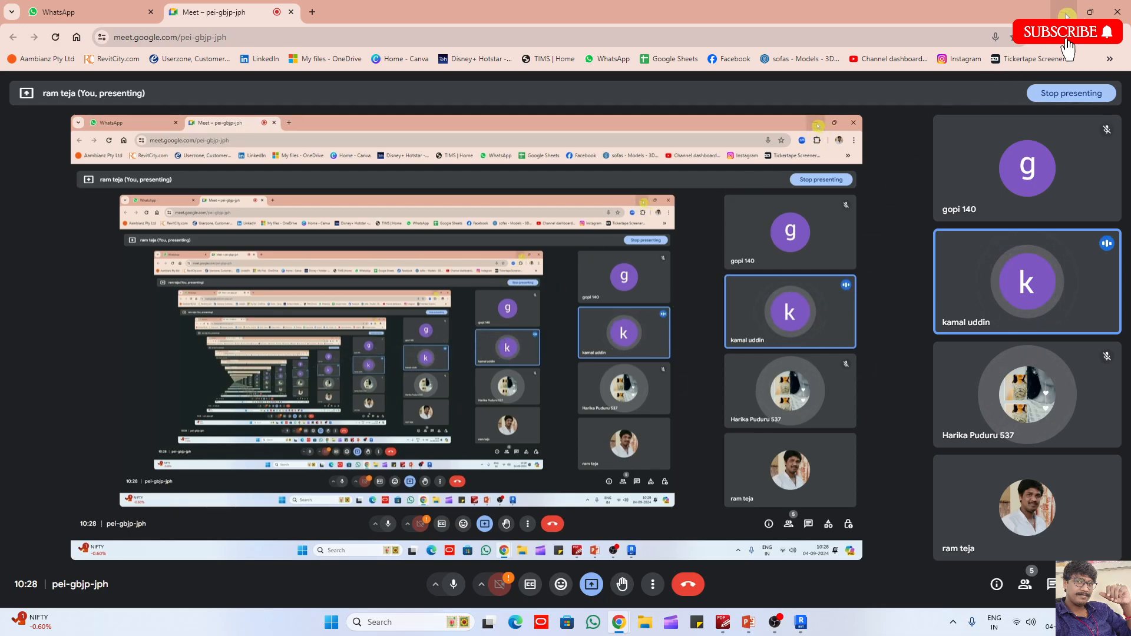
key("alt+Tab")
- Delete the two existing connected walls from the Level 1 floor plan
left_click(739, 344)
left_click_drag(785, 369, 717, 267)
key("Delete")
left_click_drag(695, 383, 615, 313)
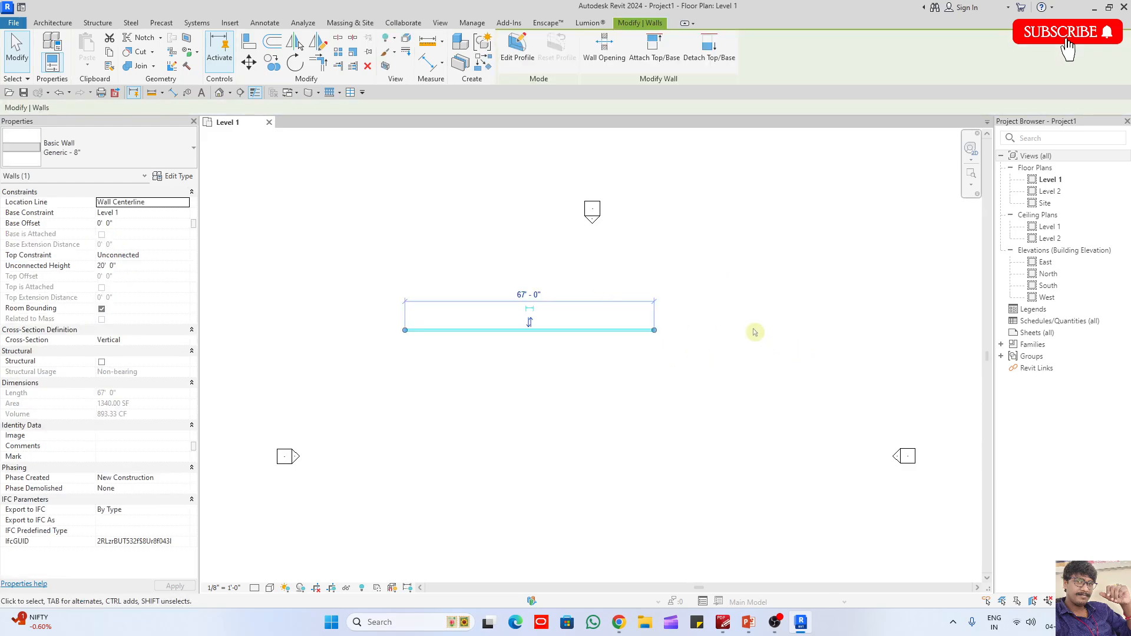
key("Delete")
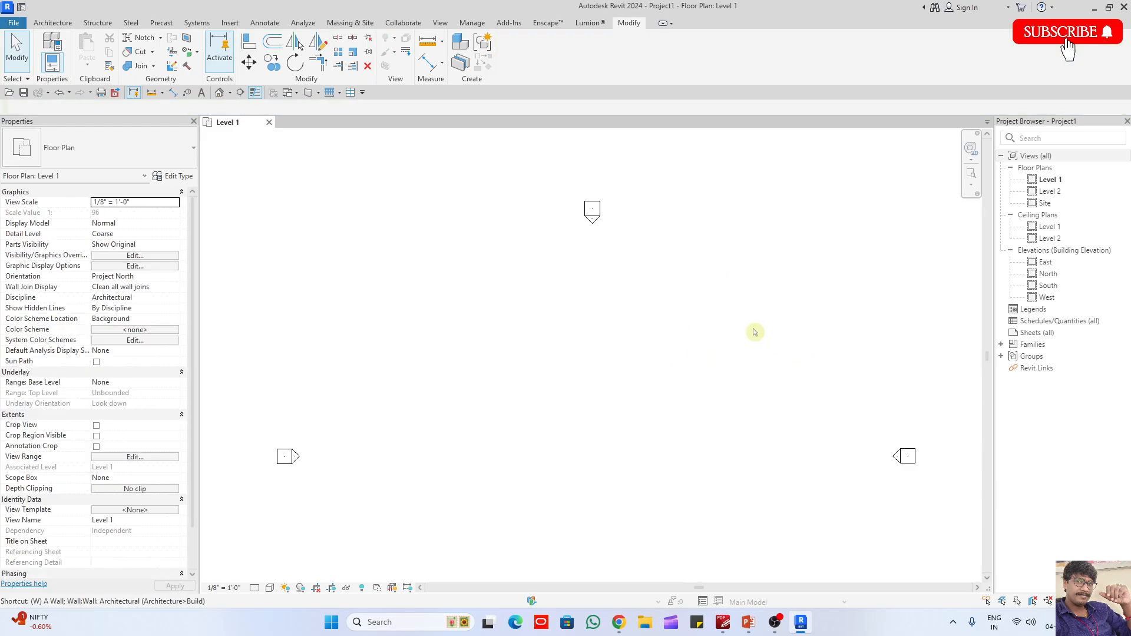
- Draw two separate horizontal Generic - 8" walls, a longer one above a shorter one, between the elevation markers
key("w")
key("a")
scroll(436, 297, "up", 1)
left_click(420, 287)
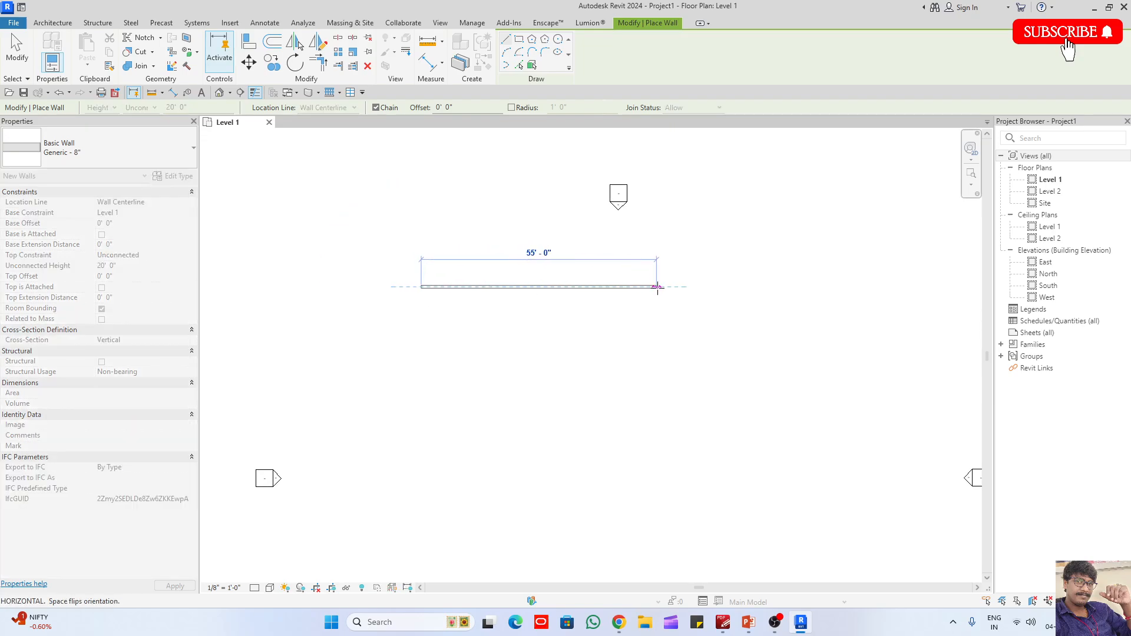
left_click(616, 287)
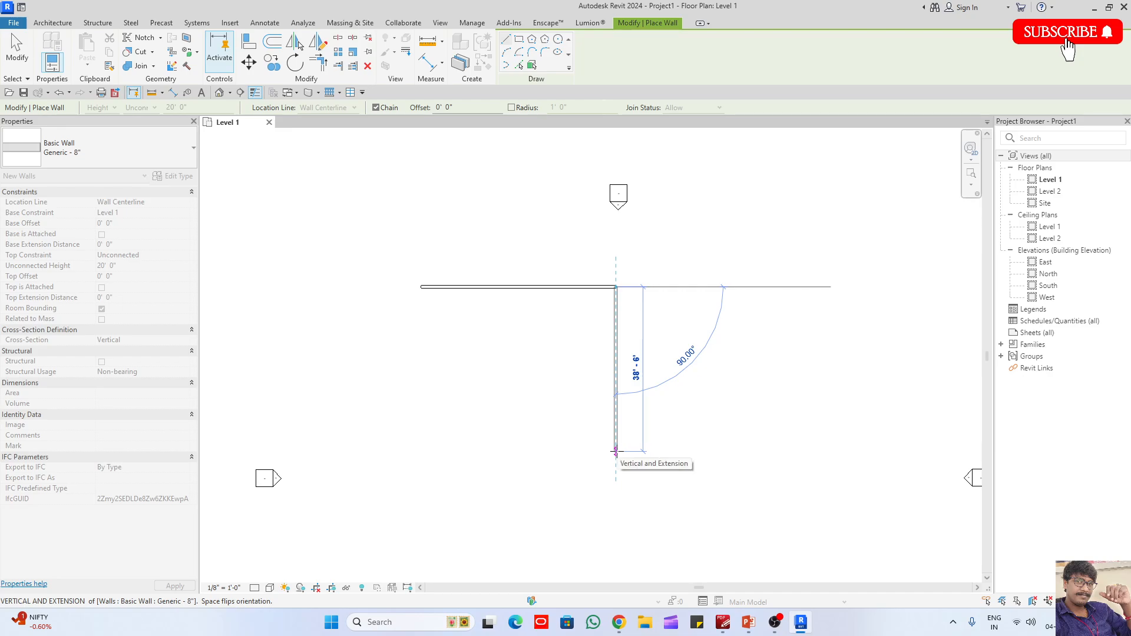
key("Escape")
left_click(442, 341)
left_click(560, 341)
key("Escape")
- Draw three more separate horizontal walls spaced below the first two, the uppermost about 33' 6" long
left_click(433, 406)
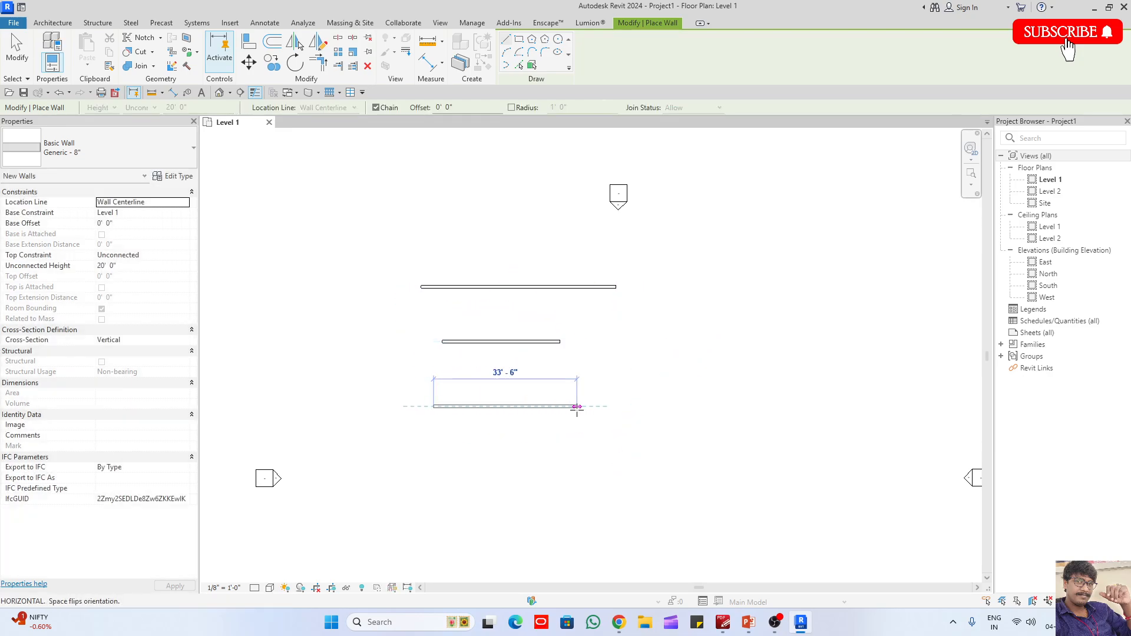
left_click(578, 407)
key("Escape")
left_click(442, 454)
left_click(577, 453)
key("Escape")
left_click(451, 501)
left_click(589, 501)
key("Escape")
- Draw three separate vertical walls, two left of the horizontal walls and one crossing the second and third horizontal walls
left_click(359, 302)
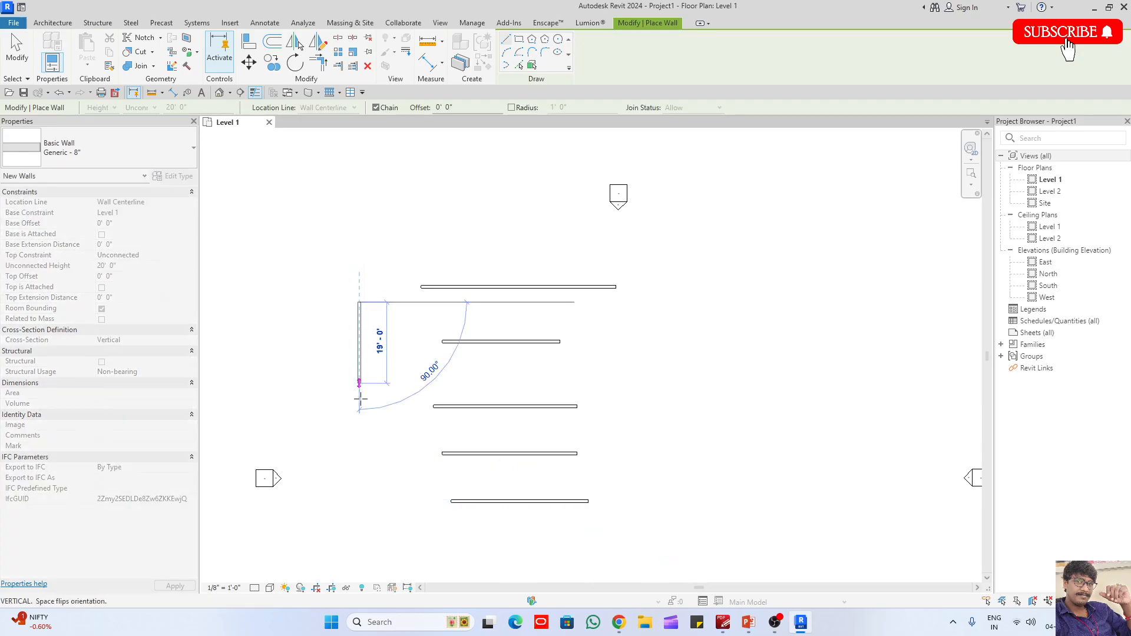
left_click(359, 439)
key("Escape")
left_click(398, 322)
left_click(398, 459)
key("Escape")
left_click(490, 311)
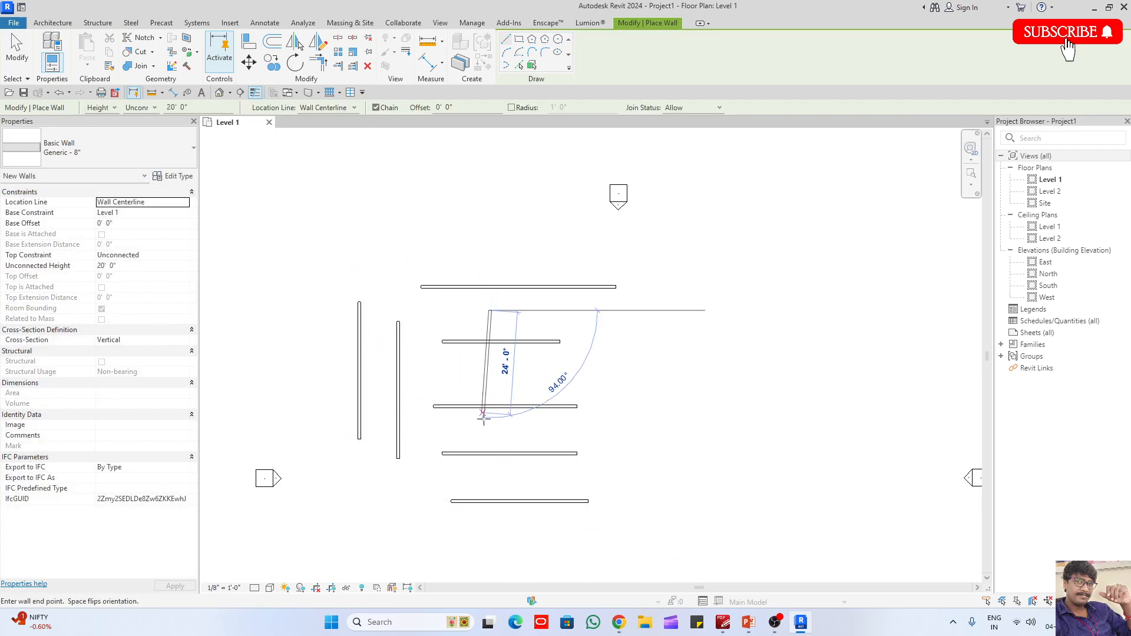
left_click(490, 439)
key("Escape")
- Draw two separate vertical walls to the right of the horizontal walls and end wall placement
left_click(608, 322)
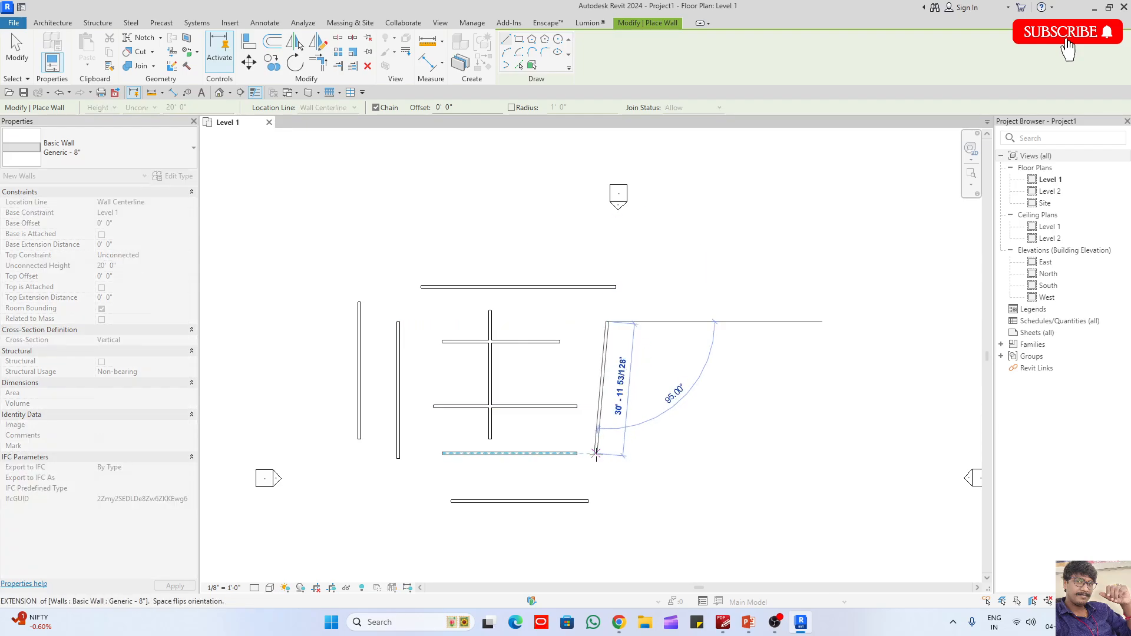
left_click(607, 458)
key("Escape")
left_click(713, 310)
left_click(713, 452)
key("Escape")
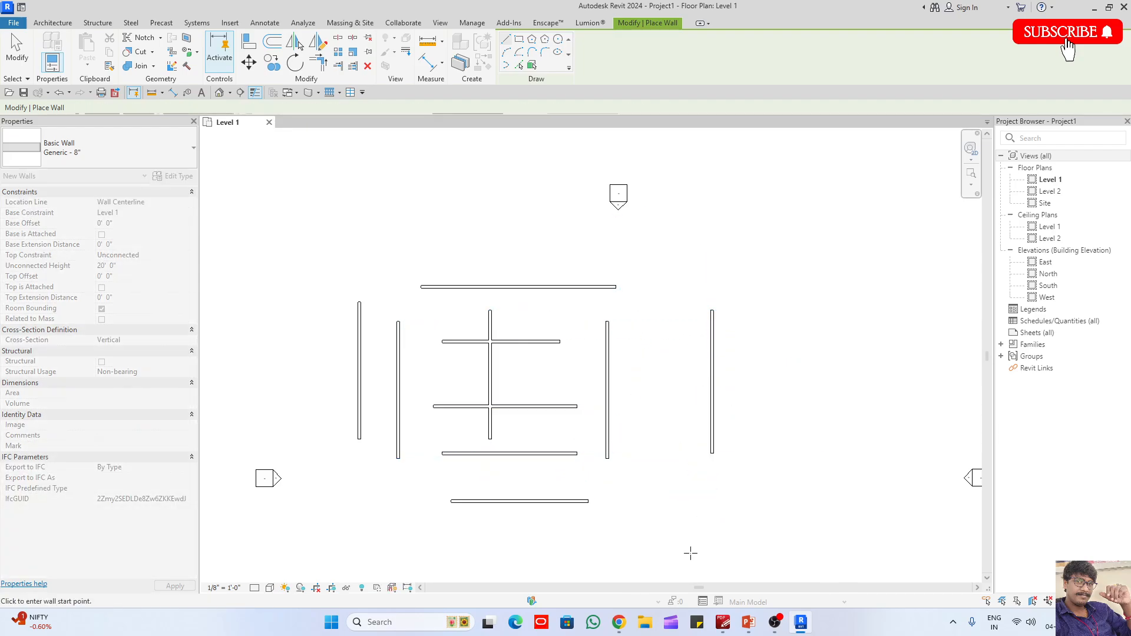
key("Escape")
- Switch to the Google Meet call, admit the waiting participant, and return to the Revit floor plan
mouse_move(621, 627)
left_click(569, 584)
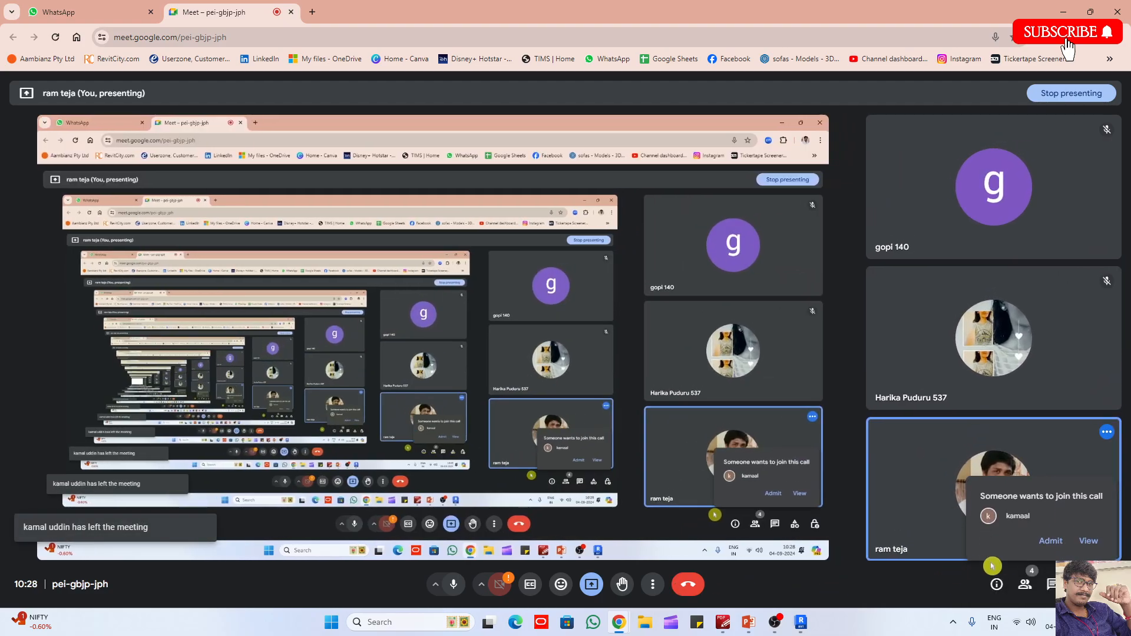
left_click(1051, 541)
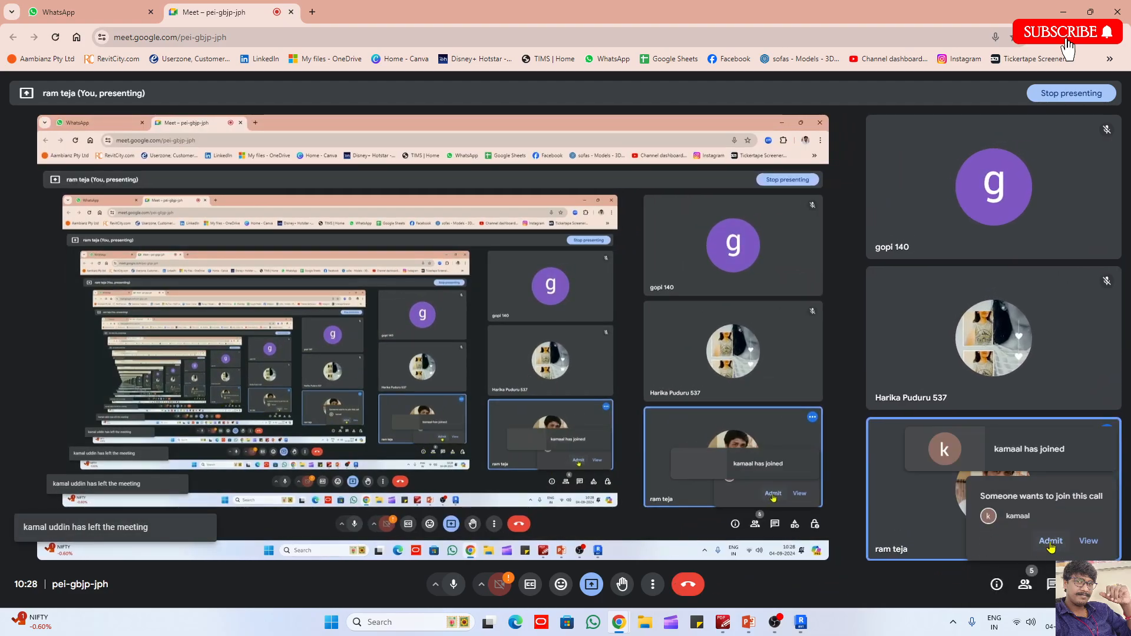
left_click(1067, 10)
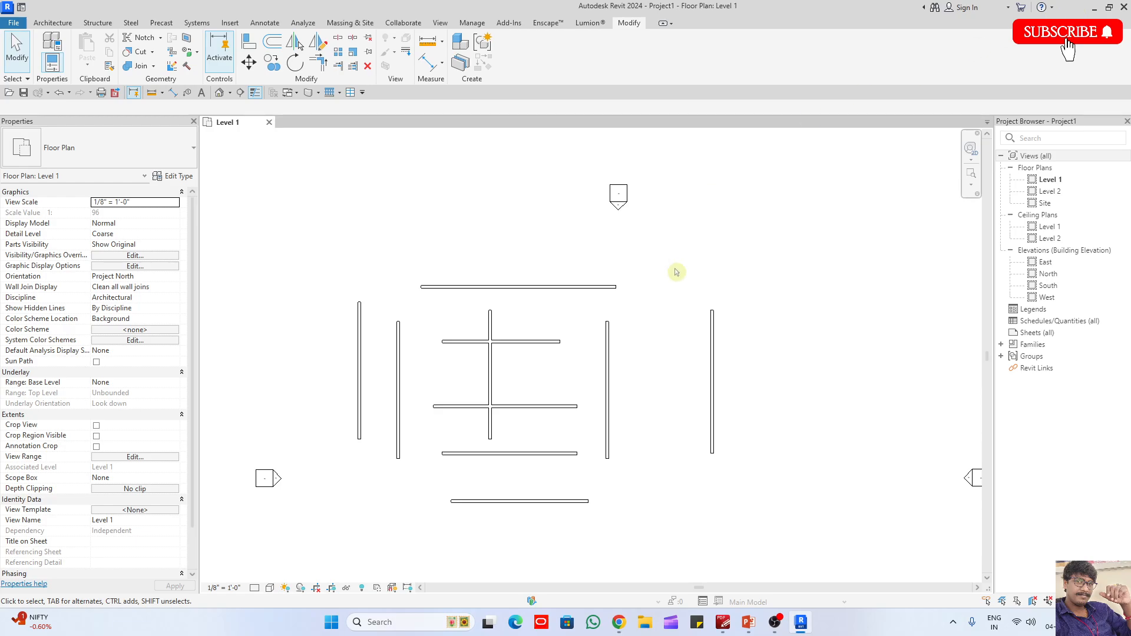
- Join the topmost horizontal wall to the outermost left and right vertical walls with Trim/Extend to Corner
middle_click_drag(607, 442, 654, 434)
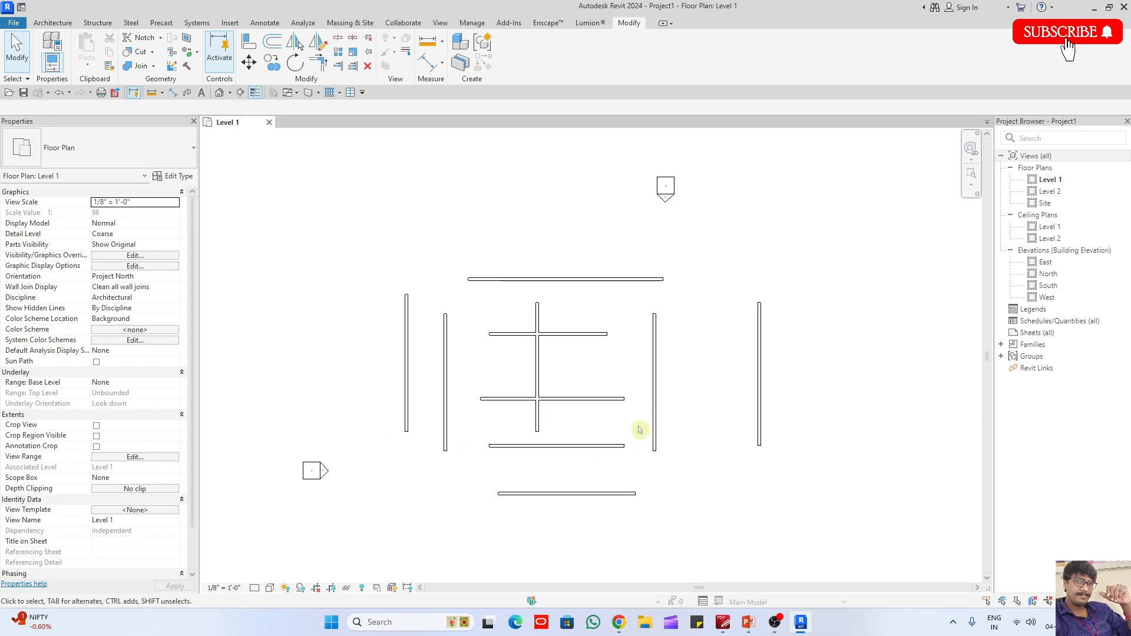
scroll(641, 430, "up", 1)
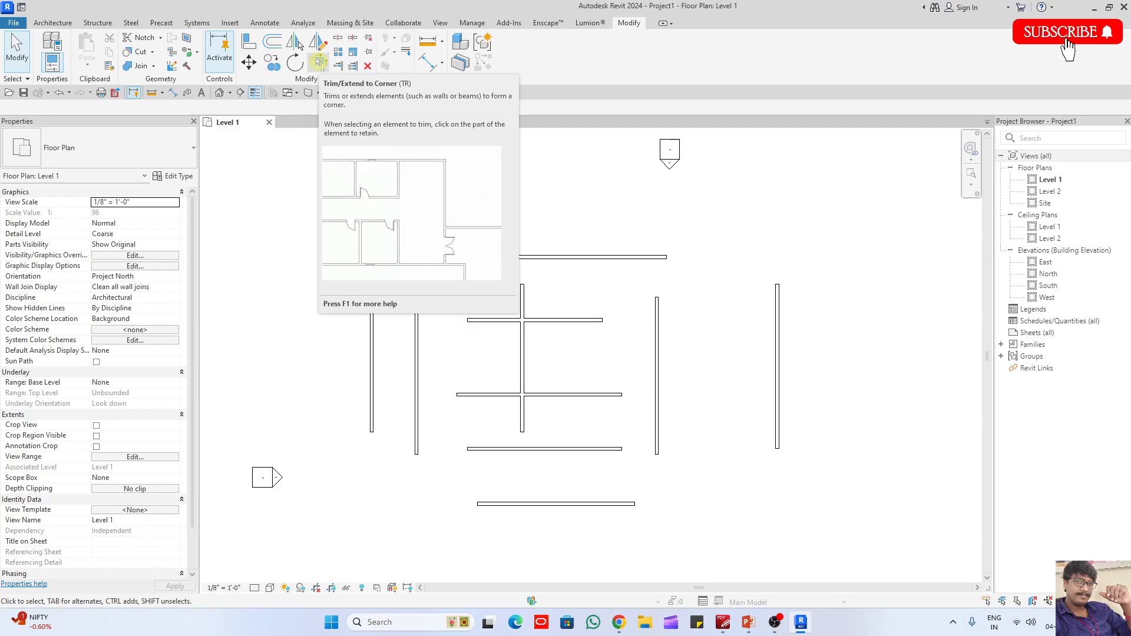
left_click(320, 62)
left_click(371, 306)
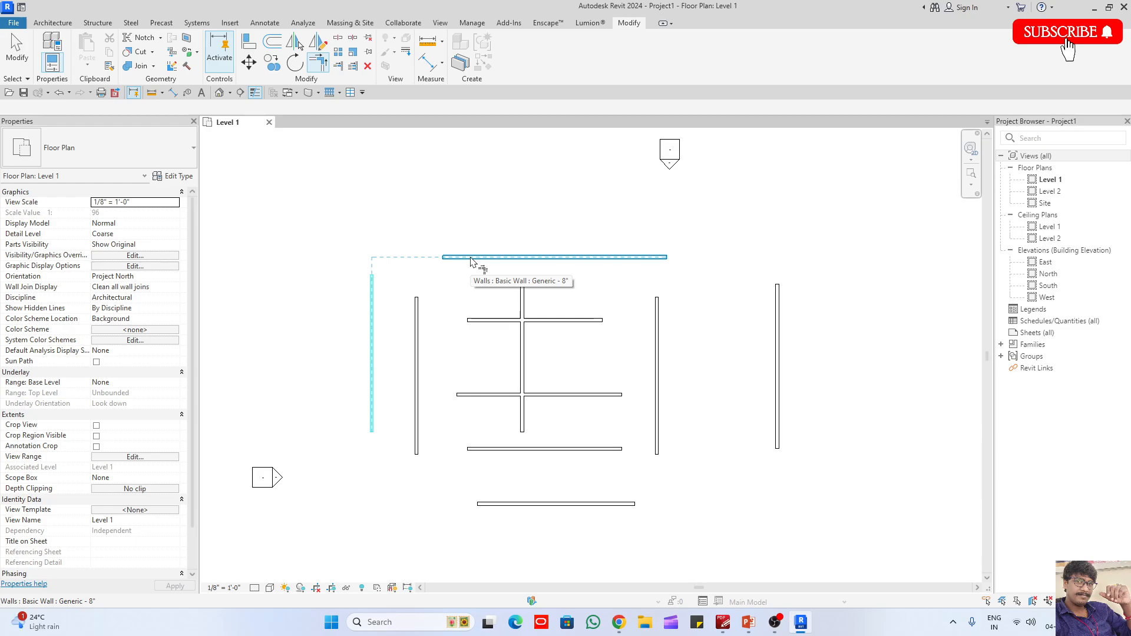
left_click(530, 257)
left_click(648, 257)
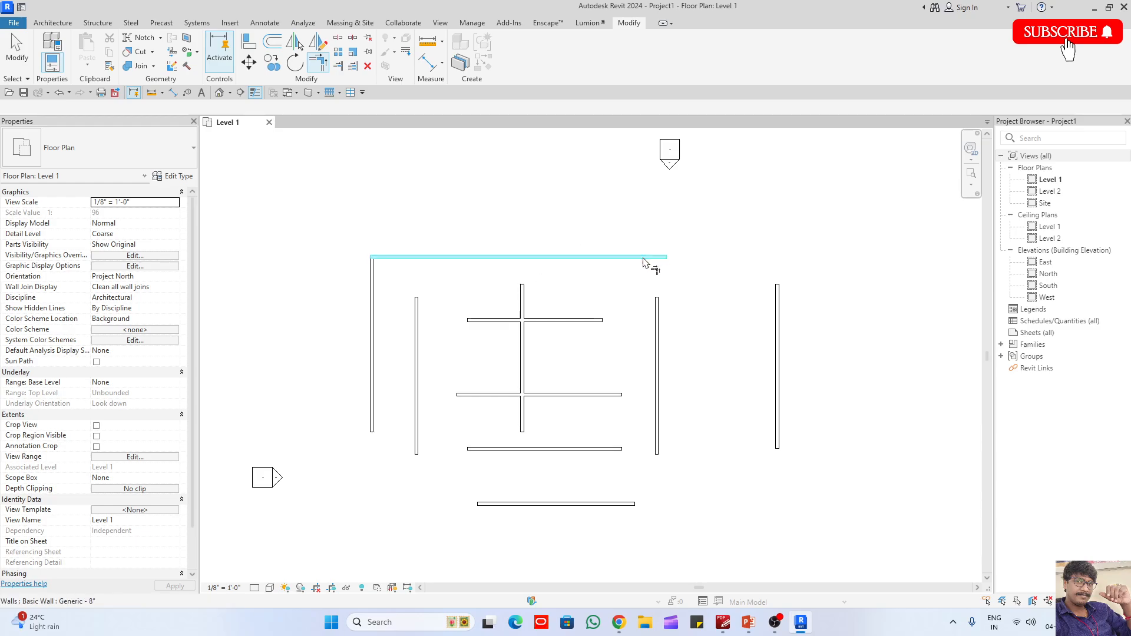
left_click(776, 318)
- Join the lowest horizontal wall to the outermost right and left vertical walls, closing the outer rectangle
left_click(776, 354)
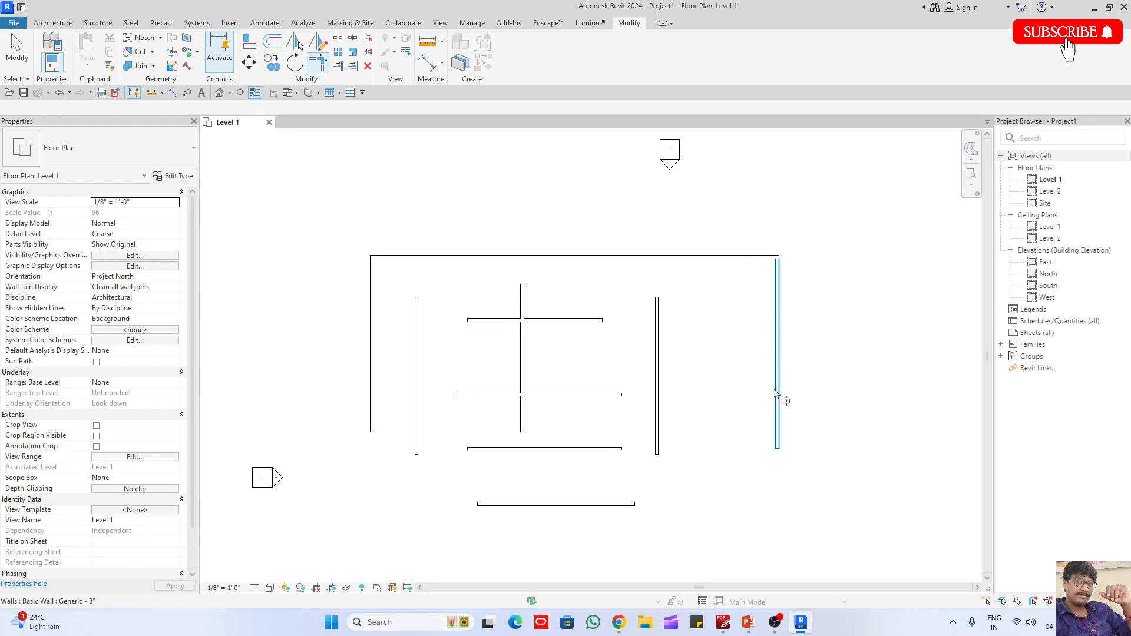
left_click(606, 505)
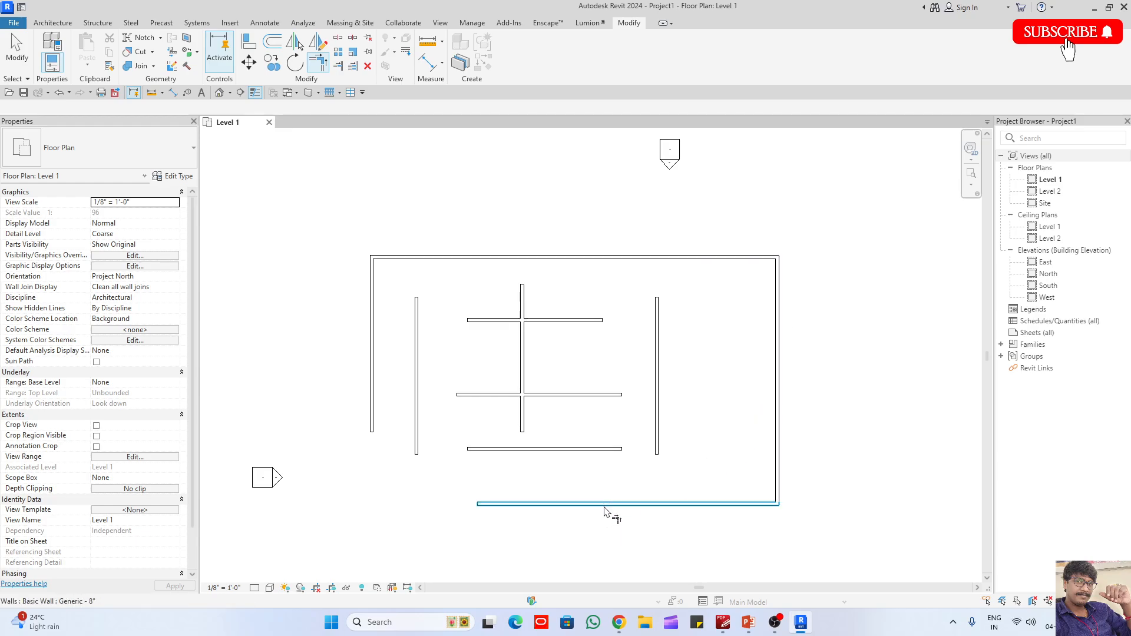
left_click(505, 504)
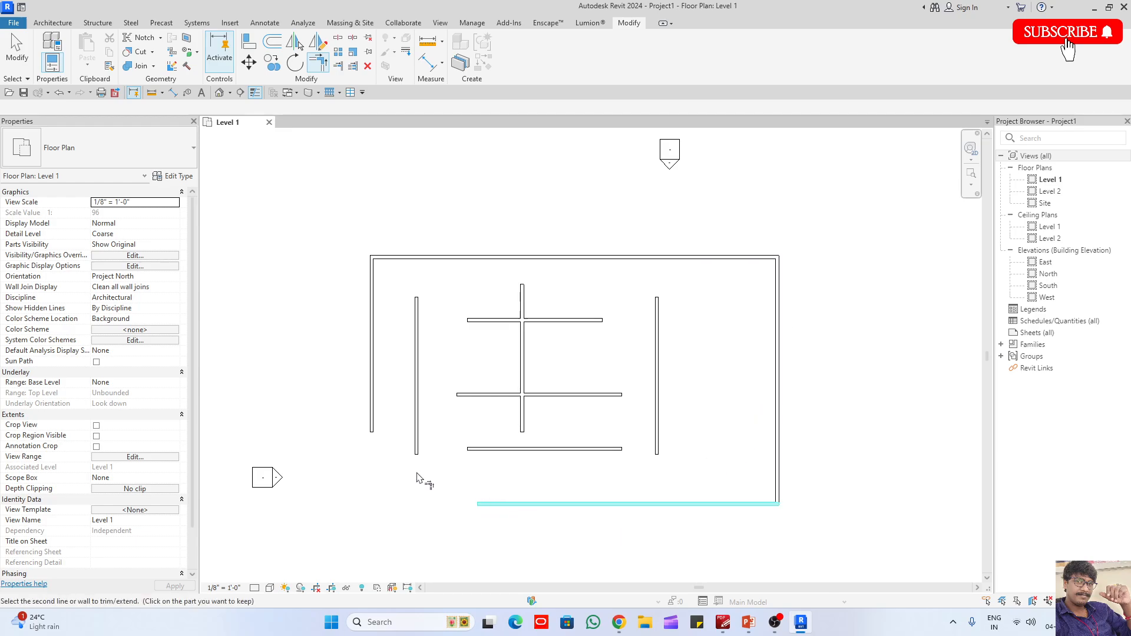
left_click(377, 425)
- Try to join the inner left vertical wall to the top wall with Trim/Extend to Corner, and undo it
left_click(420, 328)
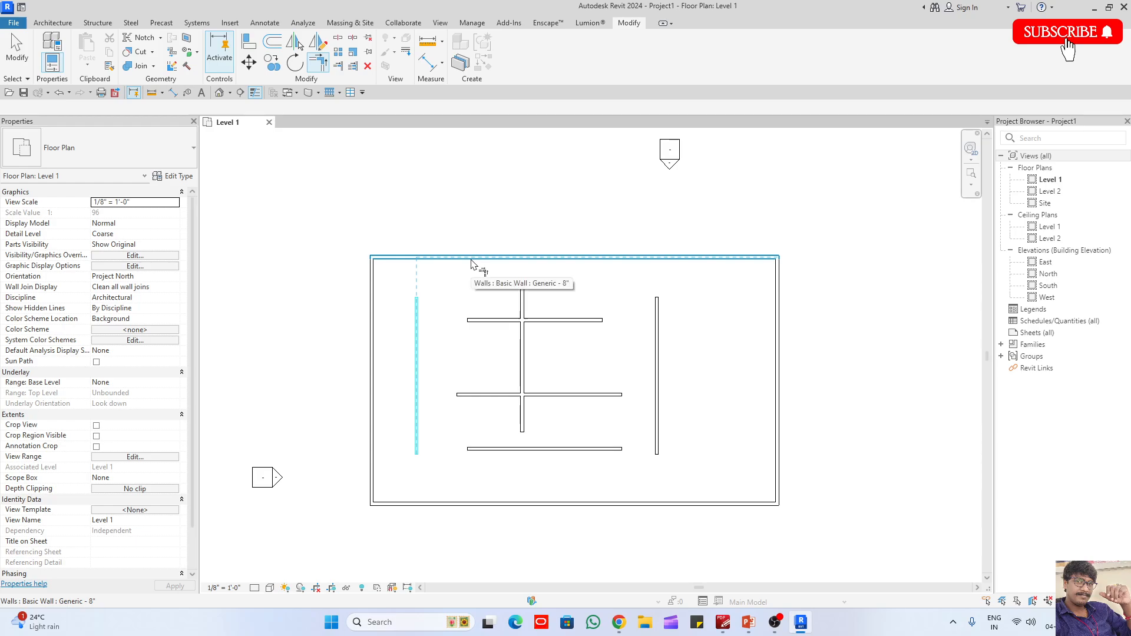
left_click(471, 264)
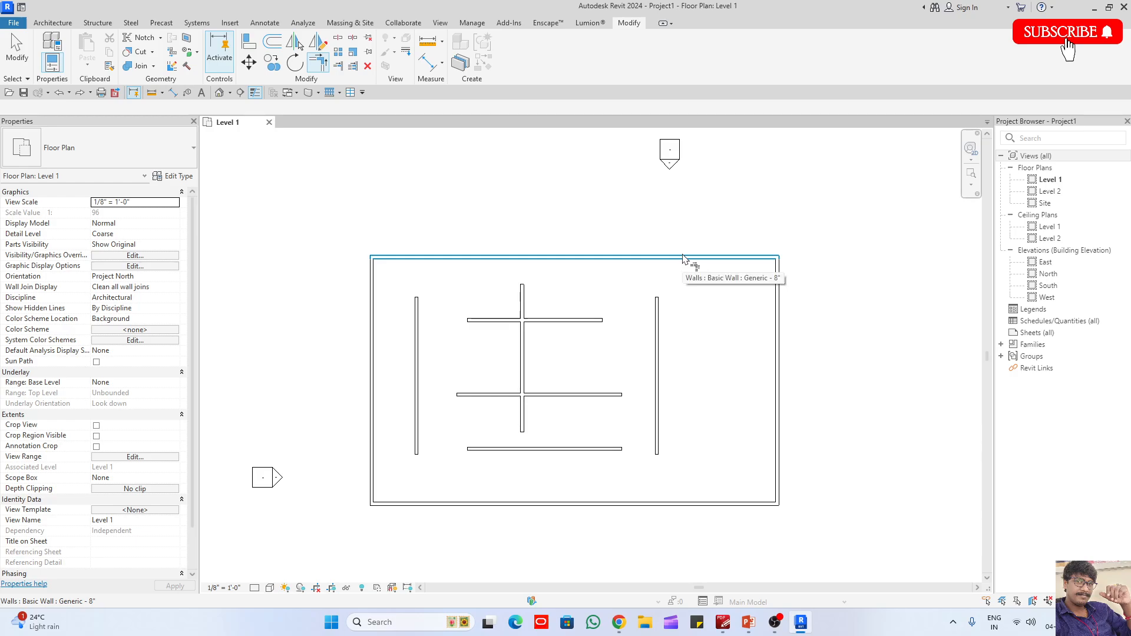
left_click(417, 307)
left_click(450, 257)
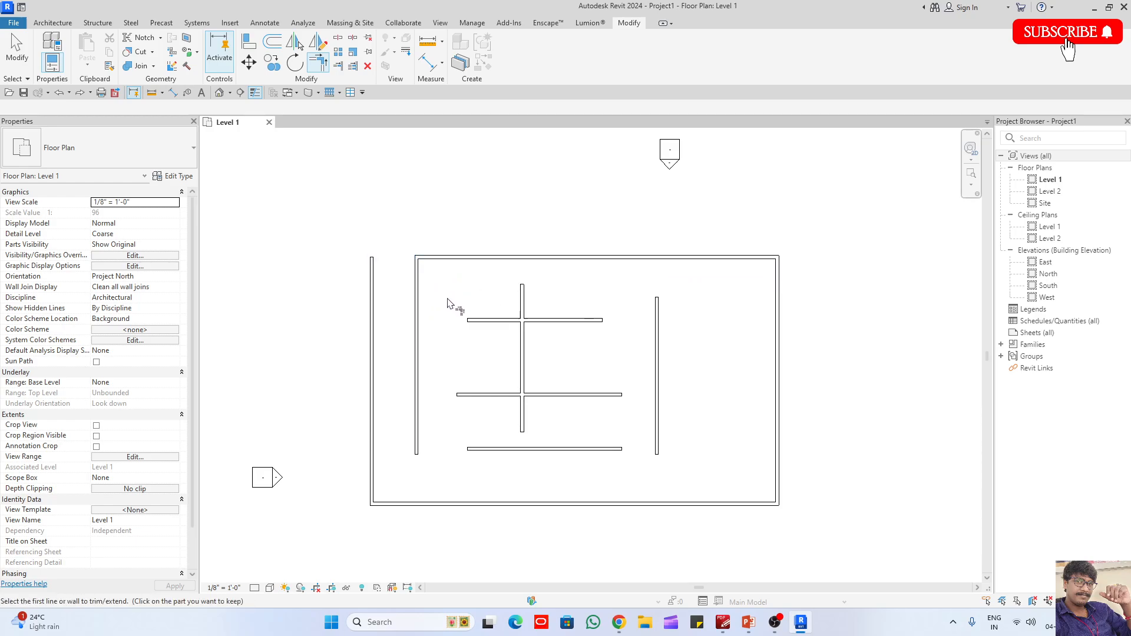
key("ctrl+z")
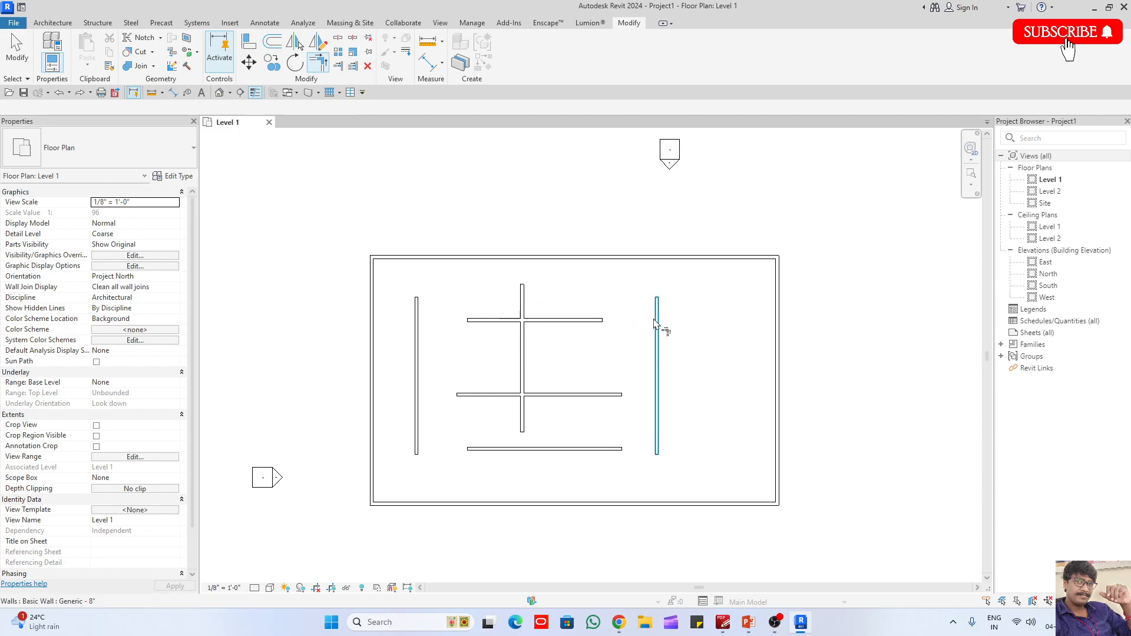
- Extend the three inner vertical walls up to the top outer wall with Trim/Extend Single Element
left_click(337, 66)
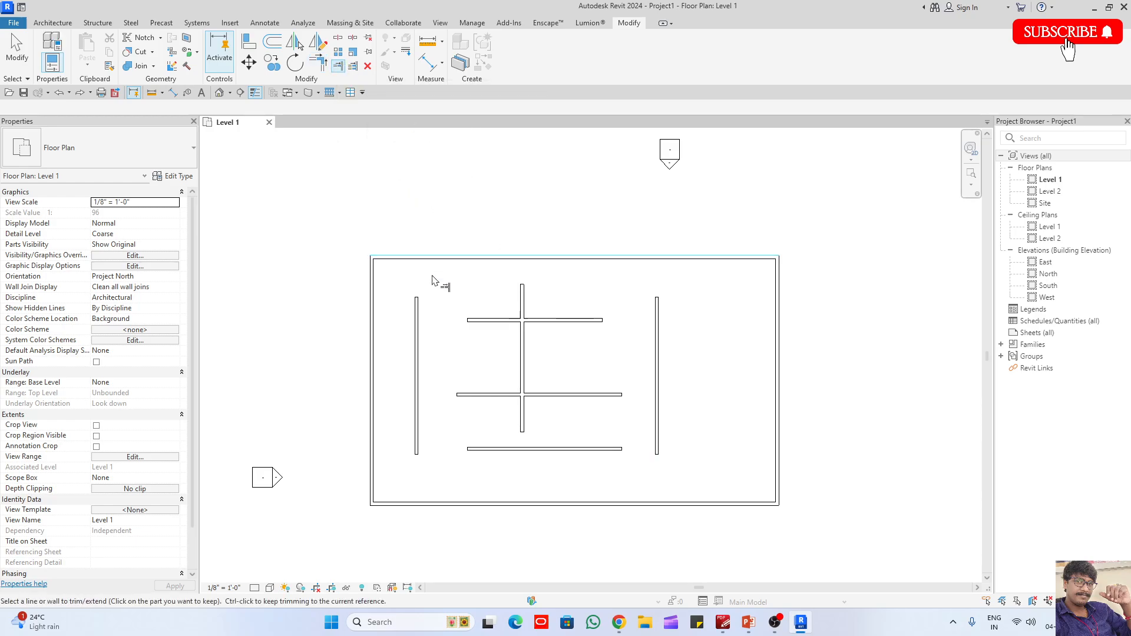
left_click(418, 306)
left_click(505, 258)
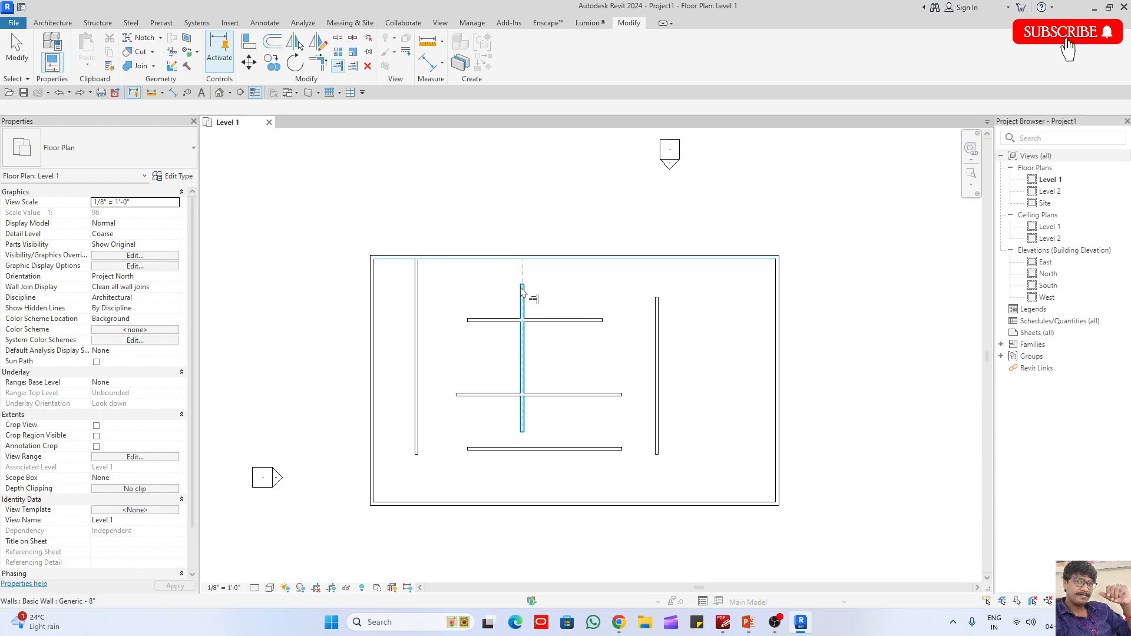
left_click(522, 292)
left_click(558, 259)
left_click(657, 321)
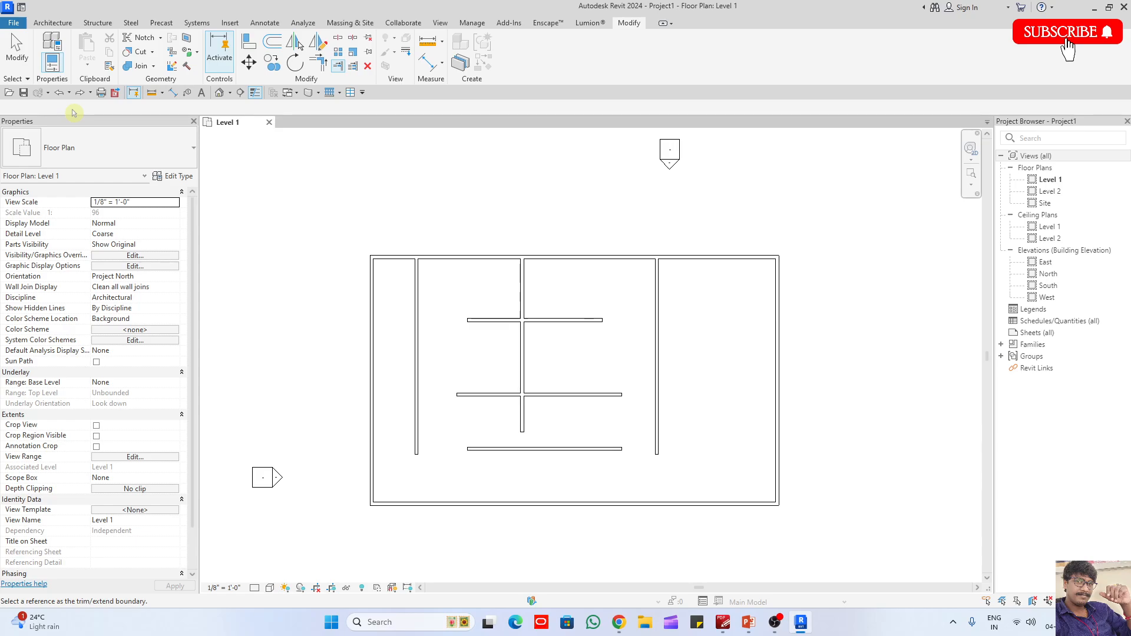
- Extend the three inner vertical walls down to the bottom outer wall with Trim/Extend Multiple Elements
middle_click_drag(323, 286, 343, 154)
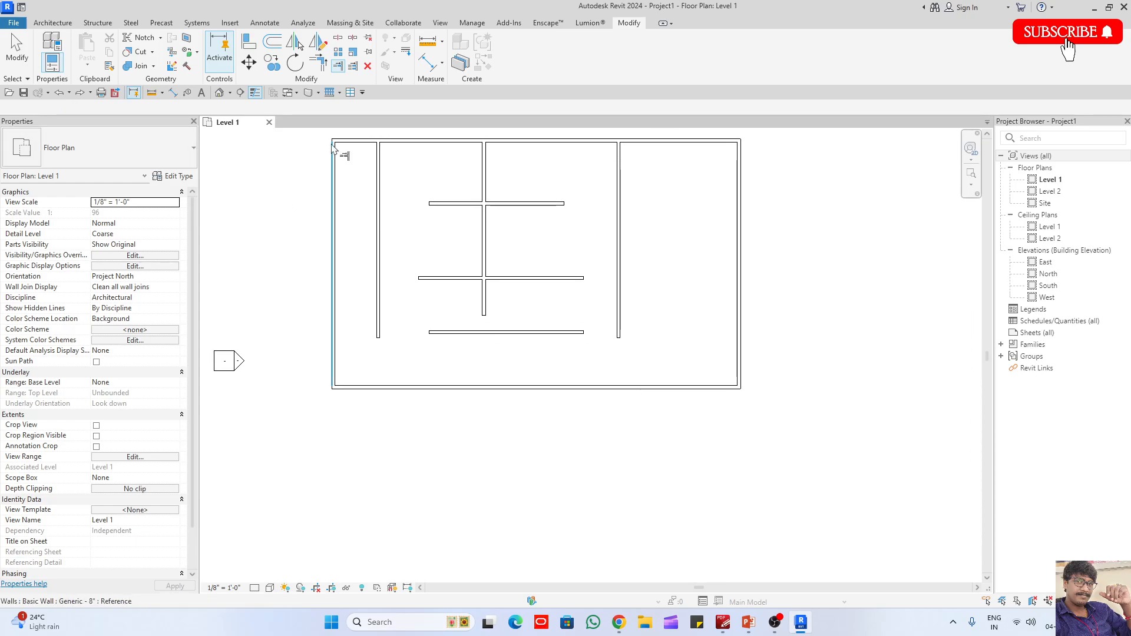
left_click(354, 67)
left_click(510, 388)
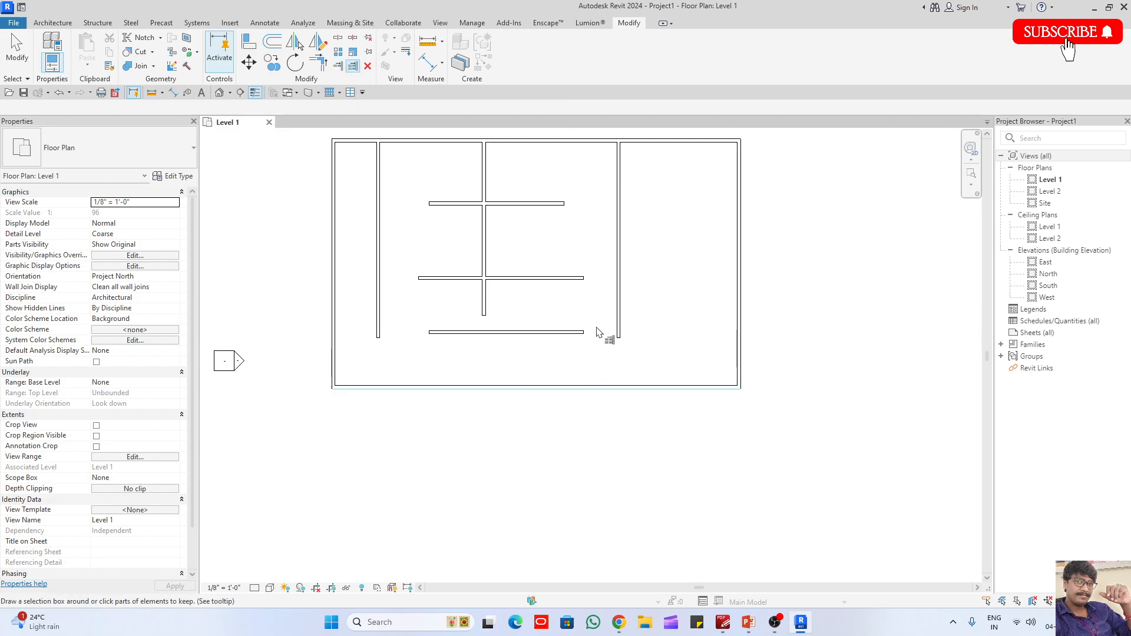
left_click(623, 311)
left_click(486, 312)
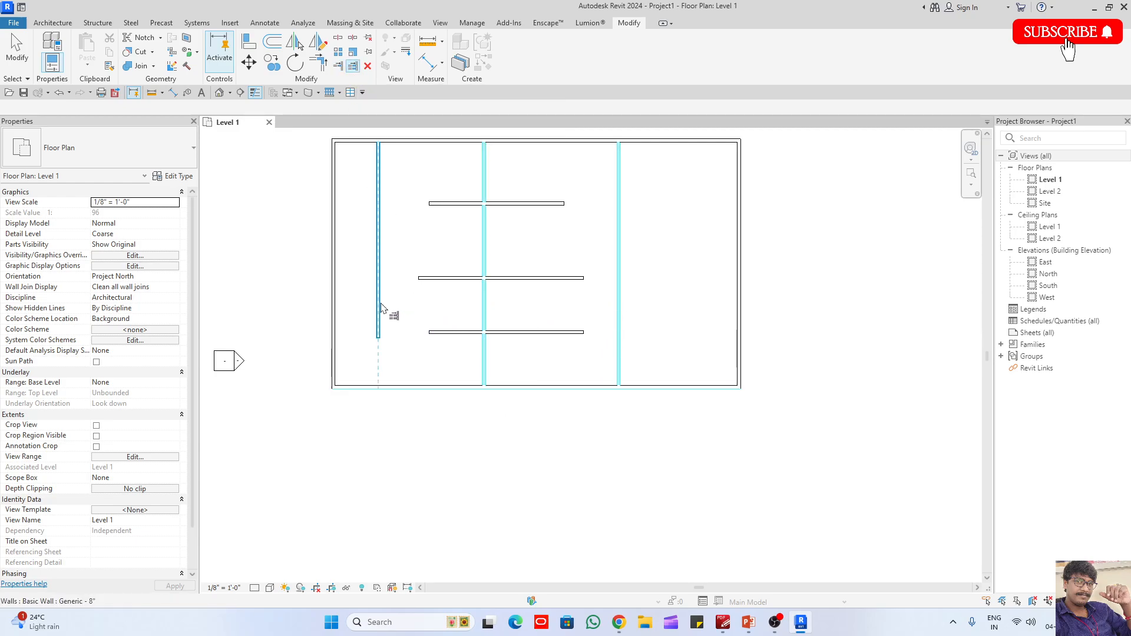
left_click(381, 313)
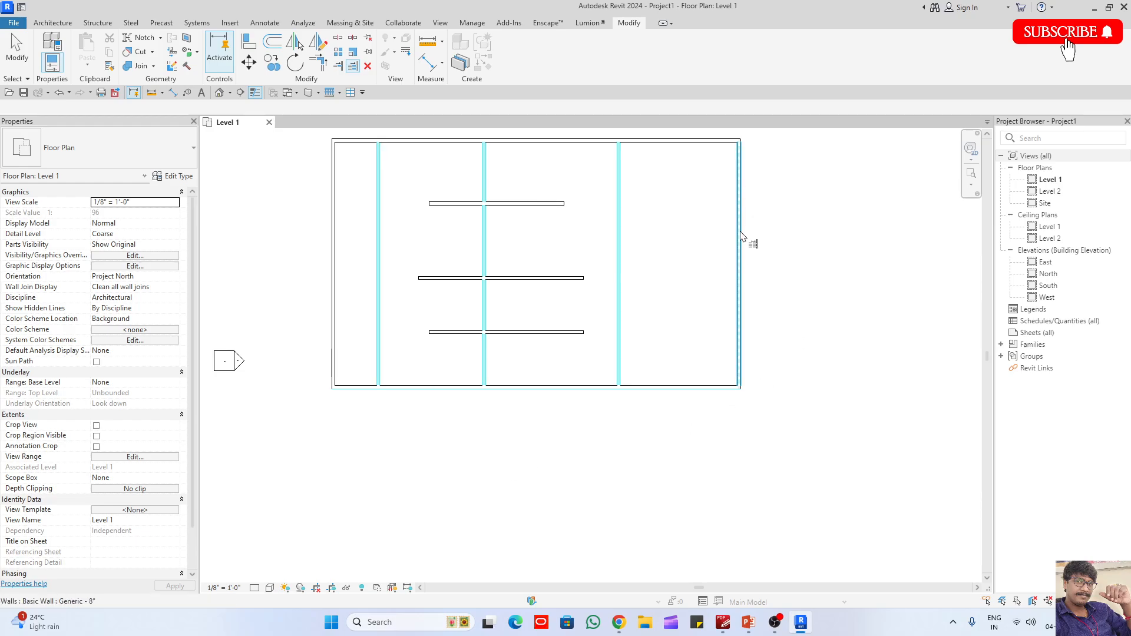
left_click(855, 239)
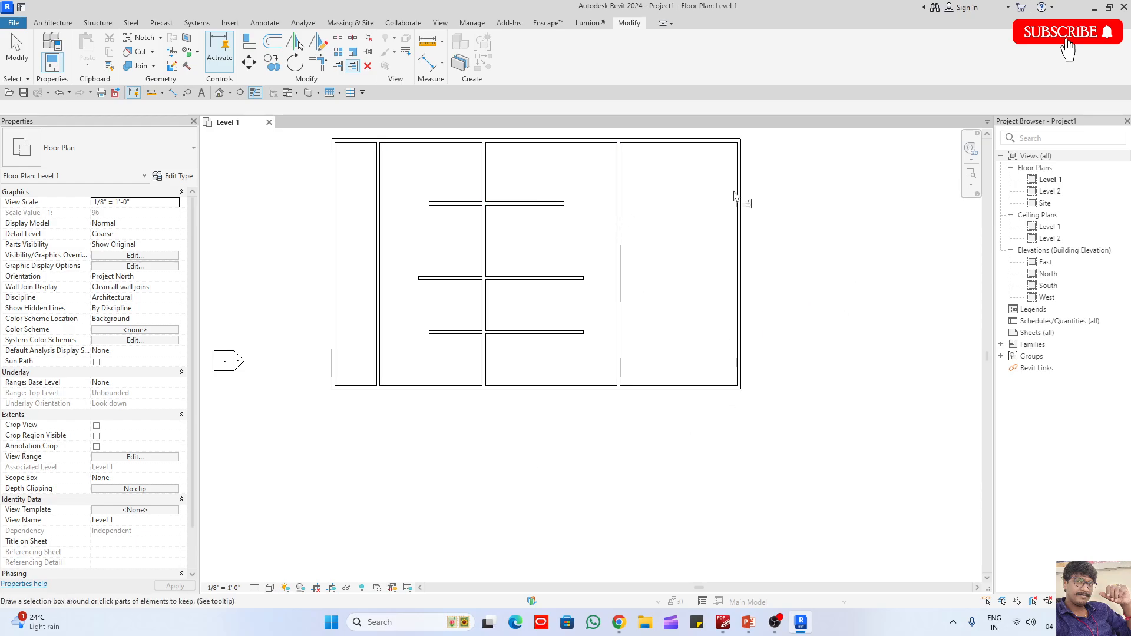
- Extend the three inner horizontal walls to the right outer wall using it as the trim boundary
left_click(740, 221)
left_click(562, 205)
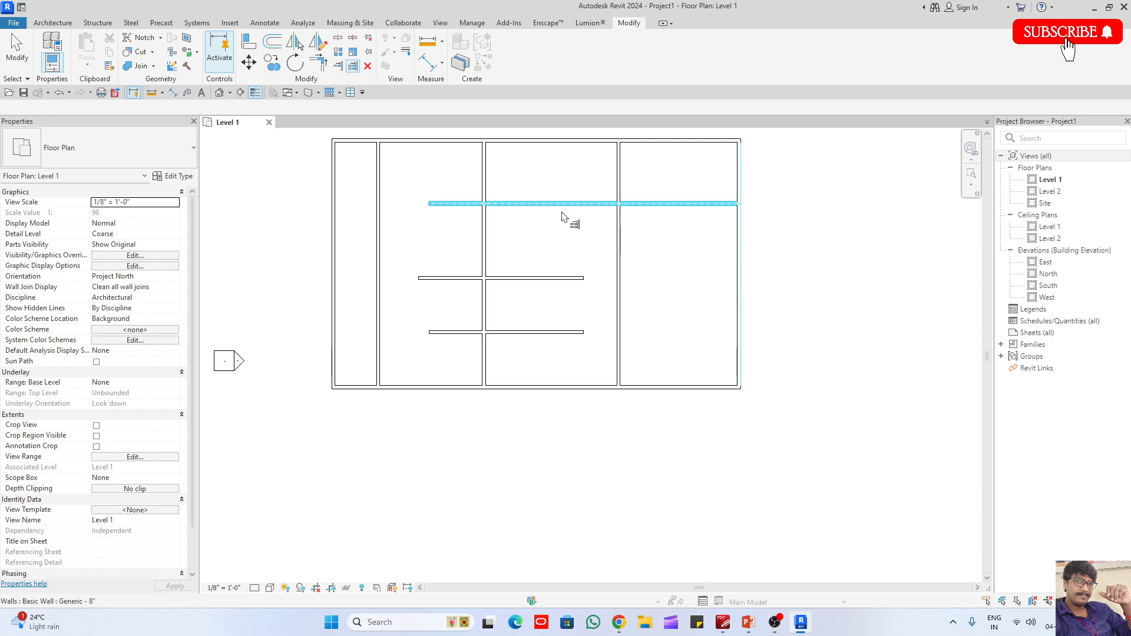
left_click(569, 278)
left_click(551, 333)
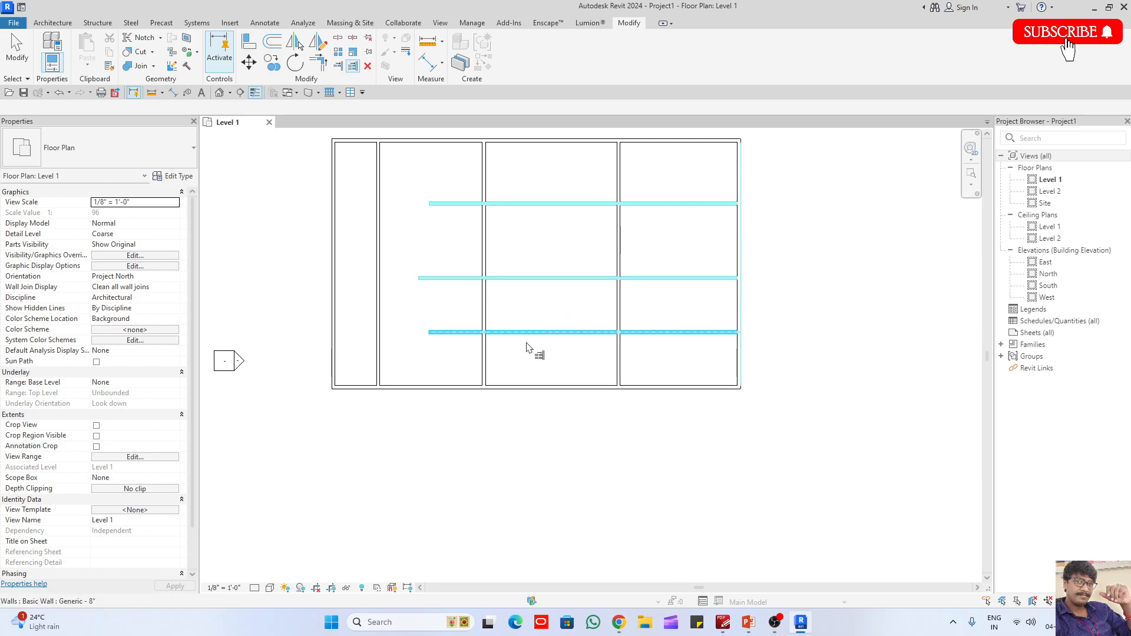
- Extend the three inner horizontal walls to the leftmost inner vertical wall with Trim/Extend Multiple Elements
left_click(272, 223)
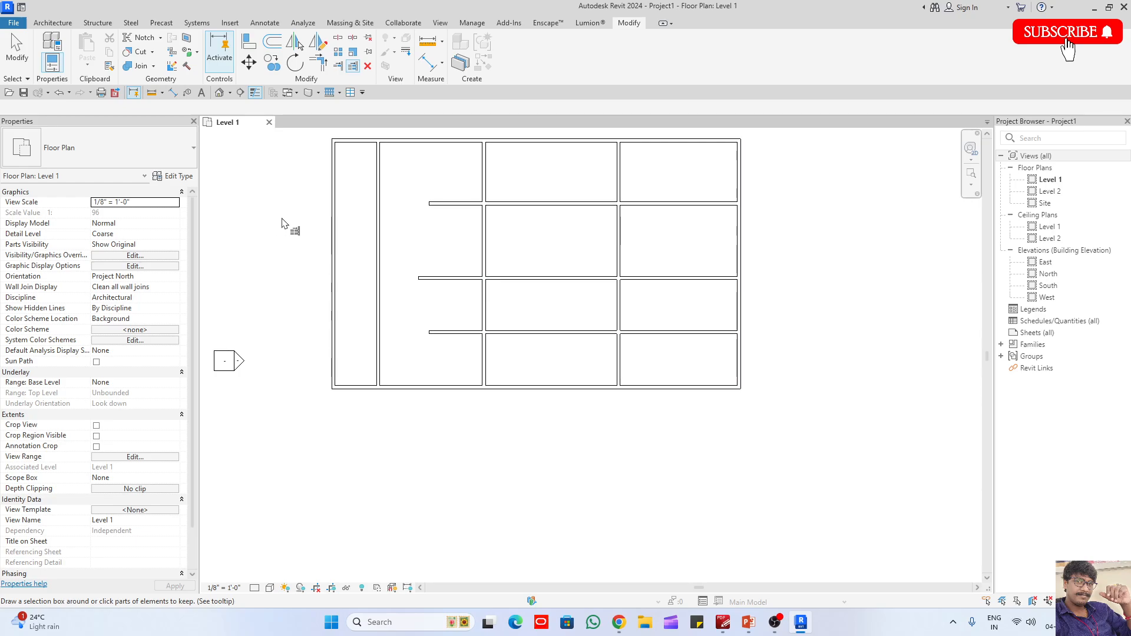
left_click(377, 196)
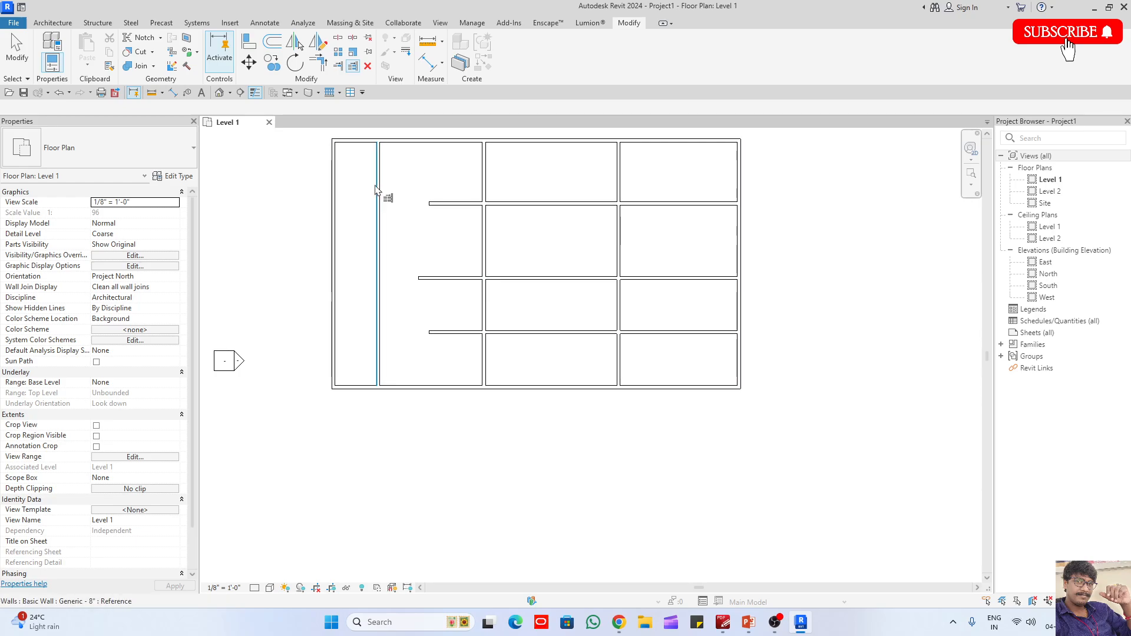
left_click(442, 205)
left_click(450, 279)
left_click(455, 333)
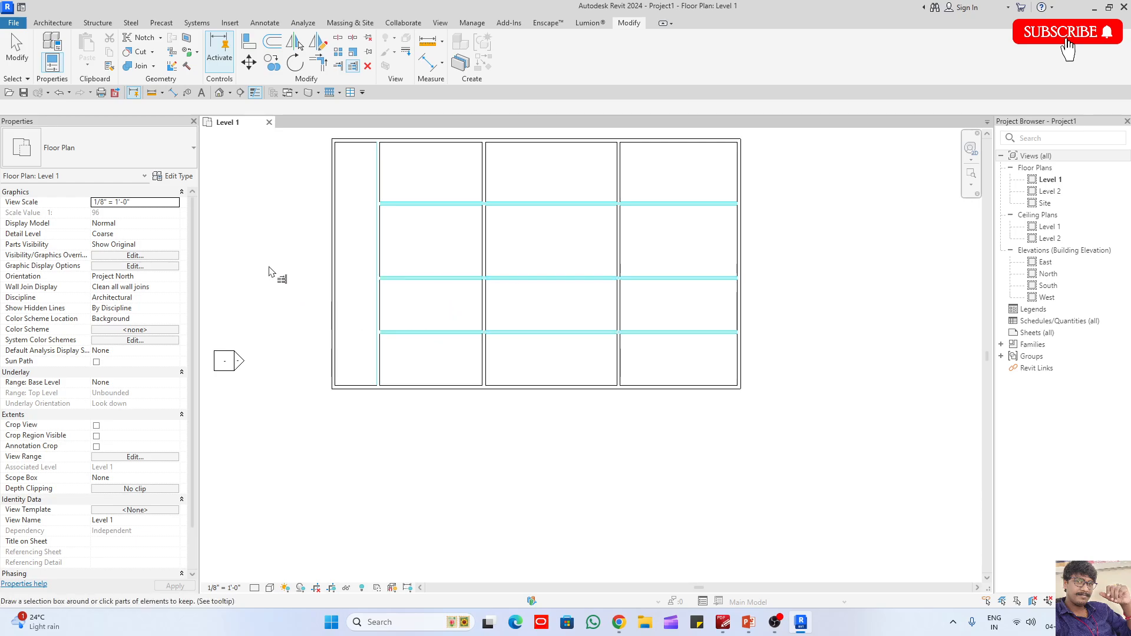
left_click(269, 271)
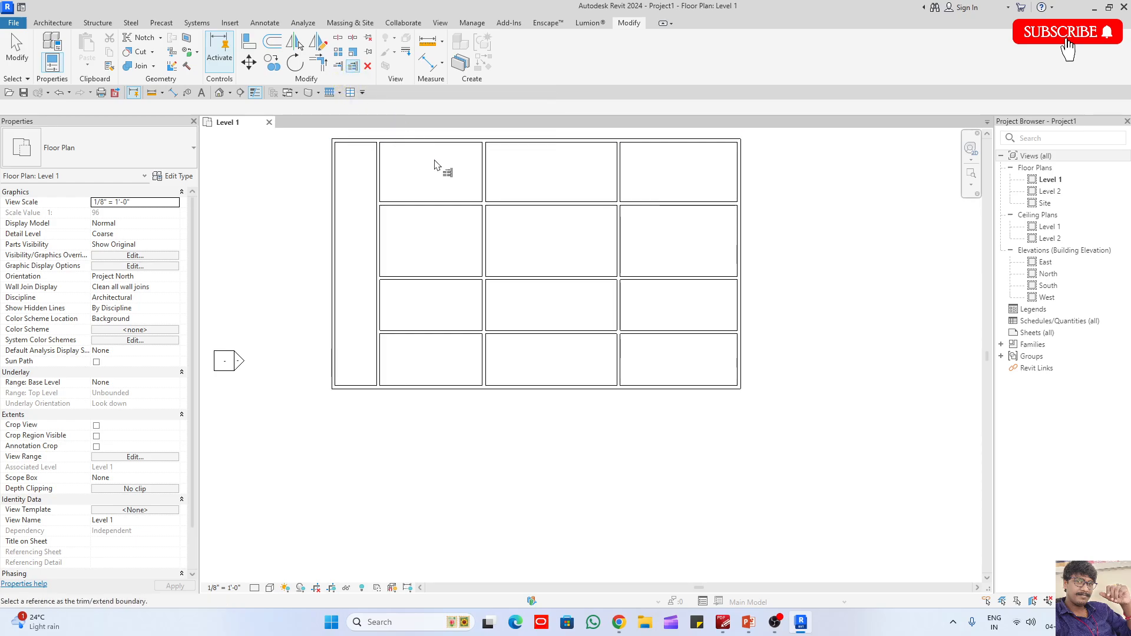
- Trim the three inner horizontal walls at the second inner vertical wall, keeping the parts to its right
left_click(484, 183)
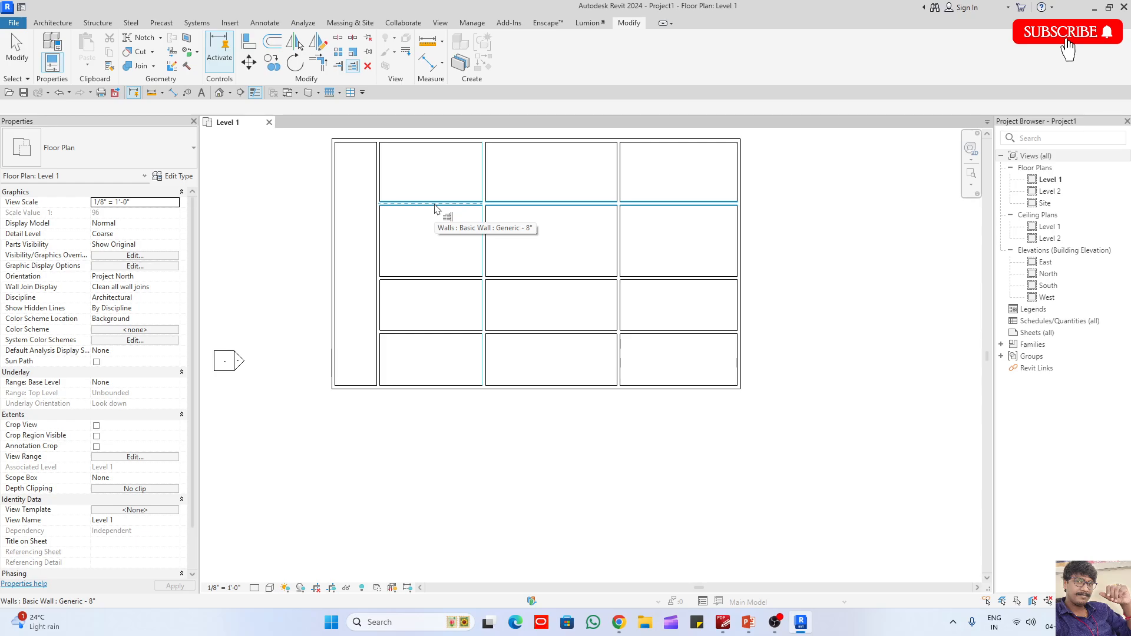
left_click(535, 204)
left_click(530, 277)
left_click(529, 332)
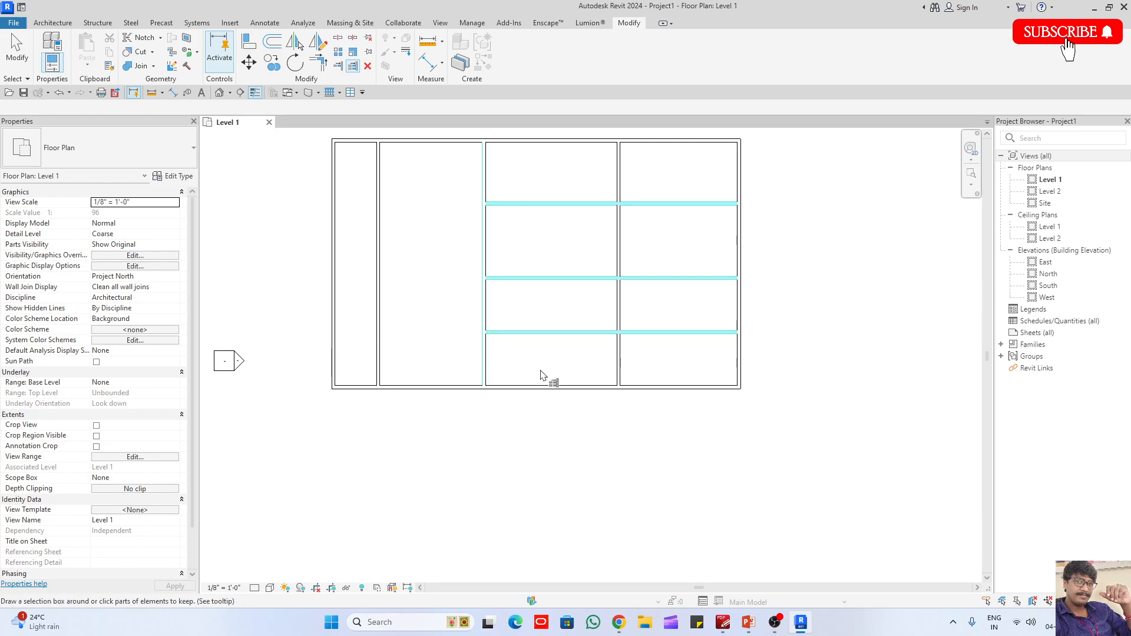
key("Escape")
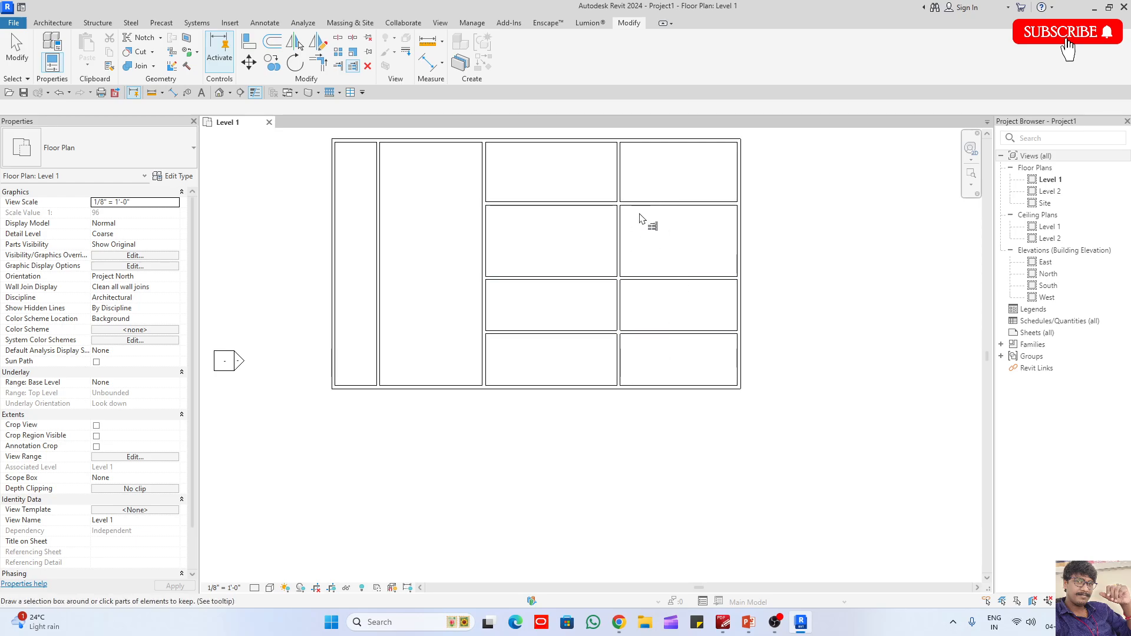
- Trim the three inner horizontal walls at the third inner vertical wall, keeping the parts to its left
left_click(618, 181)
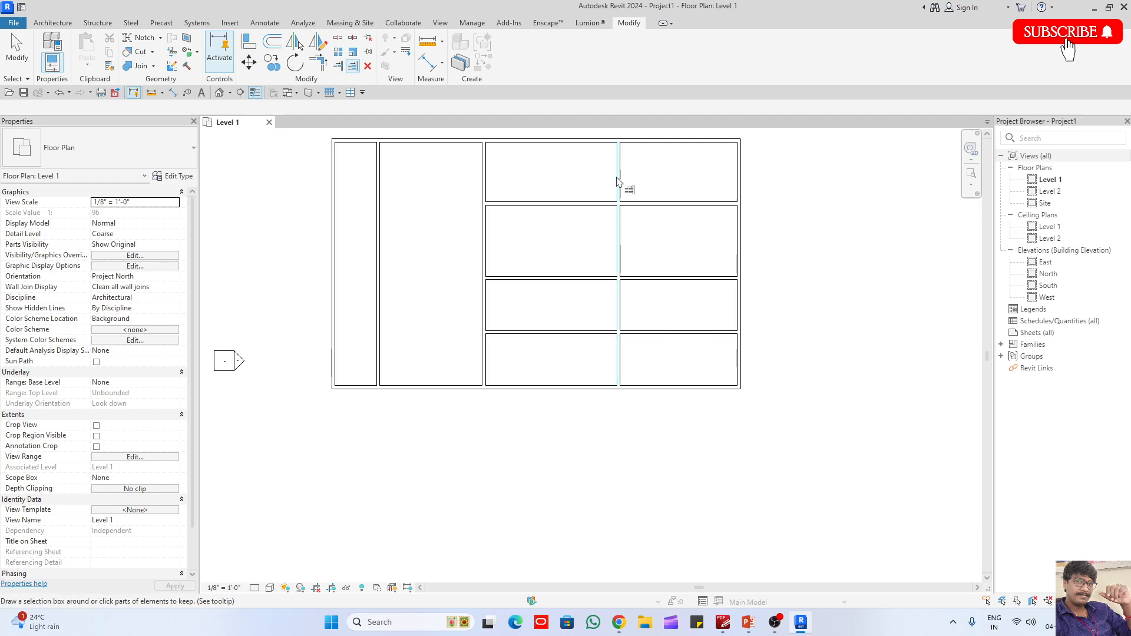
left_click(586, 204)
left_click(578, 278)
left_click(572, 334)
key("Escape")
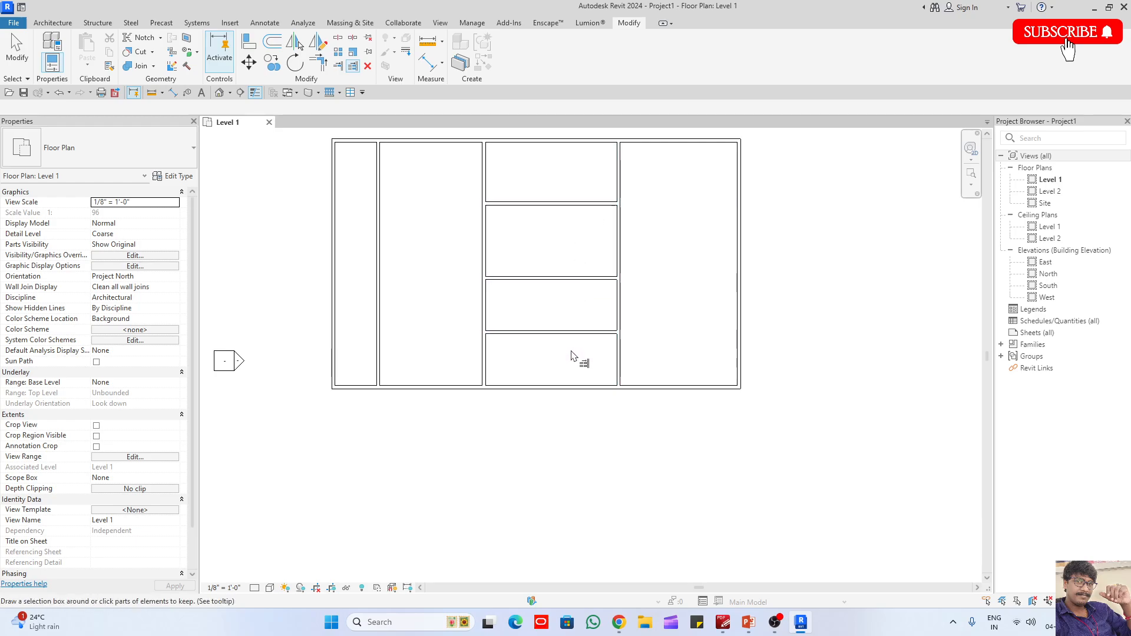
- Extend the three shortened horizontal walls across to the right outer wall
left_click(736, 323)
left_click(598, 206)
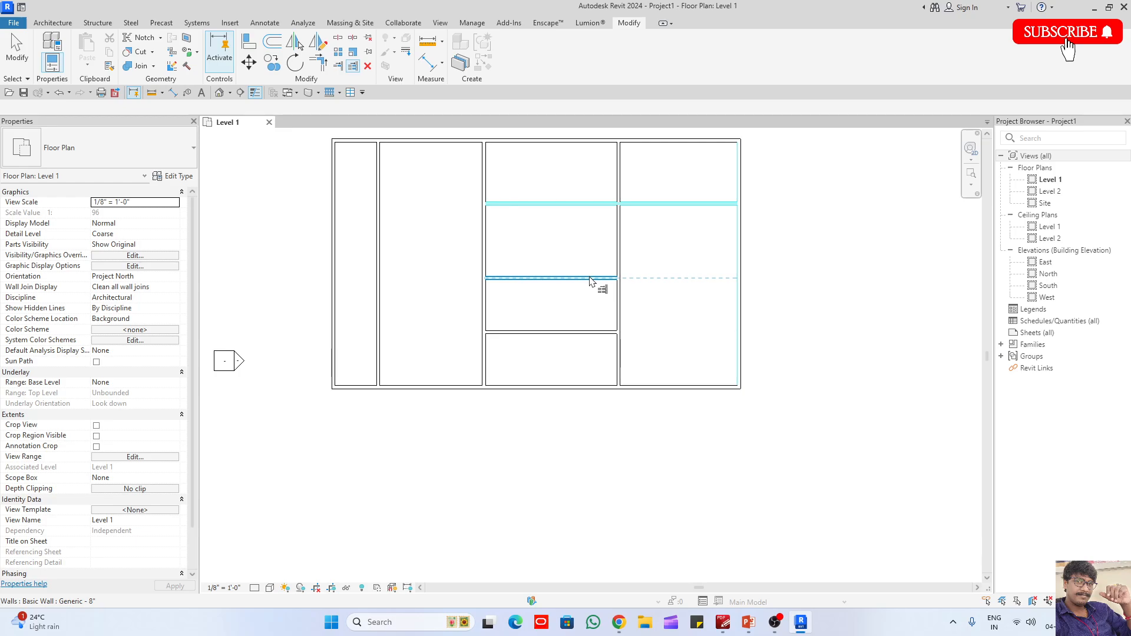
left_click(599, 278)
left_click(596, 332)
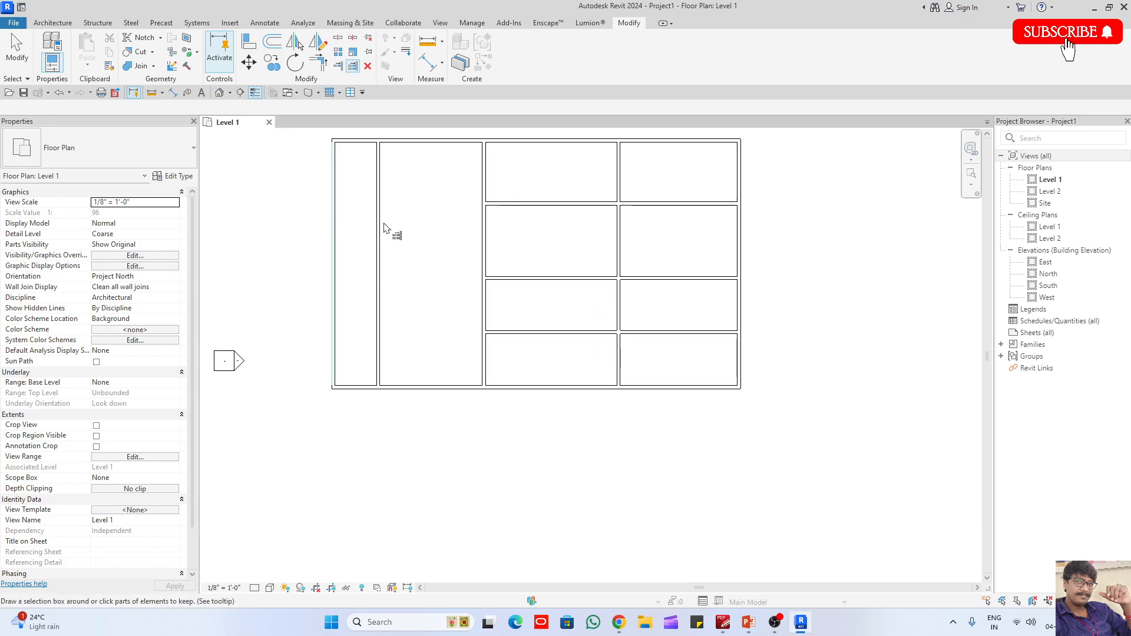
- Extend the three horizontal walls back to the leftmost inner vertical wall
left_click(384, 201)
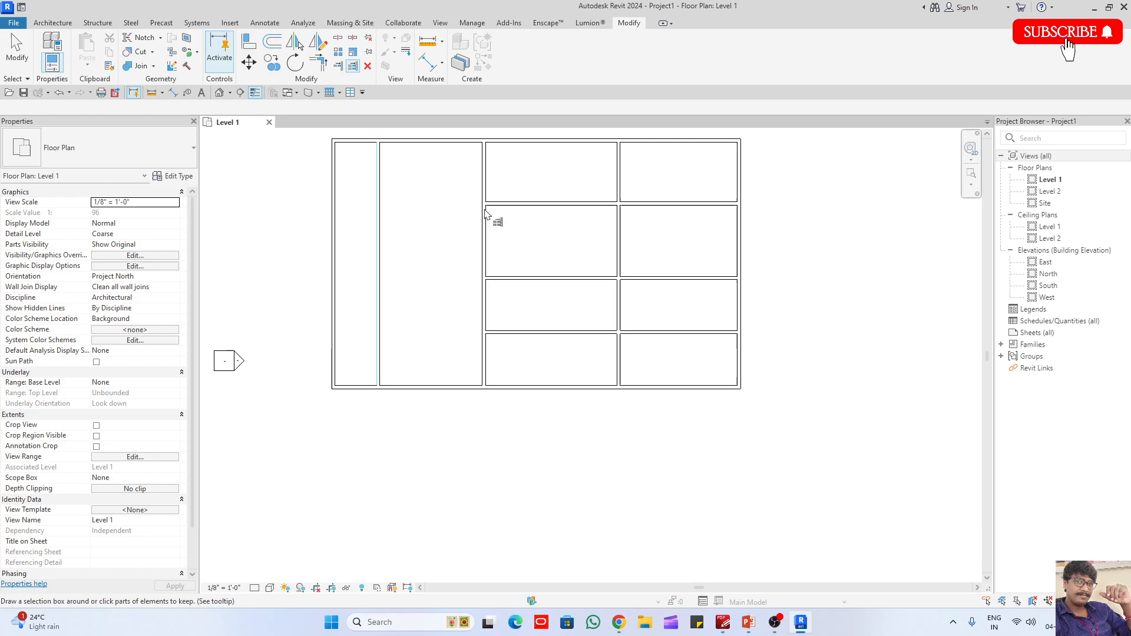
left_click(510, 206)
left_click(531, 278)
left_click(526, 333)
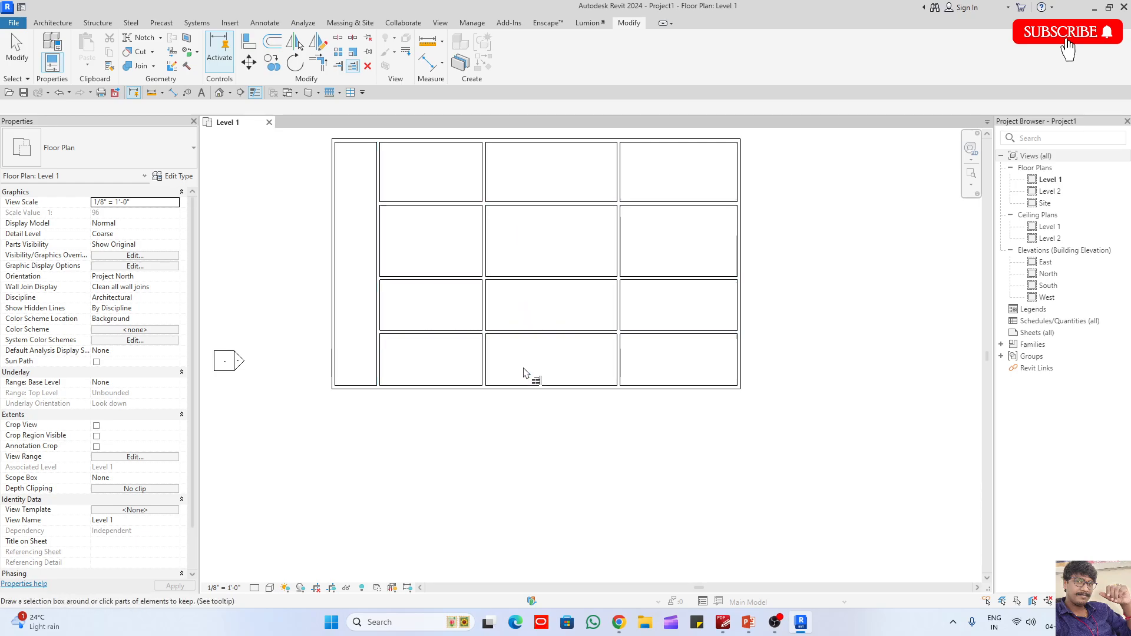
- Try trimming the upper two inner horizontal walls at the third inner vertical wall, keeping the left parts, and undo it
scroll(543, 183, "up", 1)
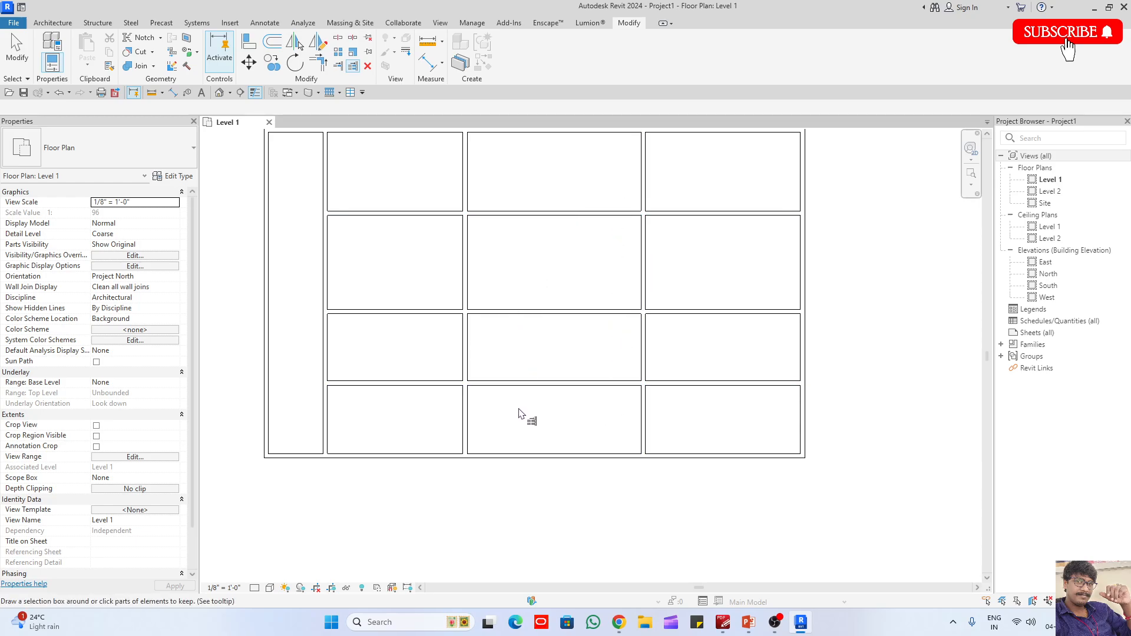
scroll(519, 412, "down", 2)
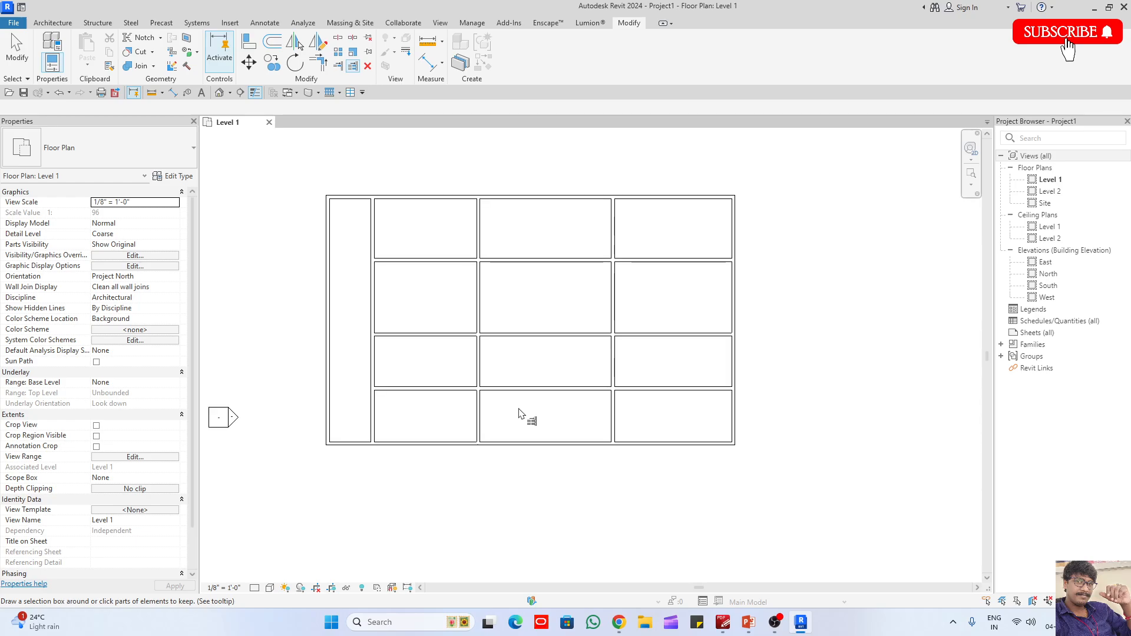
scroll(519, 411, "up", 1)
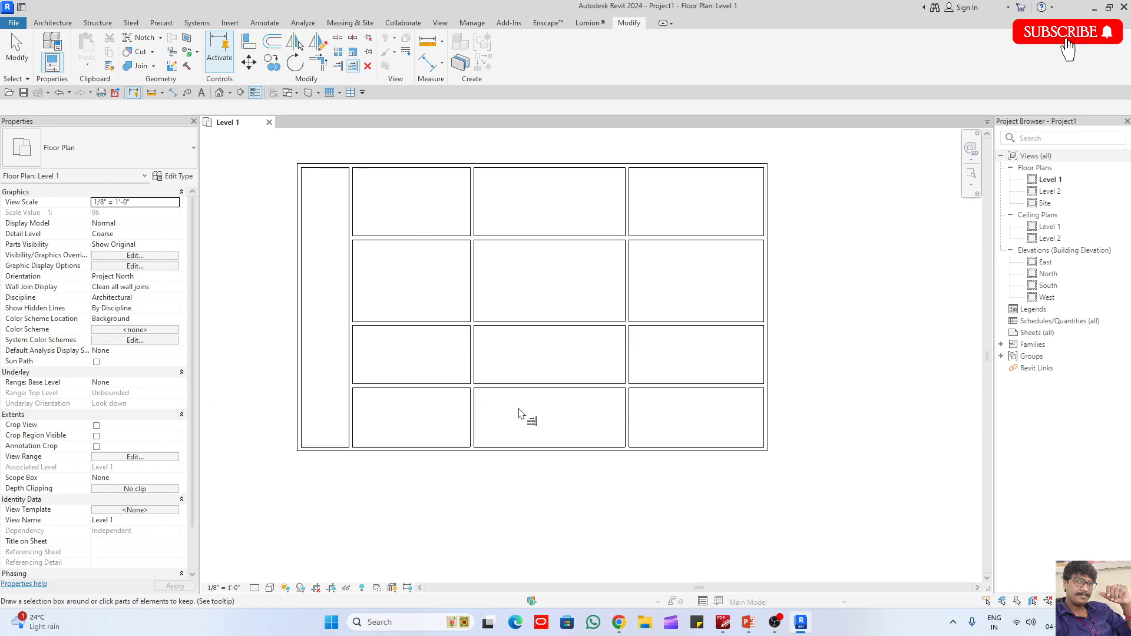
left_click(627, 201)
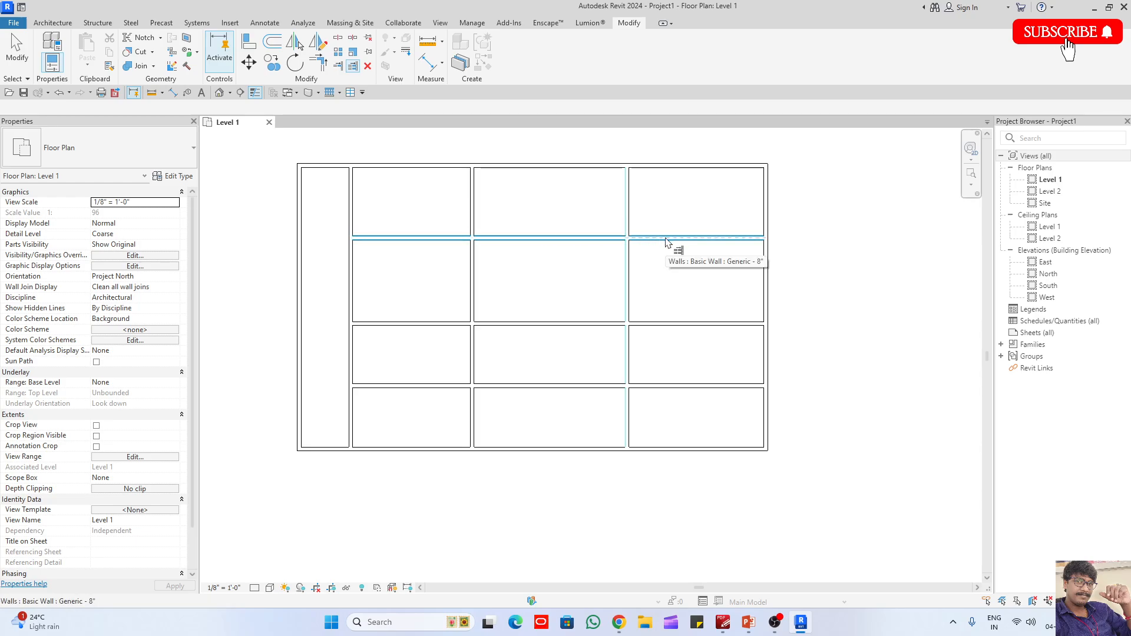
left_click(561, 239)
left_click(569, 324)
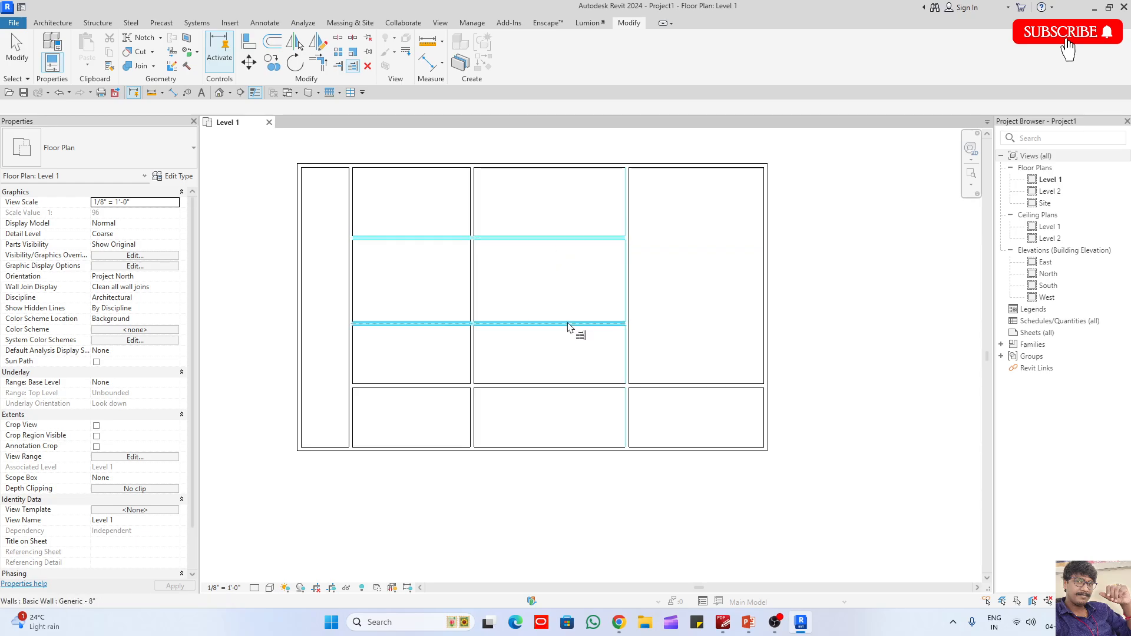
key("ctrl+z")
key("ctrl+z")
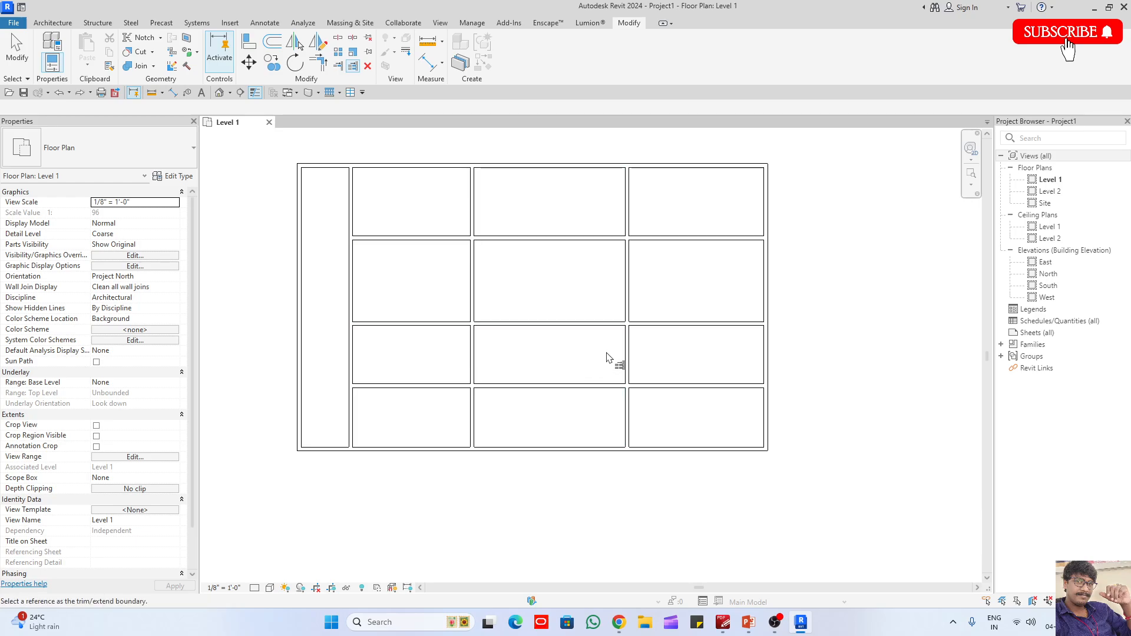
- Try trimming the three inner horizontal walls at the third inner vertical wall, keeping the right parts, and undo it
left_click(630, 212)
left_click(671, 238)
left_click(686, 324)
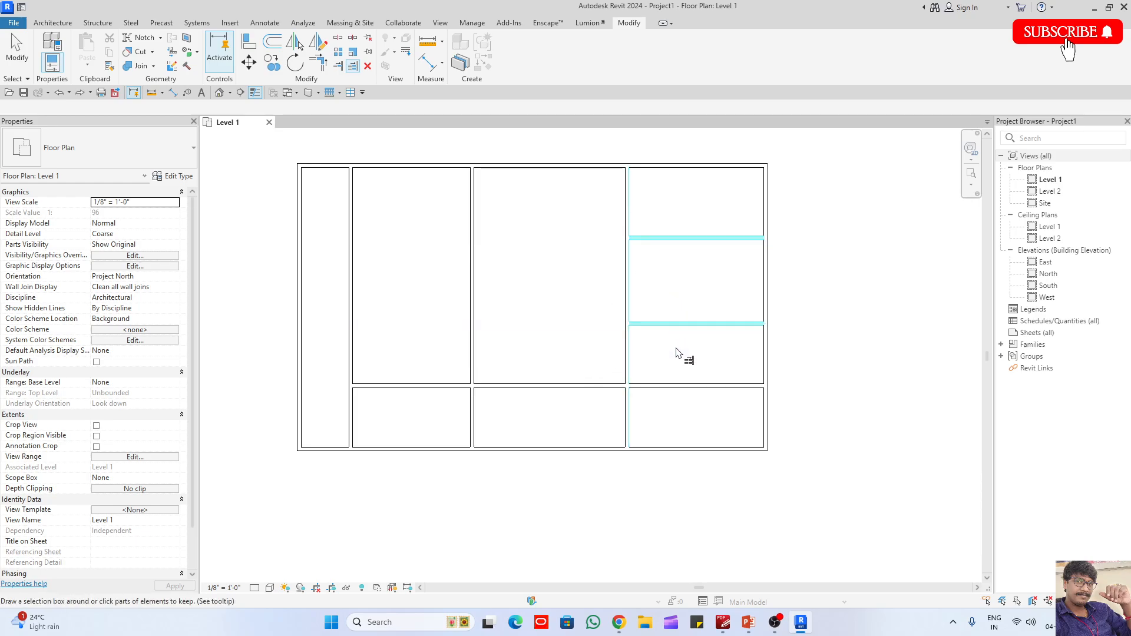
left_click(676, 386)
key("ctrl+z")
key("ctrl+z")
key("ctrl+z")
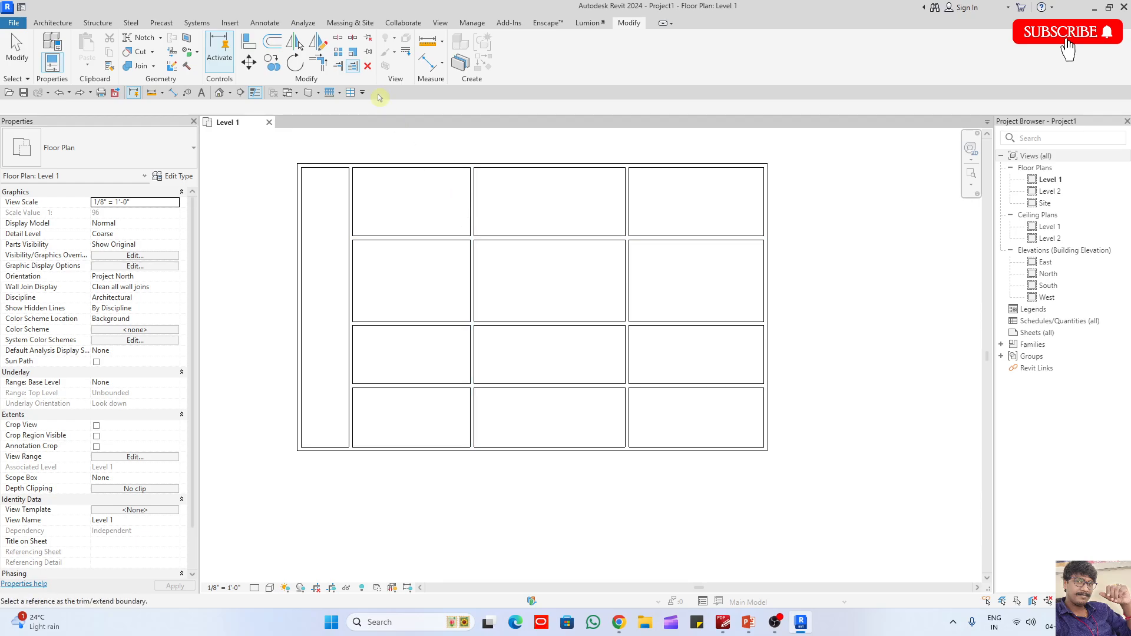
- Split the three inner horizontal walls near the middle of the bay between the second and third inner vertical walls
left_click(337, 37)
left_click(537, 238)
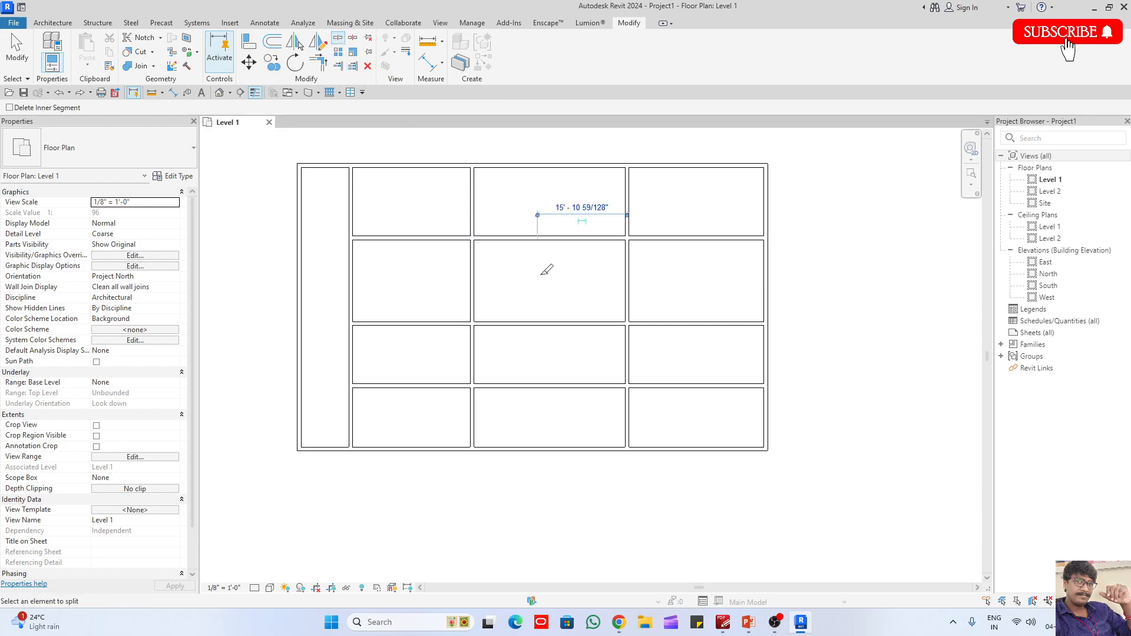
left_click(546, 323)
left_click(550, 384)
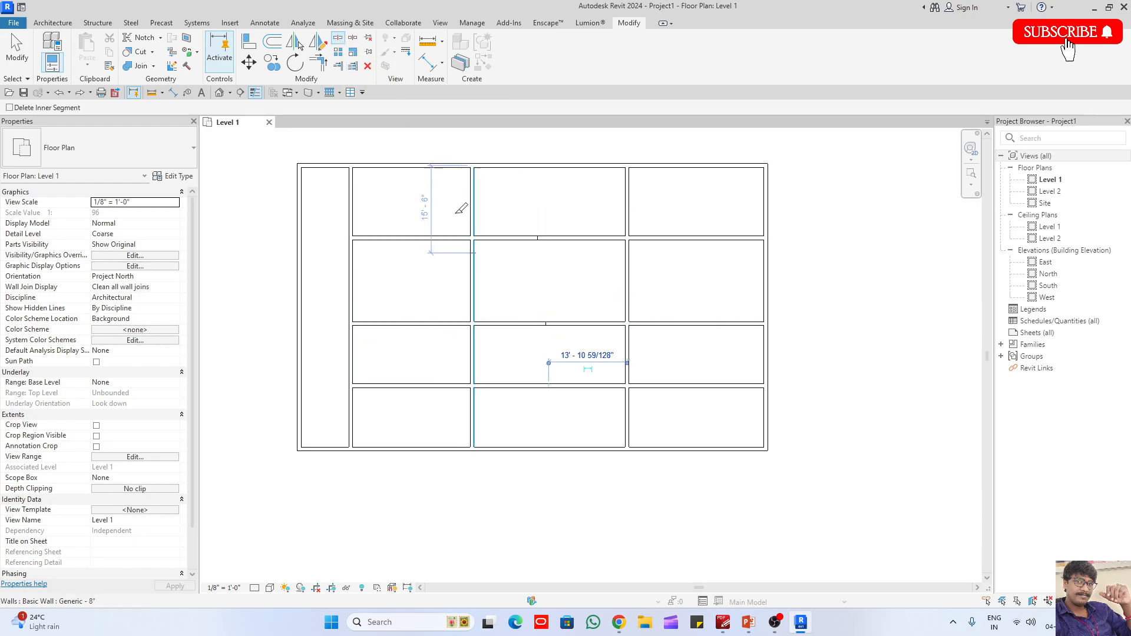
- Trim the left pieces of the split horizontal walls back to the second inner vertical wall with Trim/Extend Multiple Elements
left_click(353, 65)
left_click(449, 239)
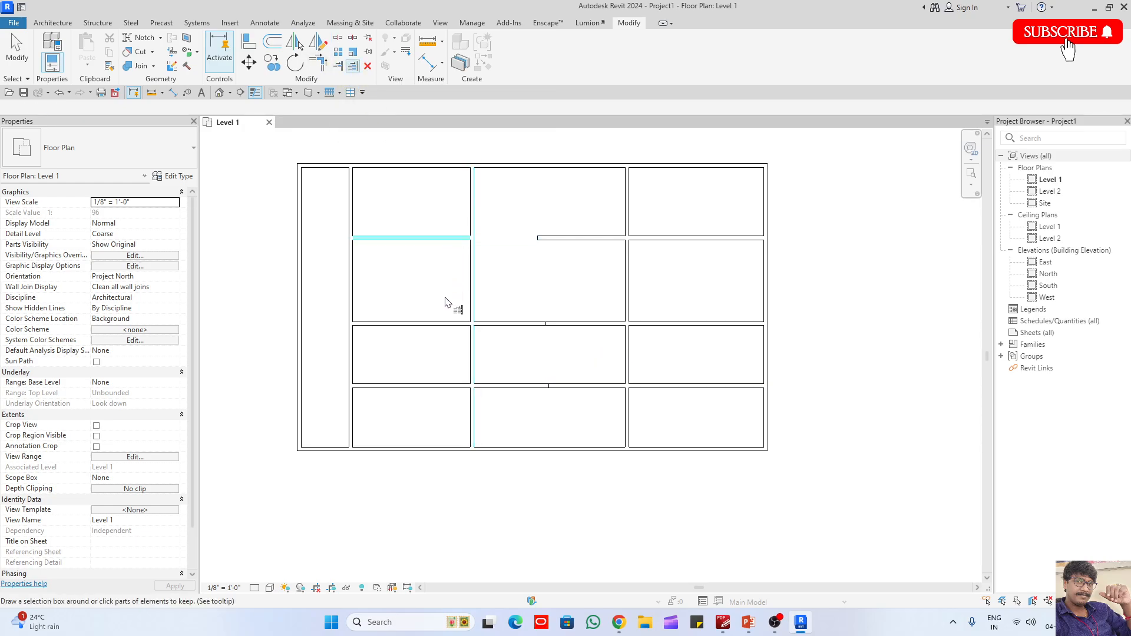
left_click(450, 324)
left_click(455, 386)
left_click(584, 354)
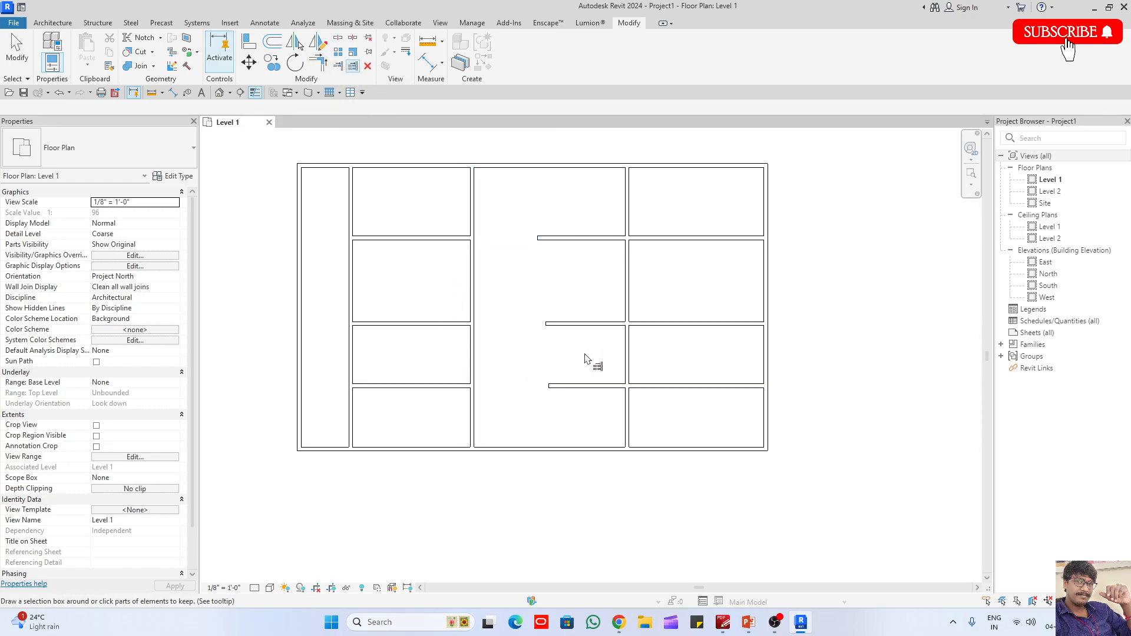
- Trim the right pieces of the split horizontal walls back to the third inner vertical wall, clearing the middle bay
left_click(630, 219)
left_click(644, 238)
left_click(654, 325)
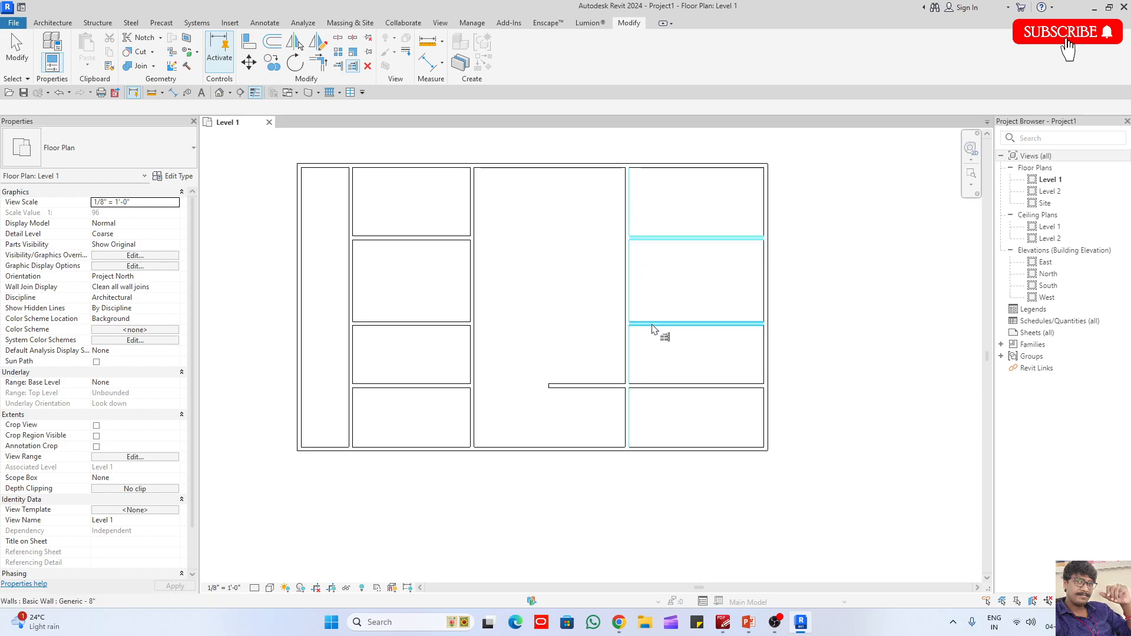
left_click(665, 386)
left_click(661, 415)
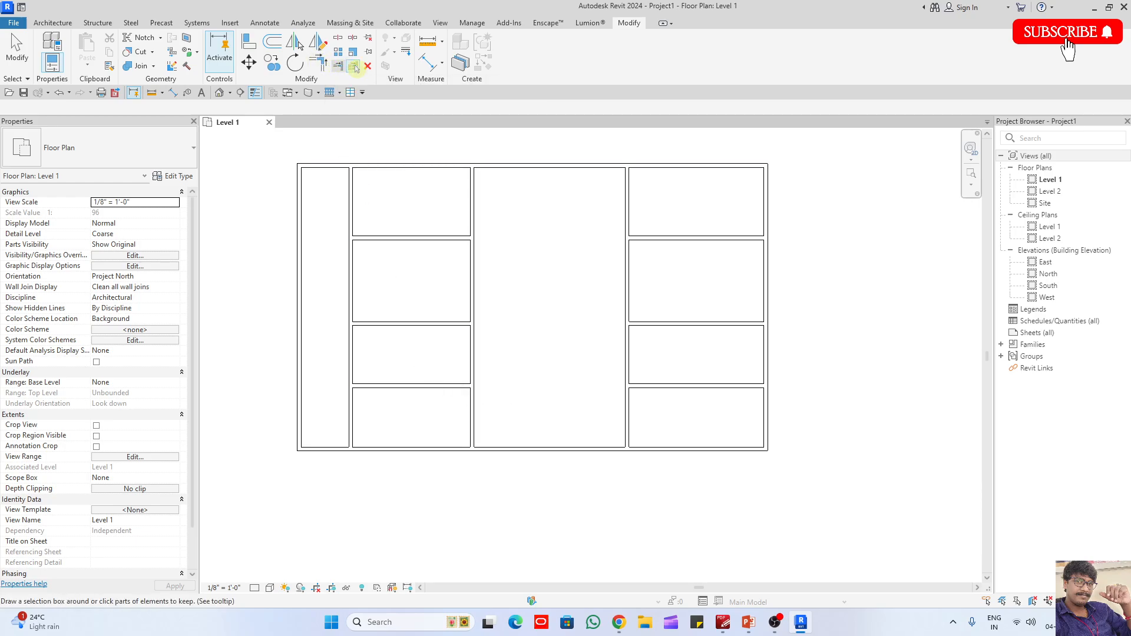
- Draw a slightly slanted wall and a separate vertical wall about 65' long in the empty area right of the layout
key("Escape")
scroll(430, 321, "down", 5)
middle_click_drag(472, 366, 358, 407)
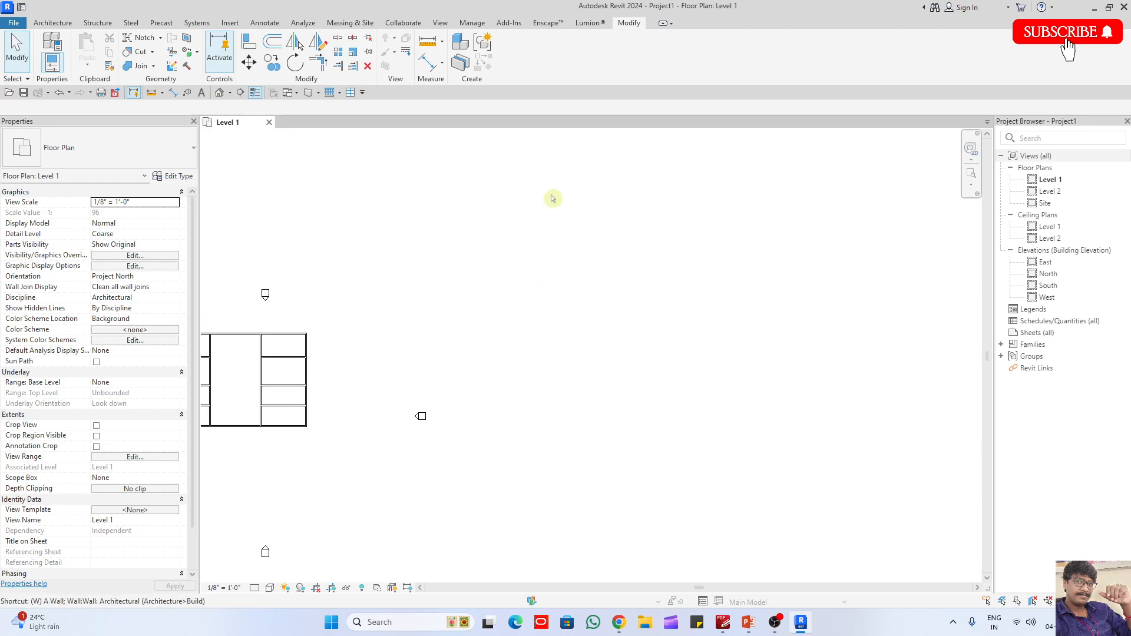
key("a")
scroll(551, 198, "up", 2)
left_click(433, 274)
left_click(569, 288)
key("Escape")
left_click(659, 238)
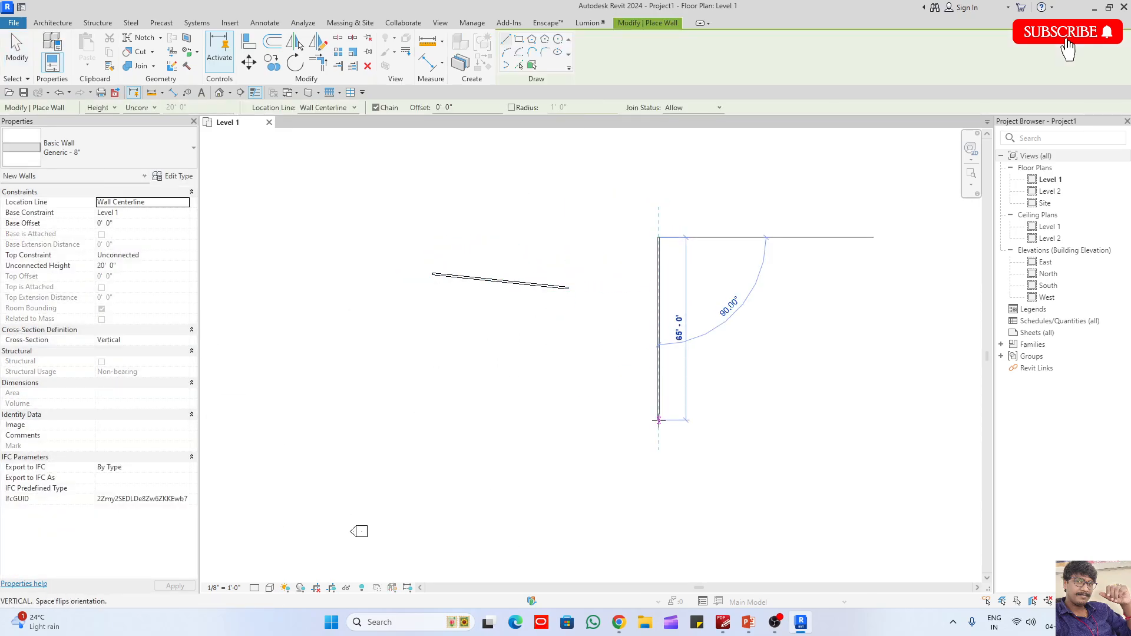
left_click(659, 420)
key("Escape")
scroll(585, 273, "up", 2)
key("Escape")
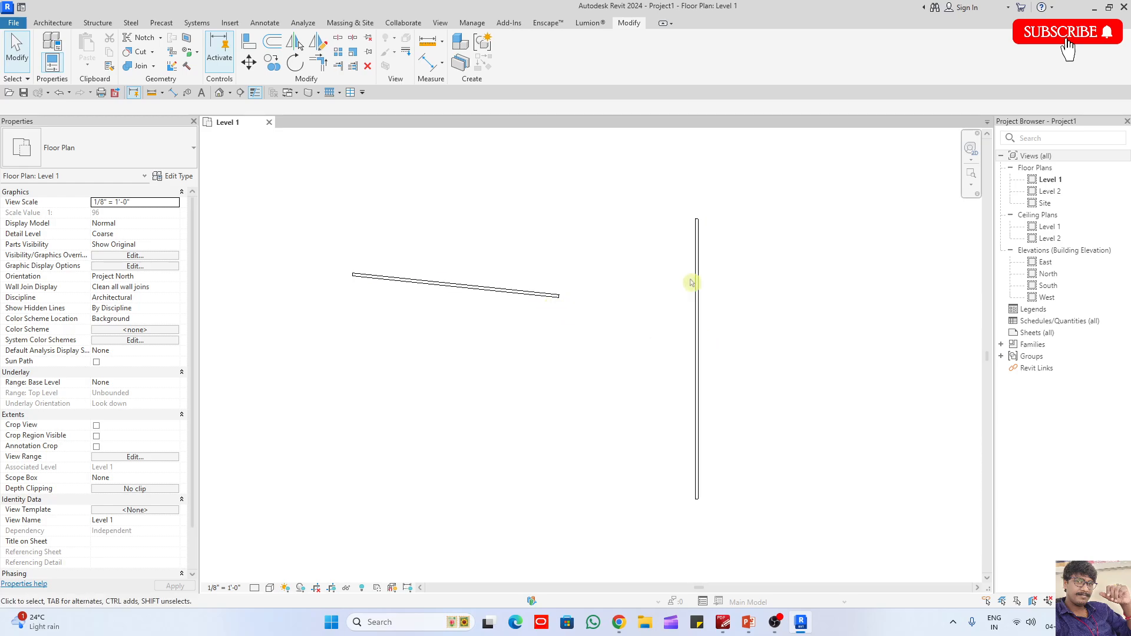
- Try extending the slanted wall to the vertical wall with Trim/Extend Single Element, and undo it
key("t")
key("r")
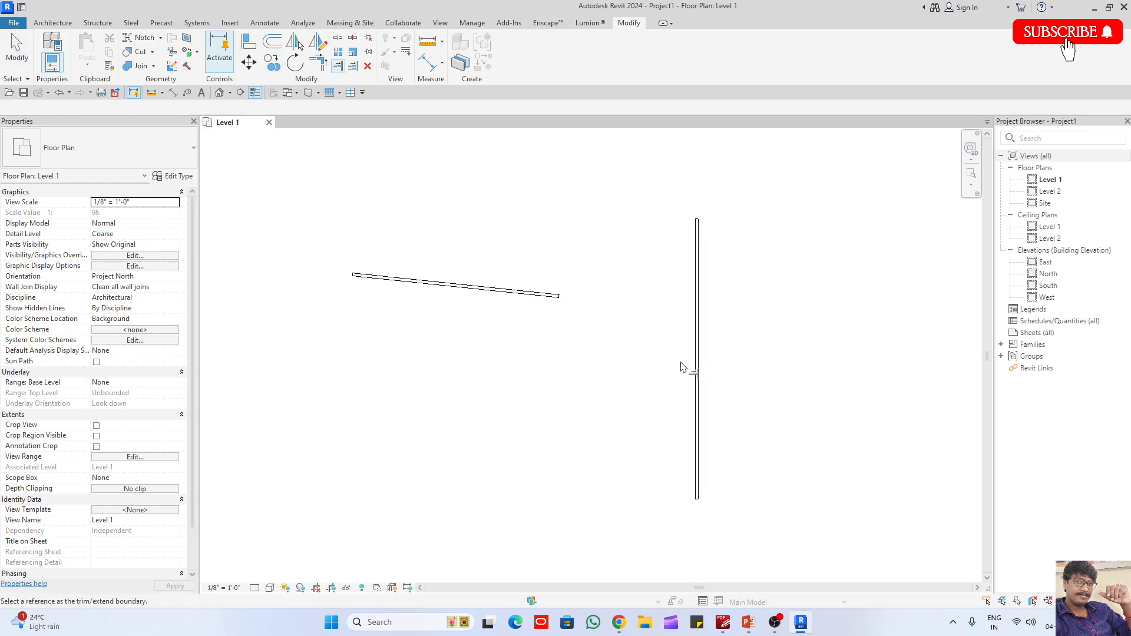
left_click(682, 367)
left_click(549, 301)
key("Escape")
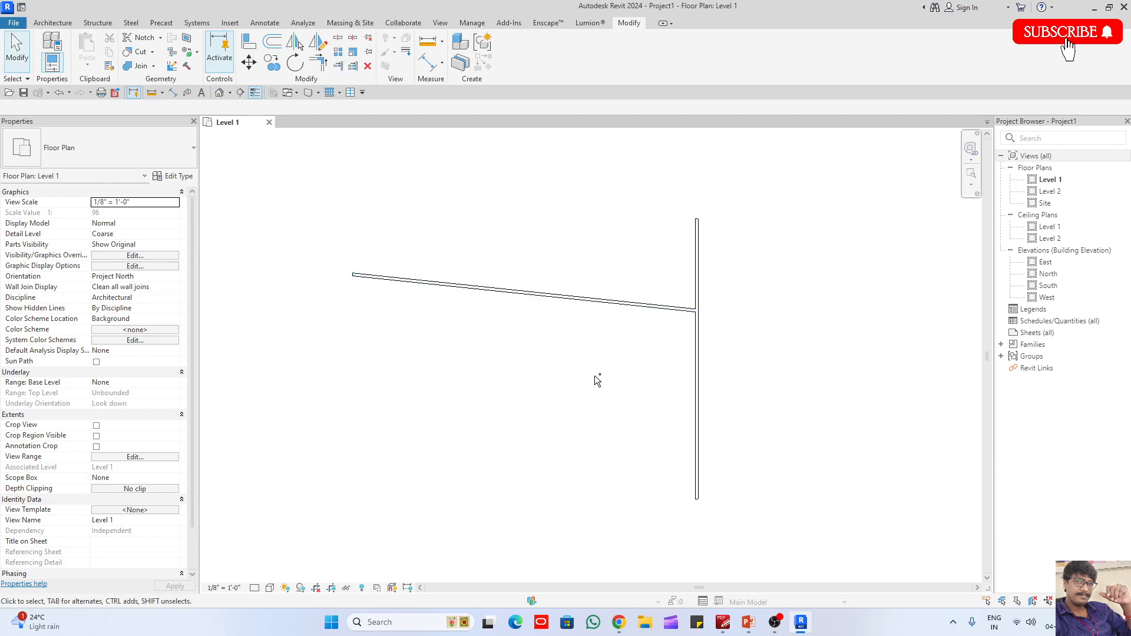
key("ctrl+z")
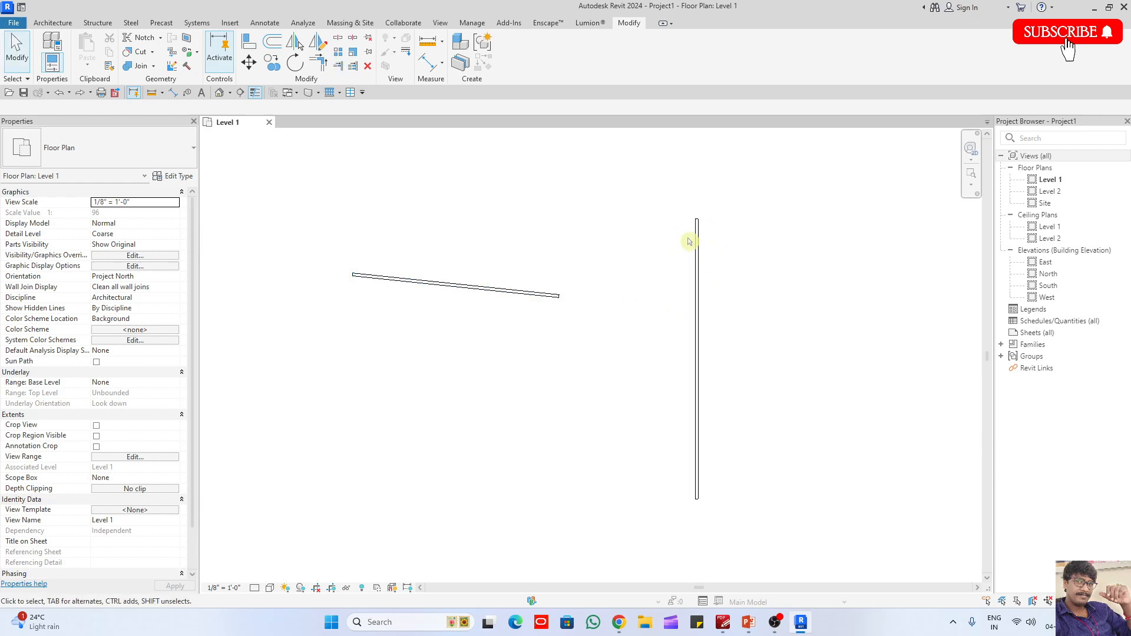
- Try joining the slanted wall and the separate vertical wall with Trim/Extend to Corner, and undo it
key("t")
key("r")
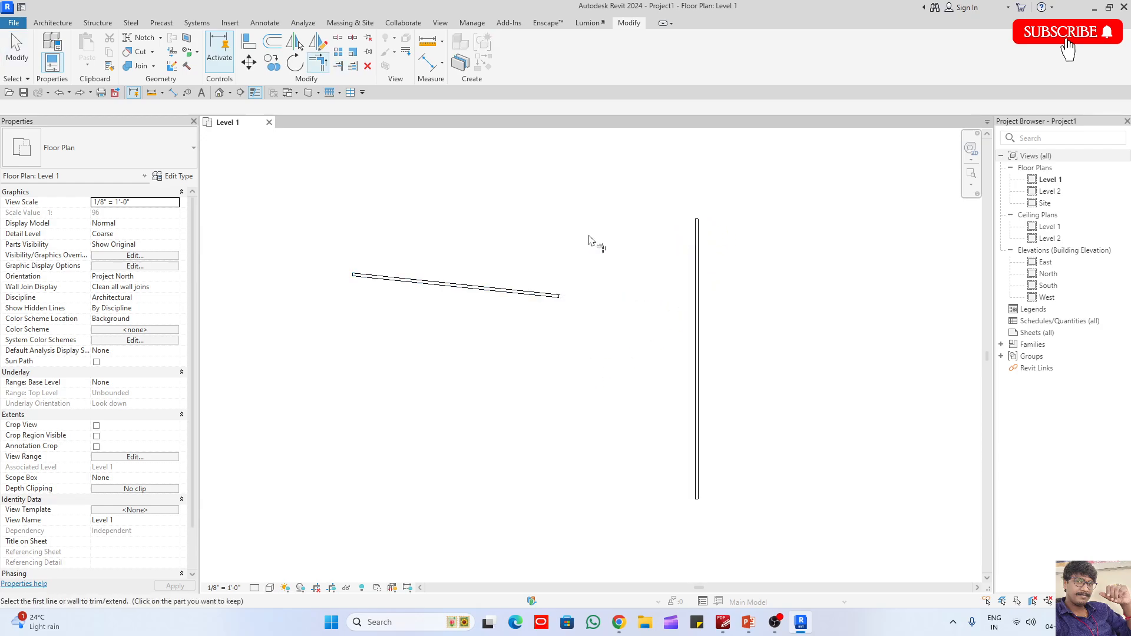
left_click(544, 302)
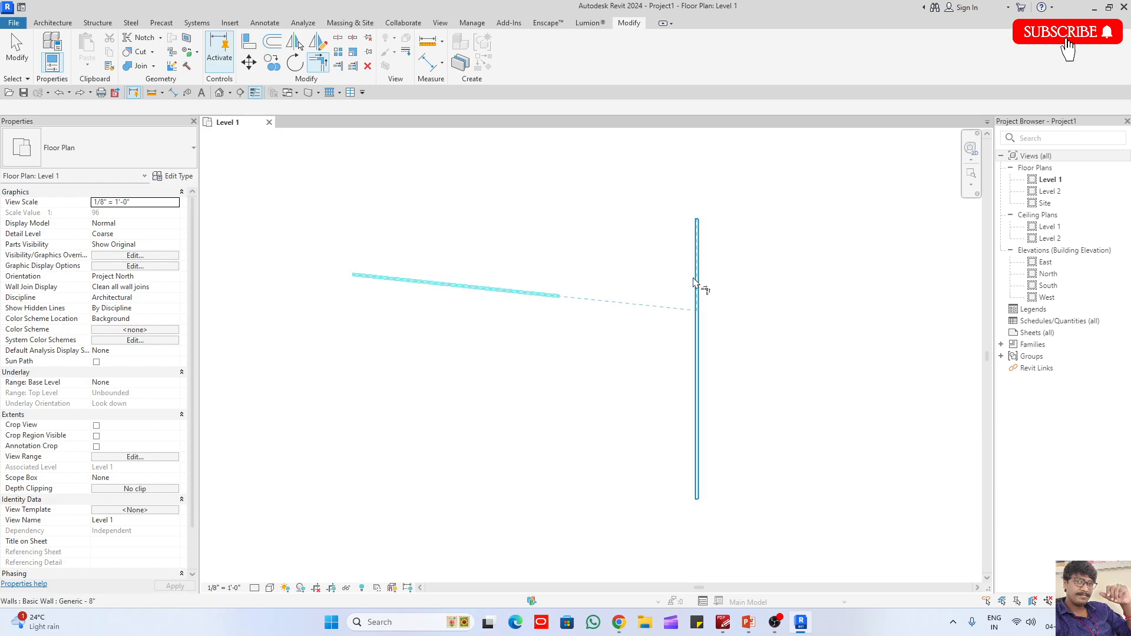
left_click(699, 396)
key("ctrl+z")
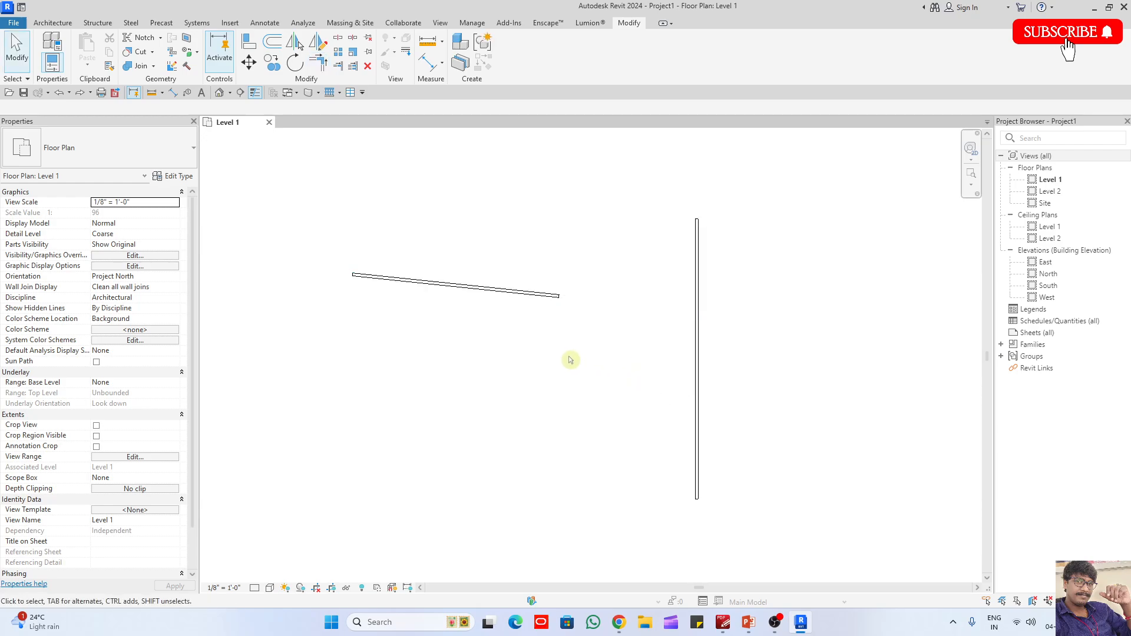
- Draw a branch wall about 14' 6" long running steeply down from near the slanted wall's right end
left_click(513, 291)
key("w")
key("a")
left_click(529, 294)
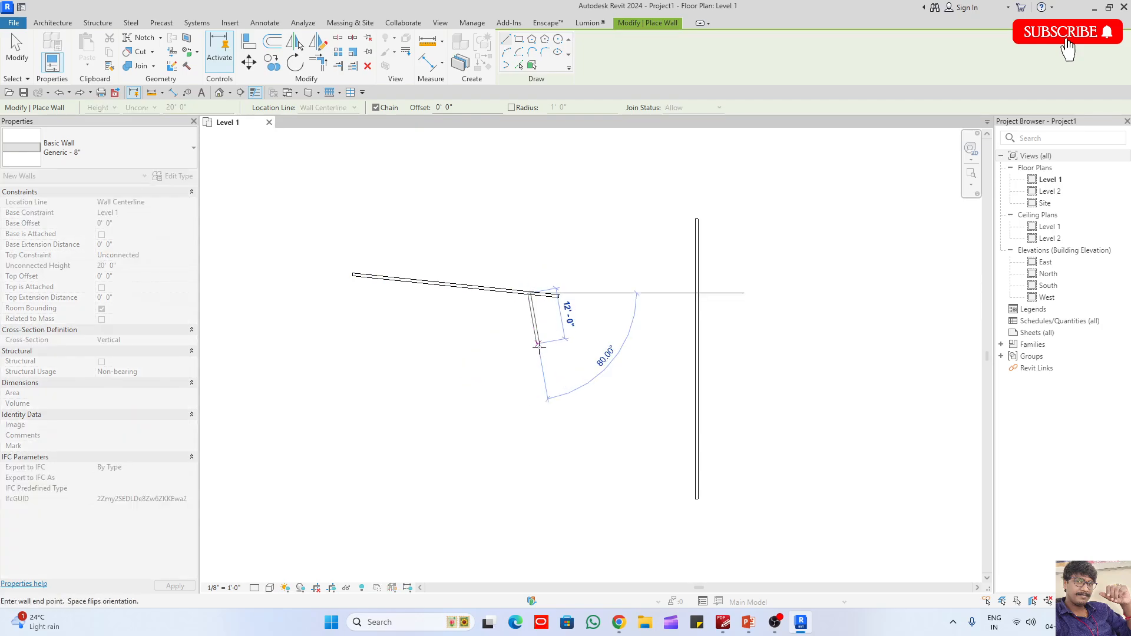
left_click(546, 353)
key("Escape")
- Draw three horizontal walls below it: one about 74' long and a lower one crossing the vertical wall, with a short one between them stopping before it
left_click(480, 355)
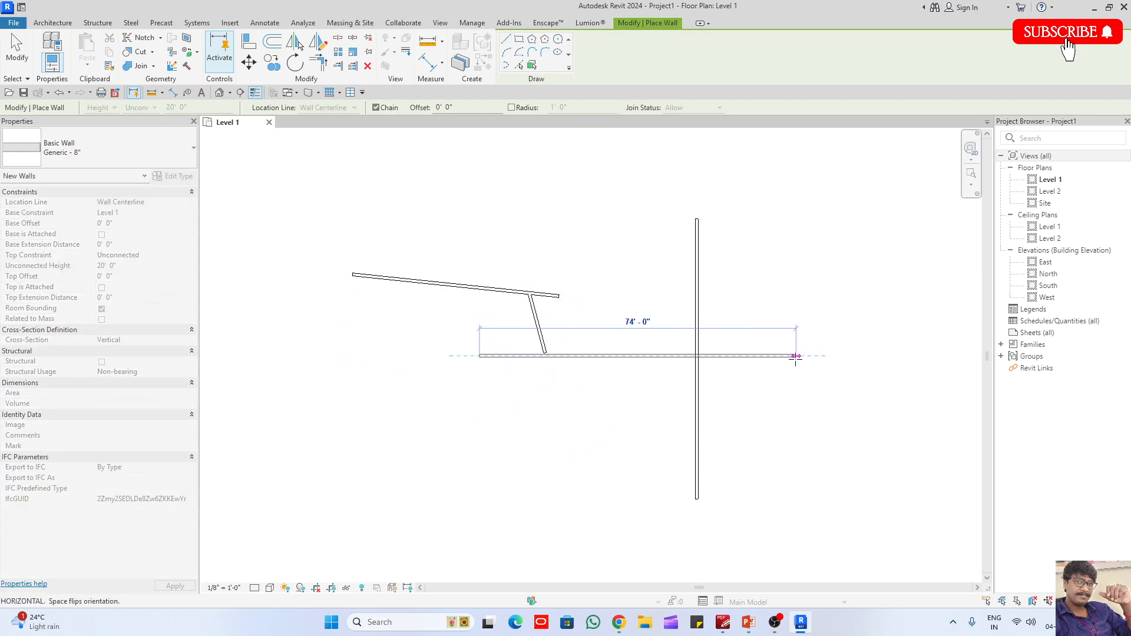
left_click(796, 355)
key("Escape")
left_click(533, 401)
left_click(623, 402)
key("Escape")
left_click(523, 434)
left_click(763, 434)
key("Escape")
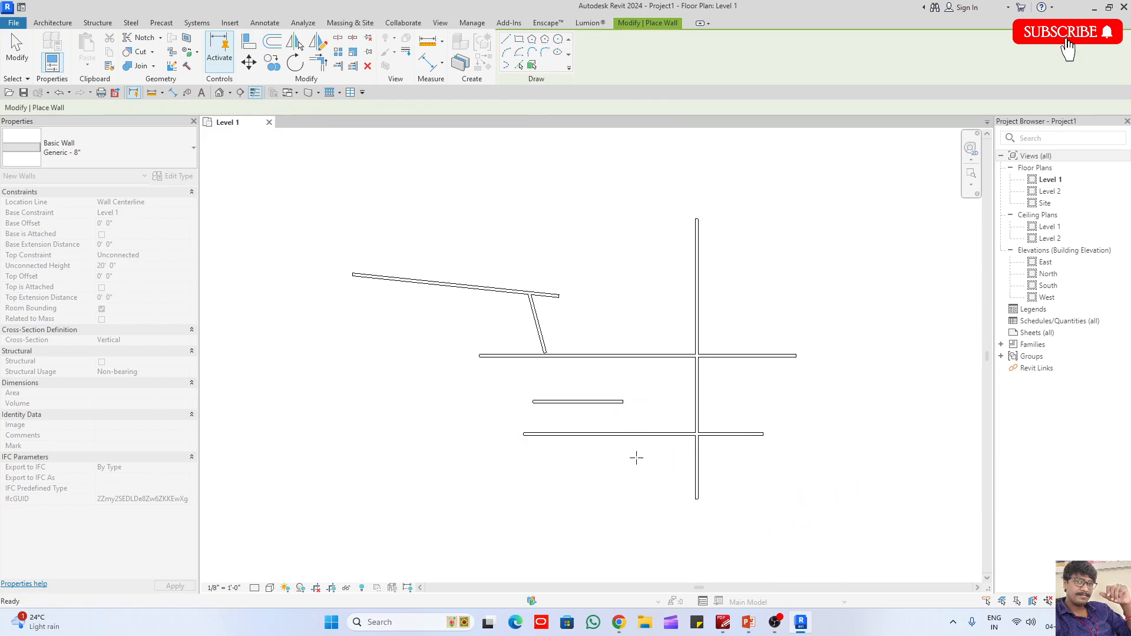
- Draw a short horizontal wall beneath the other three and delete the branch wall hanging from the slanted wall
left_click(569, 472)
left_click(641, 471)
key("Escape")
key("Escape")
left_click_drag(568, 341, 467, 320)
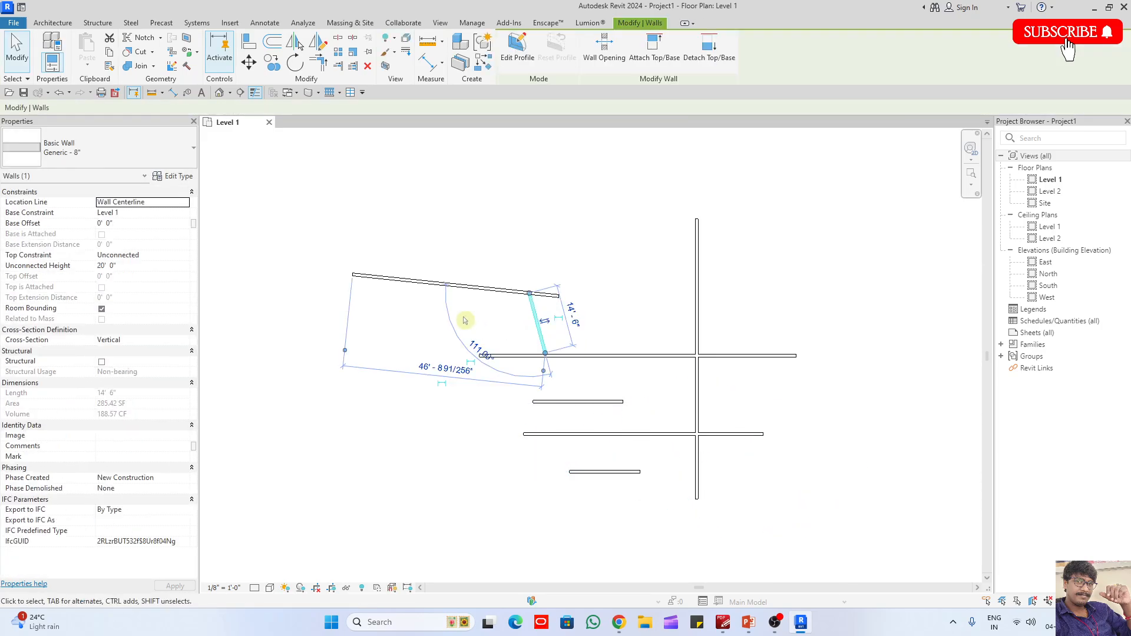
key("Delete")
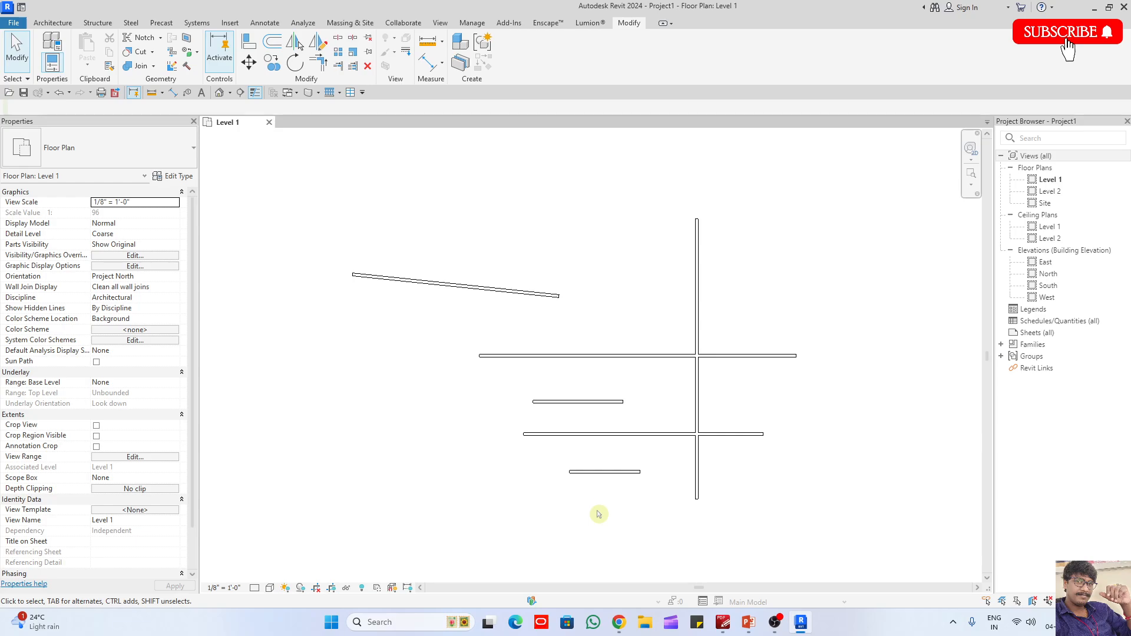
- Try Trim/Extend Multiple Elements with the vertical wall as boundary on the slanted and four horizontal walls, keeping the right piece of the top horizontal wall
left_click_drag(596, 510, 495, 302)
mouse_move(737, 298)
left_mouse_down()
mouse_move(651, 239)
mouse_move(609, 237)
left_mouse_up()
left_click(608, 240)
left_click(353, 65)
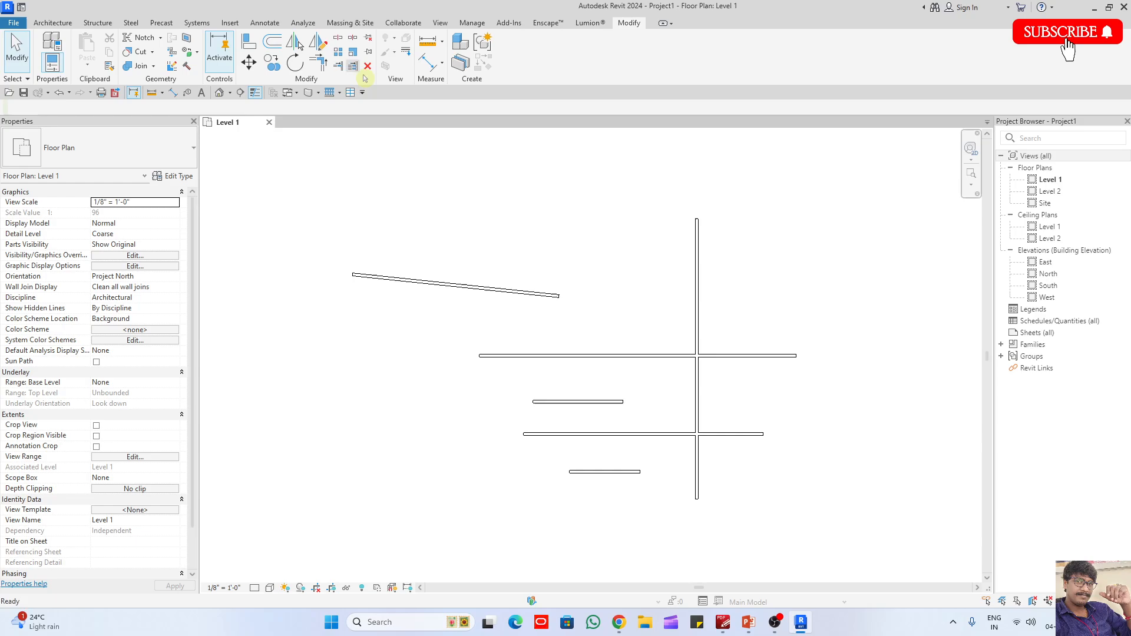
left_click(697, 283)
left_click(551, 295)
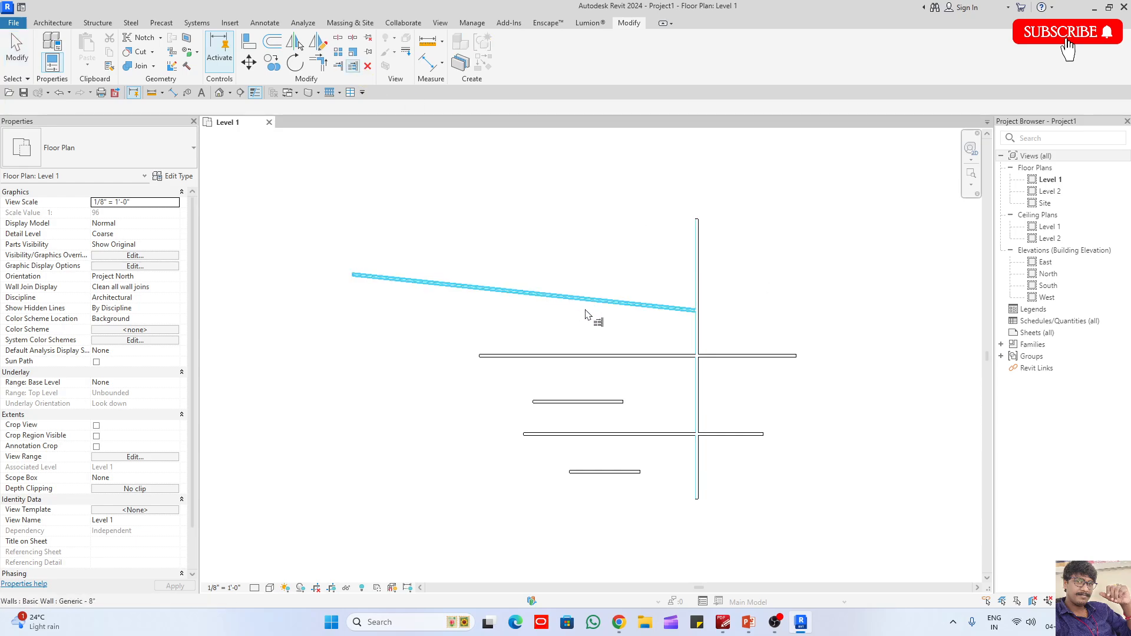
left_click(763, 356)
left_click(613, 402)
left_click(625, 435)
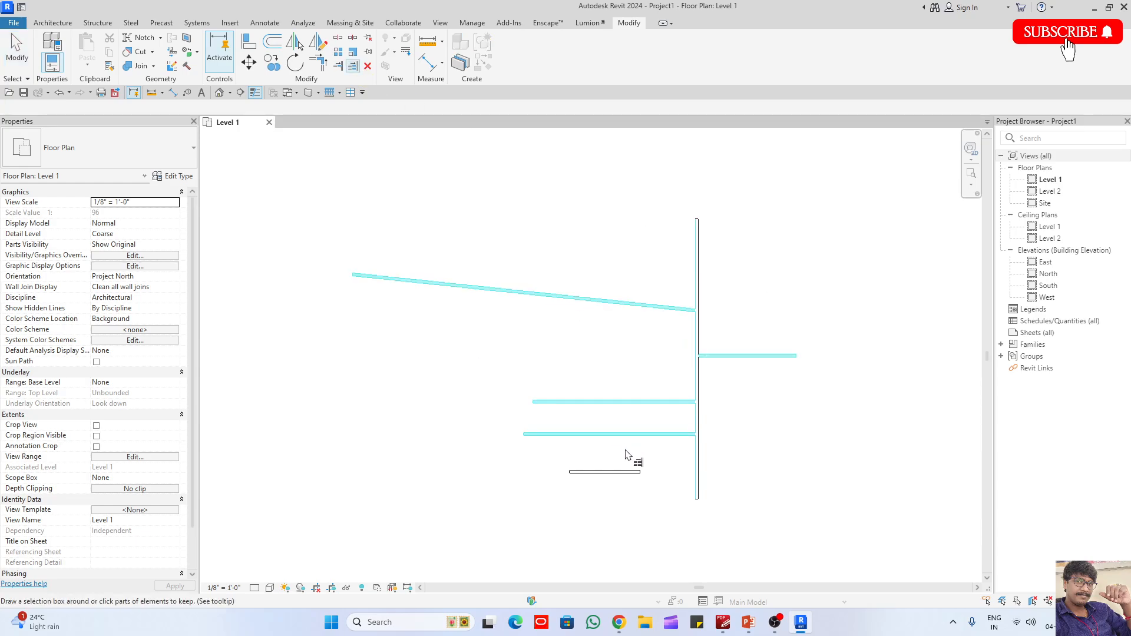
left_click(628, 471)
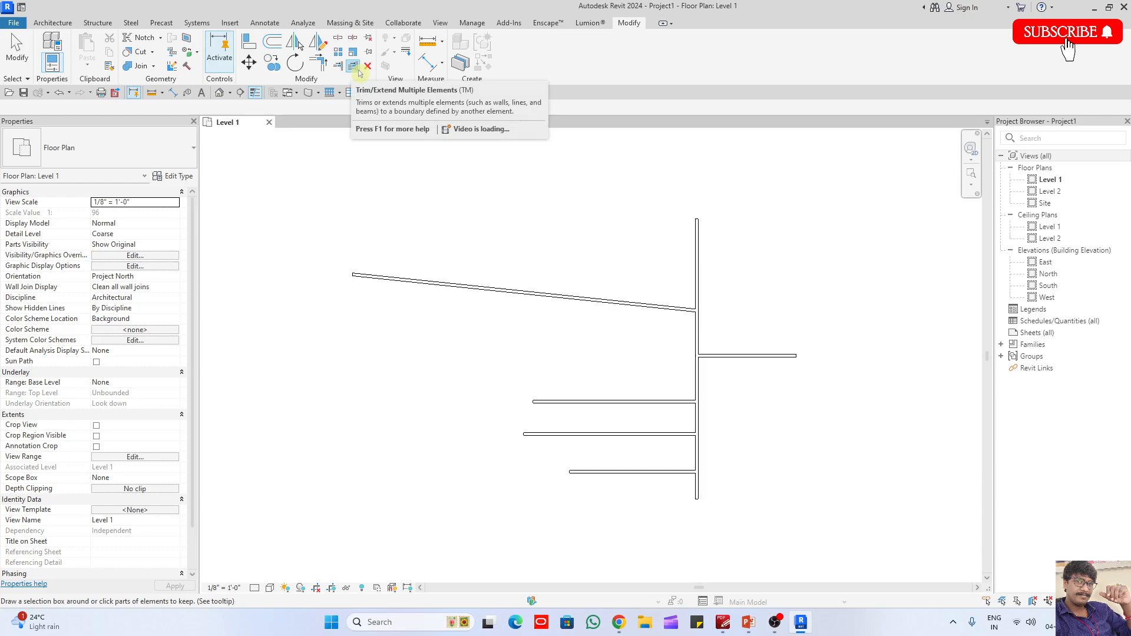
- Undo the trims and recent wall edits, and redo only the upper three horizontal walls, keeping the branch wall
key("ctrl+z")
key("ctrl+z")
key("ctrl+z")
key("ctrl+z")
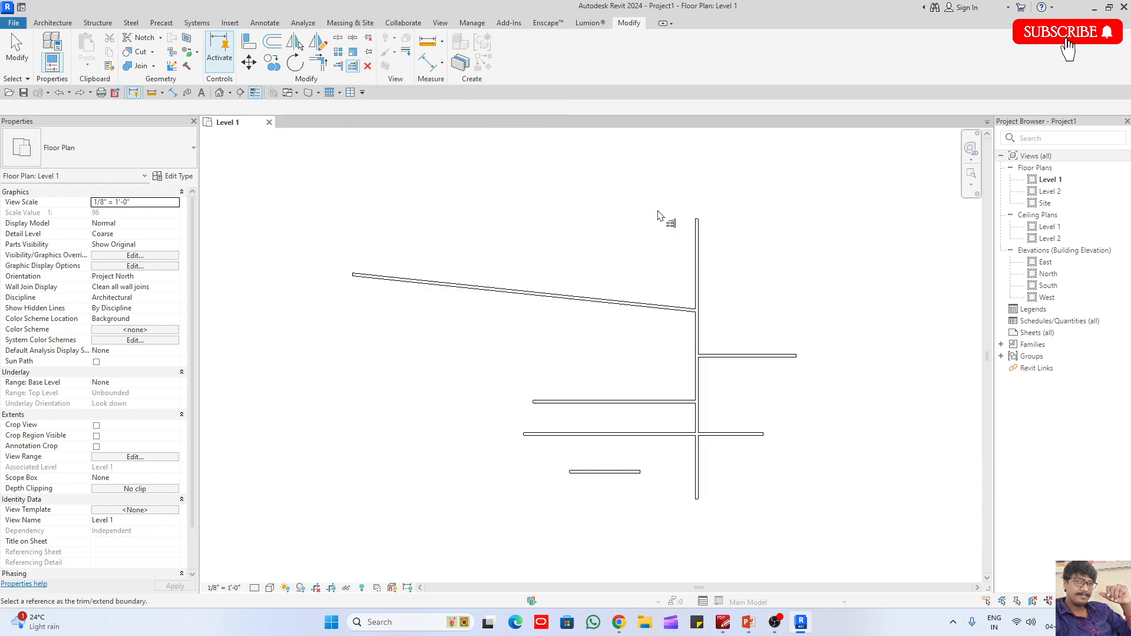
key("ctrl+z")
key("ctrl+z")
key("ctrl+z")
key("ctrl+z")
key("ctrl+z")
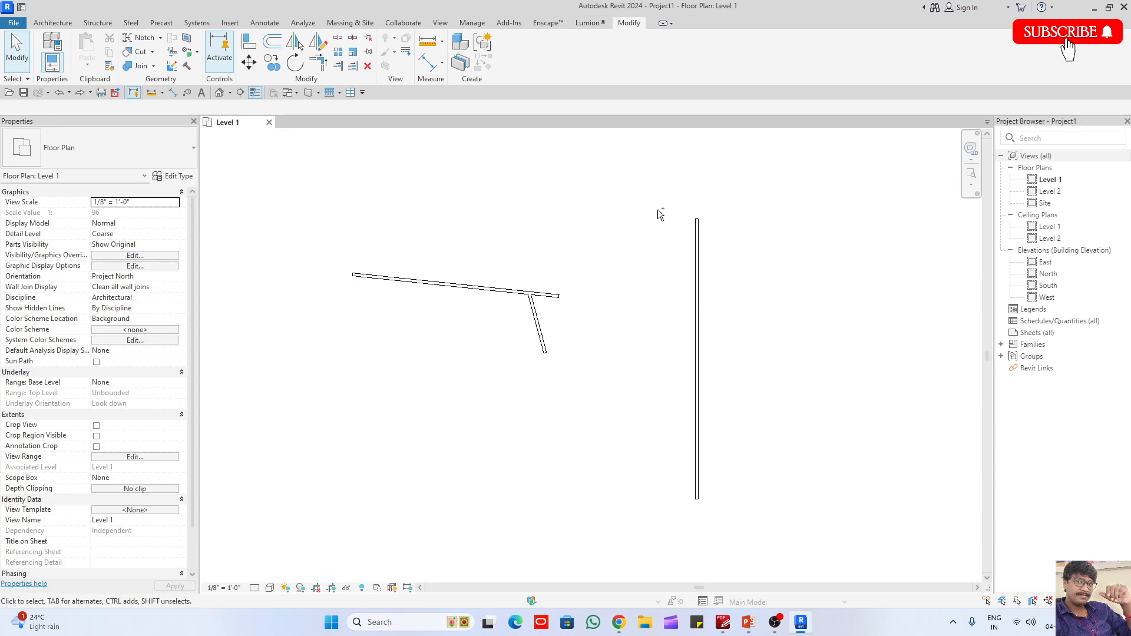
key("ctrl+y")
key("ctrl+y")
key("ctrl+y")
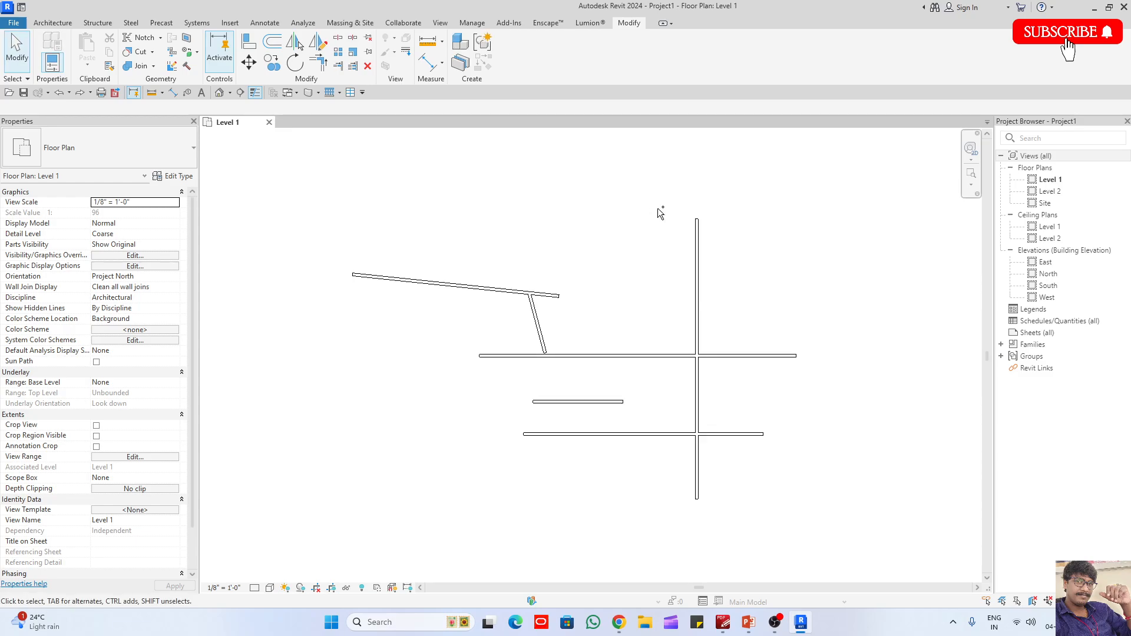
- With Trim/Extend Multiple Elements, bound the slanted wall and three horizontal walls at the vertical wall, keeping the left pieces of the crossing walls
left_click(354, 66)
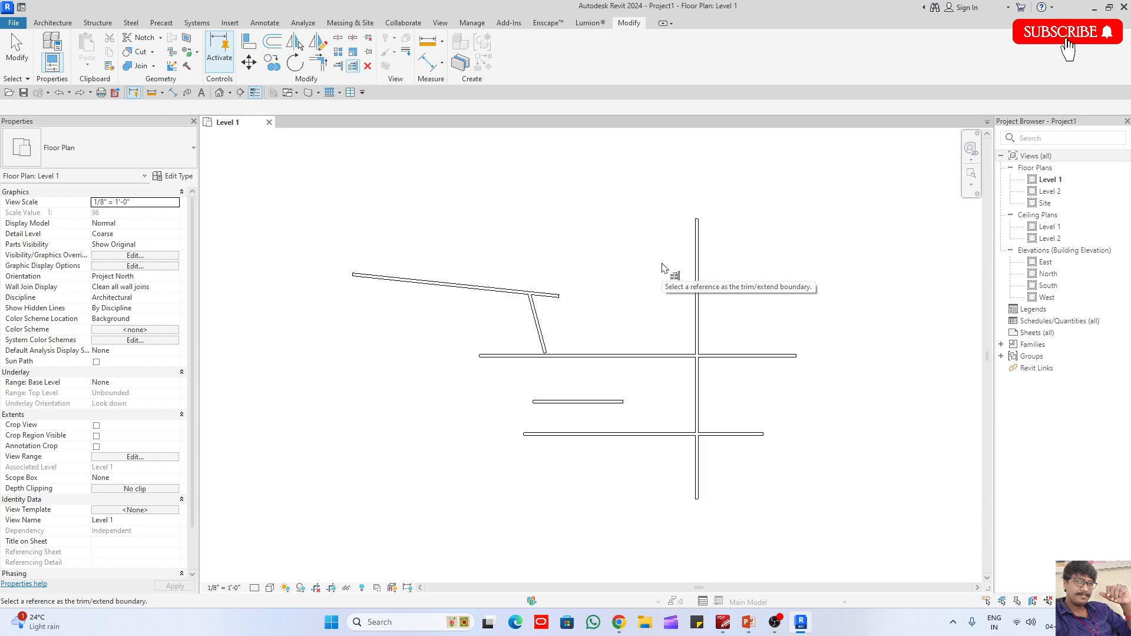
left_click(699, 271)
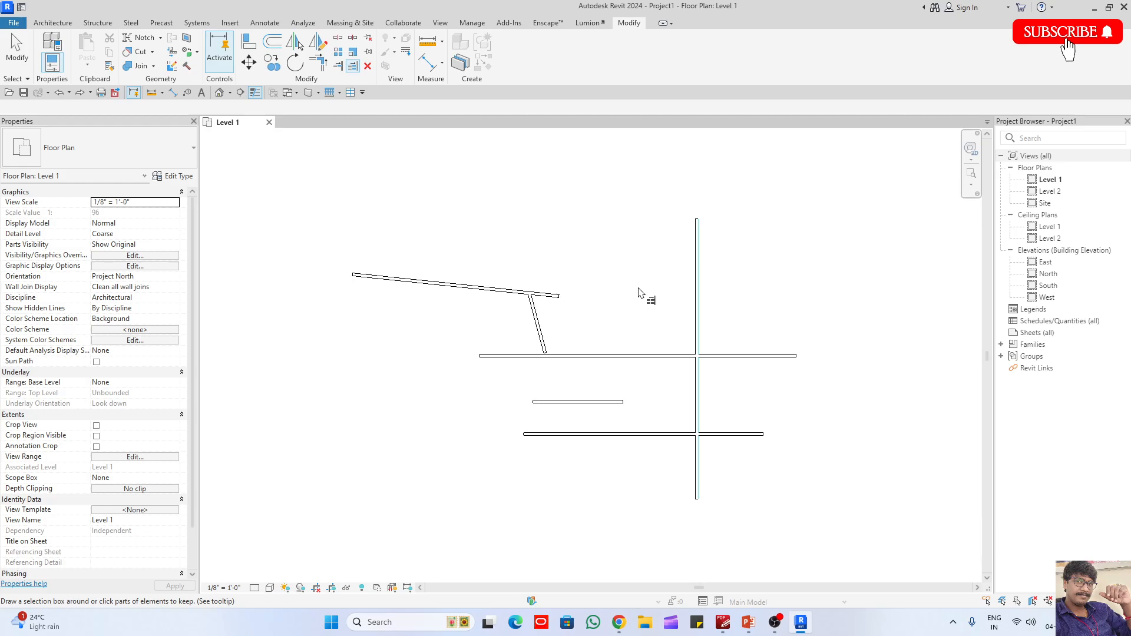
left_click(503, 289)
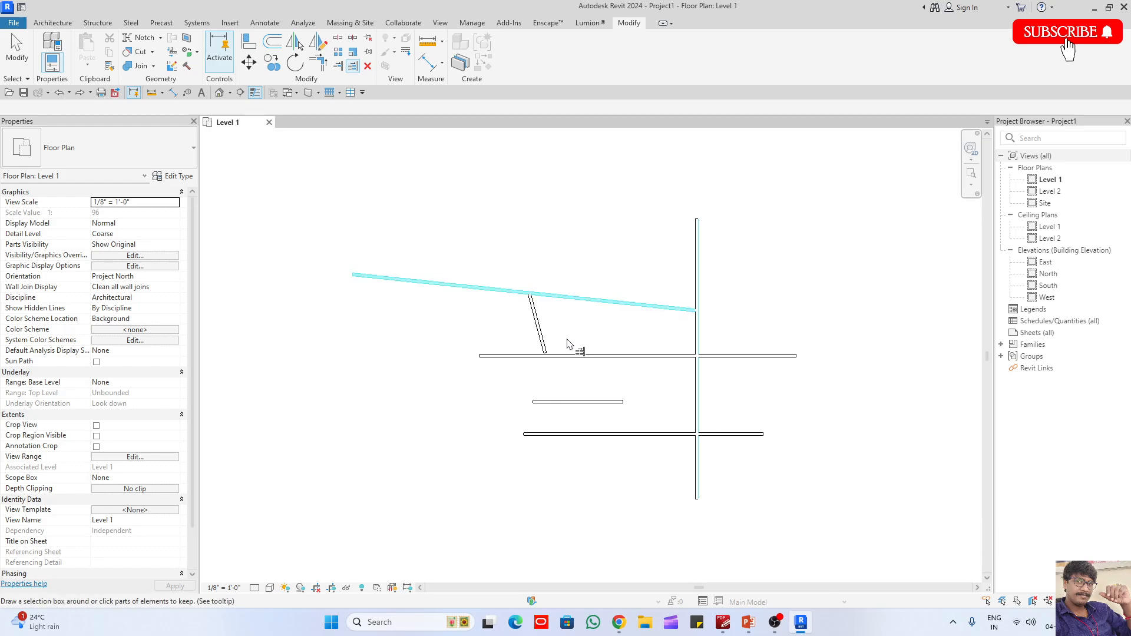
left_click(594, 356)
left_click(598, 409)
left_click(613, 436)
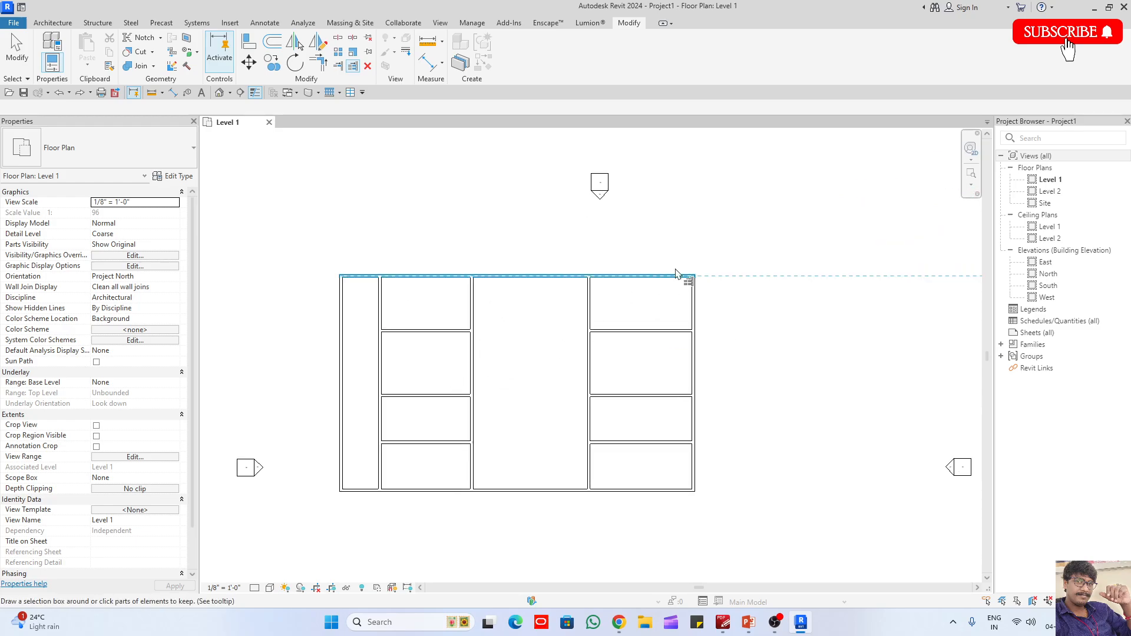
- Draw three chained walls forming a rectangular room that projects below the partitioned layout's bottom wall, centred on the middle bay
middle_click_drag(668, 330, 700, 269)
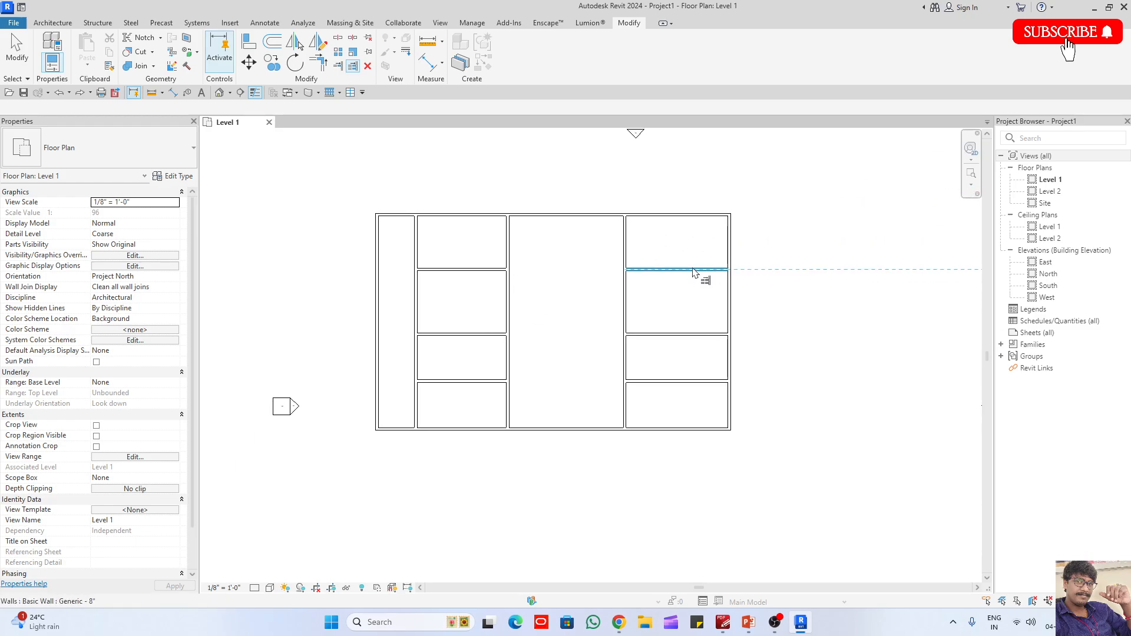
scroll(561, 222, "down", 3)
key("w")
key("a")
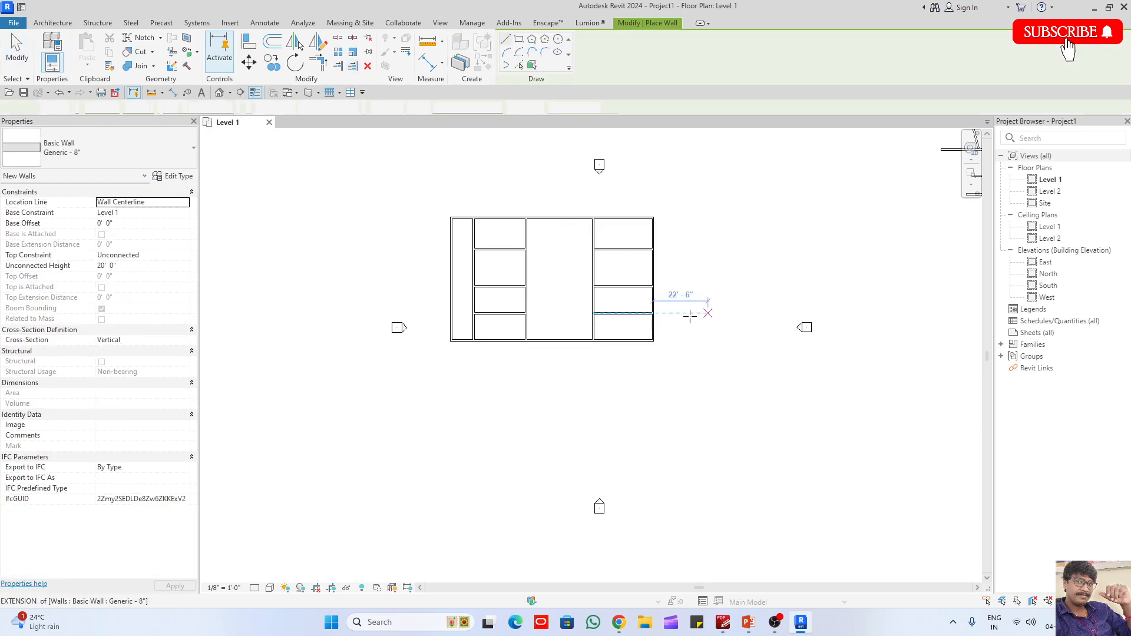
scroll(497, 365, "up", 2)
left_click(524, 327)
left_click(524, 383)
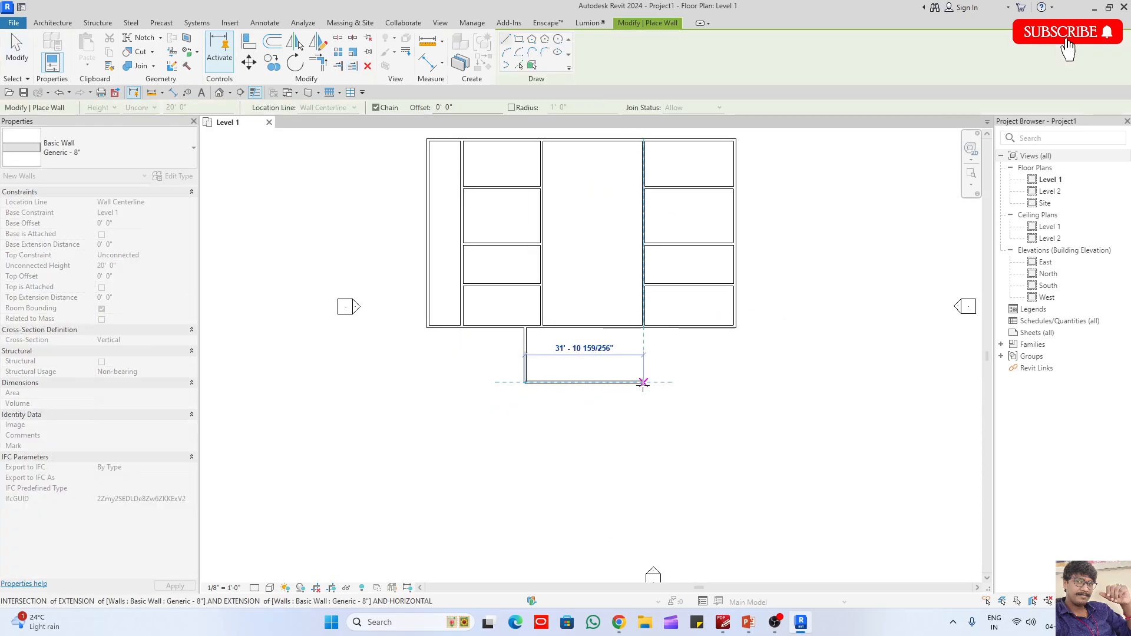
left_click(651, 383)
left_click(652, 328)
key("Escape")
key("Escape")
scroll(604, 336, "up", 2)
key("d")
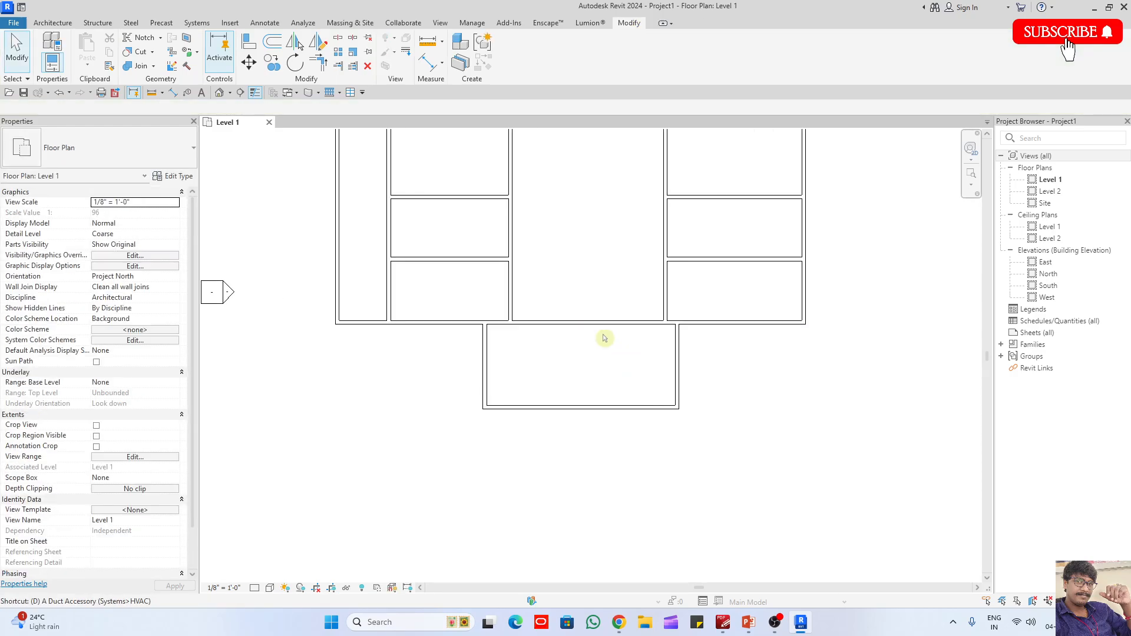
key("r")
key("Escape")
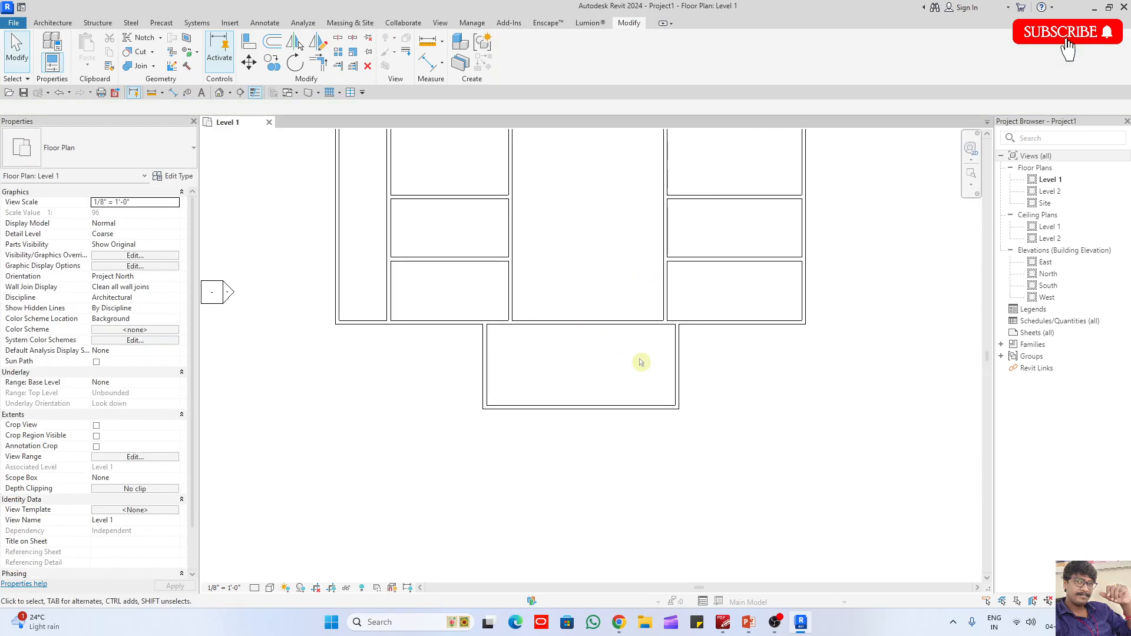
- Split the layout's bottom wall at a point within the middle bay, above the projecting room
left_click(555, 328)
left_click(539, 362)
key("s")
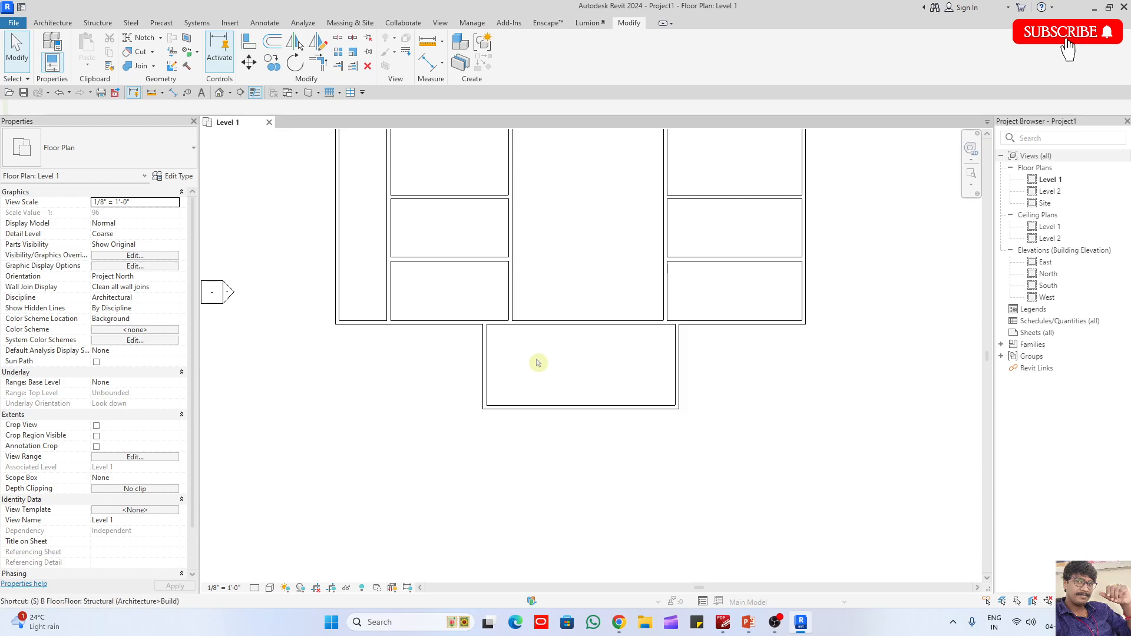
- Try trimming the two split pieces to corners with the middle bay's side walls to open it into the projecting room, and undo it
key("t")
key("r")
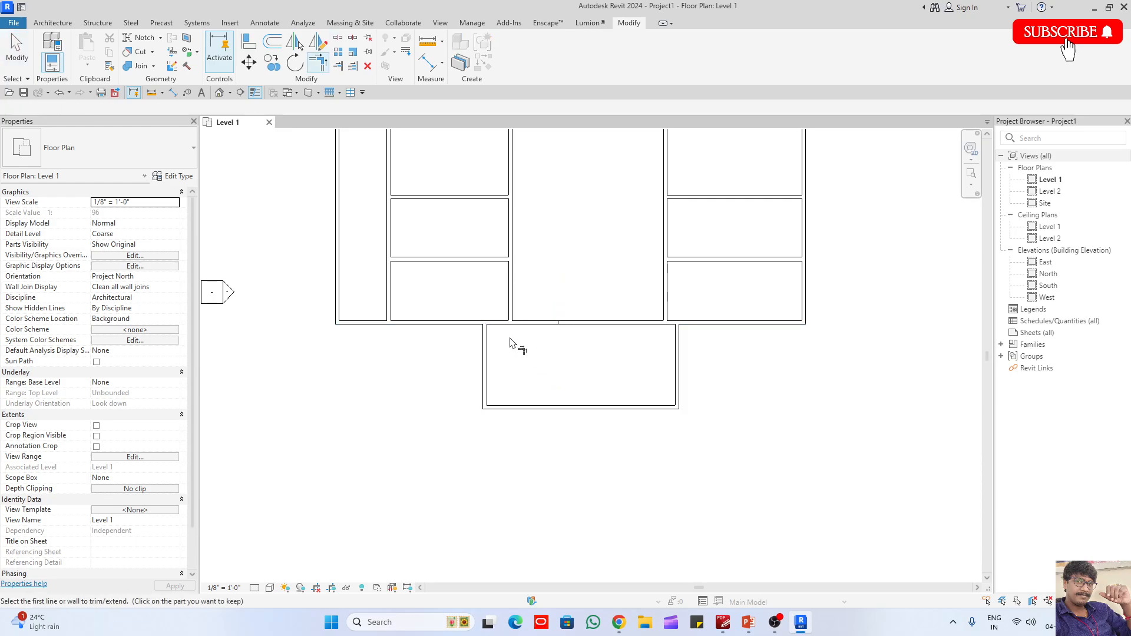
left_click(504, 323)
left_click(511, 312)
left_click(664, 312)
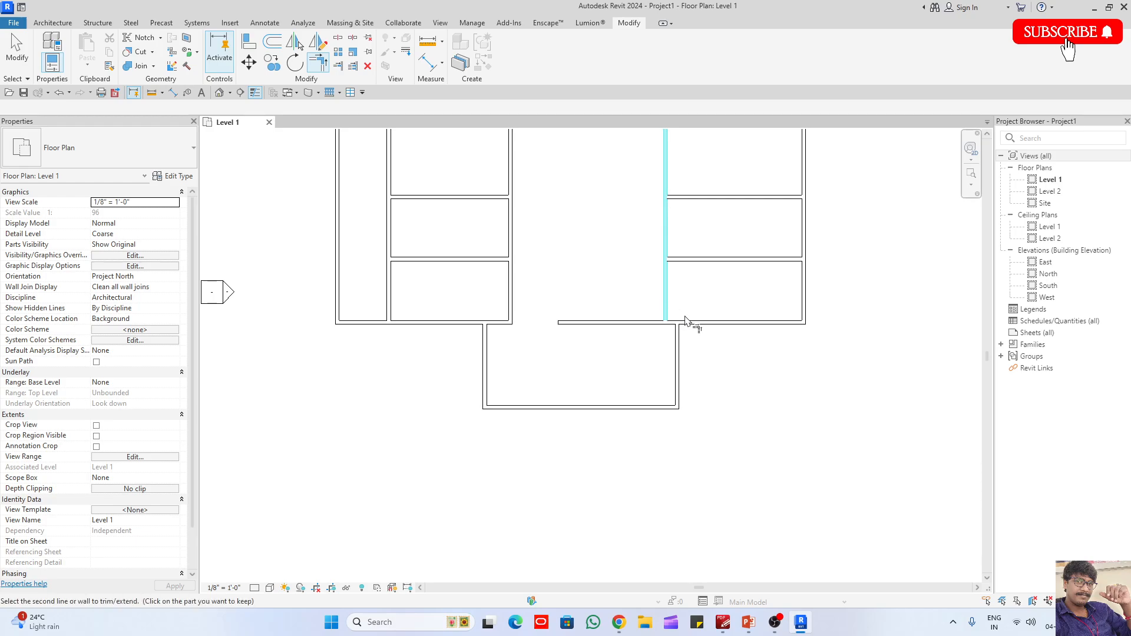
left_click(687, 323)
key("Escape")
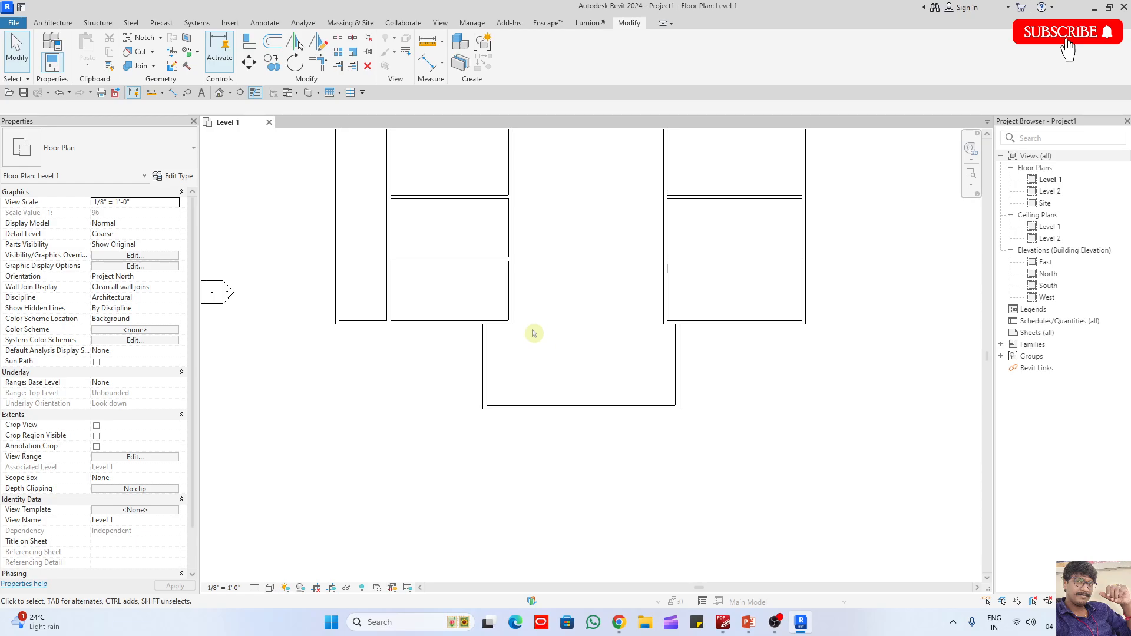
key("ctrl+z")
- Open the default 3D view to examine the wall shared by the middle bay and the projecting room
left_click(220, 93)
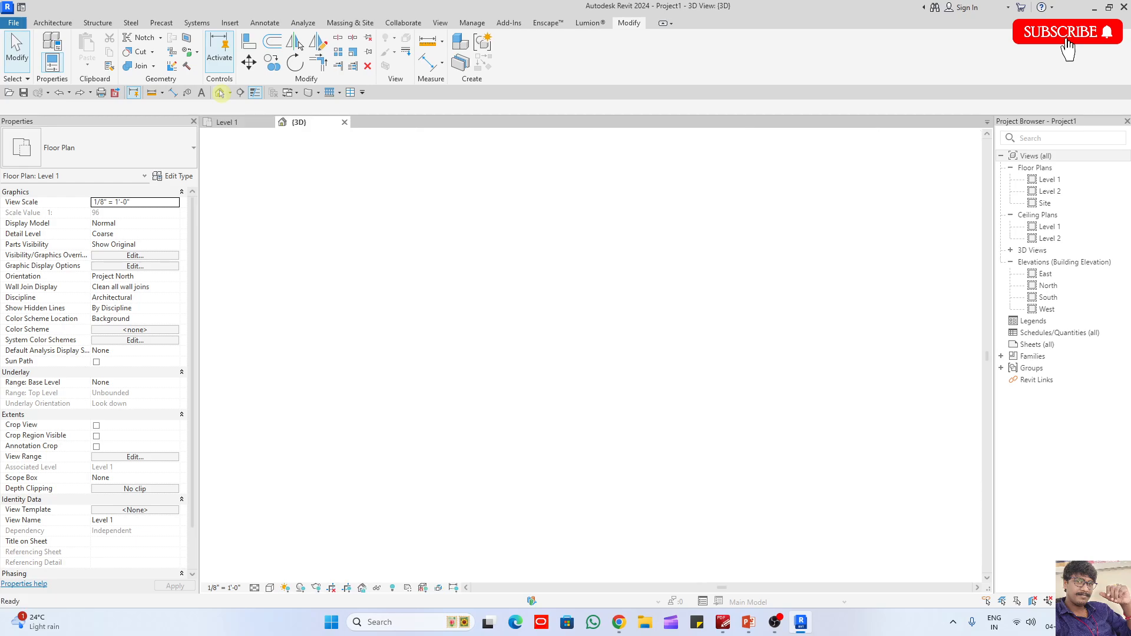
scroll(495, 345, "up", 3)
left_click(486, 327)
middle_click_drag(486, 329, 696, 412, "shift")
left_click(695, 411)
scroll(492, 295, "up", 5)
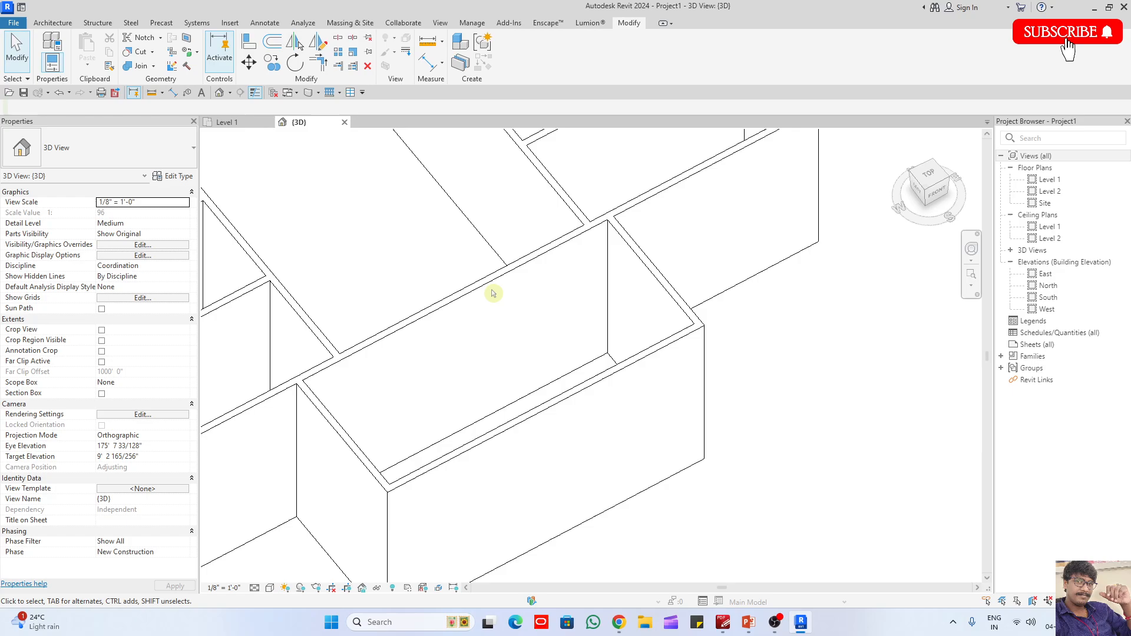
left_click(40, 21)
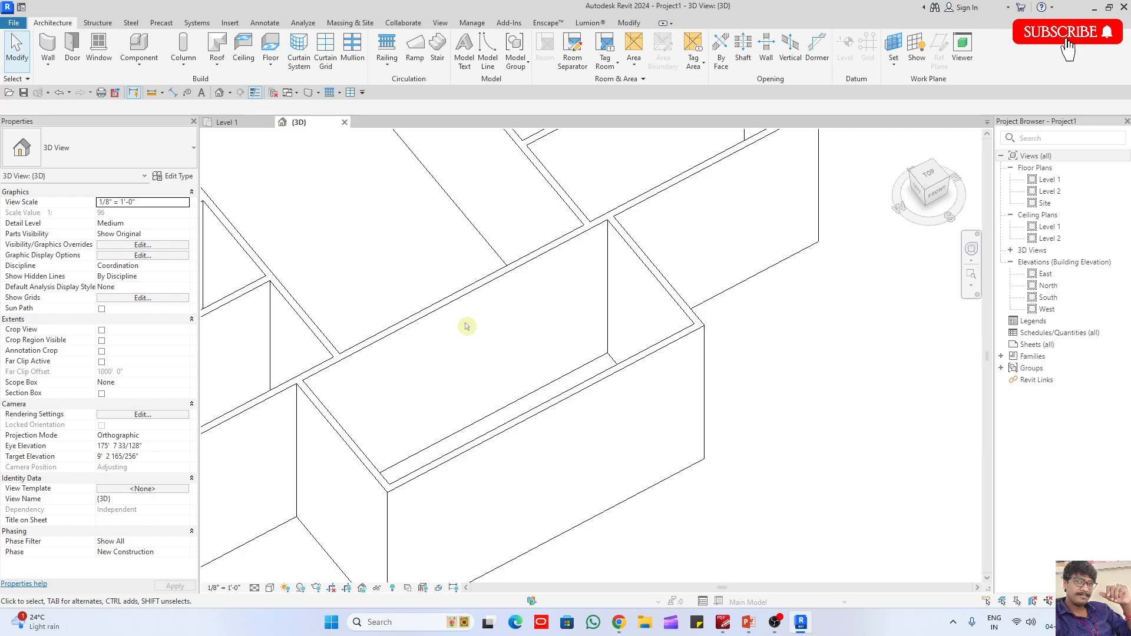
scroll(469, 333, "down", 5)
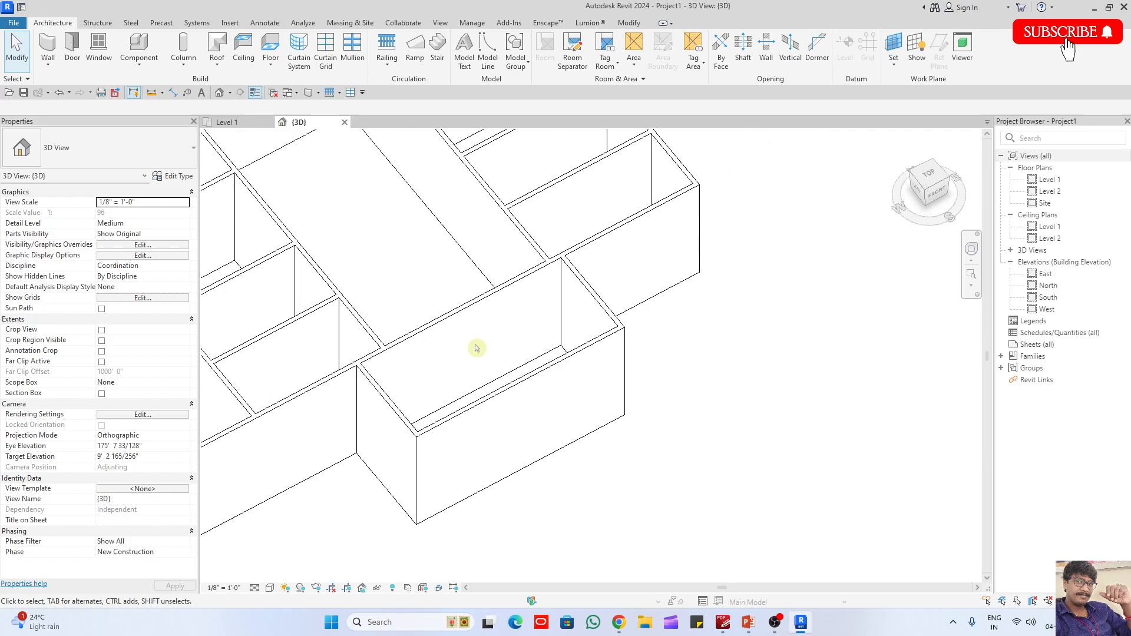
scroll(500, 346, "up", 2)
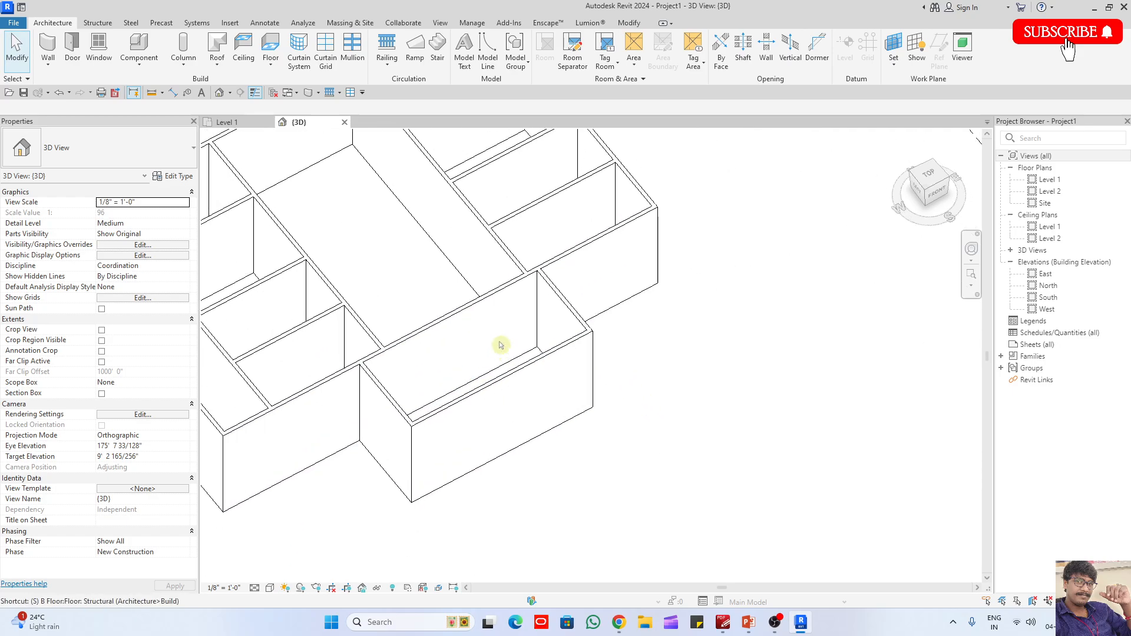
- Split the wall between the middle bay and the projecting room at two points with Split Element in the 3D view
key("s")
key("l")
left_click(404, 332)
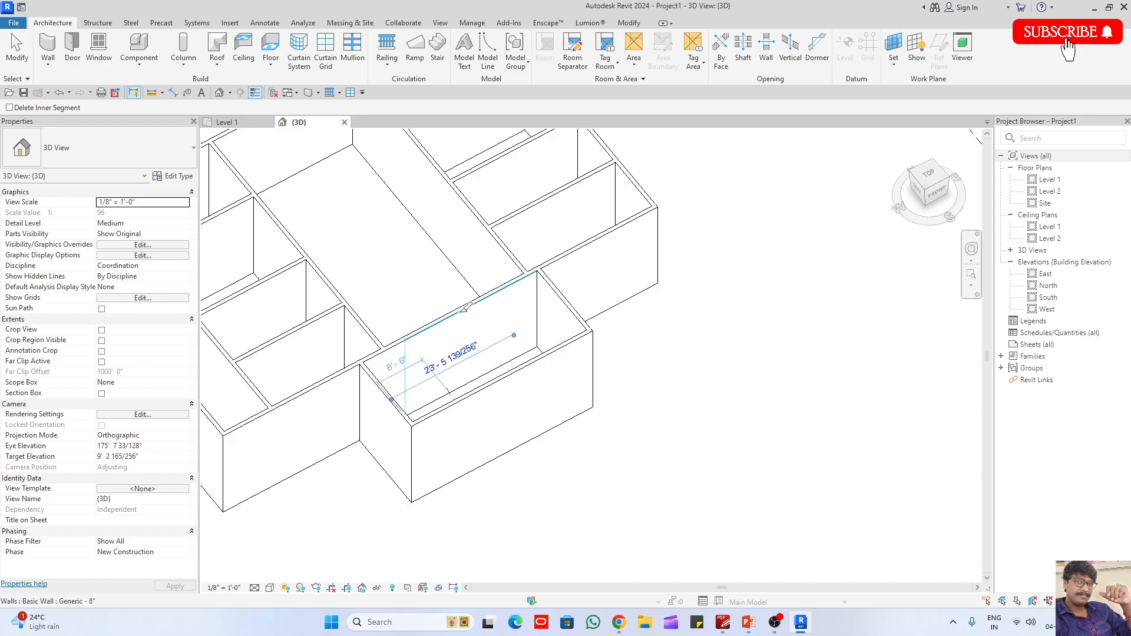
left_click(487, 294)
key("Escape")
- Try raising the base of the middle wall segment to leave an opening beneath it, and undo it
left_click(452, 350)
left_click_drag(446, 397, 444, 353)
left_click(638, 428)
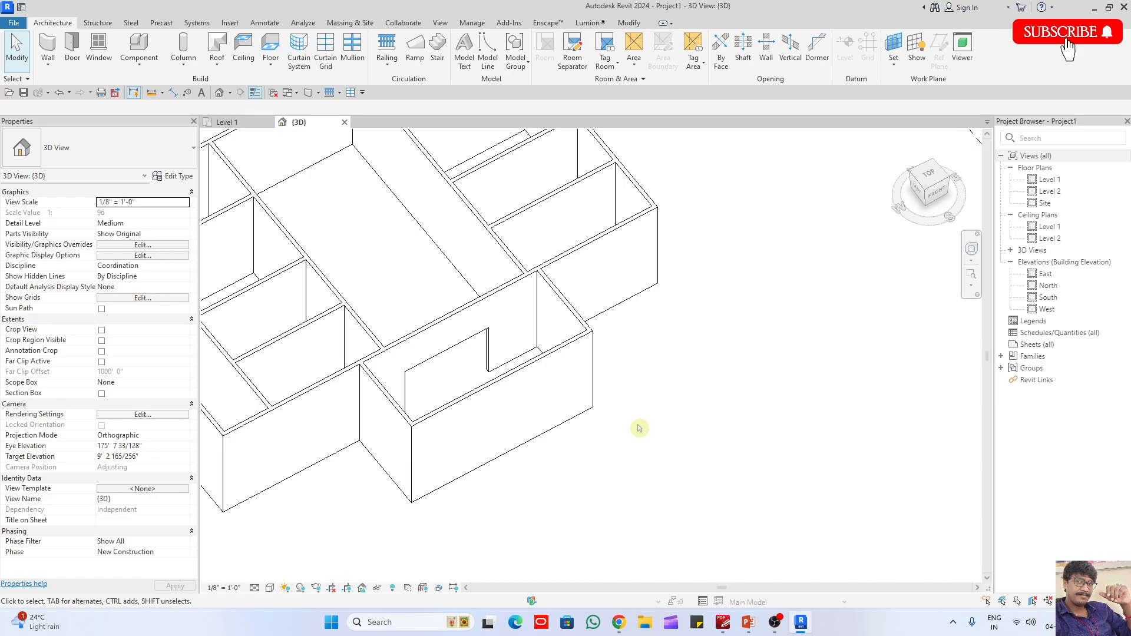
scroll(437, 384, "up", 3)
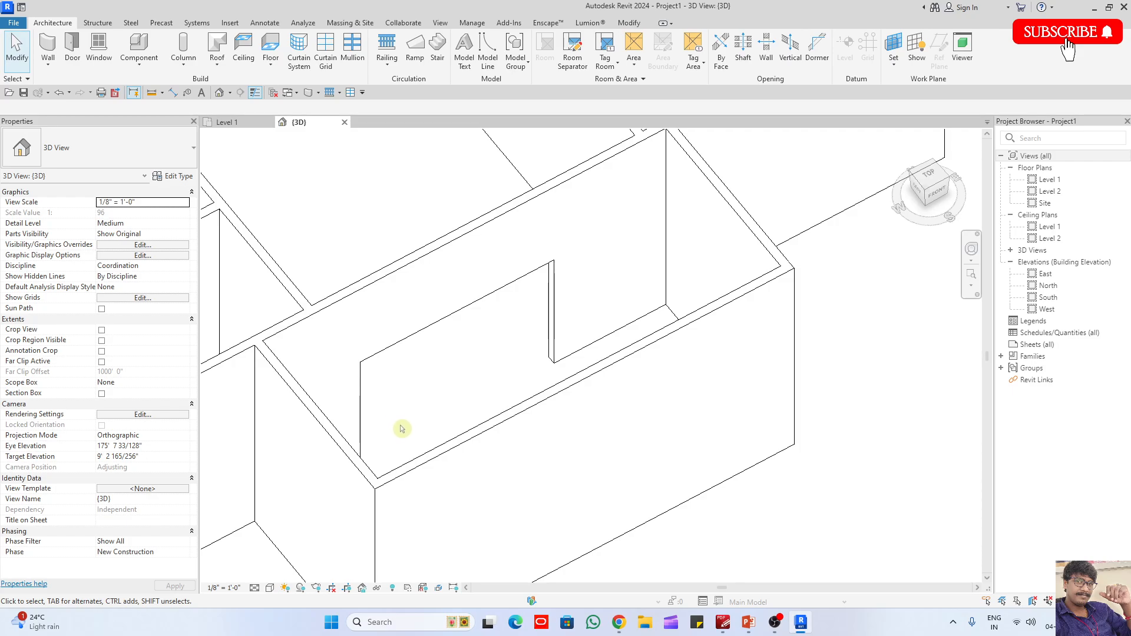
scroll(406, 425, "down", 3)
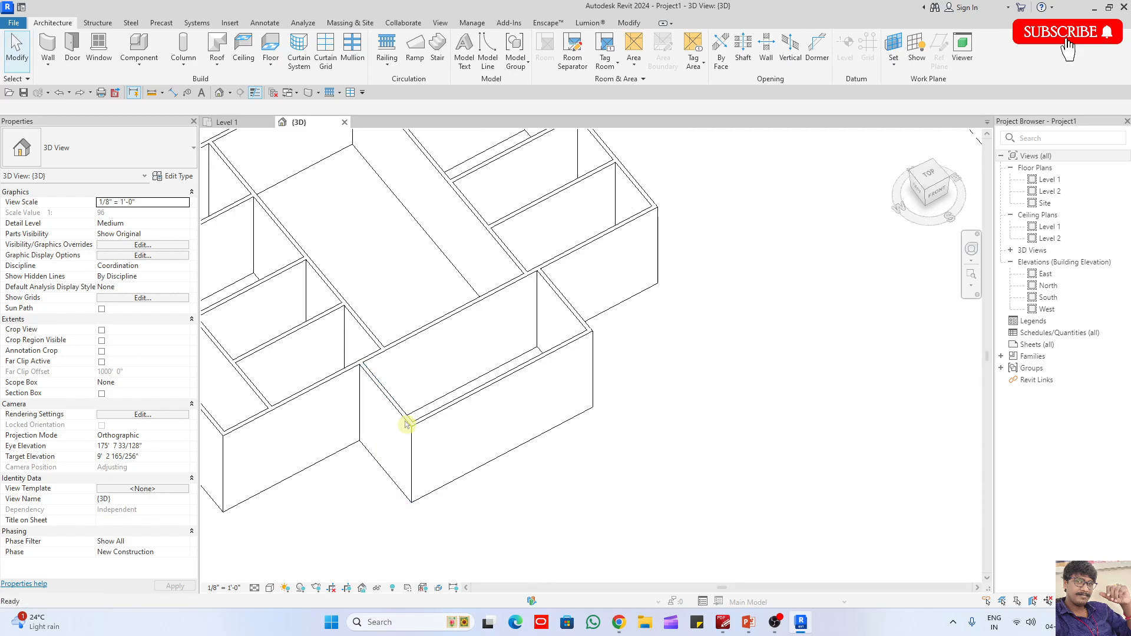
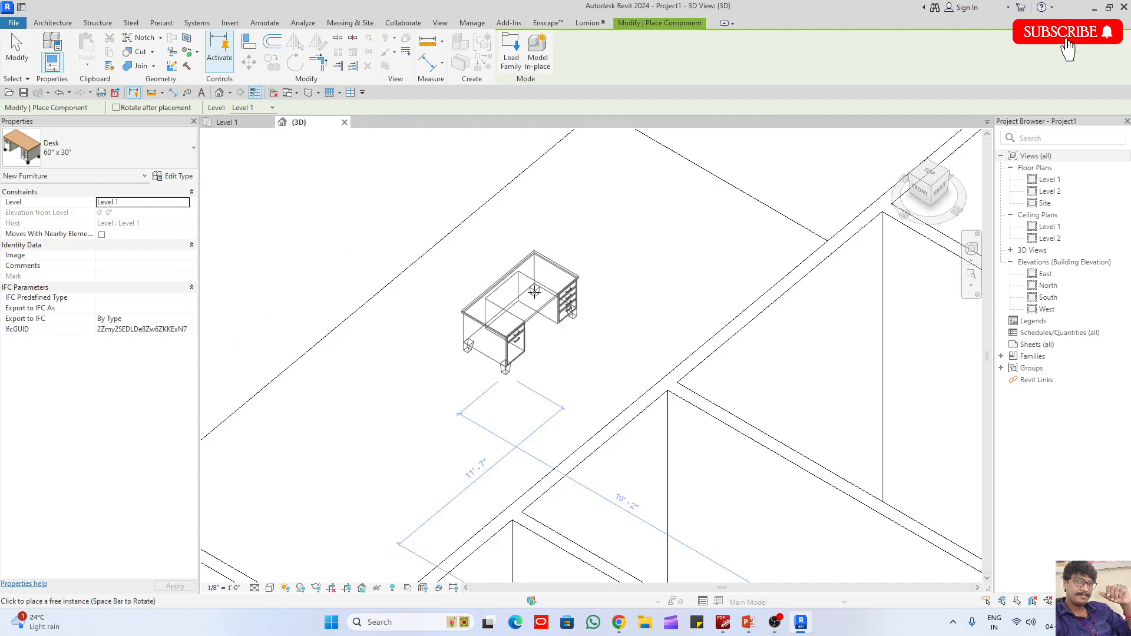
key("space")
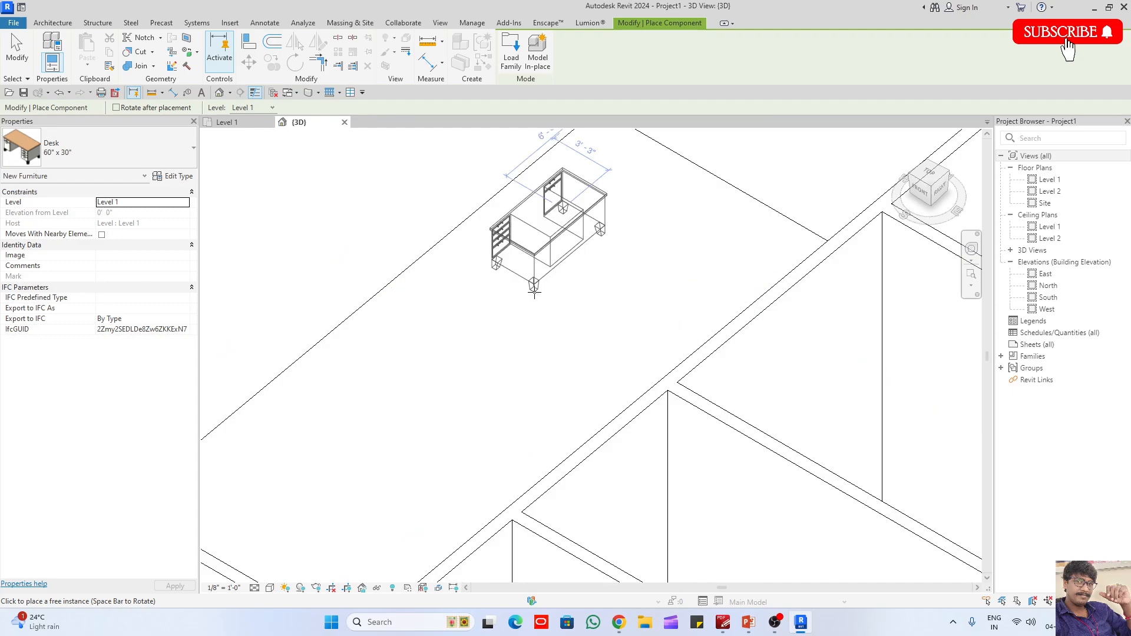
- Rotate the 60" x 30" Desk component during placement and place it inside the middle bay in the 3D view
left_click(534, 292)
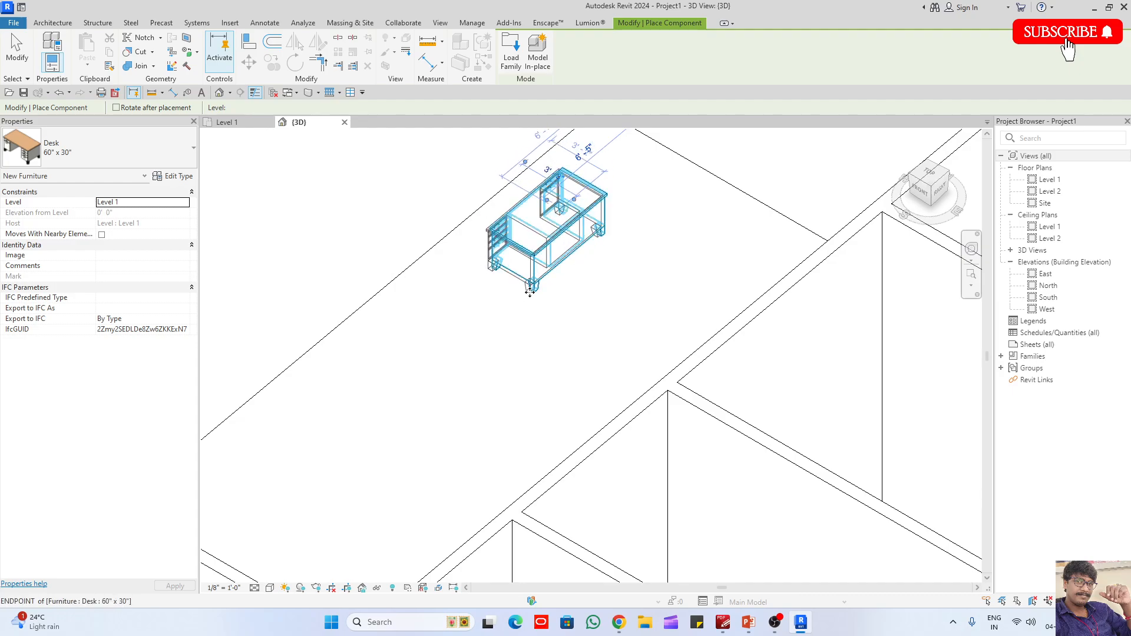
key("Escape")
key("Escape")
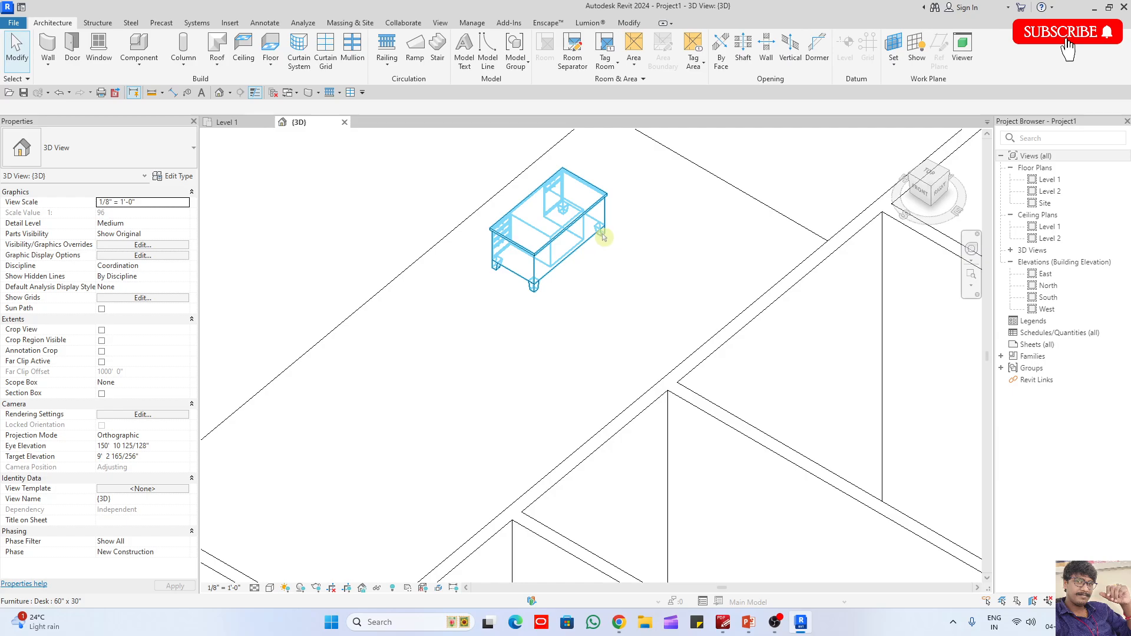
scroll(348, 303, "down", 3)
scroll(455, 263, "down", 4)
scroll(456, 264, "up", 2)
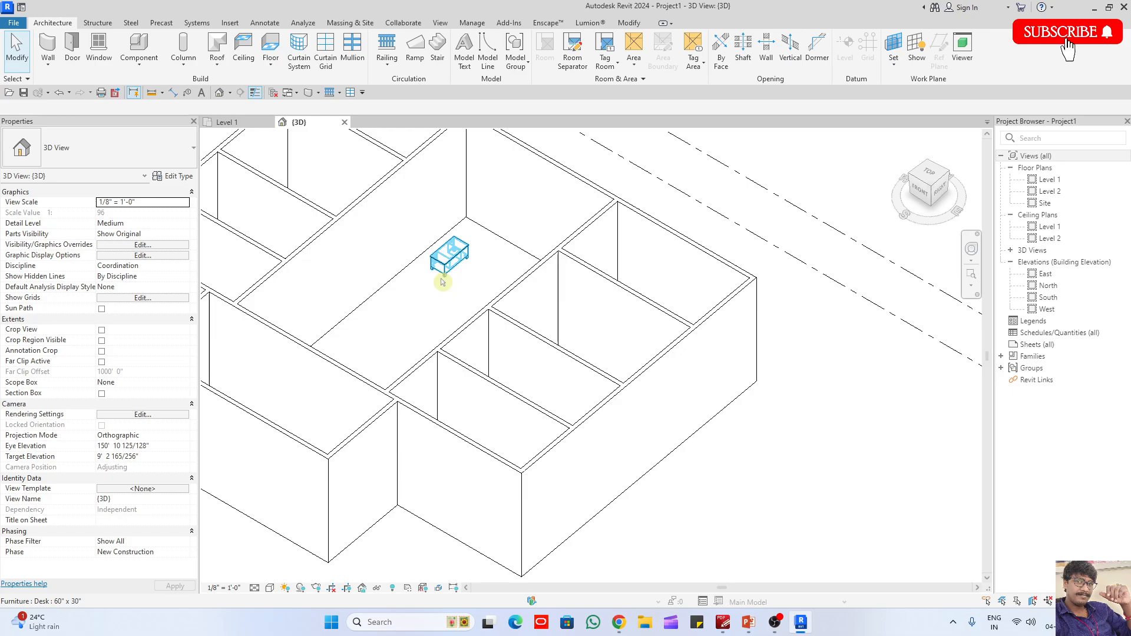
middle_click_drag(328, 399, 499, 356)
- Open the Level 1 floor plan and place a Single-Flush 36" x 84" door in the wall between the middle bay and the projecting room
double_click(1048, 179)
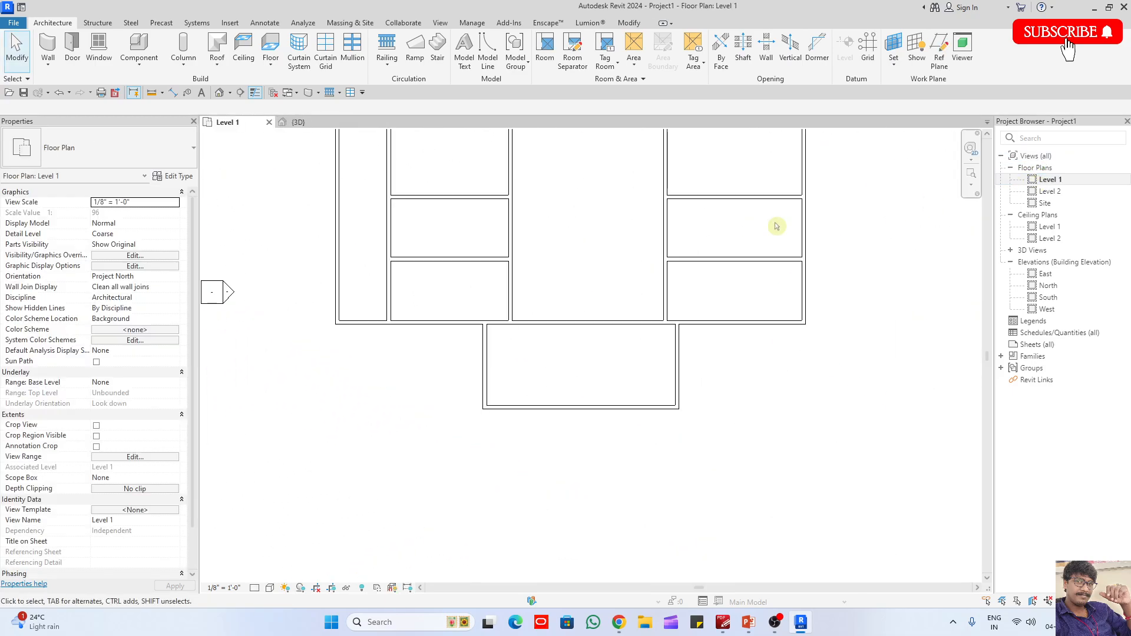
key("d")
key("r")
scroll(531, 323, "up", 3)
left_click(527, 321)
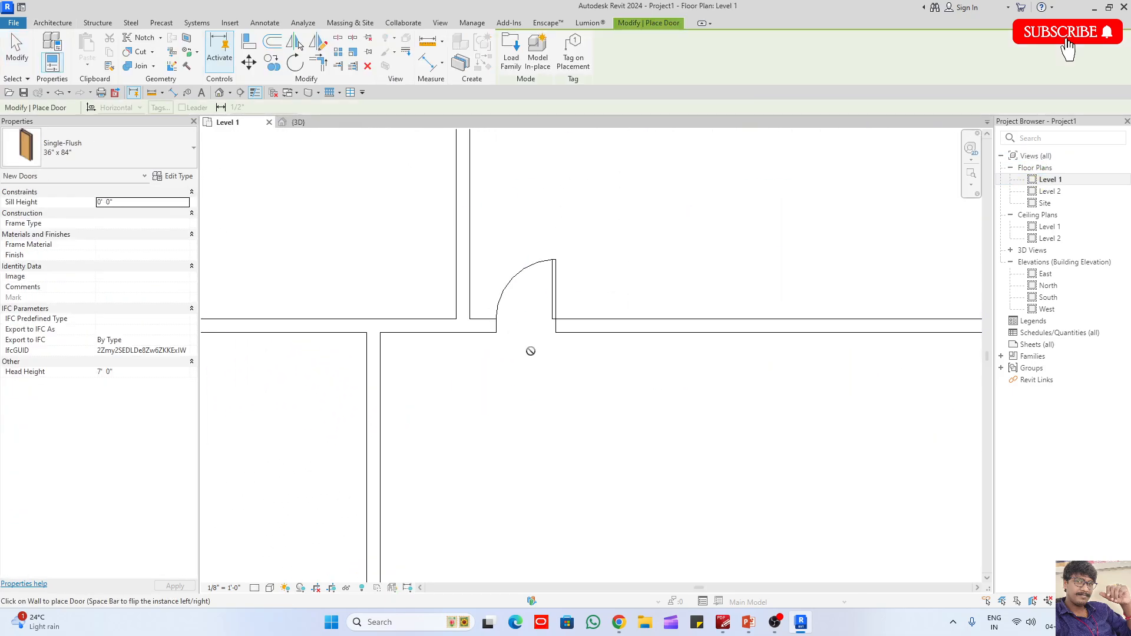
key("Escape")
key("Escape")
- Flip the new door so that it is hinged on its left jamb and swings into the middle bay
left_click(533, 272)
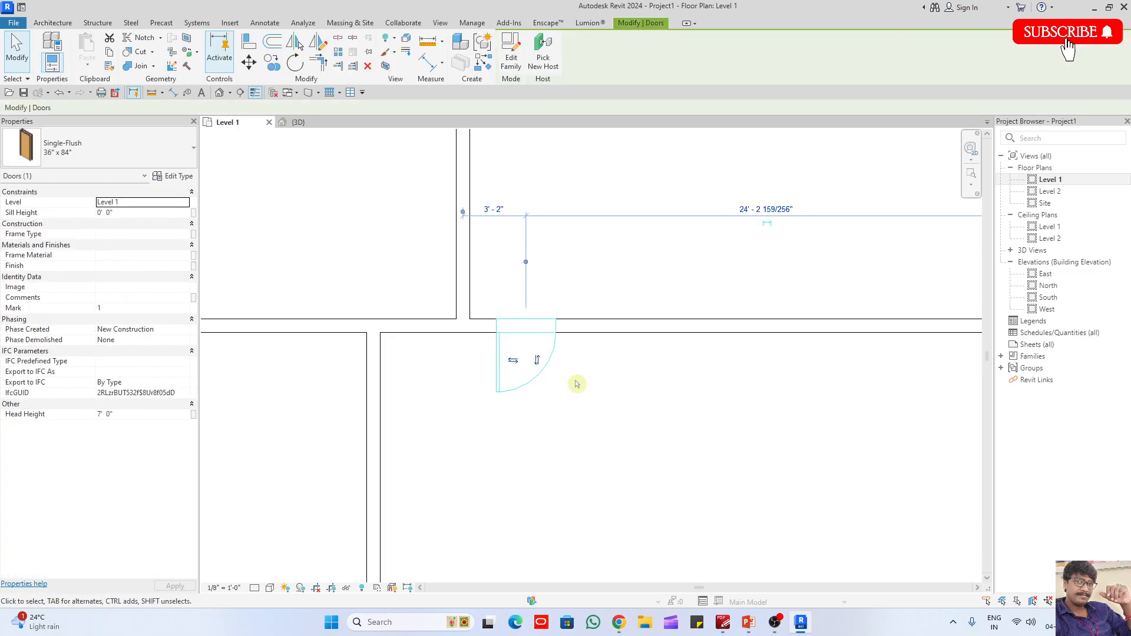
key("space")
scroll(577, 384, "down", 2)
left_click(581, 456)
scroll(479, 242, "up", 2)
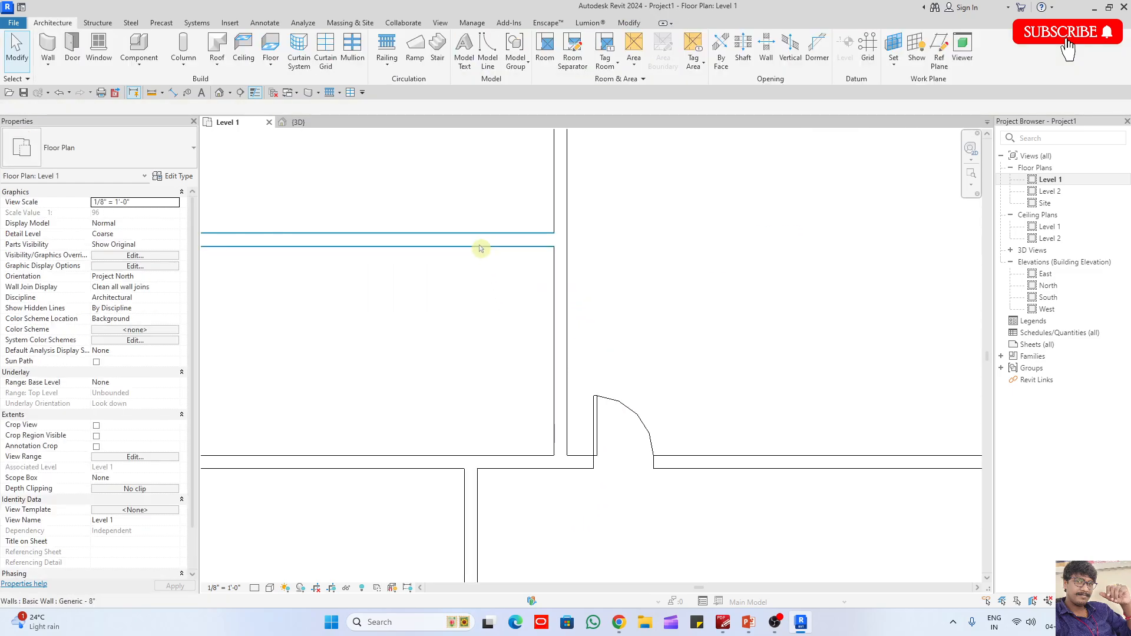
left_click(479, 243)
middle_click_drag(600, 307, 682, 323)
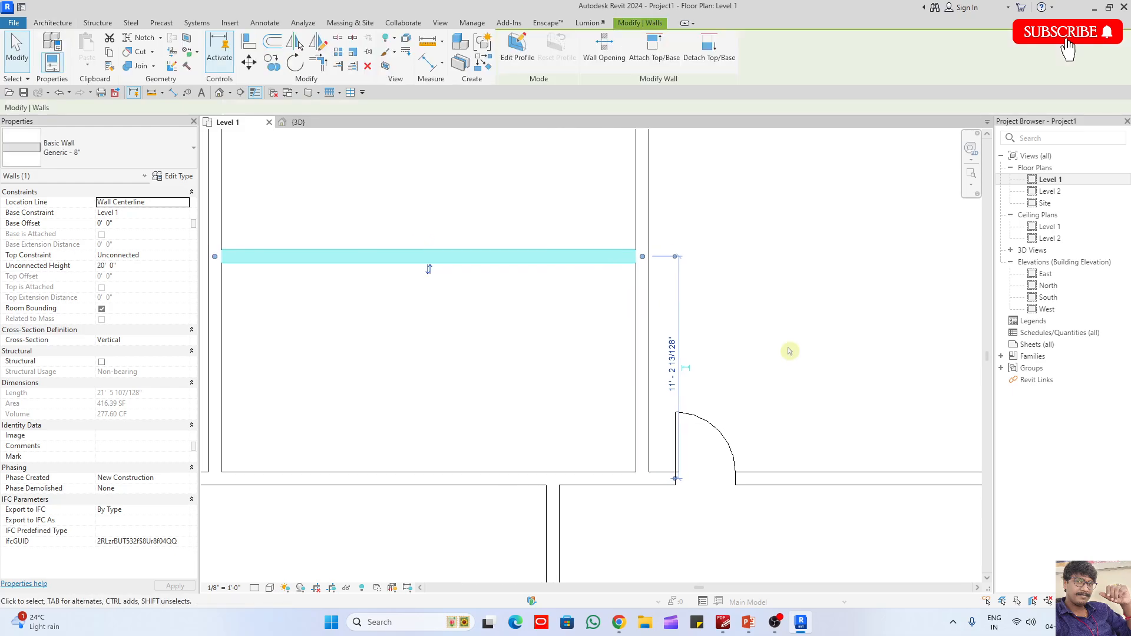
key("Escape")
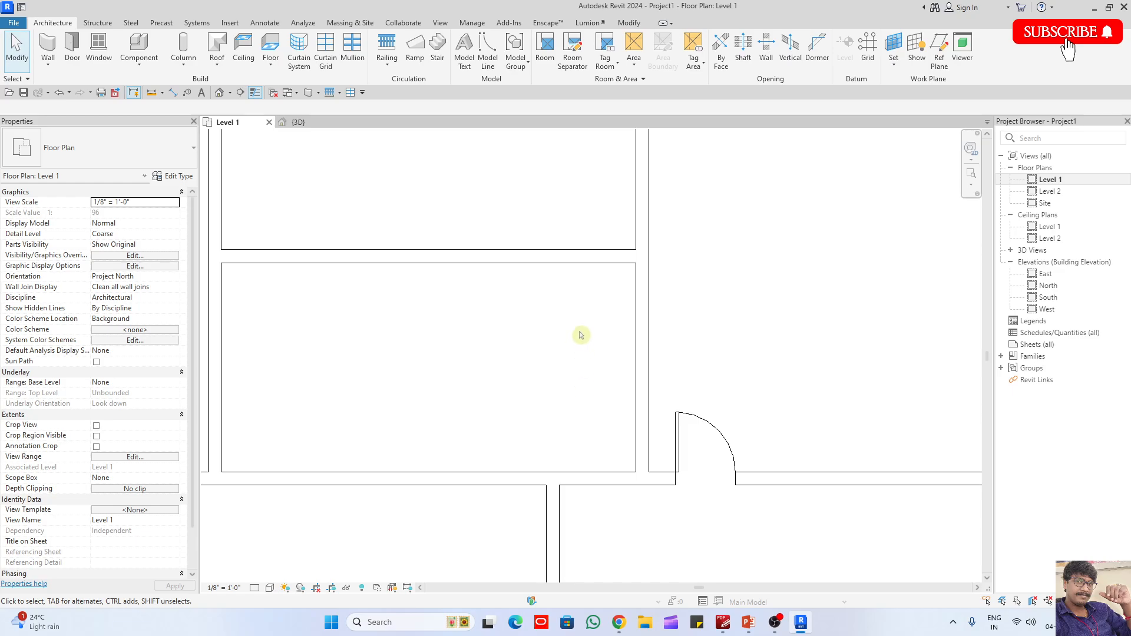
scroll(581, 335, "down", 4)
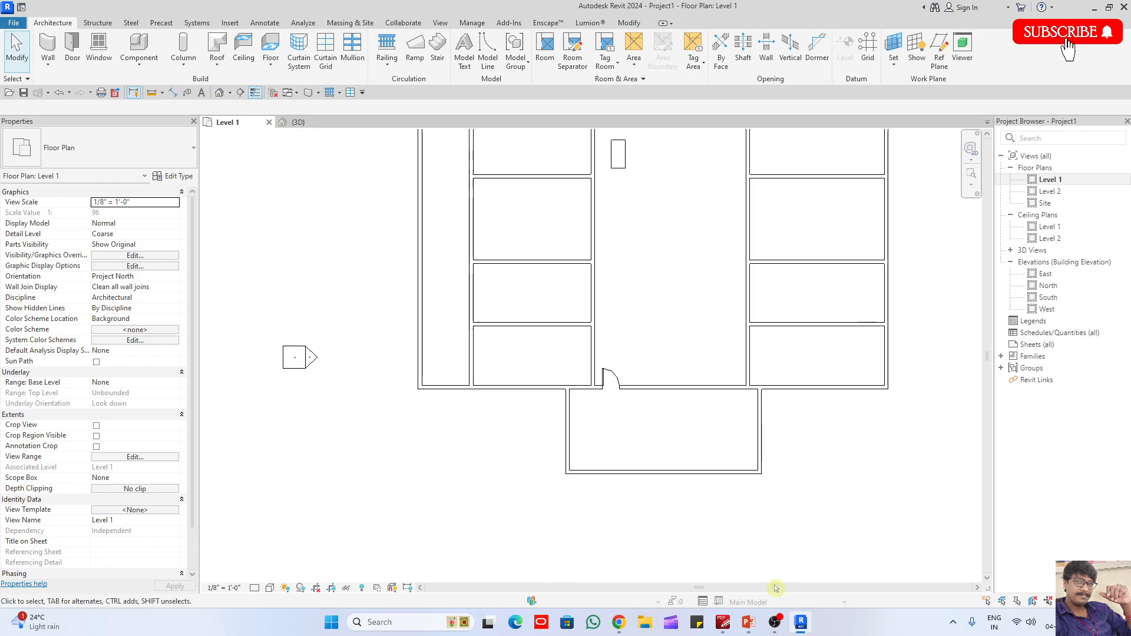
- Switch to PowerPoint and add the indented line "Use space bar – to rotate." beneath the Rotate (ro) definition
key("alt+Tab")
left_click(890, 215)
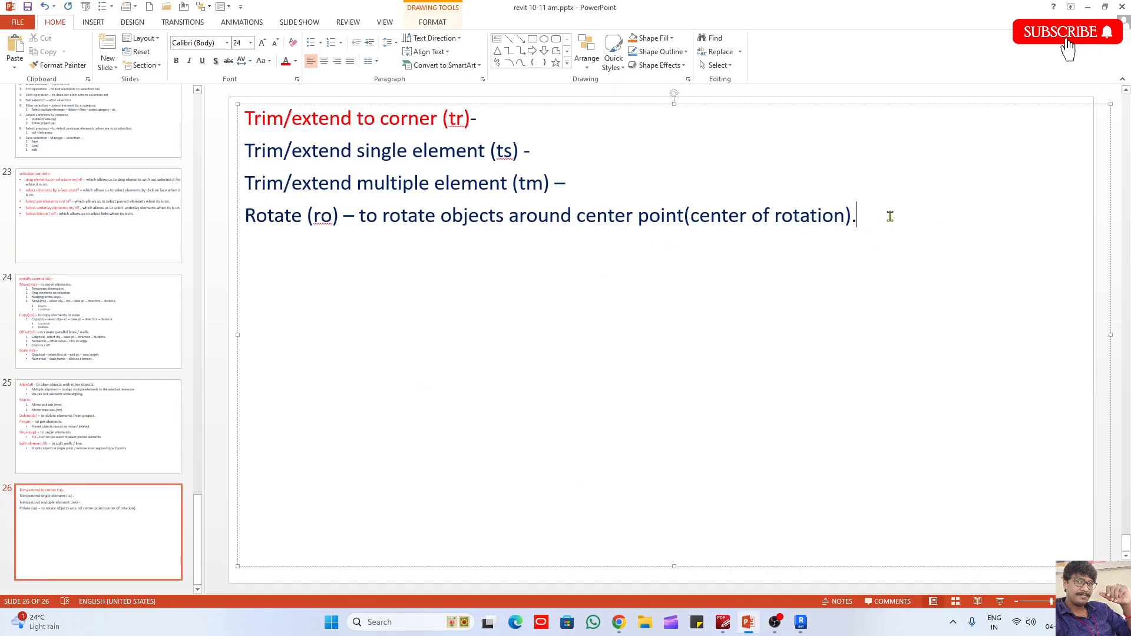
type("3")
key("BackSpace")
key("Tab")
type("Use space bar - ")
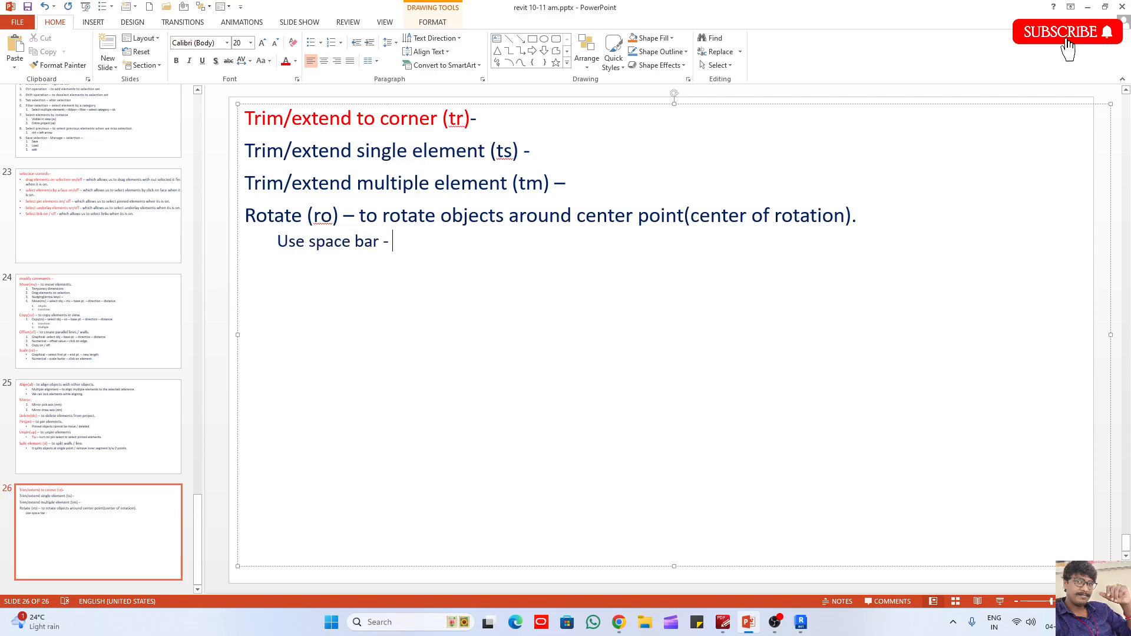
type("to roate.")
left_click(431, 241)
type("t")
- Format the "Use space bar – to rotate." line as a numbered item
left_click(277, 242)
left_click(333, 43)
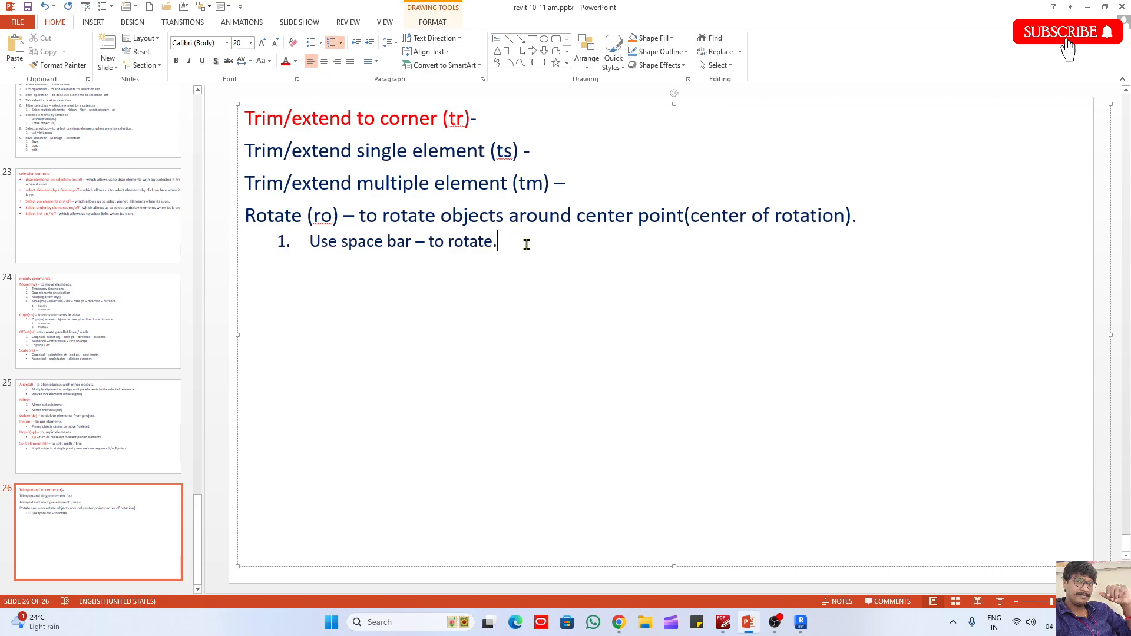
key("Return")
- Colour the Rotate (ro), Trim/extend single element (ts) and Trim/extend multiple element (tm) names red, and start a second numbered item under Rotate
left_click_drag(343, 218, 243, 223)
left_click(285, 62)
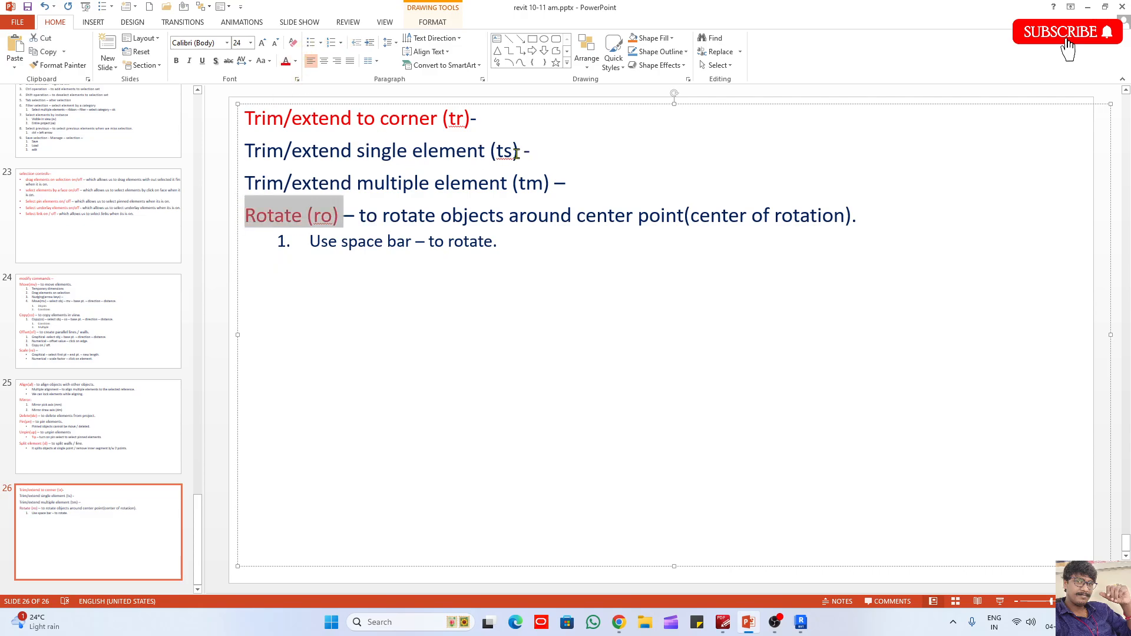
left_click_drag(522, 153, 244, 152)
left_click(285, 62)
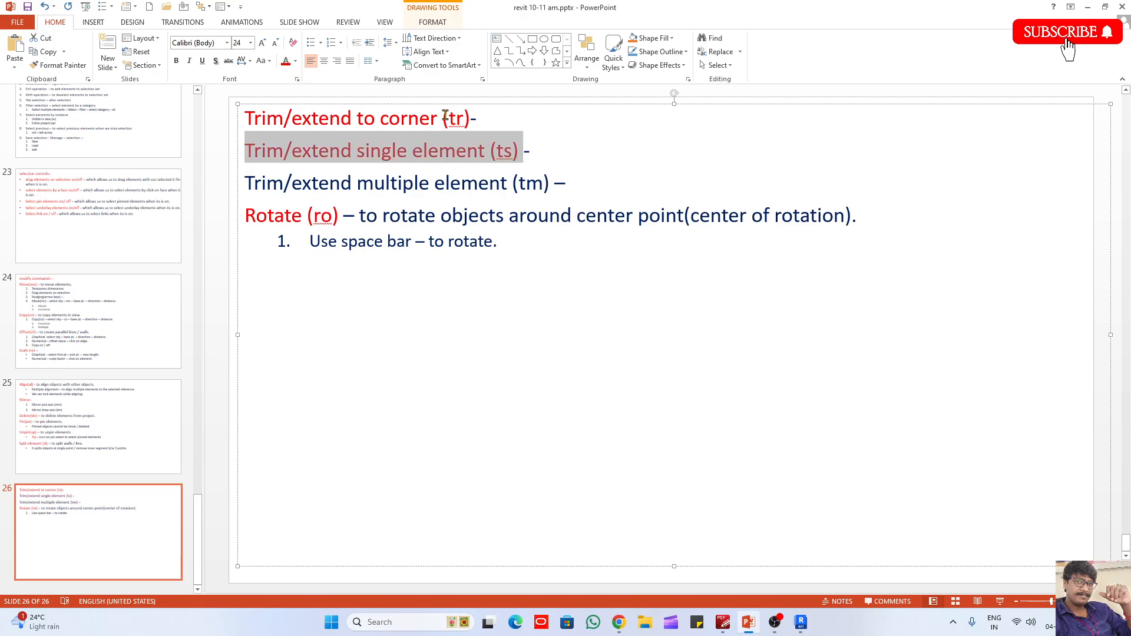
left_click_drag(552, 183, 244, 184)
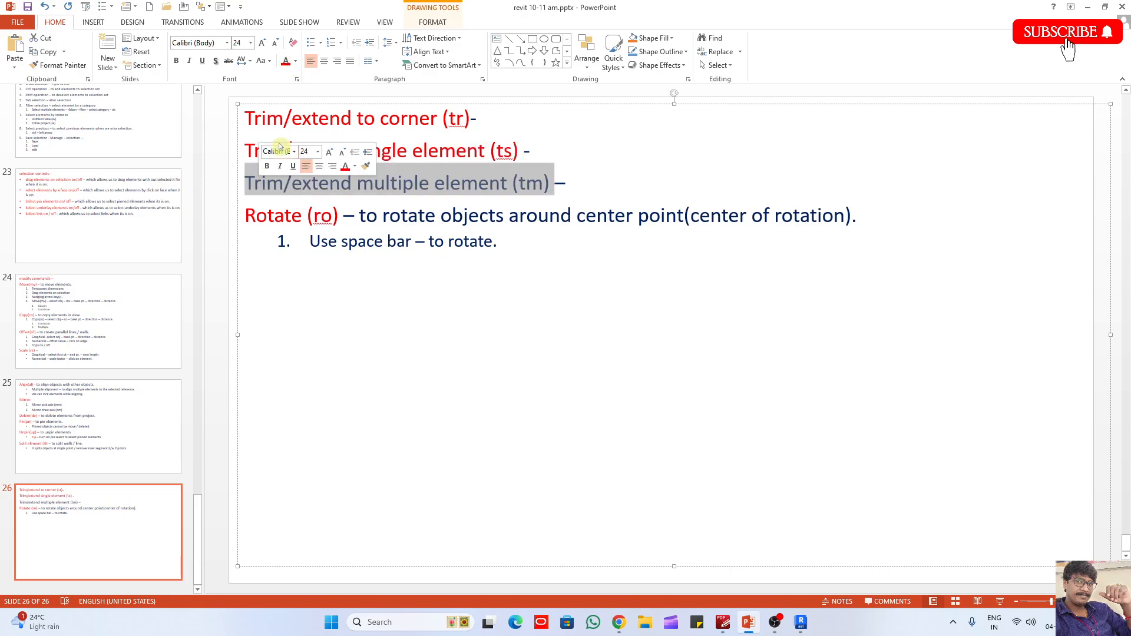
left_click(285, 62)
left_click(532, 247)
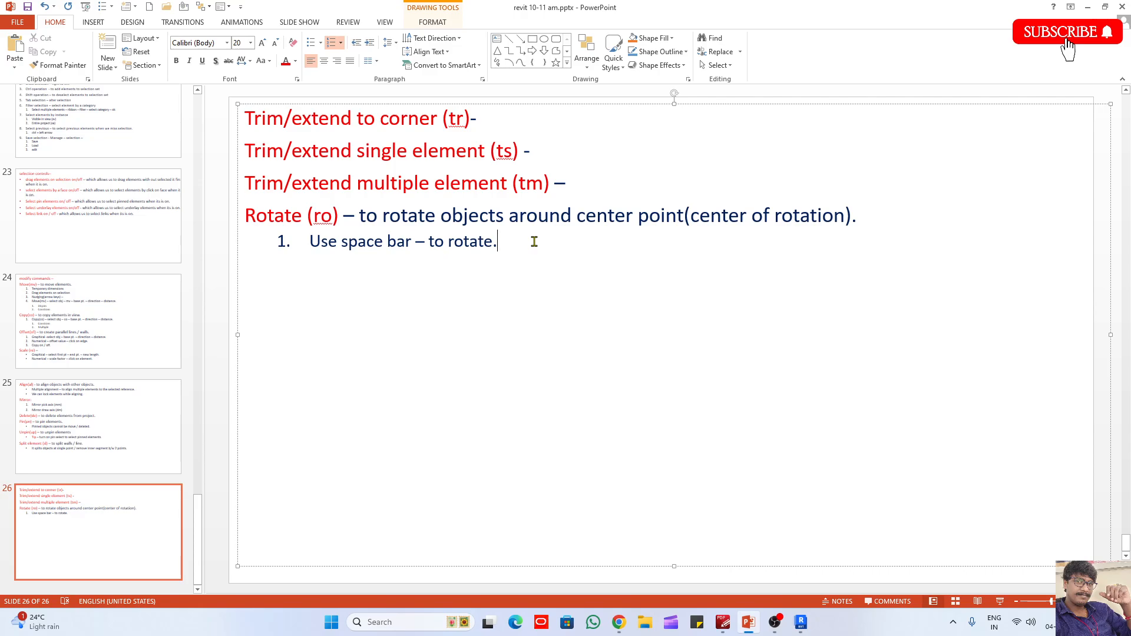
key("Return")
- Switch to Revit and delete all the walls, the door and the desk from the Level 1 plan
left_click(813, 598)
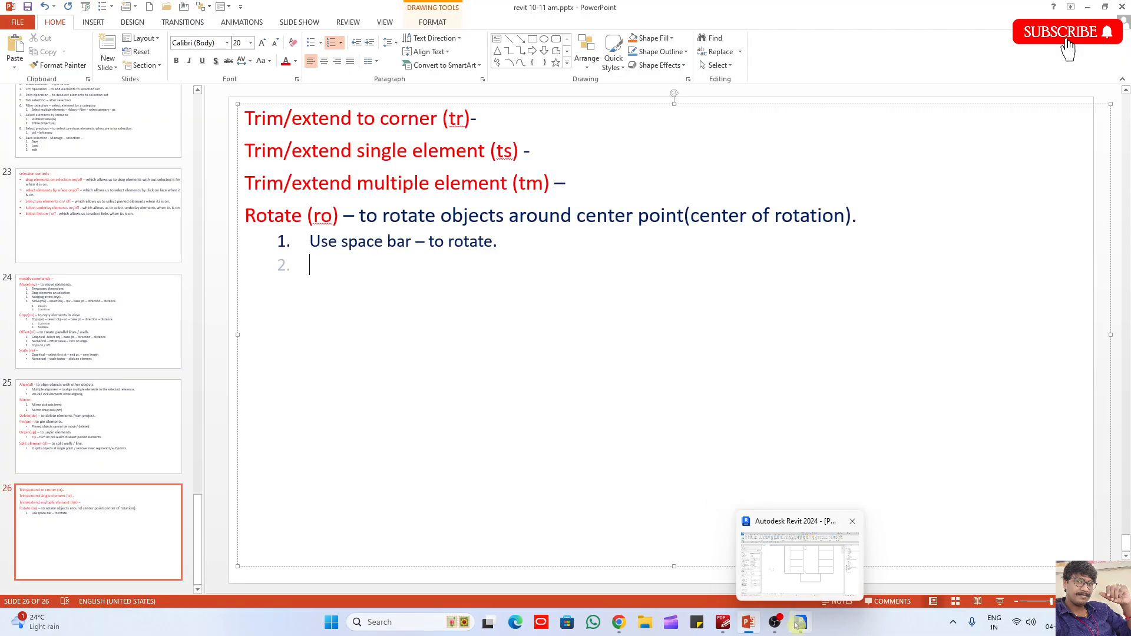
left_click(802, 623)
scroll(530, 392, "down", 3)
left_click_drag(783, 474, 462, 230)
key("Delete")
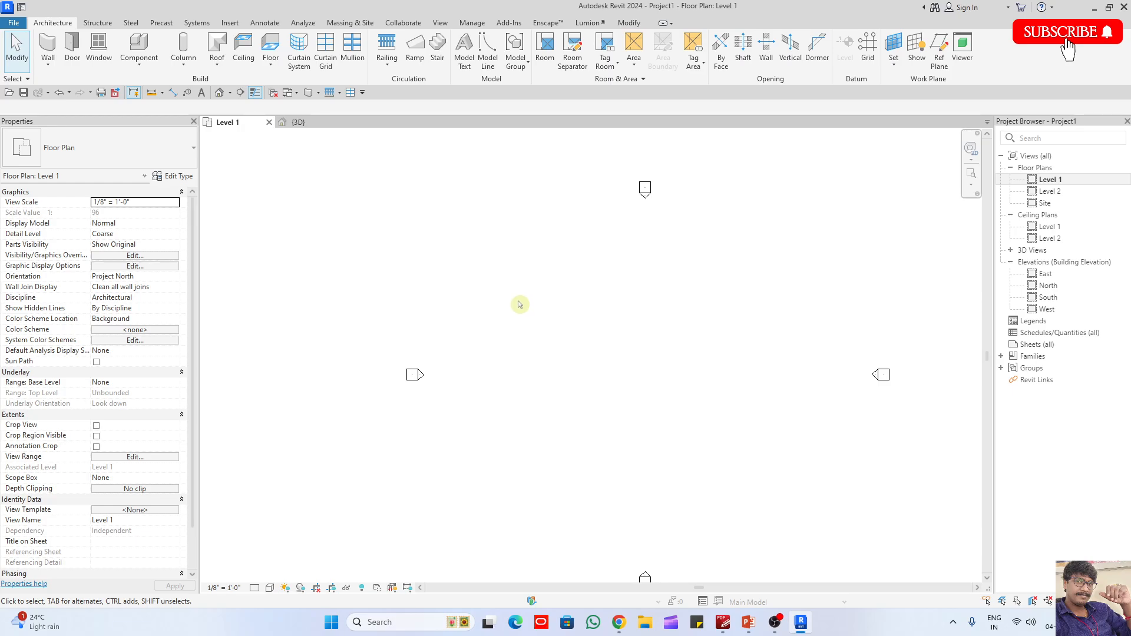
- Start placing a component and open the UK library's Furniture > Tables folder for loading a family
key("c")
key("m")
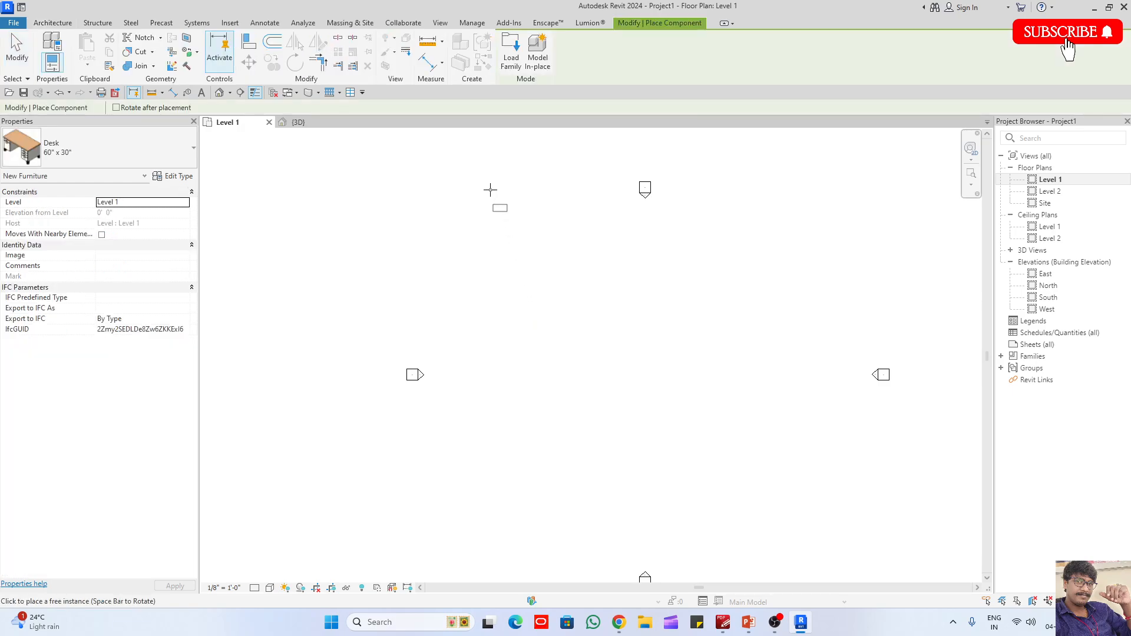
left_click(513, 60)
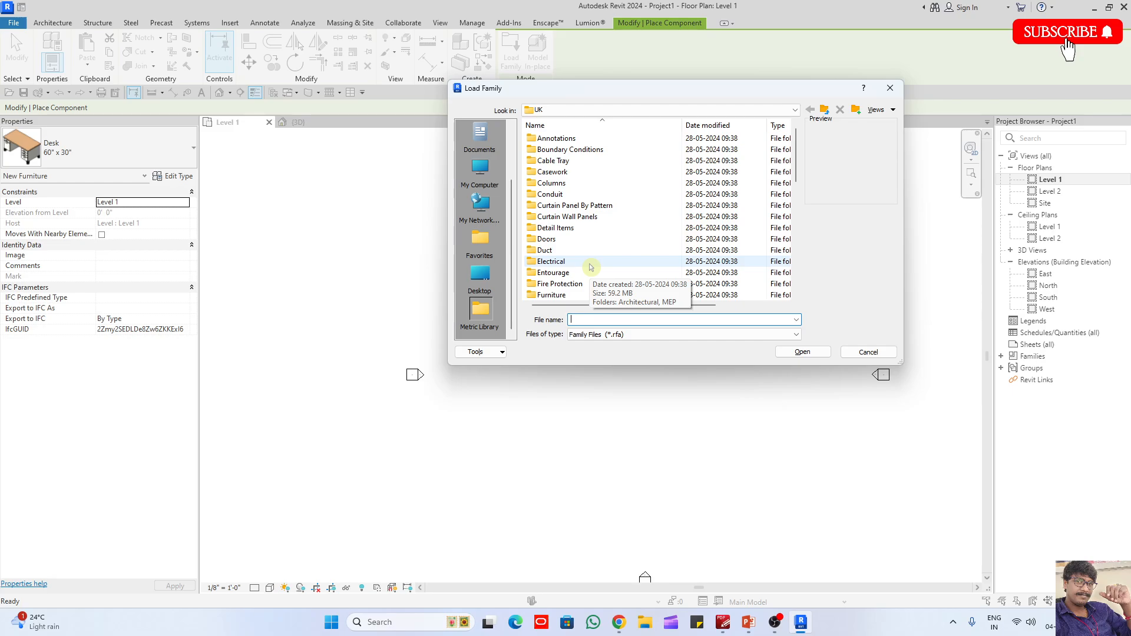
left_click(890, 88)
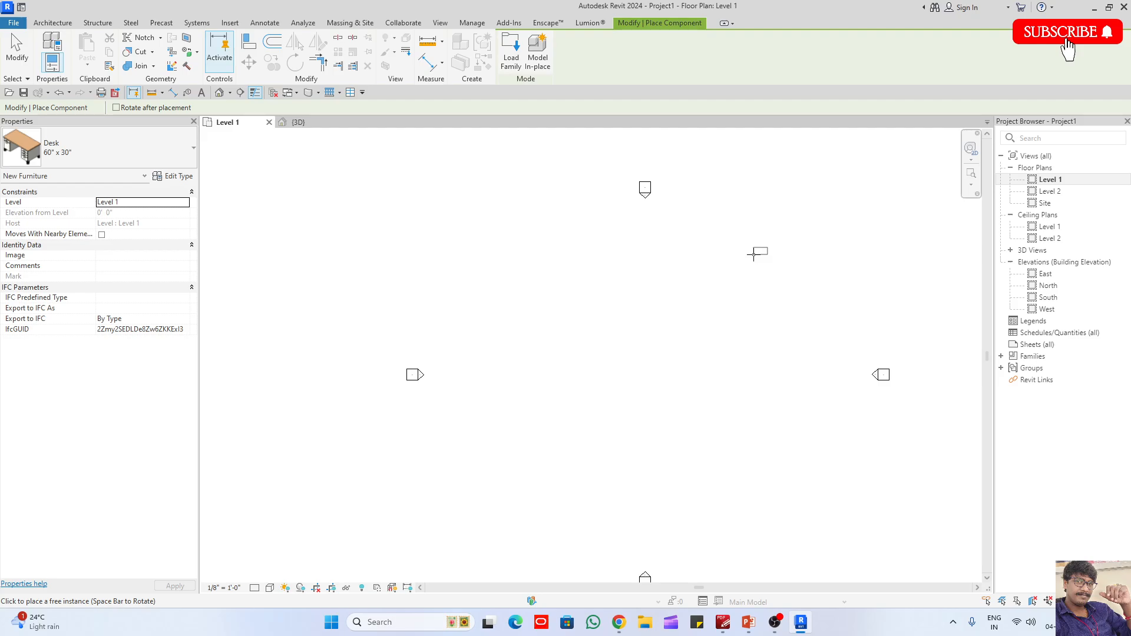
key("l")
key("f")
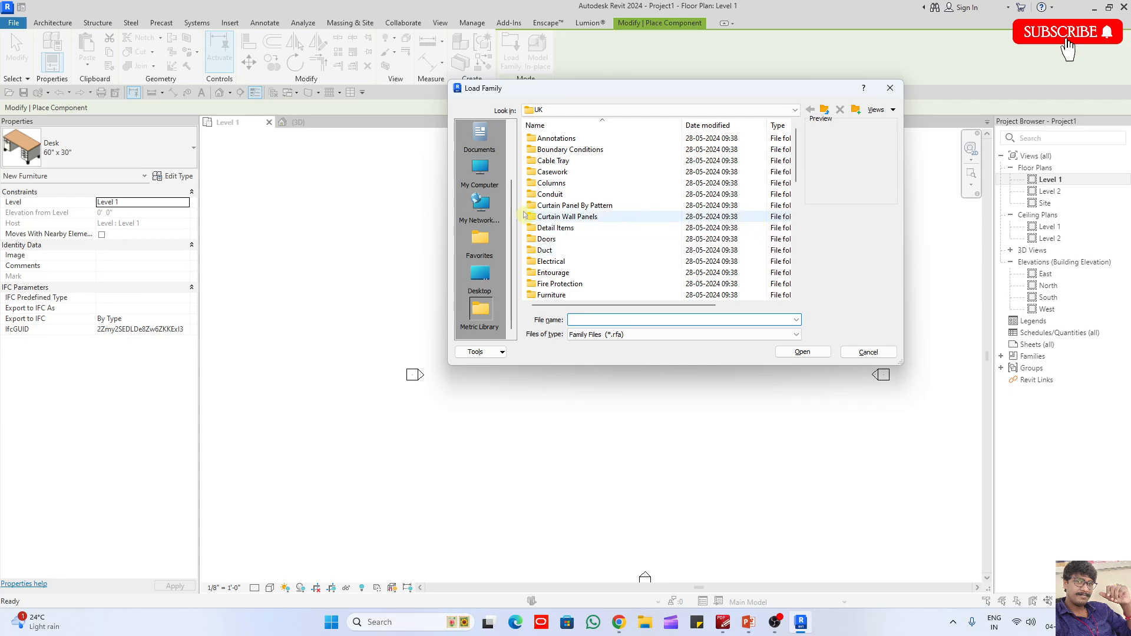
left_click(575, 295)
double_click(575, 295)
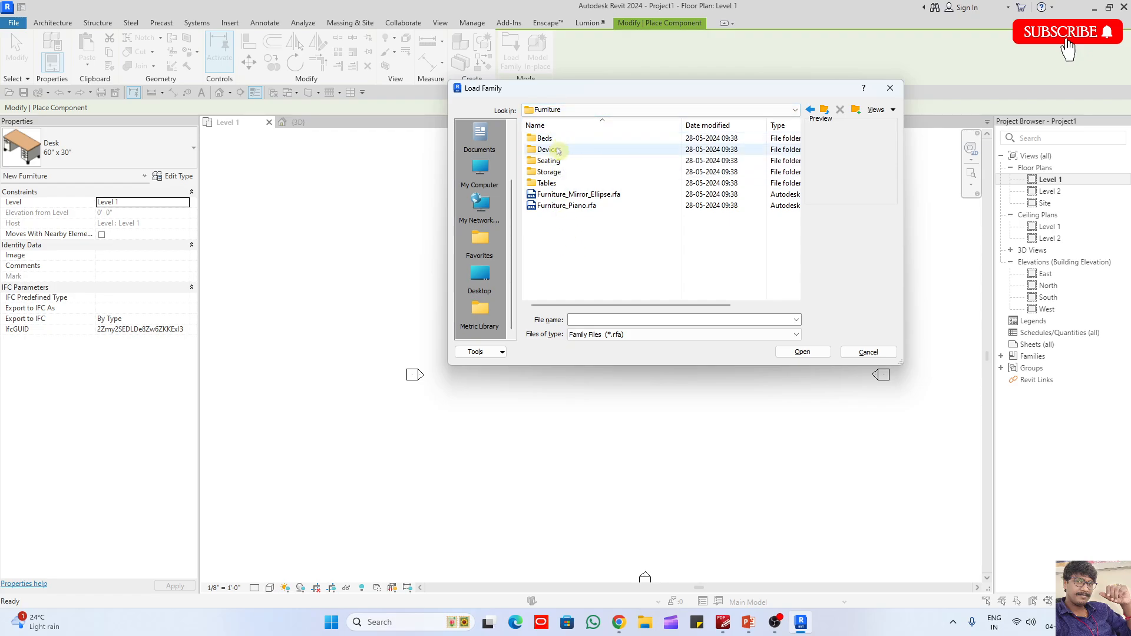
double_click(563, 183)
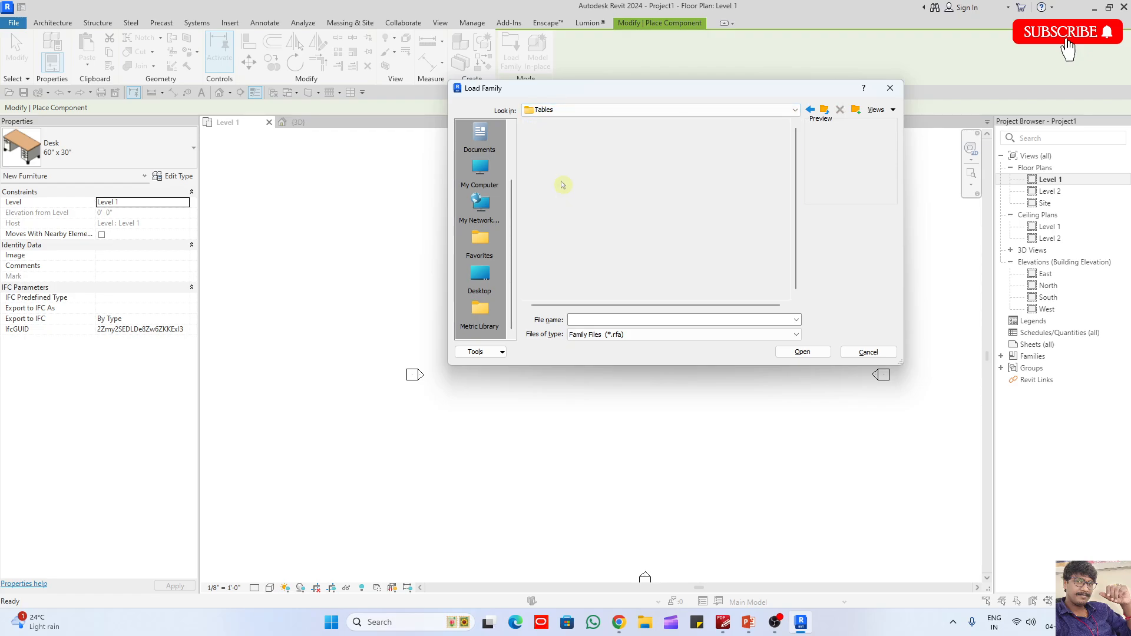
- Preview the desk and table families one after another and select Furniture_Table_Dining_Round.rfa
left_click(580, 142)
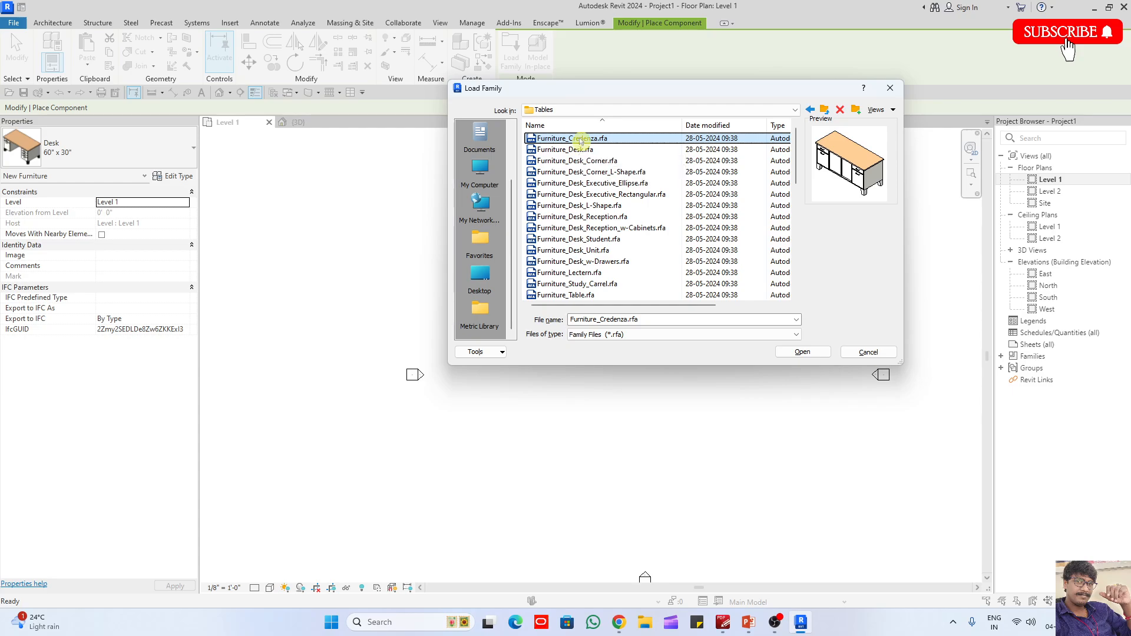
key("Down")
key("Down")
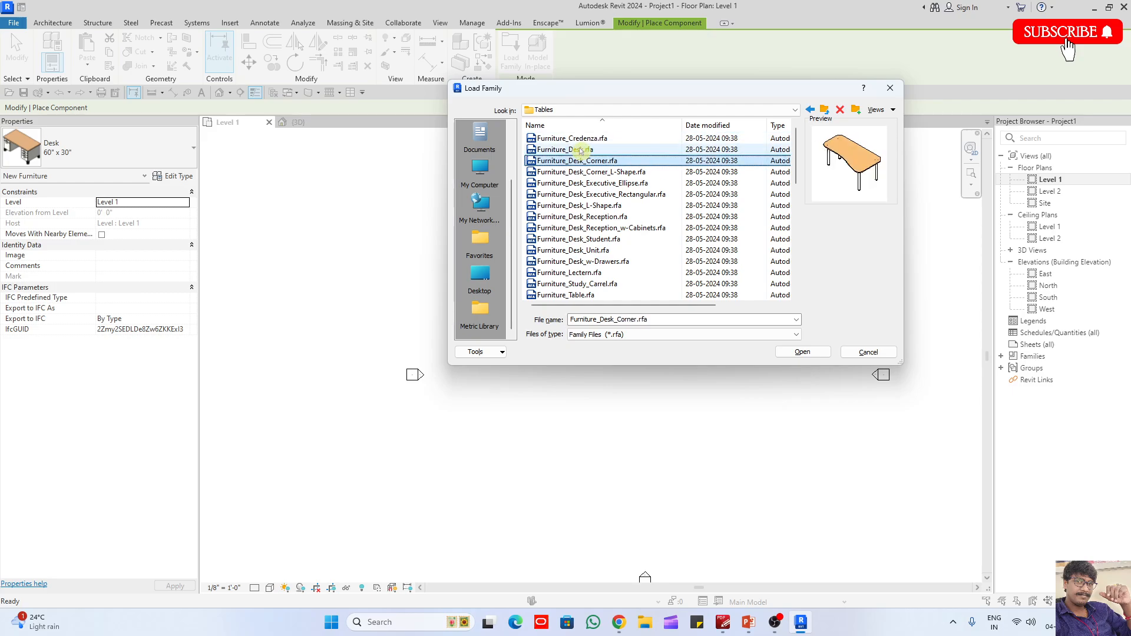
key("Down")
key("Down")
key("Down")
key("Down")
key("Down")
key("Down")
key("Down")
key("Down")
key("Down")
key("Down")
key("Down")
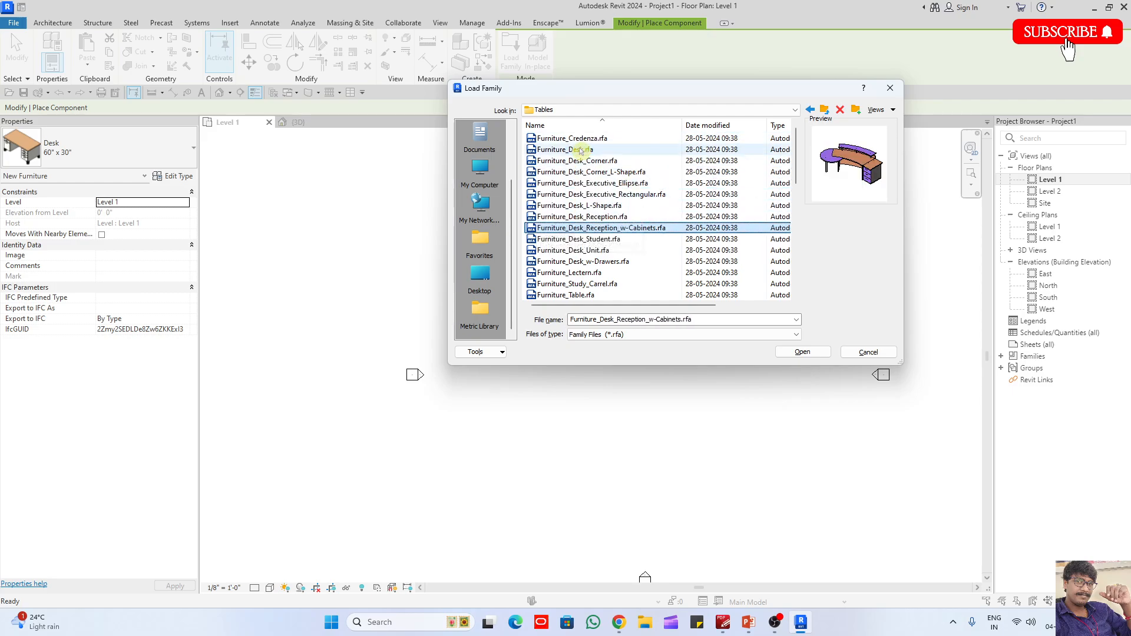
key("Down")
key("Down")
key("Down")
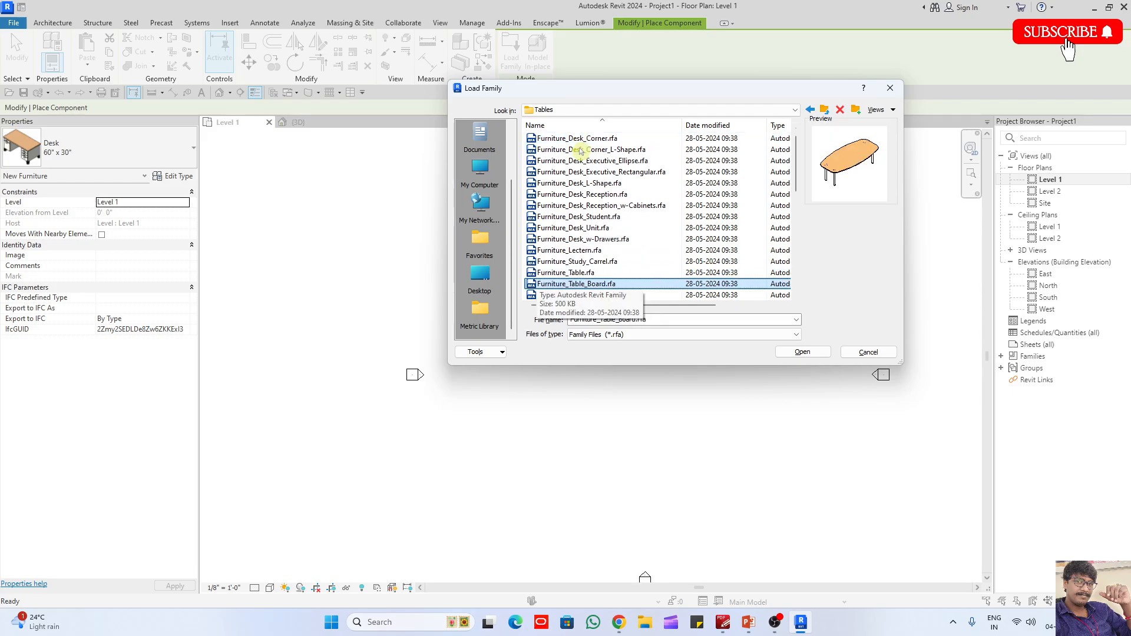
key("Down")
key("Down")
key("Down")
key("Down")
key("Down")
key("Down")
key("Down")
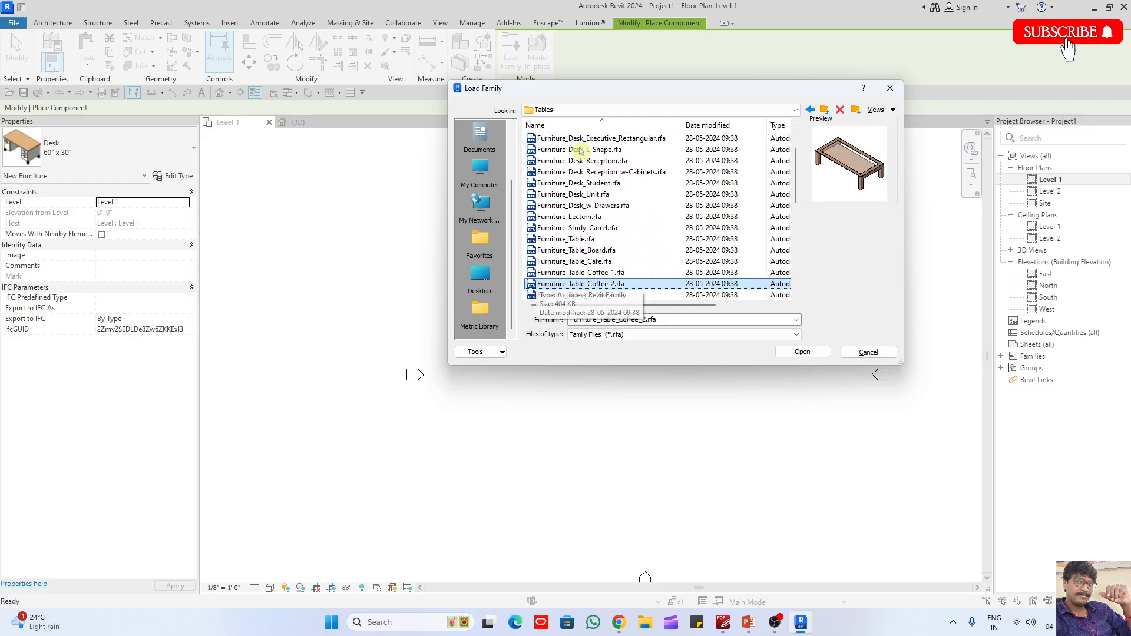
key("Down")
key("Down")
key("Down")
key("Down")
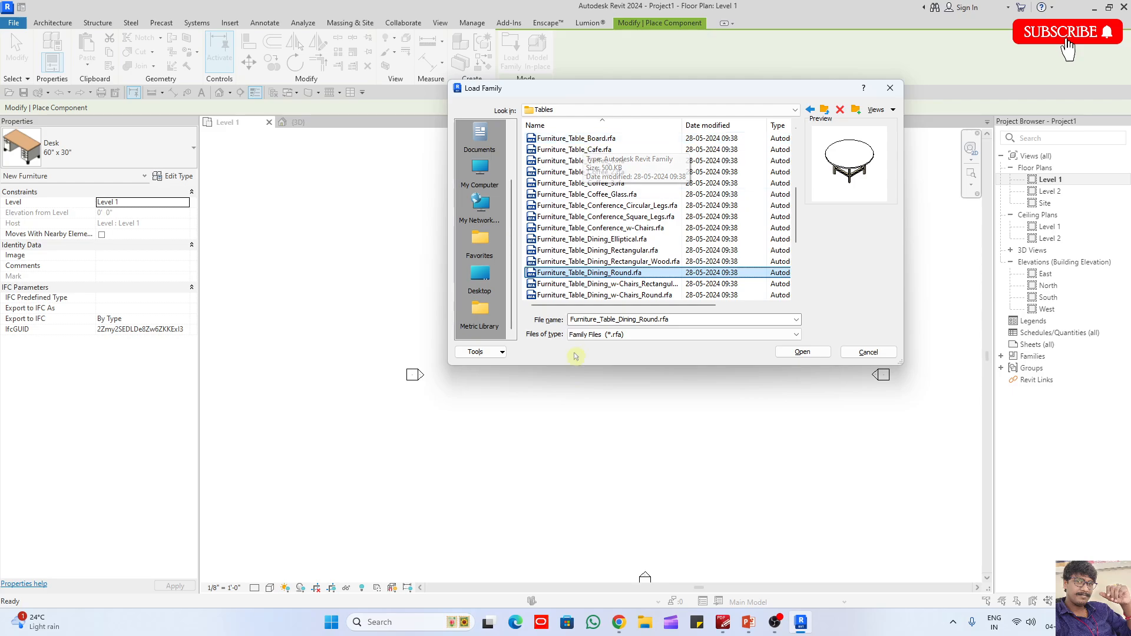
- Load the Furniture_Table_Dining_Round.rfa family as the component to place on Level 1
left_click(773, 625)
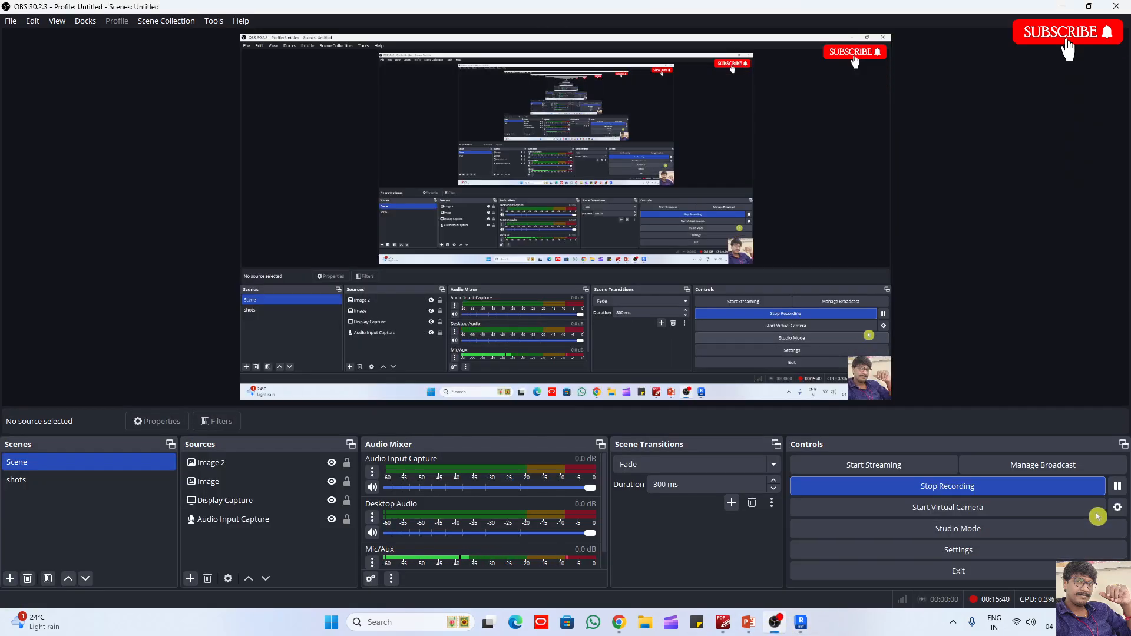
left_click(1066, 7)
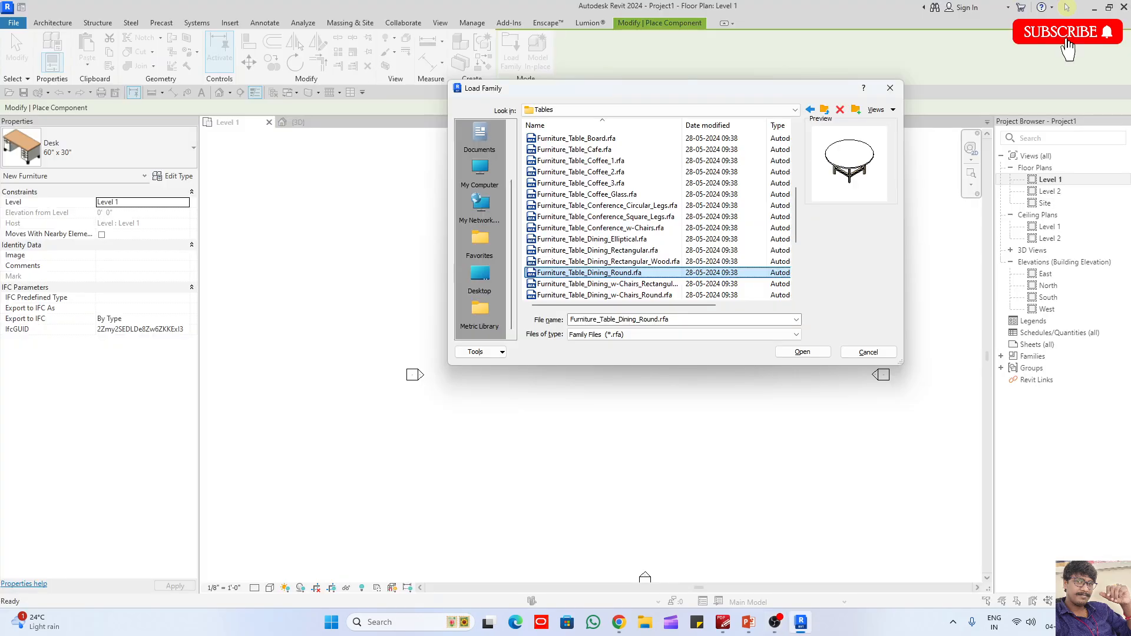
left_click(812, 352)
scroll(628, 298, "up", 5)
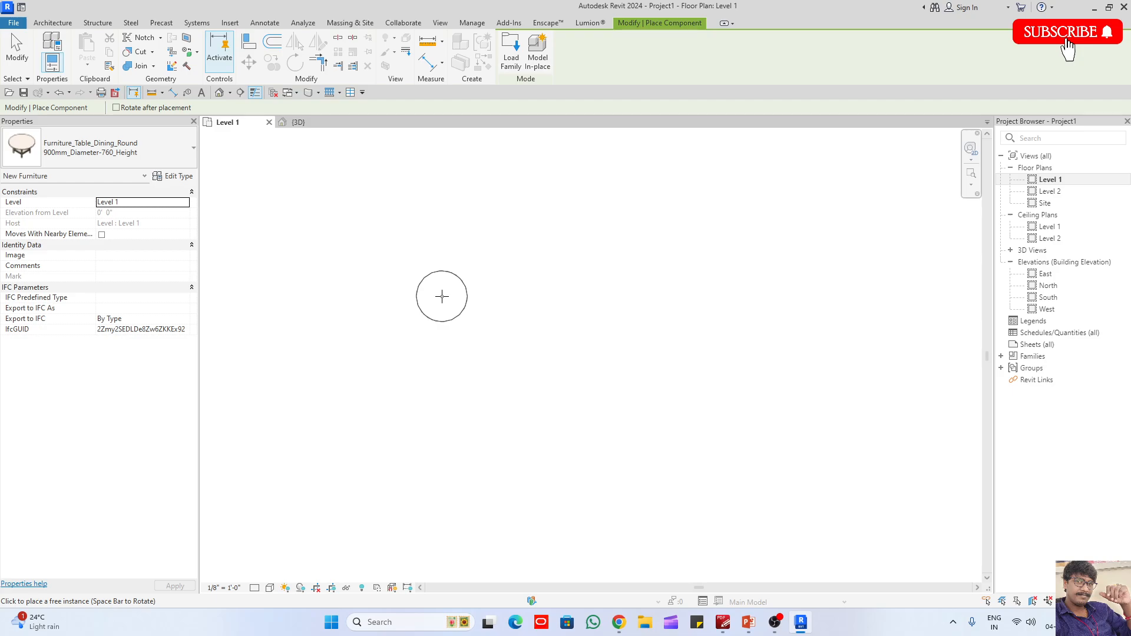
- Place a 900 mm diameter round dining table on Level 1 and a 1500 mm diameter one to its right
left_click(442, 297)
scroll(401, 270, "up", 3)
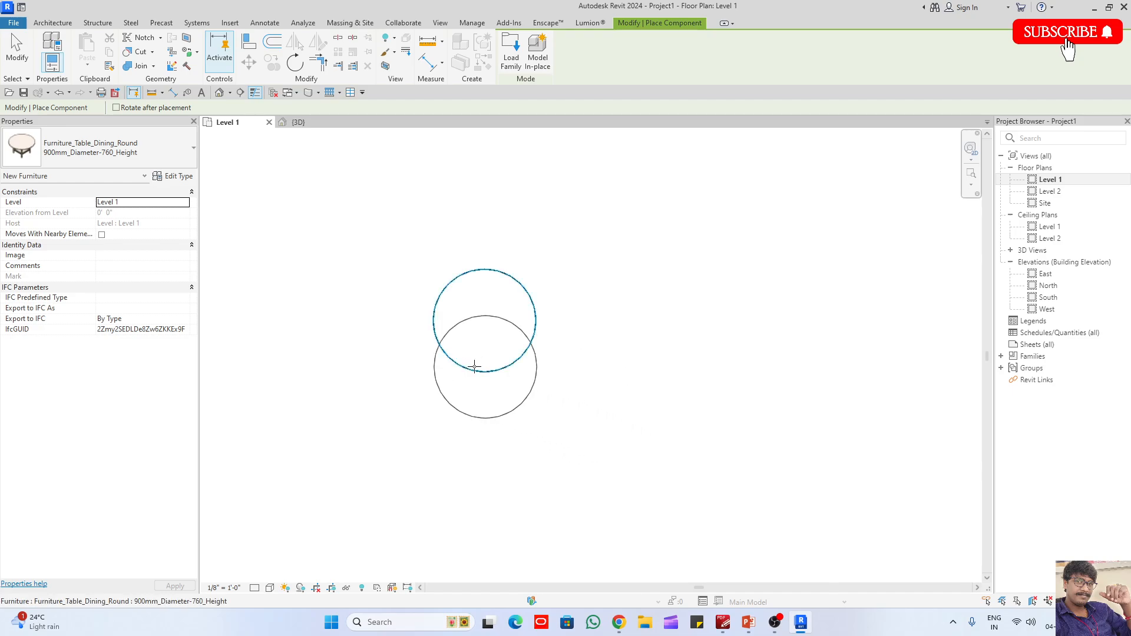
scroll(485, 366, "down", 2)
left_click(135, 148)
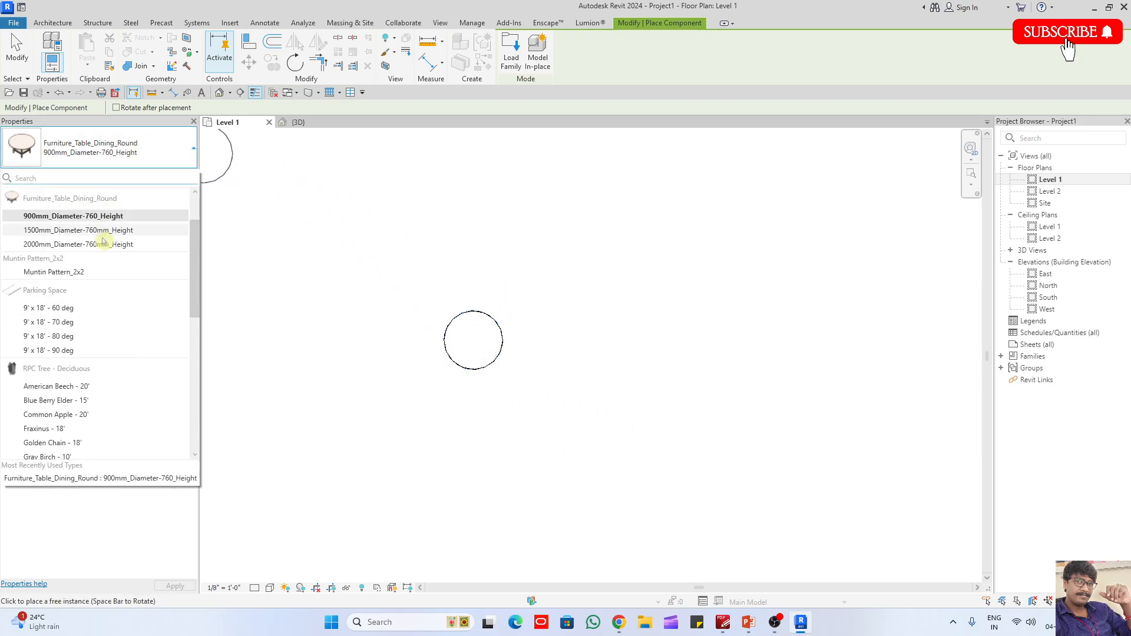
left_click(55, 235)
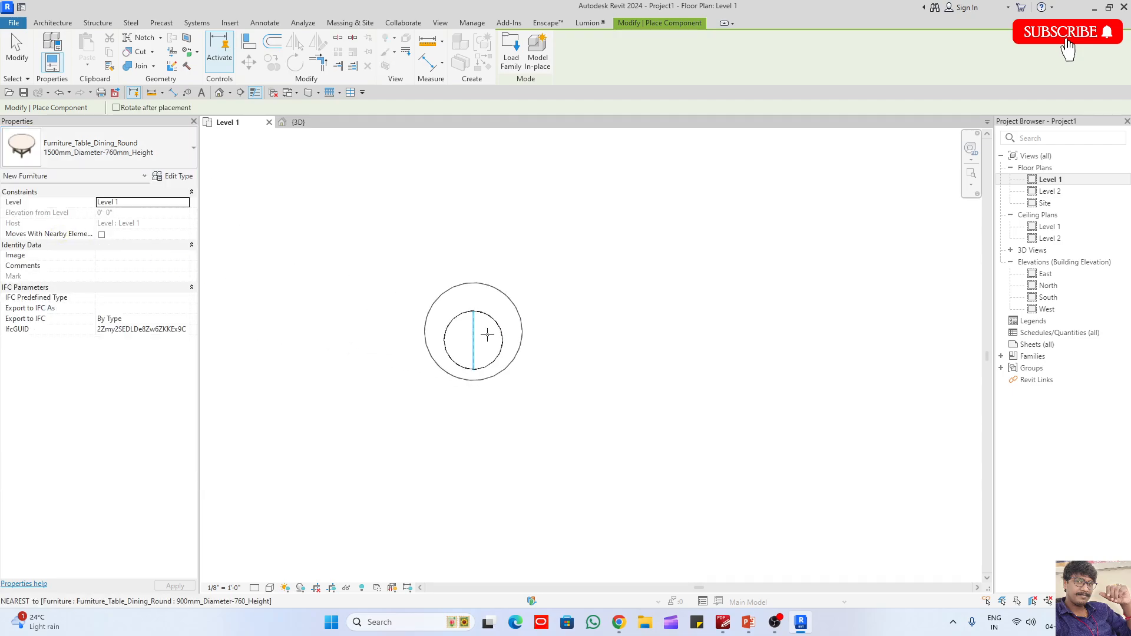
left_click(636, 341)
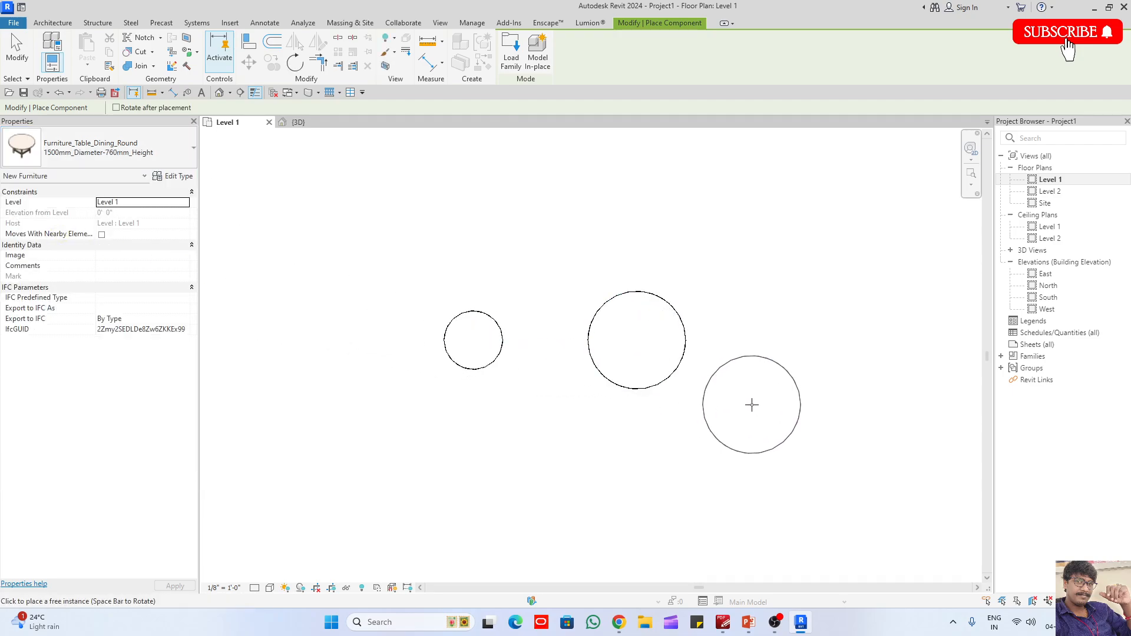
- Place a 2000 mm diameter round dining table to the right of the 1500 mm table, in line with its centre
middle_click_drag(751, 405, 265, 282)
left_click(57, 153)
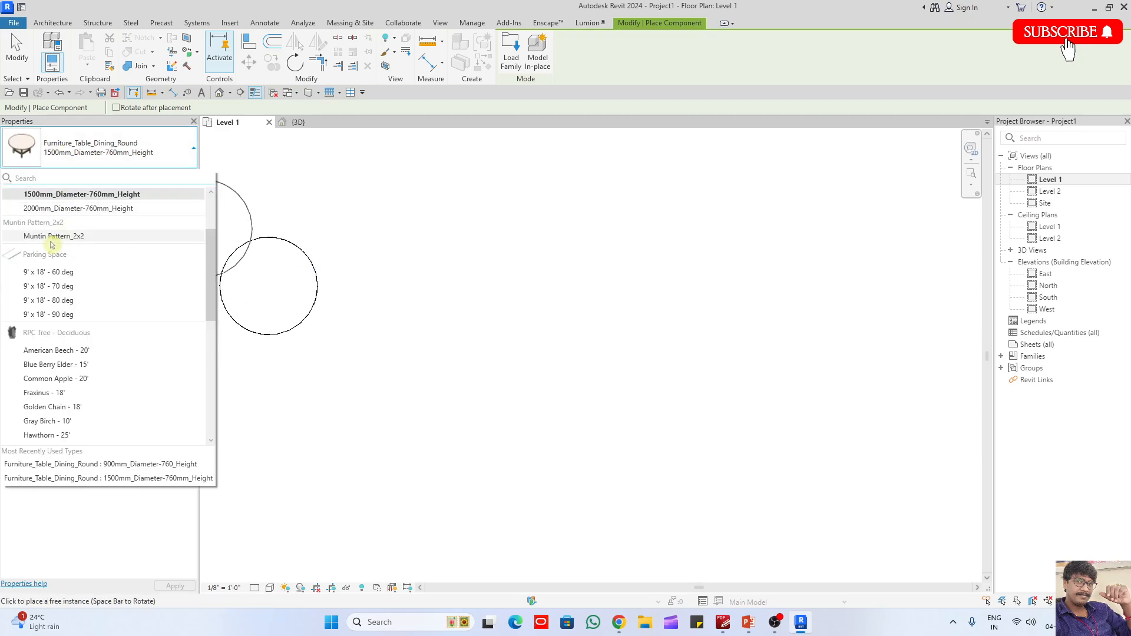
left_click(59, 205)
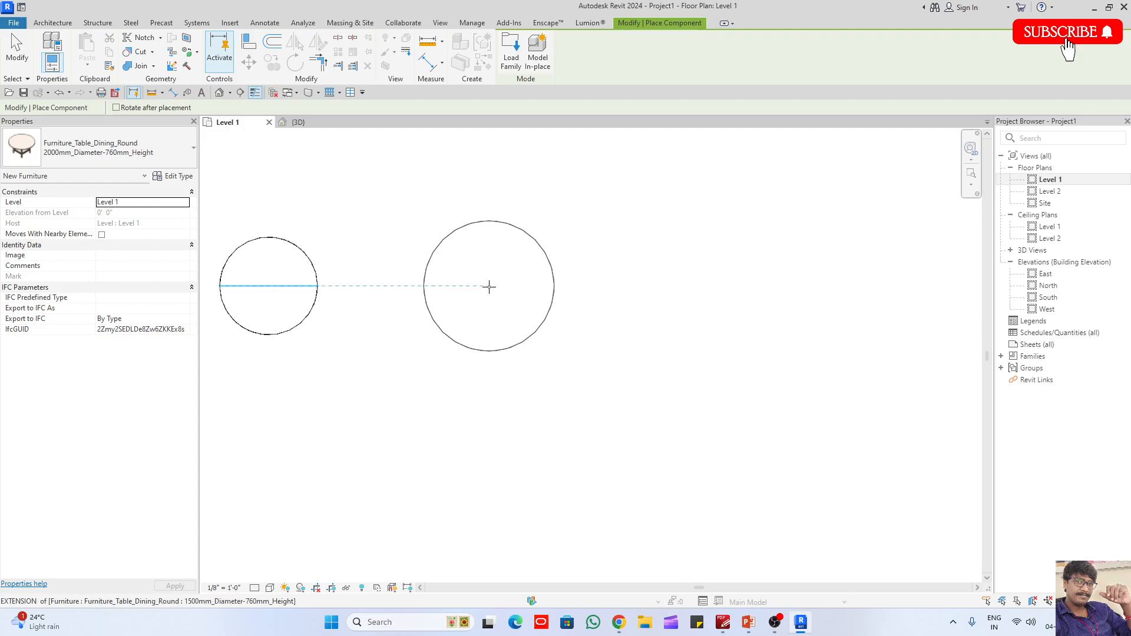
left_click(489, 286)
middle_click_drag(403, 367, 802, 358)
key("Escape")
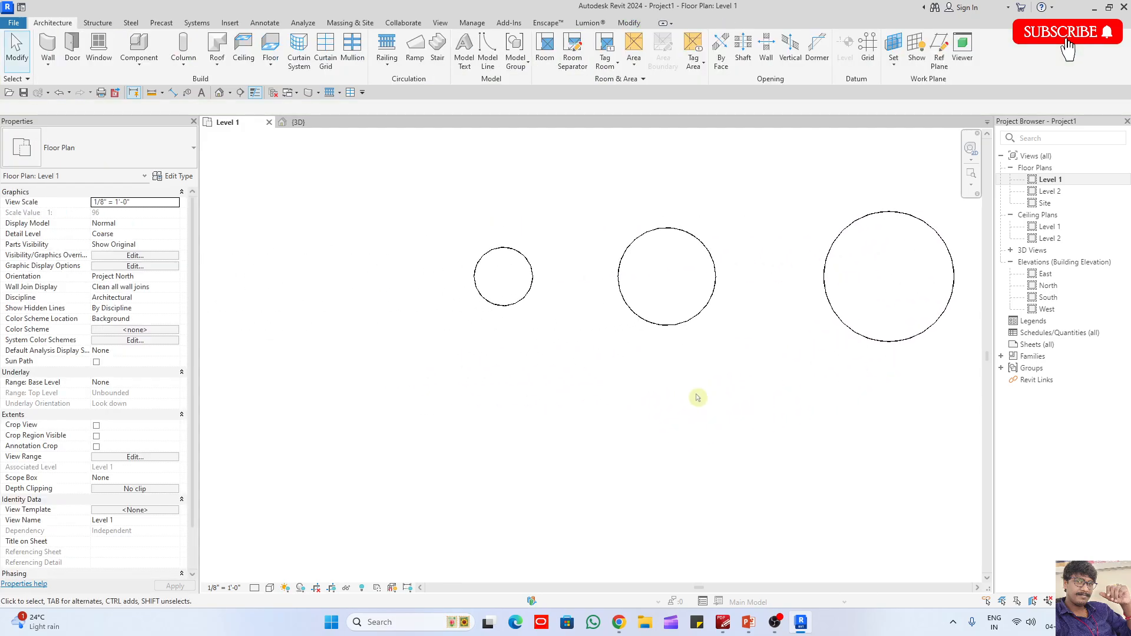
left_click(636, 322)
left_click(643, 361)
- Start placing another component and preview the desk families in the Tables folder, from Furniture_Desk.rfa to Furniture_Desk_w-Drawers.rfa
left_click(145, 46)
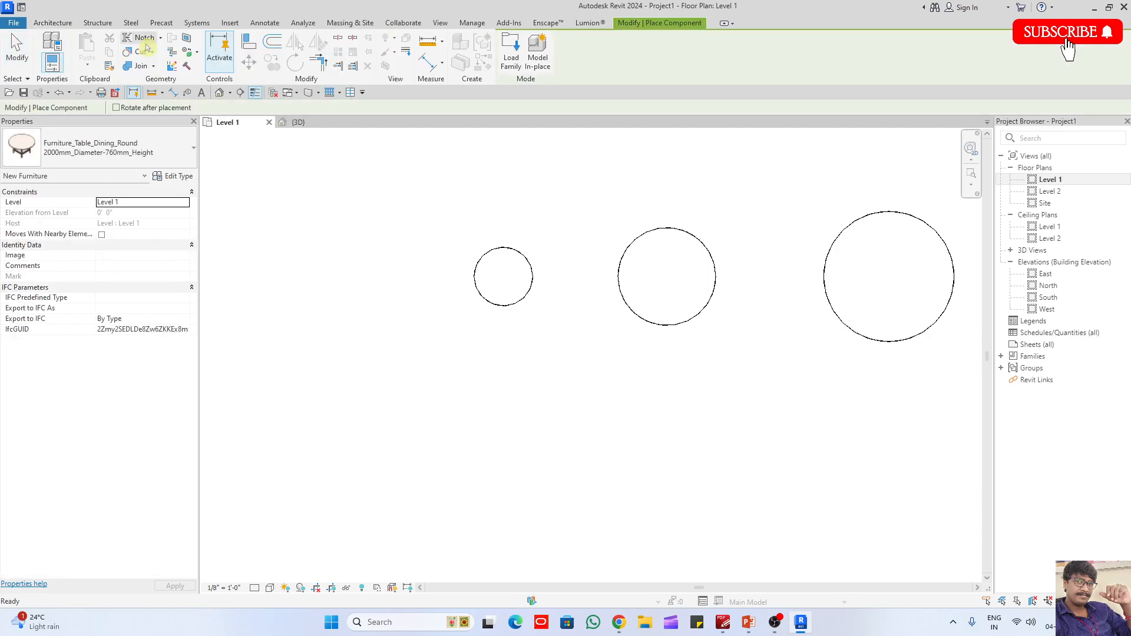
left_click(510, 53)
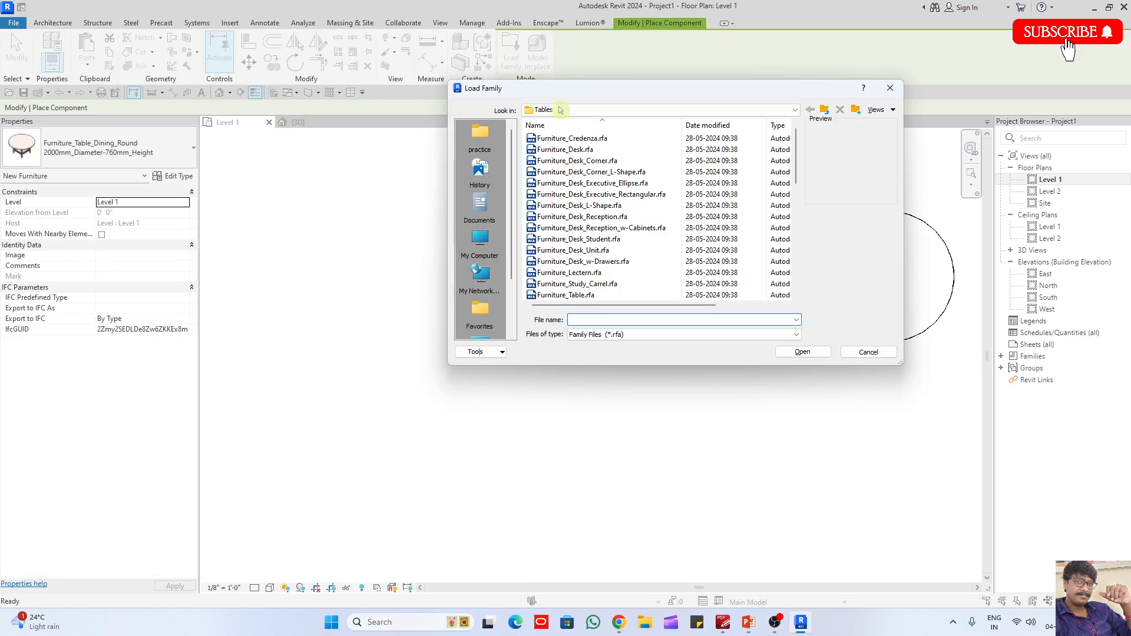
left_click(582, 152)
key("Down")
key("Down")
key("Down")
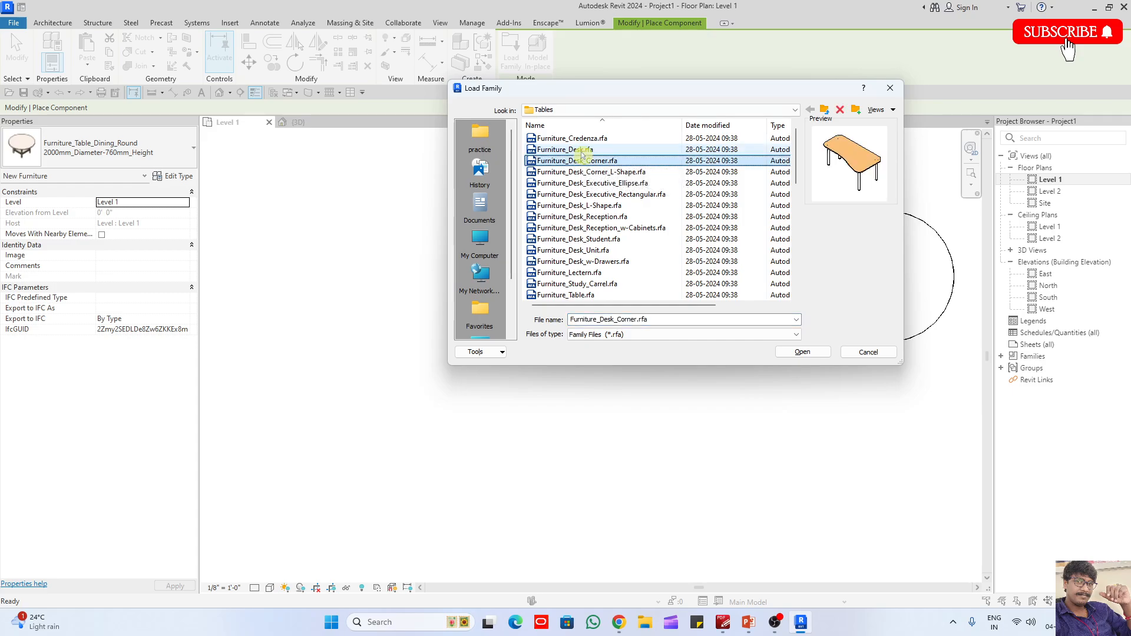
key("Down")
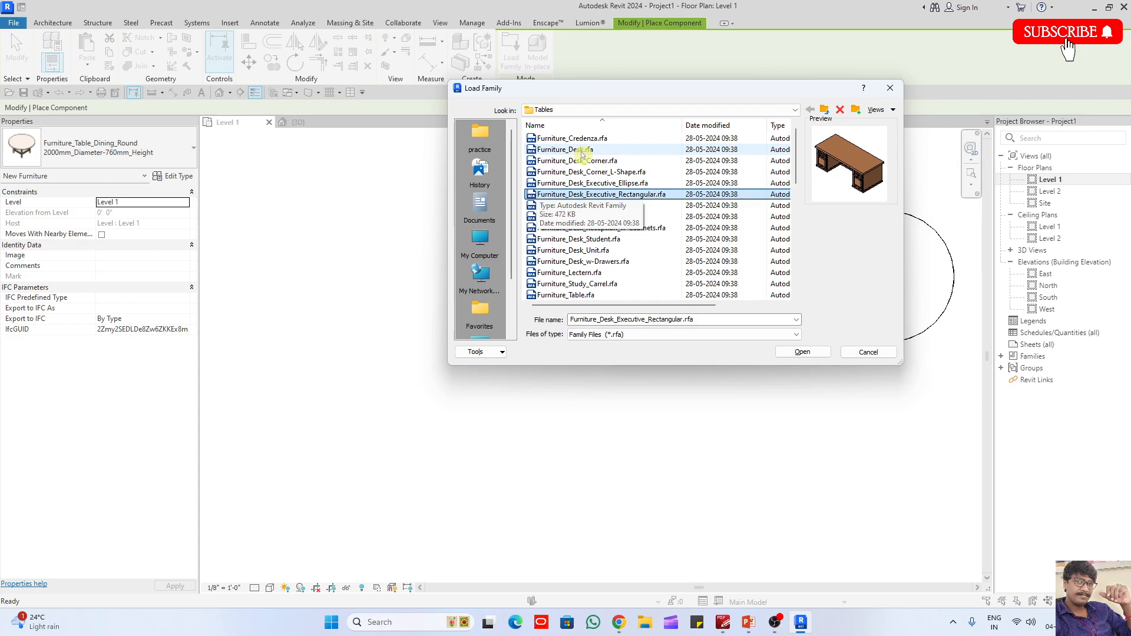
key("Down")
key("Down")
key("Down")
key("Down")
key("Down")
key("Down")
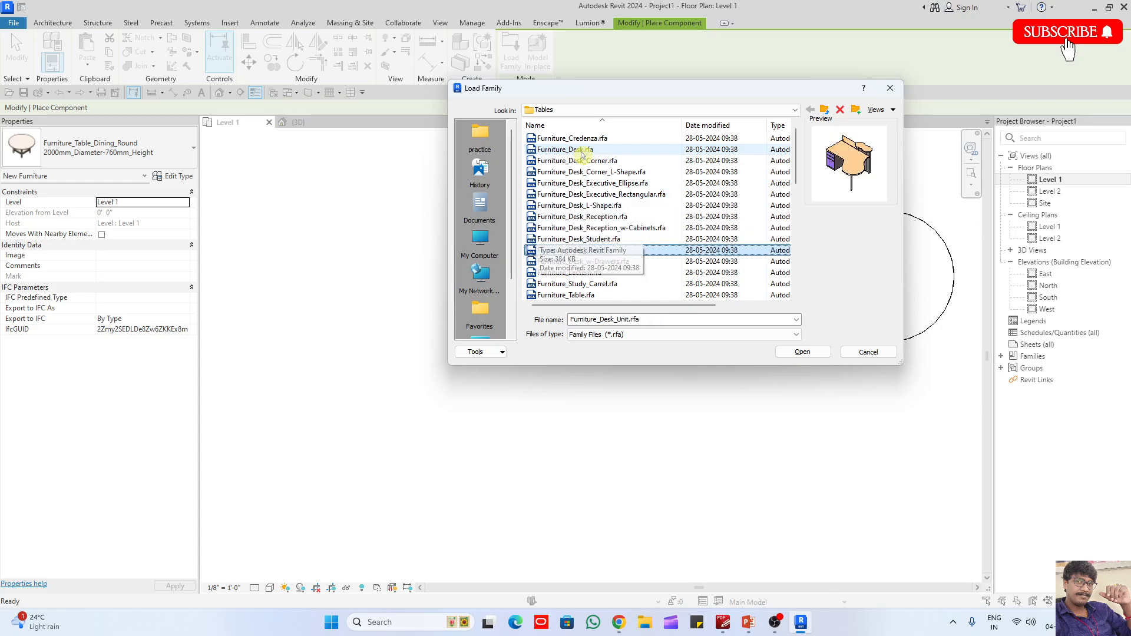
- Load the Furniture_Chair.rfa family from the Furniture > Seating folder as the component to place
left_click(824, 111)
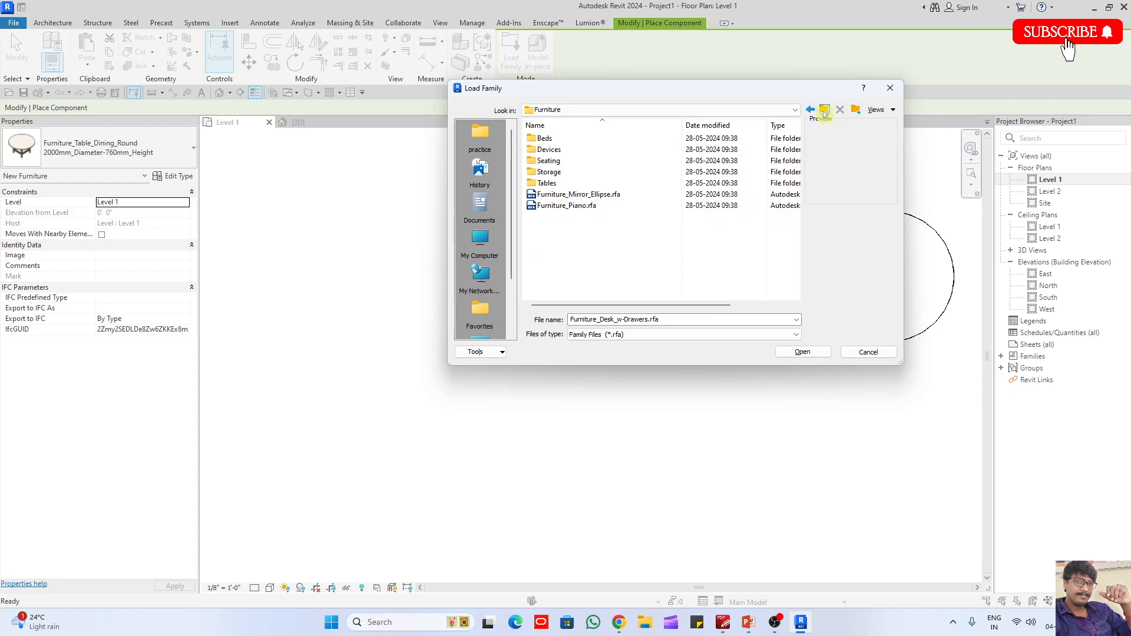
left_click(554, 162)
double_click(557, 162)
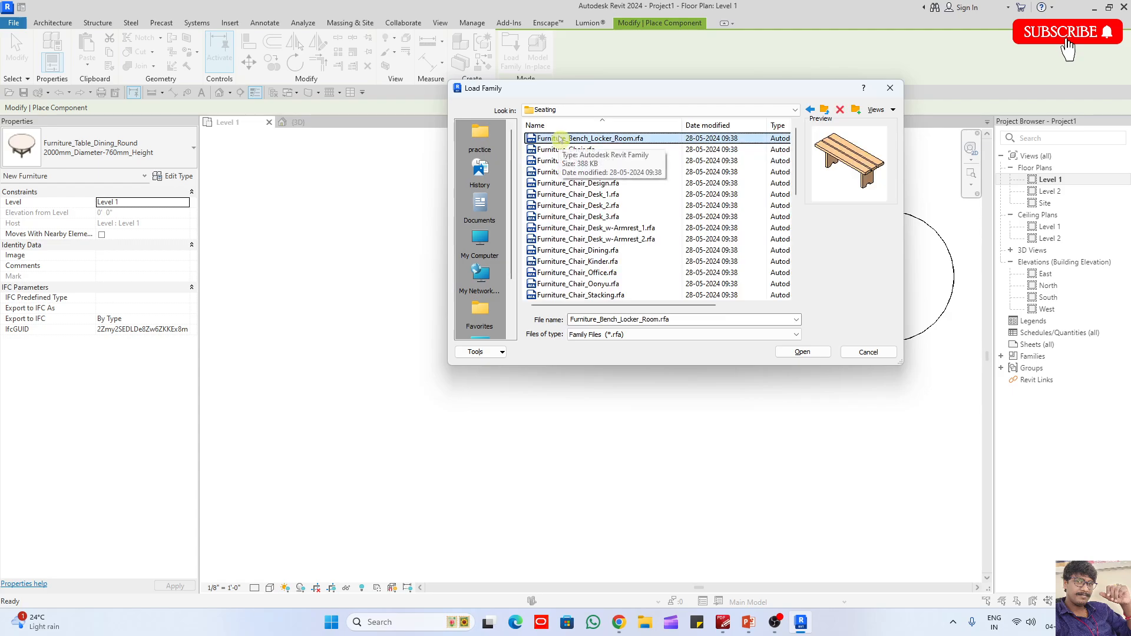
key("Down")
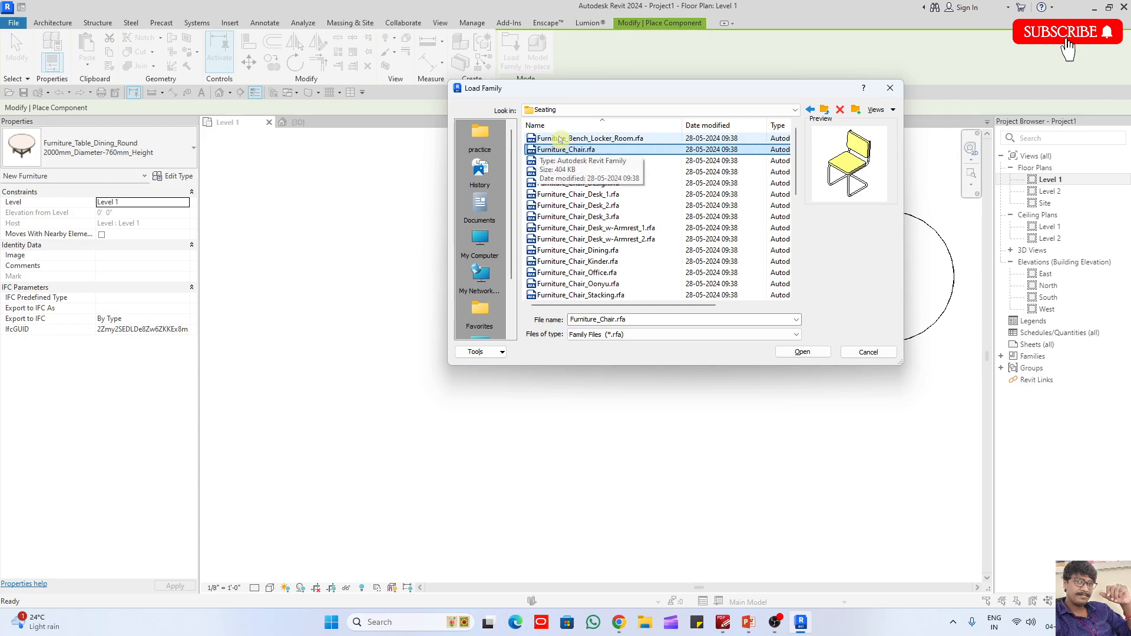
double_click(574, 150)
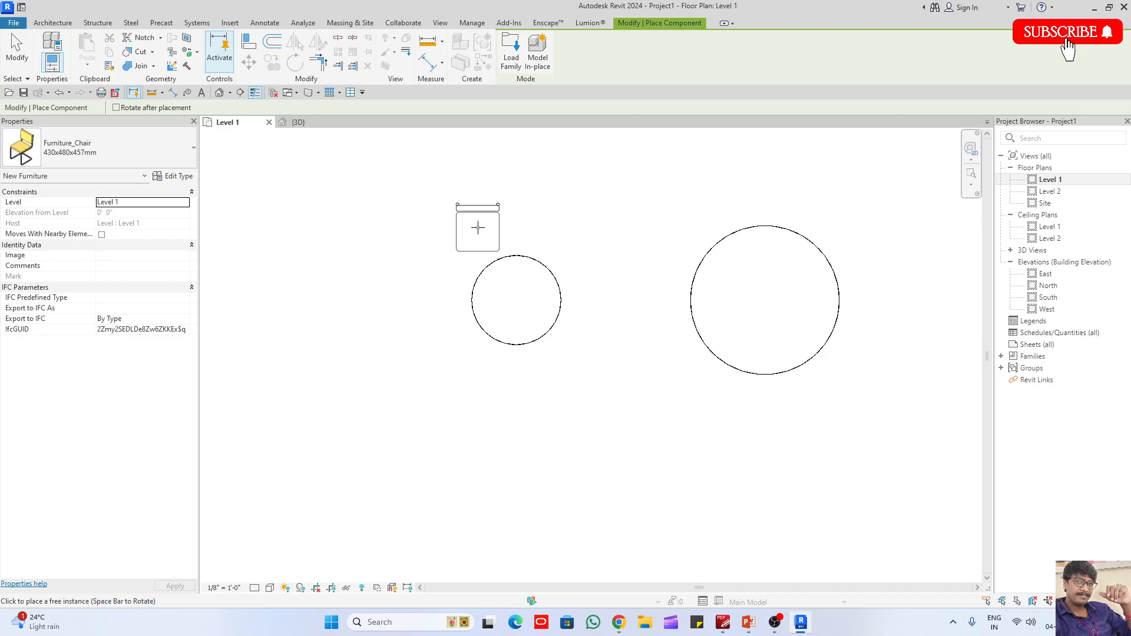
- Place chairs at the upper, lower and left edge points of the 900 mm table, rotating each to face the table
left_click(516, 255)
key("space")
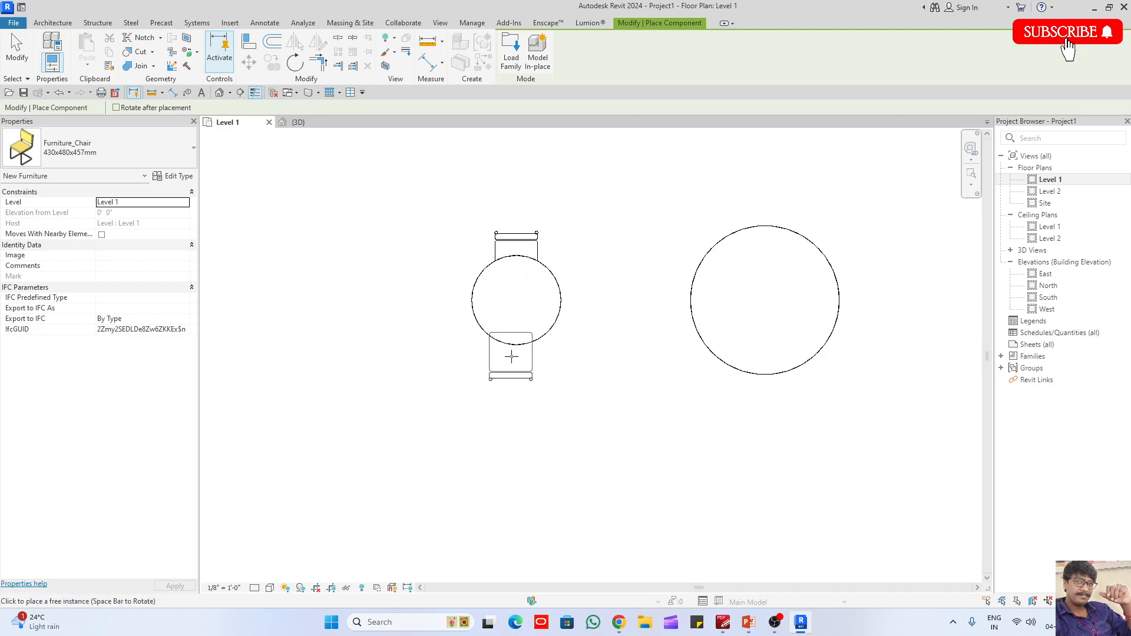
left_click(516, 345)
key("space")
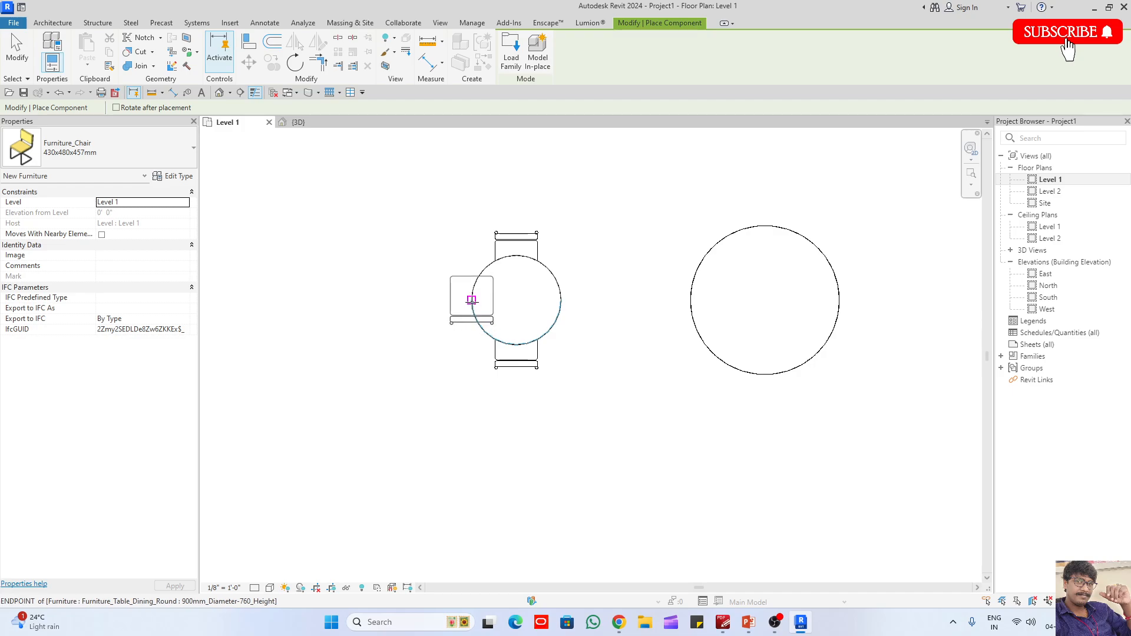
left_click(472, 300)
- Cycle the unplaced chair through different rotations around the 900 mm table's edge and place it at the right edge point, facing the table
key("space")
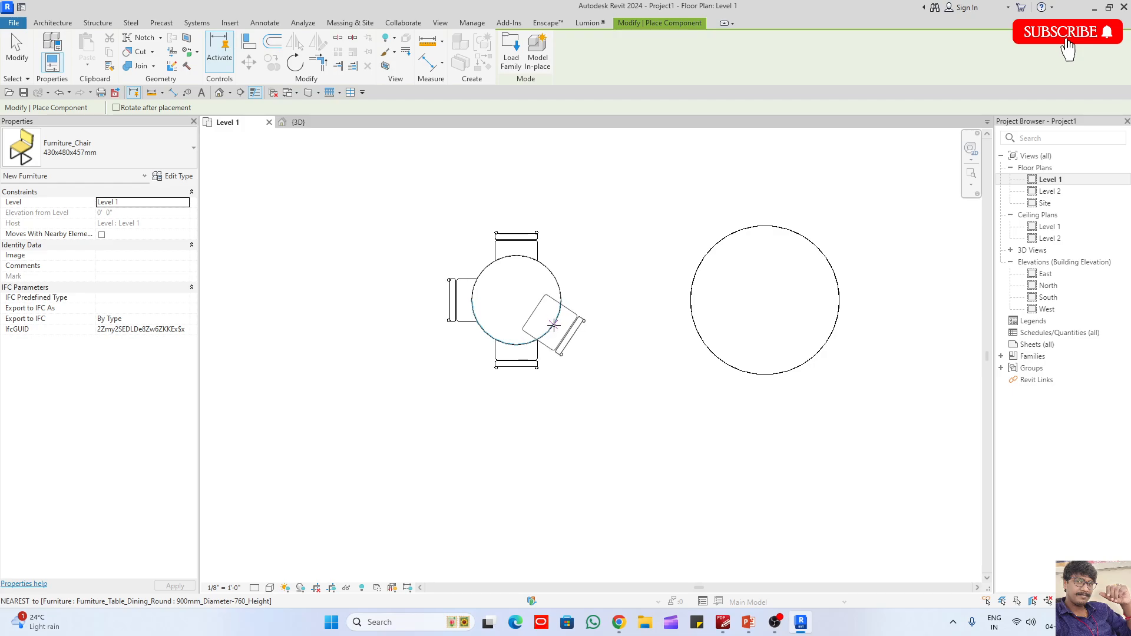
key("space")
key("space")
key("space")
key("space")
key("space")
key("space")
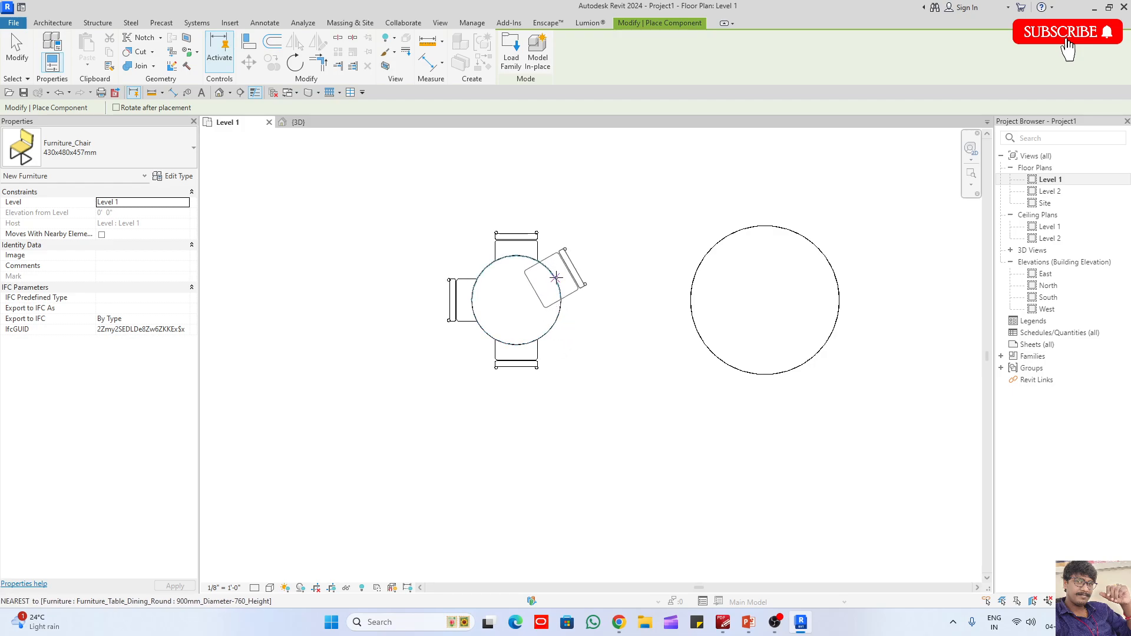
key("space")
key("space")
key("space")
key("space")
key("space")
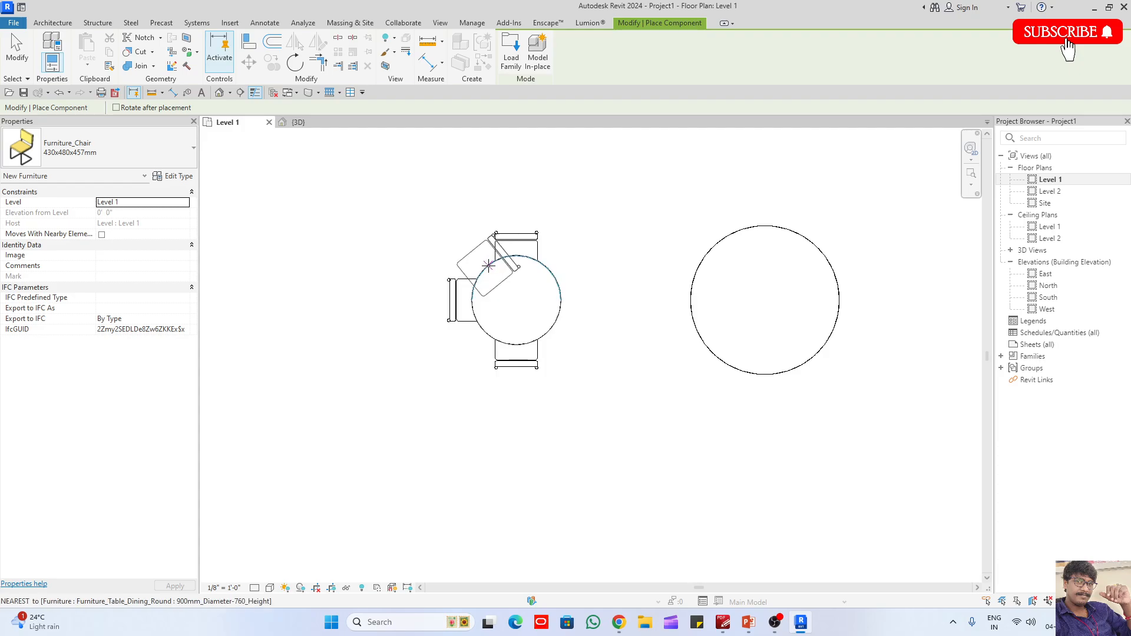
key("space")
key("space")
key("space")
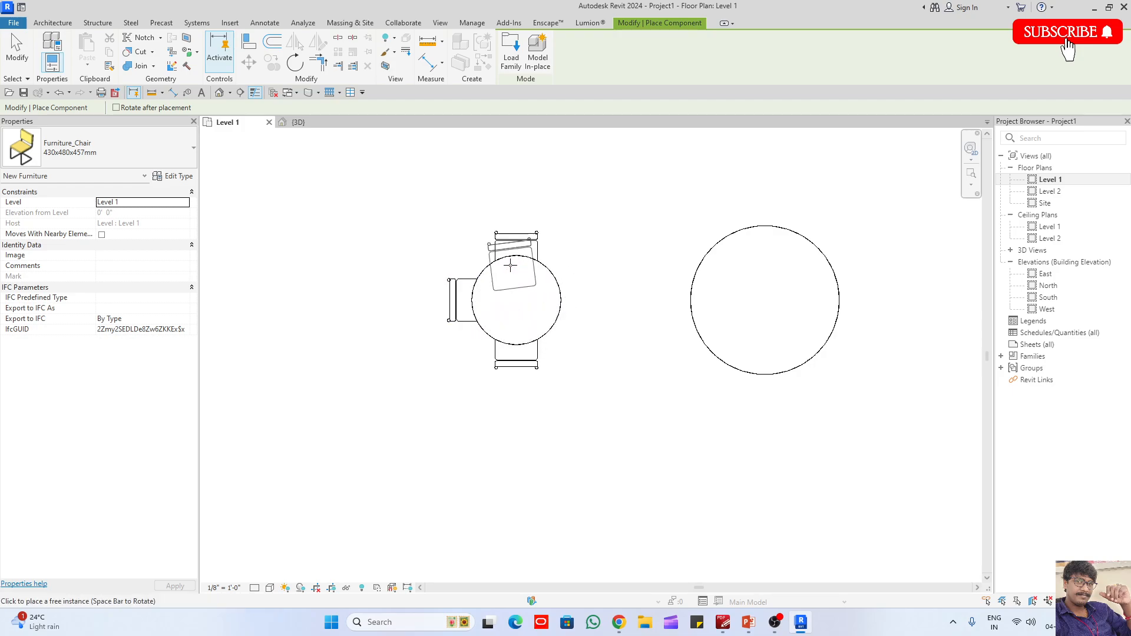
left_click(569, 301)
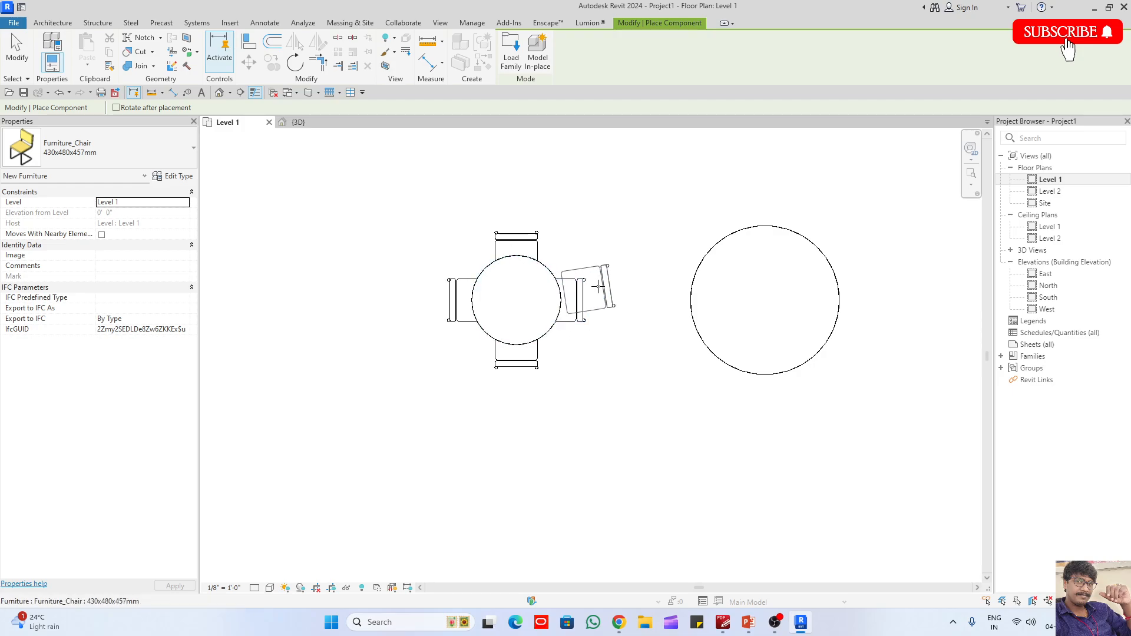
- Place a chair at the upper edge point of the 1500 mm table and a rotated one at the lower edge point of the 2000 mm table
middle_click_drag(707, 189, 637, 219)
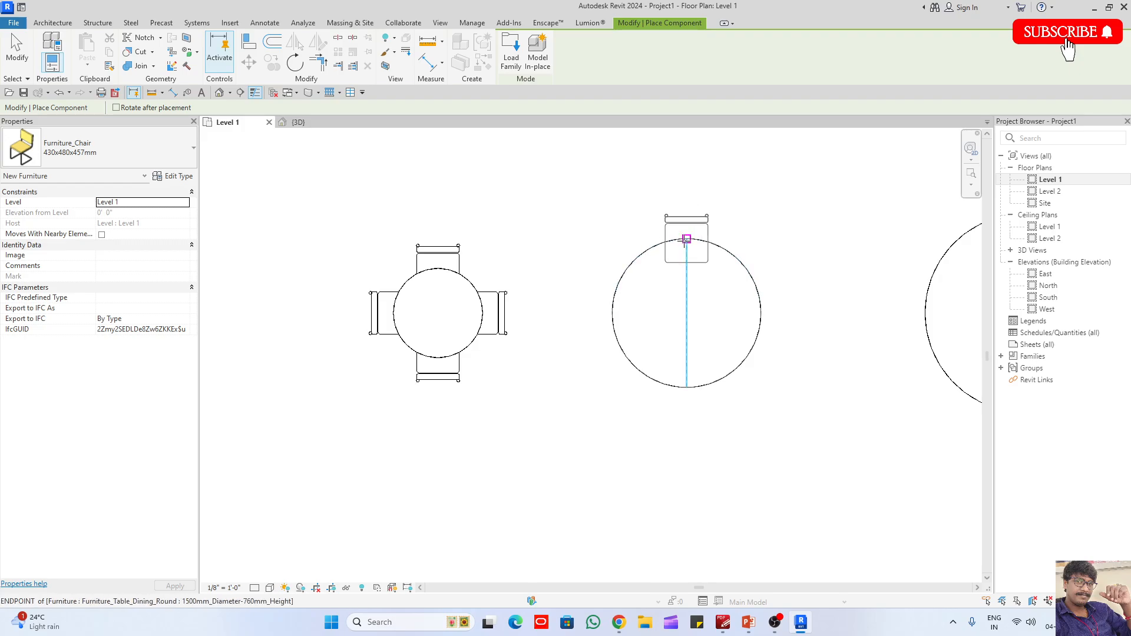
left_click(686, 238)
scroll(476, 322, "down", 2)
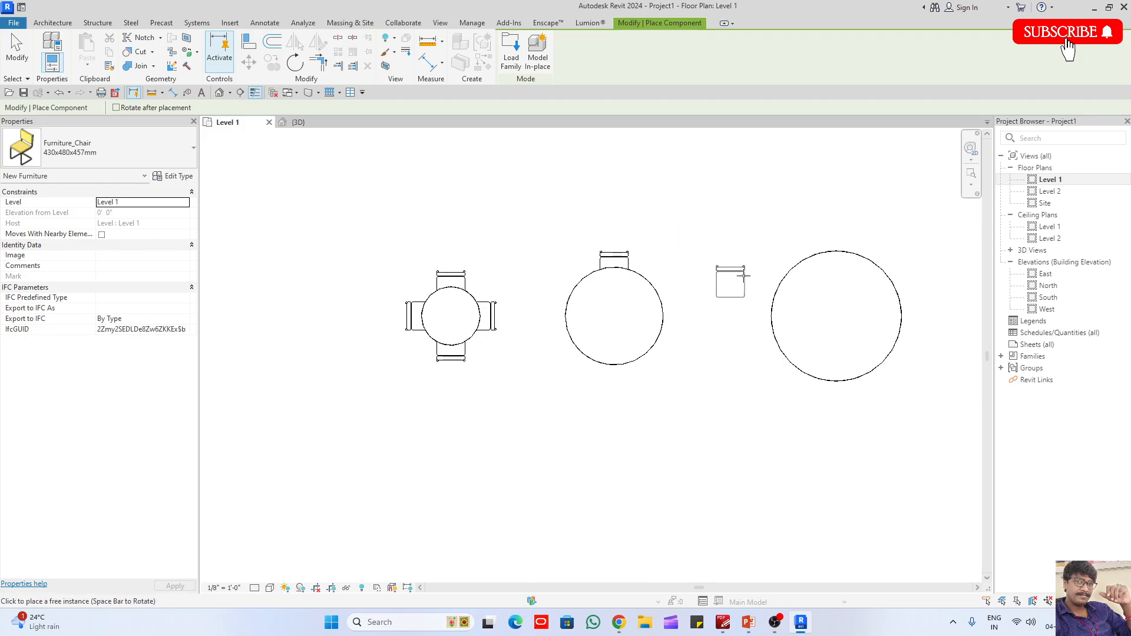
key("space")
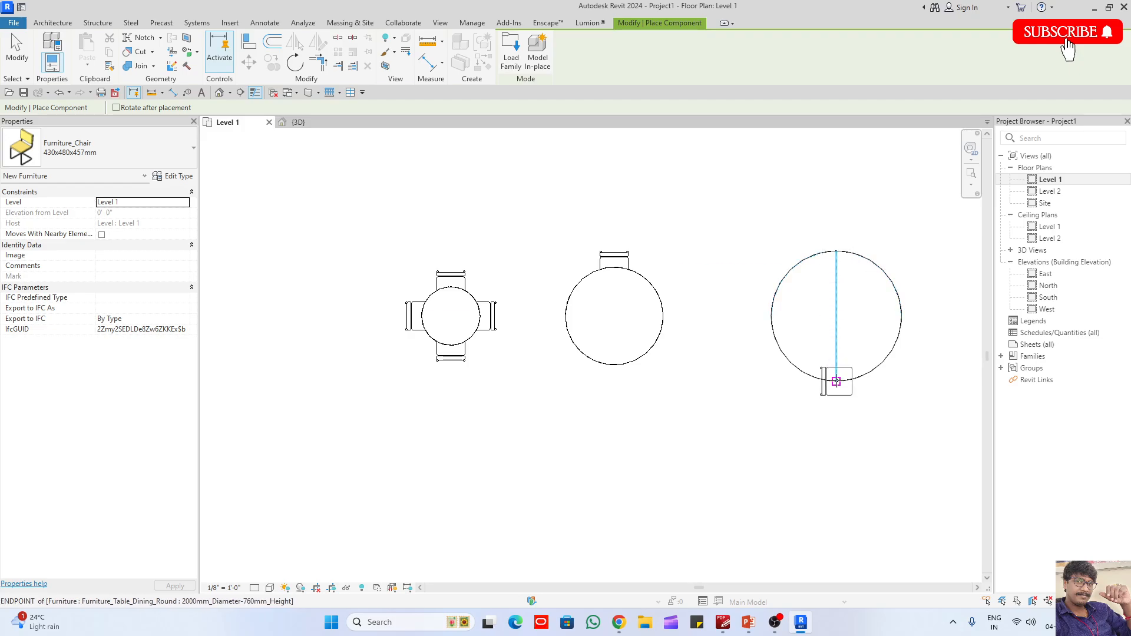
left_click(836, 382)
key("Escape")
key("Escape")
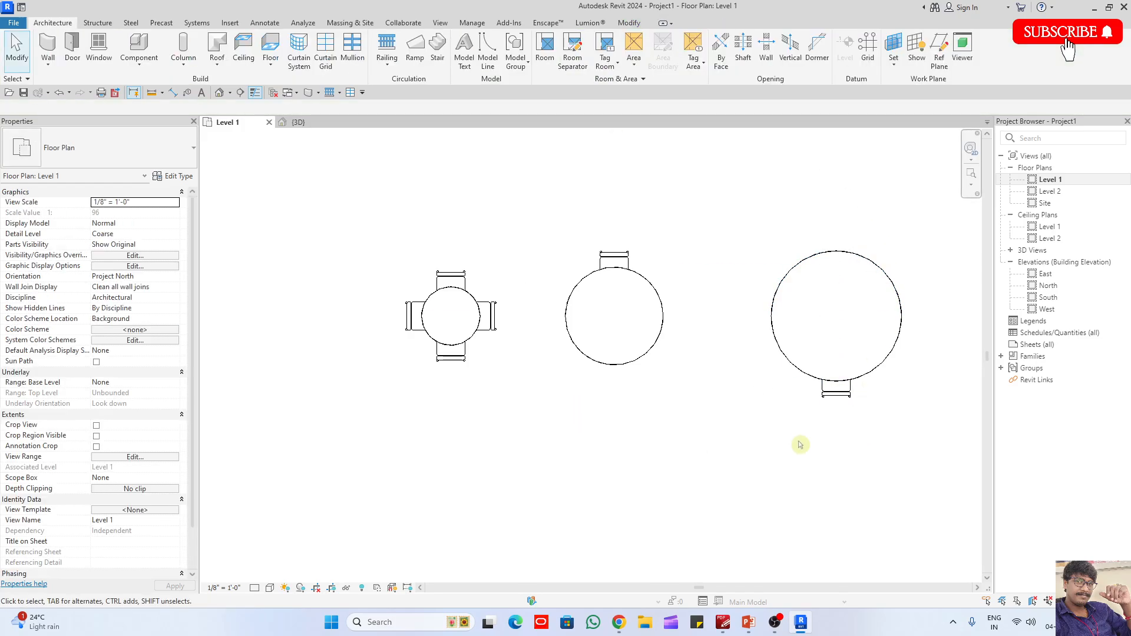
- Delete the left, lower and right chairs of the 900 mm table, keeping only the upper one
scroll(427, 304, "up", 2)
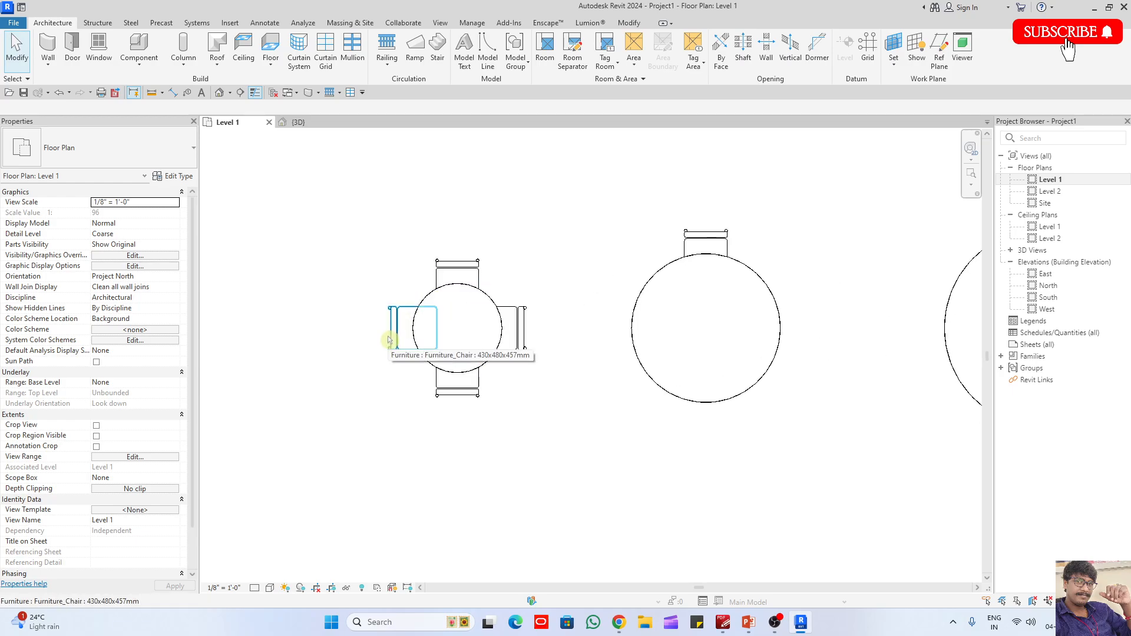
middle_click_drag(413, 377, 397, 374)
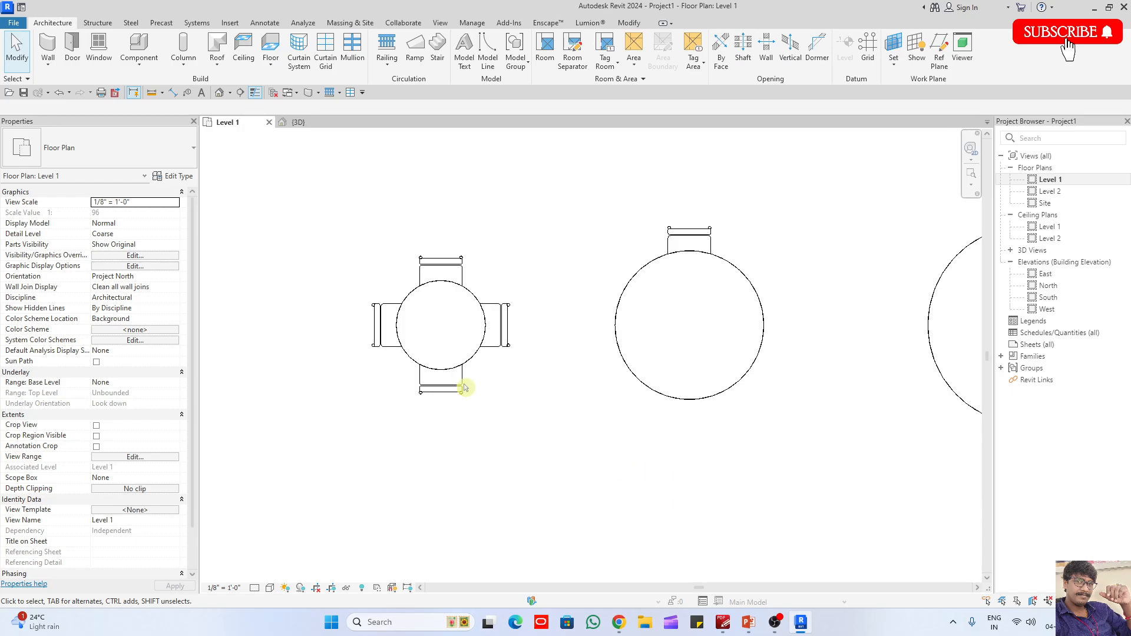
scroll(333, 351, "up", 3)
left_click(406, 352)
key("Delete")
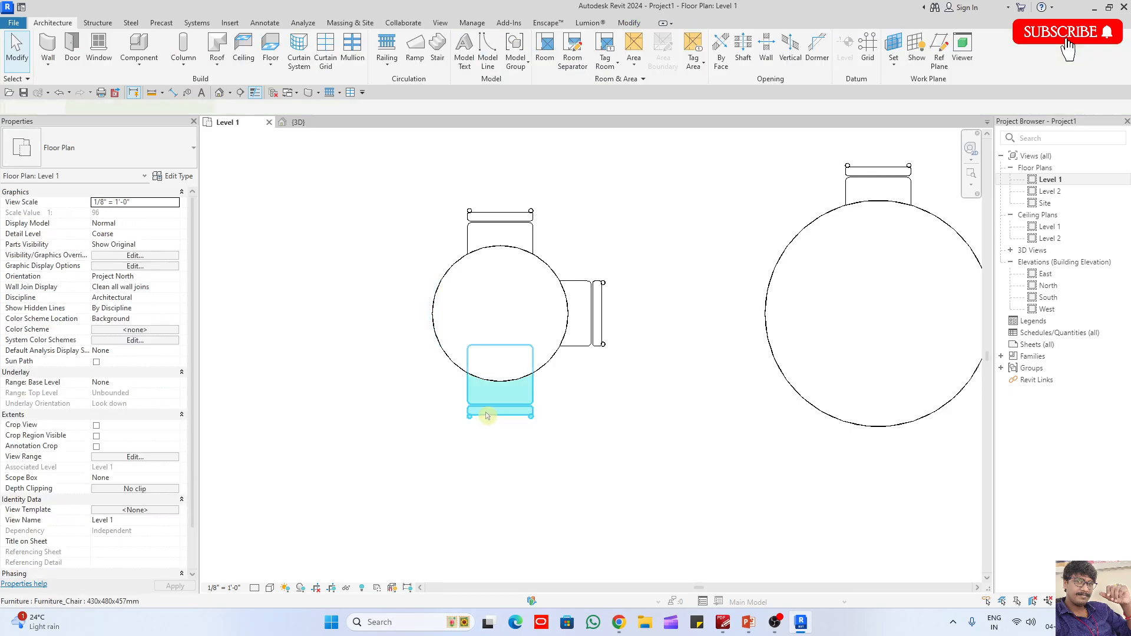
left_click(498, 409)
key("Delete")
left_click(603, 292)
key("Delete")
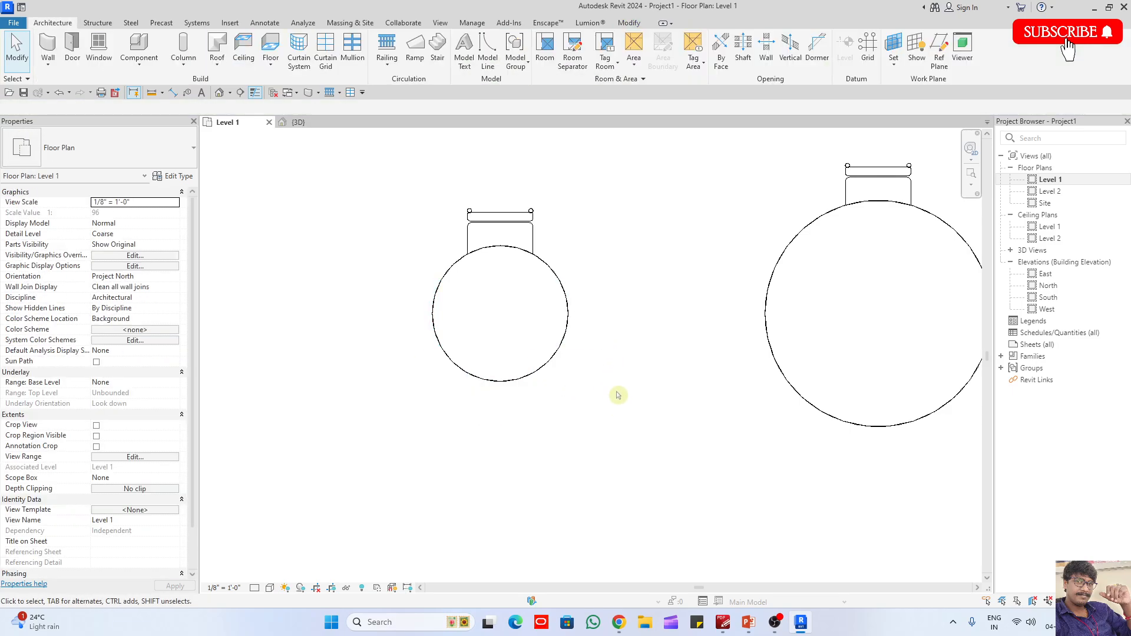
- Open the 3D view of the tables and chairs and set its visual style to Textures
scroll(352, 330, "down", 6)
middle_click_drag(421, 319, 539, 276)
scroll(538, 276, "up", 3)
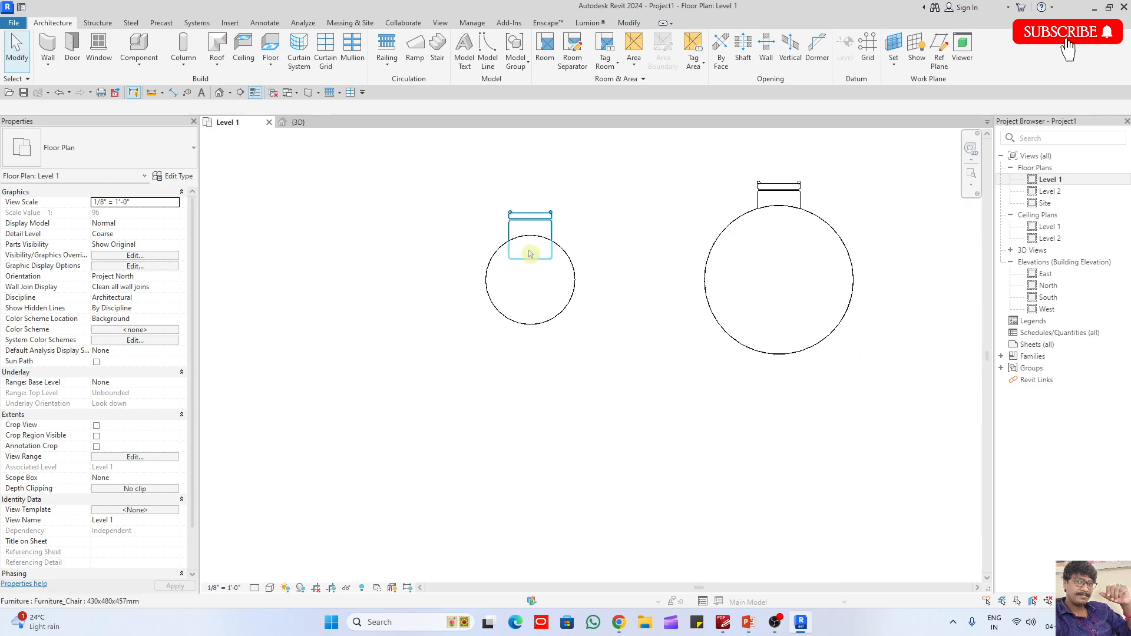
left_click(293, 125)
scroll(387, 311, "up", 5)
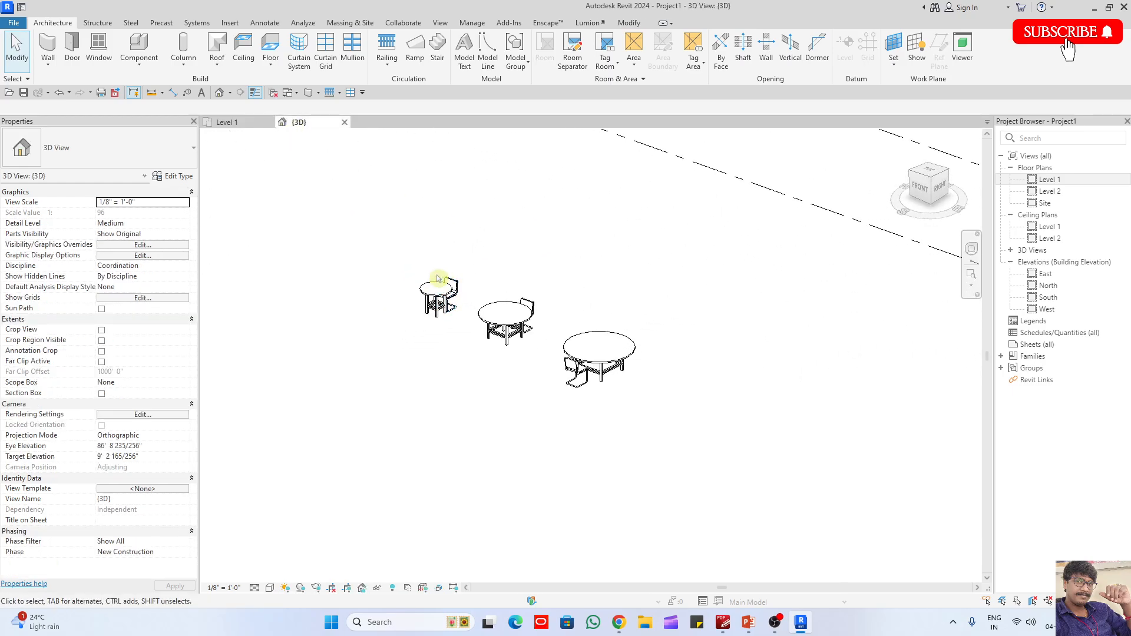
left_click(270, 588)
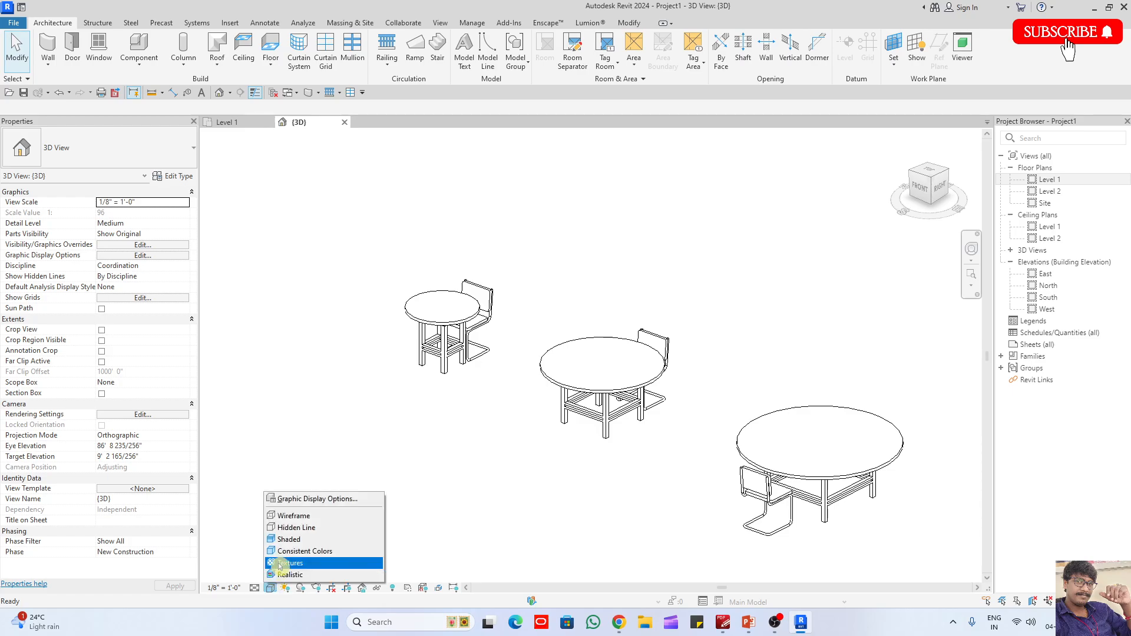
left_click(301, 560)
middle_click_drag(458, 369, 322, 278, "shift")
scroll(485, 377, "up", 3)
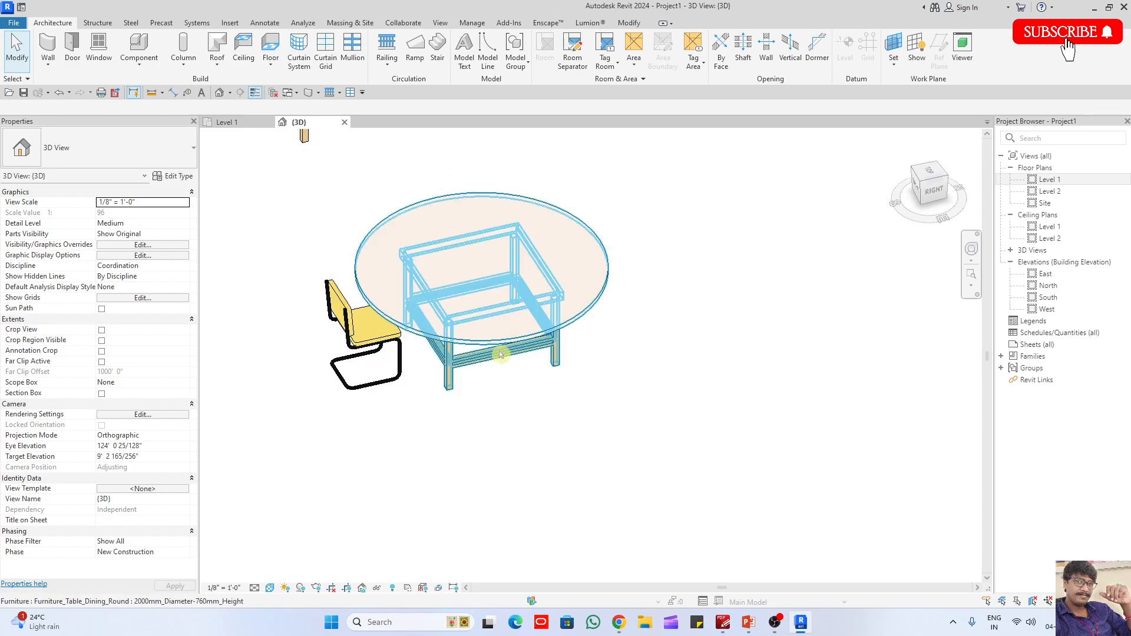
- View all three tables with their chairs in 3D and return to the Level 1 floor plan
scroll(603, 361, "down", 2)
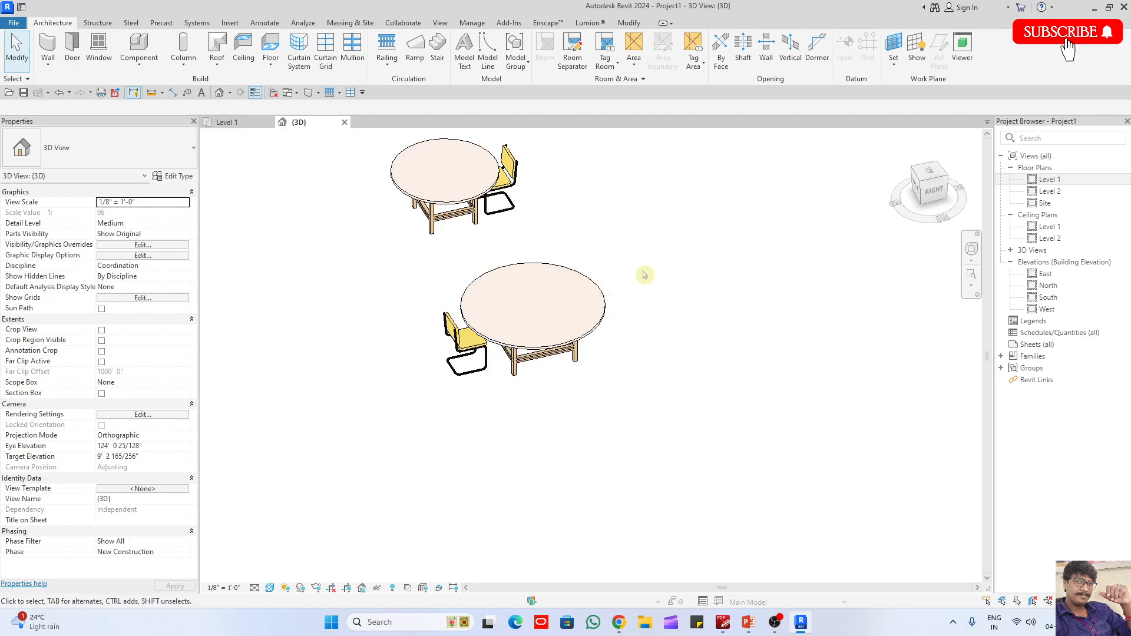
scroll(622, 320, "down", 3)
middle_click_drag(536, 380, 749, 439, "shift")
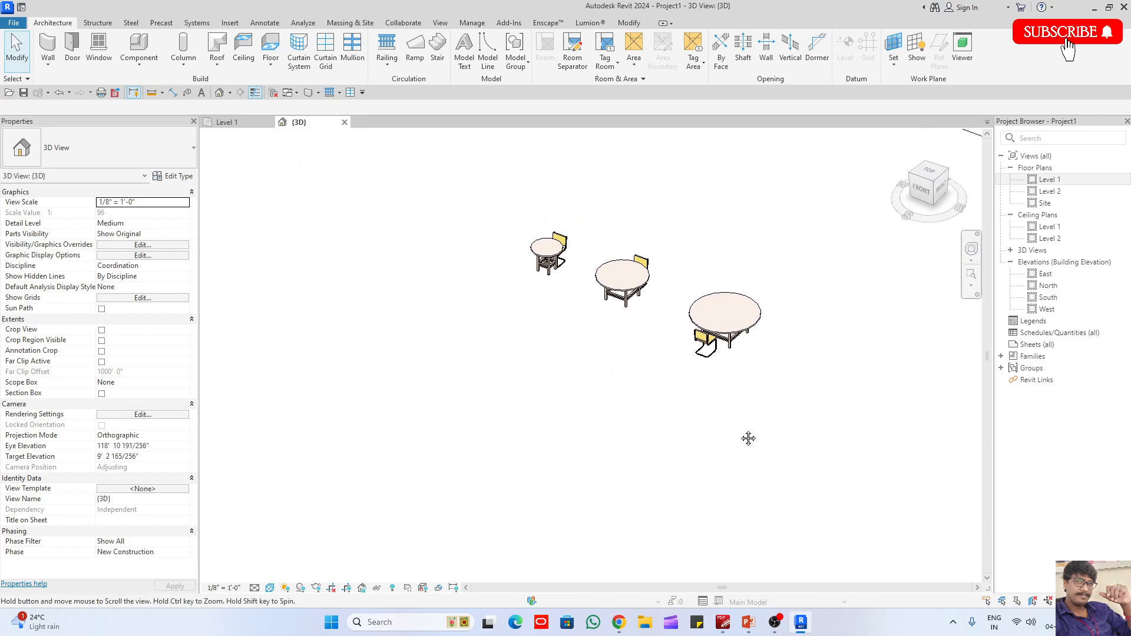
scroll(721, 287, "up", 1)
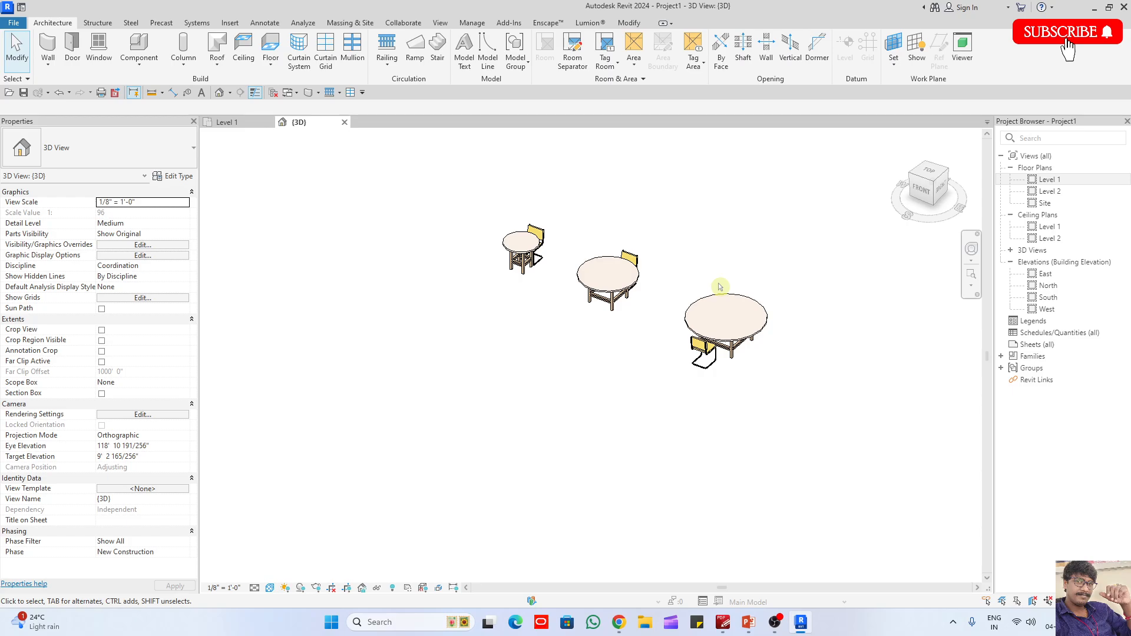
left_click(237, 123)
middle_click_drag(747, 338, 588, 351)
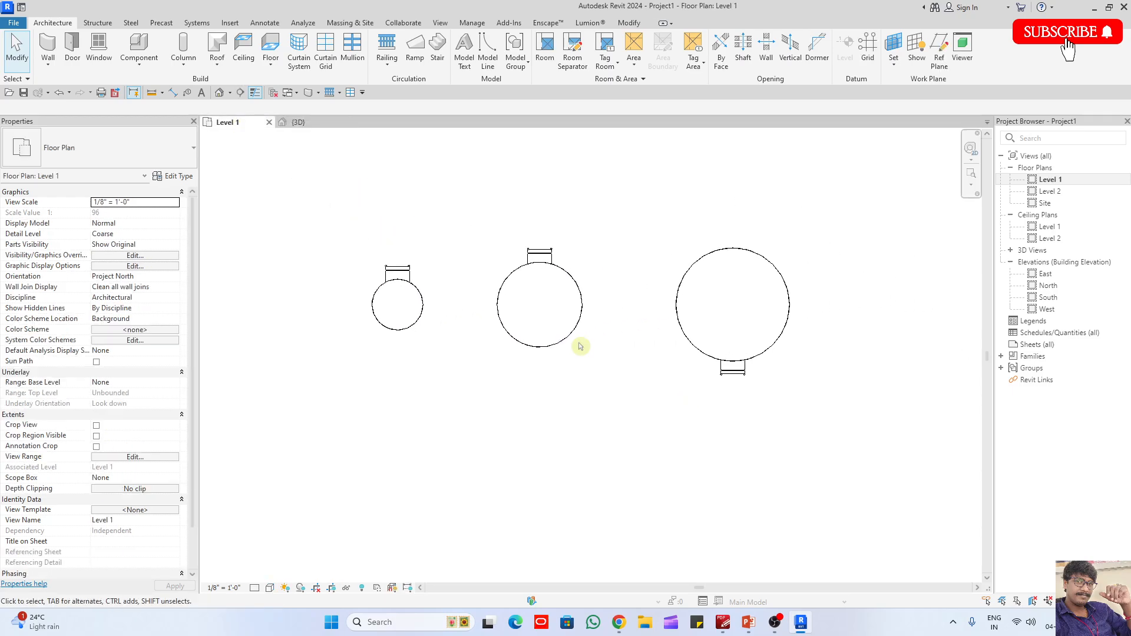
- Start rotating the chair of the 900 mm table with the centre of rotation at the table's midpoint
scroll(518, 318, "up", 5)
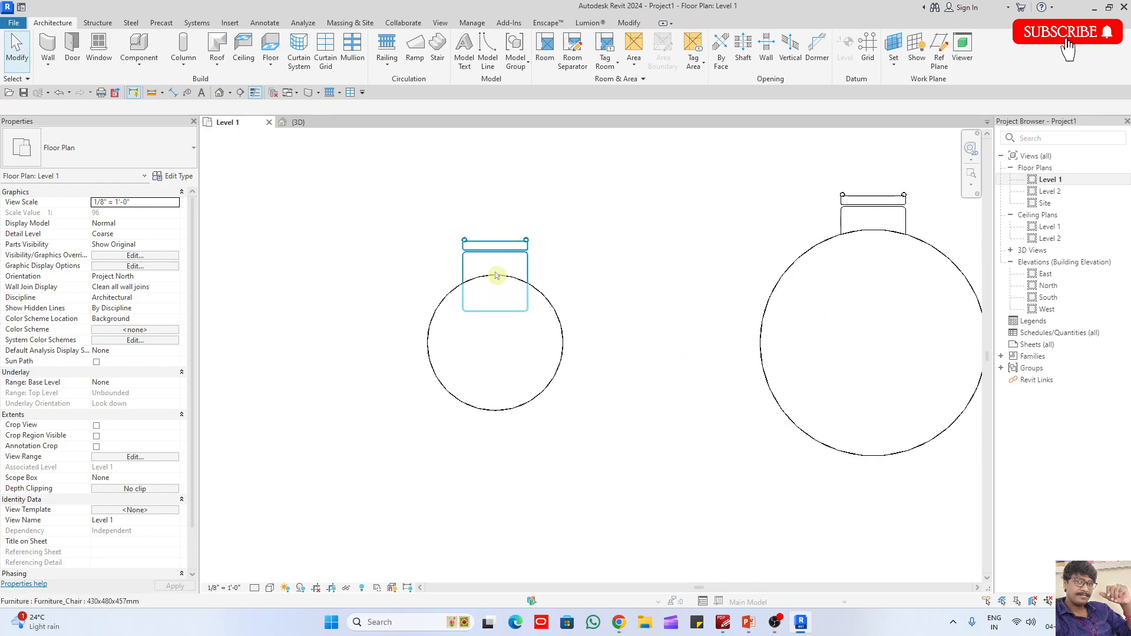
left_click(497, 256)
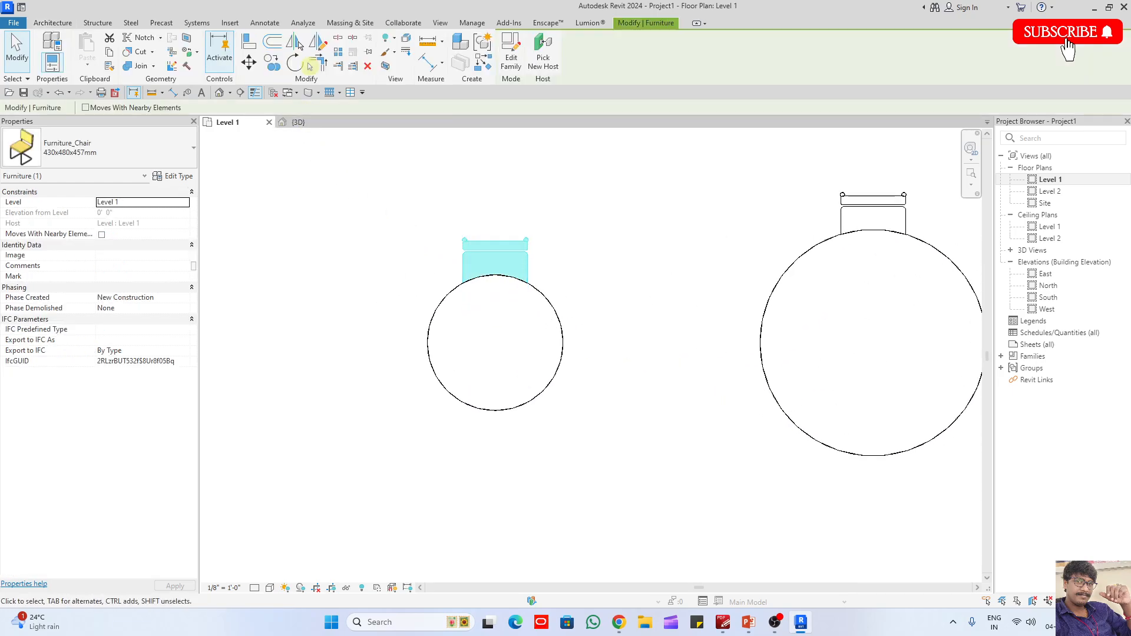
left_click(296, 64)
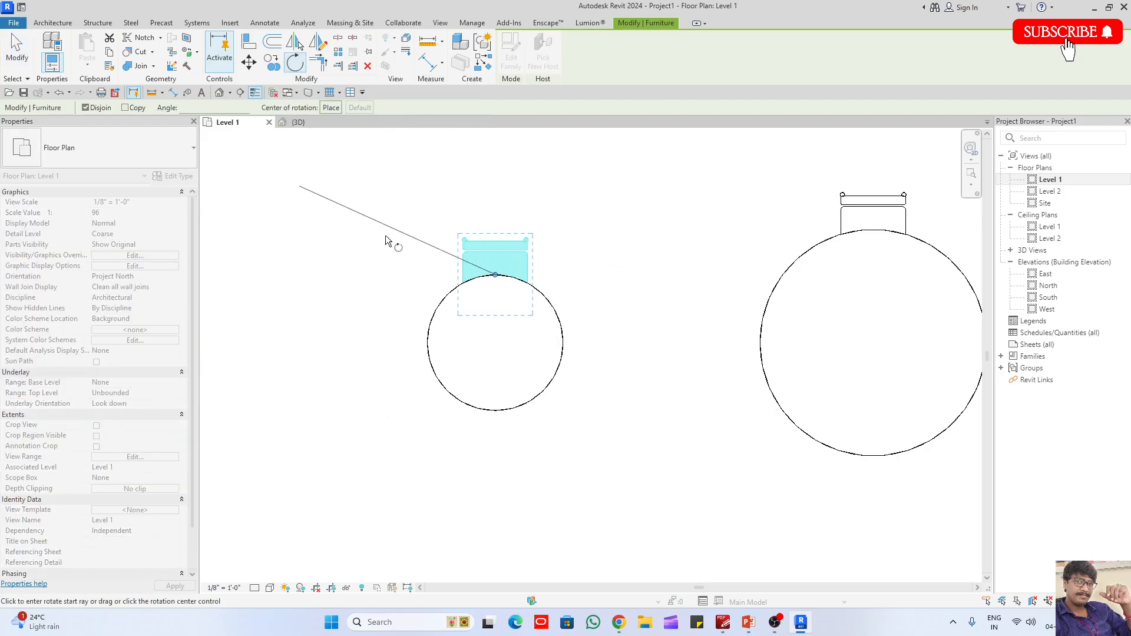
key("Escape")
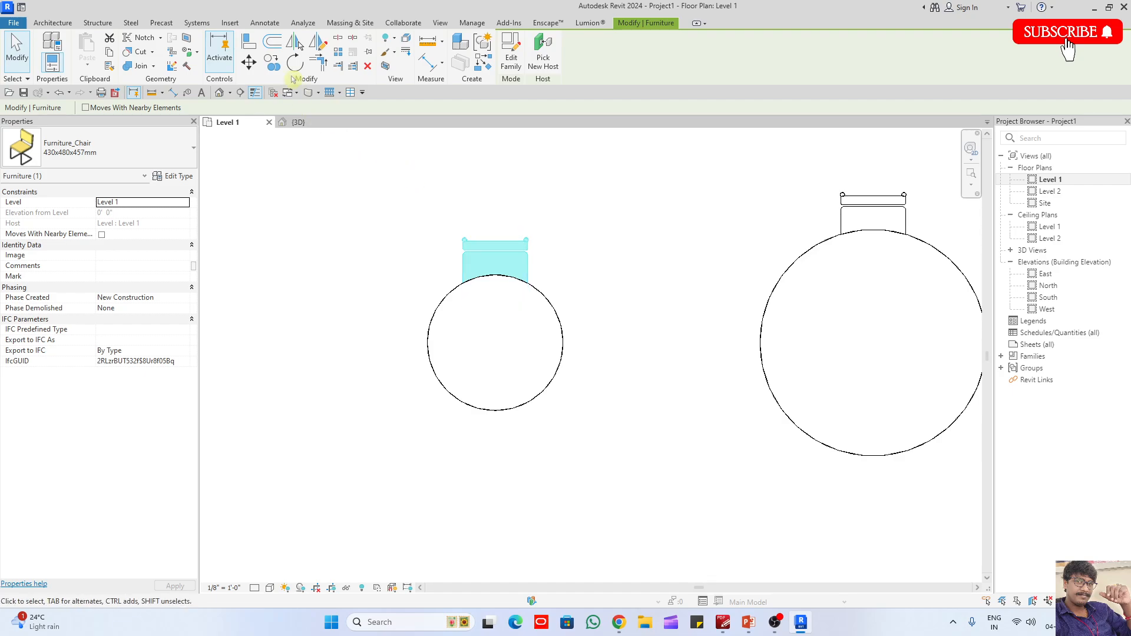
left_click(296, 65)
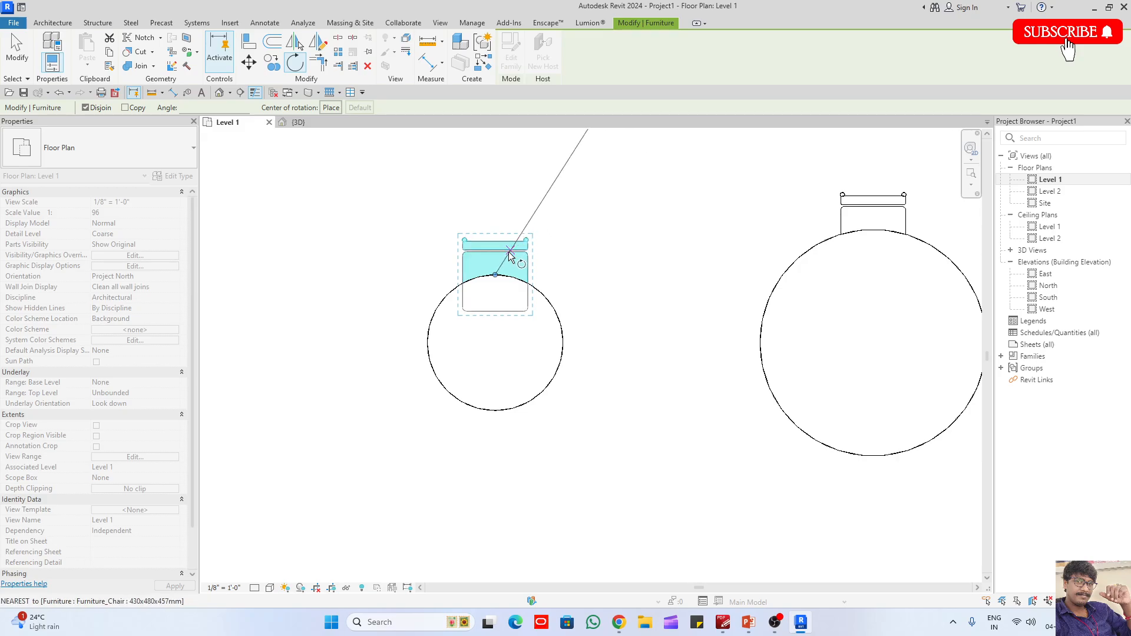
left_click(494, 275)
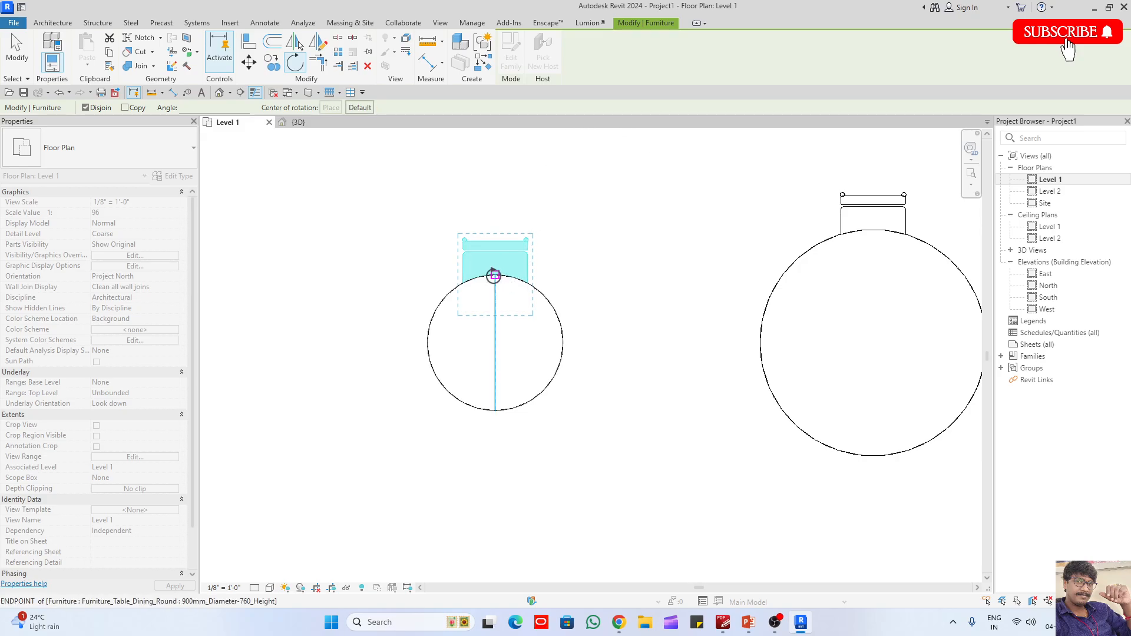
left_click(495, 342)
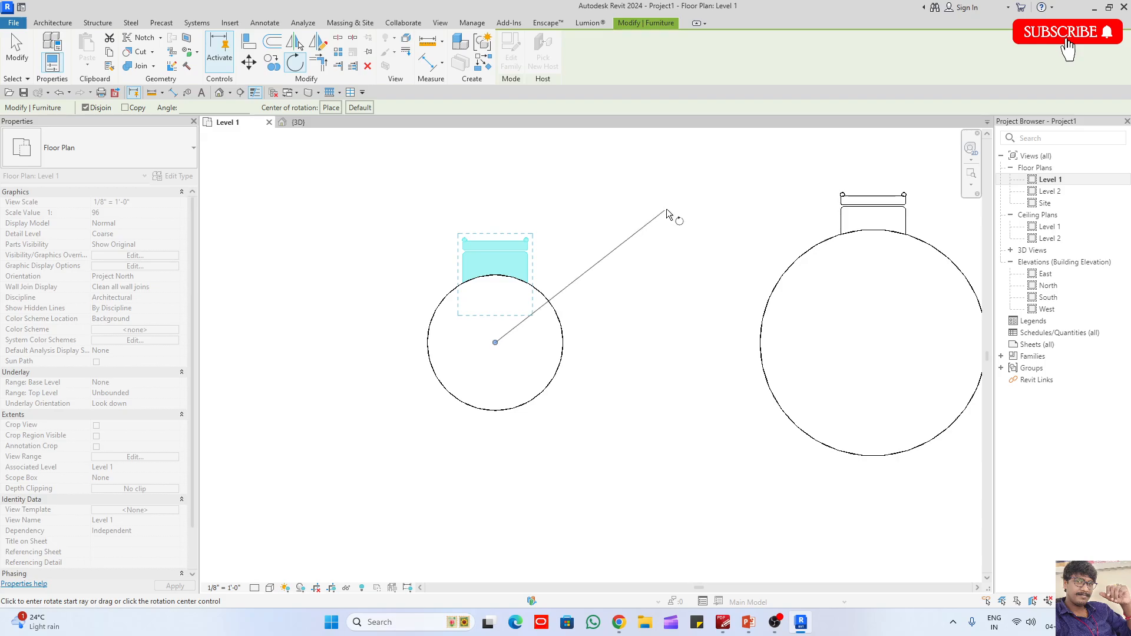
left_click(495, 343)
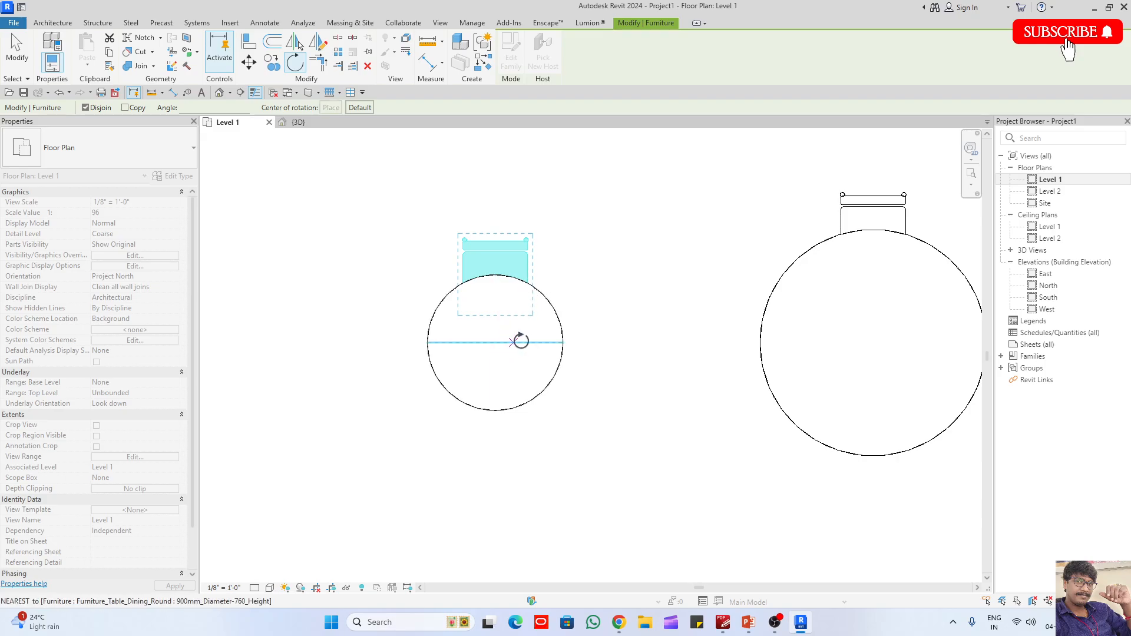
- Relocate the centre of rotation to free points outside the 900 mm table
left_click(670, 253)
left_click_drag(670, 252, 643, 373)
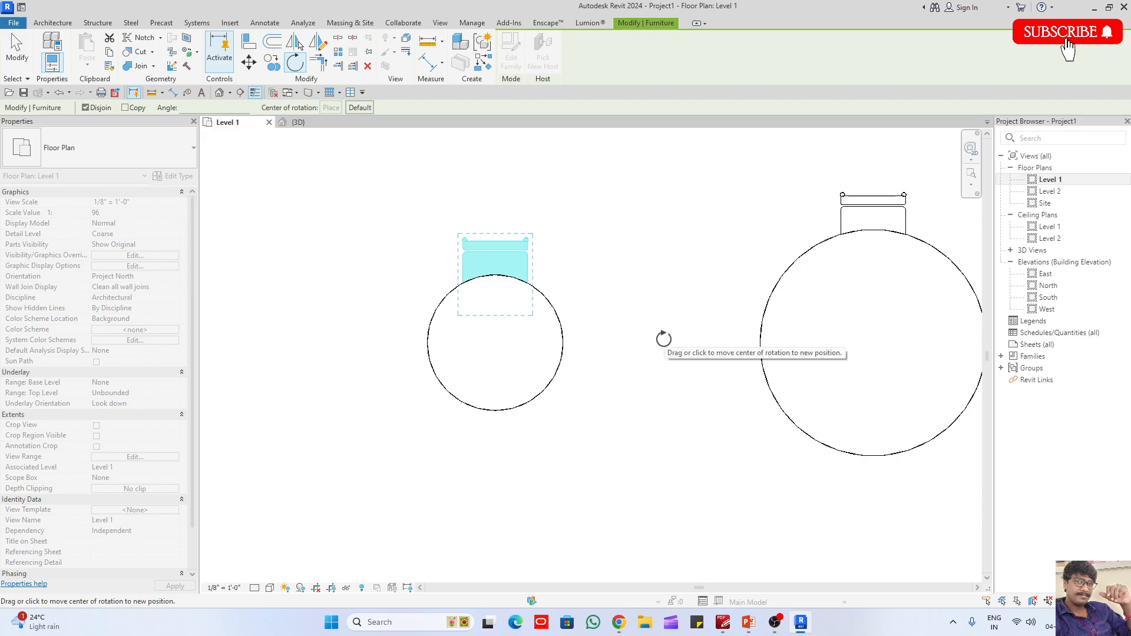
left_click(401, 325)
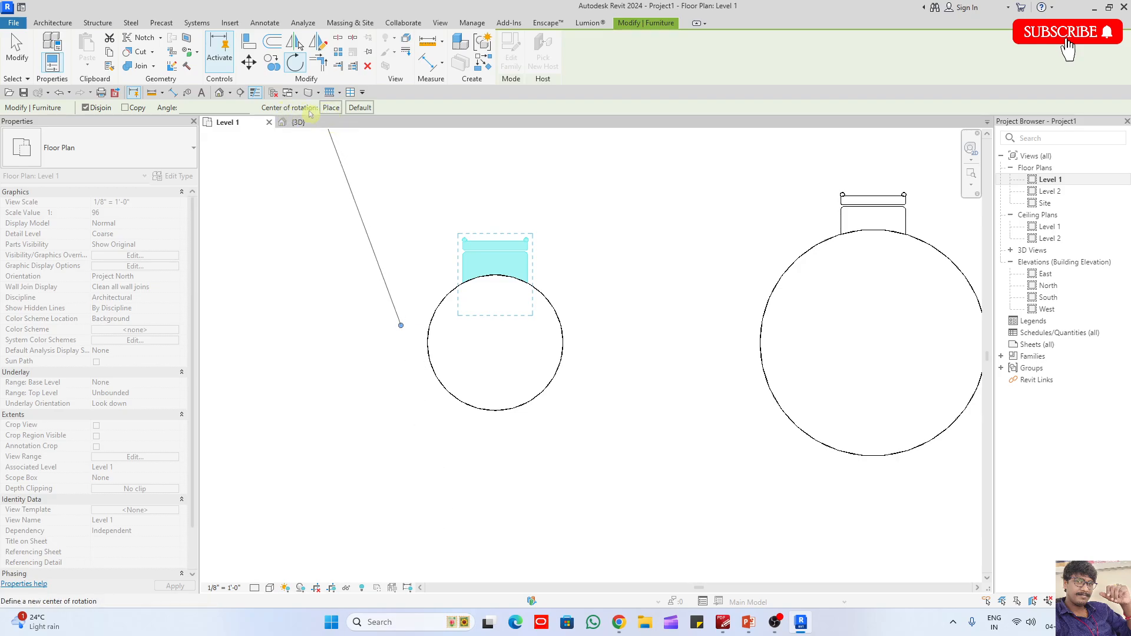
- Place the rotation centre at the 900 mm table's midpoint and rotate a copy of its upper chair by 120 degrees
left_click(330, 108)
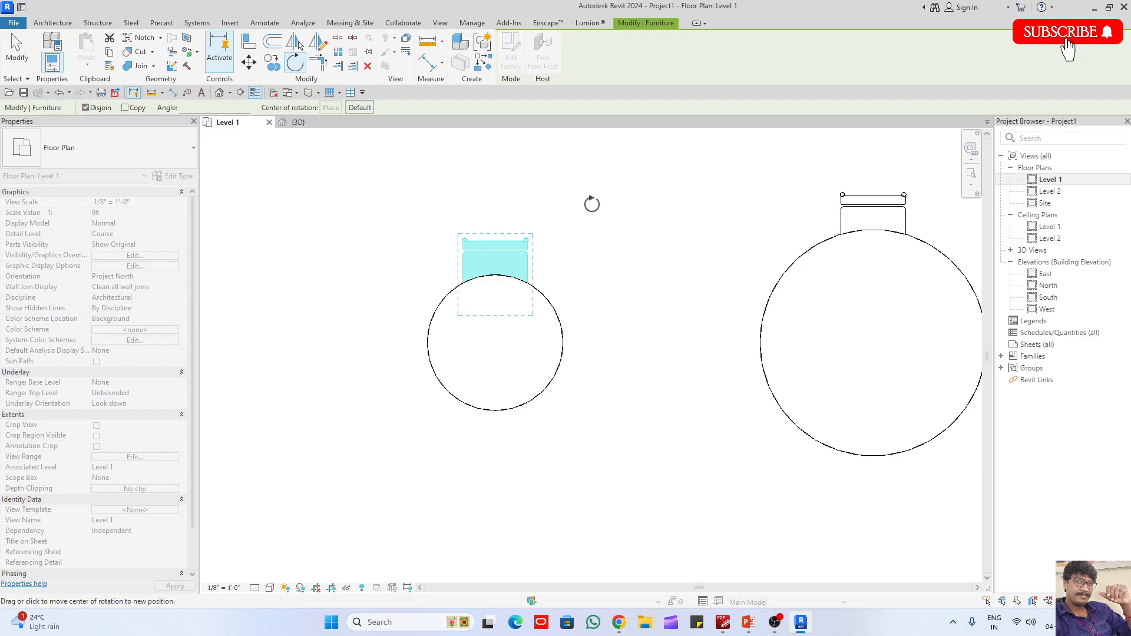
left_click(331, 107)
left_click(495, 343)
left_click(331, 107)
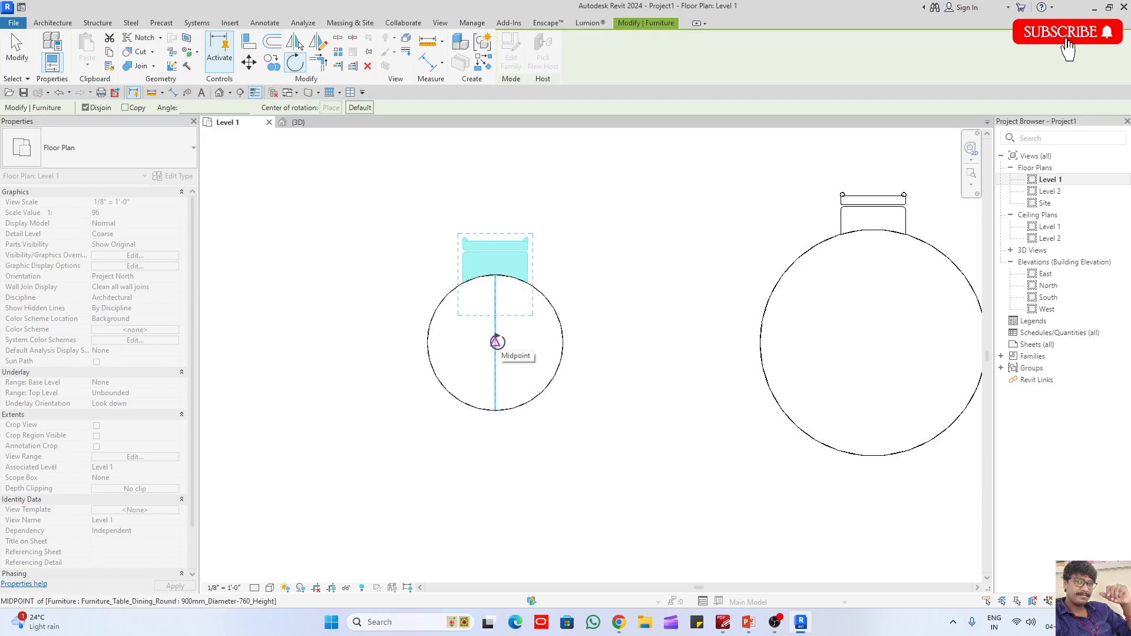
left_click(495, 342)
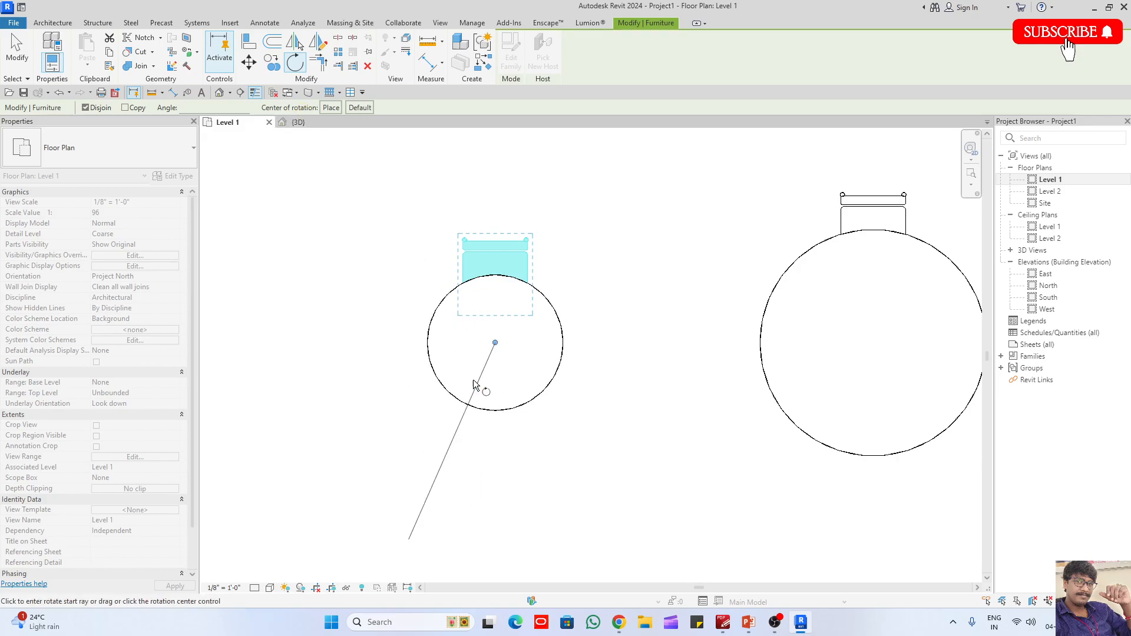
left_click(126, 108)
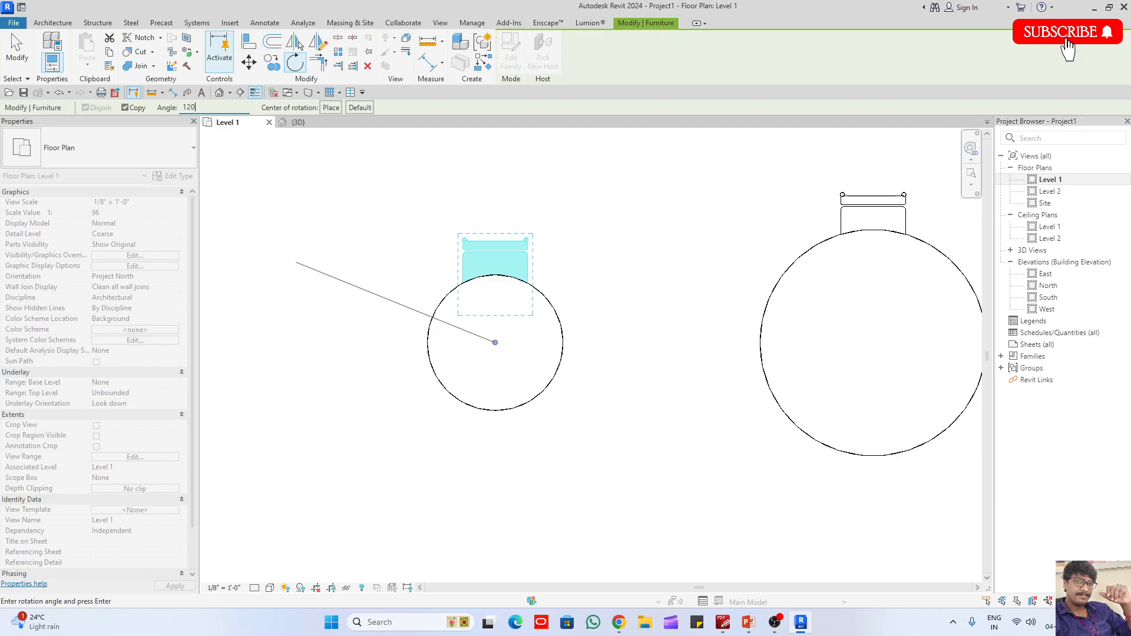
type("120")
key("Return")
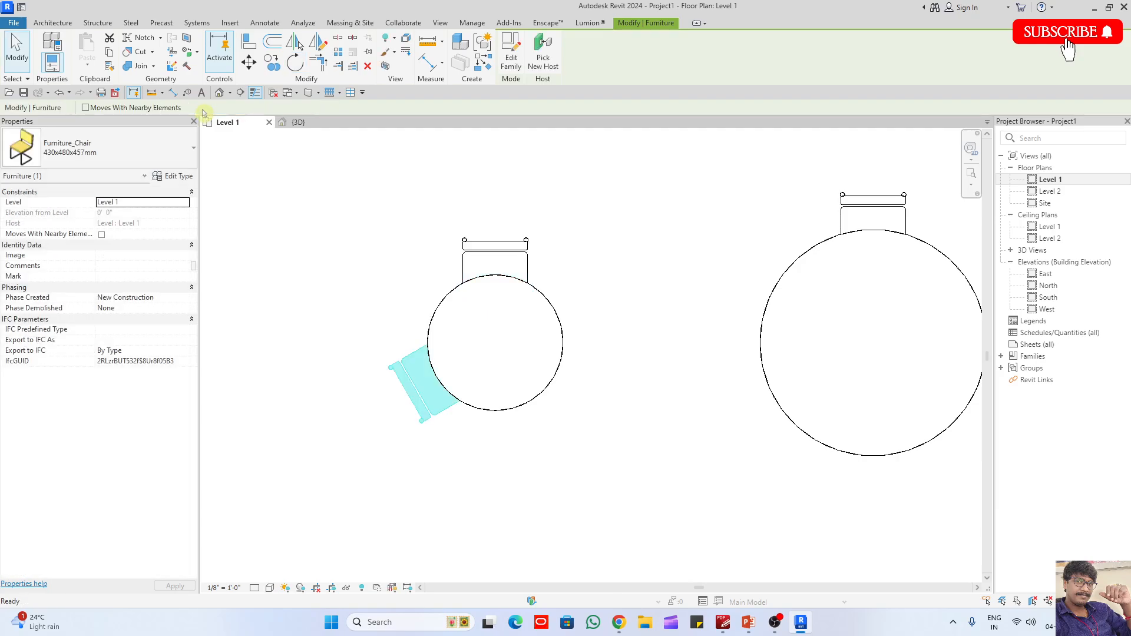
- Rotate a copy of the 900 mm table's lower-left chair by 120 degrees about the table's midpoint
left_click(321, 336)
left_click(417, 414)
left_click(294, 62)
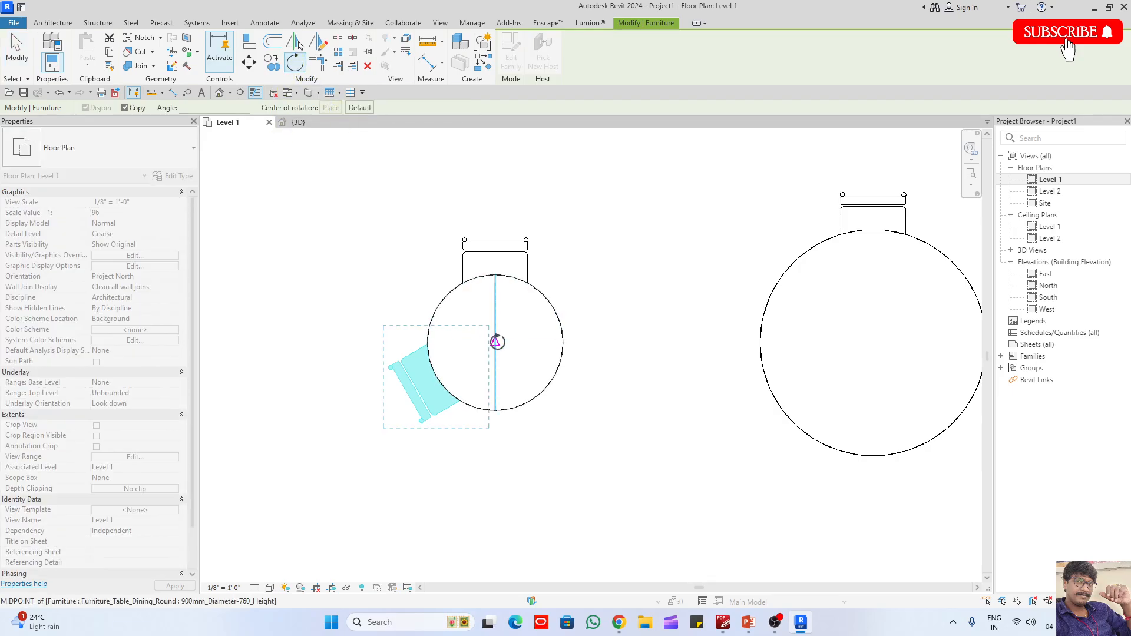
left_click_drag(498, 342, 495, 343)
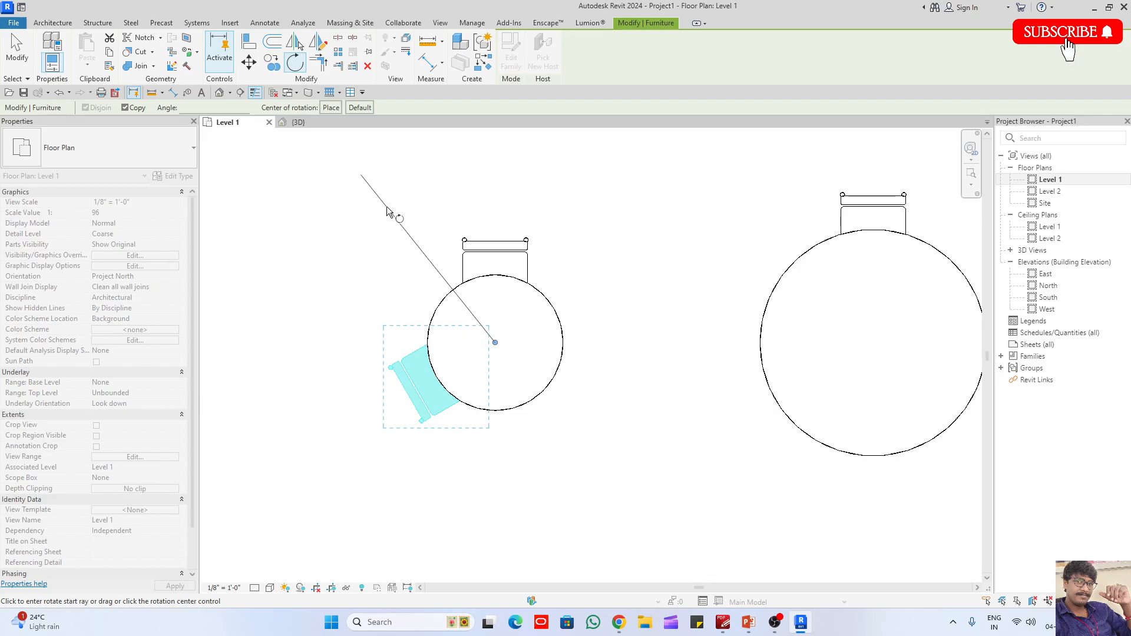
left_click(252, 175)
left_click(195, 109)
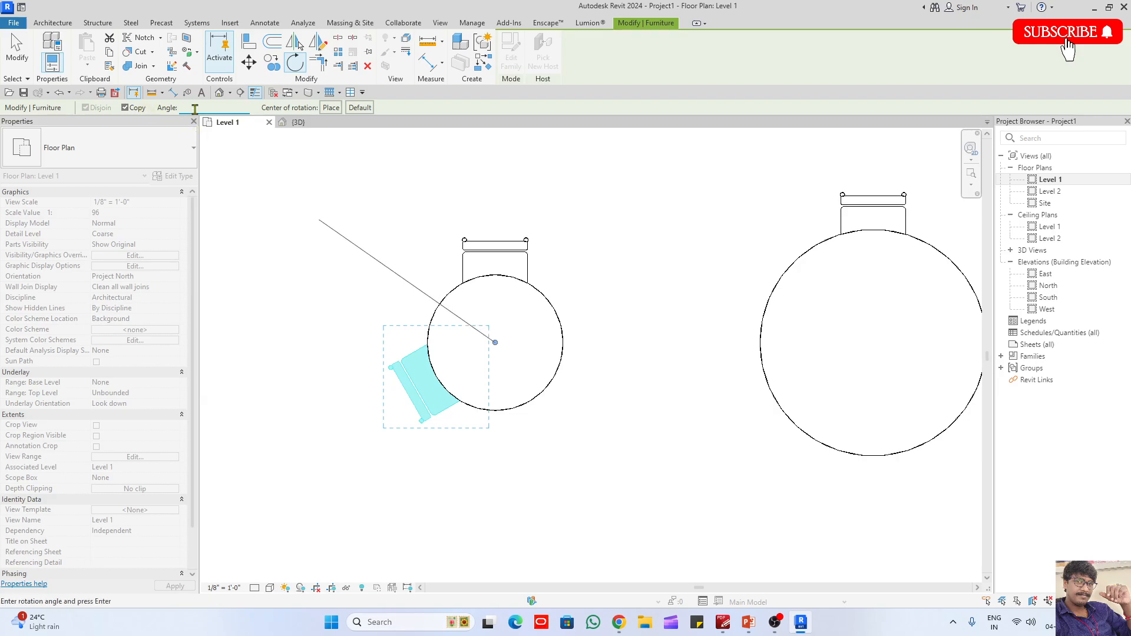
type("120")
key("Return")
key("Escape")
- Start a rotated copy of the 1500 mm table's chair with the centre of rotation at the table's midpoint
scroll(402, 358, "down", 3)
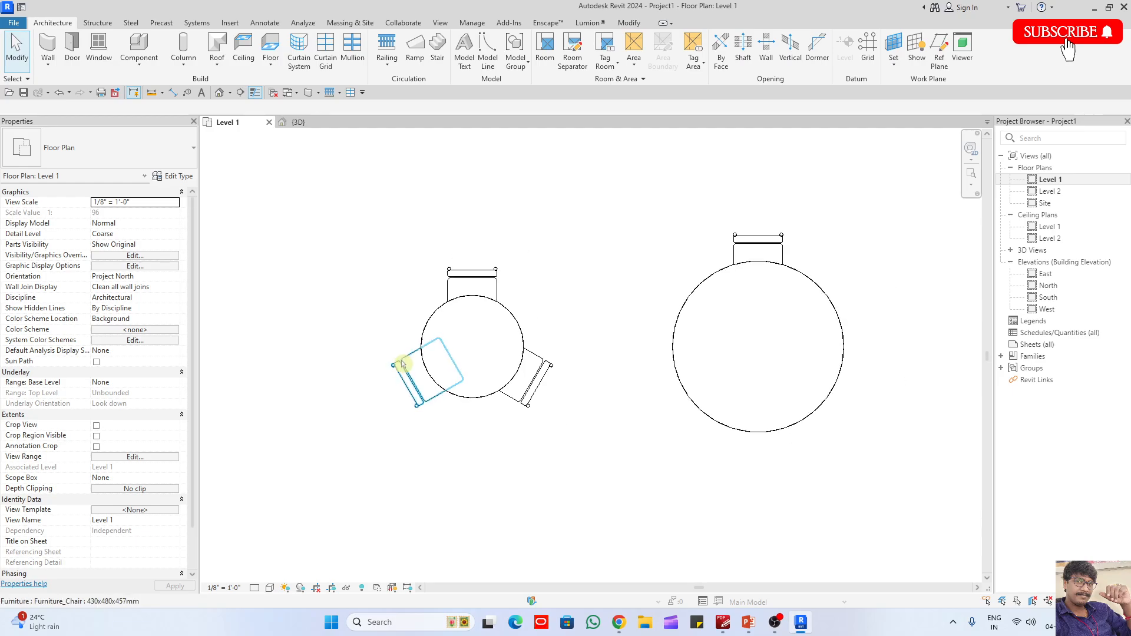
middle_click_drag(576, 407, 446, 389)
scroll(663, 356, "up", 2)
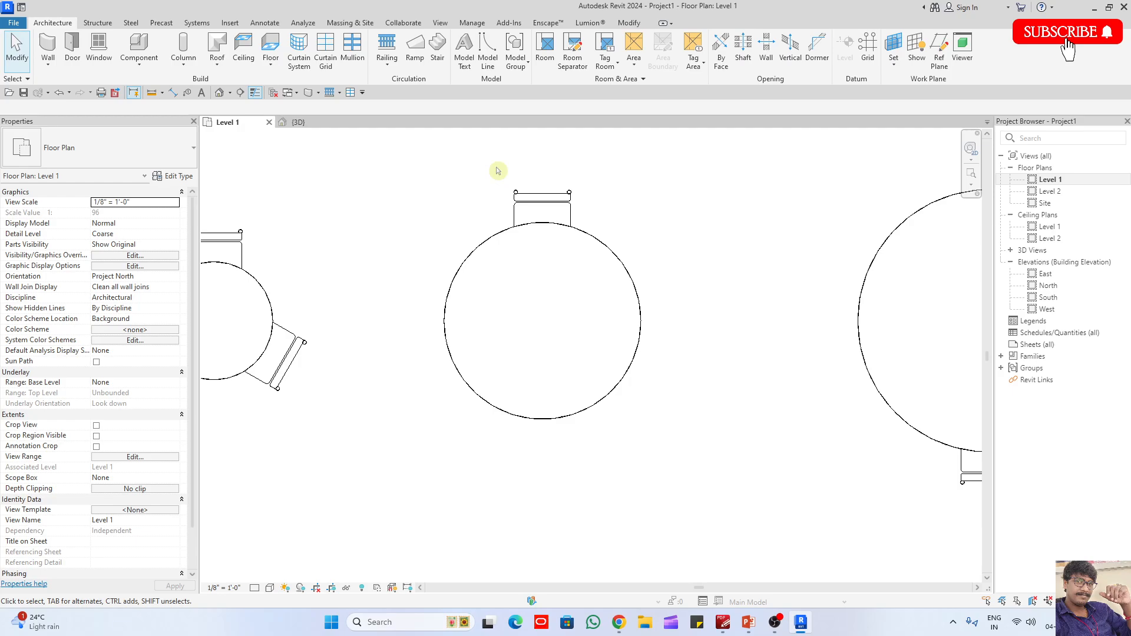
left_click_drag(482, 156, 592, 308)
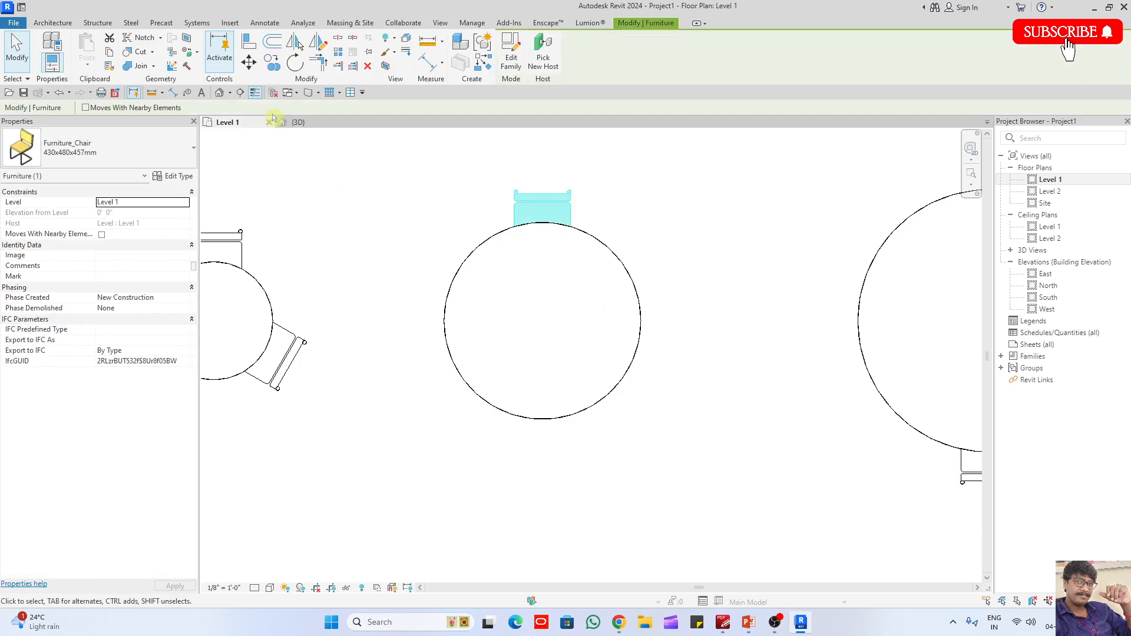
left_click(294, 65)
left_click(325, 112)
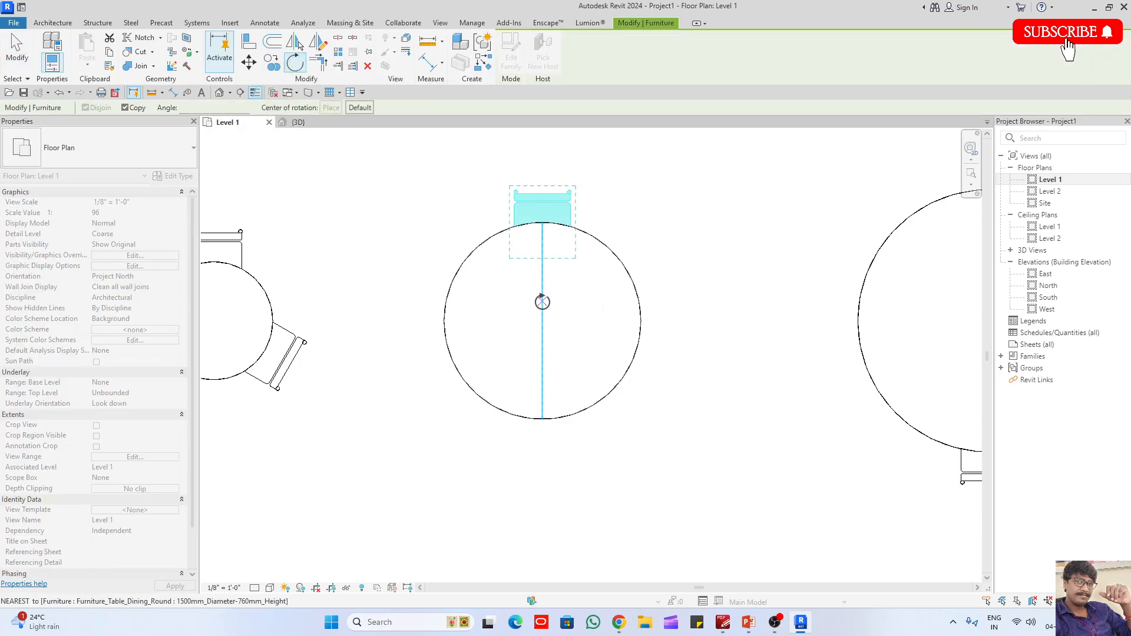
left_click(542, 321)
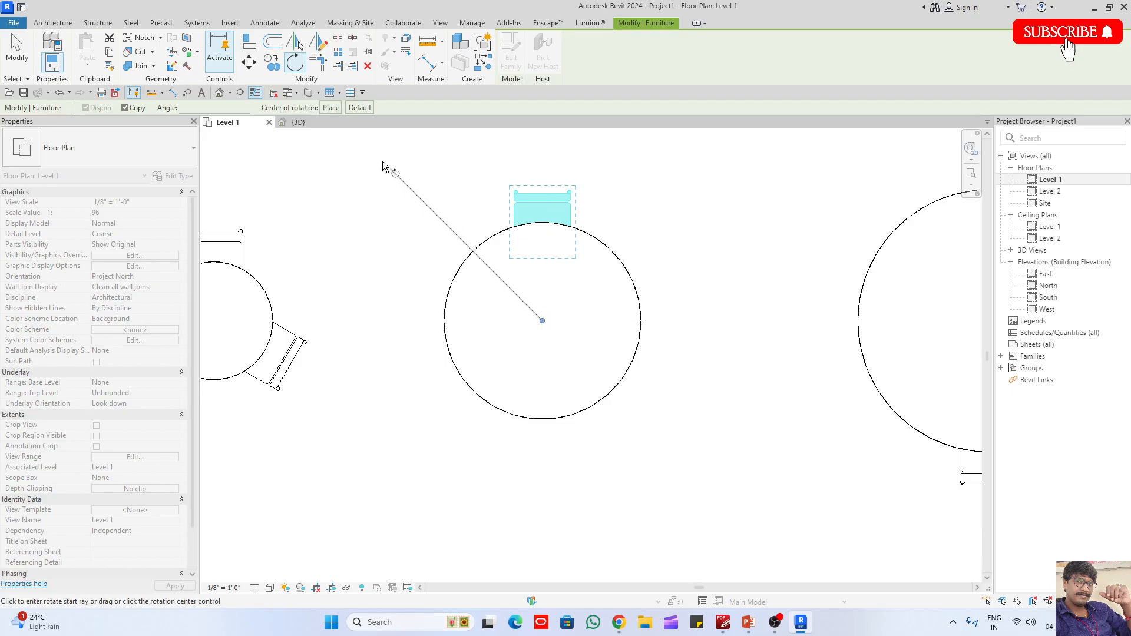
- Reset the centre of rotation to its default position and place it back at the 1500 mm table's midpoint
left_click(360, 108)
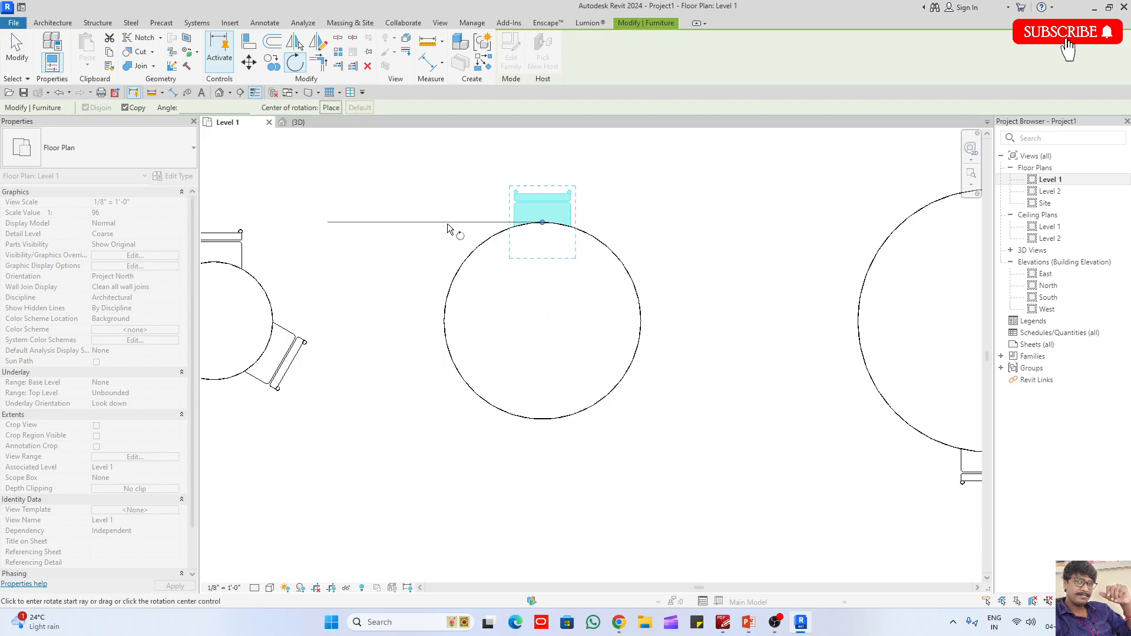
left_click(331, 108)
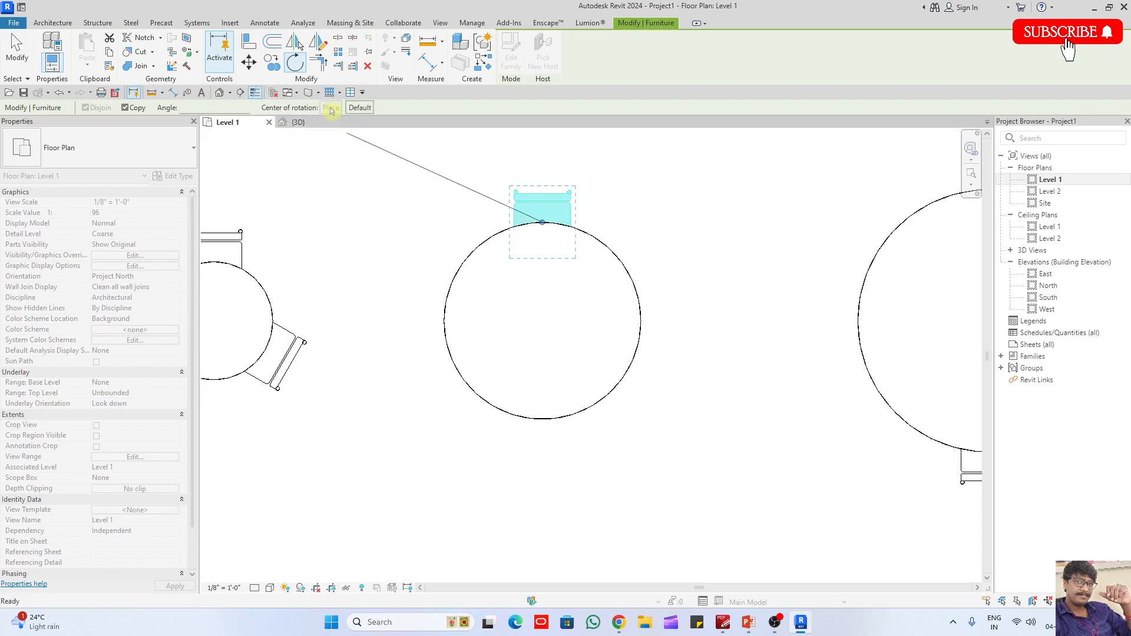
left_click(542, 320)
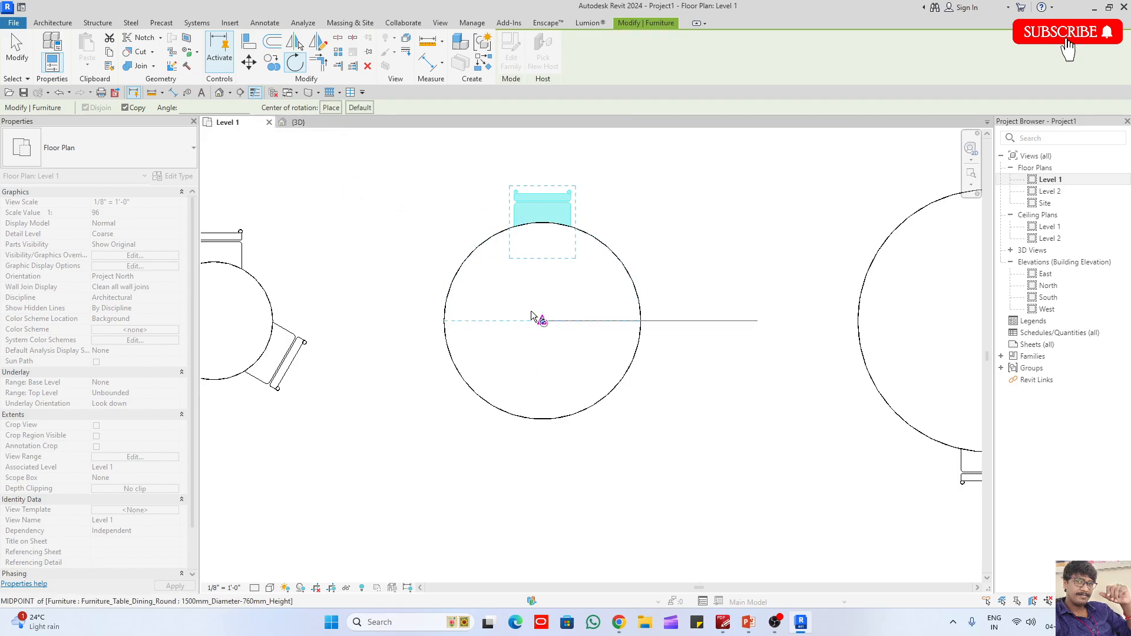
- Set the rotation angle to 30 degrees to create the copied chair at the 1500 mm table
left_click(202, 108)
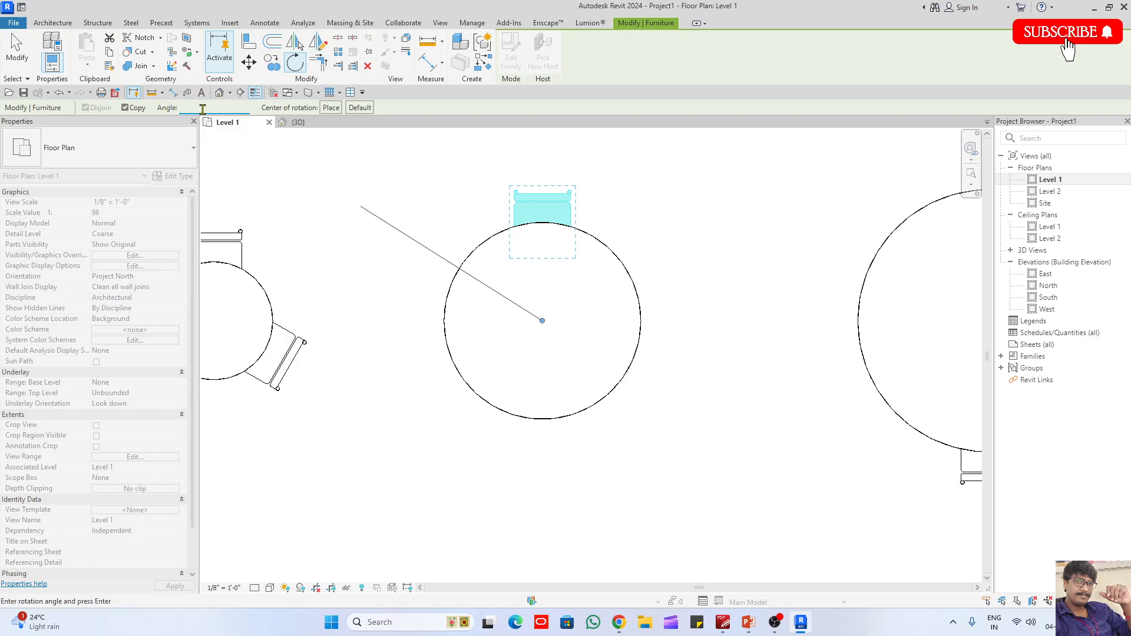
type("30")
key("Return")
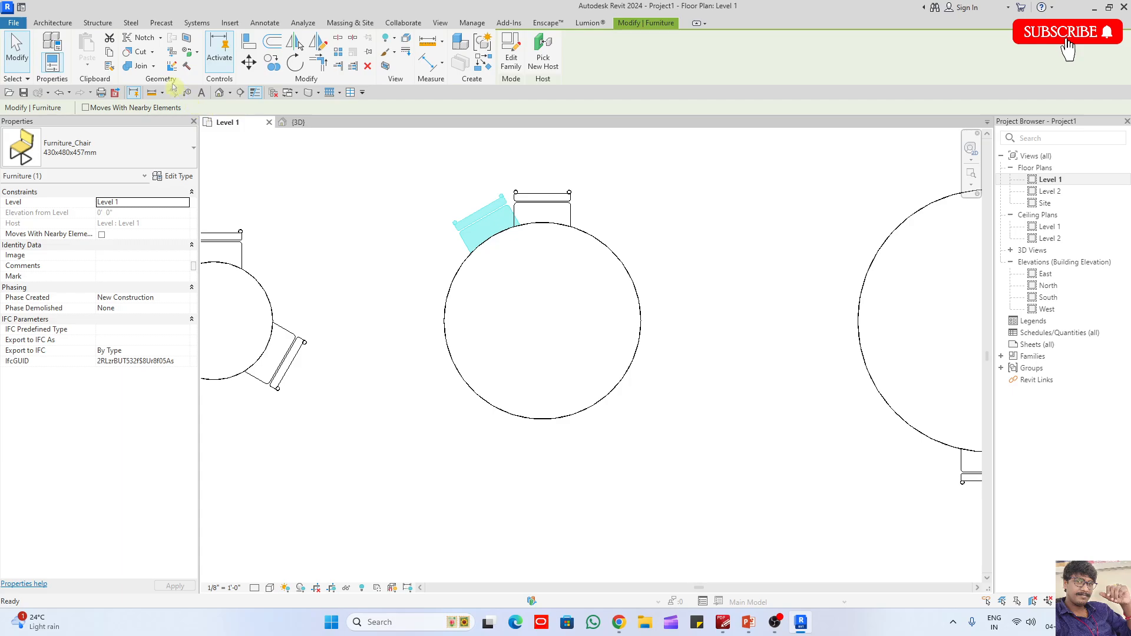
- Rotate a copy of the 1500 mm table's top chair by 45 degrees about the table's centre
left_click(543, 211)
left_click(294, 63)
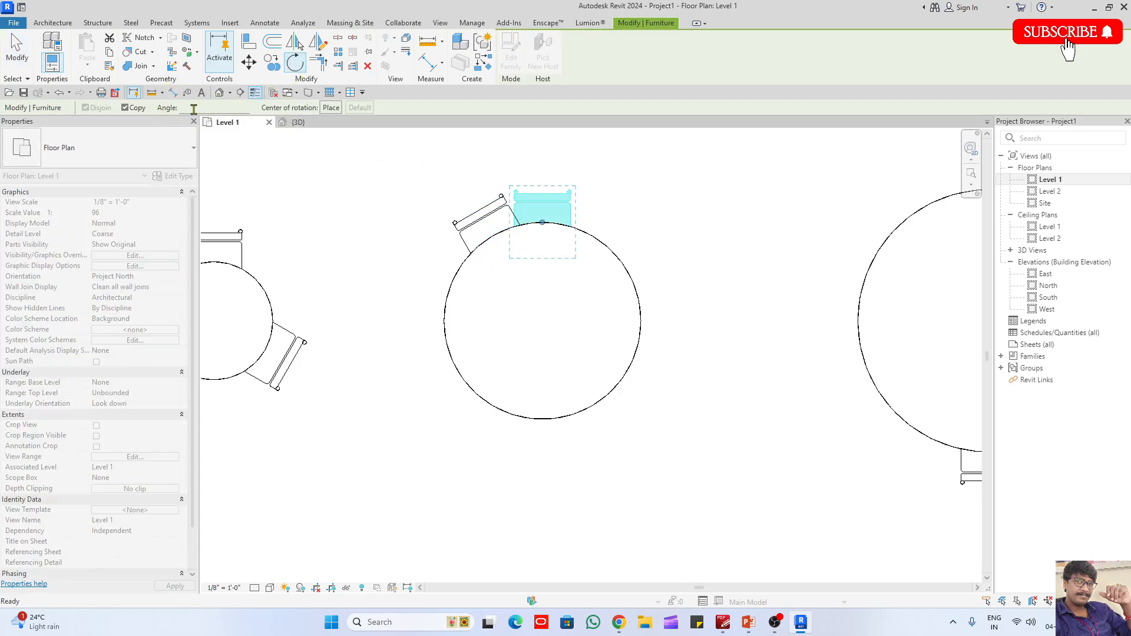
left_click(324, 108)
left_click(542, 320)
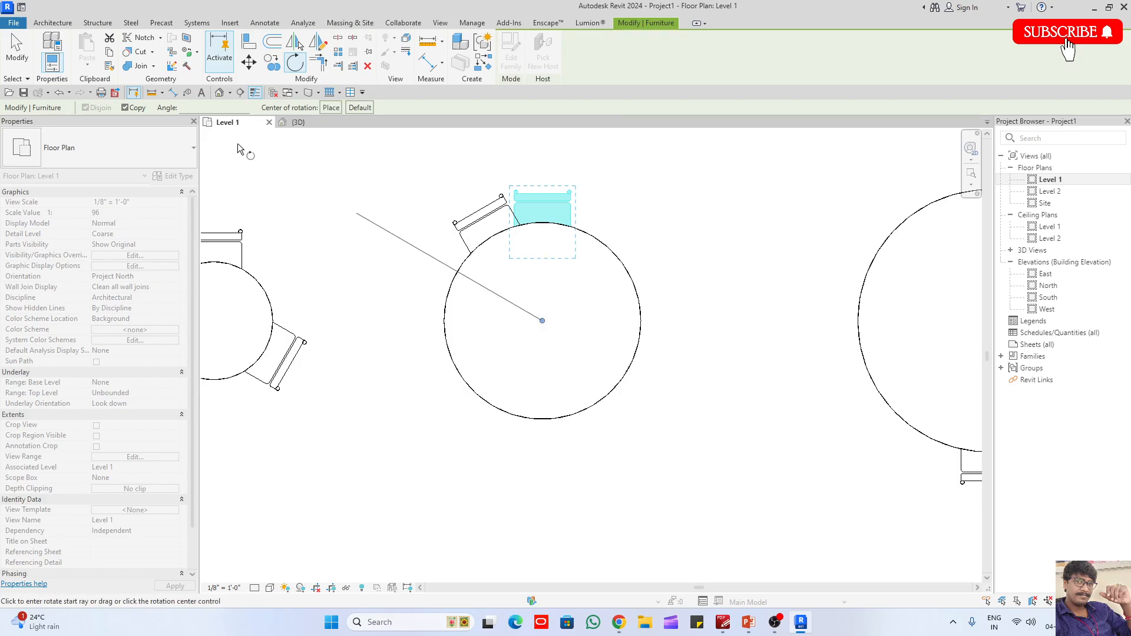
left_click(220, 107)
type("45")
key("Return")
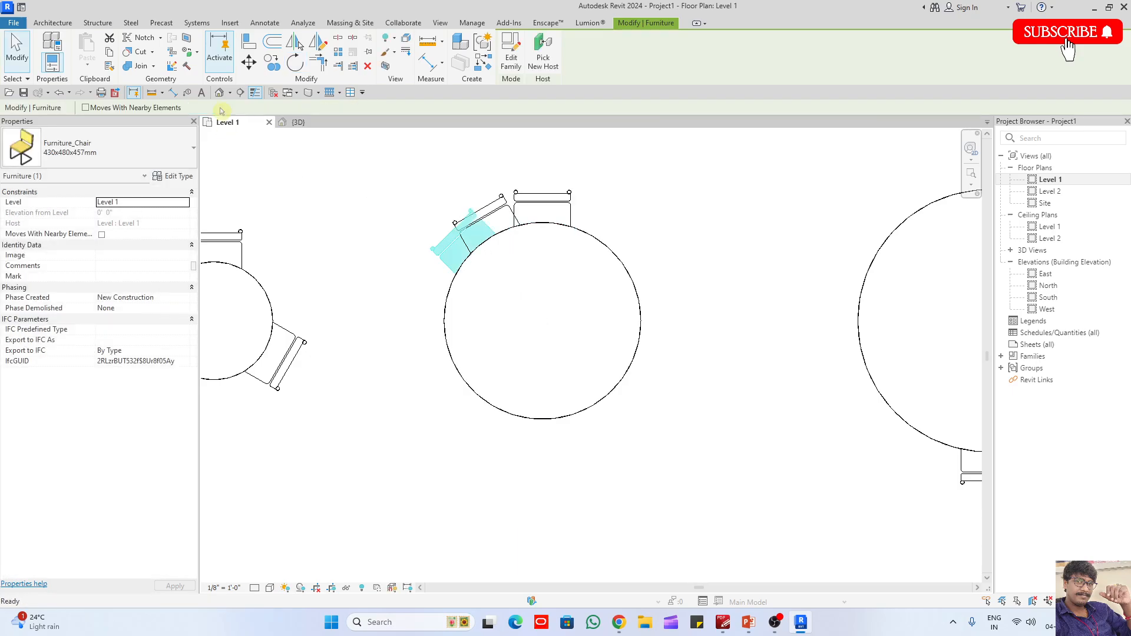
- Delete the chair copied at 30 degrees that overlaps the new one at the 1500 mm table
left_click(442, 139)
left_click_drag(480, 237, 502, 210)
key("Delete")
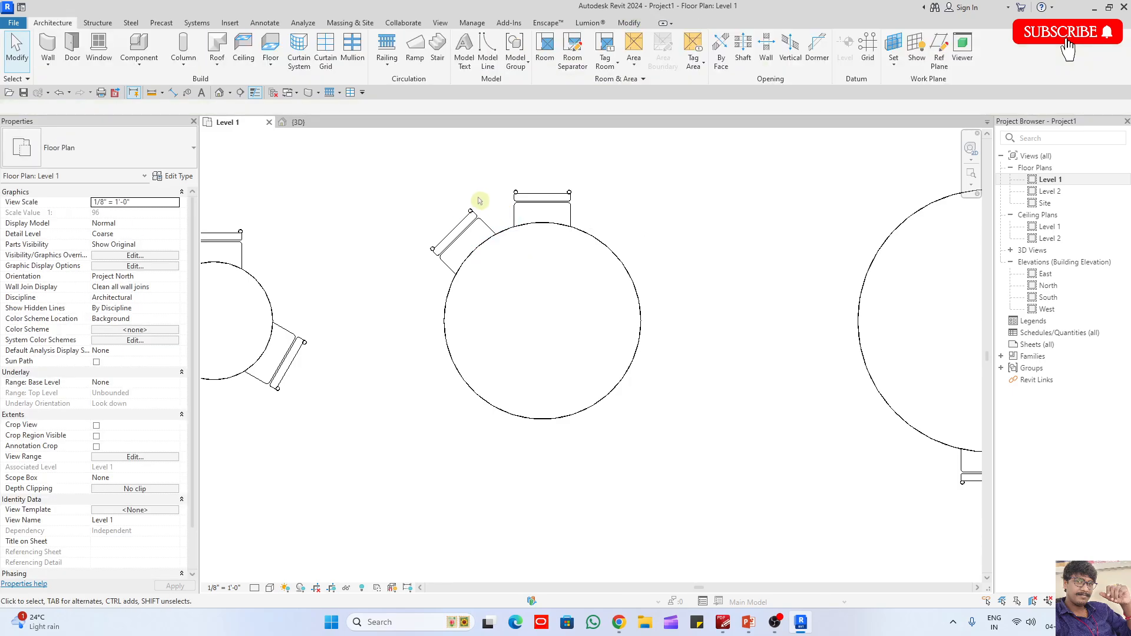
- Rotate a copy of the 1500 mm table's upper-left chair by 45 degrees about the table's centre
left_click(472, 213)
left_click(294, 65)
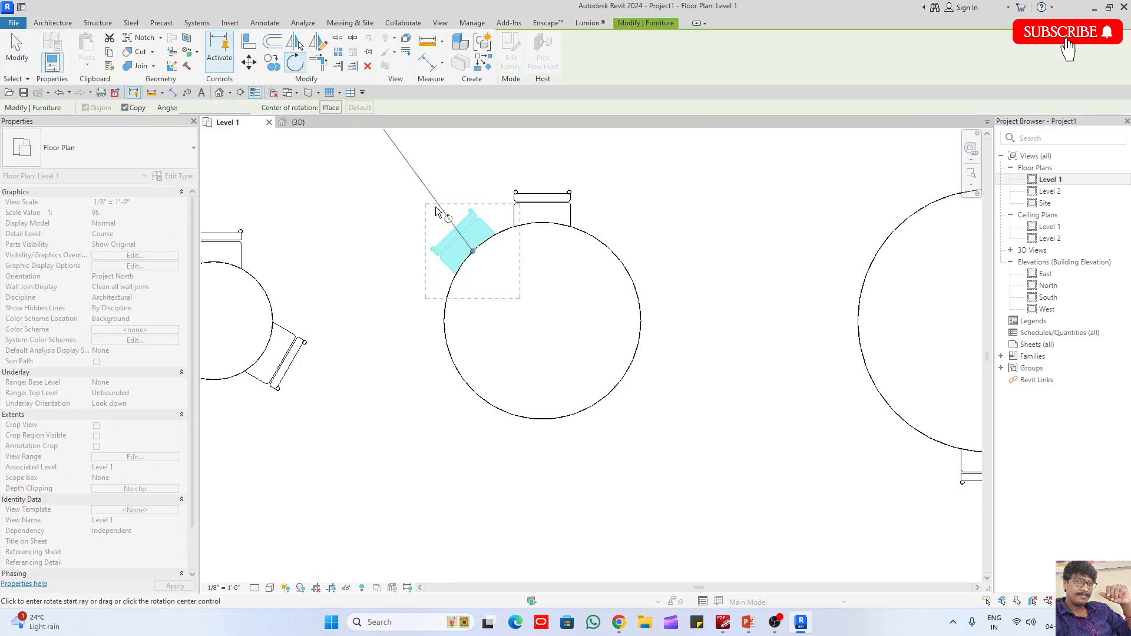
left_click_drag(472, 252, 543, 321)
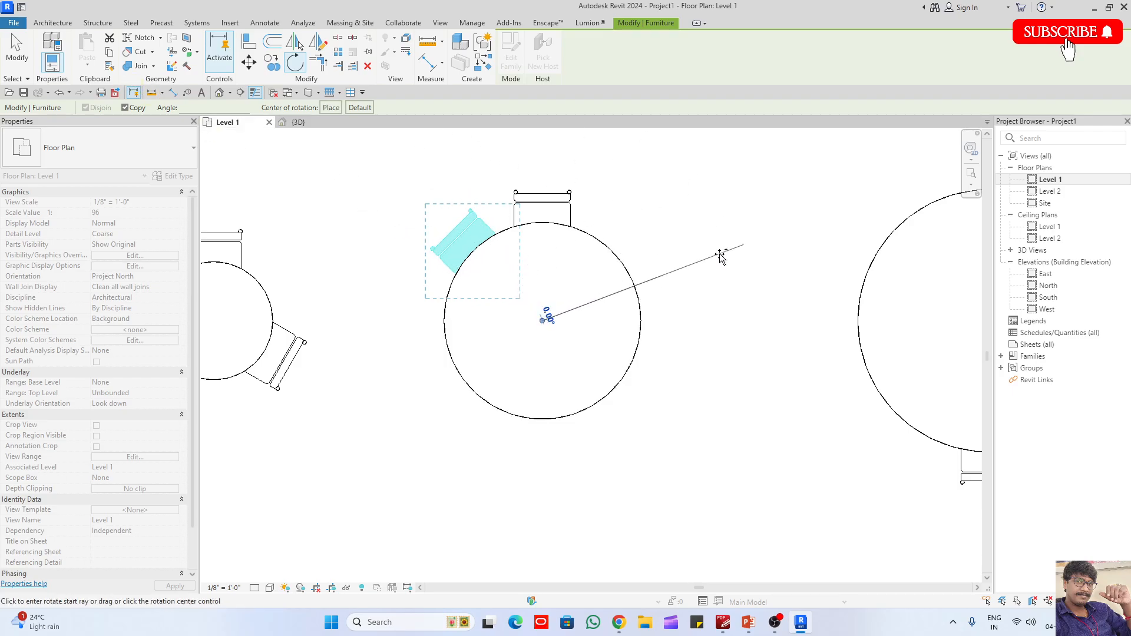
left_click(722, 252)
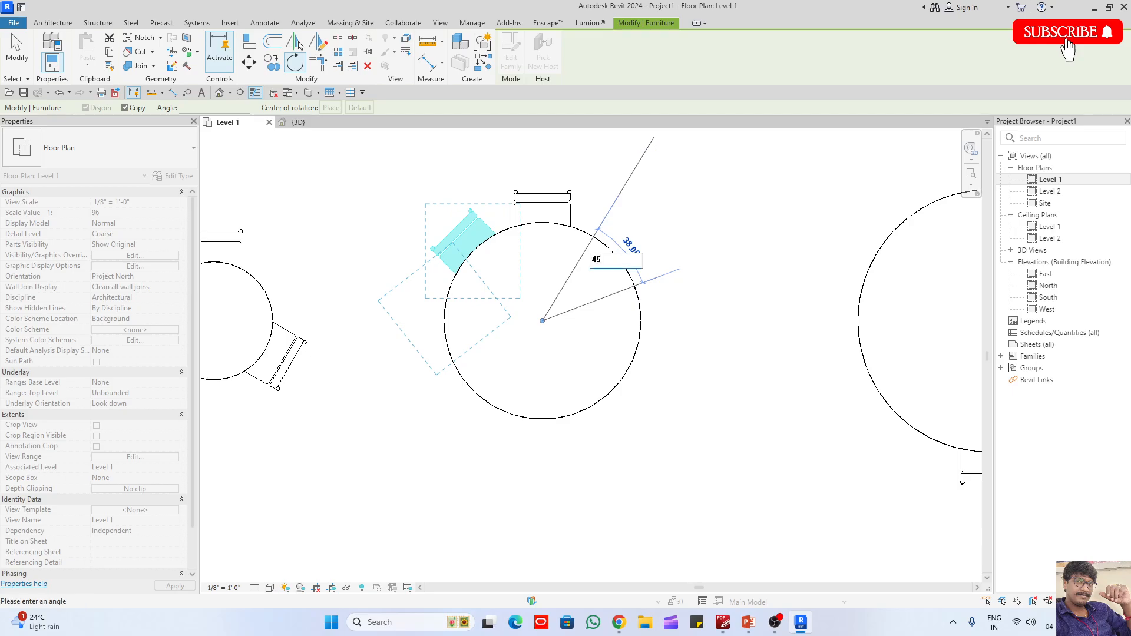
left_click(649, 154)
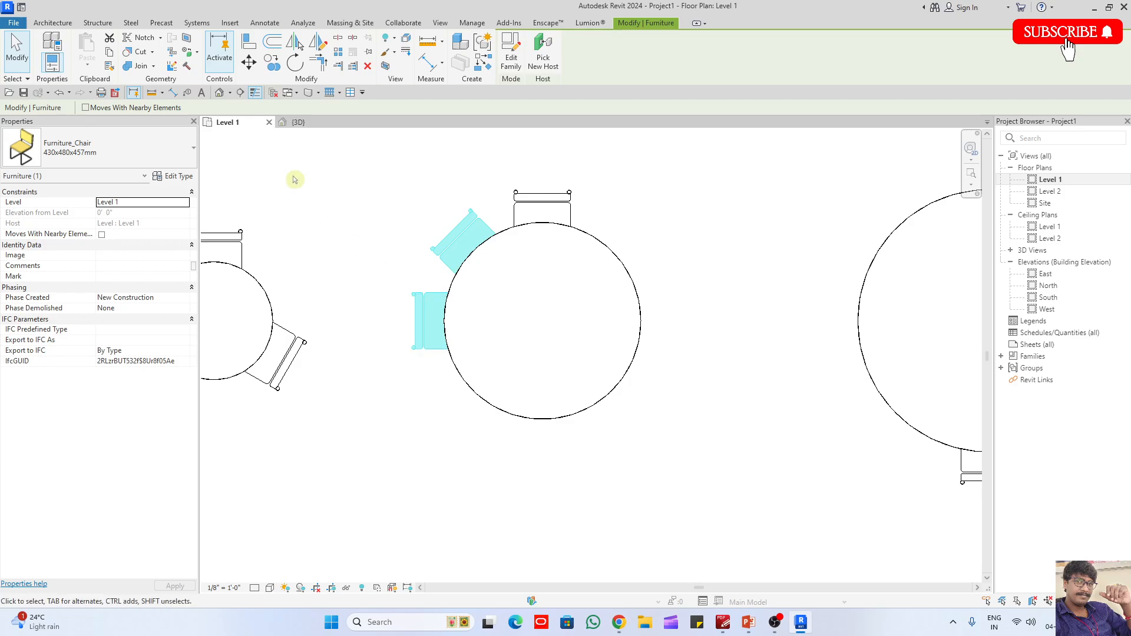
- Rotate a copy of the 1500 mm table's left chair about the table's centre to the side opposite the top chair
left_click(296, 62)
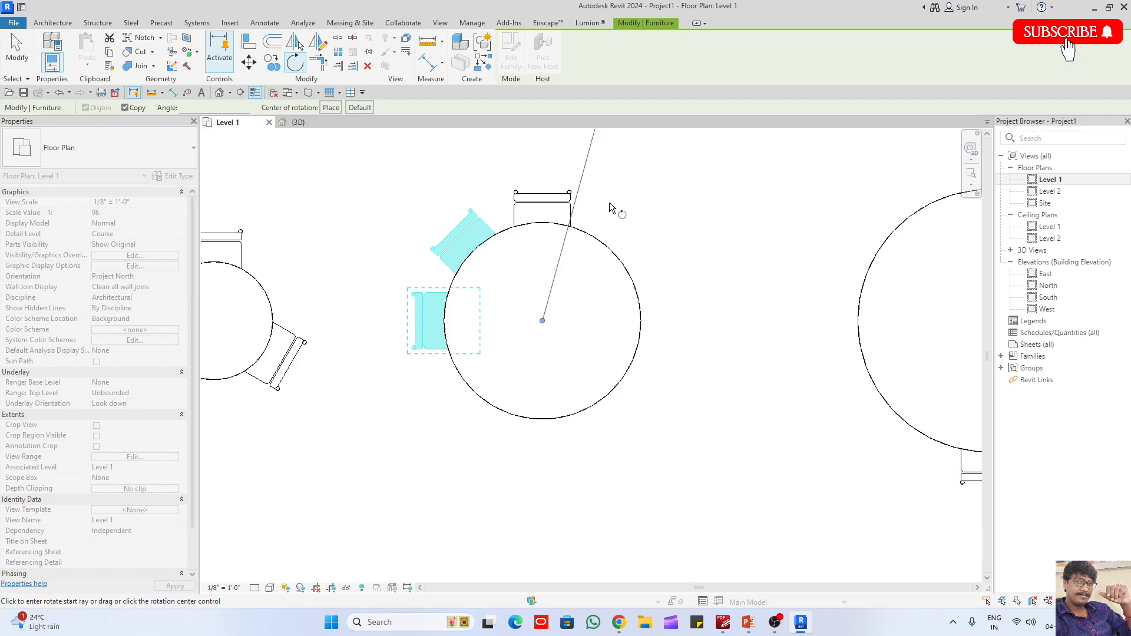
left_click(746, 304)
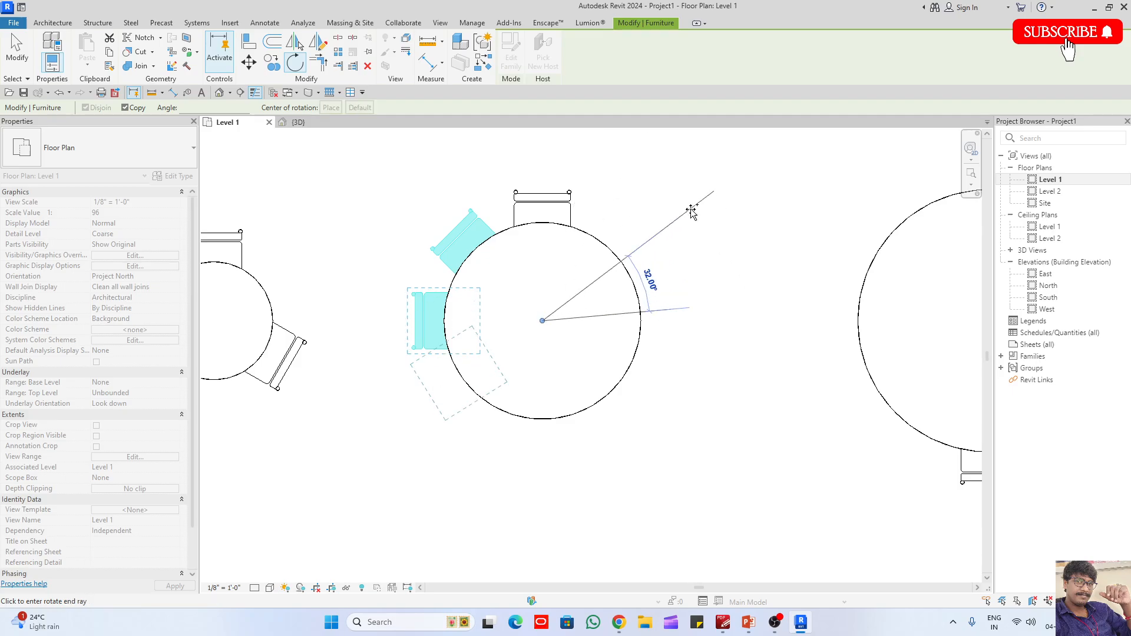
left_click(644, 172)
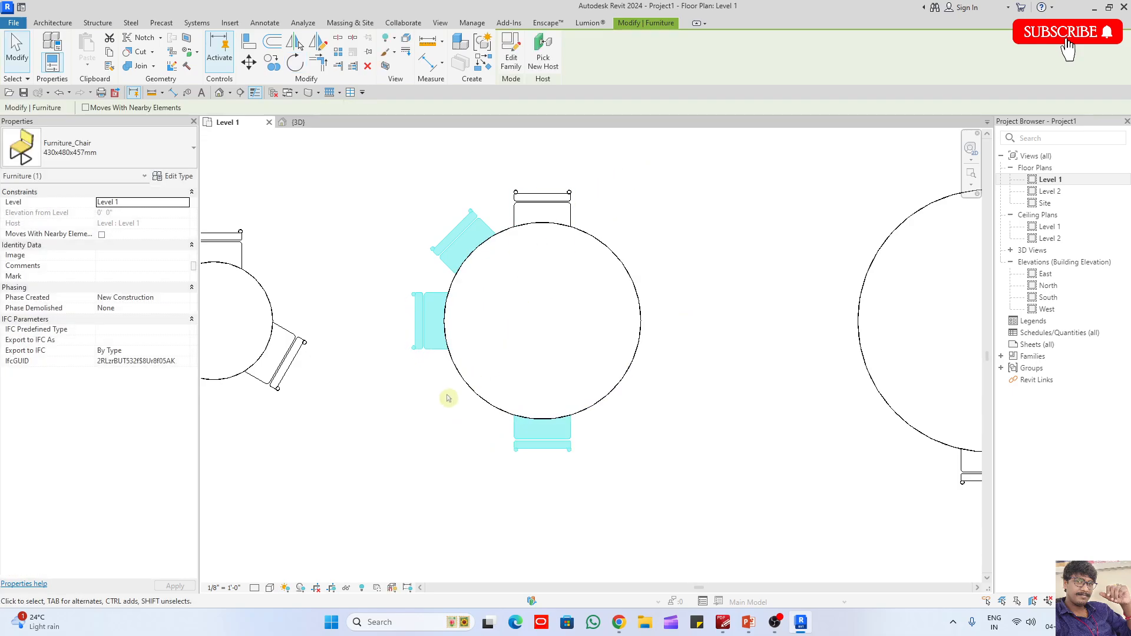
left_click(436, 361)
- Mirror a copy of the upper-left chair across a horizontal axis drawn through the 1500 mm table's centre
scroll(427, 358, "down", 2)
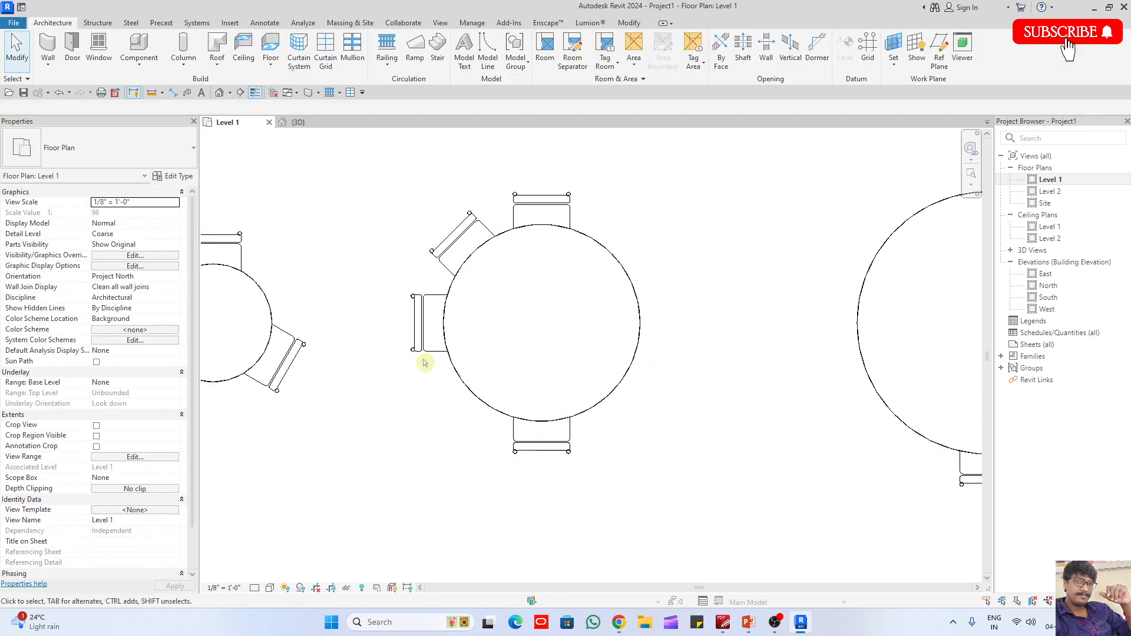
left_click(438, 294)
key("m")
key("m")
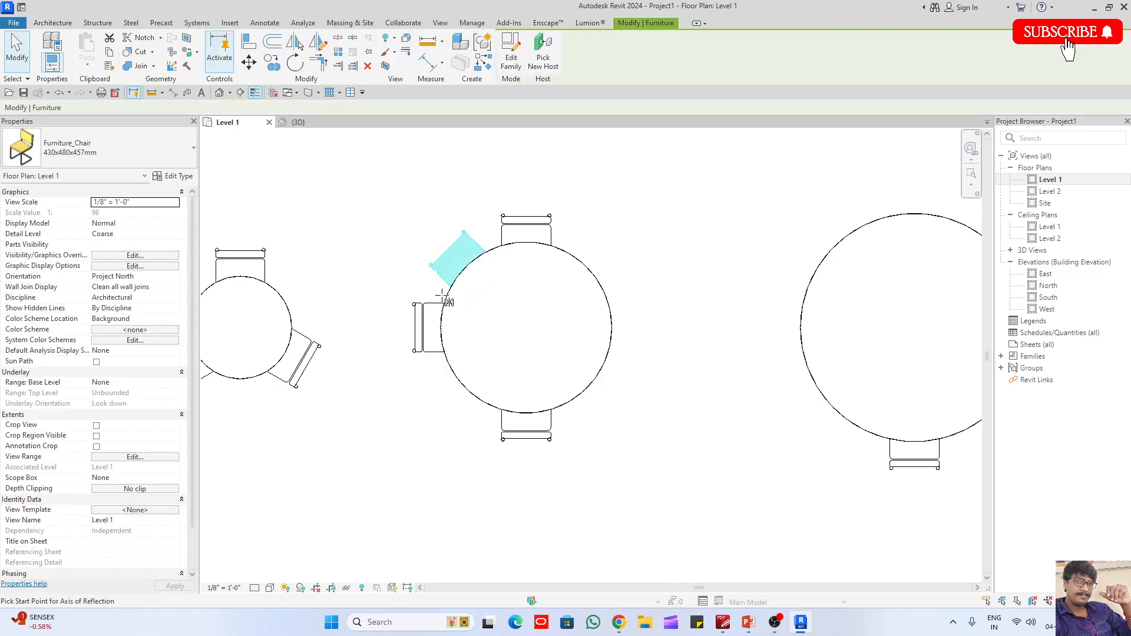
left_click(490, 329)
left_click(433, 447)
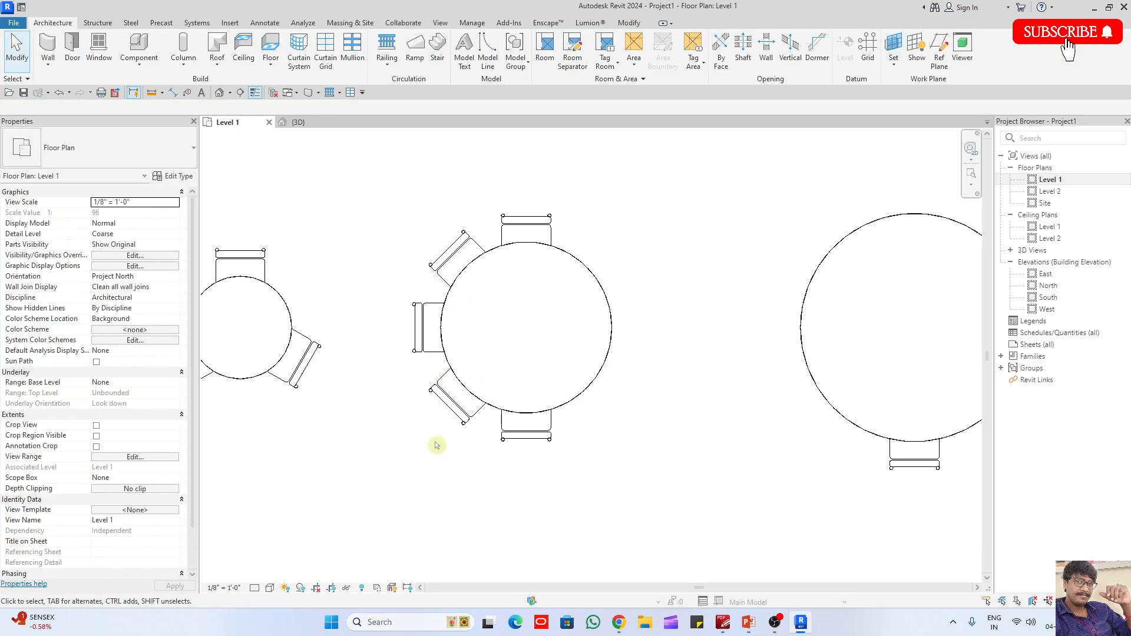
- Mirror copies of the three left-hand chairs across a vertical axis drawn through the 1500 mm table's centre
left_click(456, 407)
left_click(457, 258, "ctrl")
left_click(417, 345, "ctrl")
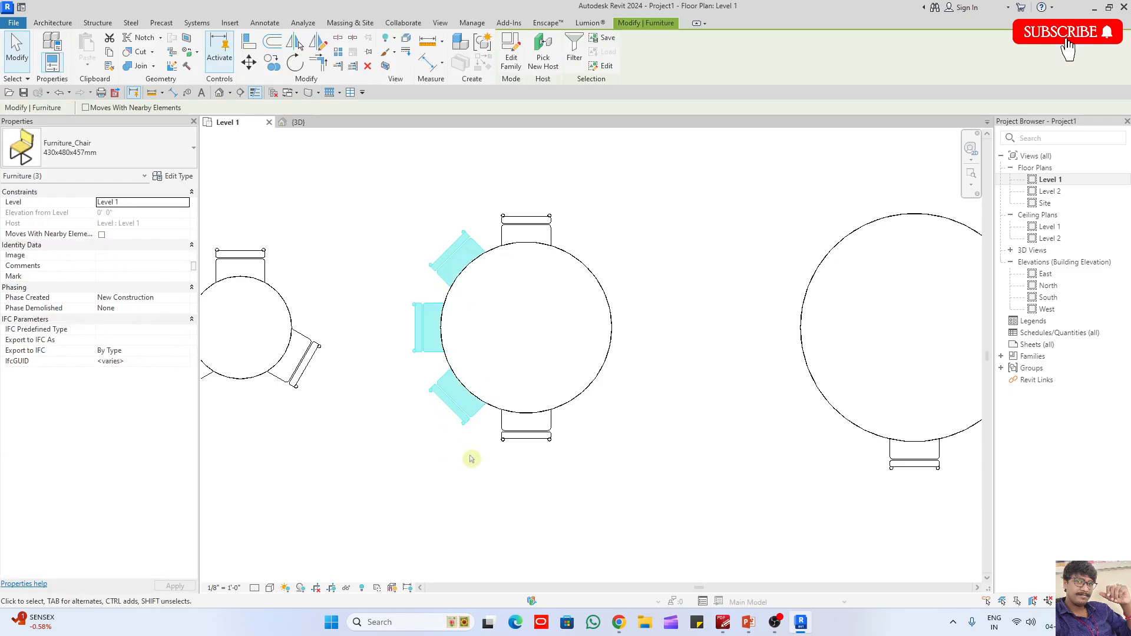
key("d")
key("m")
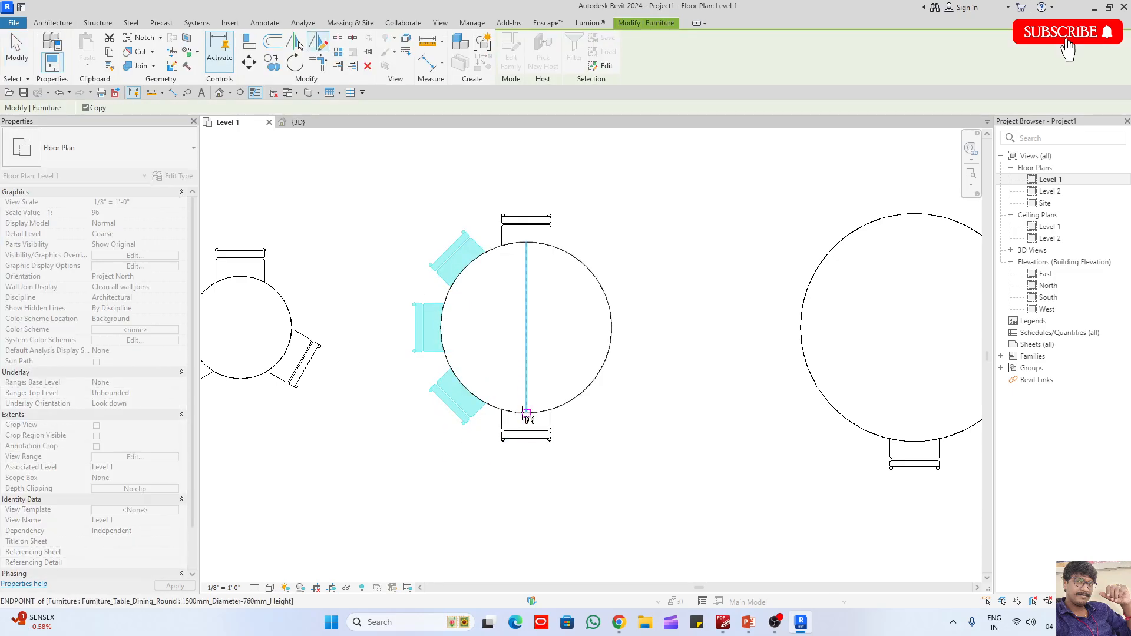
left_click(527, 413)
left_click(526, 463)
left_click(610, 459)
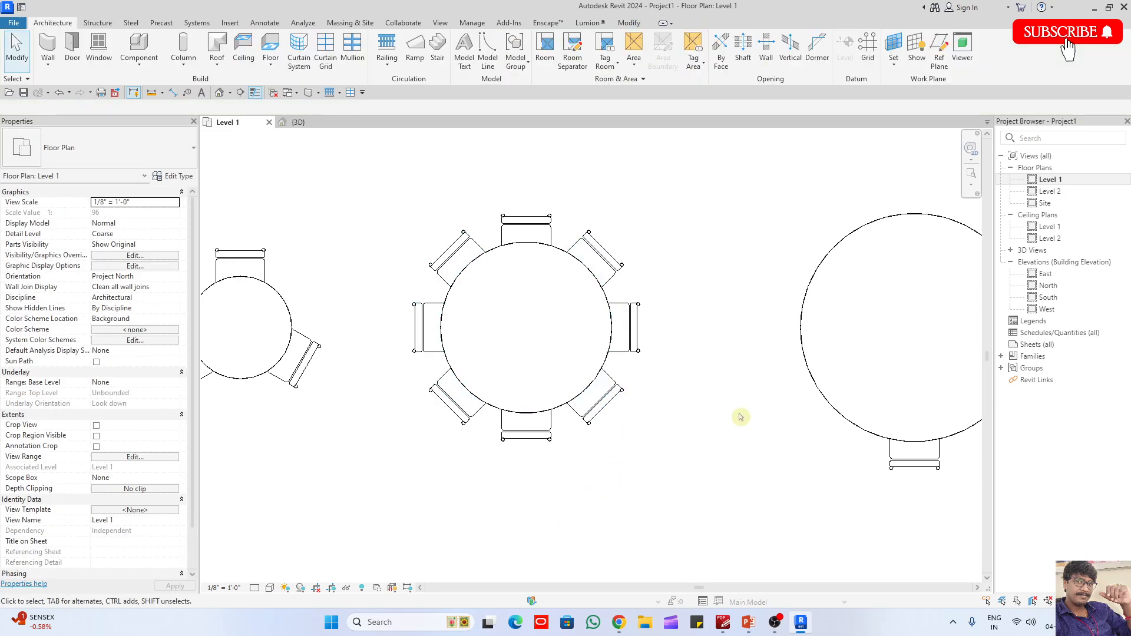
- Rotate a copy of the largest table's bottom chair about the table's centre to its right side
middle_click_drag(741, 418, 445, 418)
left_click(613, 475)
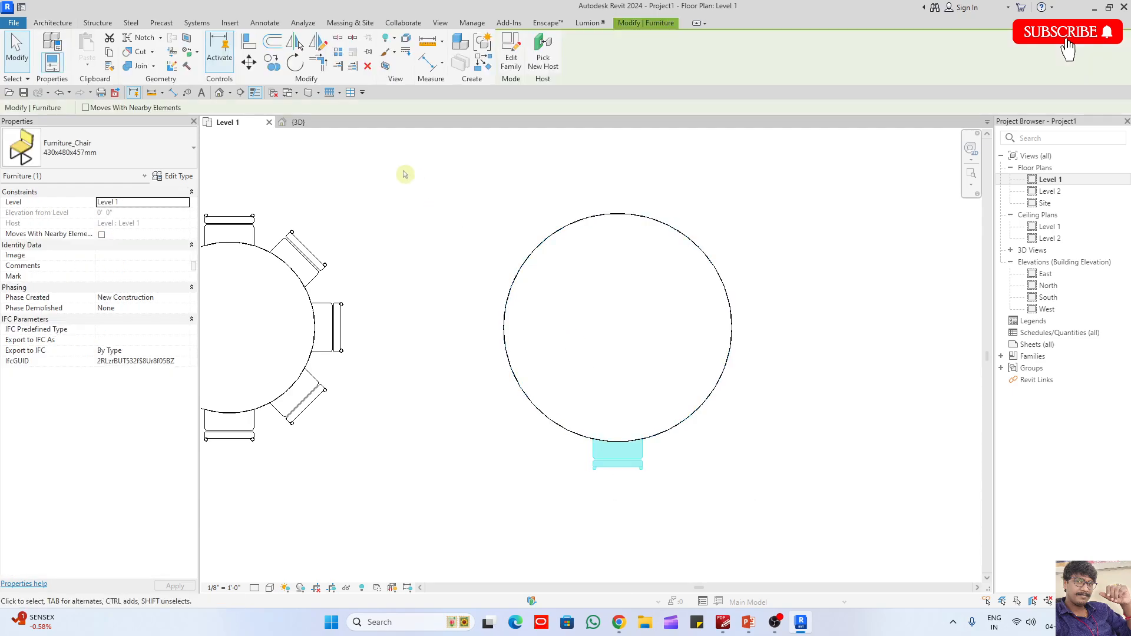
left_click(294, 63)
left_click(330, 108)
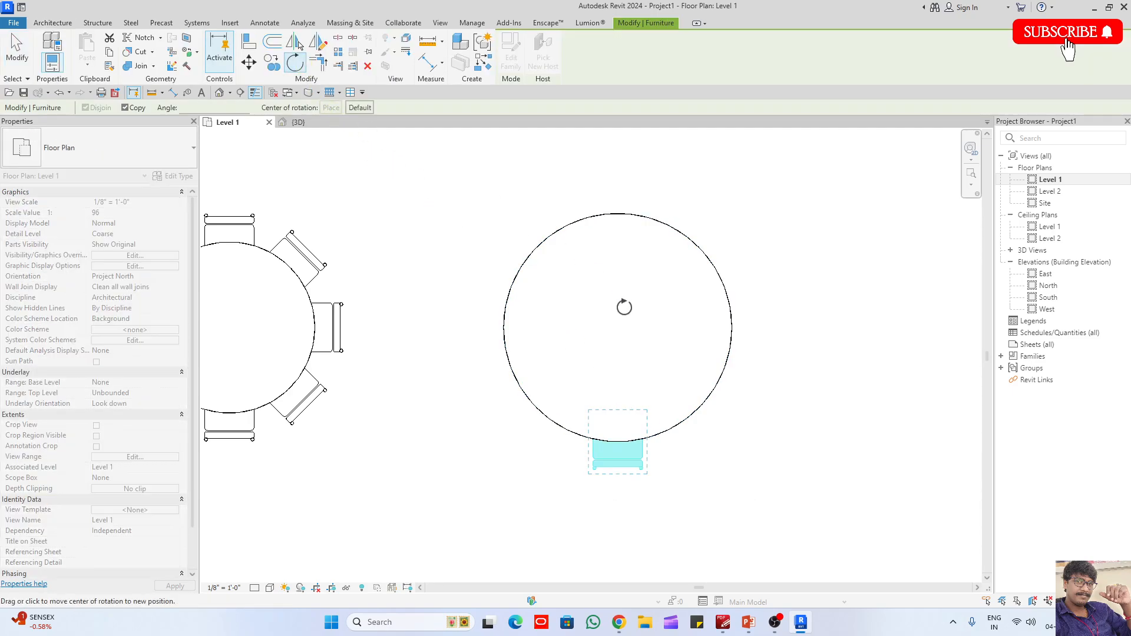
left_click(618, 328)
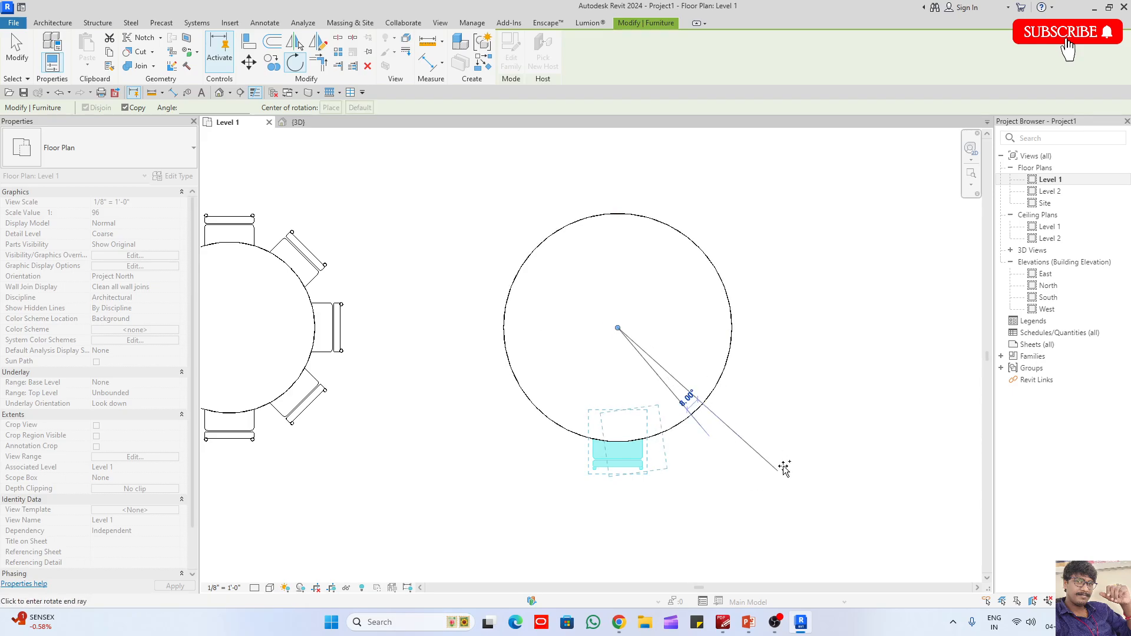
left_click(702, 427)
left_click(778, 234)
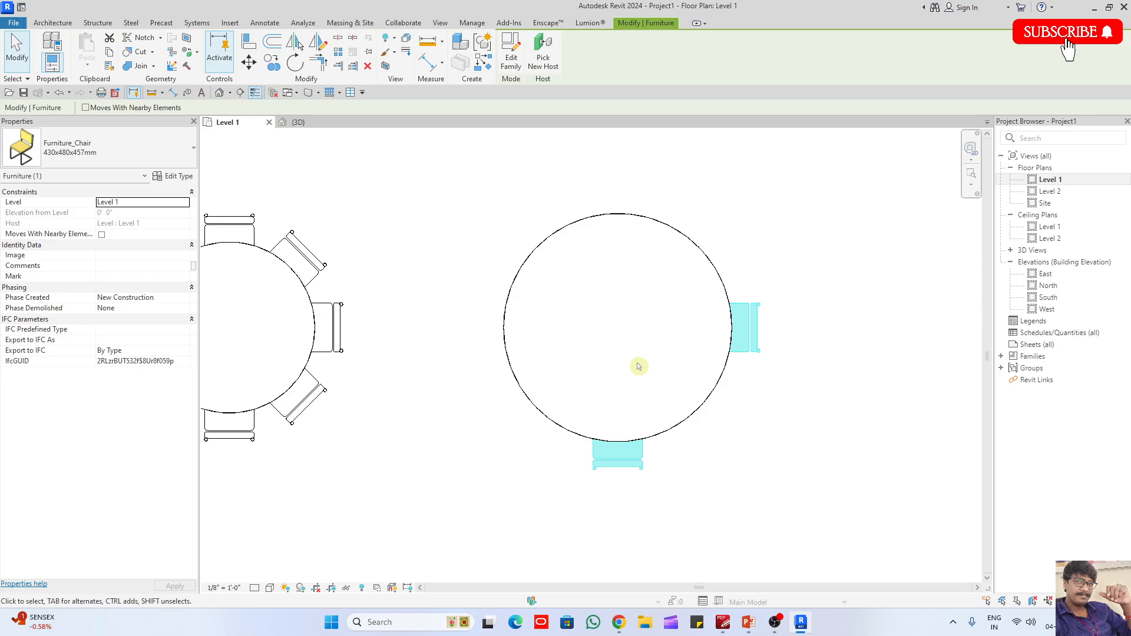
left_click(752, 454)
- Rotate a copy of the largest table's right chair about the table's centre to its top side
left_click(752, 353)
left_click(434, 284)
left_click(753, 353)
scroll(760, 279, "down", 1)
scroll(718, 265, "up", 2)
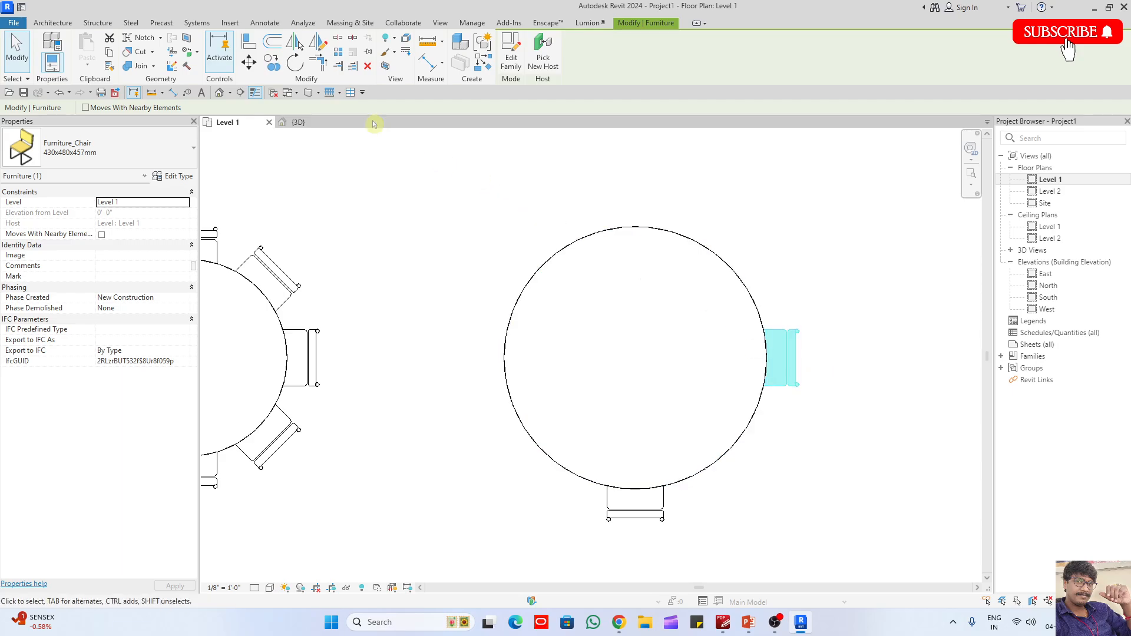
left_click(295, 63)
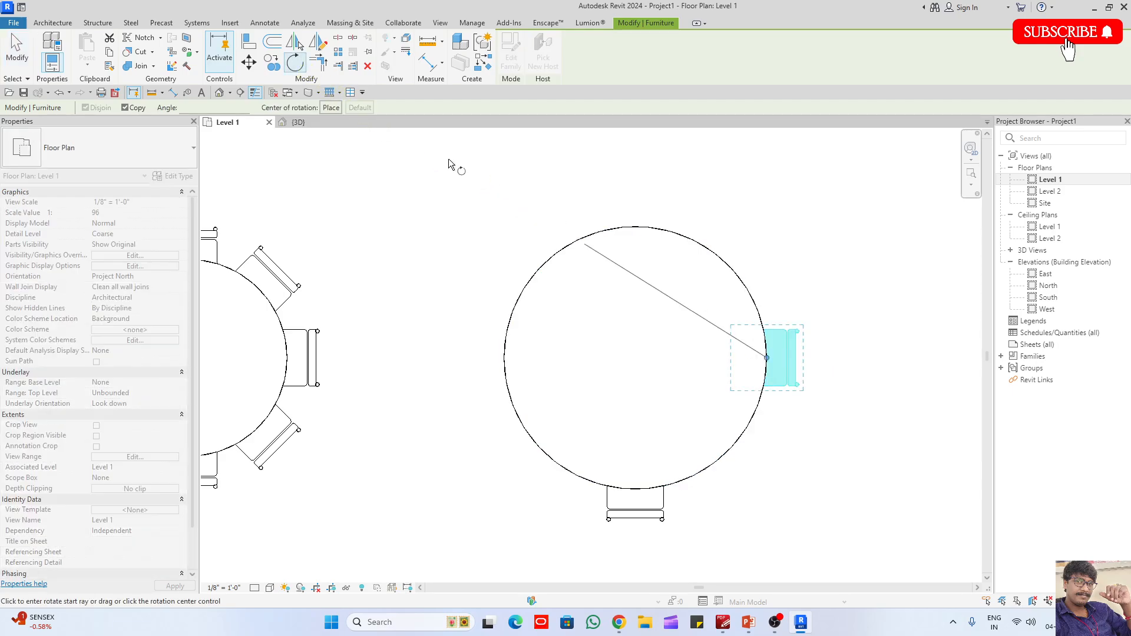
left_click(331, 108)
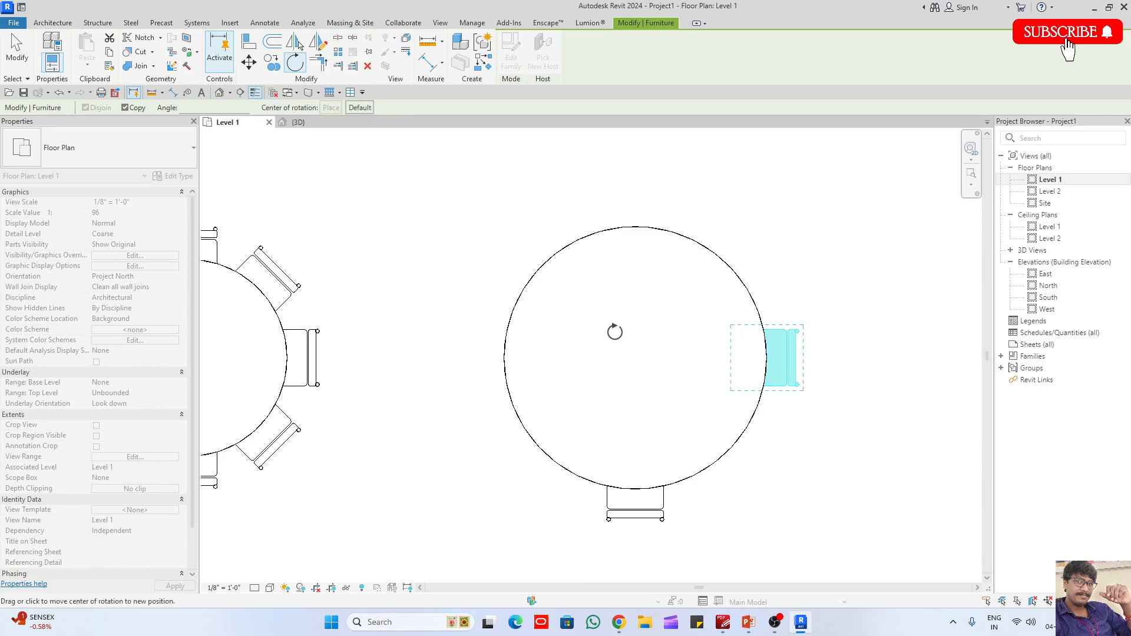
left_click(635, 358)
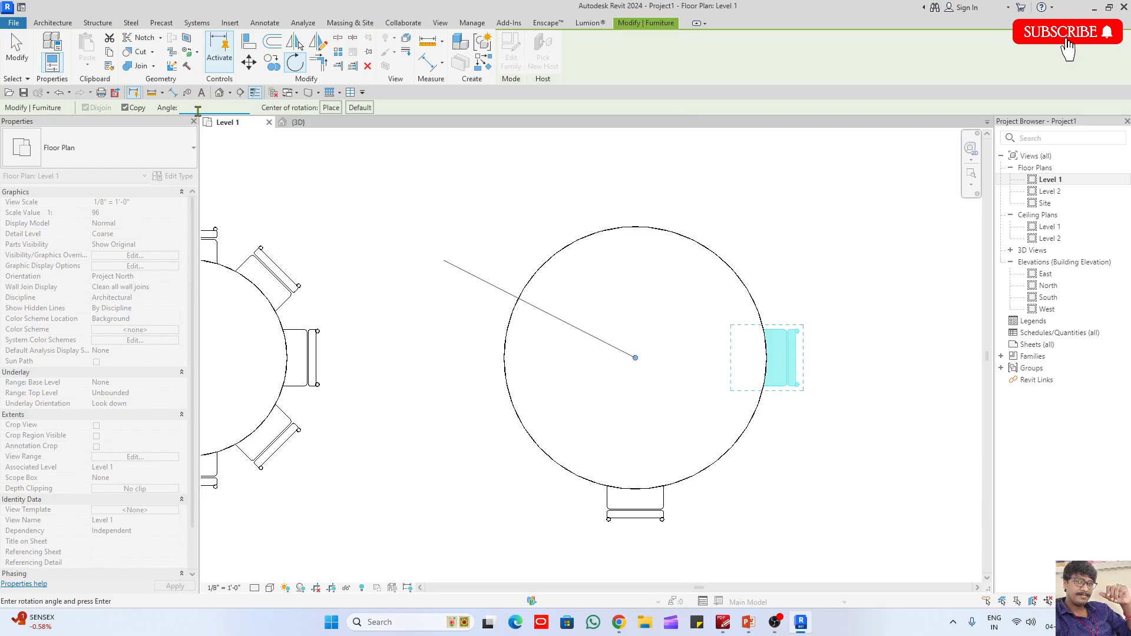
key("Return")
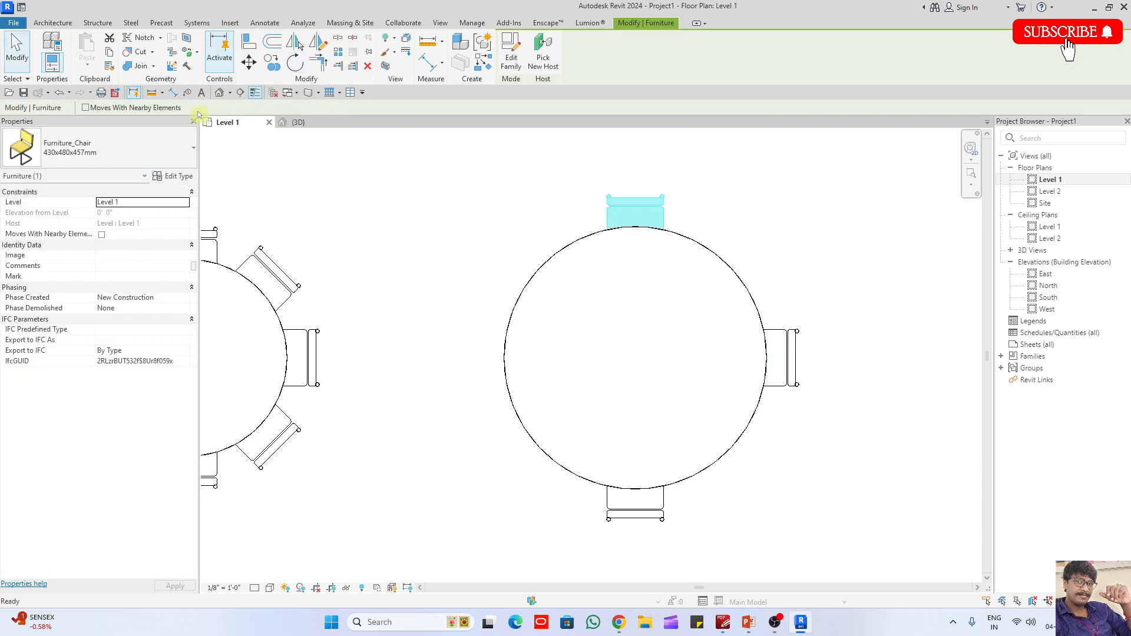
- Turn the largest table's top chair in place through quarter turns until it faces the table again
key("space")
key("Escape")
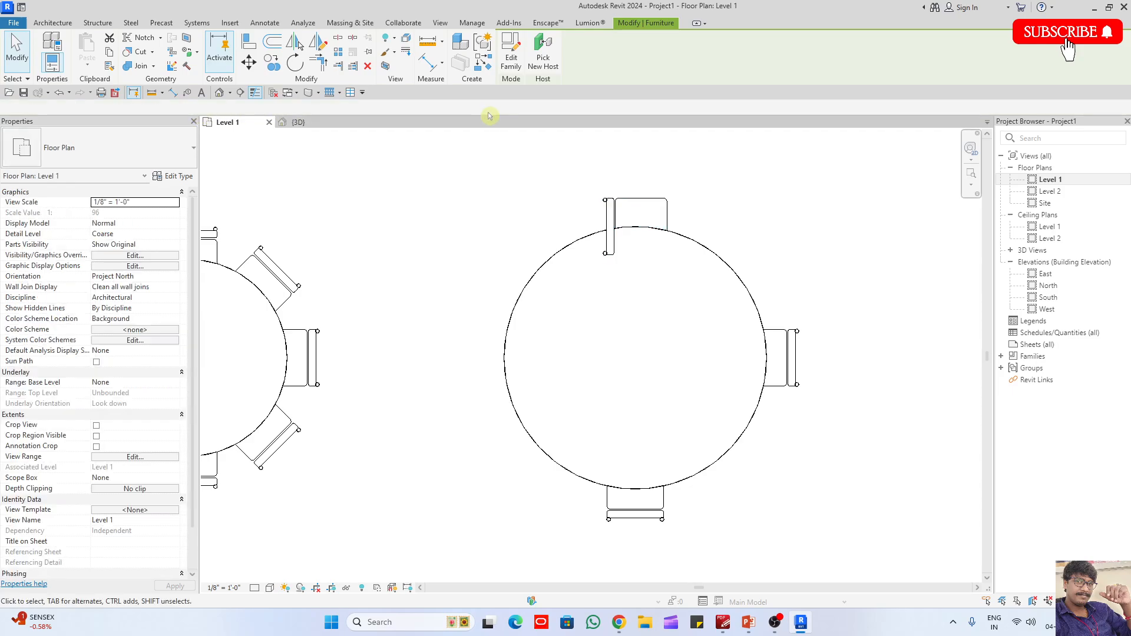
left_click(607, 207)
key("space")
key("space")
key("space")
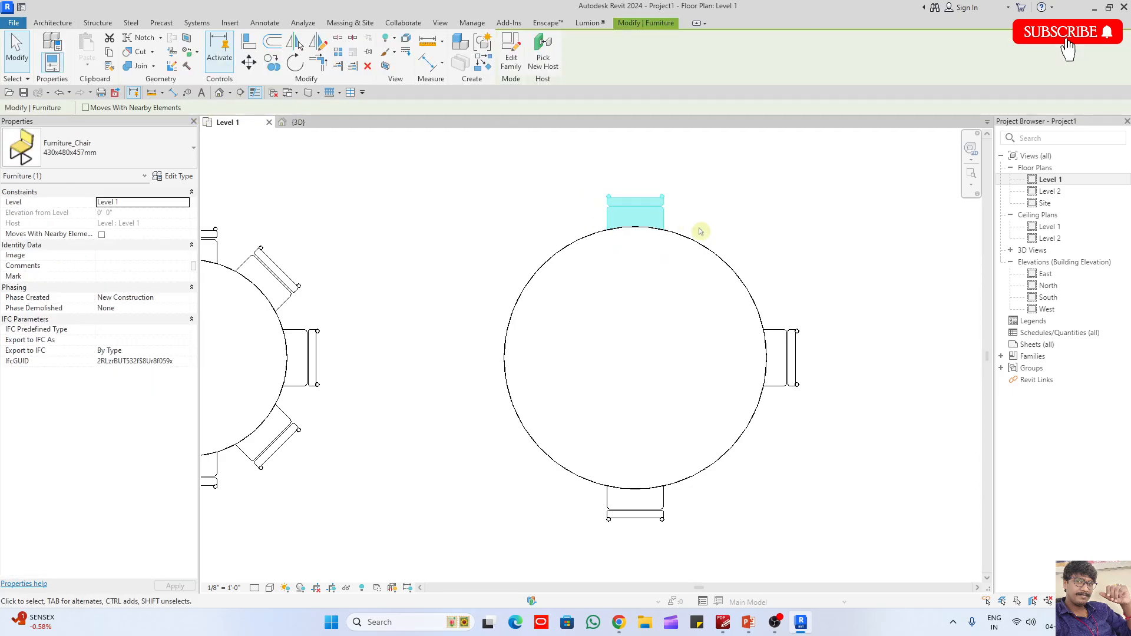
key("Escape")
- Mirror a copy of the largest table's right chair to the left side across the table's vertical centre axis
left_click_drag(733, 241, 837, 472)
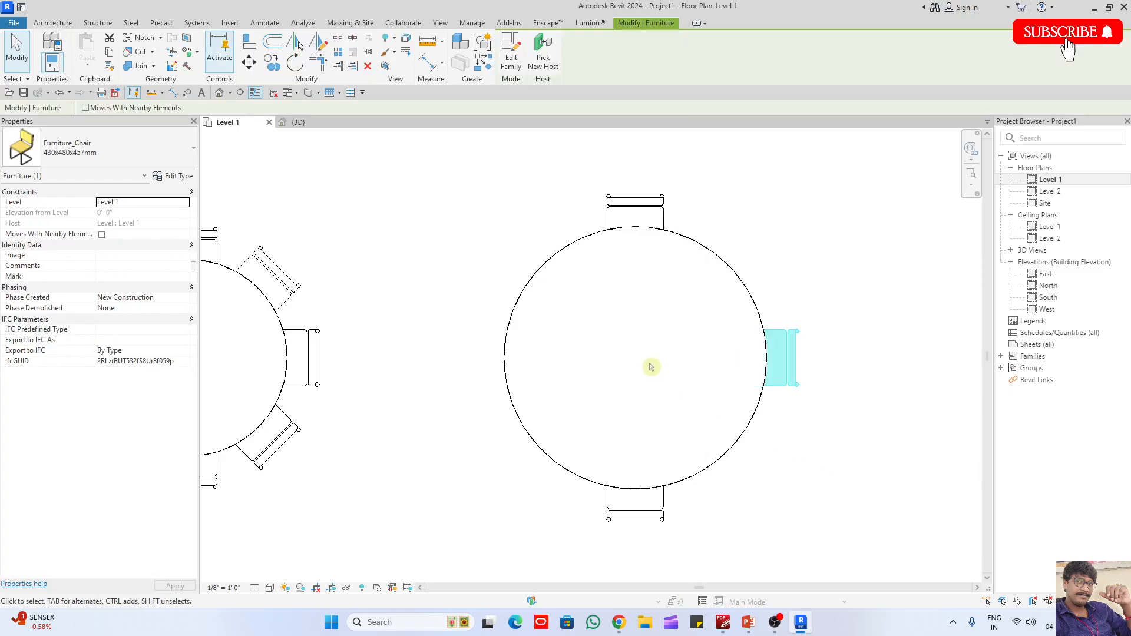
key("m")
key("m")
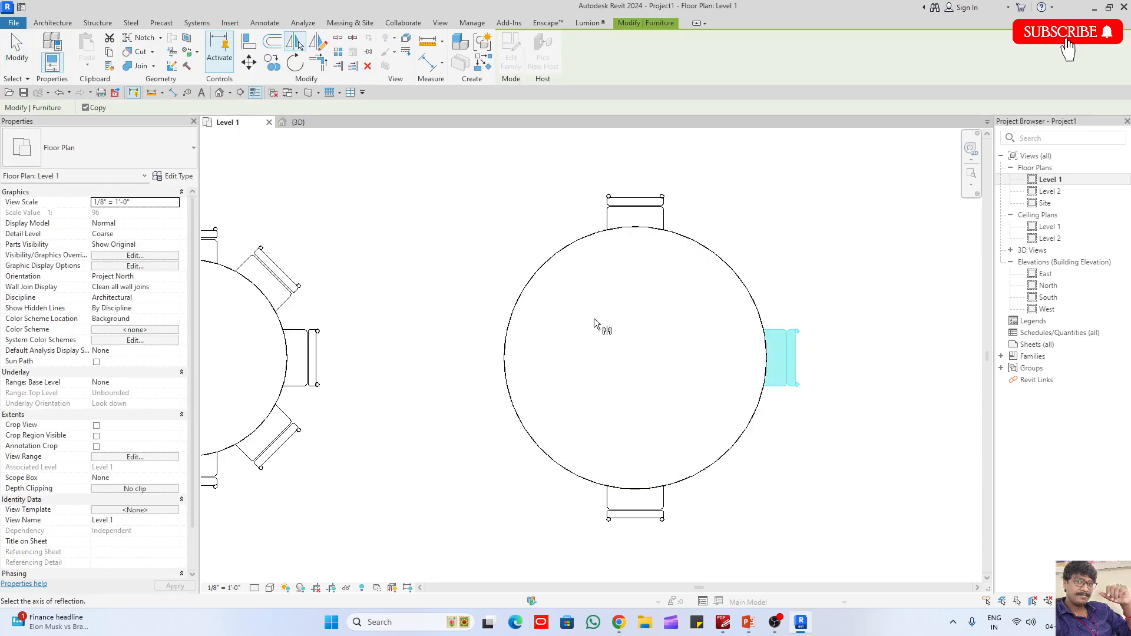
left_click(650, 341)
key("Escape")
- Rotate copies of all four chairs at the largest table by 45 degrees about the table's centre
left_click_drag(406, 244, 607, 419)
left_click_drag(564, 169, 711, 583, "ctrl")
left_click_drag(676, 300, 865, 454, "ctrl")
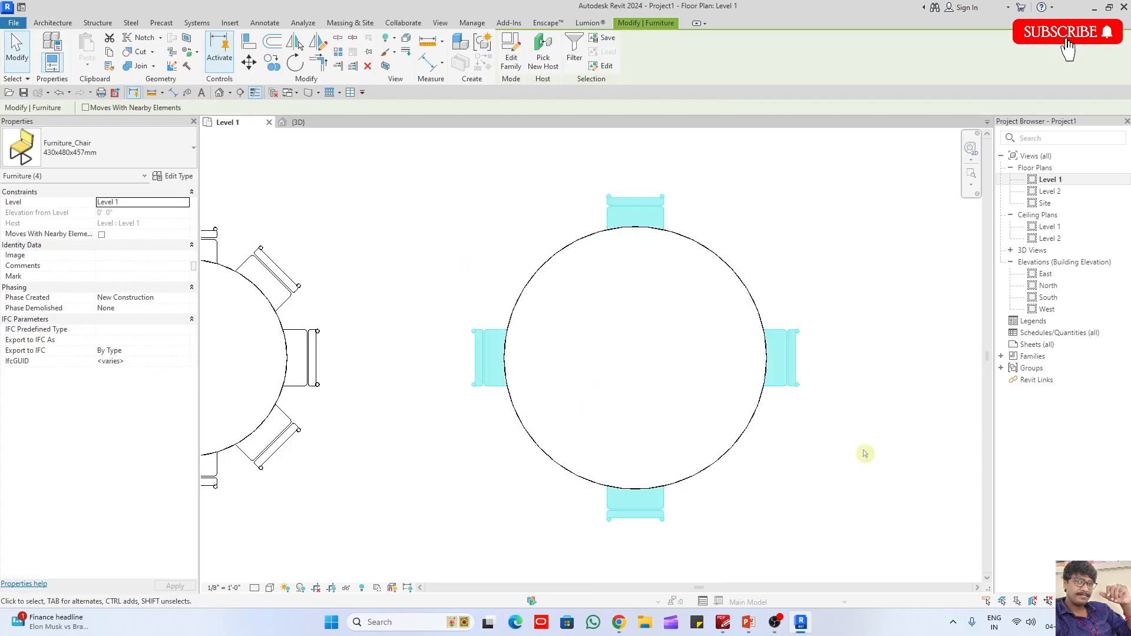
key("r")
key("o")
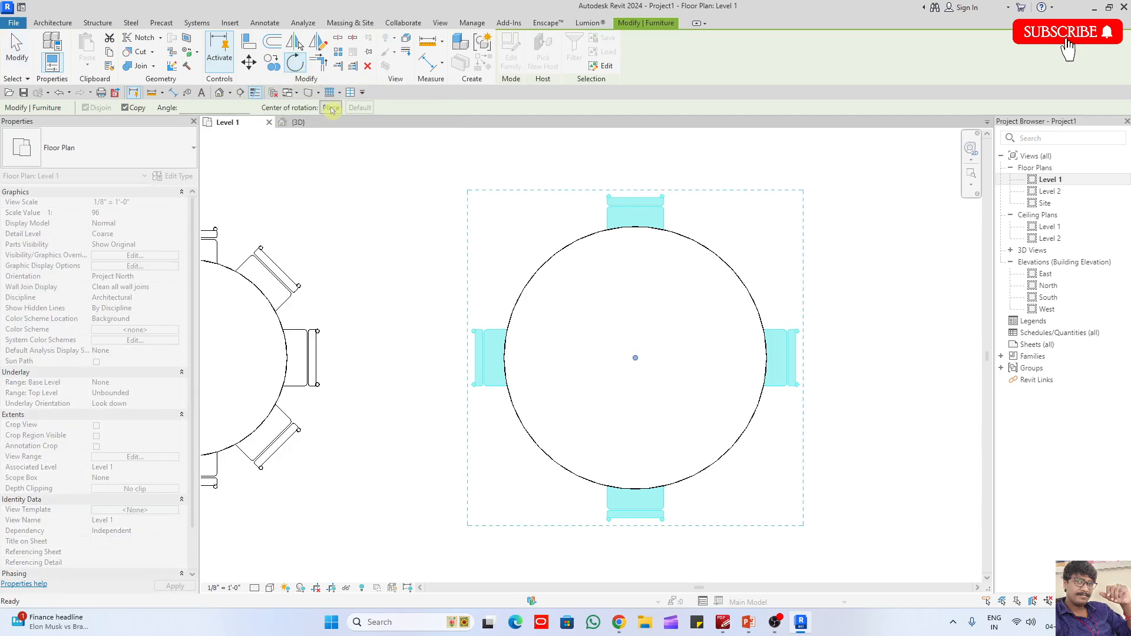
left_click(331, 110)
left_click(635, 357)
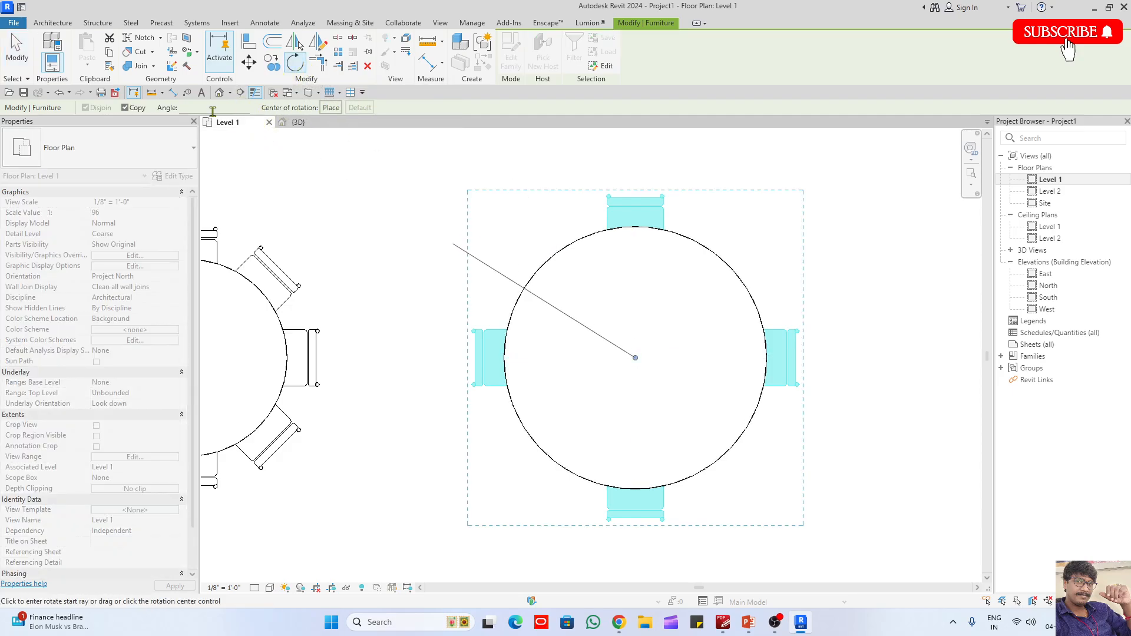
type("45")
key("Return")
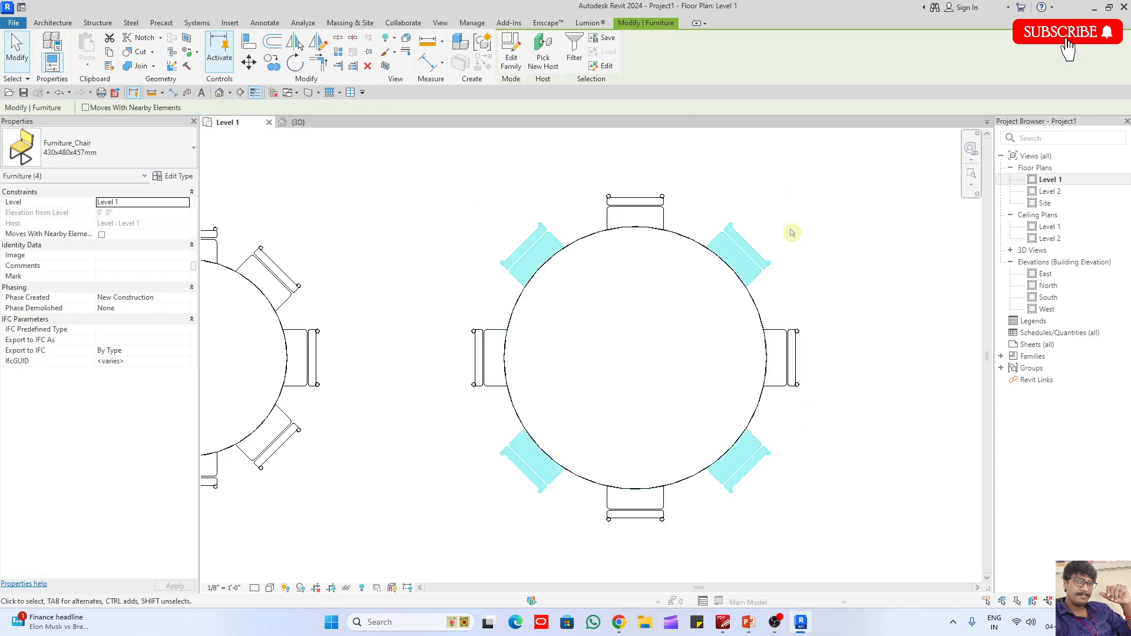
- Examine the chair arrangements around all three round tables in the 3D view from several angles
left_click(865, 255)
left_click(298, 122)
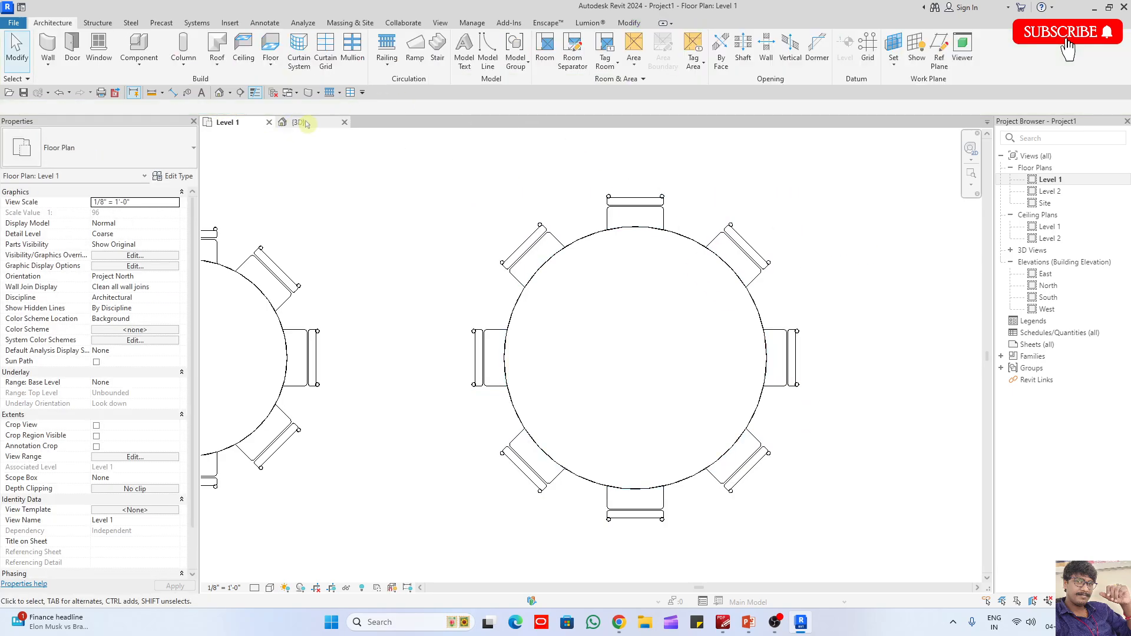
scroll(755, 386, "up", 3)
middle_click_drag(755, 387, 605, 350, "shift")
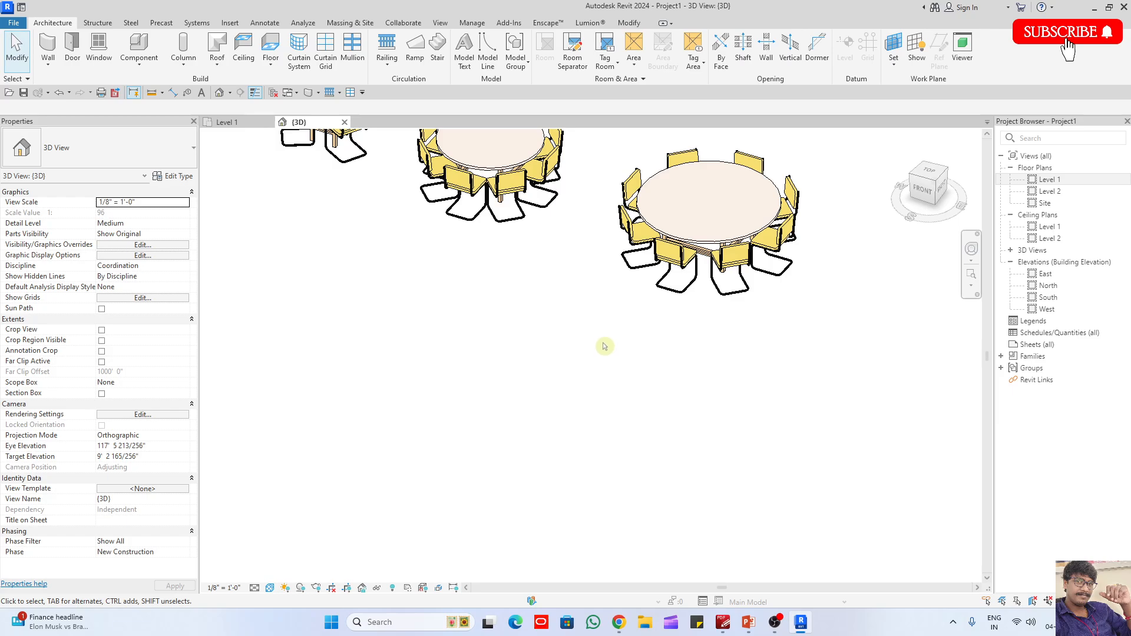
middle_click_drag(604, 346, 636, 491, "shift")
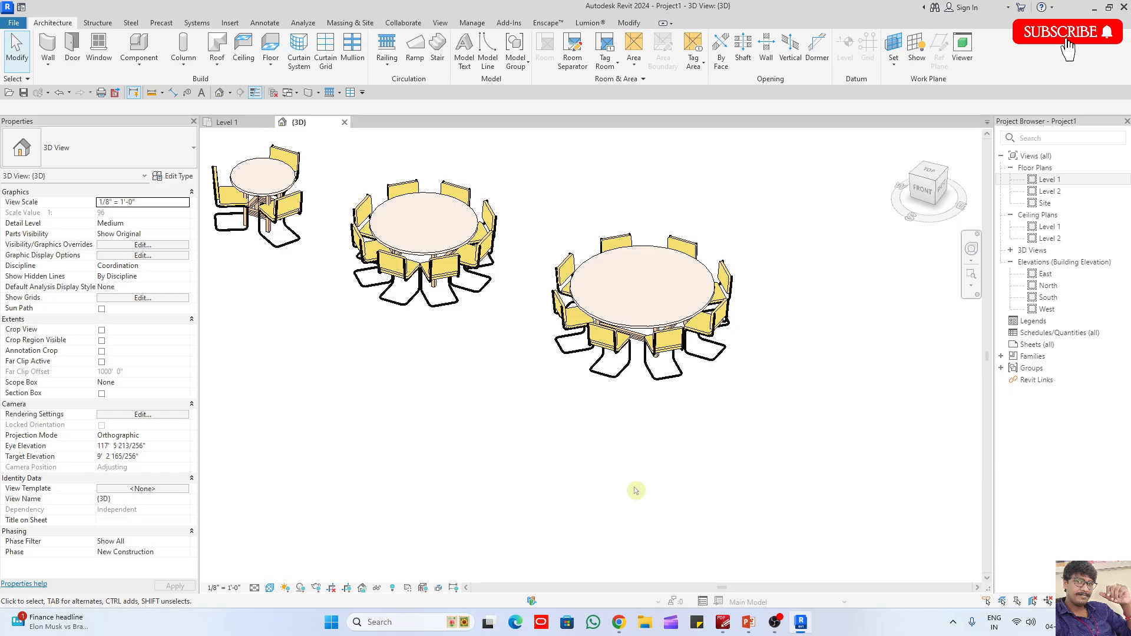
scroll(638, 483, "down", 4)
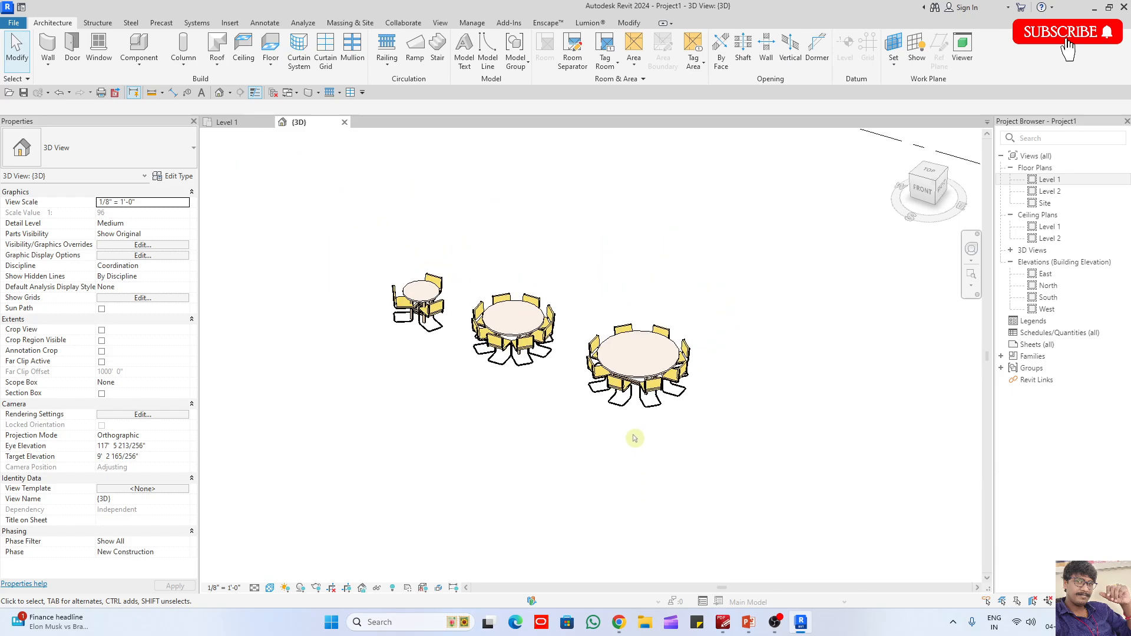
scroll(433, 321, "up", 5)
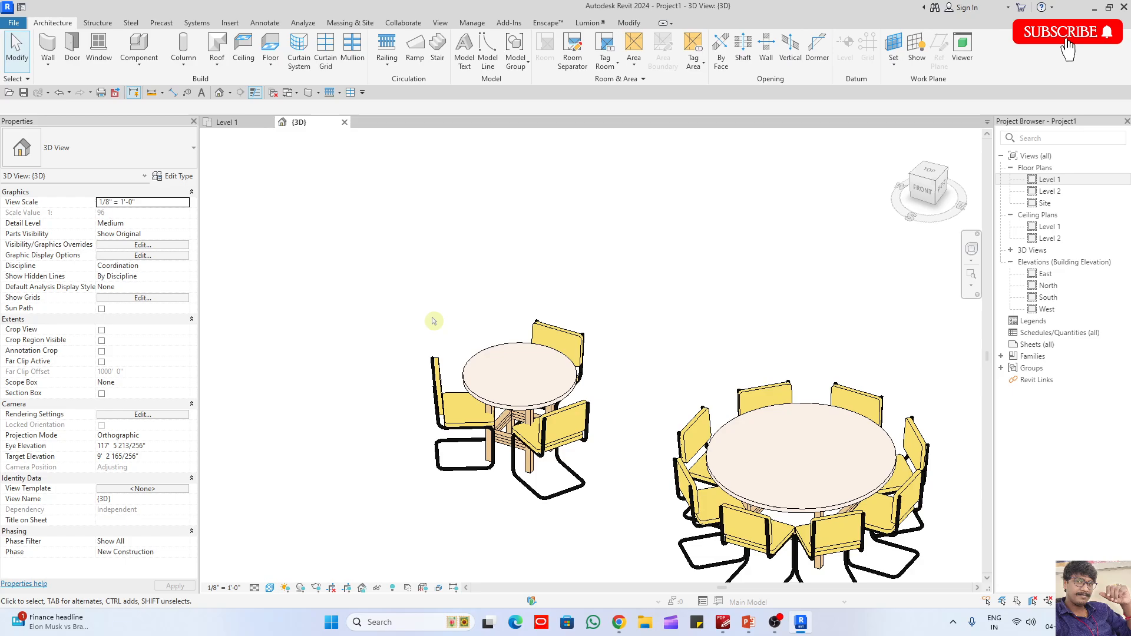
scroll(433, 321, "up", 5)
mouse_move(658, 381)
middle_mouse_down("shift")
mouse_move(701, 404)
mouse_move(666, 383)
middle_mouse_up("shift")
scroll(544, 332, "down", 8)
middle_click_drag(583, 360, 527, 510, "shift")
scroll(710, 371, "up", 5)
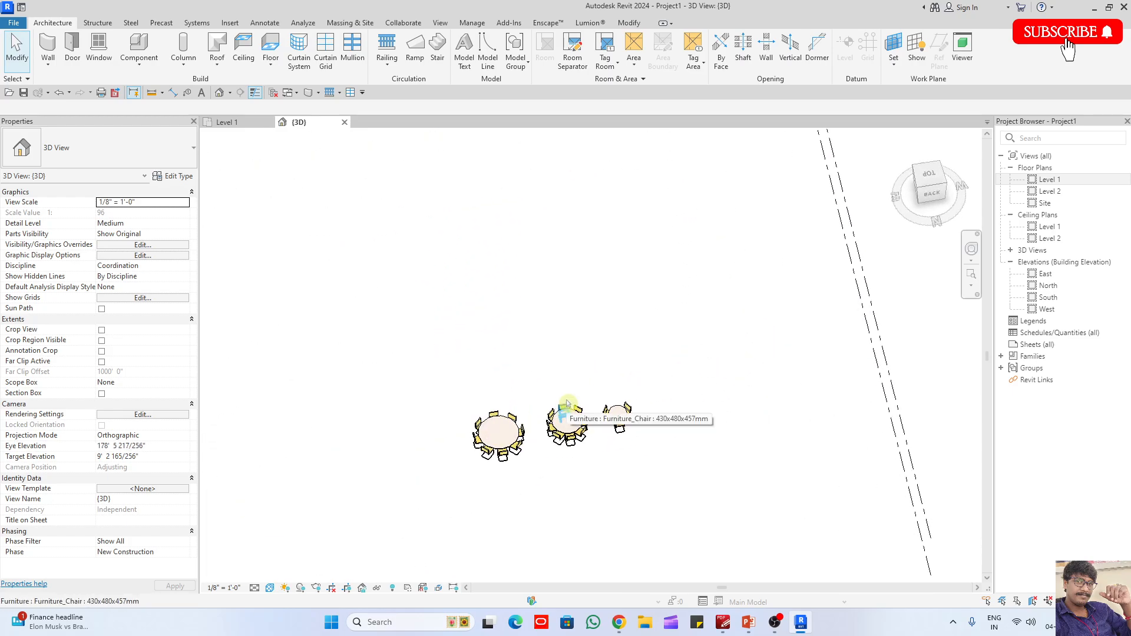
- Draw a circular Generic - 8" wall in the empty area west of the tables in the Level 1 floor plan
left_click(224, 122)
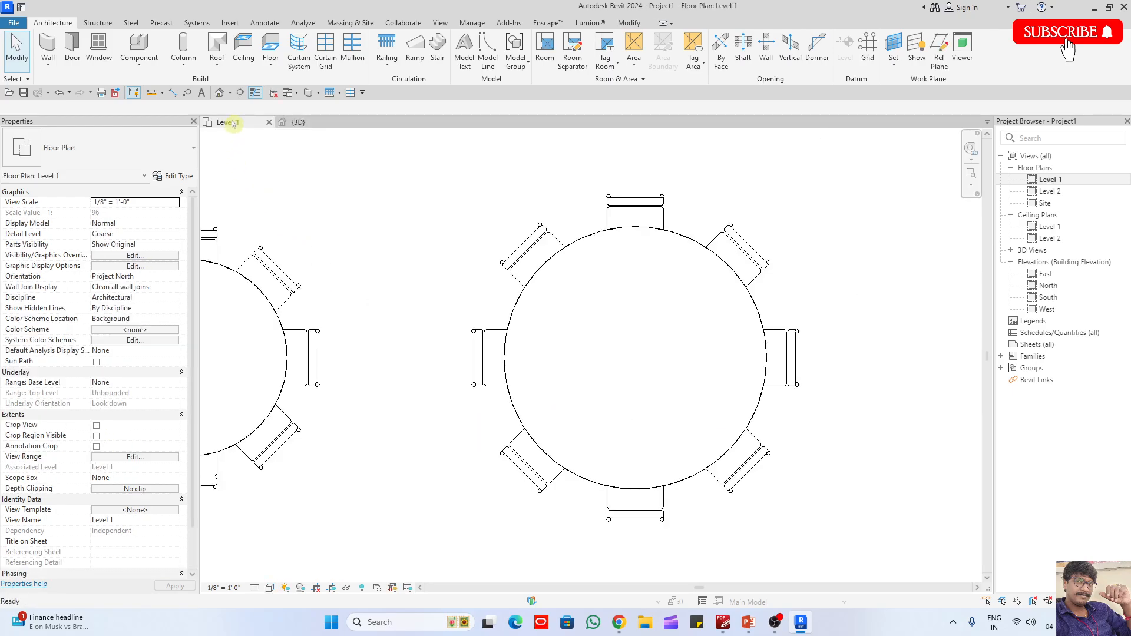
scroll(760, 368, "down", 2)
scroll(760, 368, "down", 2)
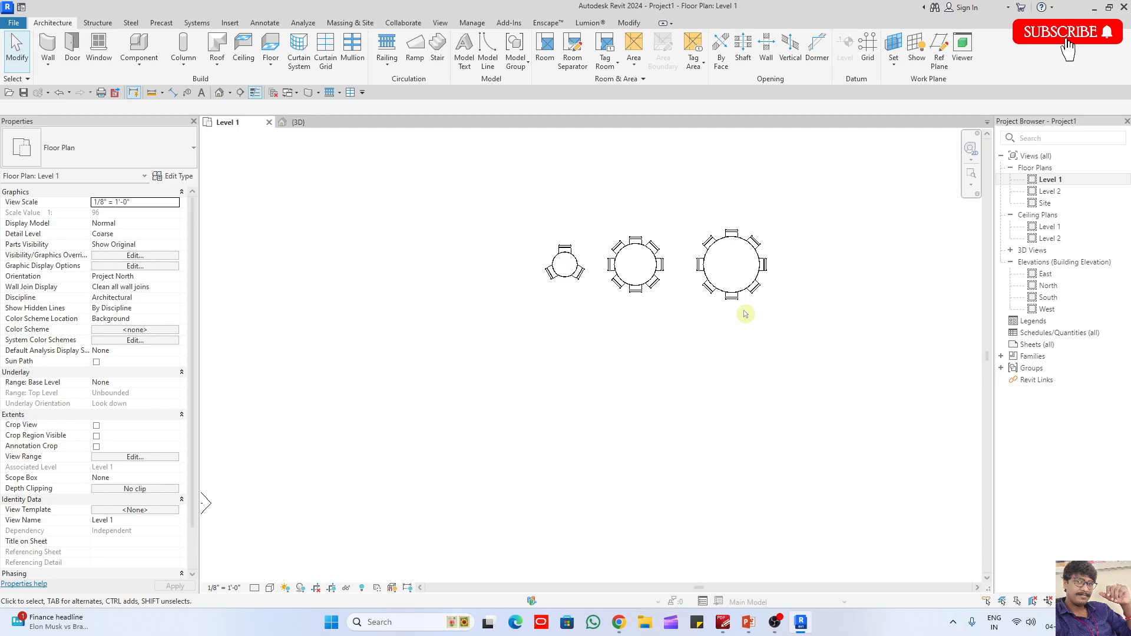
key("w")
key("a")
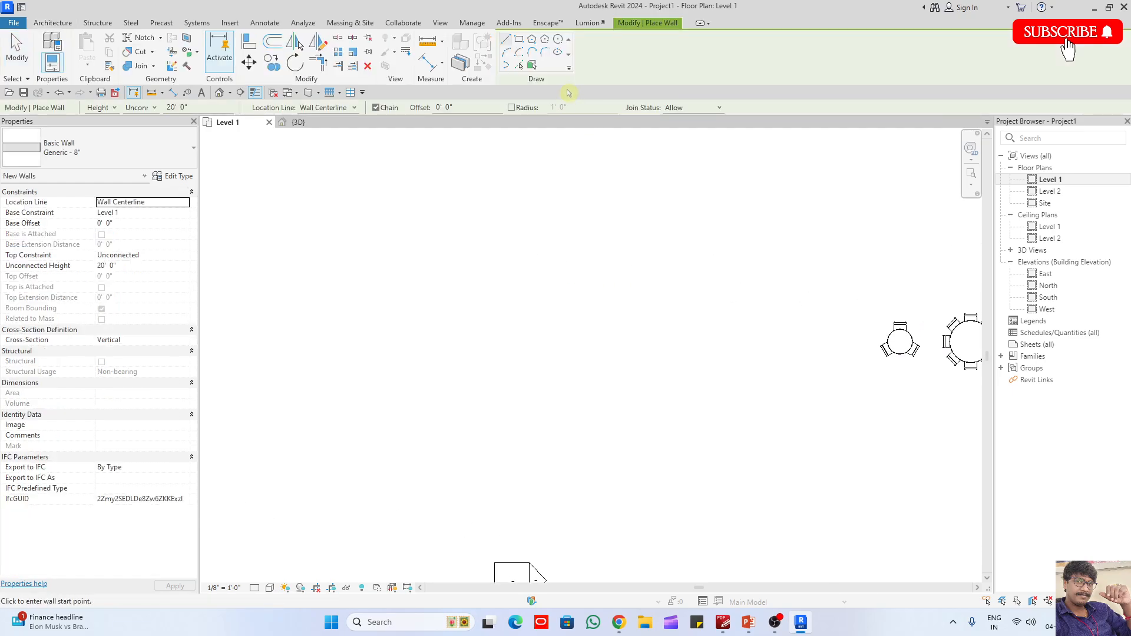
left_click(558, 41)
left_click(574, 252)
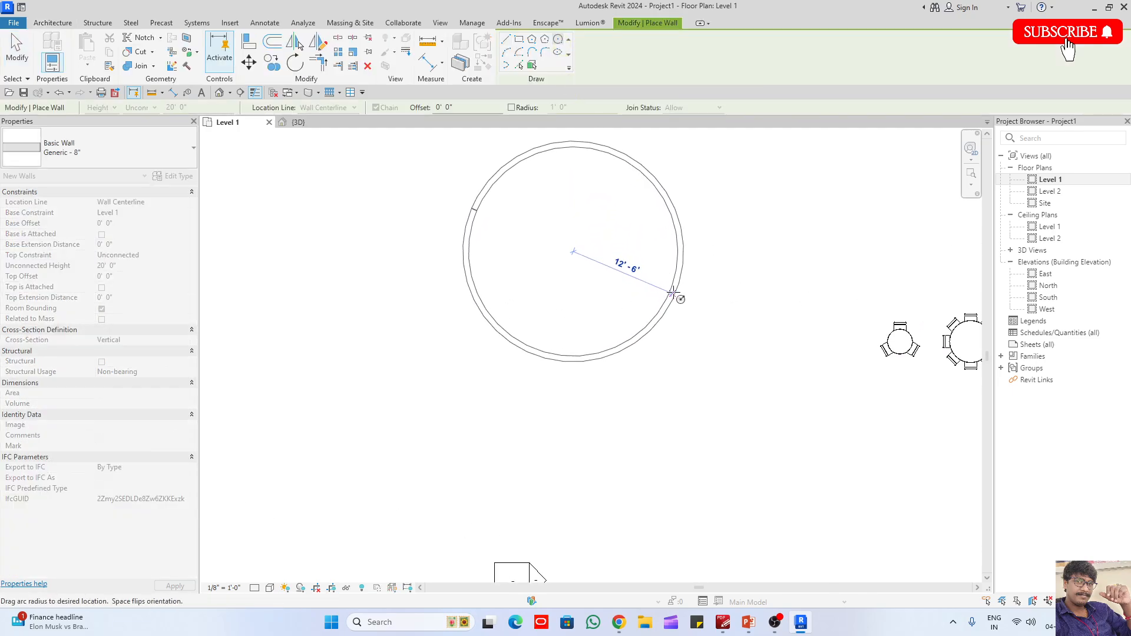
left_click(688, 251)
key("Escape")
key("Escape")
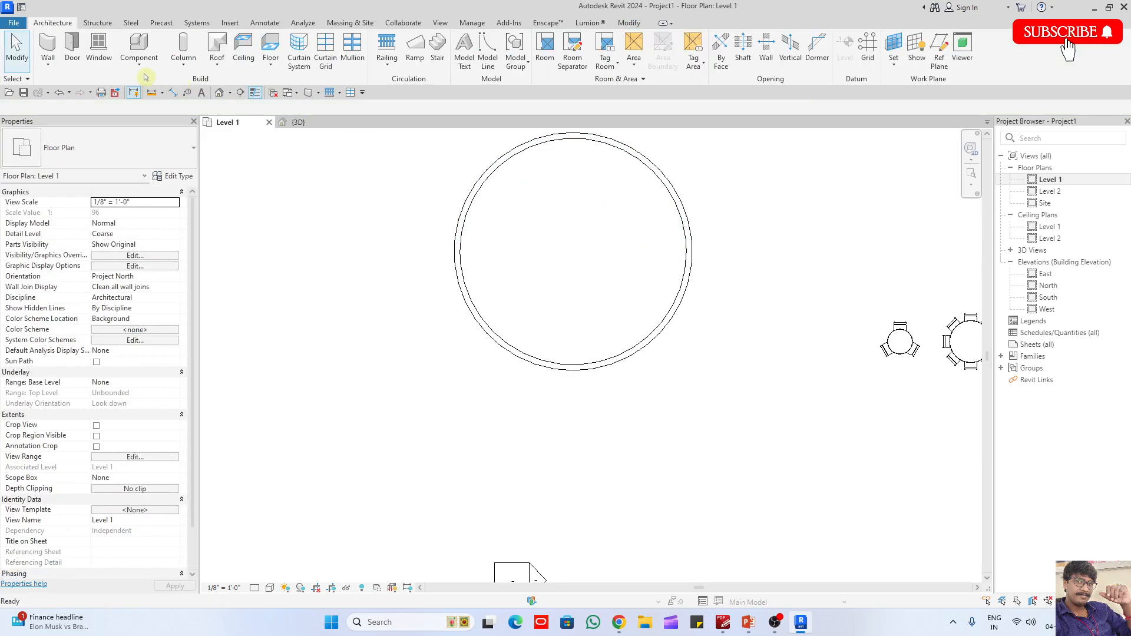
- Load the Columns_Round.rfa family from the Columns library folder for architectural column placement
left_click(183, 59)
left_click(197, 106)
left_click(511, 53)
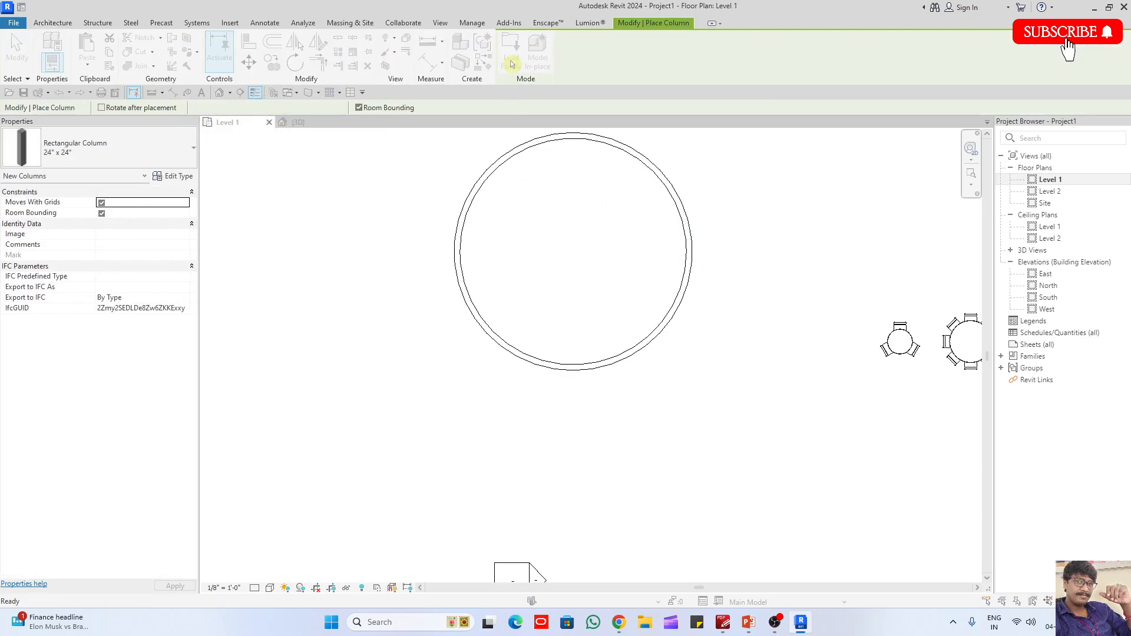
left_click(825, 109)
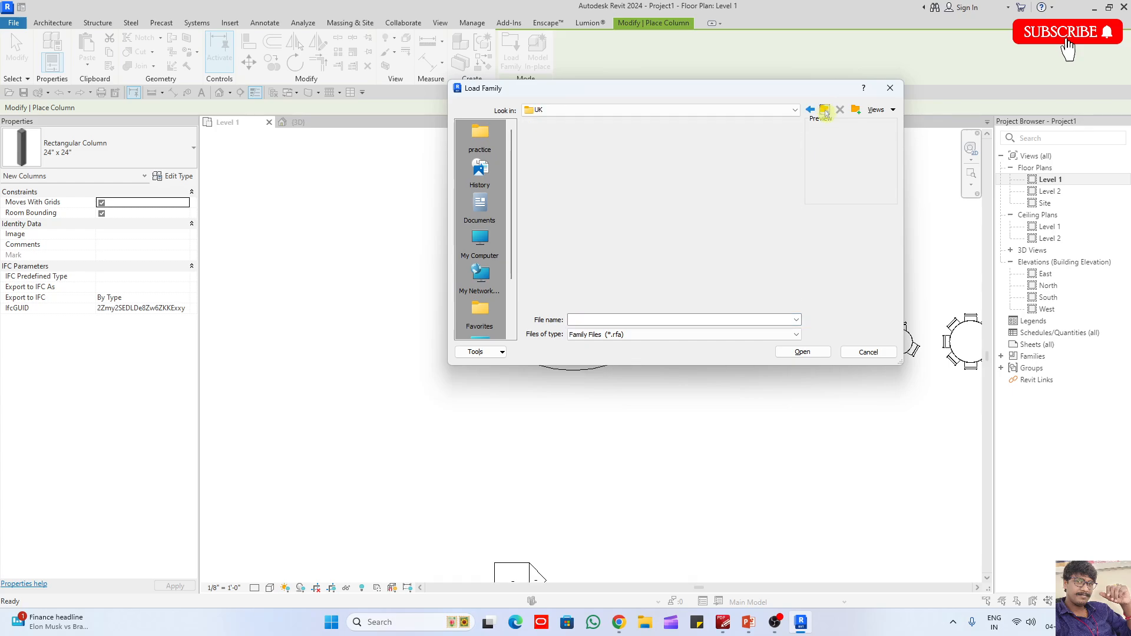
double_click(562, 186)
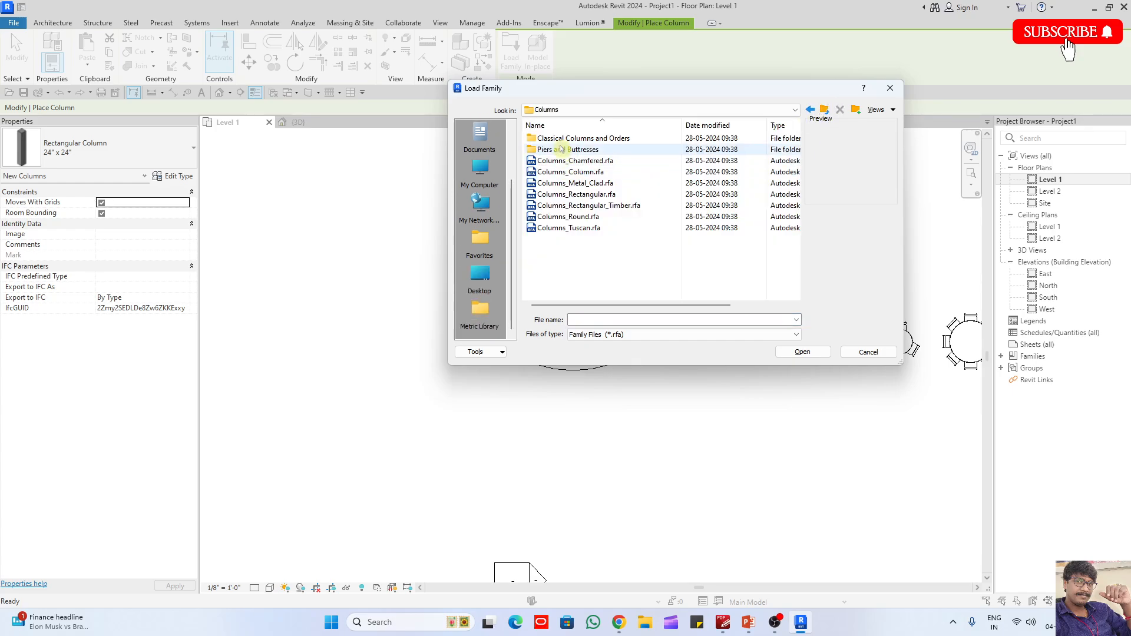
left_click(583, 195)
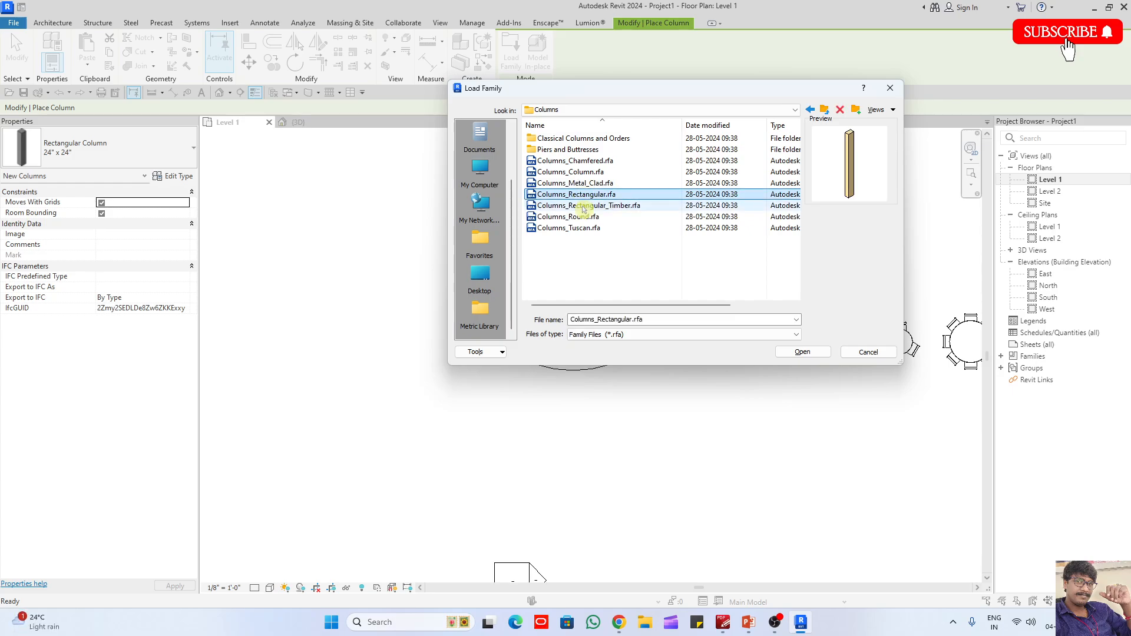
left_click(574, 216)
left_click(819, 356)
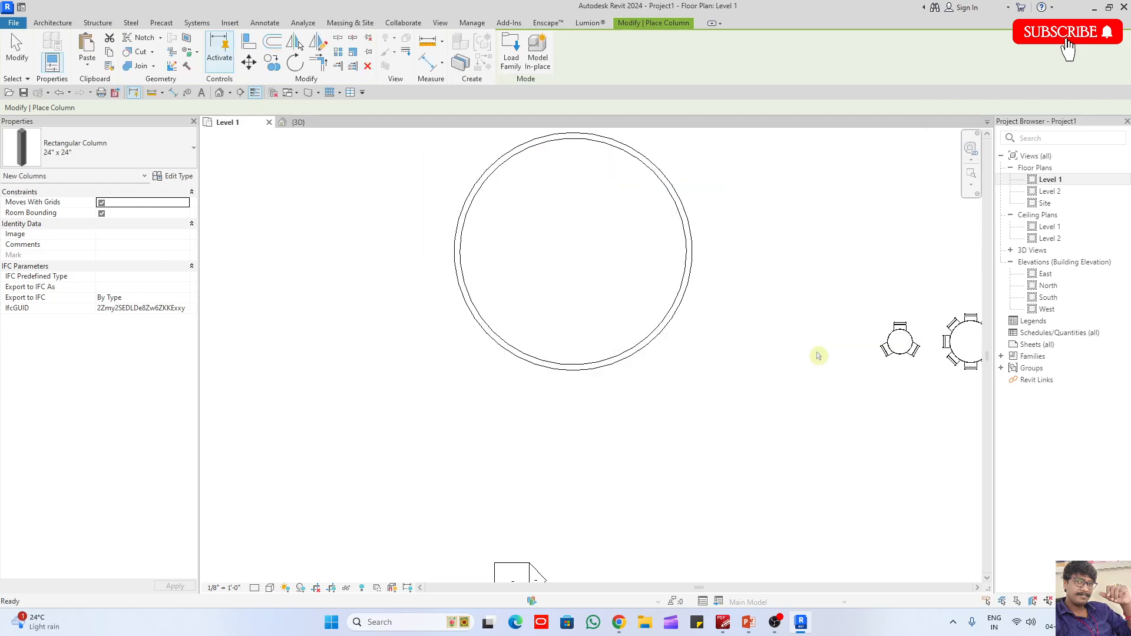
- Place a round column just inside the circular wall's east side and change its type to 600mm_Diameter
scroll(701, 253, "up", 2)
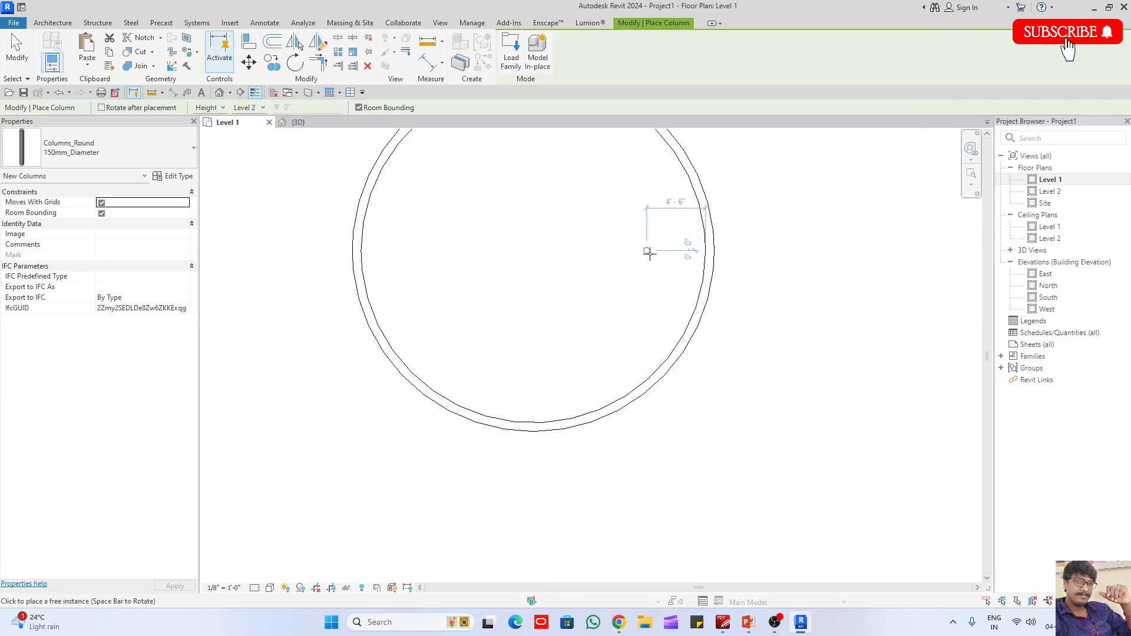
left_click(694, 251)
key("Escape")
middle_click_drag(756, 323, 775, 424)
left_click_drag(657, 317, 727, 375)
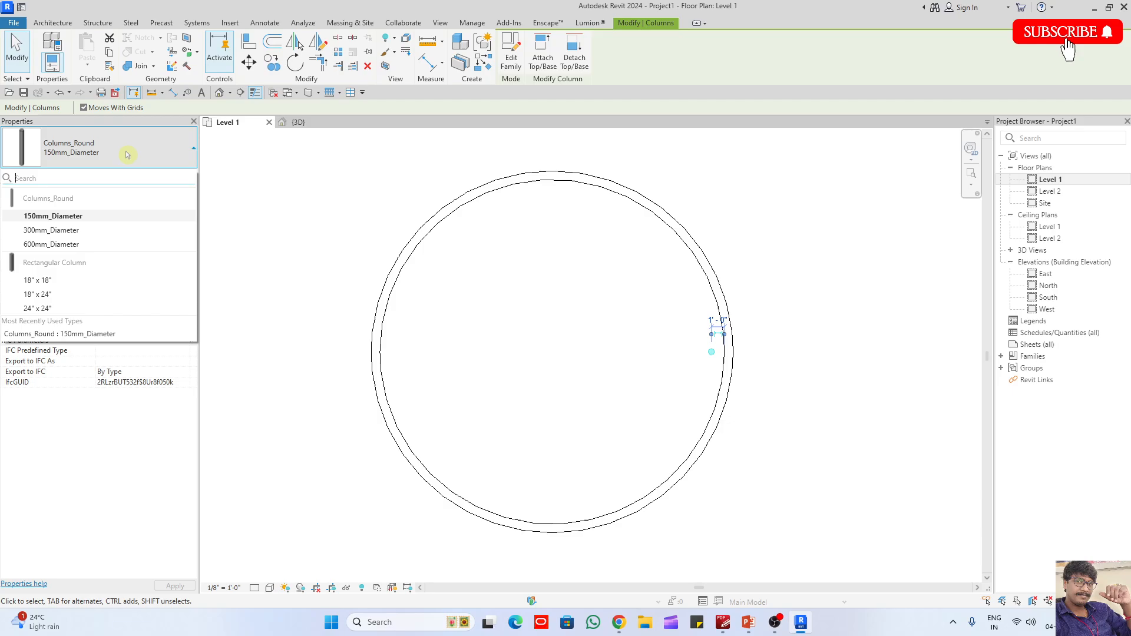
left_click(94, 245)
- Move the round column inward so its centre is 2'-0" from the wall
scroll(624, 343, "up", 3)
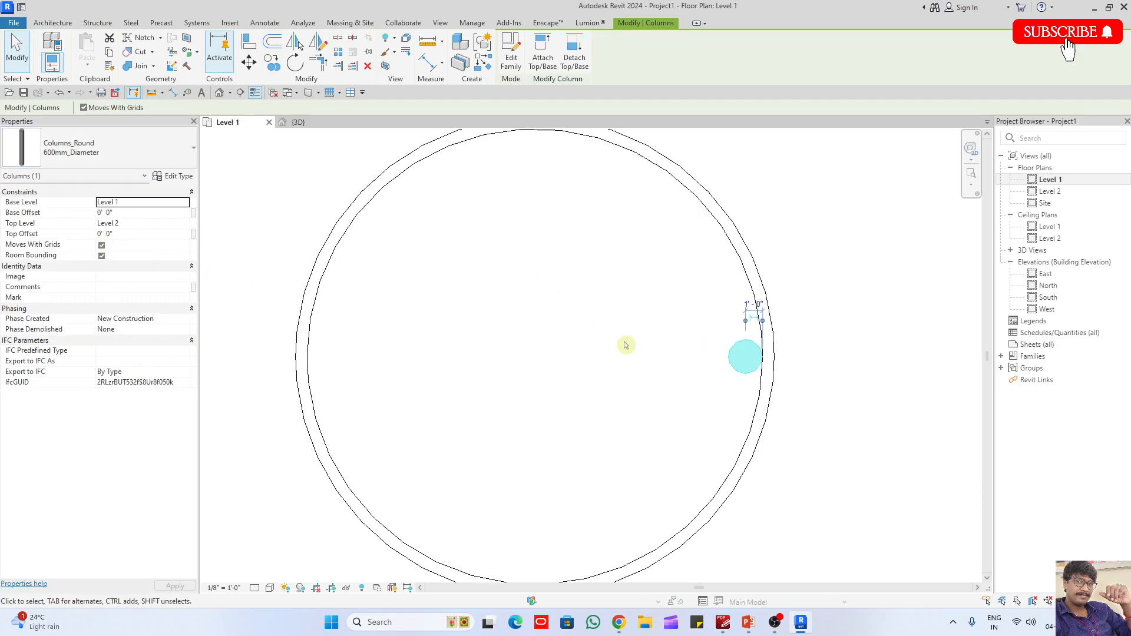
left_click(744, 361)
scroll(823, 349, "down", 2)
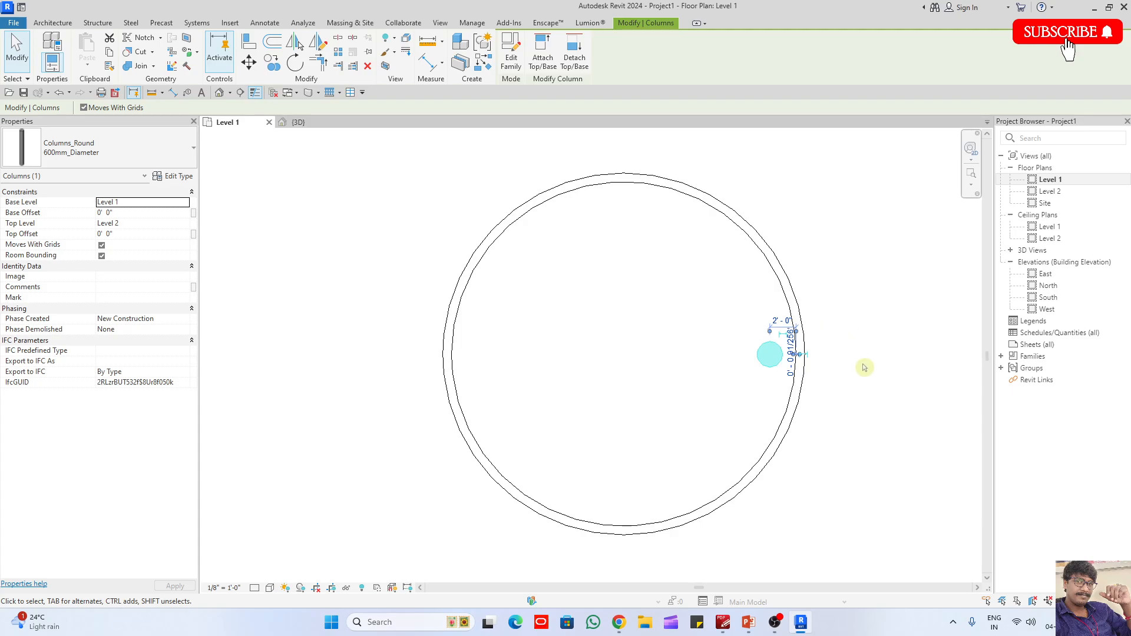
left_click(865, 367)
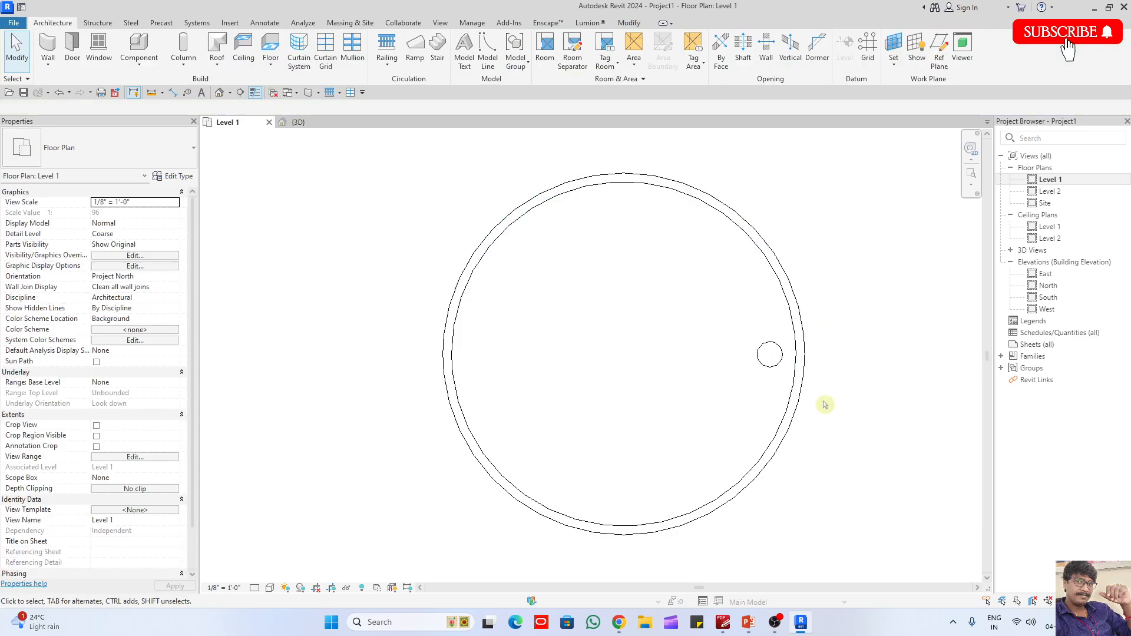
- Rotate a copy of the round column by 30 degrees about the circular wall's centre
left_click(766, 364)
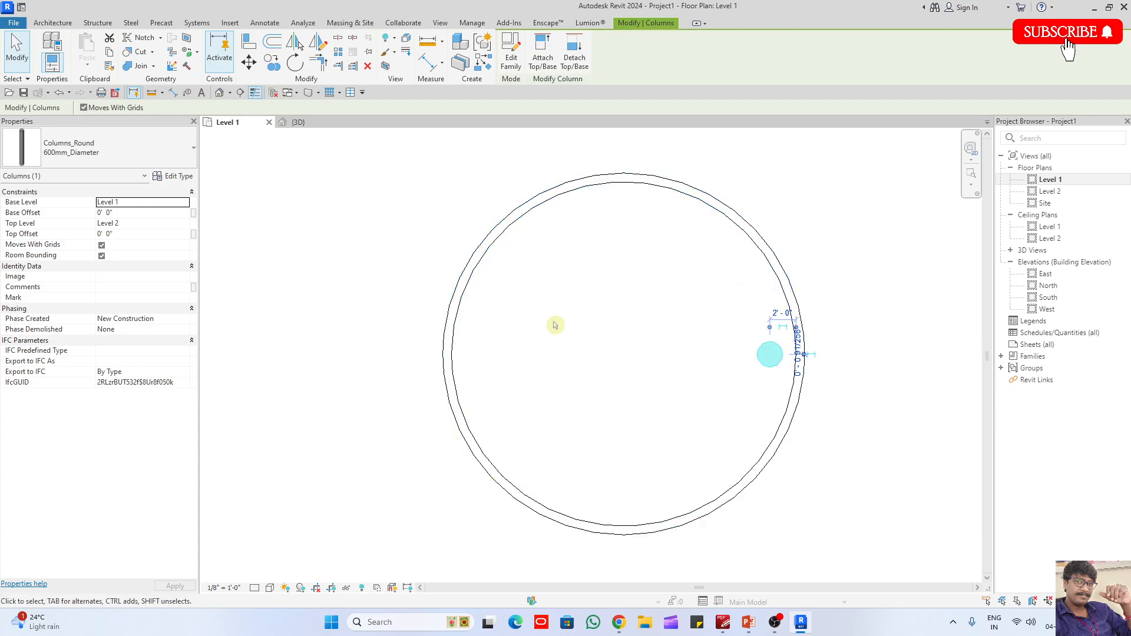
left_click(306, 69)
left_click(330, 108)
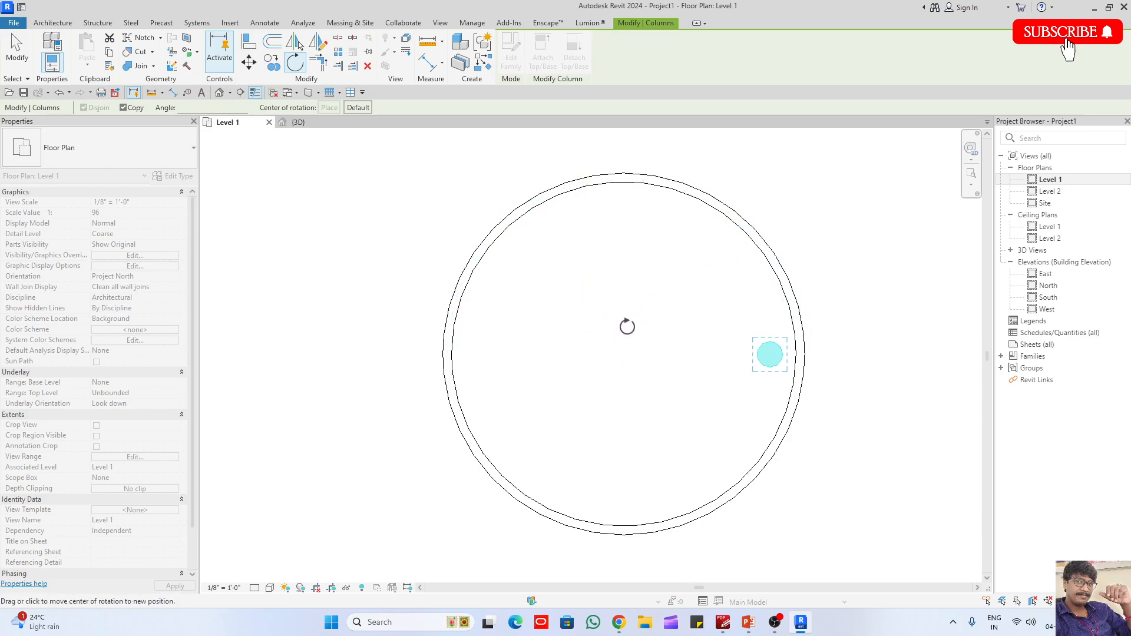
left_click(725, 213)
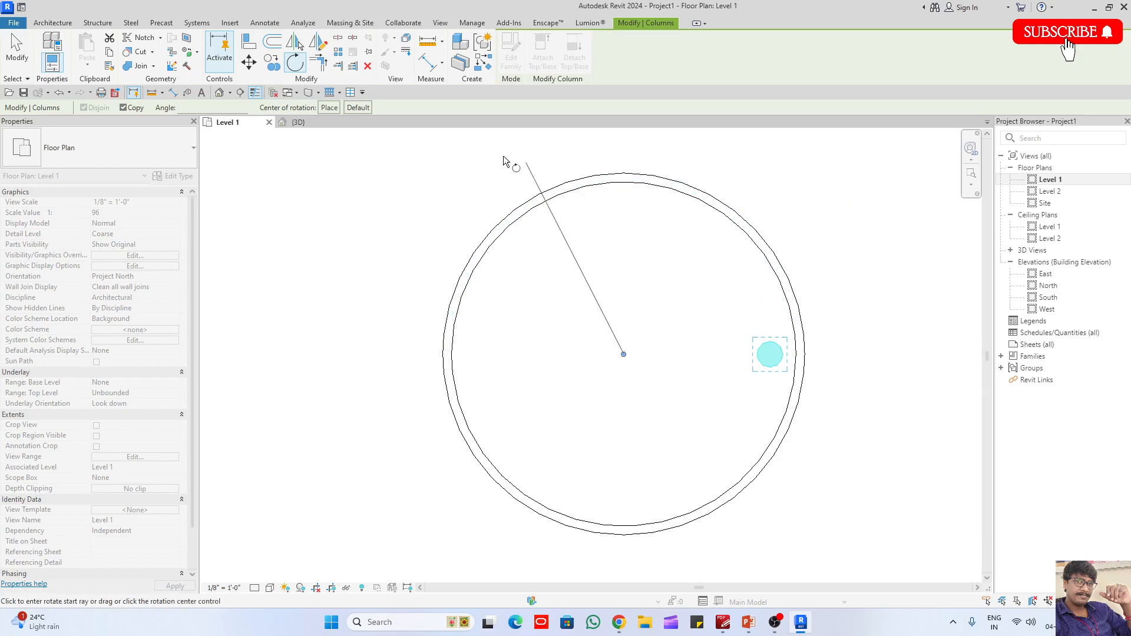
left_click(329, 108)
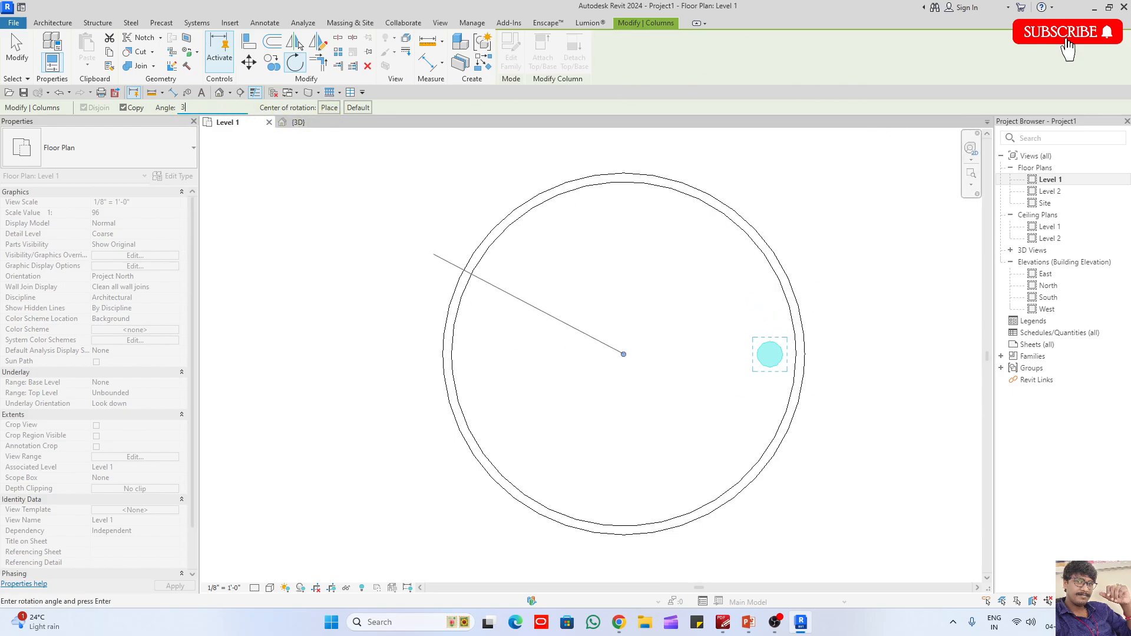
type("0")
key("Return")
key("Escape")
- Rotate copies of both round columns by 60 degrees about the circular wall's centre
left_click_drag(655, 259, 885, 424)
left_click(295, 62)
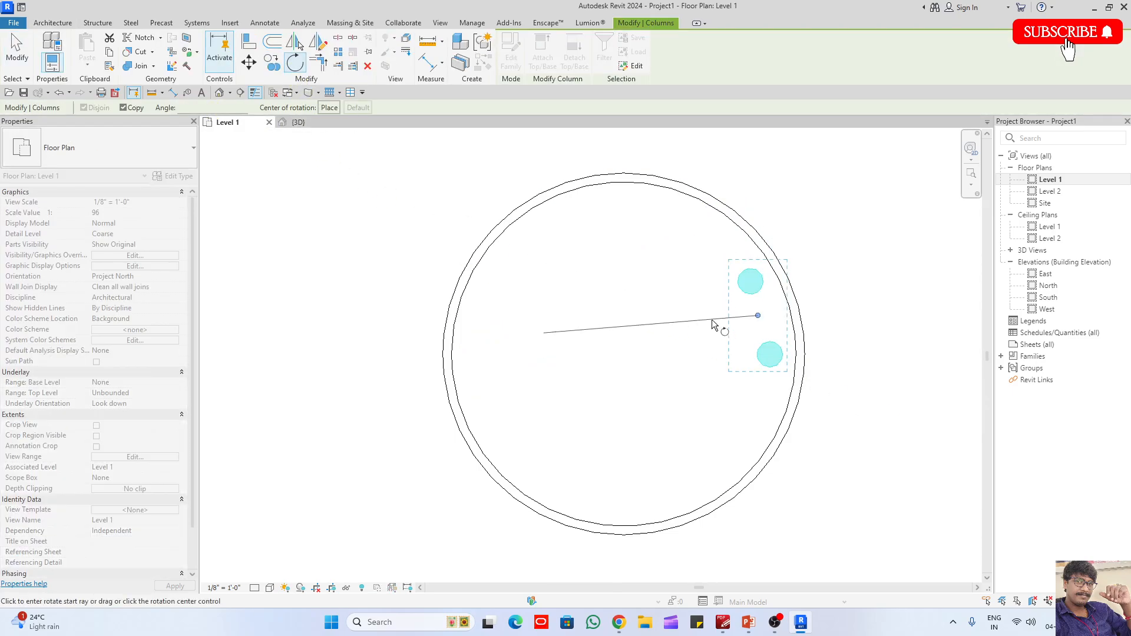
left_click(329, 108)
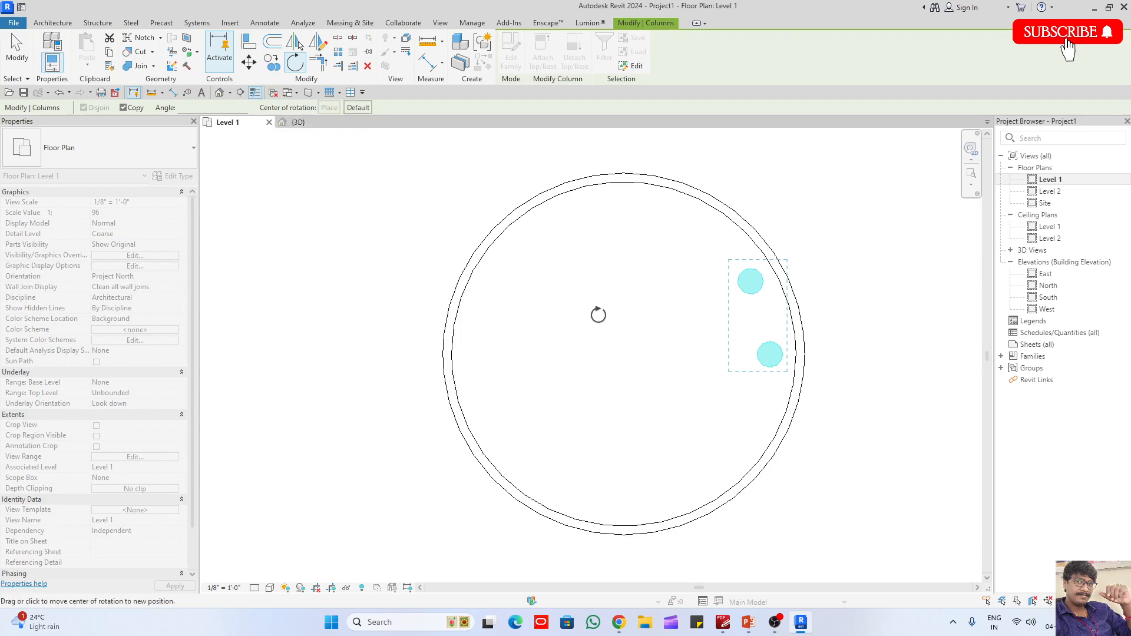
left_click(664, 190)
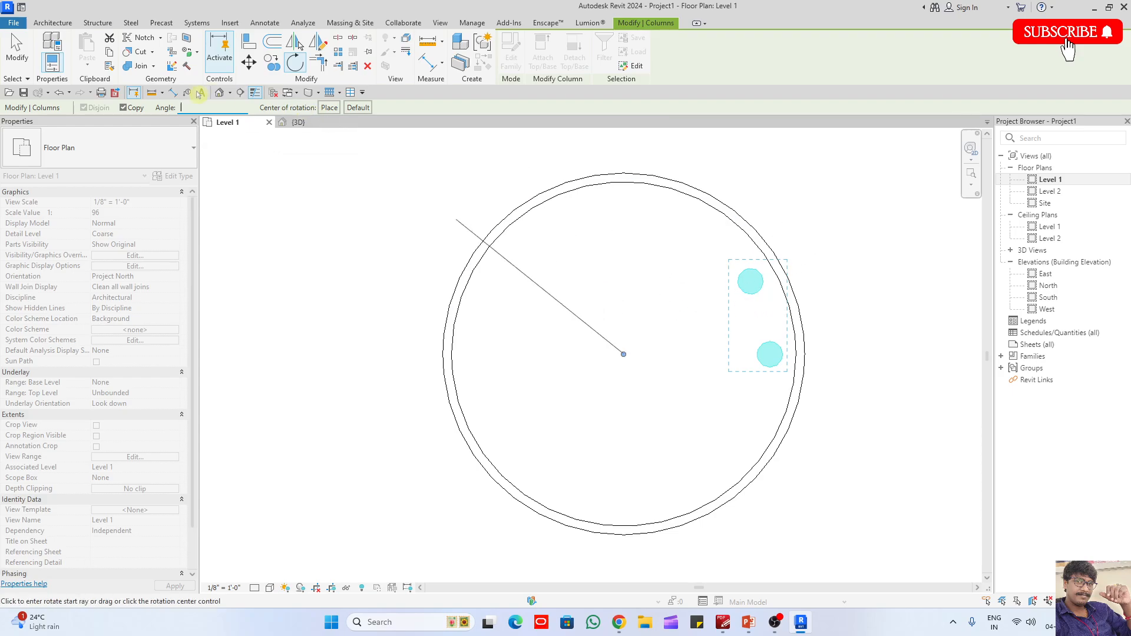
type("60")
key("Return")
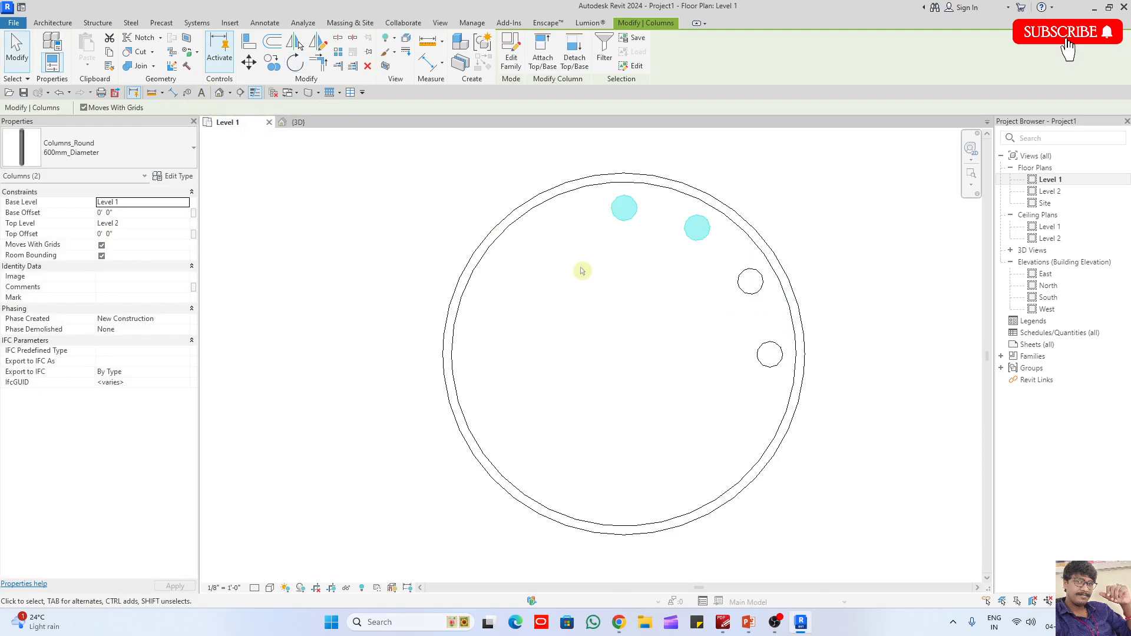
left_click(582, 270)
- Rotate copies of all four round columns by 120 degrees about the circular wall's centre
left_click_drag(582, 140, 845, 456)
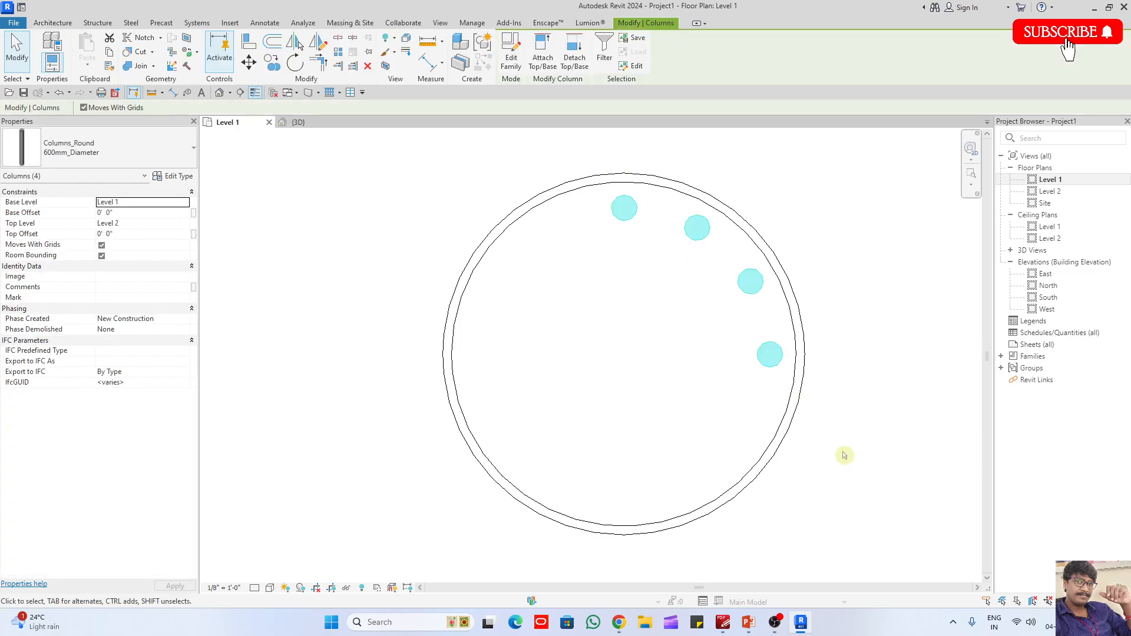
left_click(297, 64)
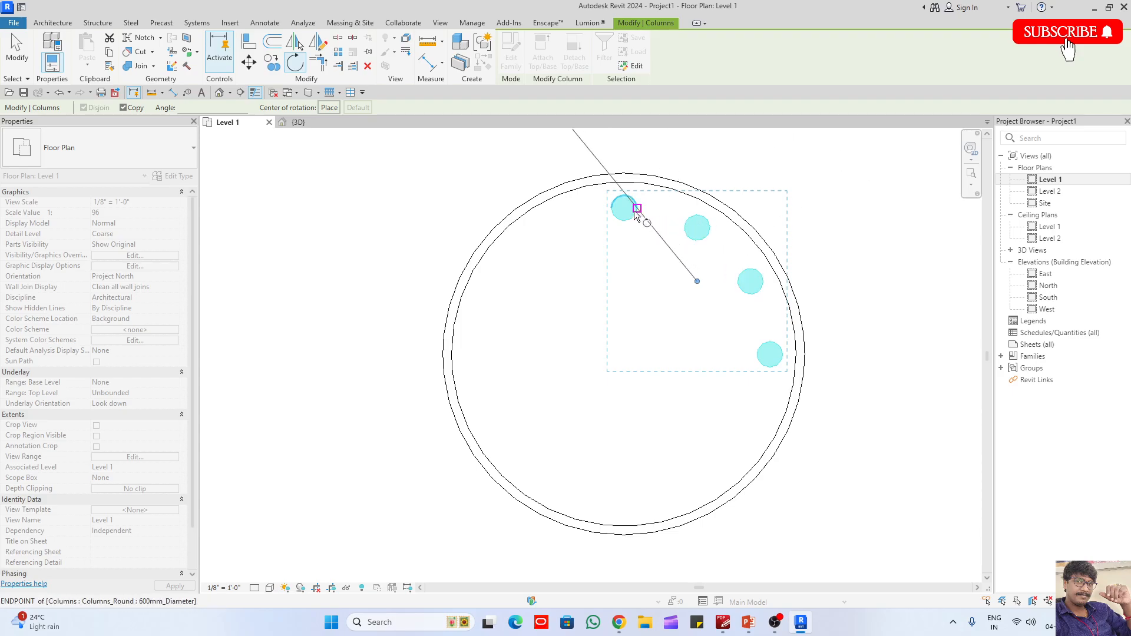
left_click(329, 108)
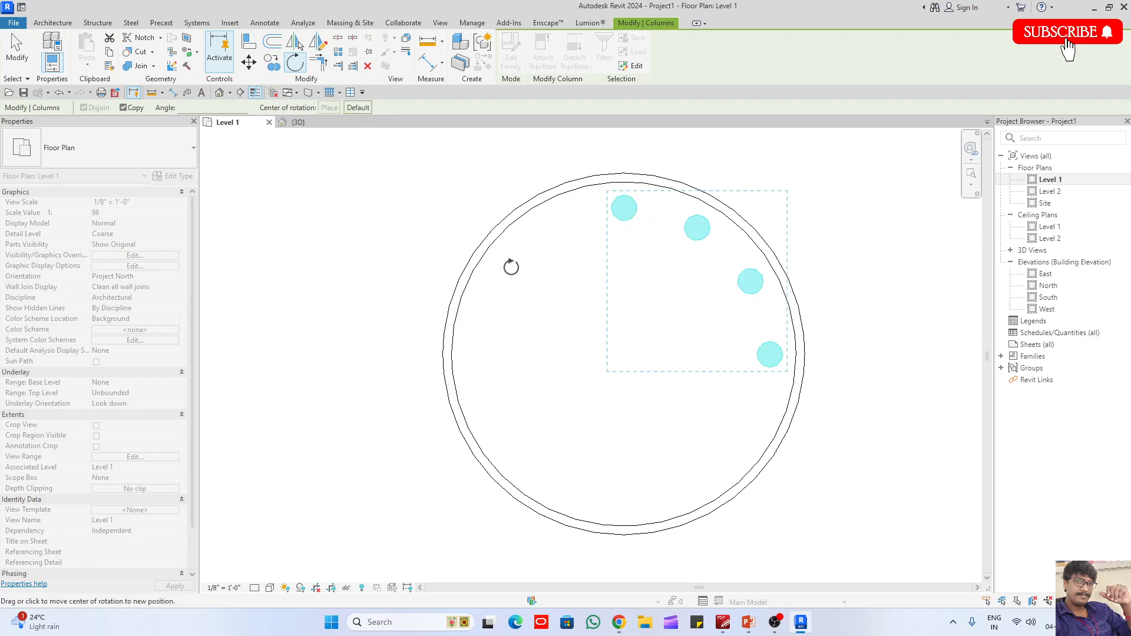
key("c")
left_click(505, 235)
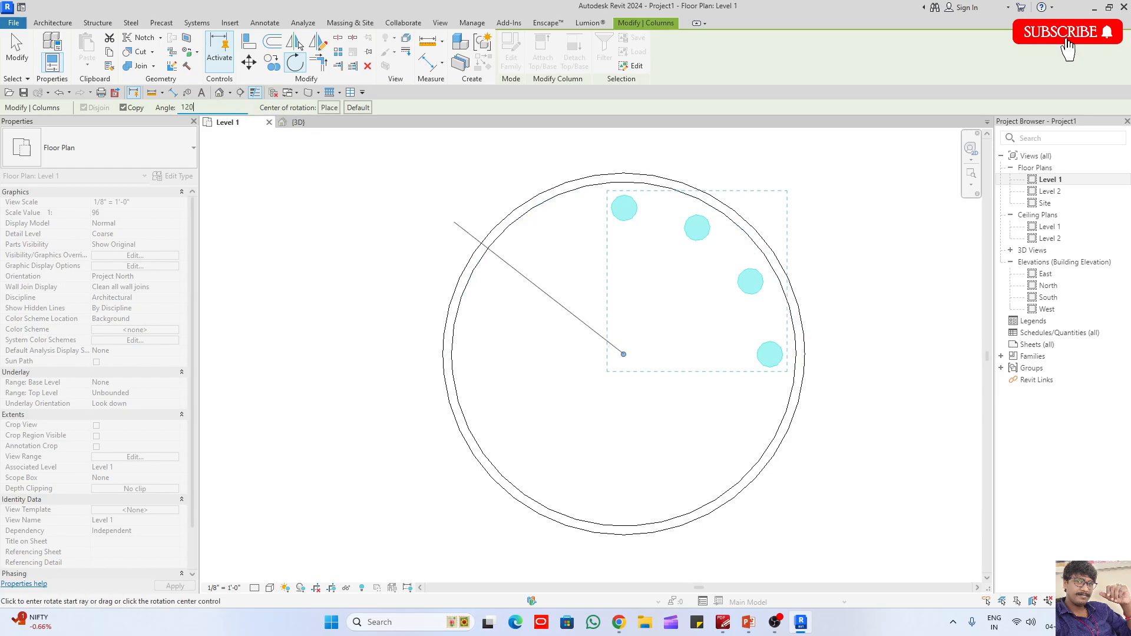
key("Return")
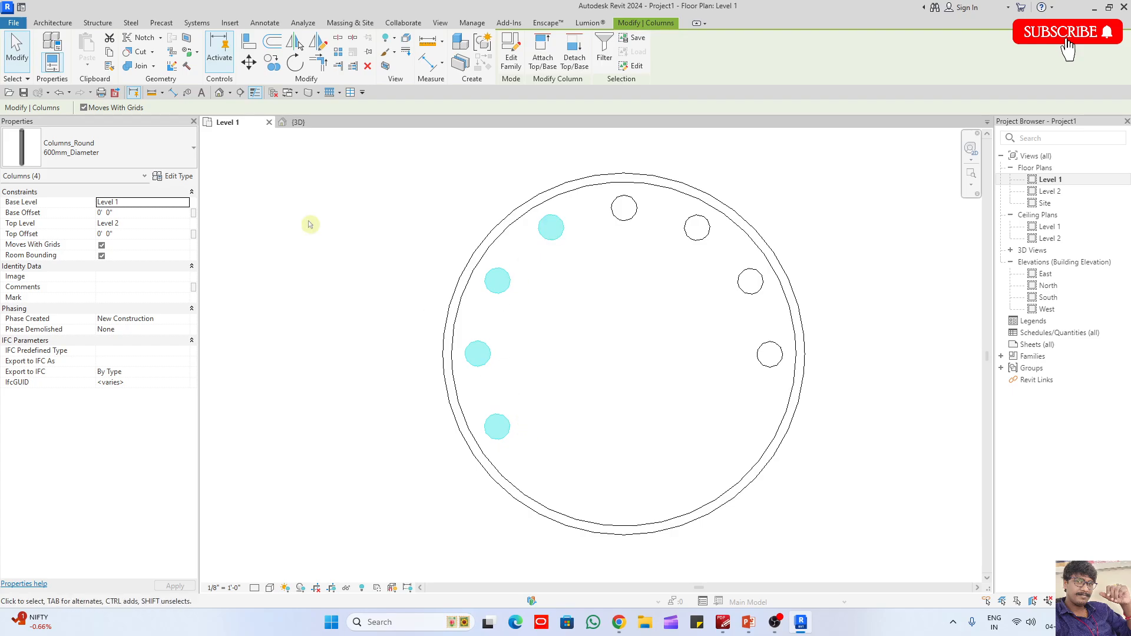
- Rotate copies of the four selected round columns by another 120 degrees about the circular wall's centre to complete the ring
left_click(293, 64)
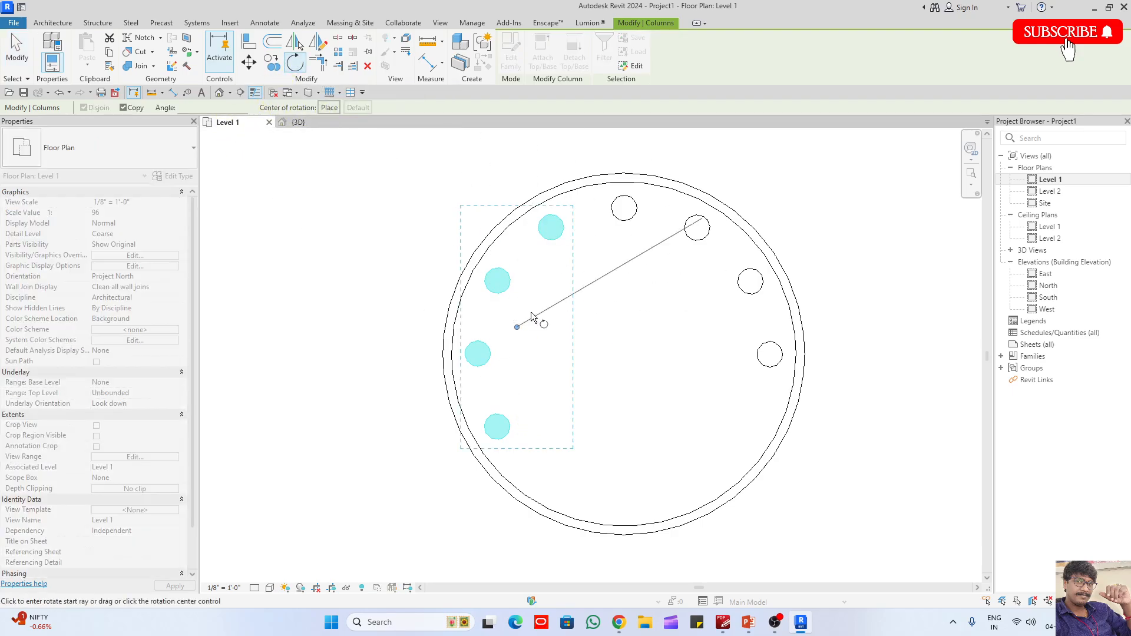
left_click(329, 108)
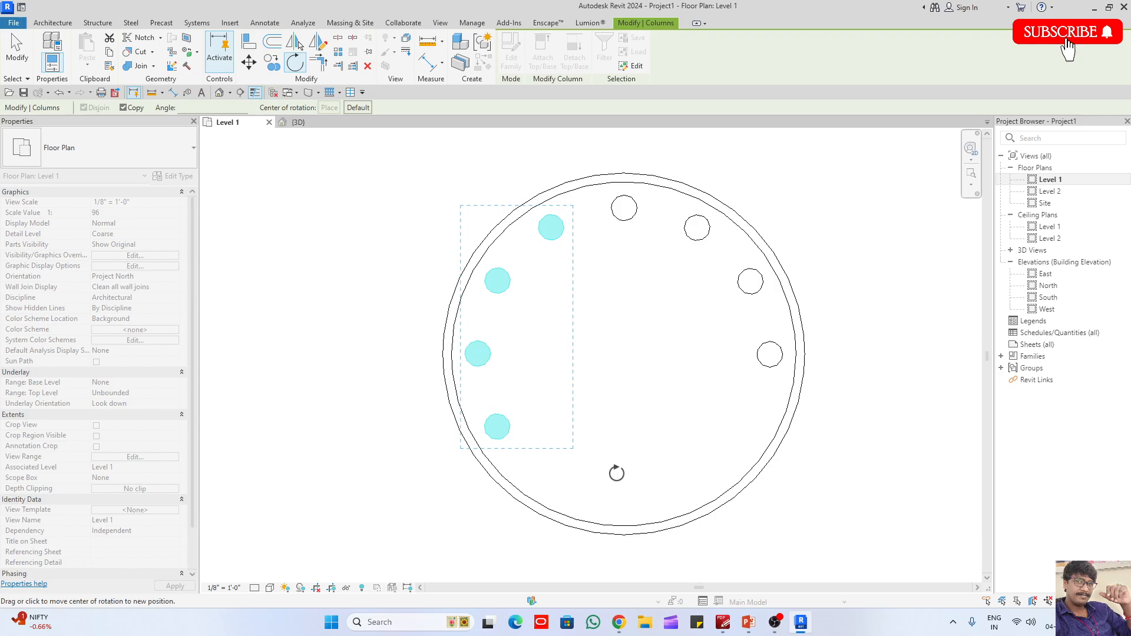
left_click(596, 521)
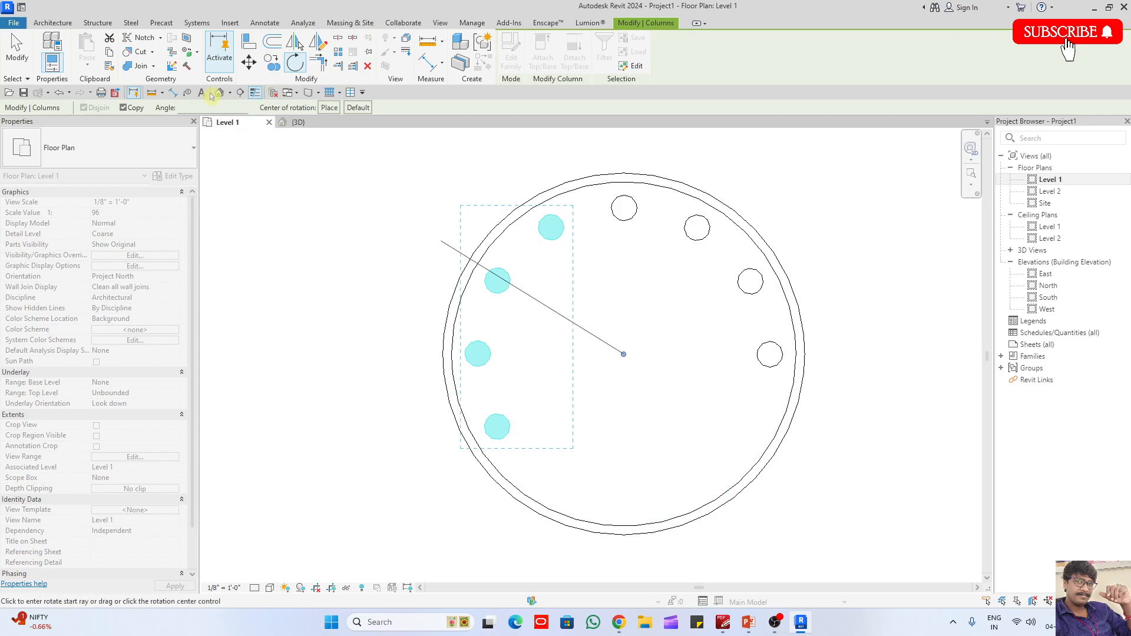
type("120")
key("Return")
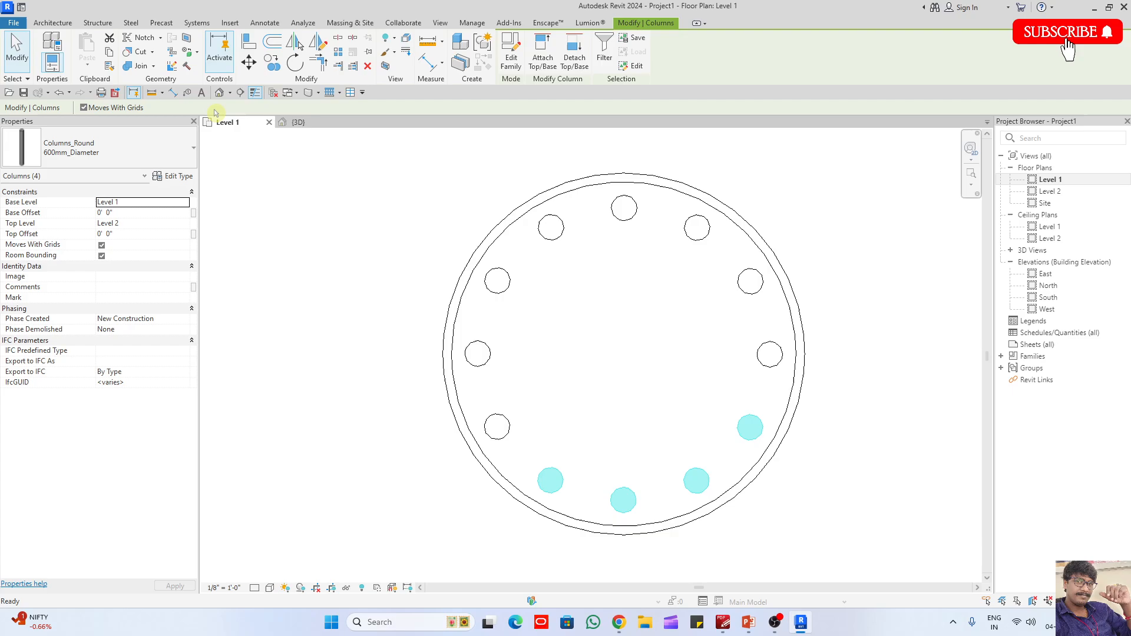
left_click(387, 244)
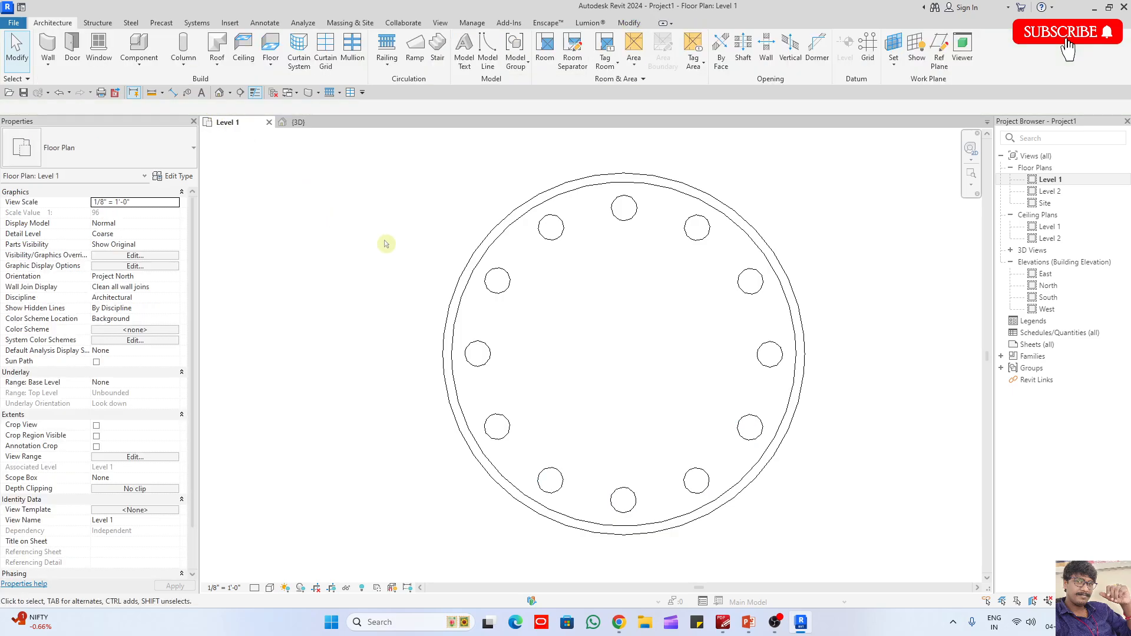
- In the 3D view, select both halves of the circular wall and set their unconnected height to 10'-0"
left_click(298, 122)
middle_click_drag(833, 366, 793, 351, "shift")
key("Tab")
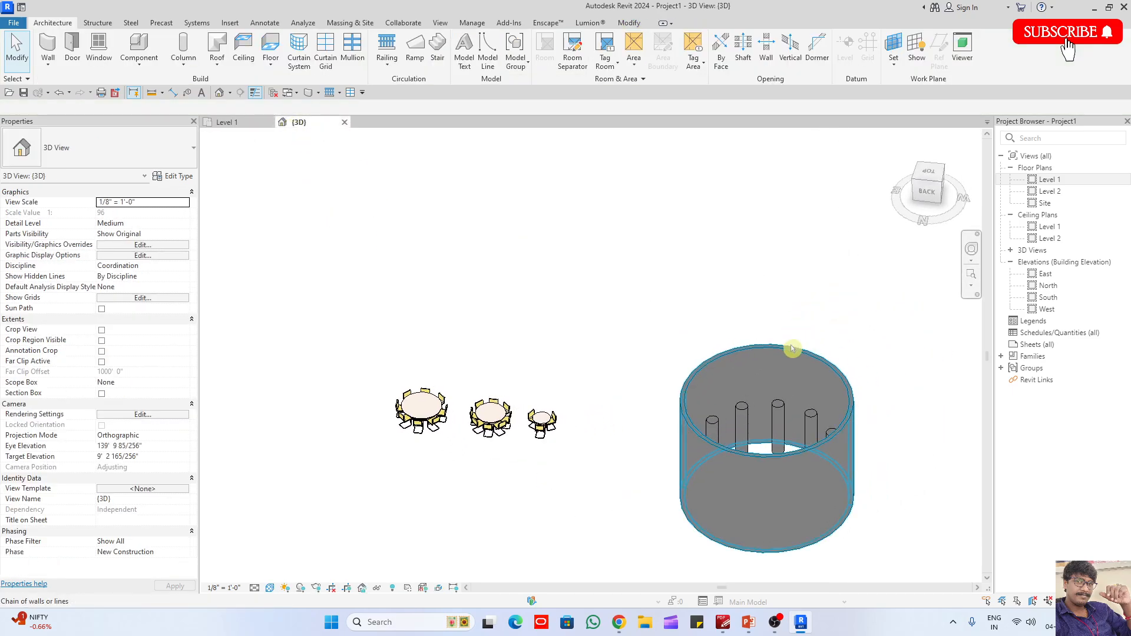
left_click(792, 348)
left_click(148, 266)
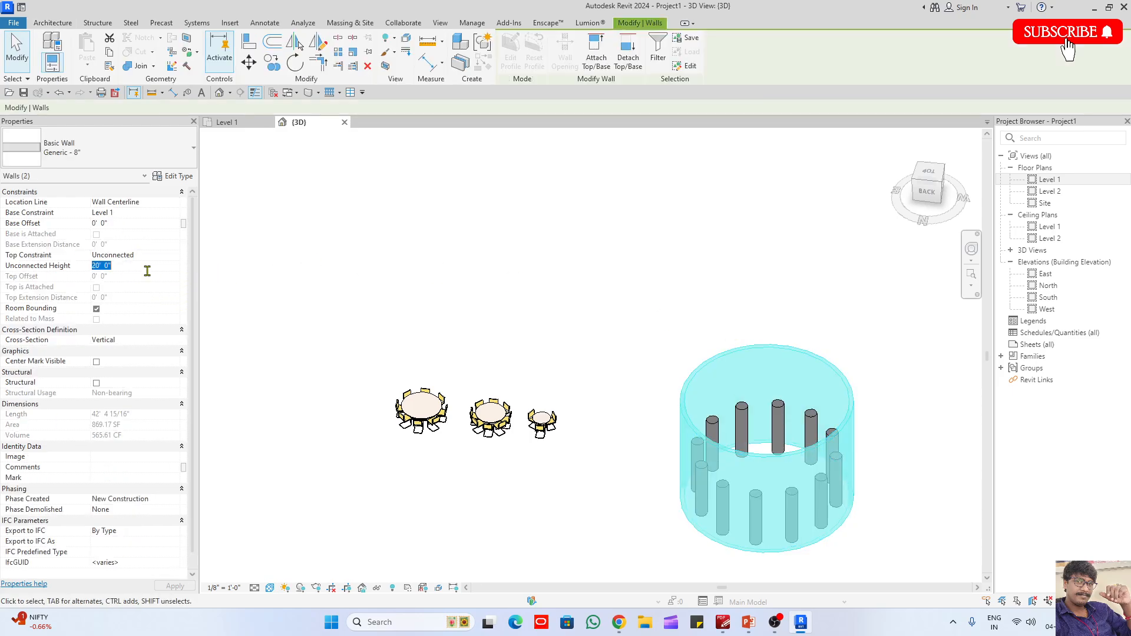
type("1'-0")
left_click(648, 419)
- Set the unconnected height of only the front half of the circular wall to 3'-0"
scroll(726, 408, "up", 2)
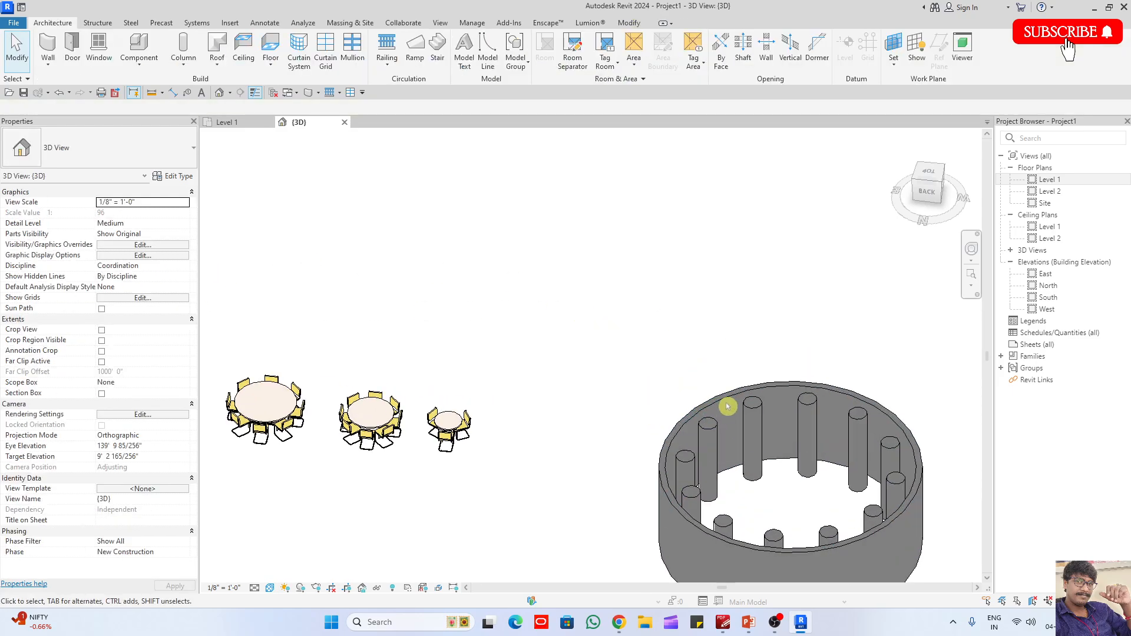
left_click(729, 403)
left_click(140, 266)
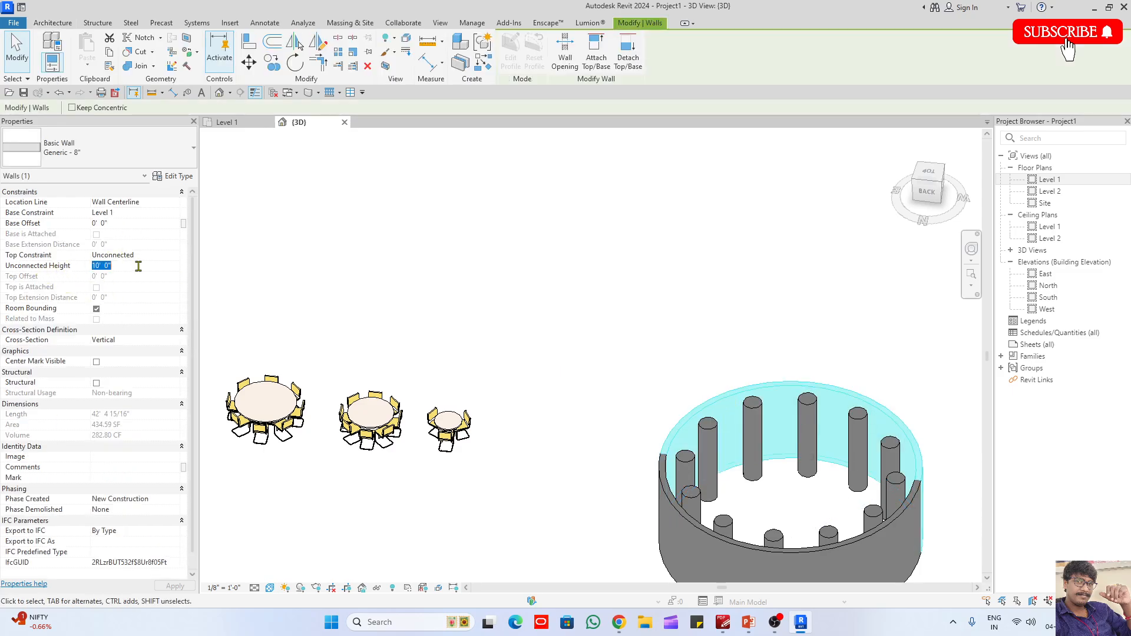
- Delete two adjacent round columns beside the low front half of the wall to leave an entrance gap
middle_click_drag(463, 391, 792, 471, "shift")
left_click(792, 471)
left_click(791, 470)
key("Escape")
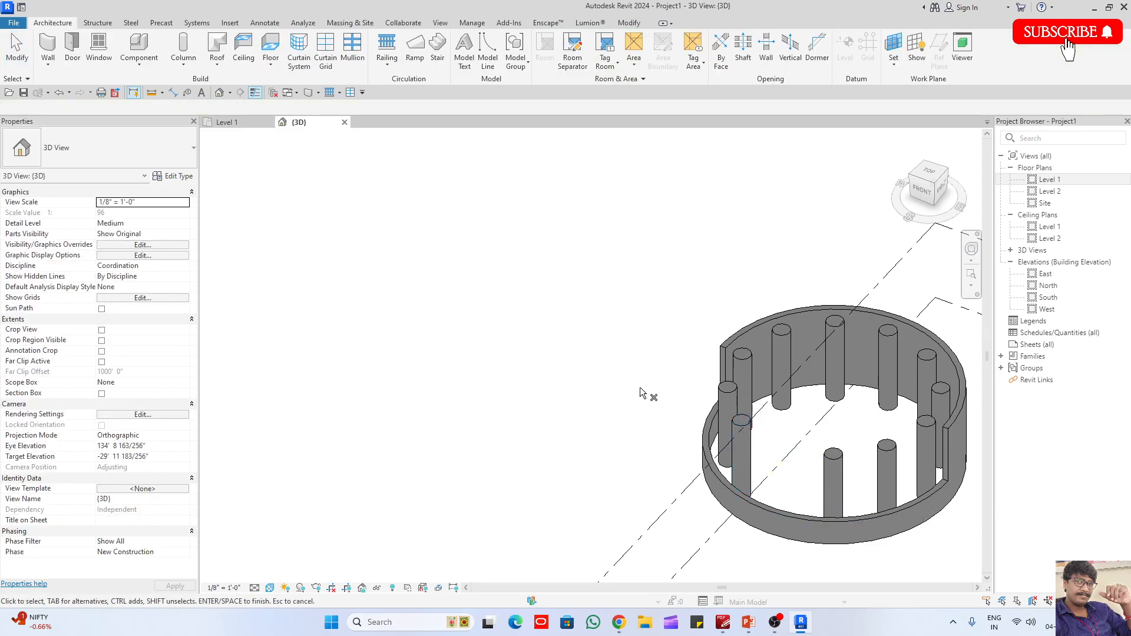
scroll(746, 455, "down", 1)
left_click(723, 443)
left_click(673, 430)
- Select all instances of the round column and set their top offset to -7'-0" from Level 2
scroll(660, 434, "down", 2)
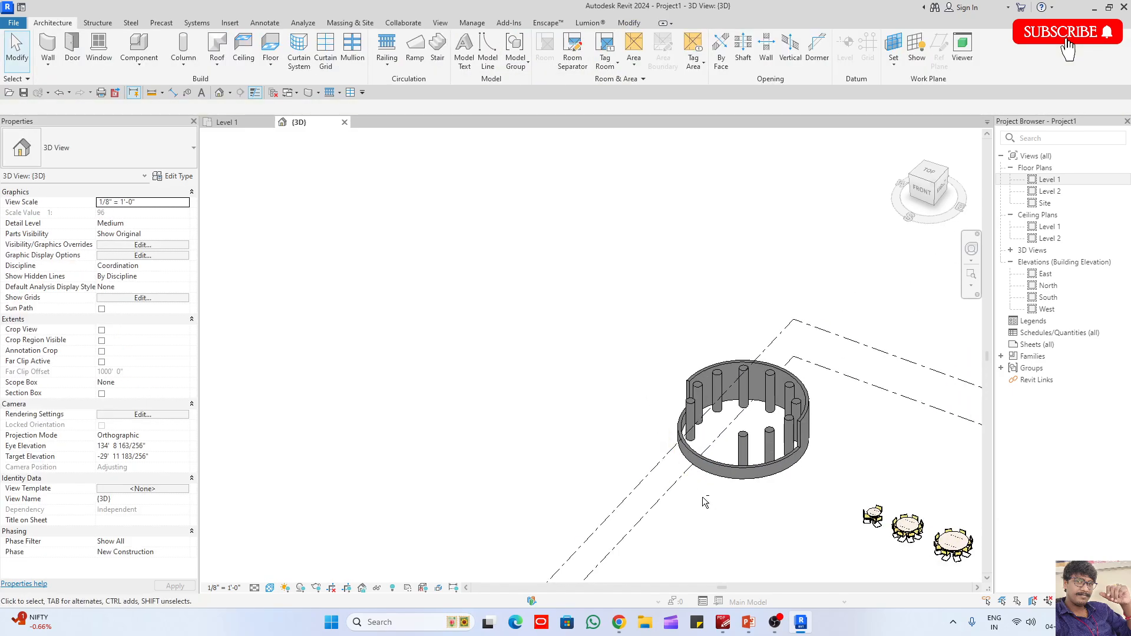
middle_click_drag(706, 500, 815, 482, "shift")
scroll(752, 425, "up", 2)
middle_click_drag(753, 427, 749, 428, "shift")
left_click(750, 428)
key("s")
key("a")
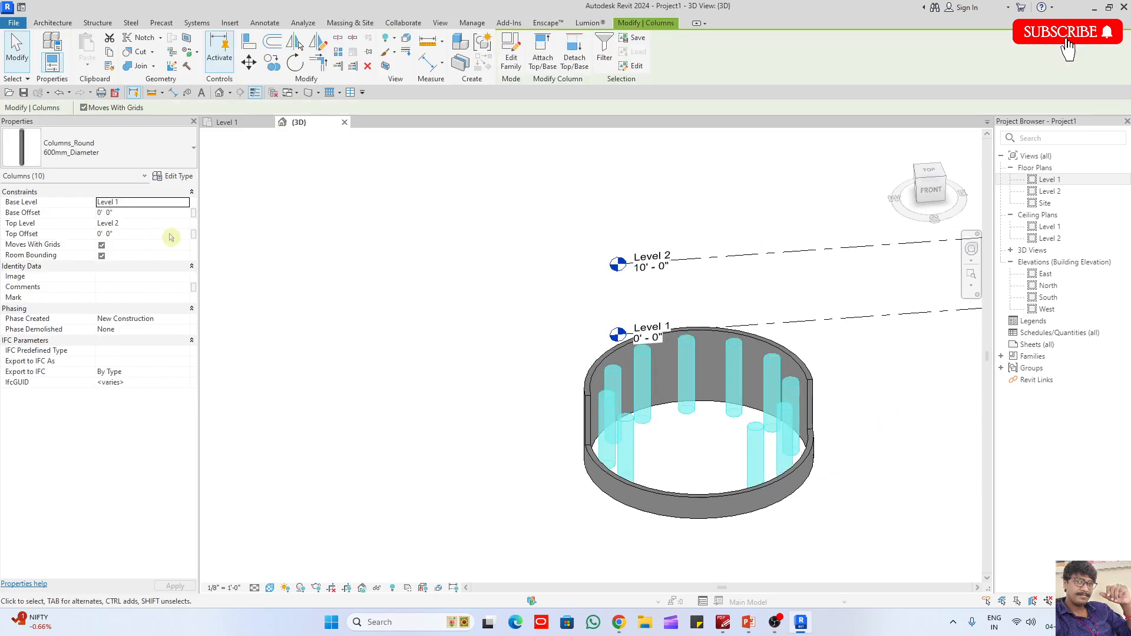
left_click(564, 524)
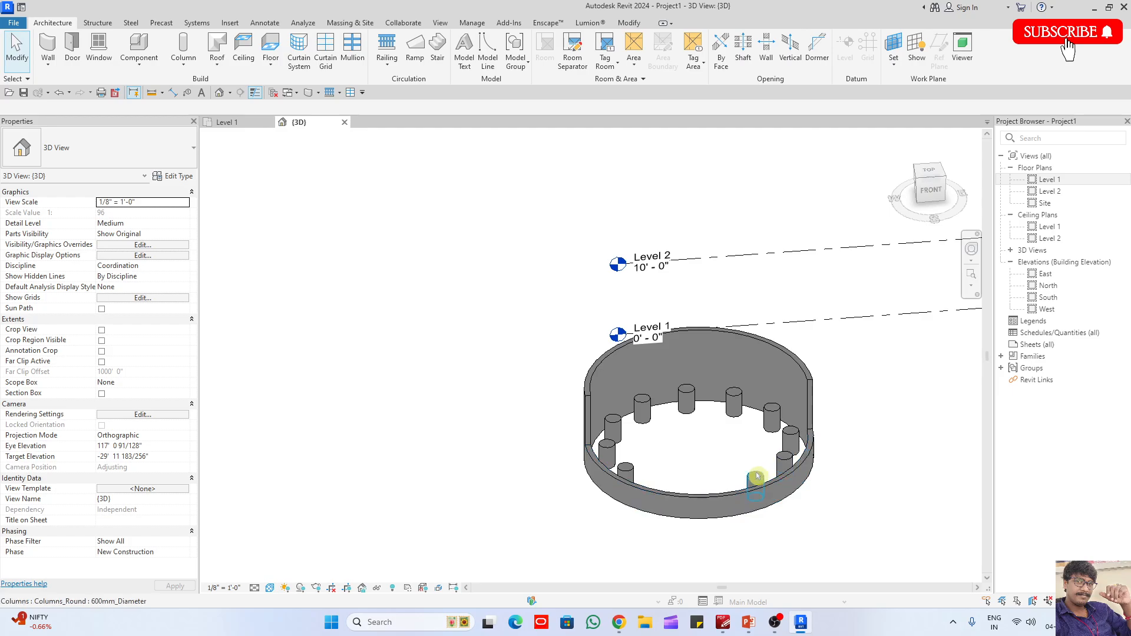
- Start a floor in the Level 1 plan and sketch a circular boundary along the wall's inner face, radius about 13'-2"
middle_click_drag(871, 528, 807, 498, "shift")
middle_click_drag(760, 450, 630, 440)
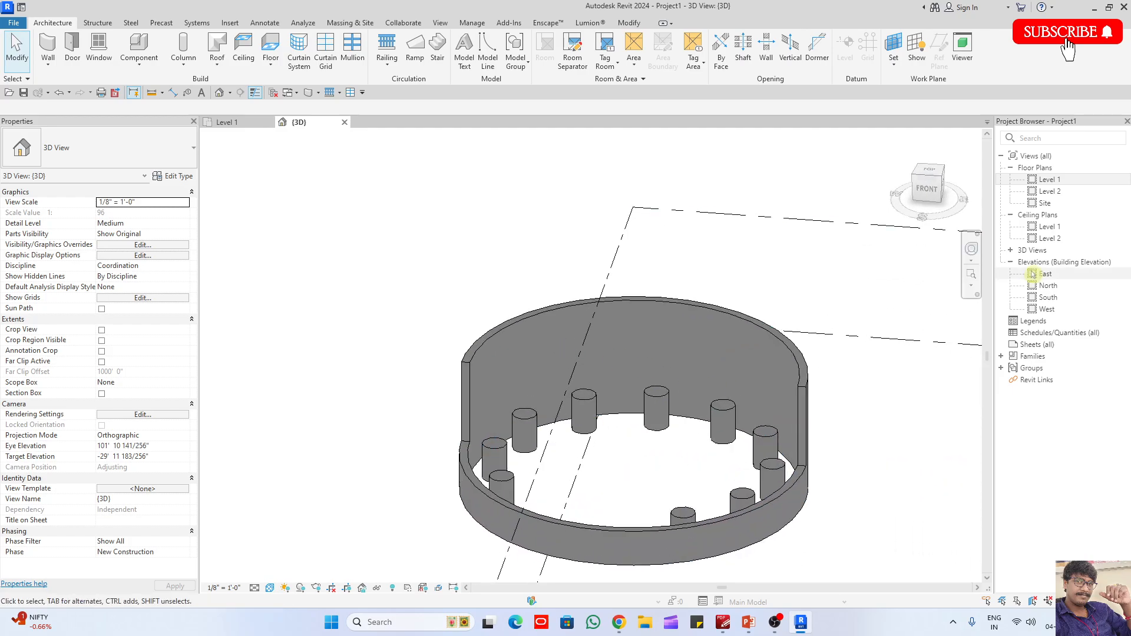
double_click(1048, 179)
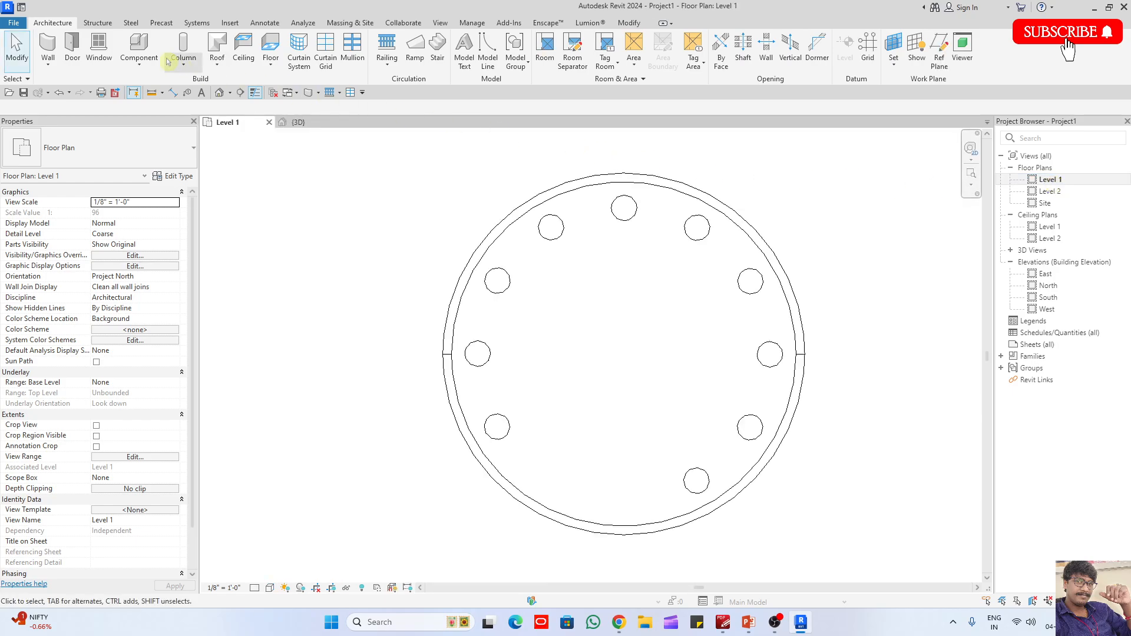
left_click(271, 44)
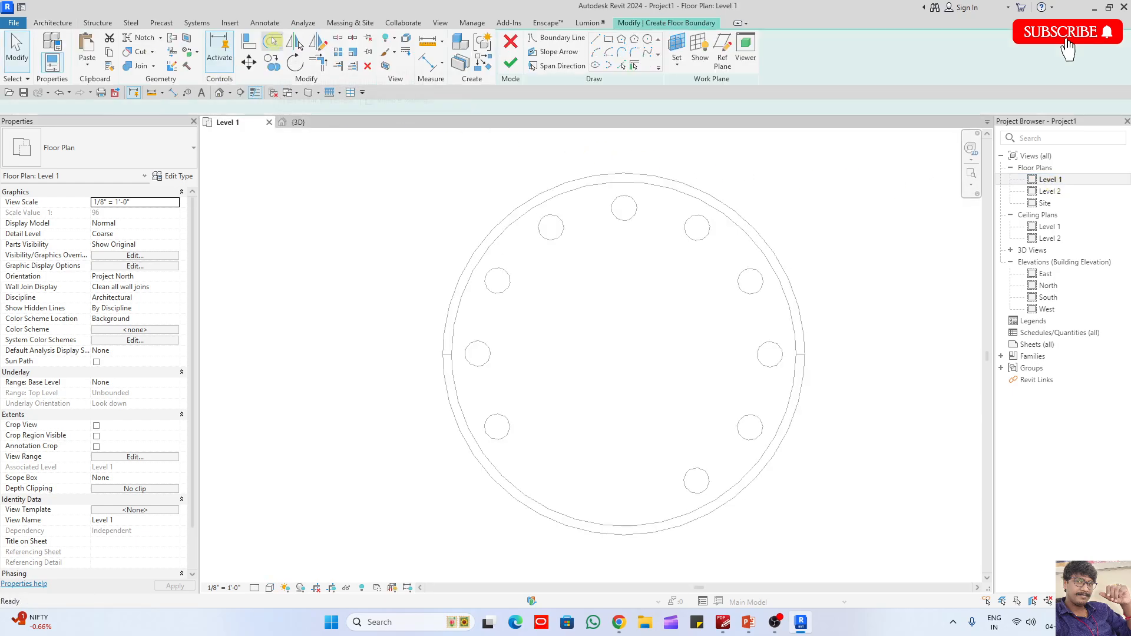
left_click(647, 39)
left_click(651, 183)
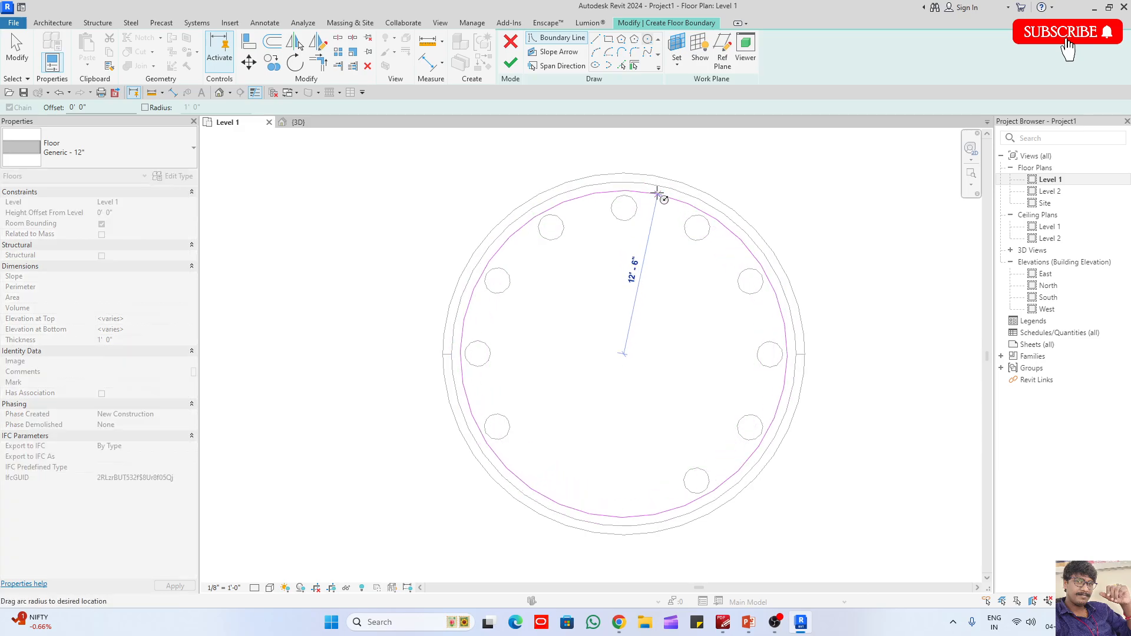
- Add an inner floor boundary by picking both halves of the wall's inner face with a 3'-0" inward offset
left_click(621, 65)
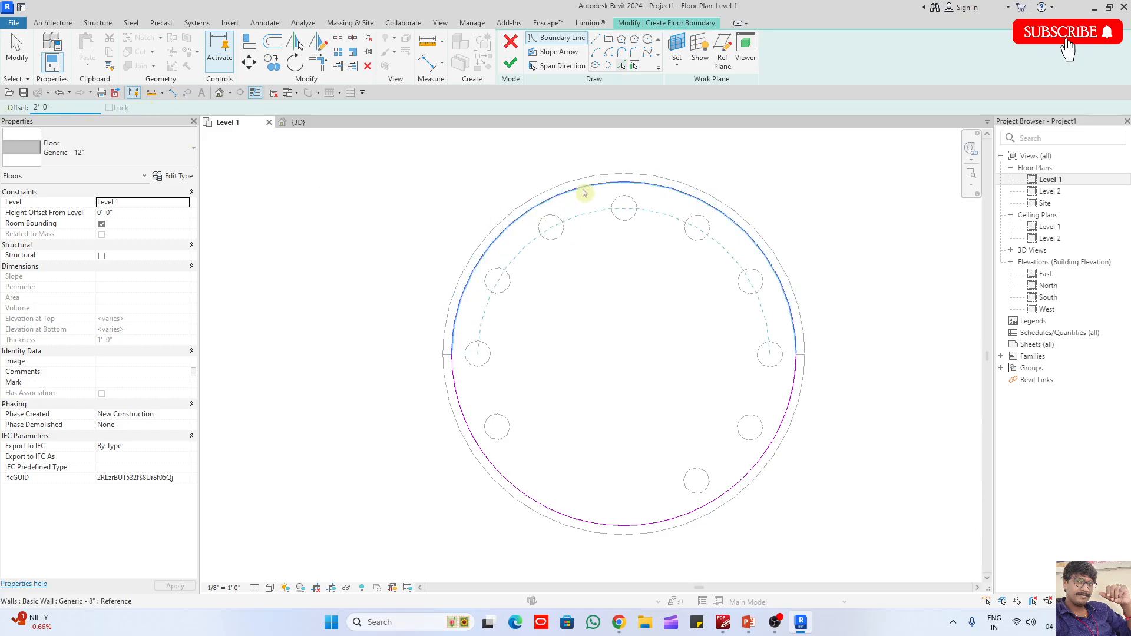
left_click(66, 107)
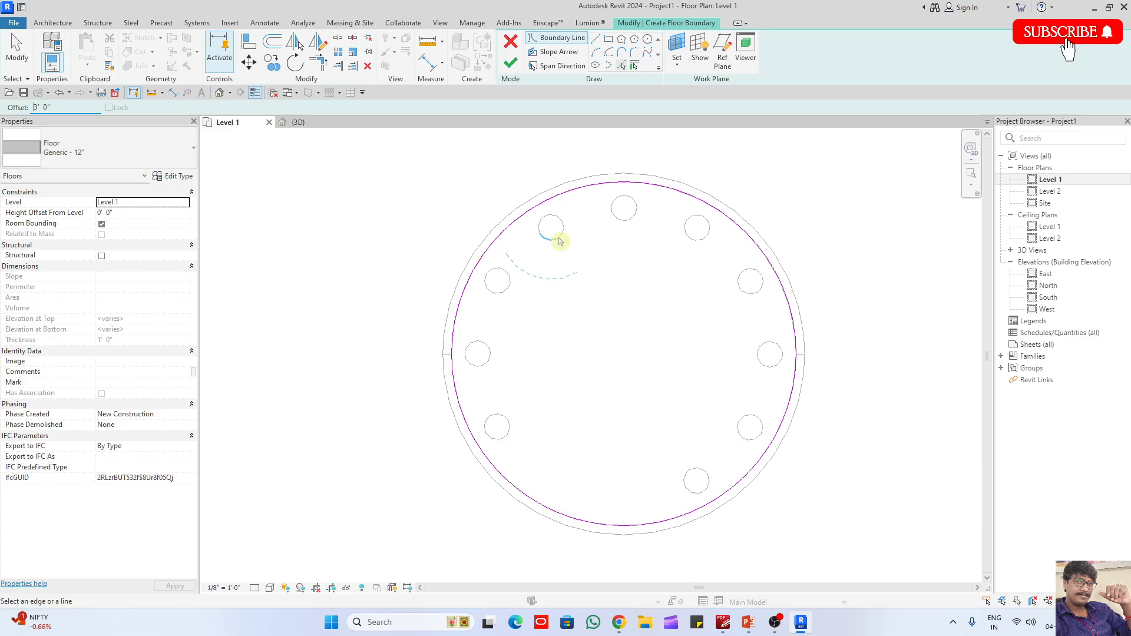
left_click(588, 194)
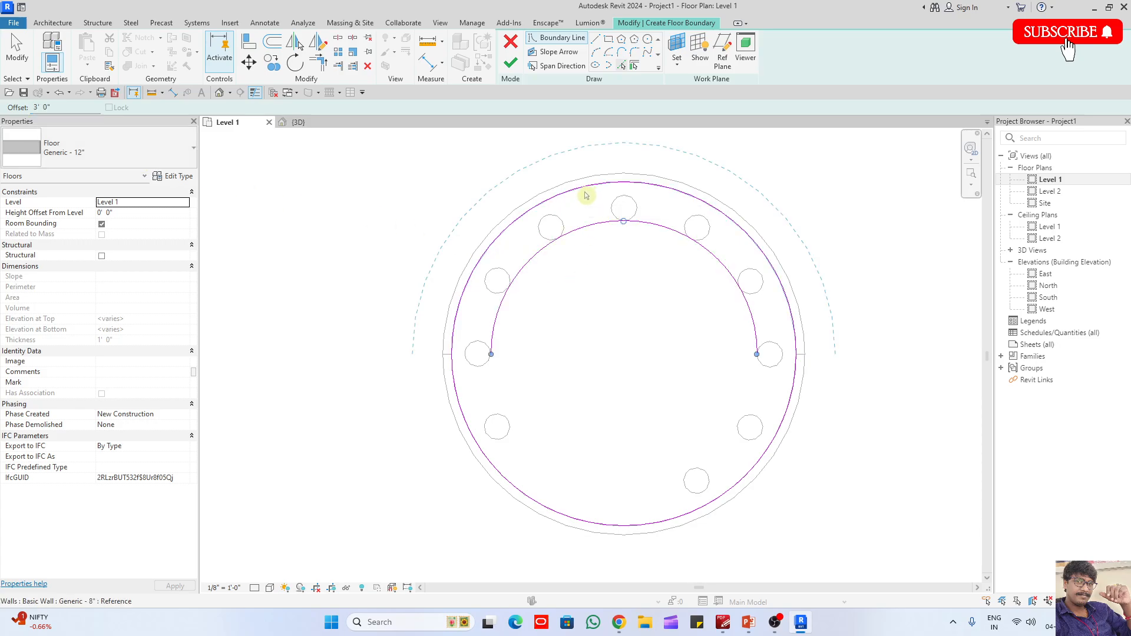
left_click(521, 493)
key("Escape")
- Split the inner and outer floor boundaries on both sides of the column gap and delete the segments between the splits
scroll(662, 512, "up", 2)
key("s")
key("l")
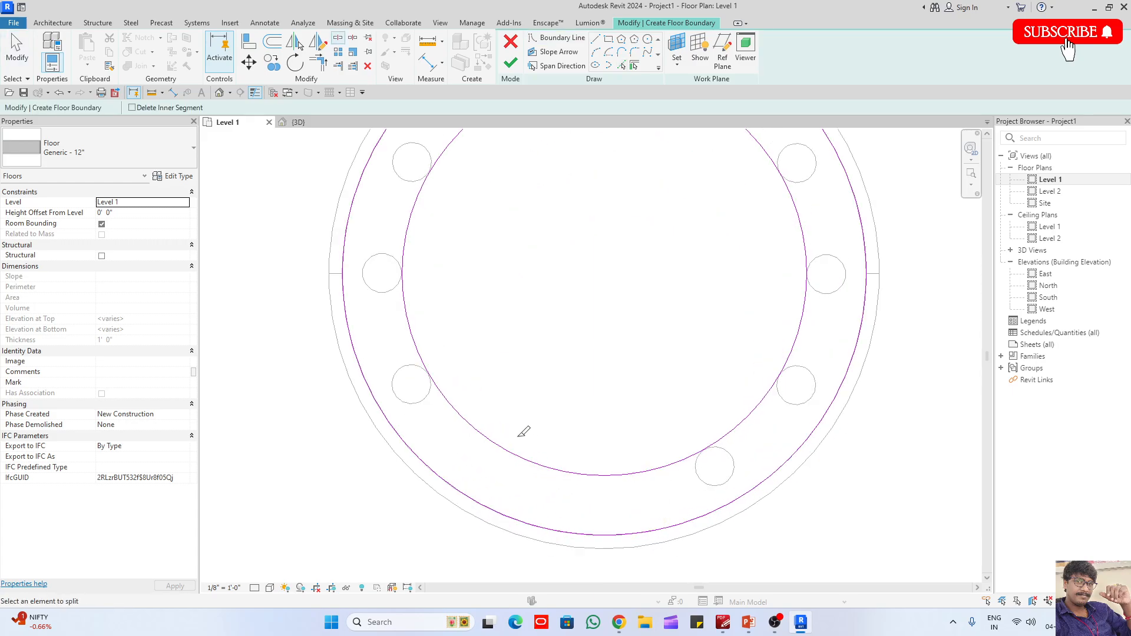
left_click(471, 426)
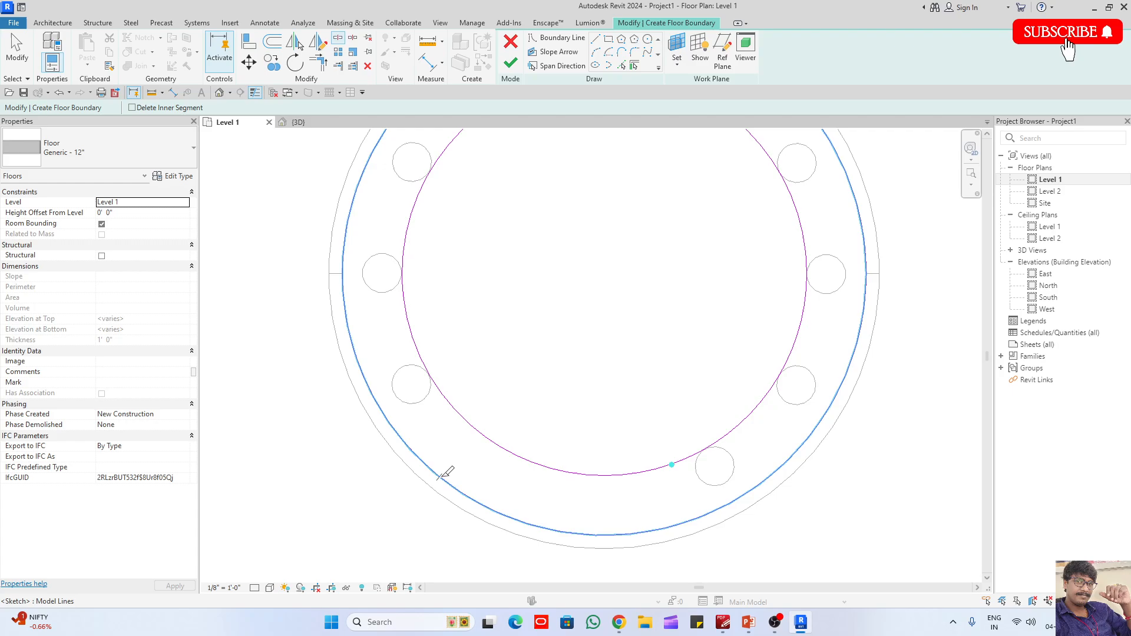
key("Escape")
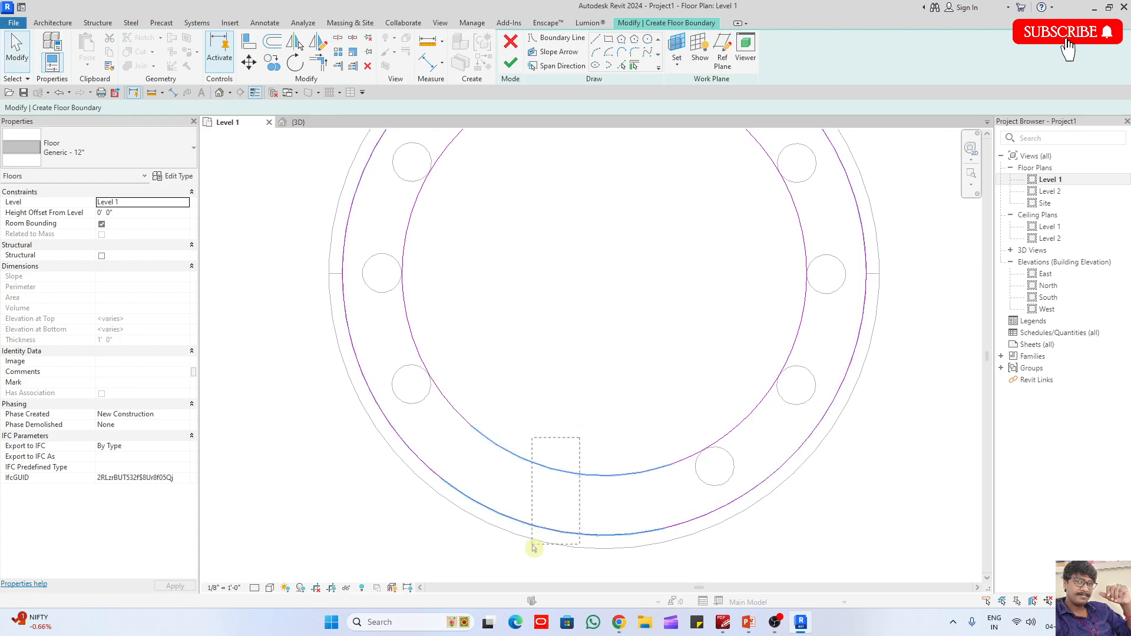
left_click_drag(534, 548, 533, 548)
key("Delete")
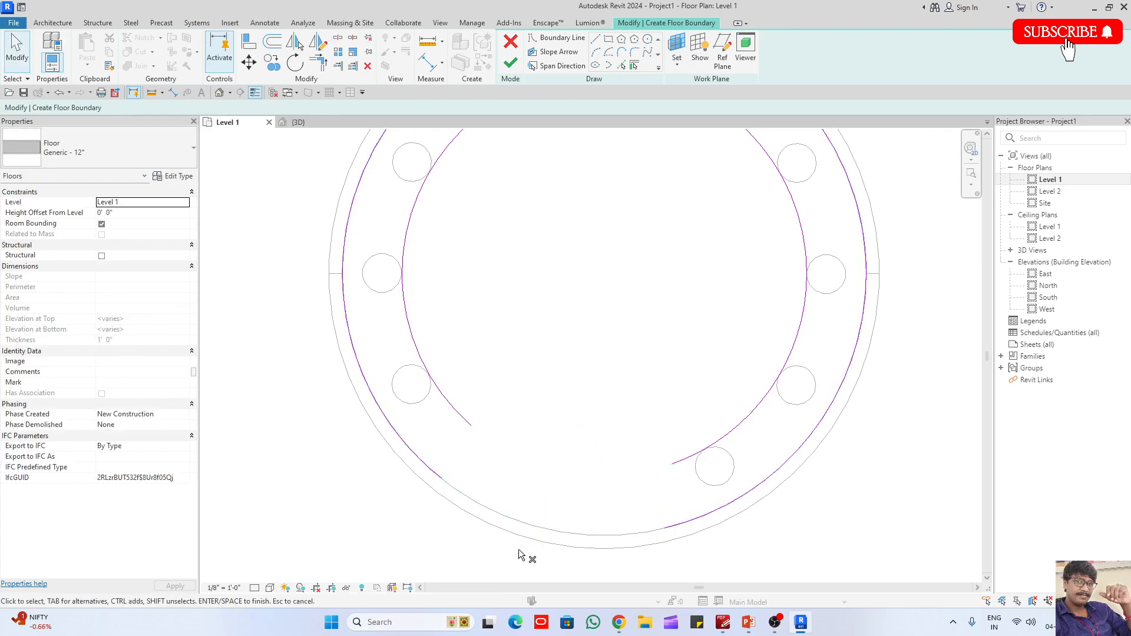
- Close both open ends of the ring boundary with straight lines between the inner and outer arcs, and finish the floor
left_click(544, 37)
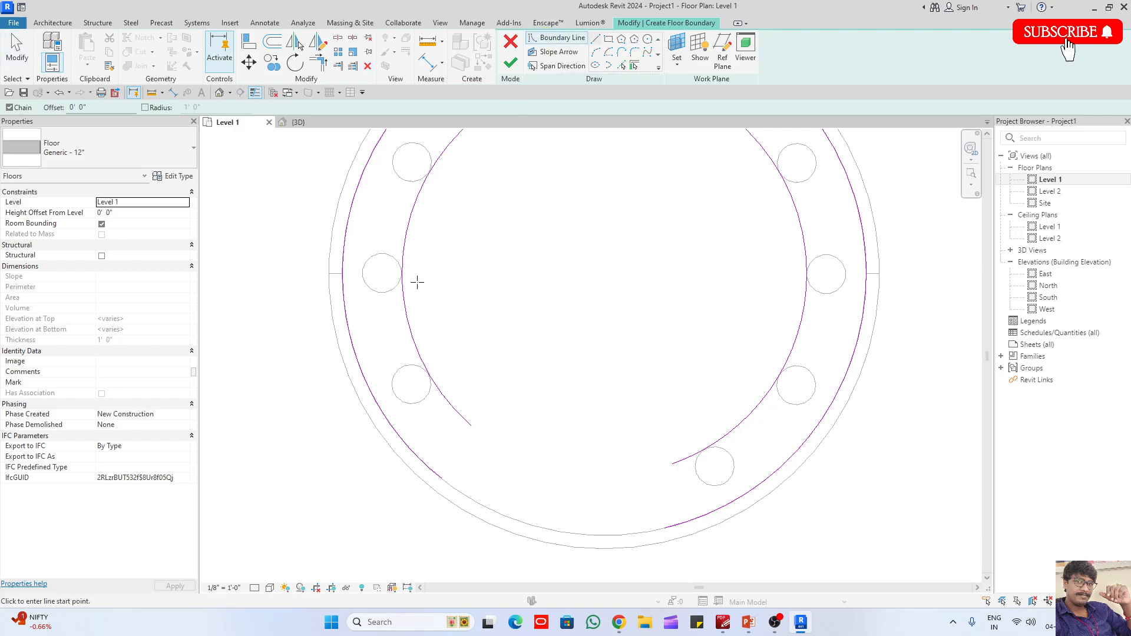
left_click(442, 477)
left_click(470, 426)
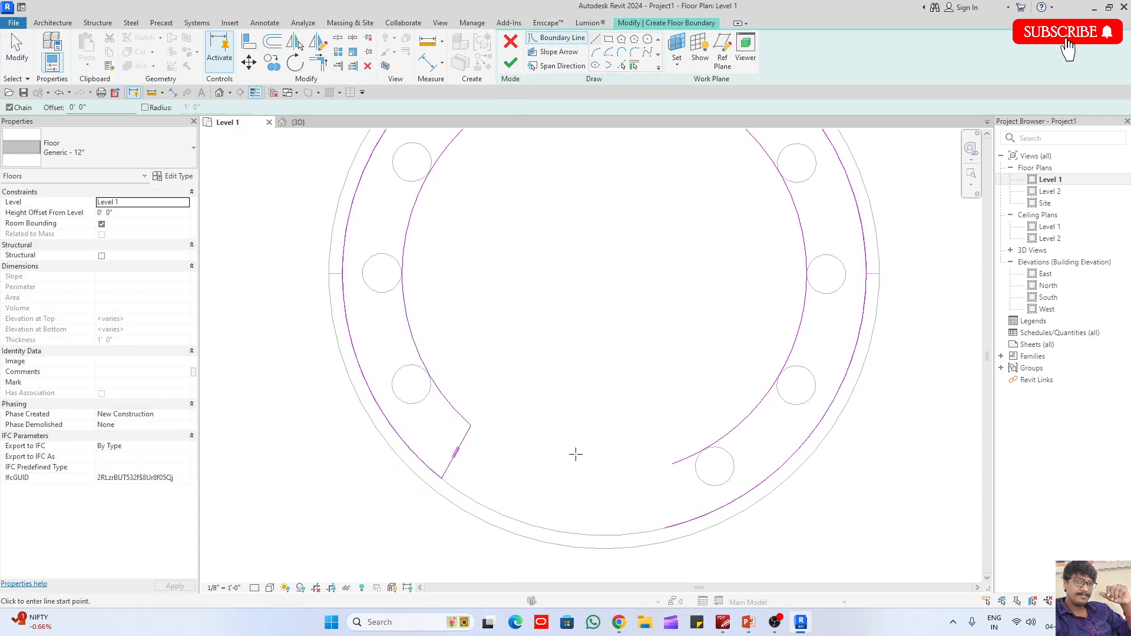
left_click(670, 464)
left_click(663, 528)
key("Escape")
key("Escape")
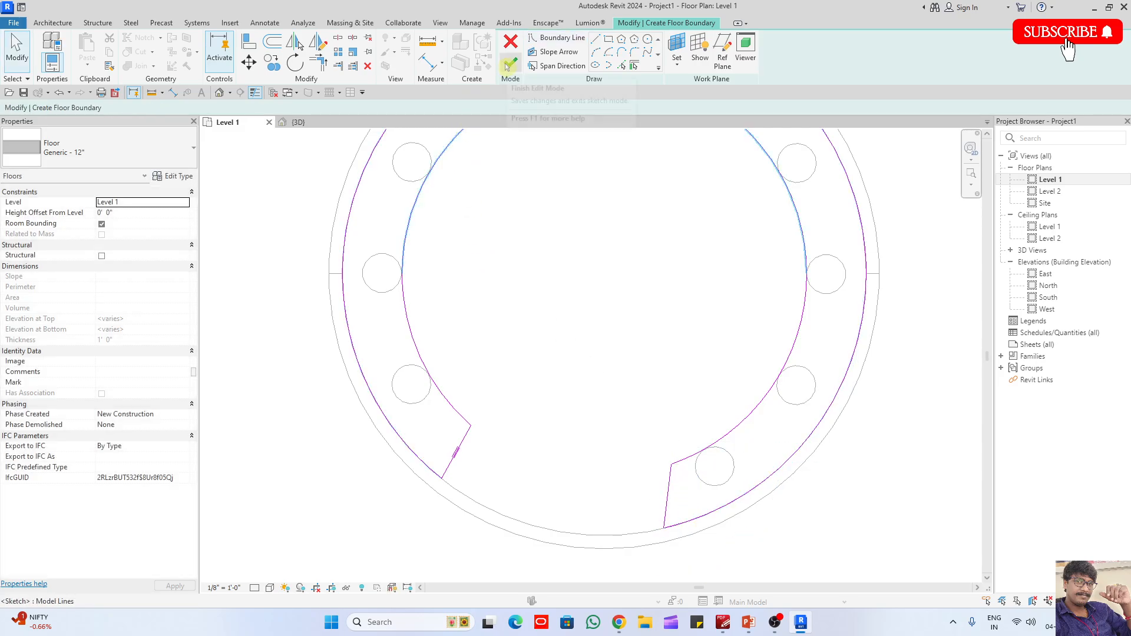
left_click(509, 64)
- In the 3D view, set the ring floor's height offset from Level 1 to 4'
left_click(298, 122)
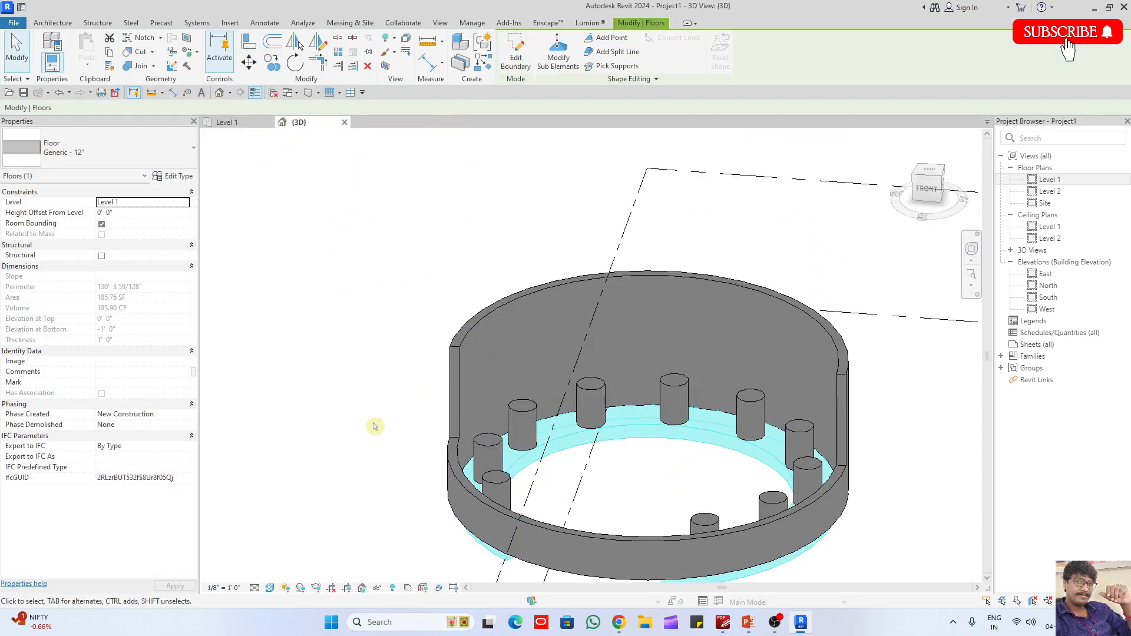
key("Return")
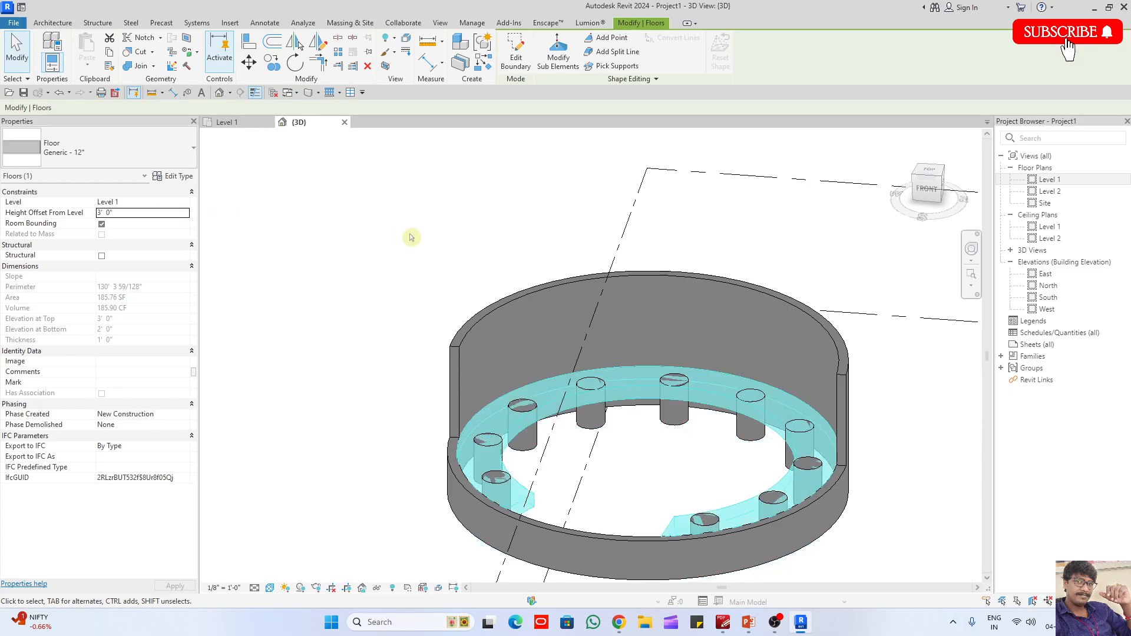
left_click(172, 176)
key("Escape")
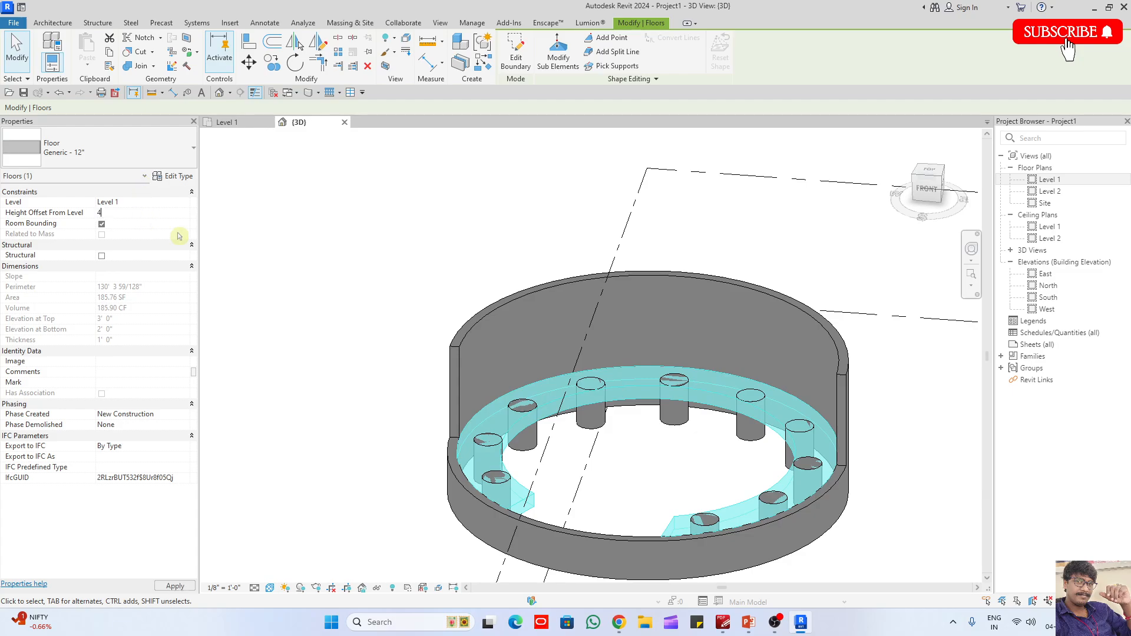
key("Return")
left_click(331, 267)
- Split the low front wall at both ends of the floor gap and delete the wall piece between them
scroll(342, 266, "down", 1)
middle_click_drag(452, 329, 584, 490, "shift")
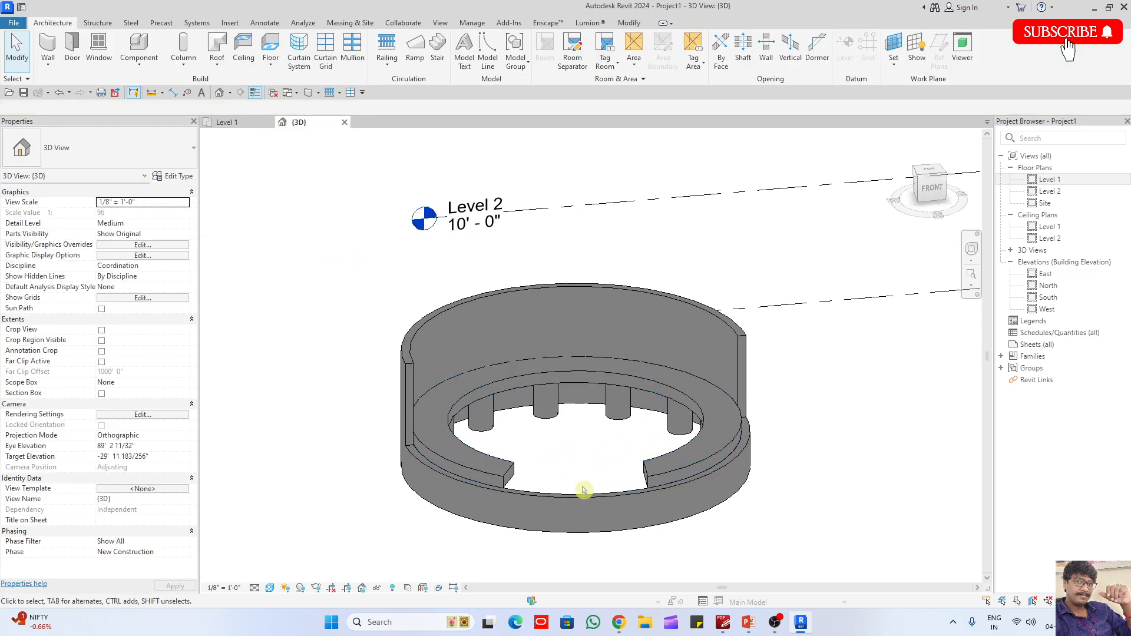
key("s")
key("l")
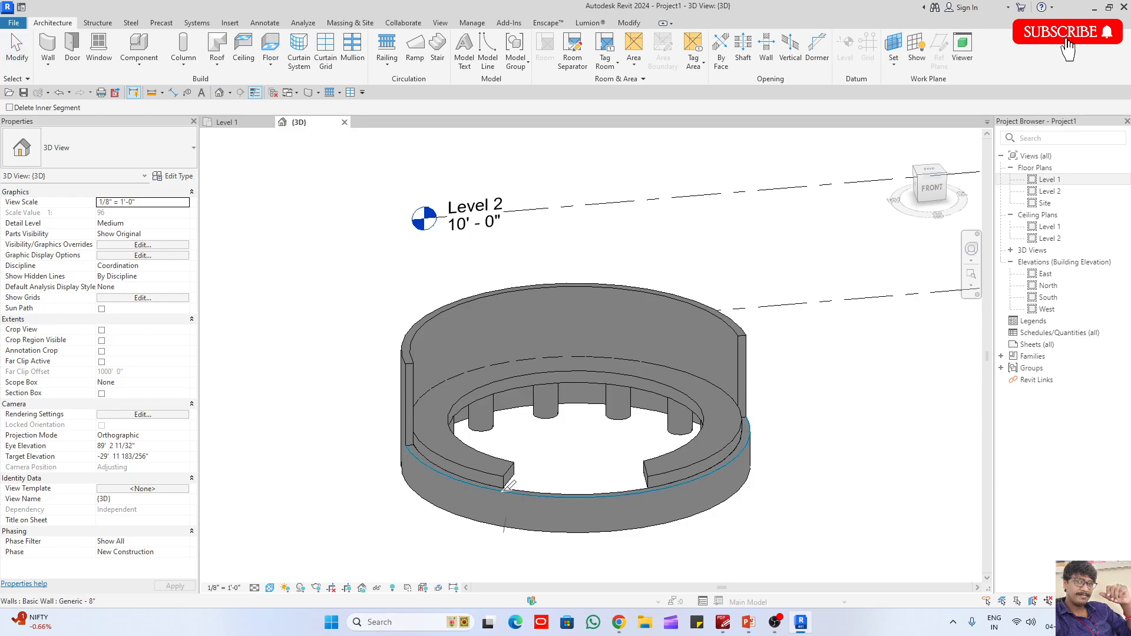
left_click(629, 505)
key("Escape")
left_click(580, 507)
key("Delete")
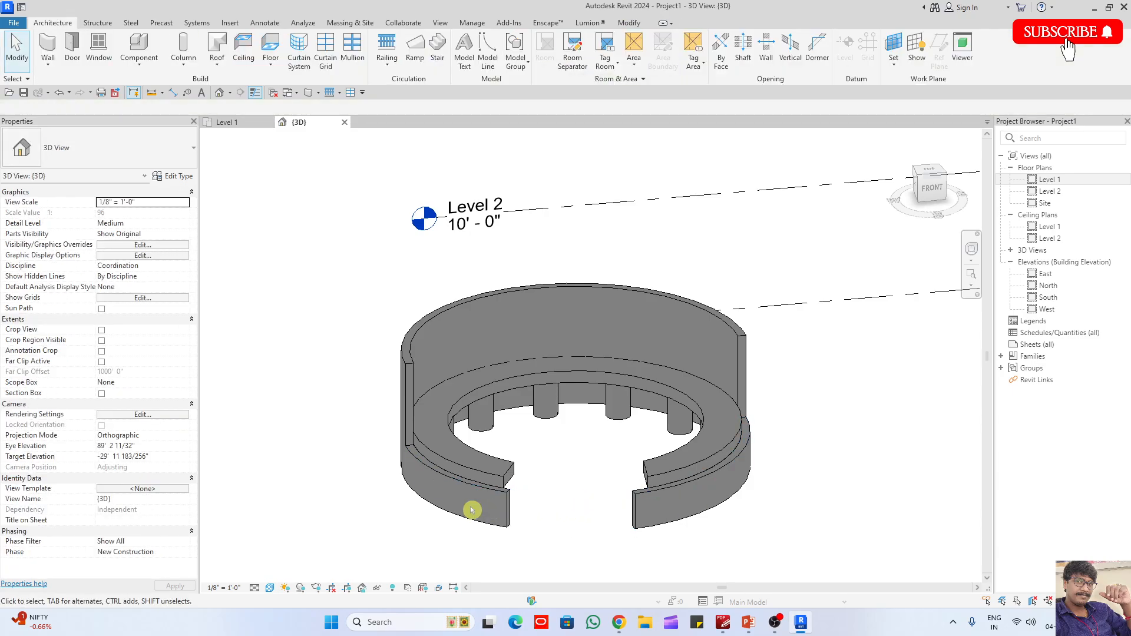
- Set the unconnected height of both low front wall pieces beside the entrance to 6'
left_click(494, 526)
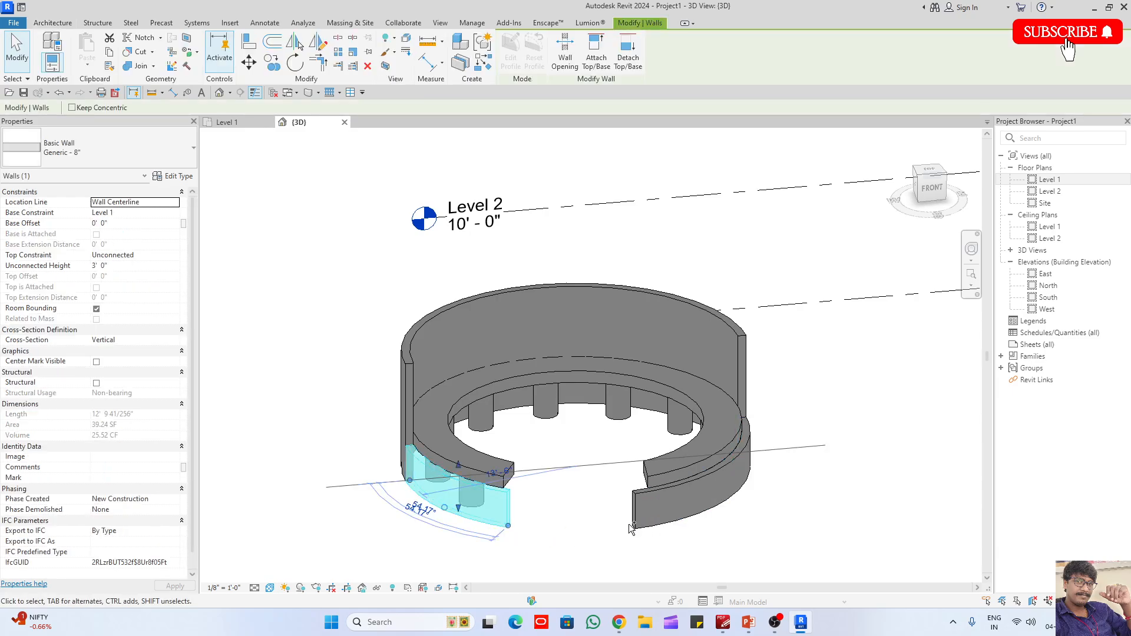
left_click(653, 529, "ctrl")
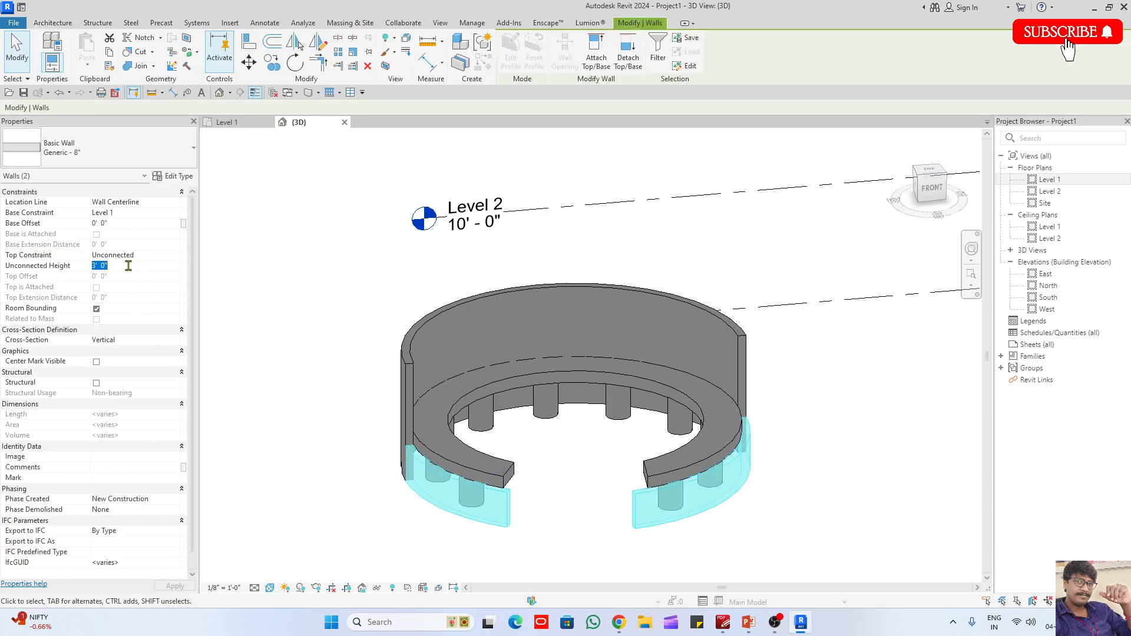
type("6+")
left_click(399, 489)
key("Return")
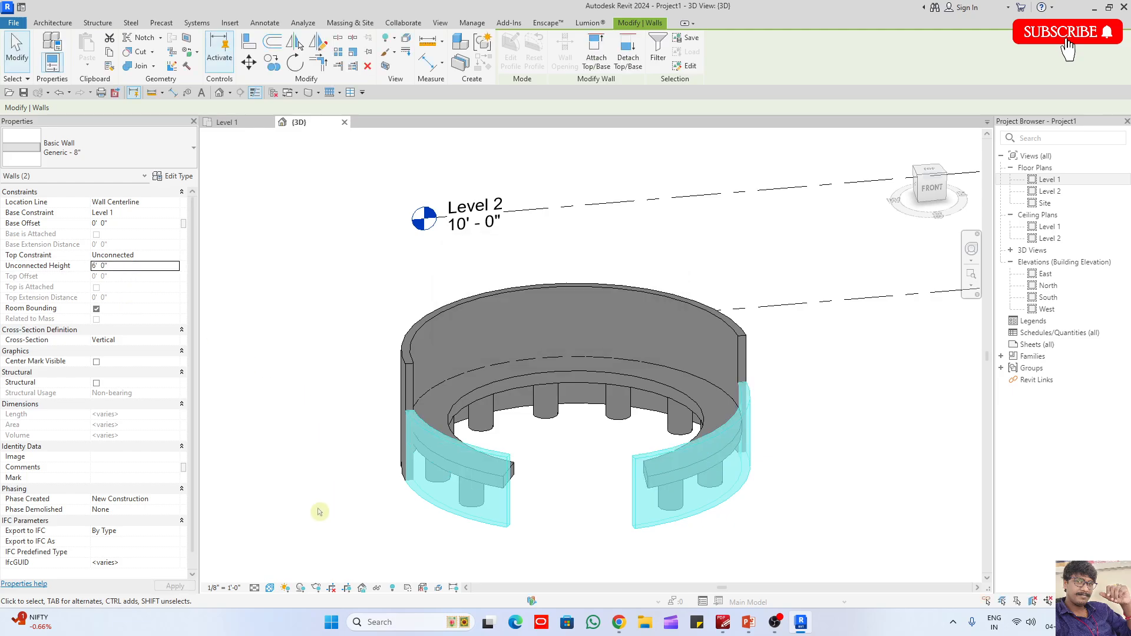
left_click(354, 480)
middle_click_drag(353, 480, 574, 457, "shift")
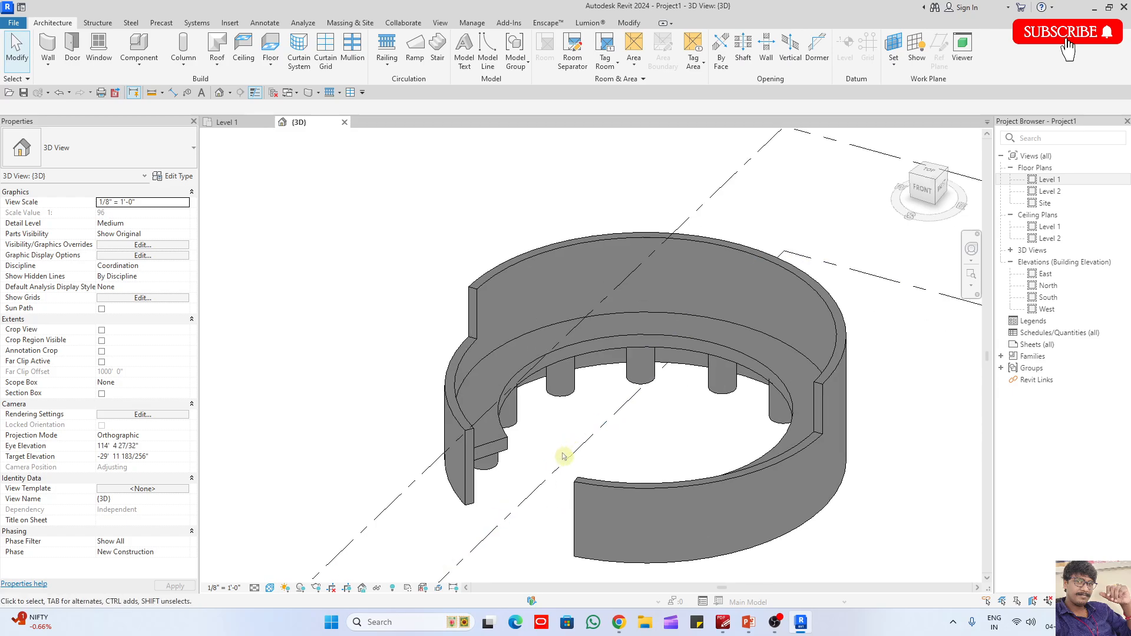
- On Level 2, create a sloped Generic - 12" roof from a circular footprint centred on the round wall and reaching its outer edge
double_click(1047, 191)
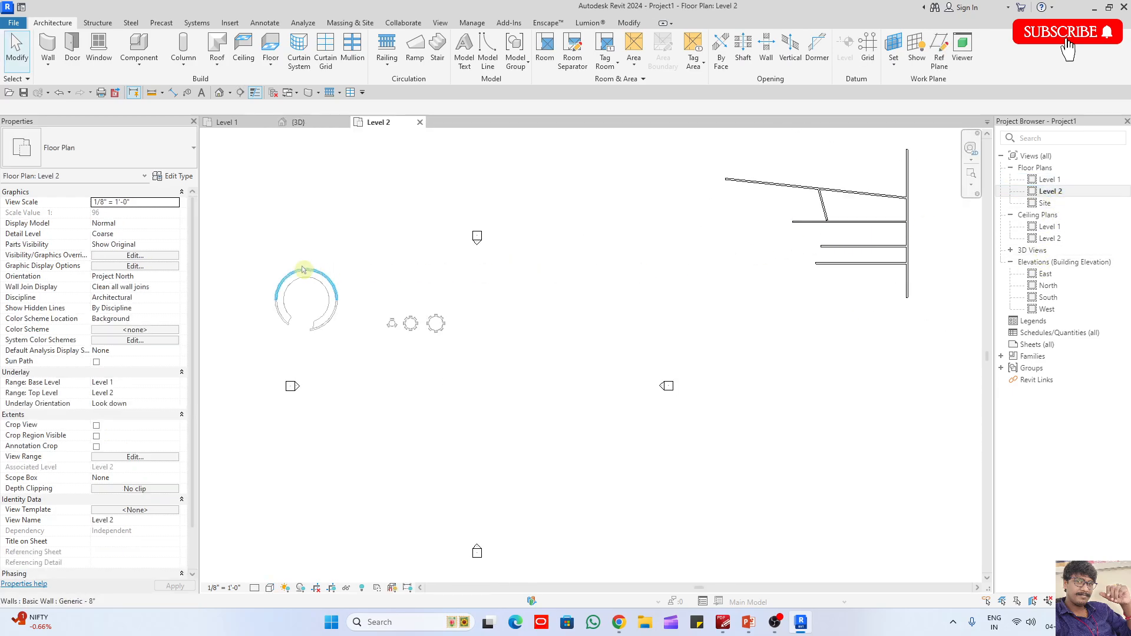
scroll(267, 259, "up", 5)
left_click(217, 48)
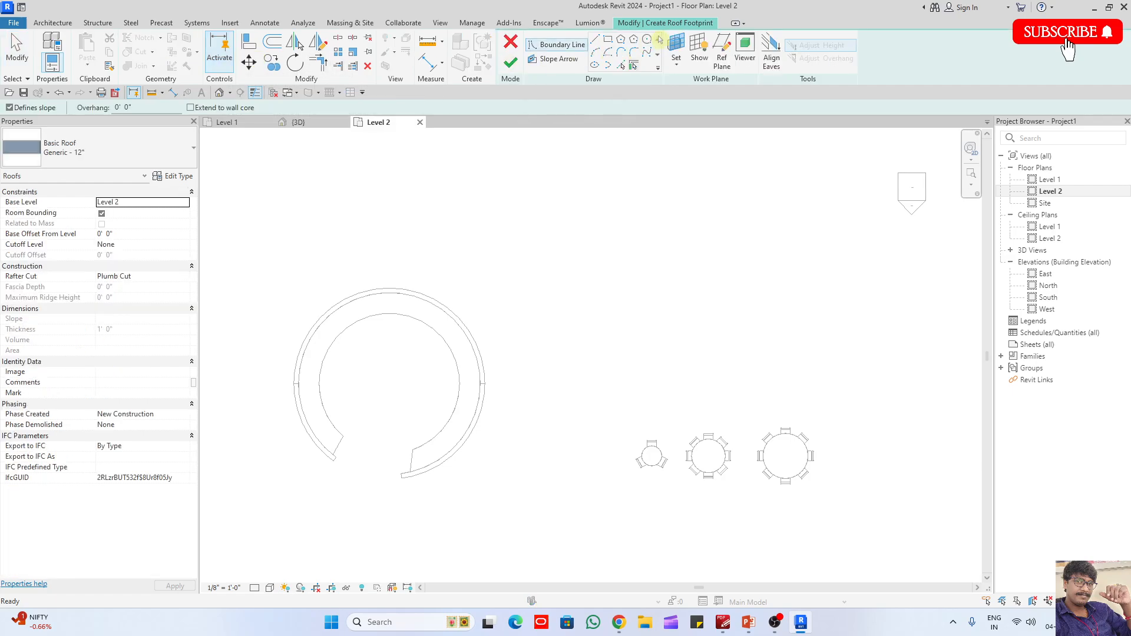
left_click(648, 40)
left_click(389, 384)
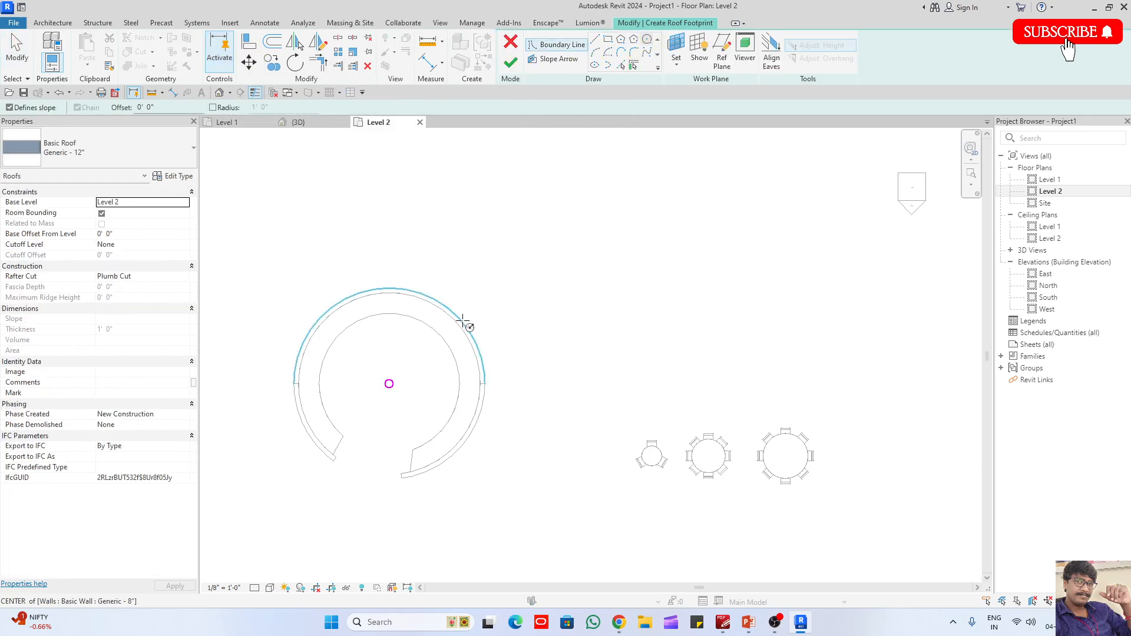
left_click(457, 317)
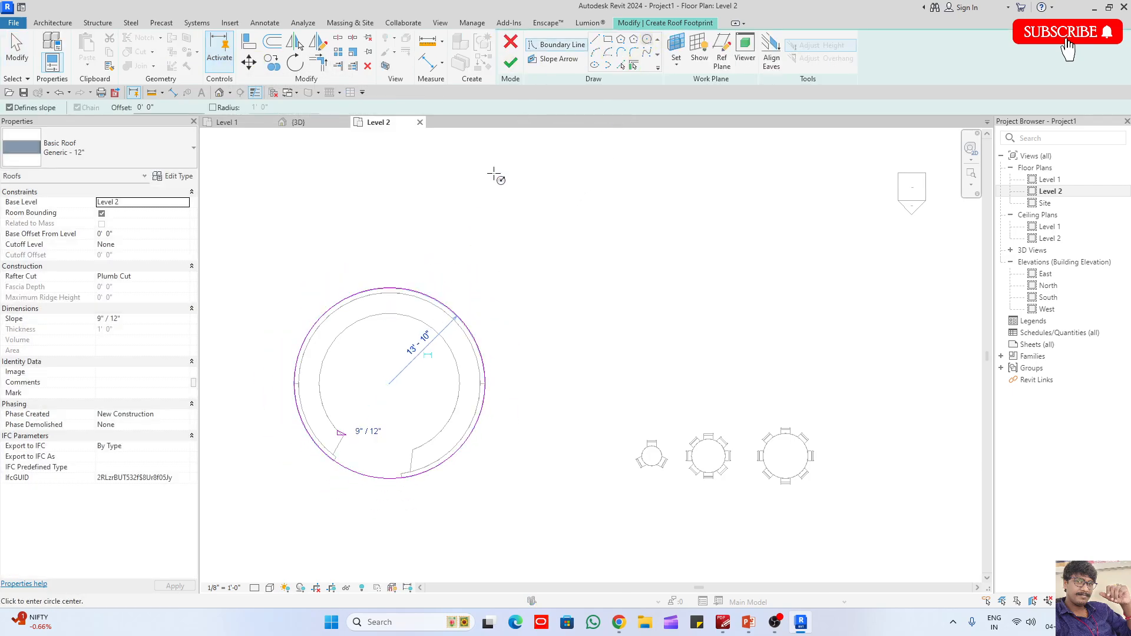
left_click(511, 62)
left_click(598, 311)
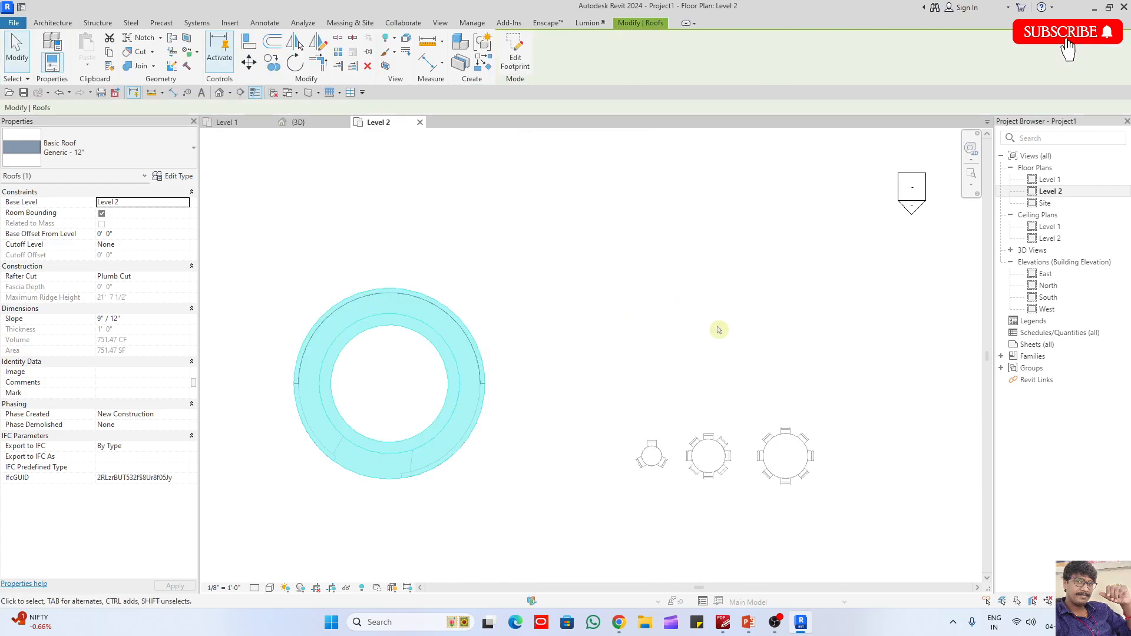
left_click(720, 329)
- Open the Level 1 floor plan at the circular structure
left_click(1054, 180)
double_click(1061, 182)
scroll(596, 554, "down", 3)
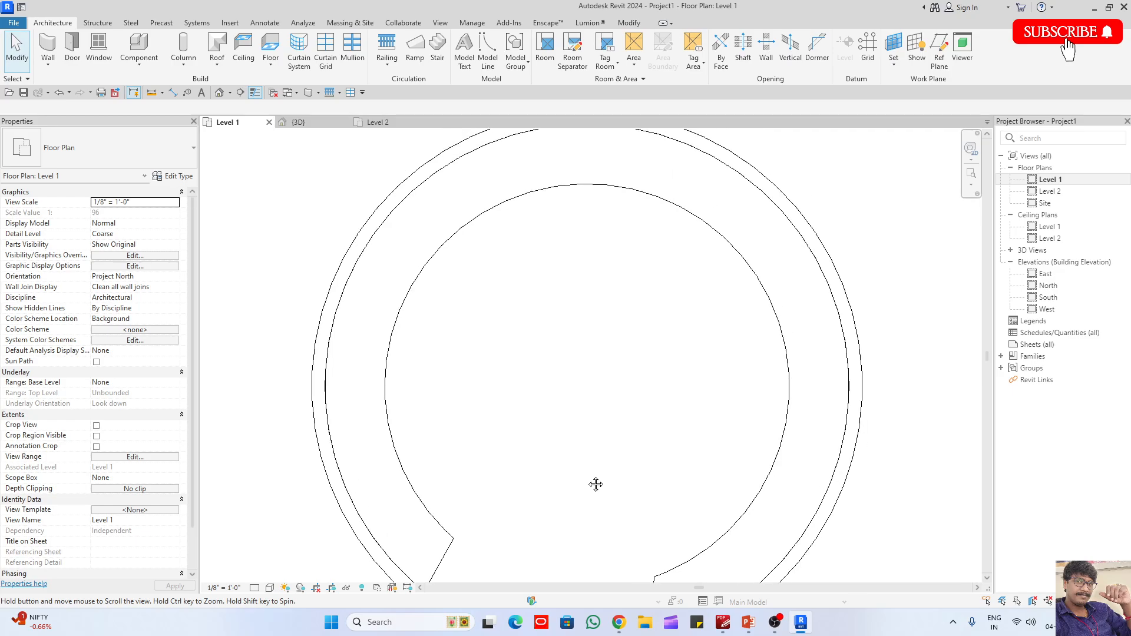
left_click(183, 50)
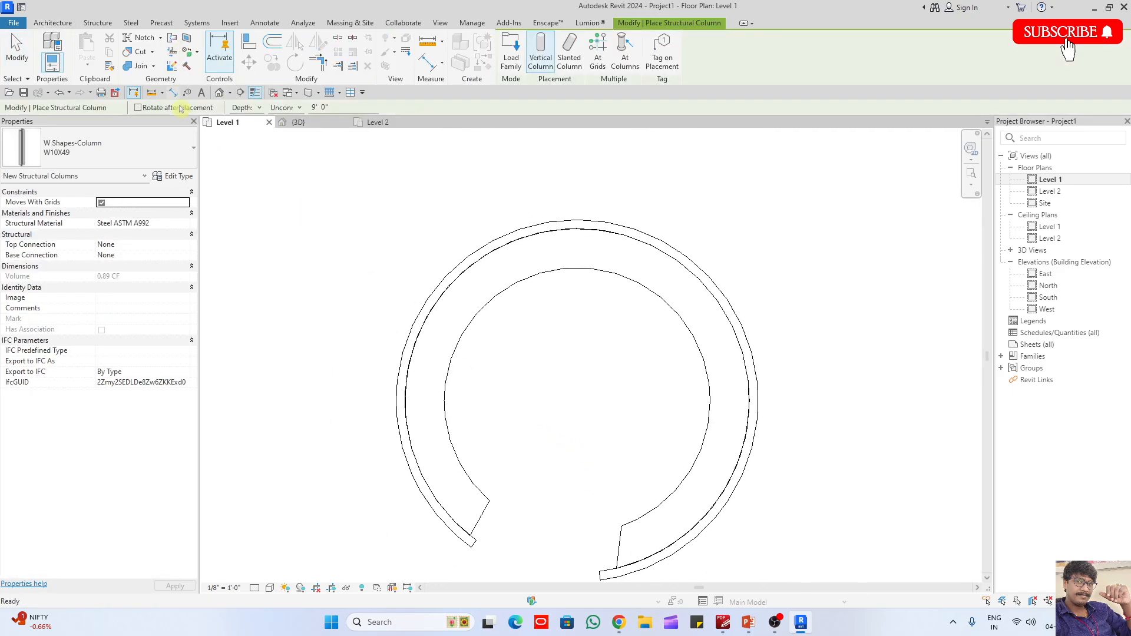
key("Escape")
key("Escape")
- Place a 150mm_Diameter round architectural column at the centre of the circular structure, reaching up to Level 2
left_click(184, 63)
left_click(218, 109)
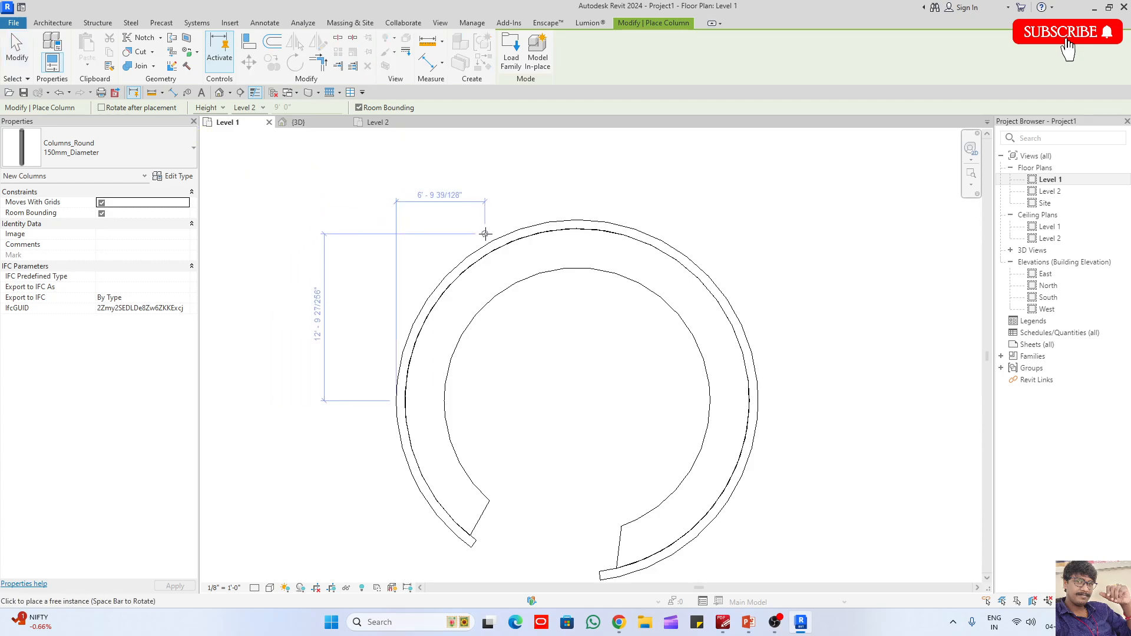
left_click(578, 401)
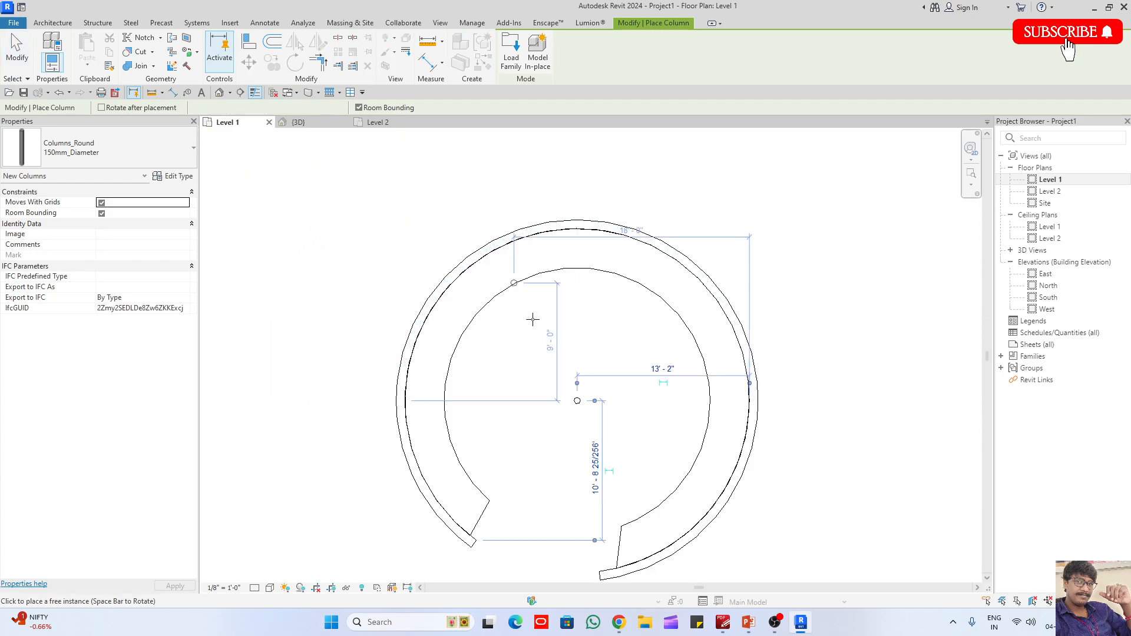
key("Escape")
key("Escape")
- Change the centre column's type to 600mm_Diameter
left_click(577, 401)
left_click(100, 149)
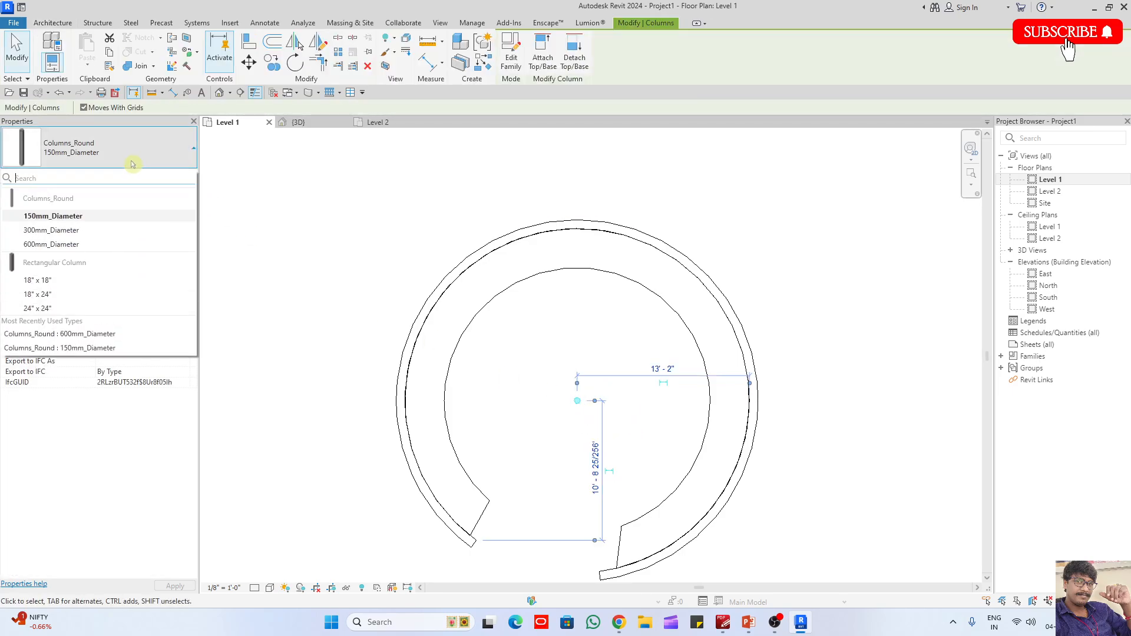
left_click(89, 244)
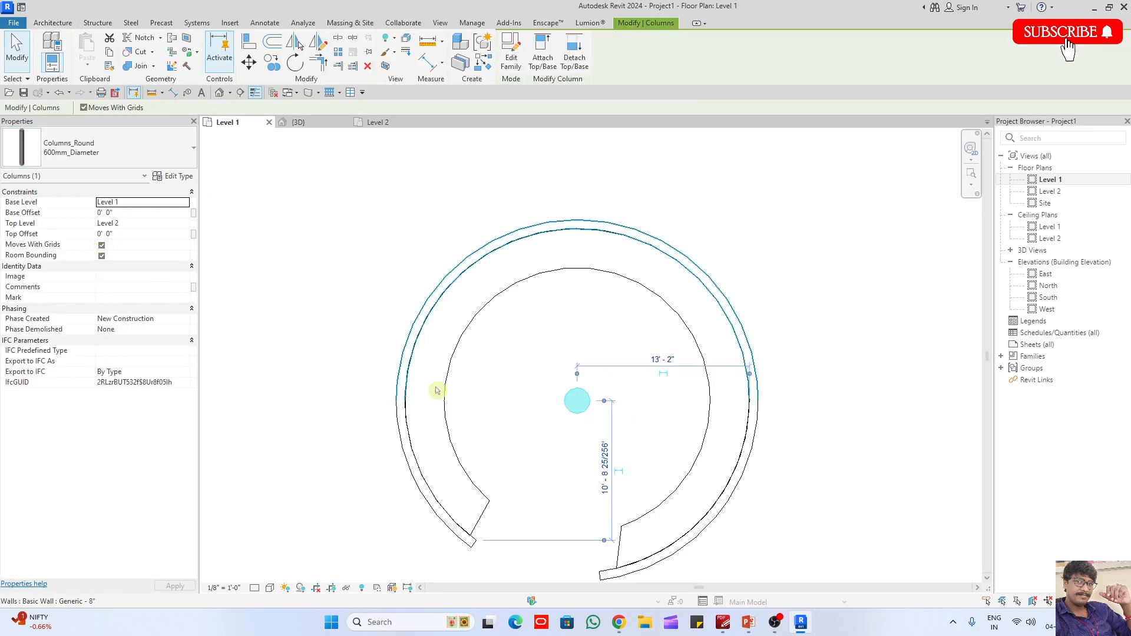
- In the 3D view, attach the top of the centre column to the conical roof
left_click(299, 122)
middle_click_drag(495, 286, 649, 346, "shift")
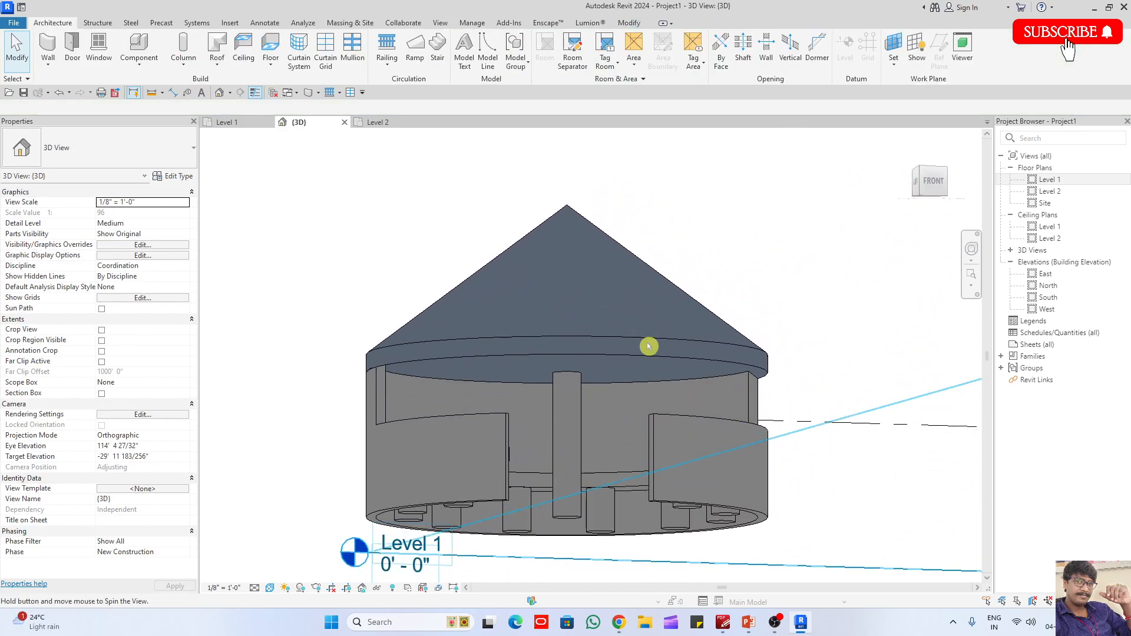
left_click(559, 517)
left_click(543, 58)
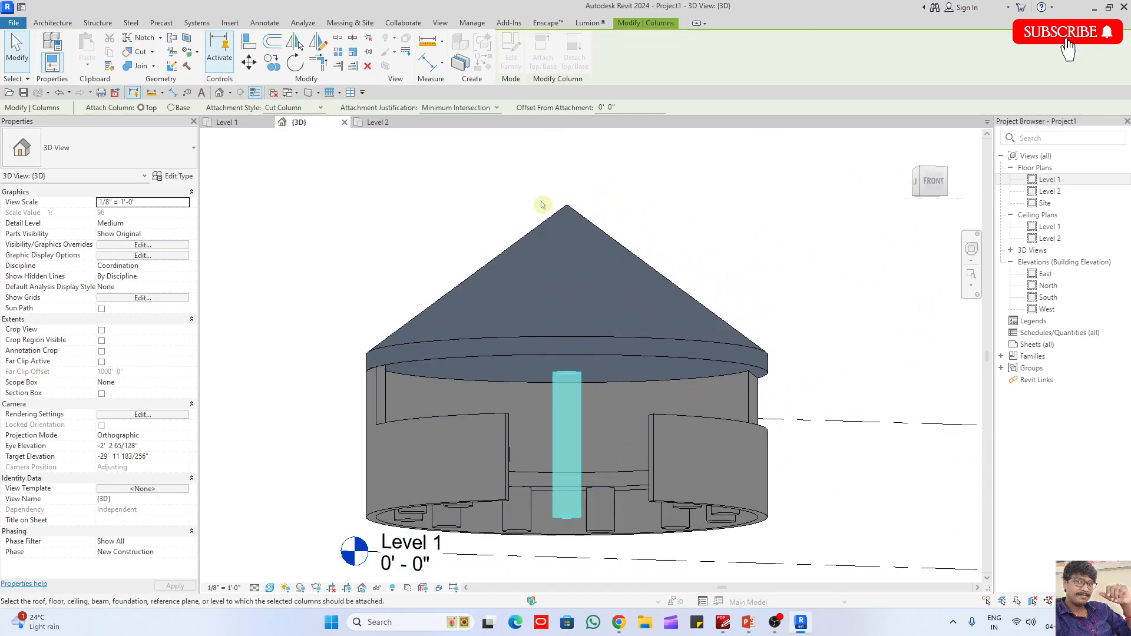
left_click(556, 220)
middle_click_drag(555, 219, 551, 189, "shift")
left_click(506, 219)
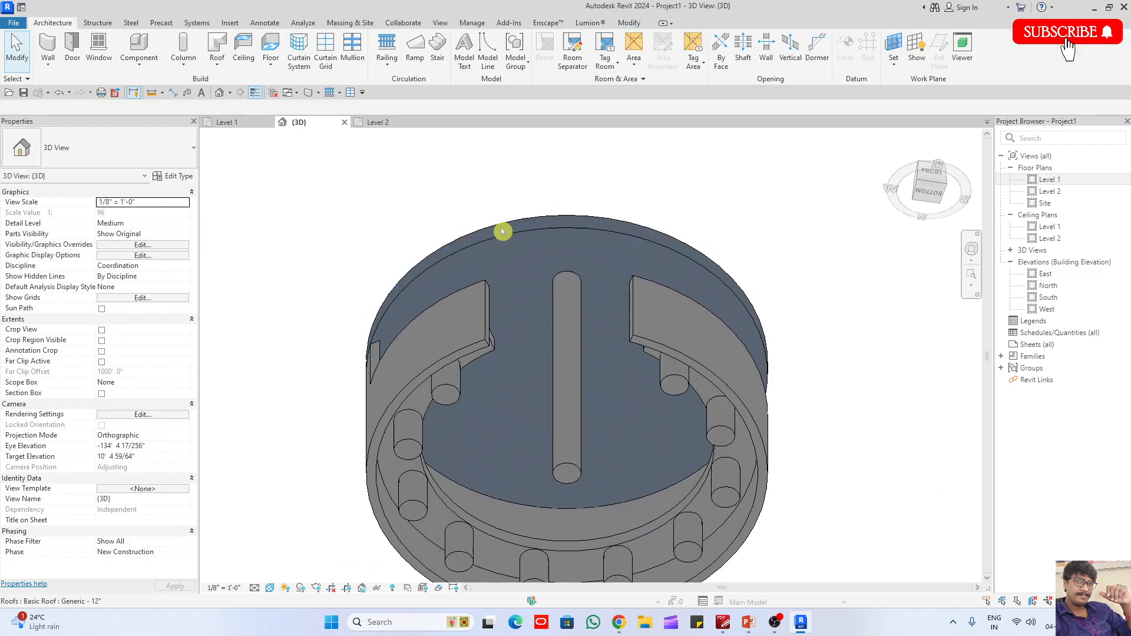
- Examine the roofed circular structure and its centre column from several angles in 3D
scroll(501, 229, "down", 3)
middle_click_drag(720, 341, 586, 528, "shift")
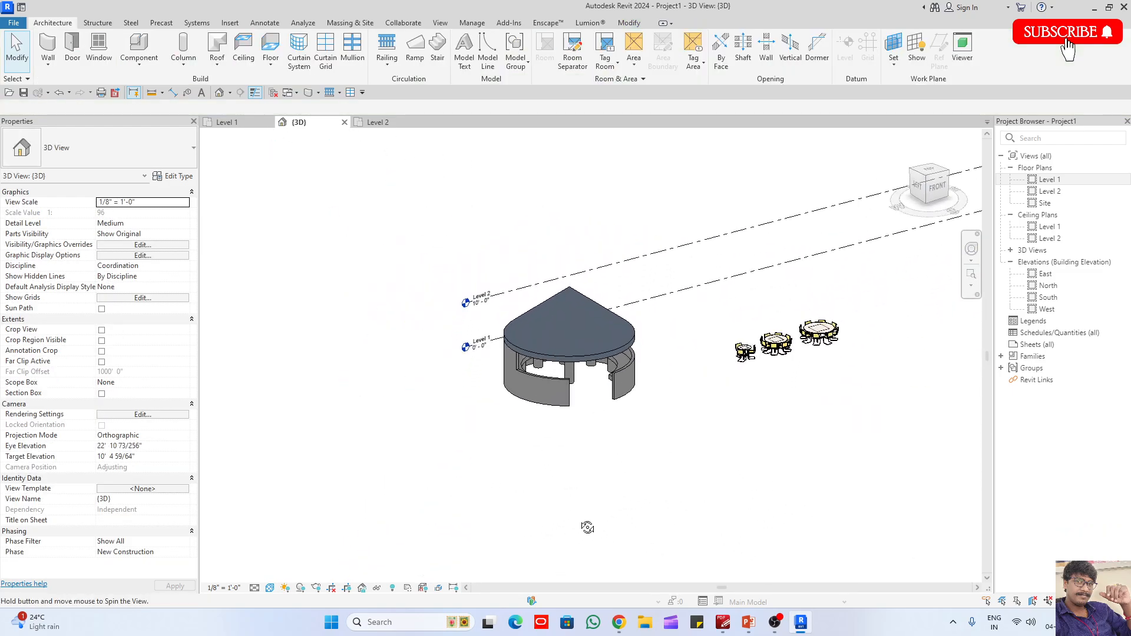
scroll(505, 355, "up", 3)
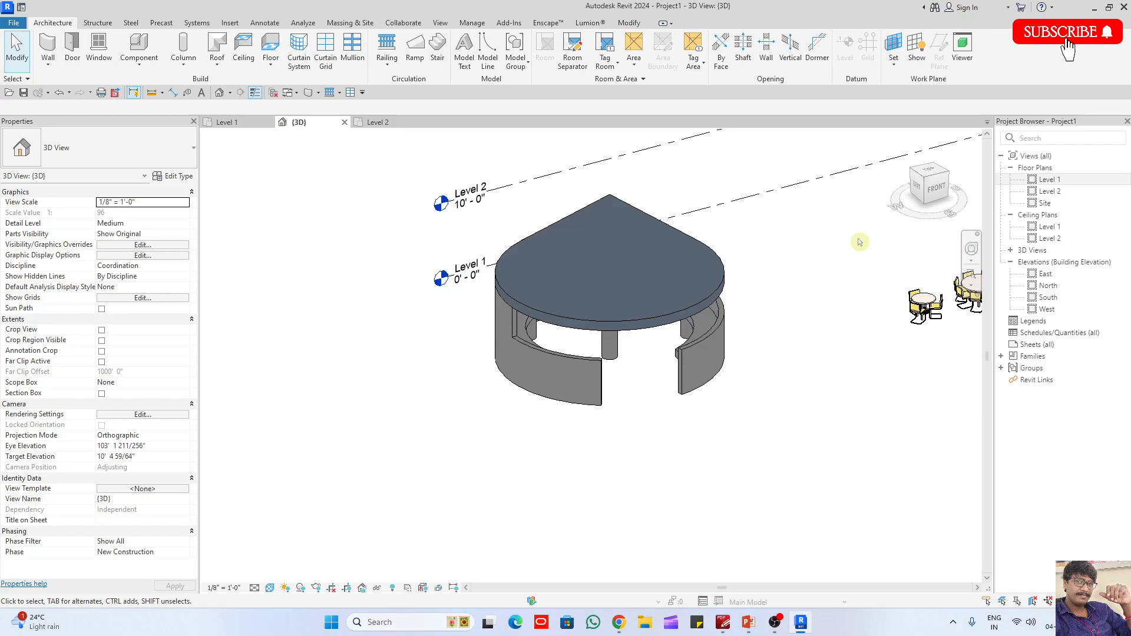
middle_click_drag(760, 288, 639, 381, "shift")
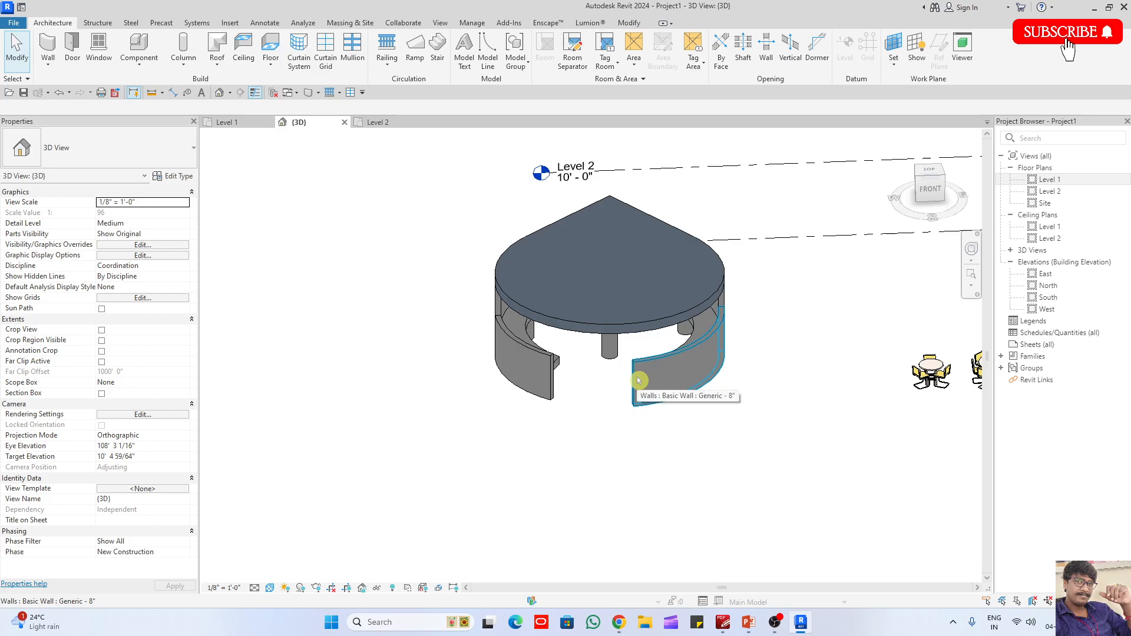
middle_click_drag(616, 396, 617, 362, "shift")
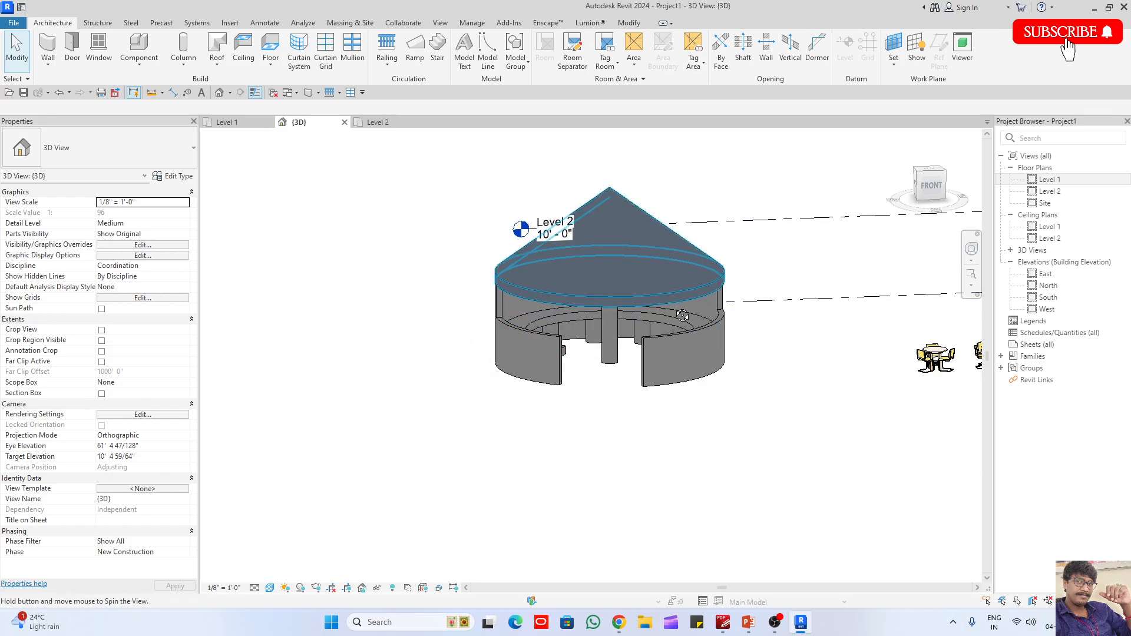
middle_click_drag(626, 293, 672, 342, "shift")
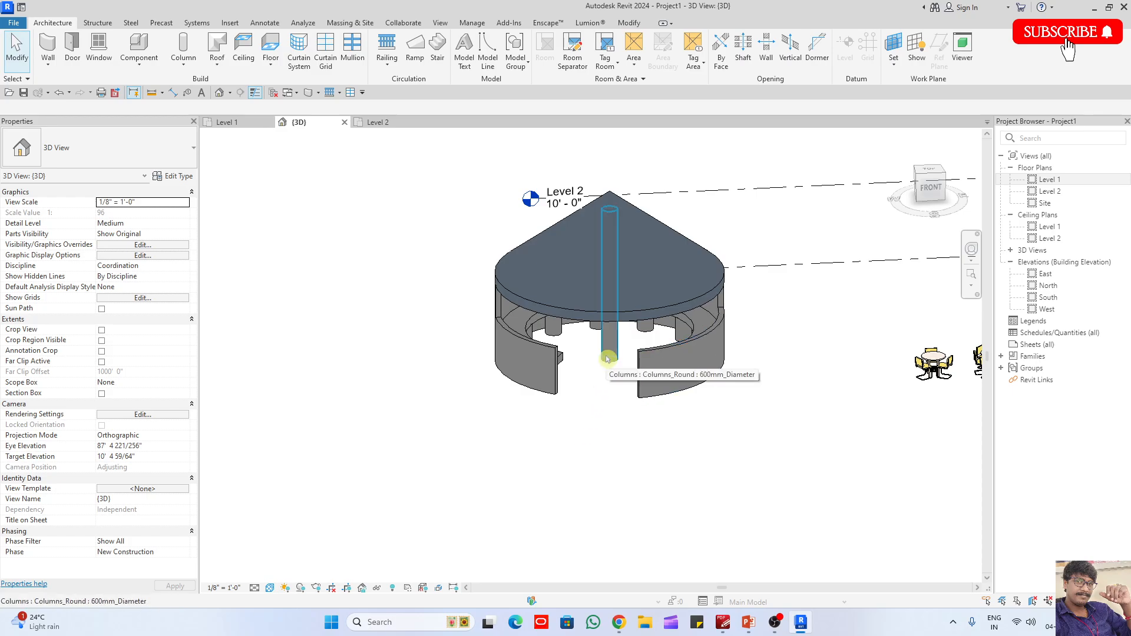
- Select the entire circular structure with its walls, floor, columns and roof, and delete it
middle_click_drag(607, 359, 666, 406, "shift")
left_click(540, 295)
key("Delete")
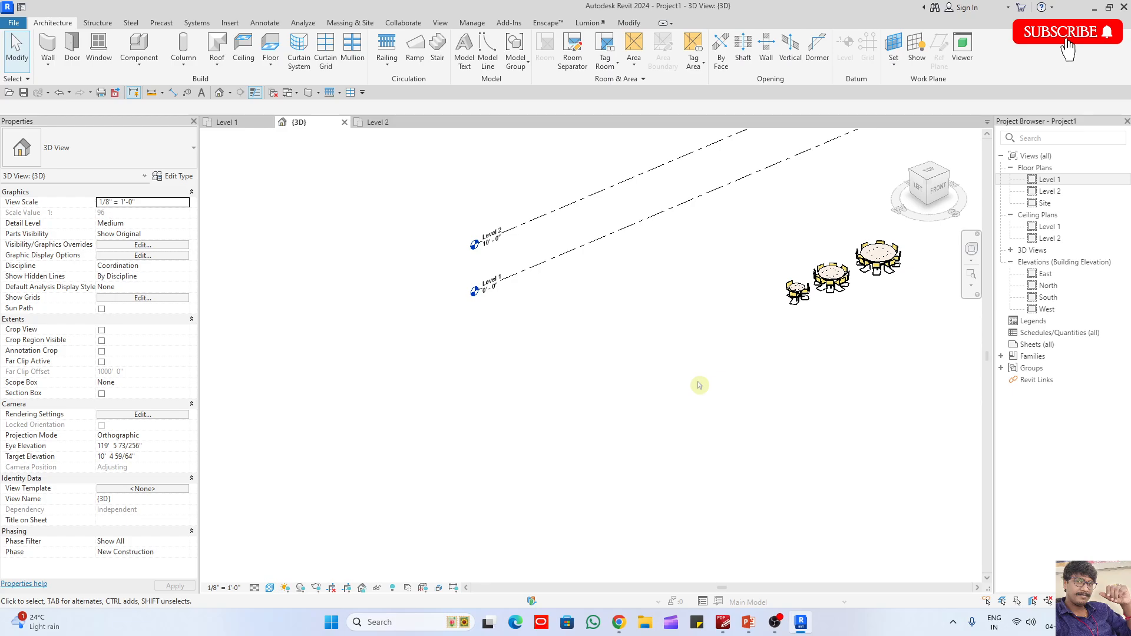
- Open the Level 1 floor plan around the three round dining tables
double_click(1055, 181)
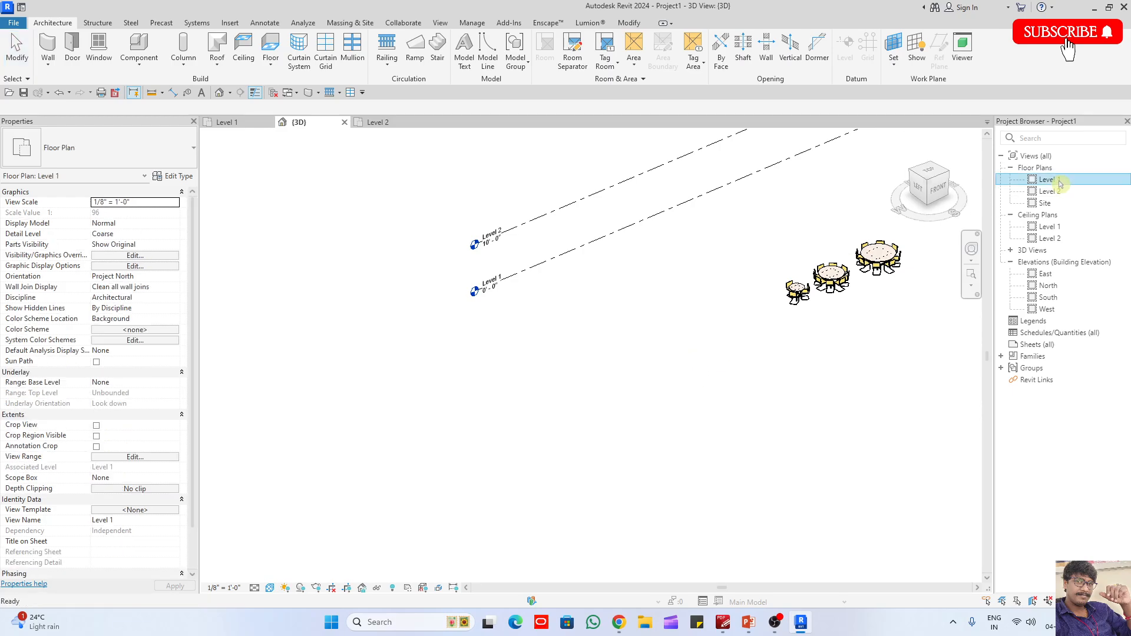
scroll(712, 245, "down", 8)
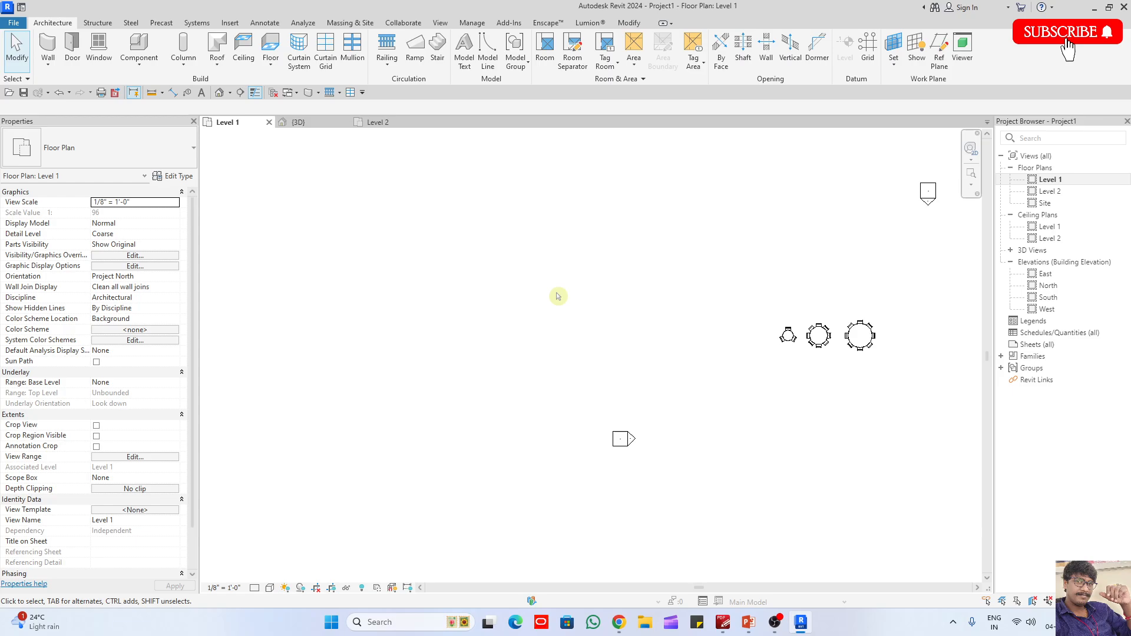
scroll(712, 326, "up", 6)
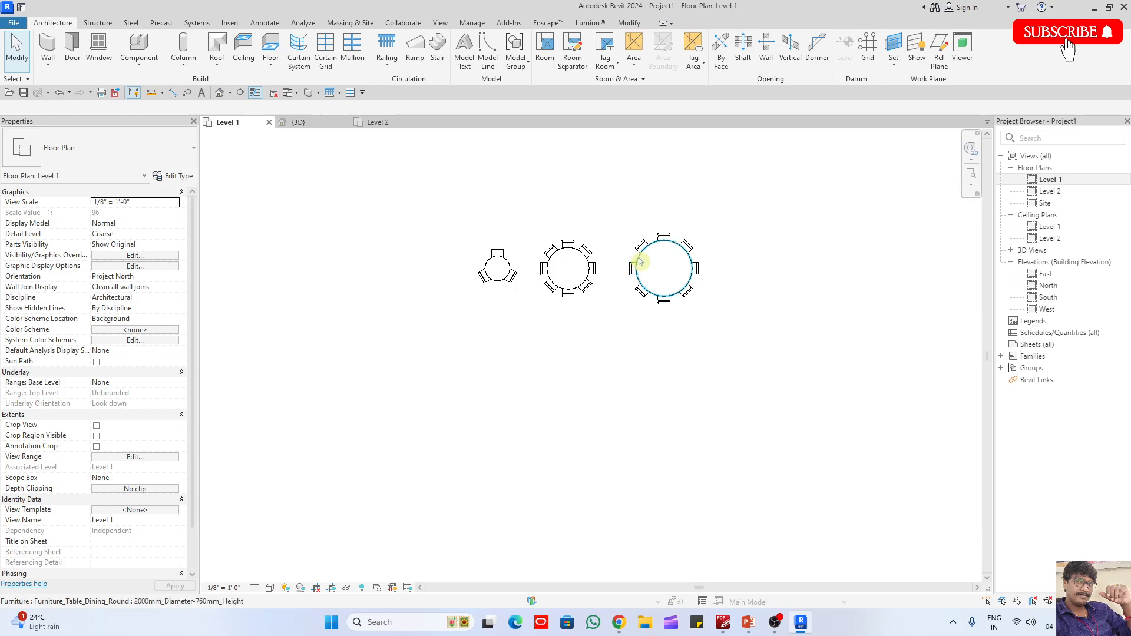
- Switch to PowerPoint and write the second Rotate note as "Slect object – ro – center of rotation – turn on copy – angle."
left_click(748, 622)
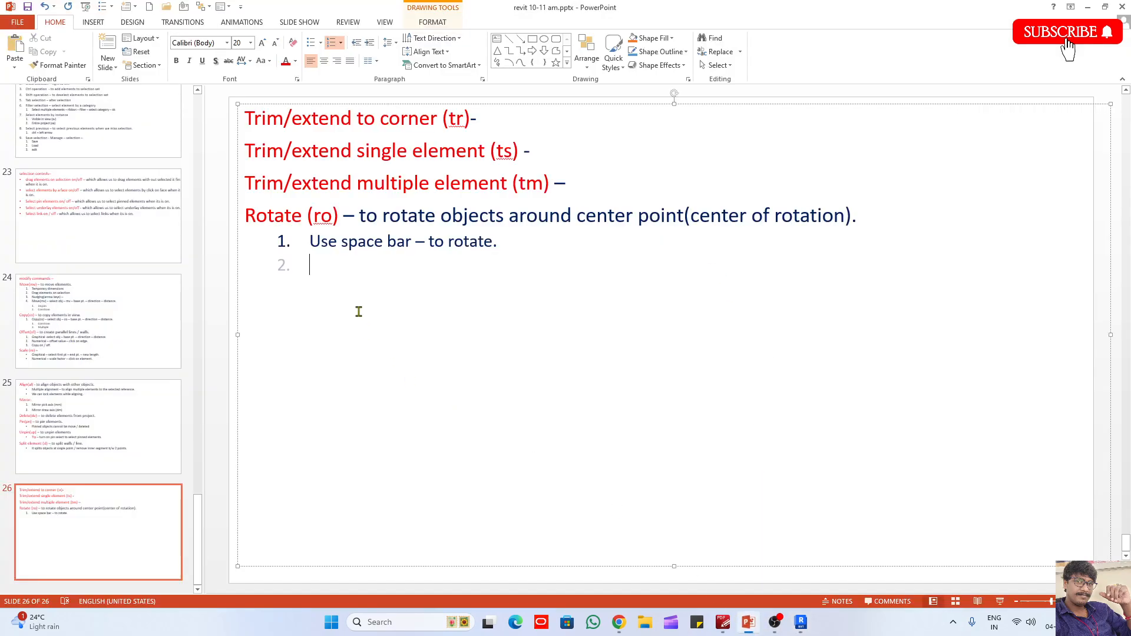
type("slect obje")
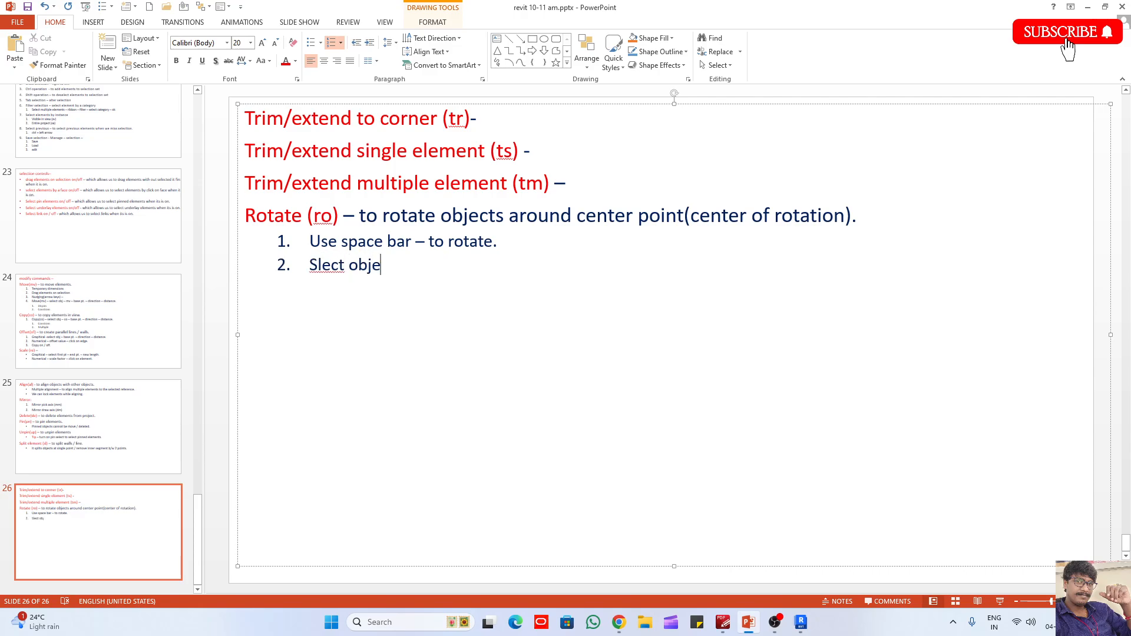
type("ct - ro - ")
type("center of rot")
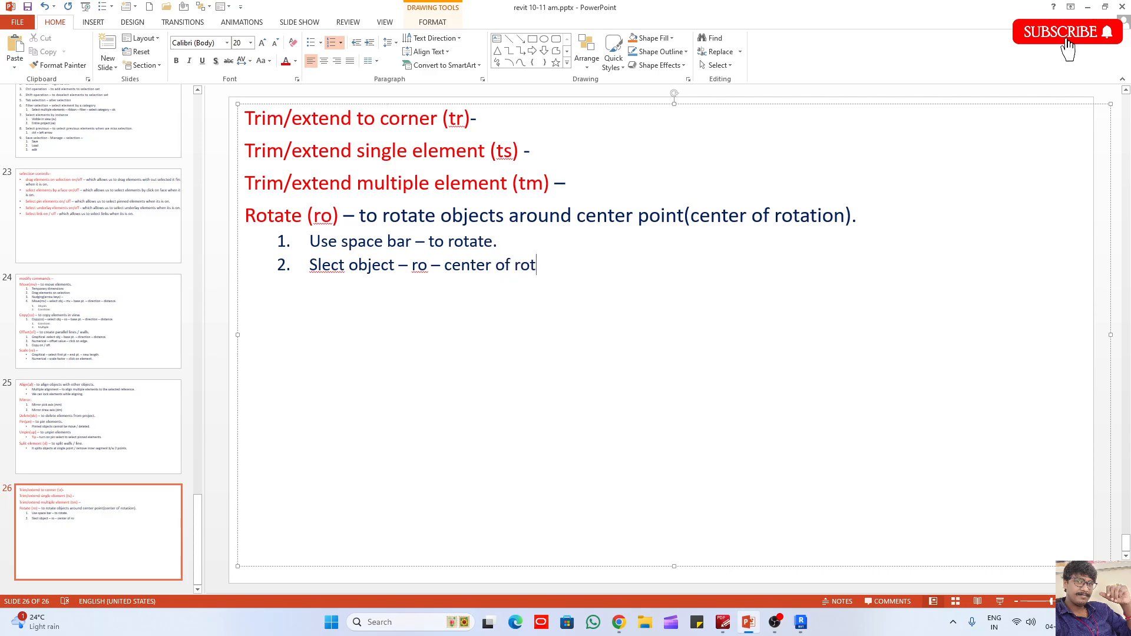
type("ation – t")
type("urn on copy -")
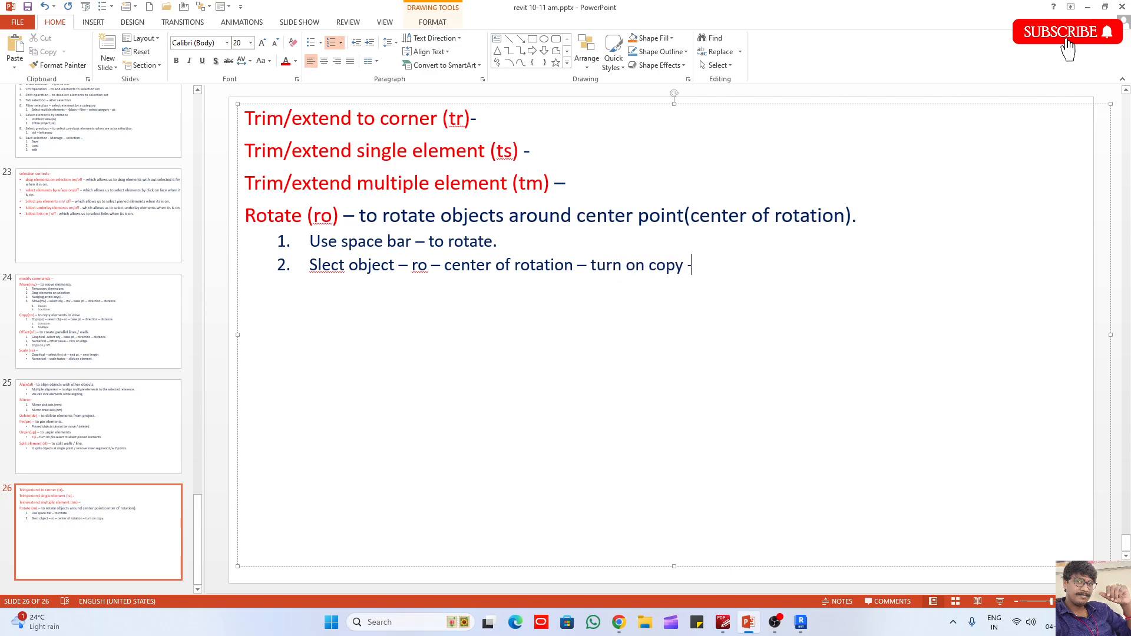
type(" angle.")
- Correct the misspelled word "Slect" to "Select" in the second Rotate note
right_click(331, 271)
left_click(358, 275)
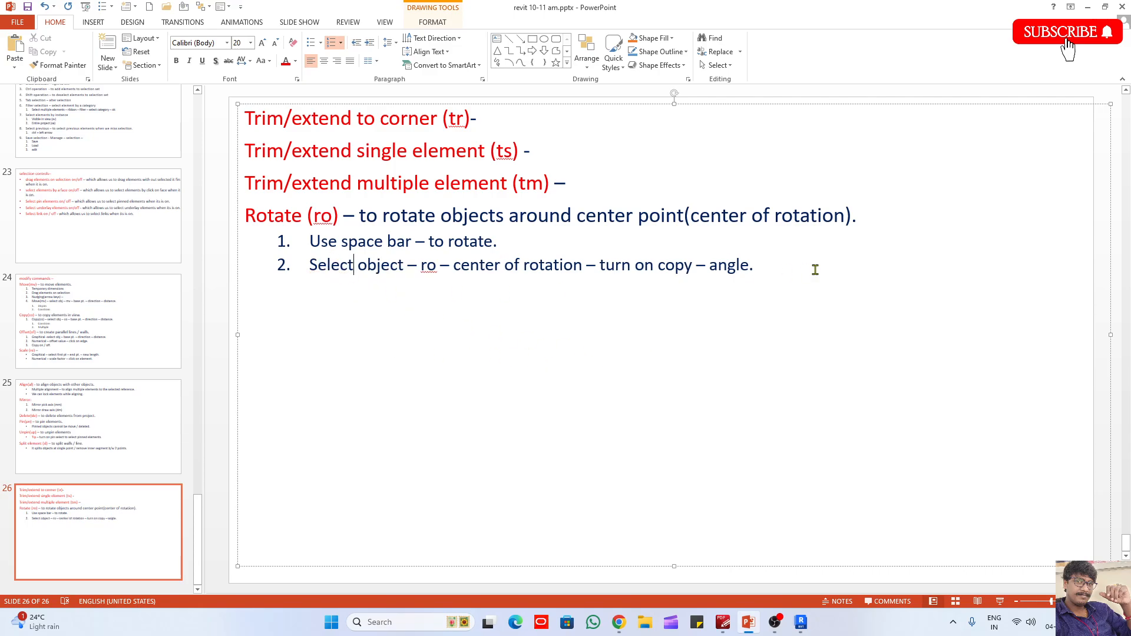
left_click(757, 268)
- Switch back to Revit and draw a rectangle of Generic - 8" walls, about 37'-6" by 24', to the right of the dining tables
left_click(808, 627)
scroll(619, 387, "down", 3)
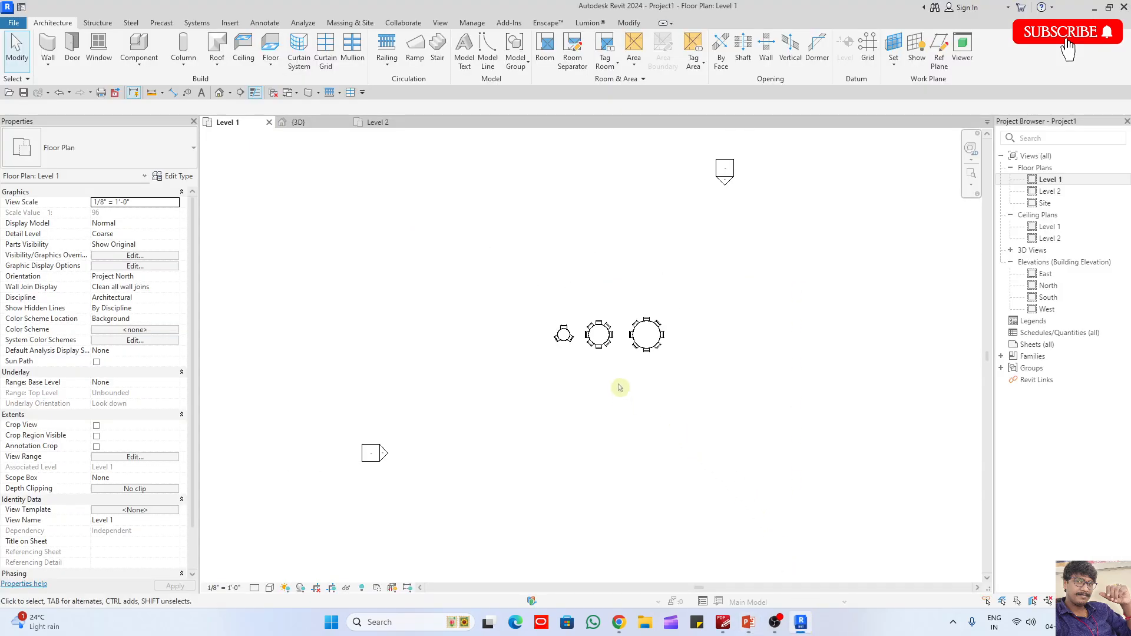
key("w")
key("a")
middle_click_drag(594, 356, 582, 346)
left_click(519, 39)
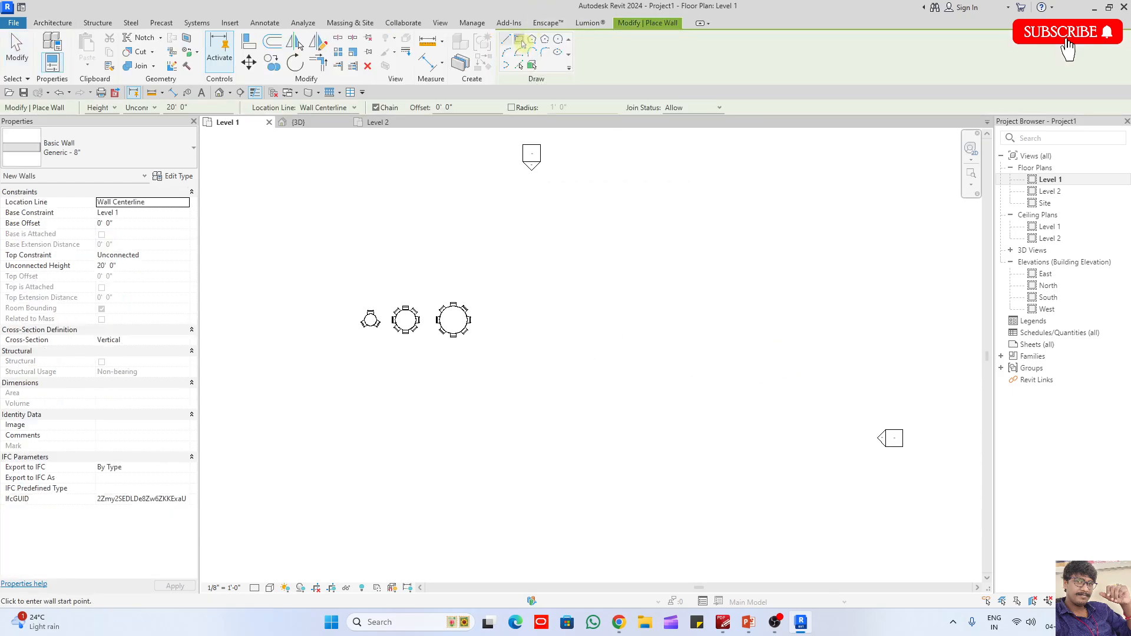
left_click(538, 275)
left_click(698, 378)
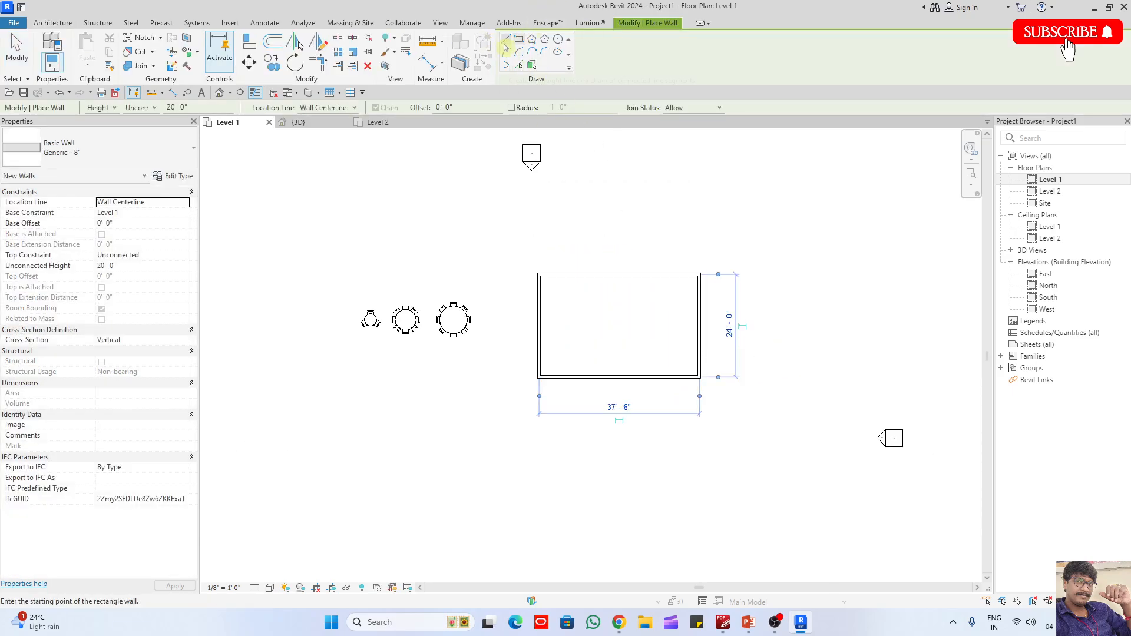
- Draw three connected Generic - 8" walls forming an extension about 9'-6" by 9' on the right side of the rectangle
left_click(506, 39)
scroll(707, 260, "up", 2)
left_click(697, 319)
left_click(750, 319)
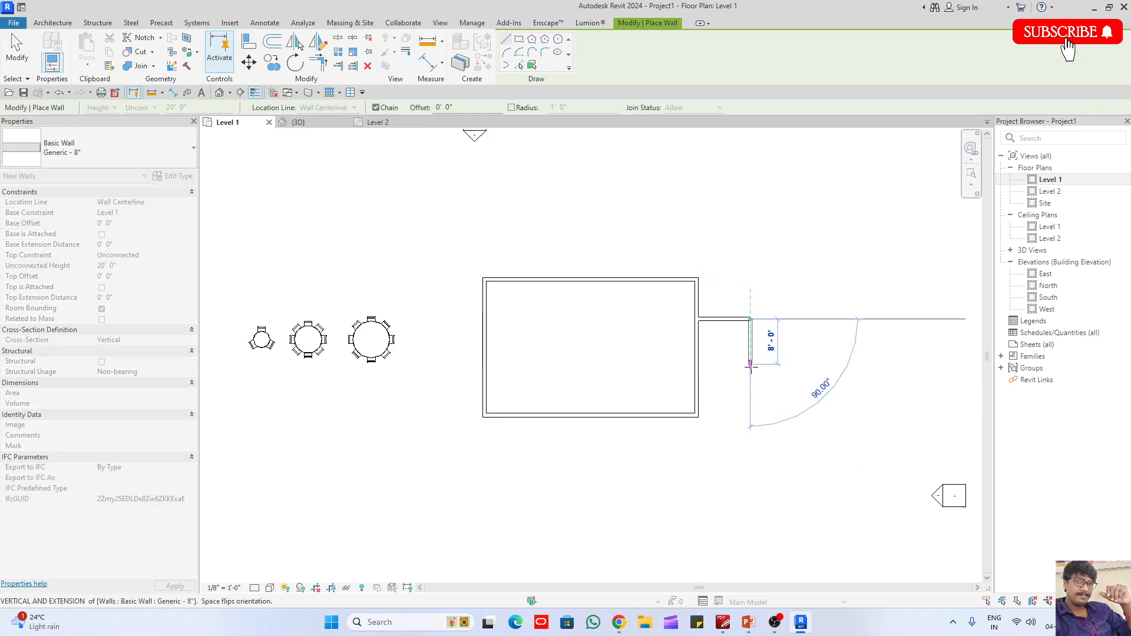
left_click(750, 370)
key("Escape")
key("Escape")
scroll(764, 345, "up", 3)
- Try rotating a copy of the extension's end wall 30° clockwise about its lower outer corner, and undo the copy
left_click(738, 326)
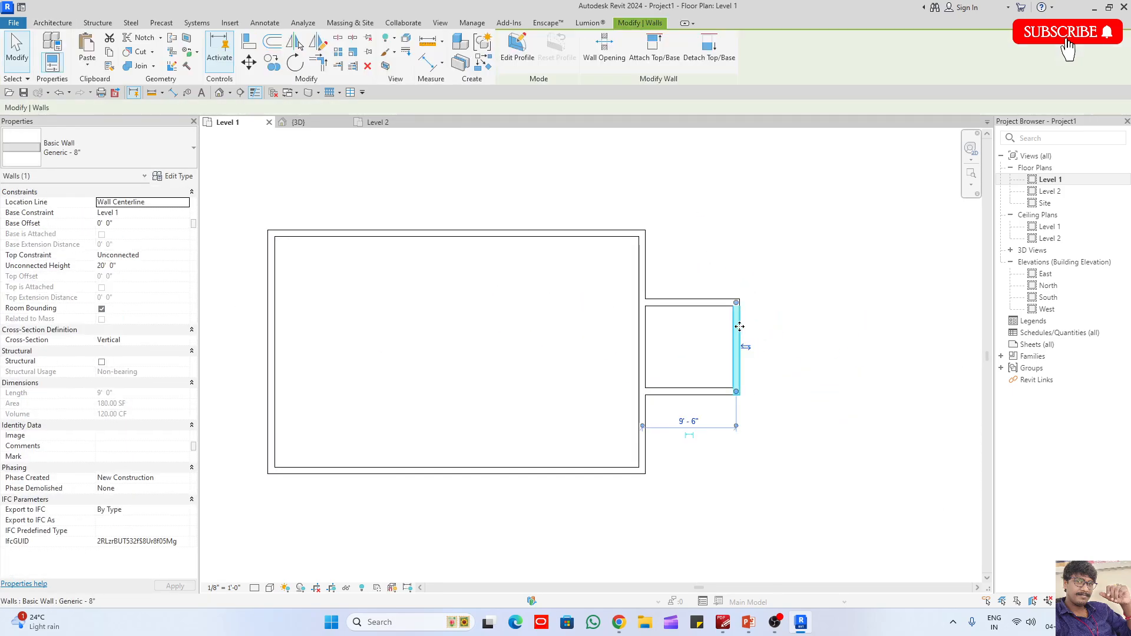
scroll(737, 325, "up", 3)
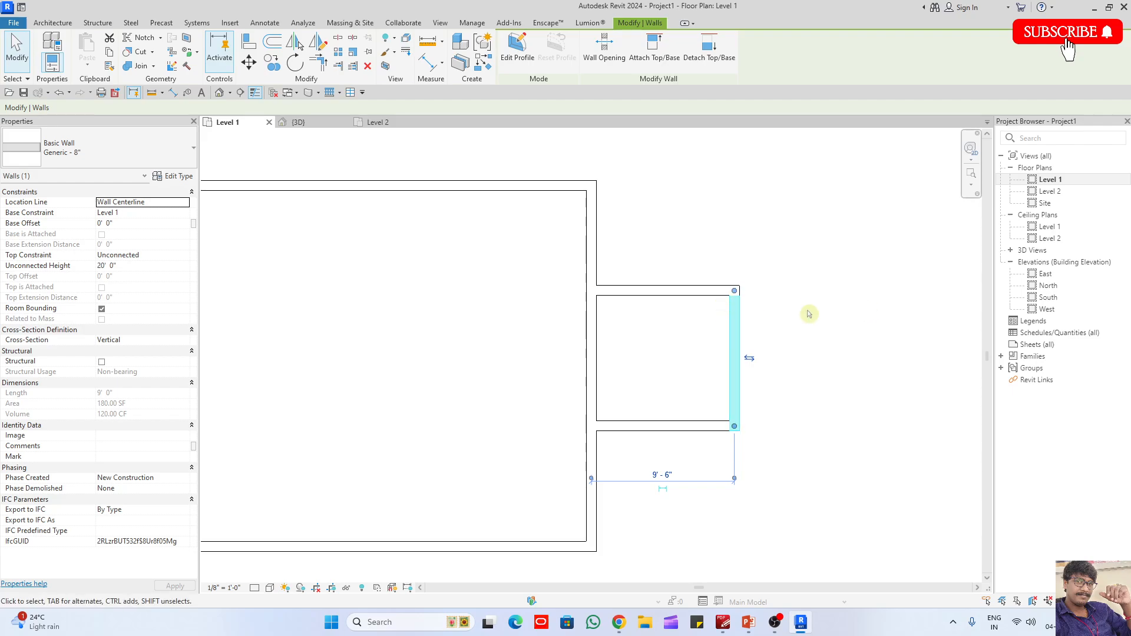
key("r")
key("o")
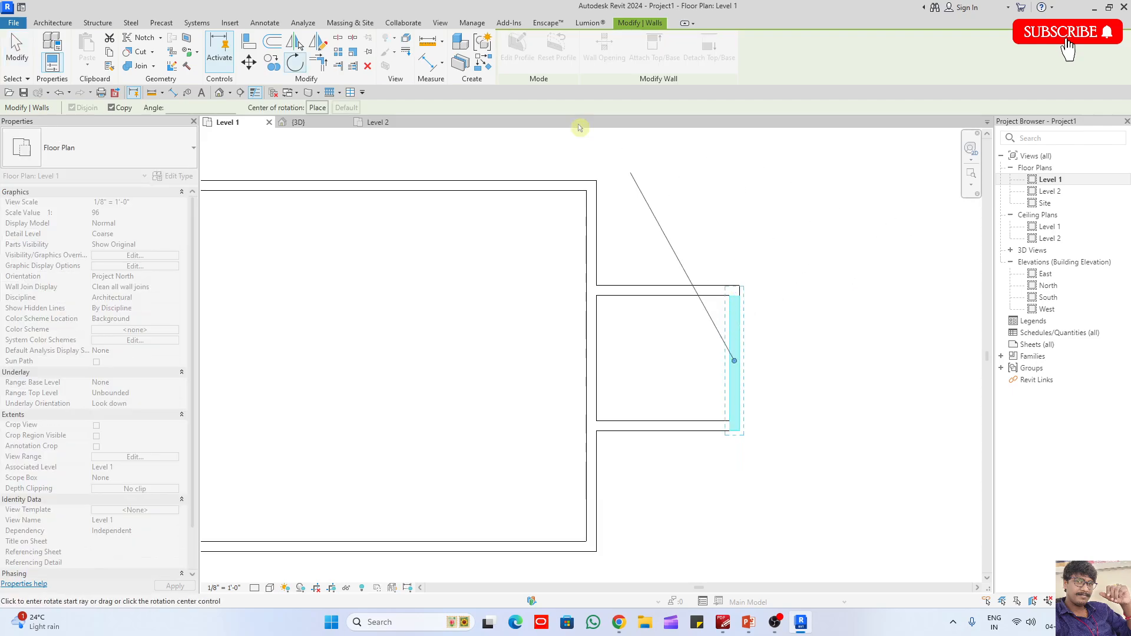
left_click_drag(734, 360, 740, 431)
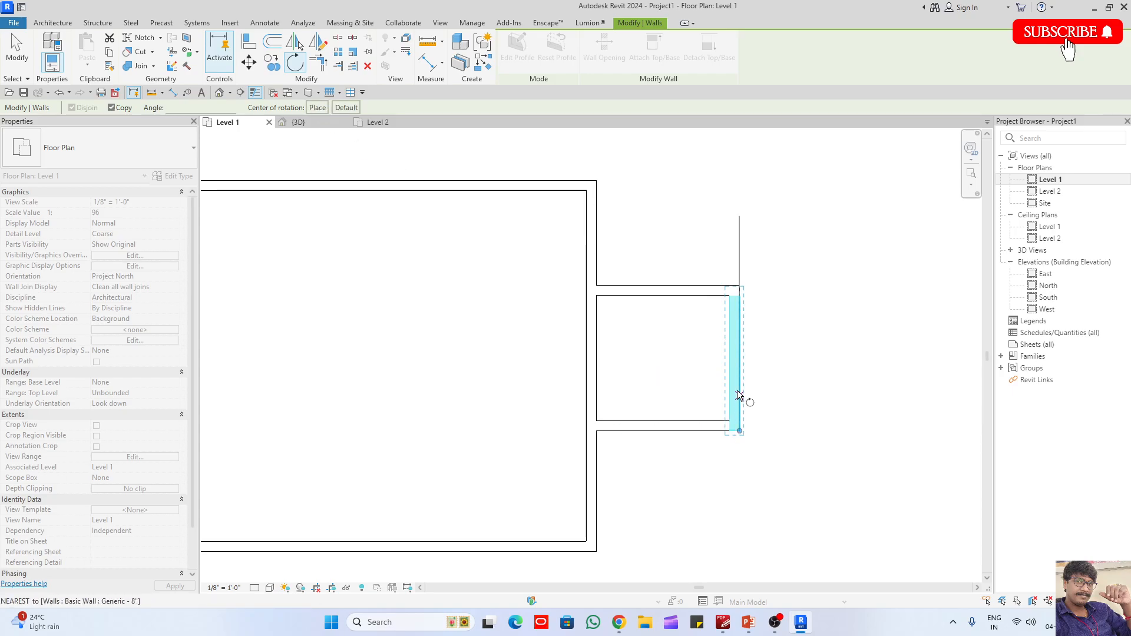
left_click(740, 348)
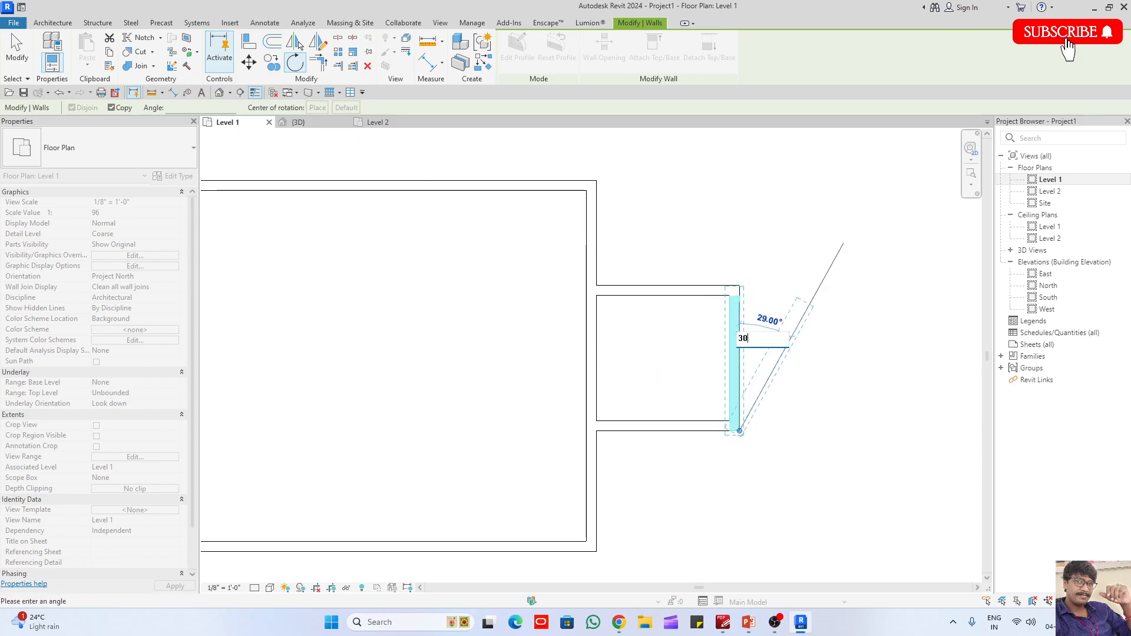
left_click(790, 341)
left_click(858, 392)
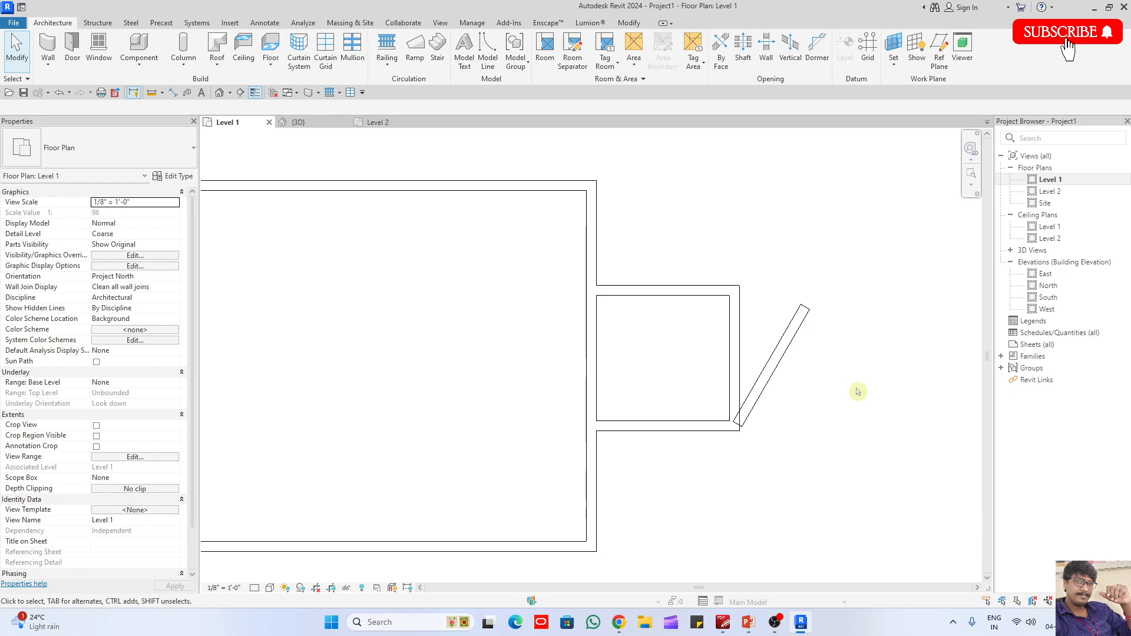
key("ctrl+z")
- Rotate the extension's end wall 30° clockwise about its lower outer corner with Copy off and Disjoin on
left_click(735, 354)
left_click(294, 63)
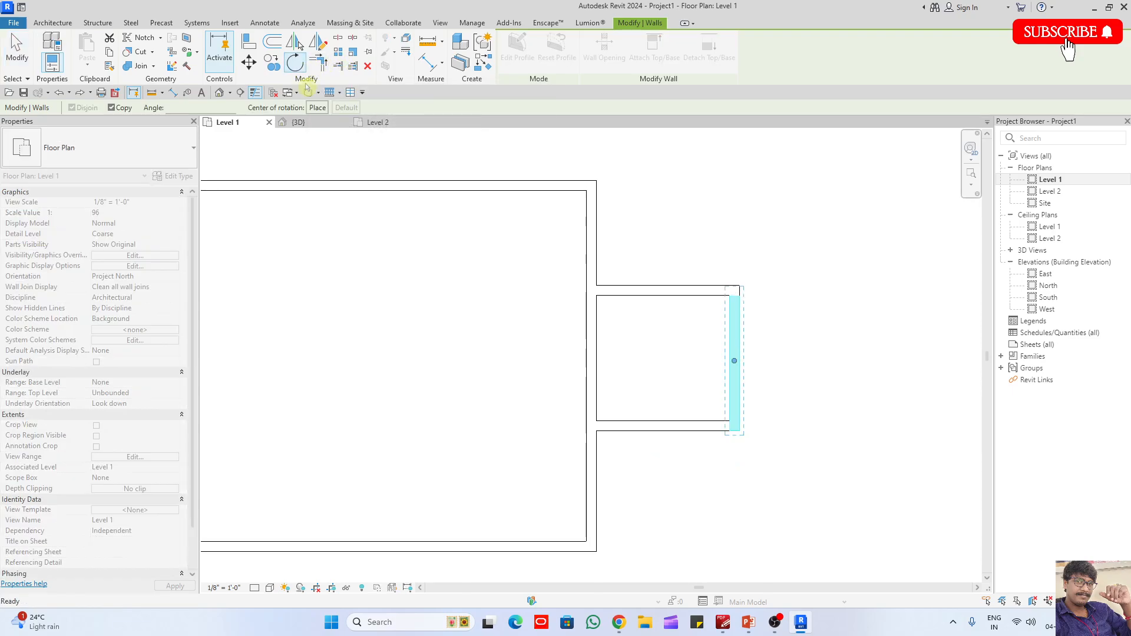
left_click(740, 431)
left_click(124, 111)
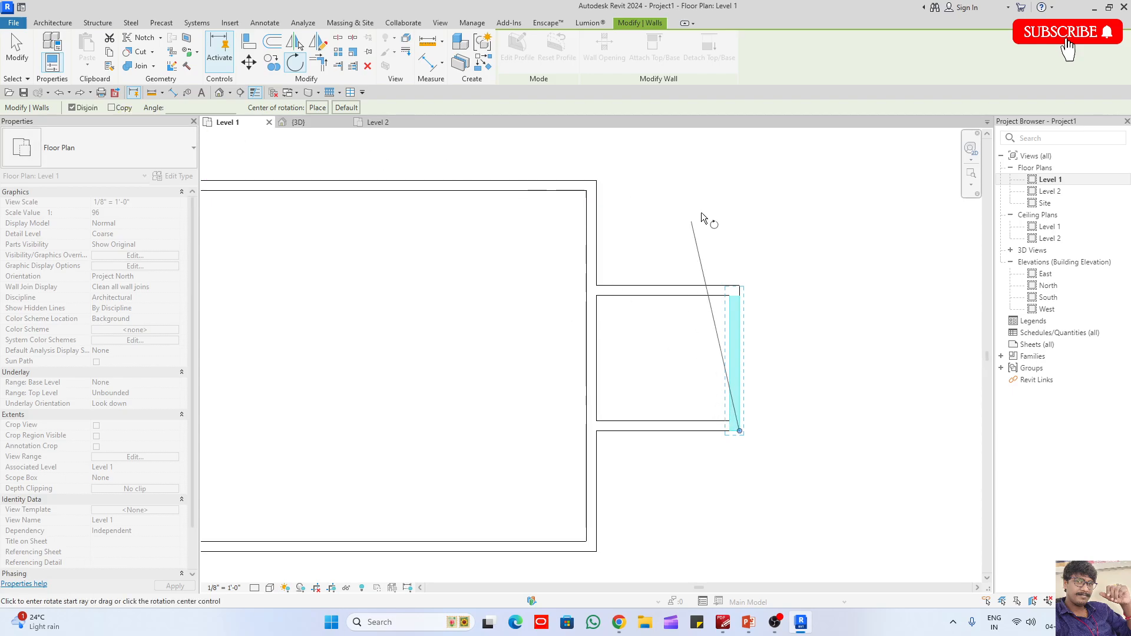
left_click(744, 238)
left_click(816, 247)
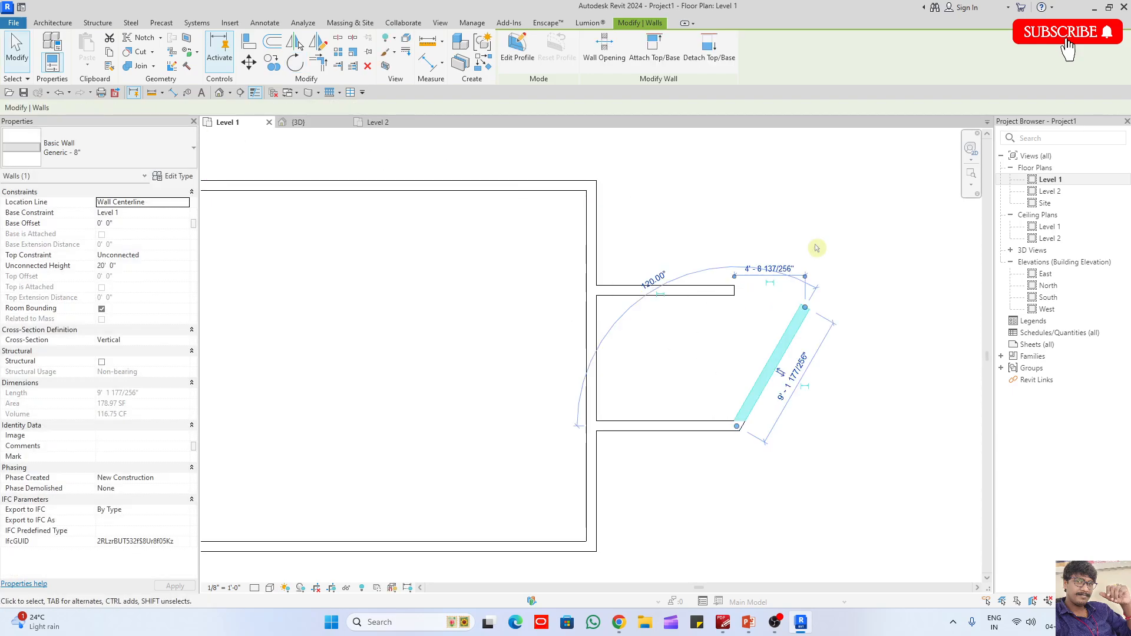
- Try trimming the extension's upper wall and the slanted wall to a corner, and undo both the trim and the rotation
left_click(826, 270)
key("t")
key("r")
key("Escape")
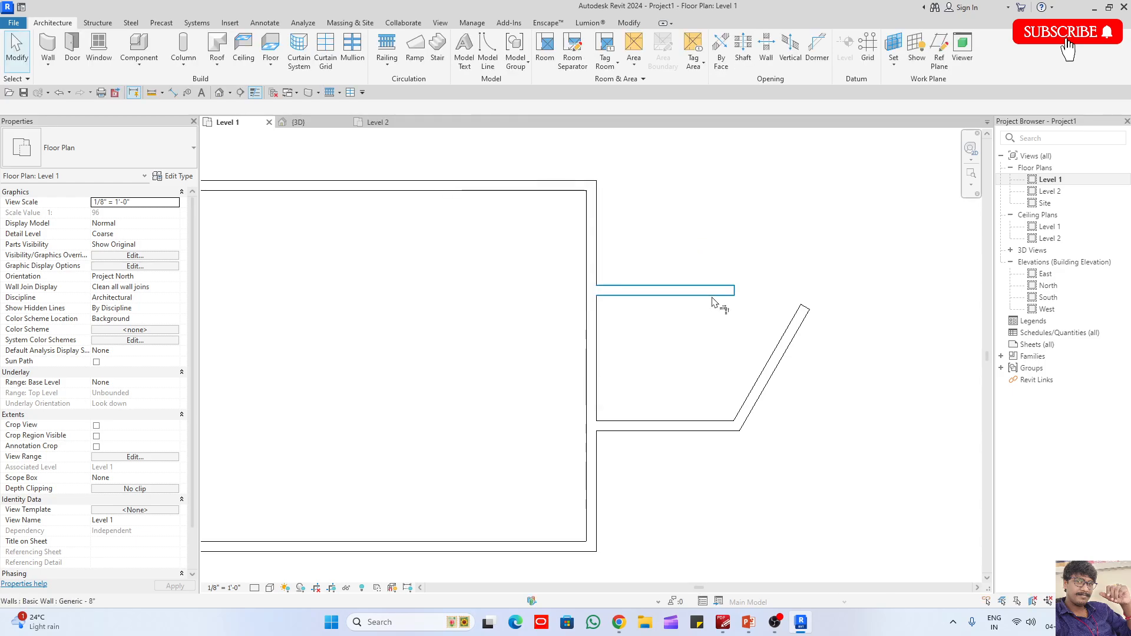
left_click(713, 294)
left_click(783, 330)
key("ctrl+z")
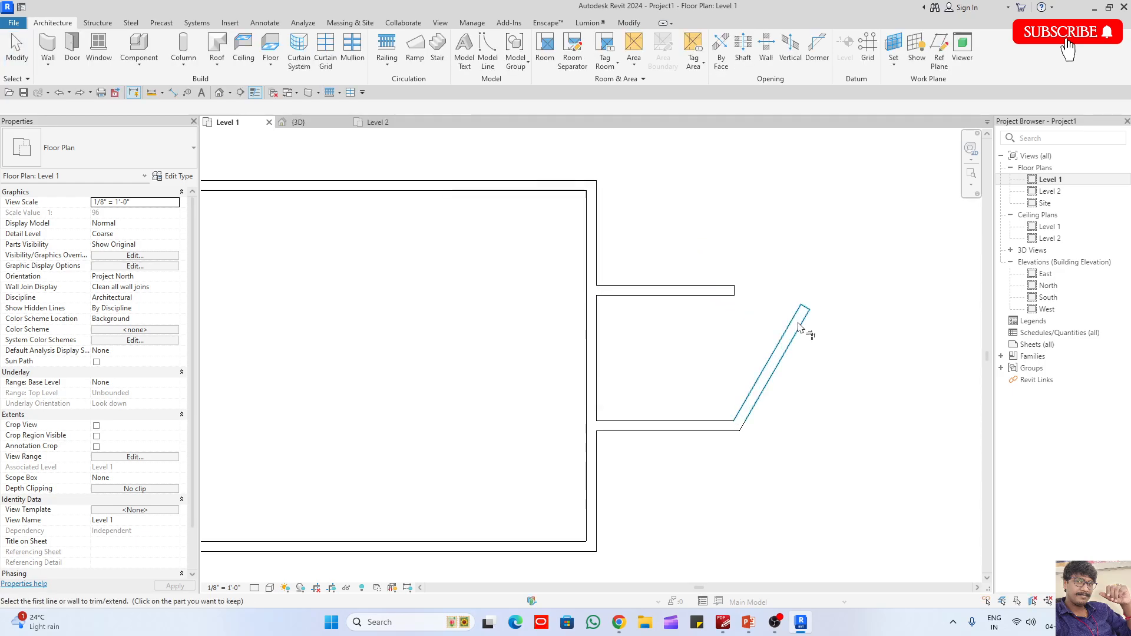
key("Escape")
key("ctrl+z")
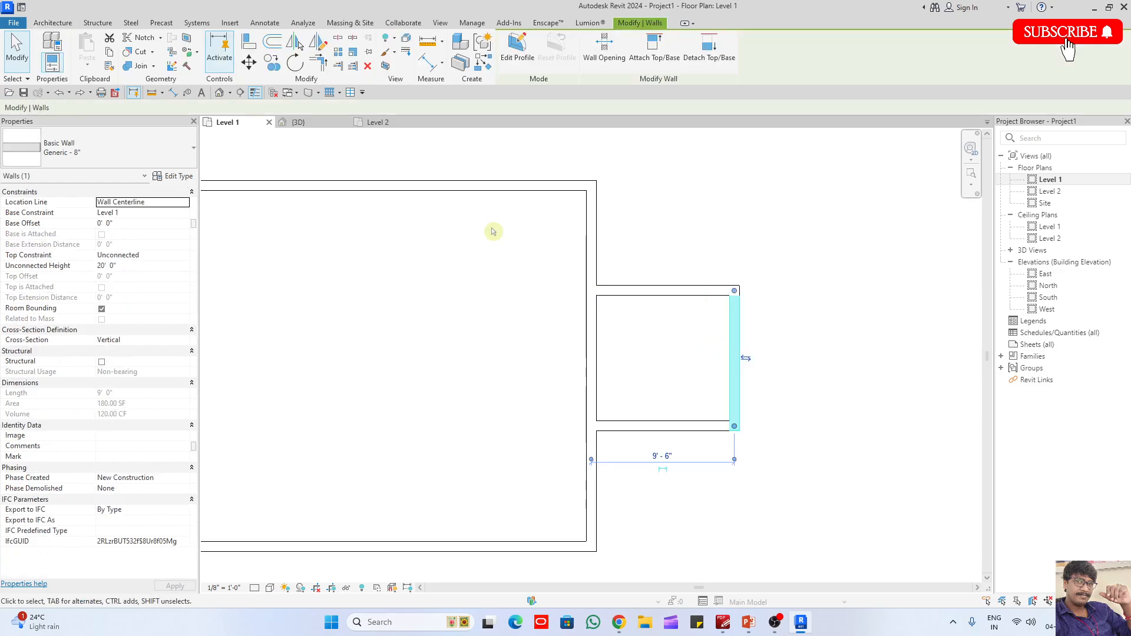
- Rotate the extension's end wall 30° clockwise about its lower outer corner with both Disjoin and Copy off
left_click(294, 62)
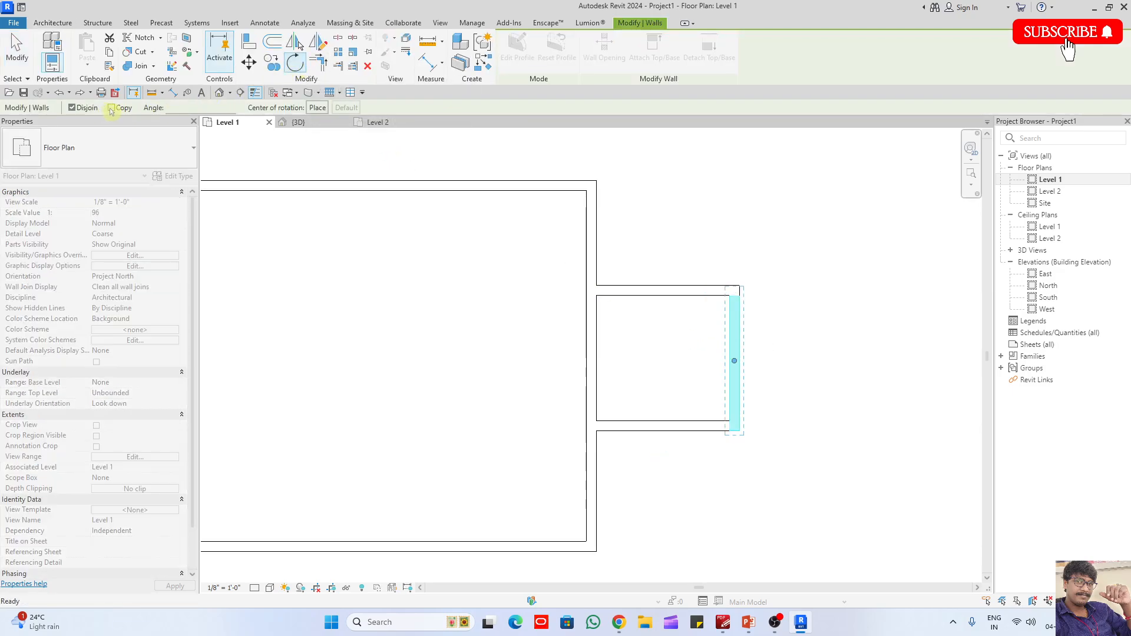
left_click(72, 108)
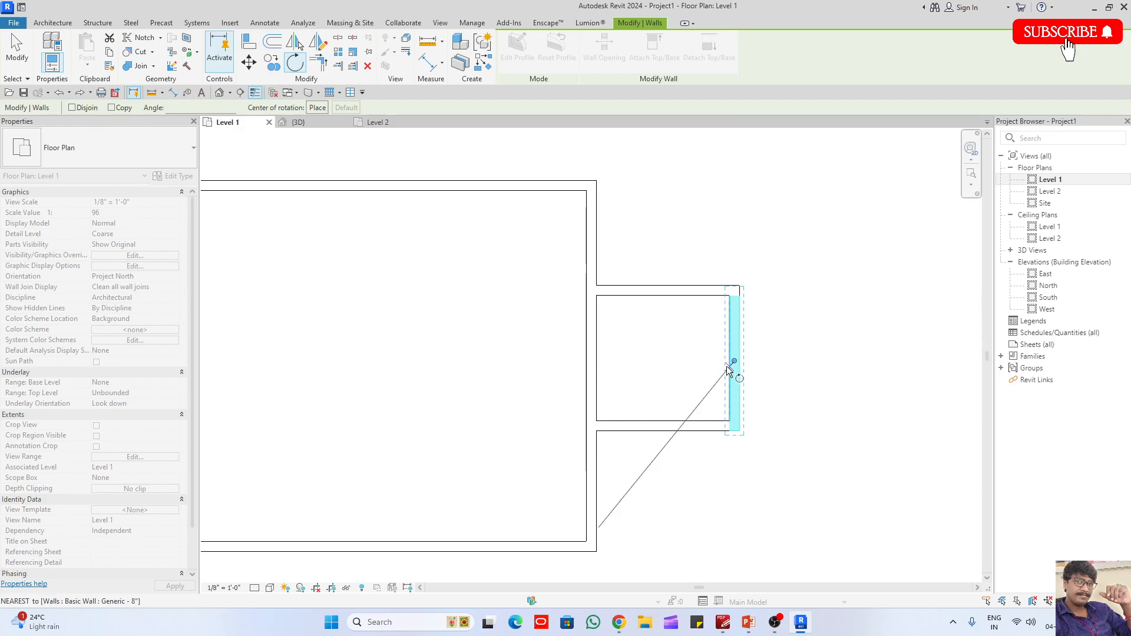
left_click_drag(736, 361, 740, 431)
left_click(742, 253)
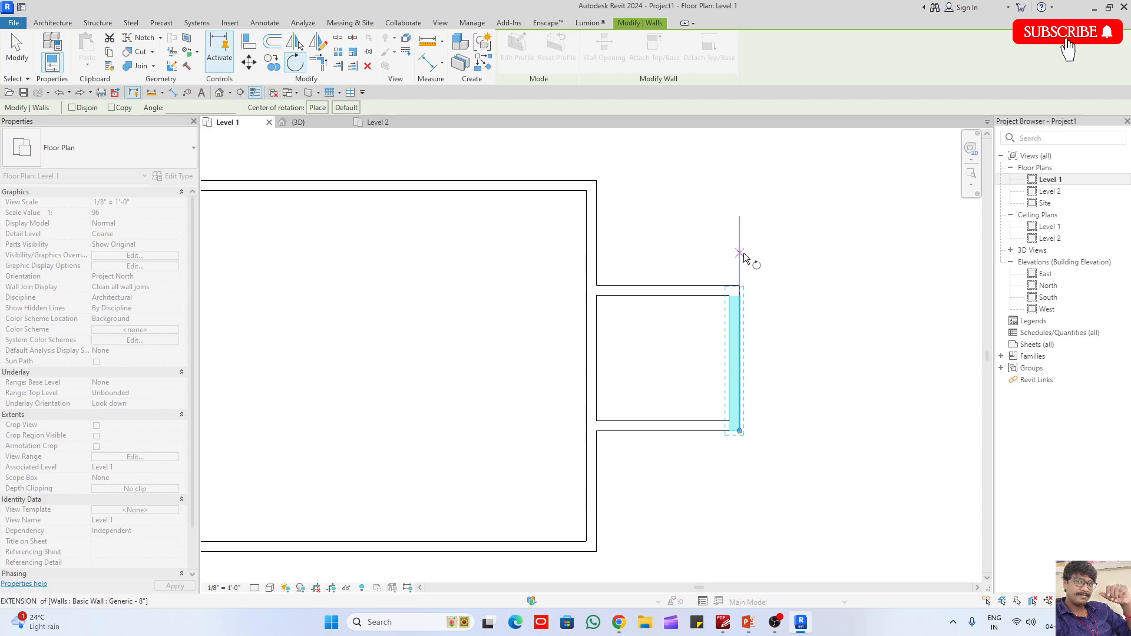
left_click(790, 259)
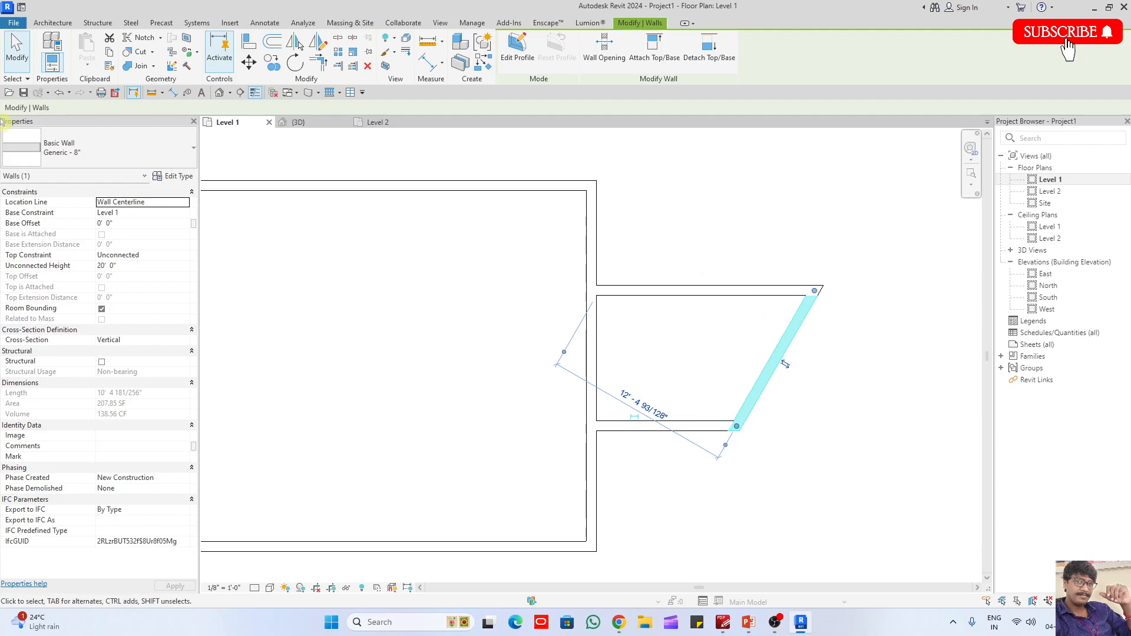
- Place a Single-Flush 36" x 84" door in the extension's slanted end wall, swinging outward
left_click(614, 246)
scroll(818, 352, "down", 2)
key("d")
key("r")
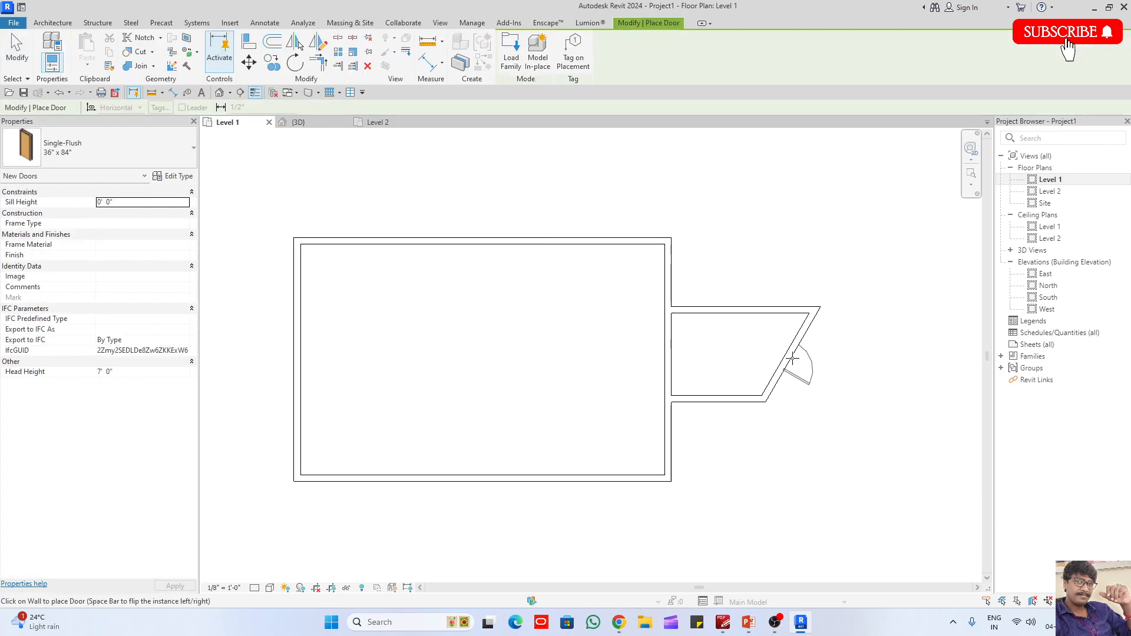
key("Escape")
- Open the 3D view, select all instances of the Generic - 8" walls and set their unconnected height to 10'
left_click(298, 122)
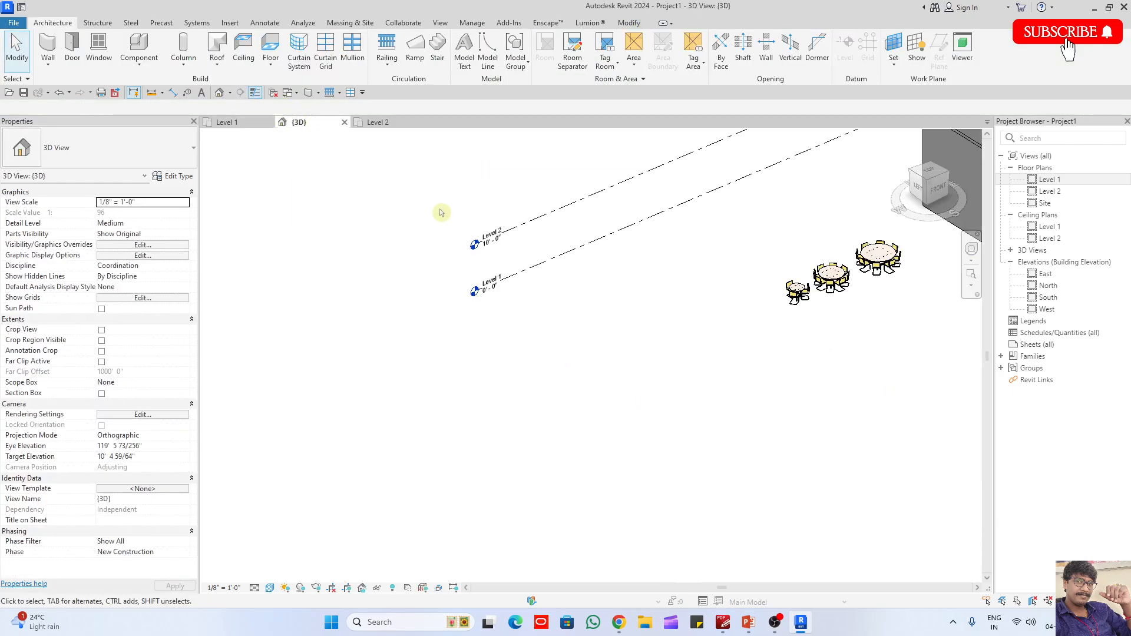
middle_click_drag(442, 214, 639, 282, "shift")
scroll(863, 334, "up", 2)
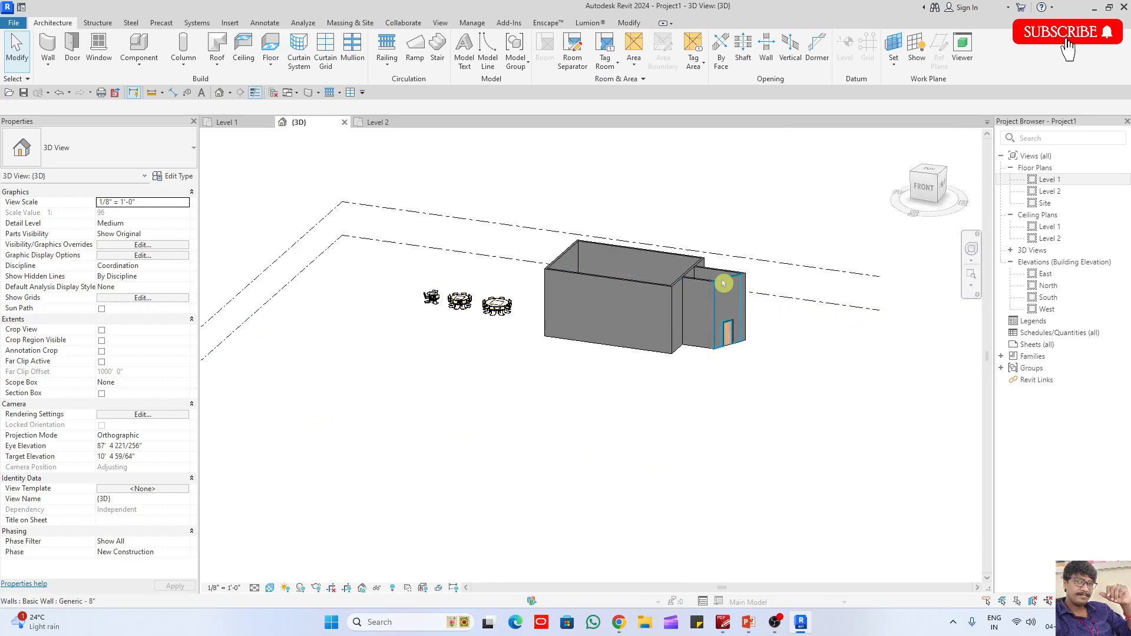
left_click(722, 280)
key("s")
key("a")
scroll(707, 306, "down", 3)
middle_click_drag(708, 306, 594, 284)
left_click_drag(921, 358, 744, 215, "shift")
scroll(562, 268, "up", 3)
scroll(602, 258, "up", 2)
left_click(148, 267)
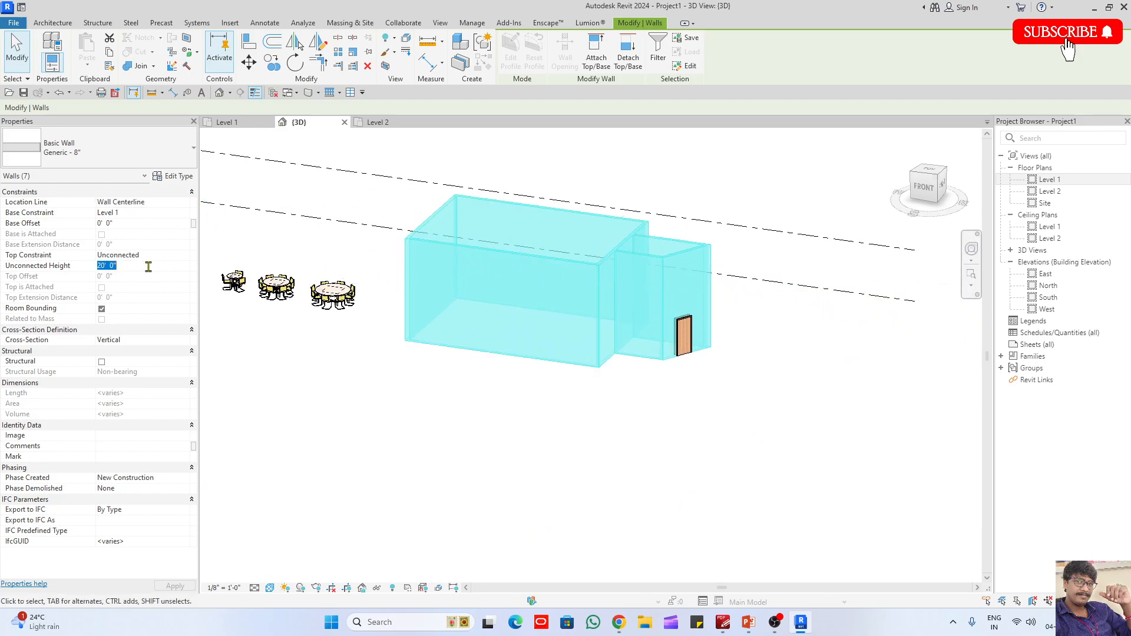
type("10")
left_click(726, 307)
- Save the project in the Documents folder under the file name "modify tools"
scroll(734, 320, "up", 3)
scroll(736, 322, "down", 2)
middle_click_drag(757, 342, 793, 366, "shift")
key("ctrl+s")
key("Escape")
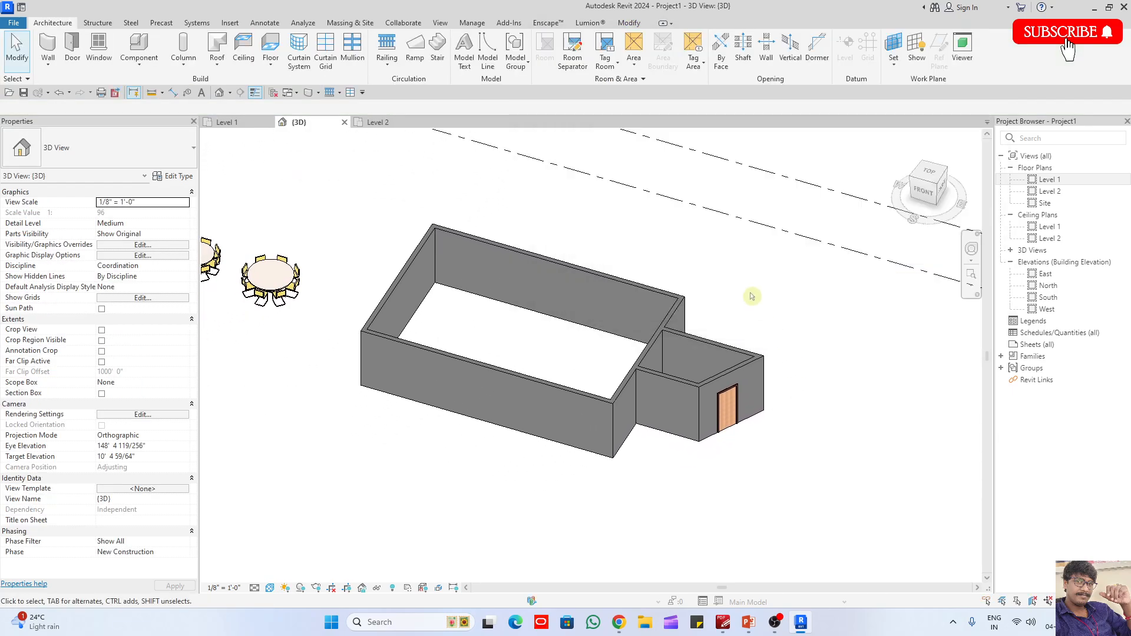
scroll(751, 297, "down", 2)
key("ctrl+s")
type("modify tools")
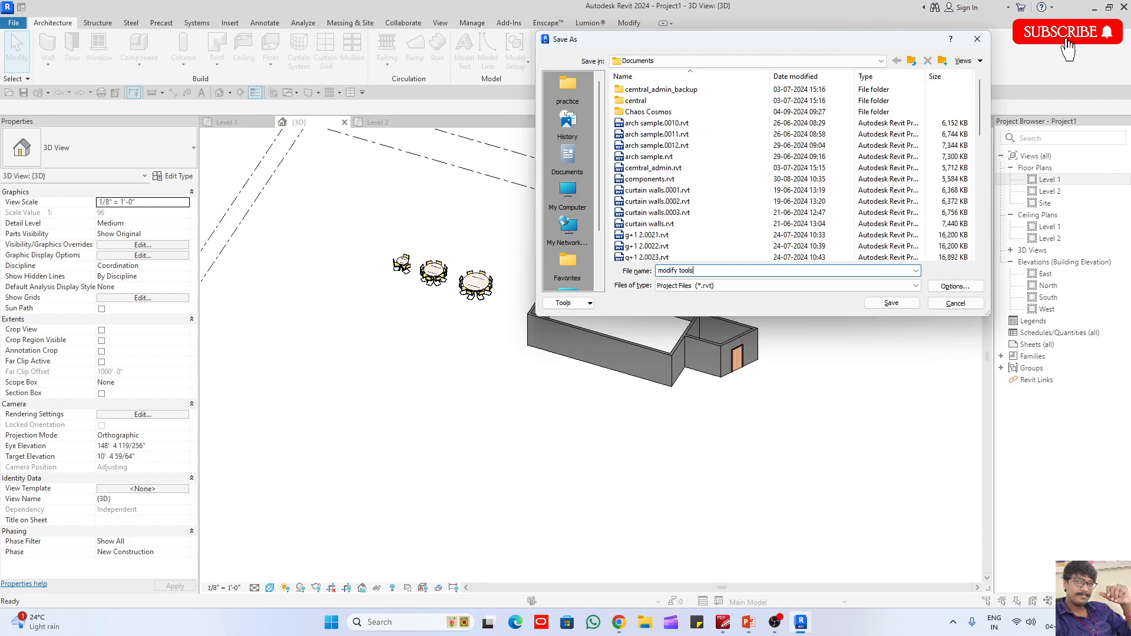
key("Return")
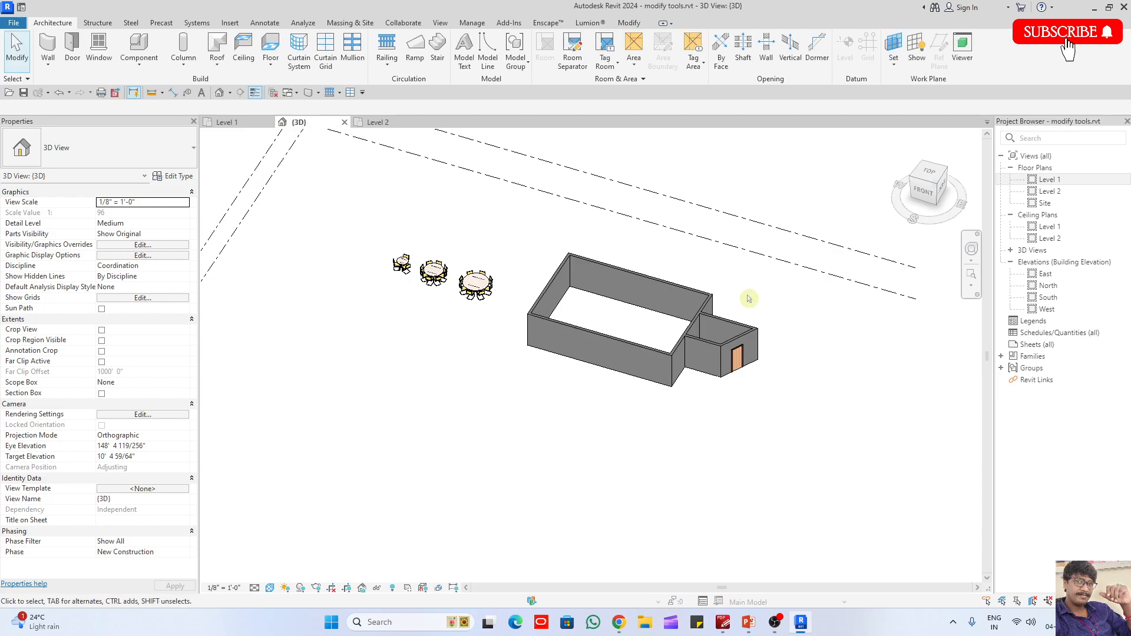
- Switch to PowerPoint and extend the first Rotate note to read "Use space bar – to rotate on its own axis."
left_click(748, 622)
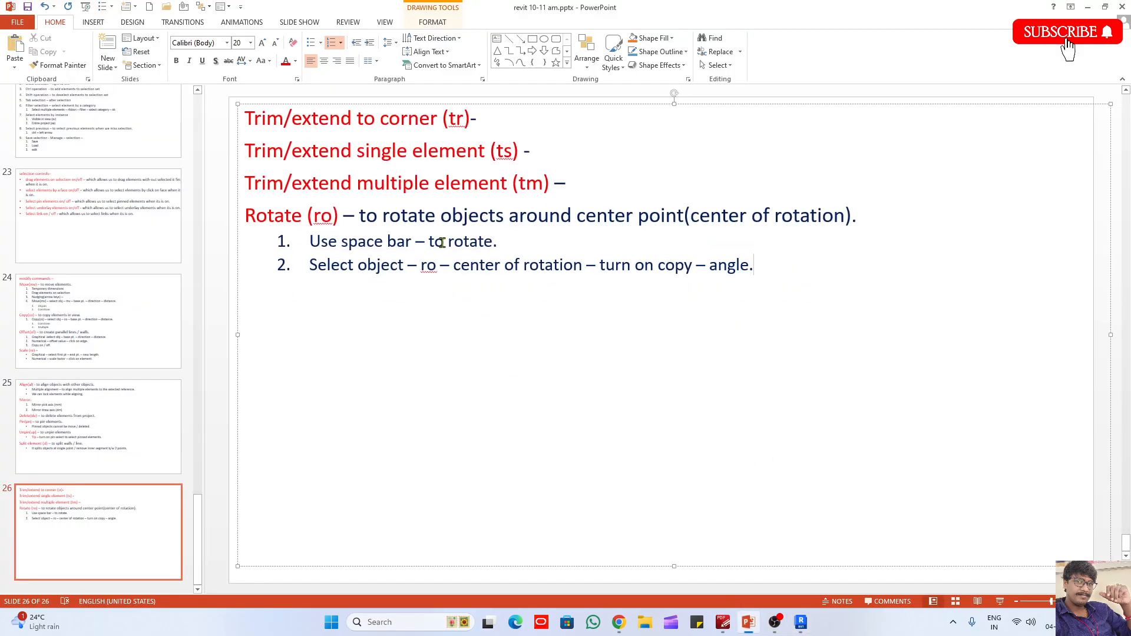
left_click(495, 242)
type("on its own axis")
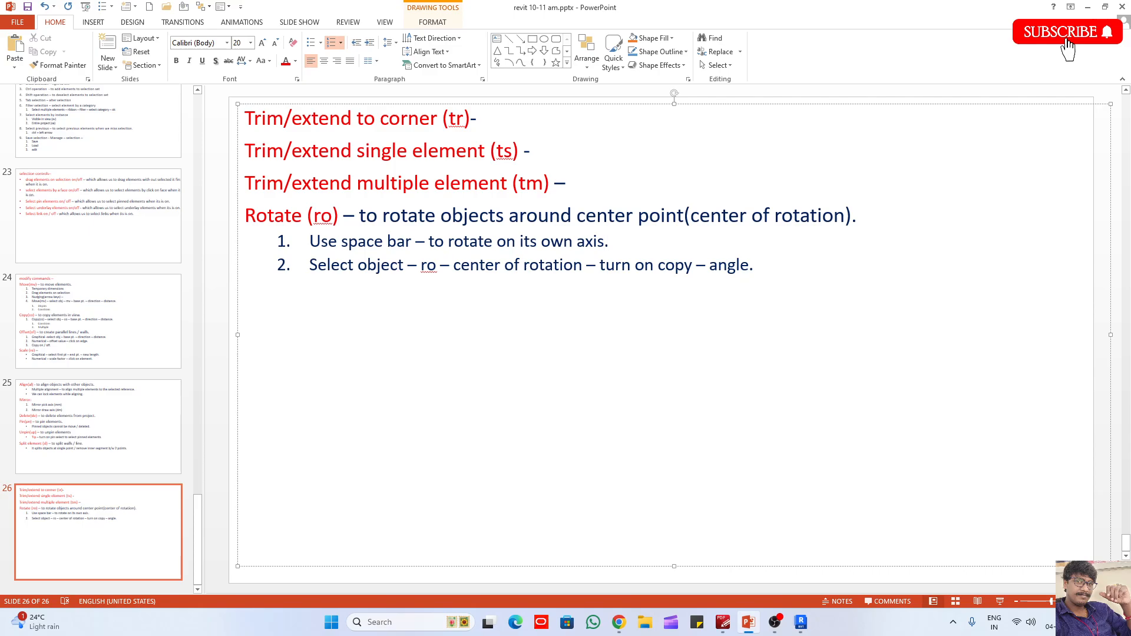
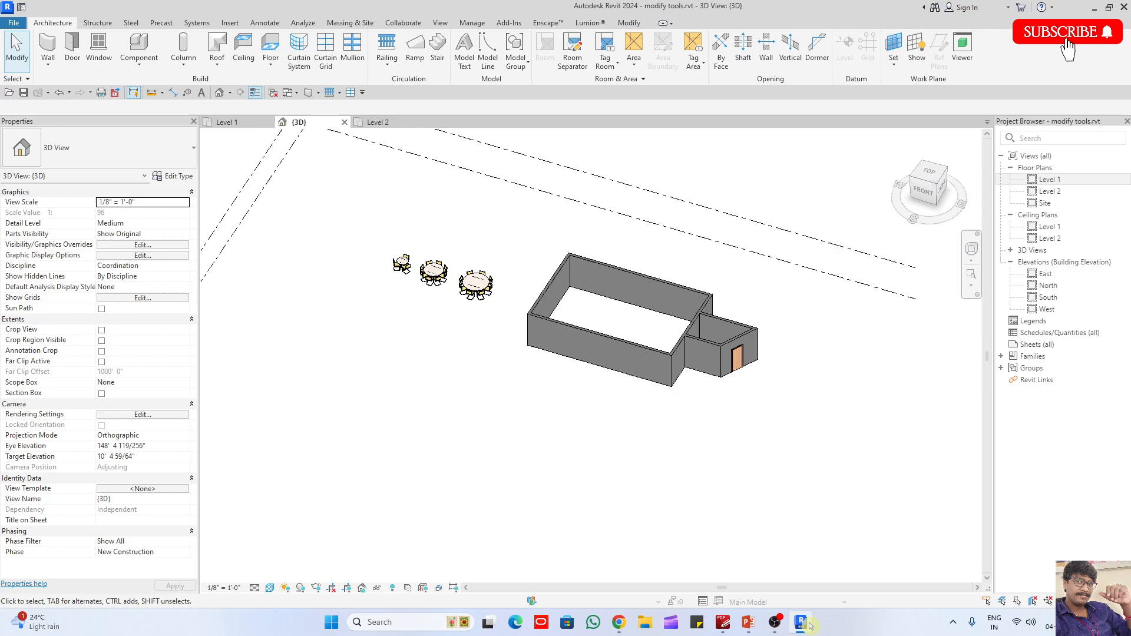
middle_click_drag(750, 465, 475, 260, "shift")
left_click_drag(475, 260, 743, 420)
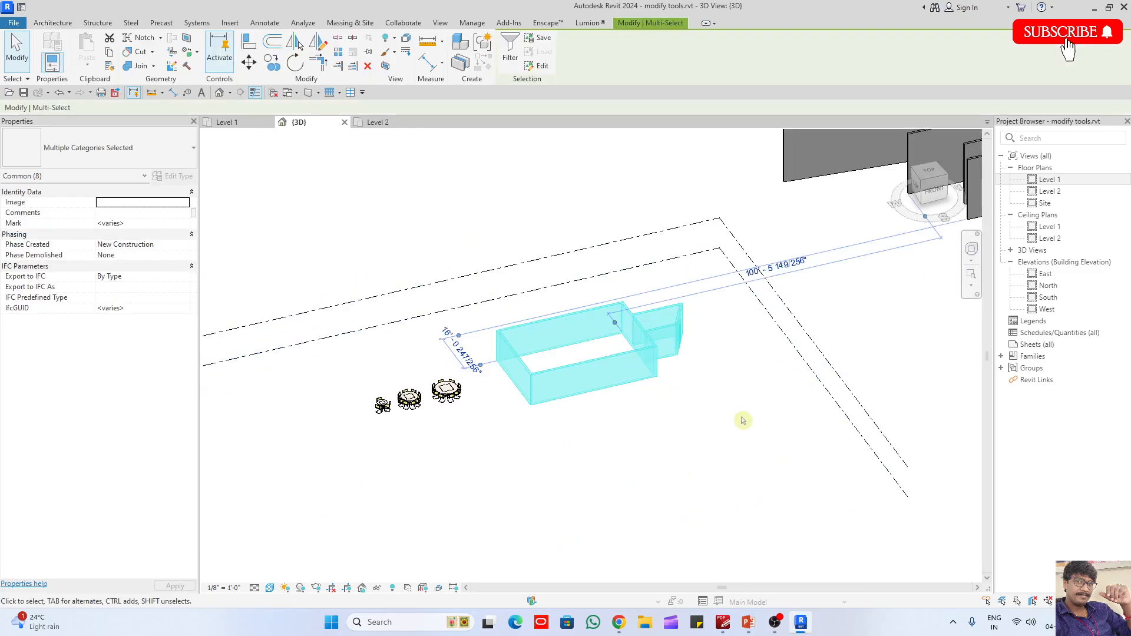
scroll(722, 405, "up", 1)
left_click(723, 405)
left_click_drag(592, 192, 748, 371)
left_click(940, 259)
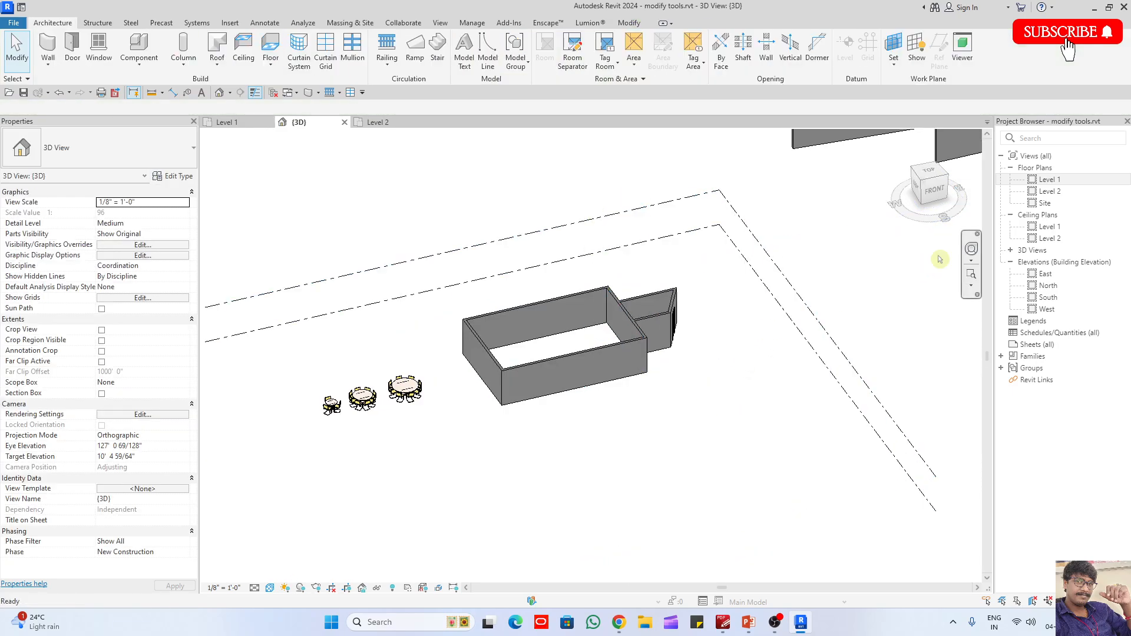
- Open the Level 1 floor plan and enlarge the rectangular building by moving its south and west walls outward
double_click(1046, 179)
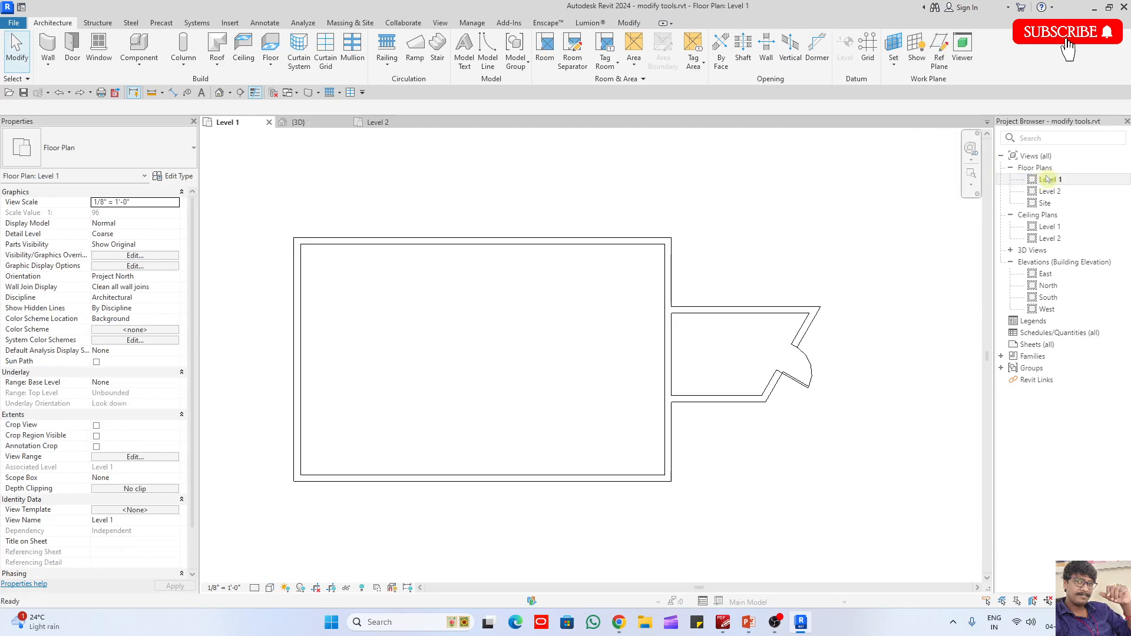
scroll(875, 278, "down", 3)
scroll(637, 340, "up", 3)
left_click(640, 452)
scroll(694, 347, "down", 4)
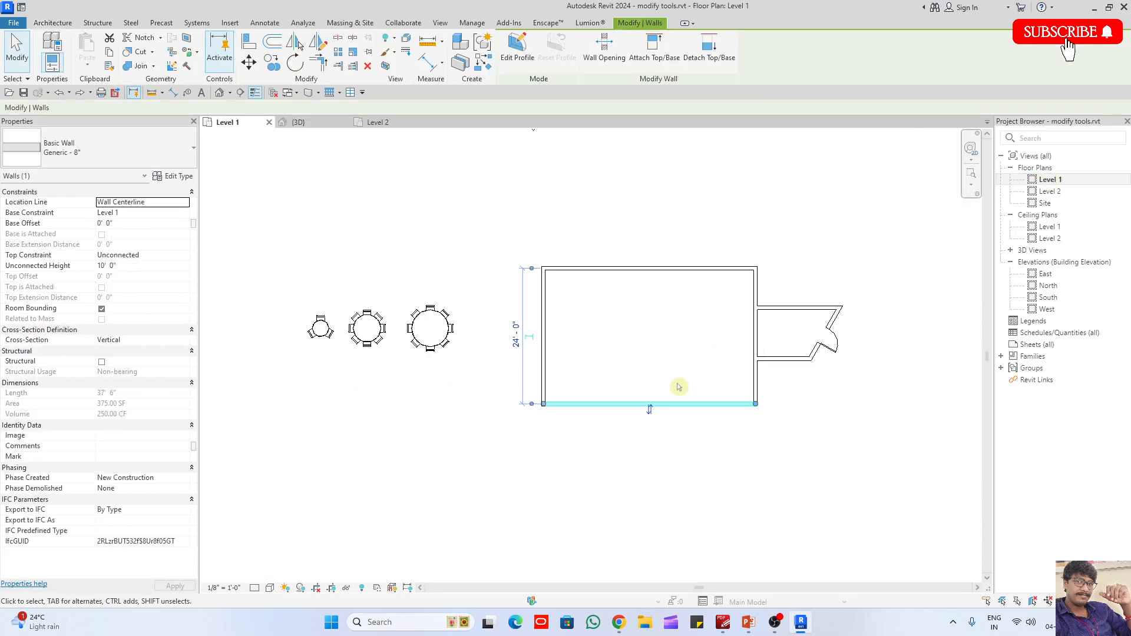
left_click_drag(686, 405, 688, 463)
left_click(543, 380)
left_click_drag(542, 381, 506, 378)
left_click(571, 396)
scroll(571, 396, "up", 3)
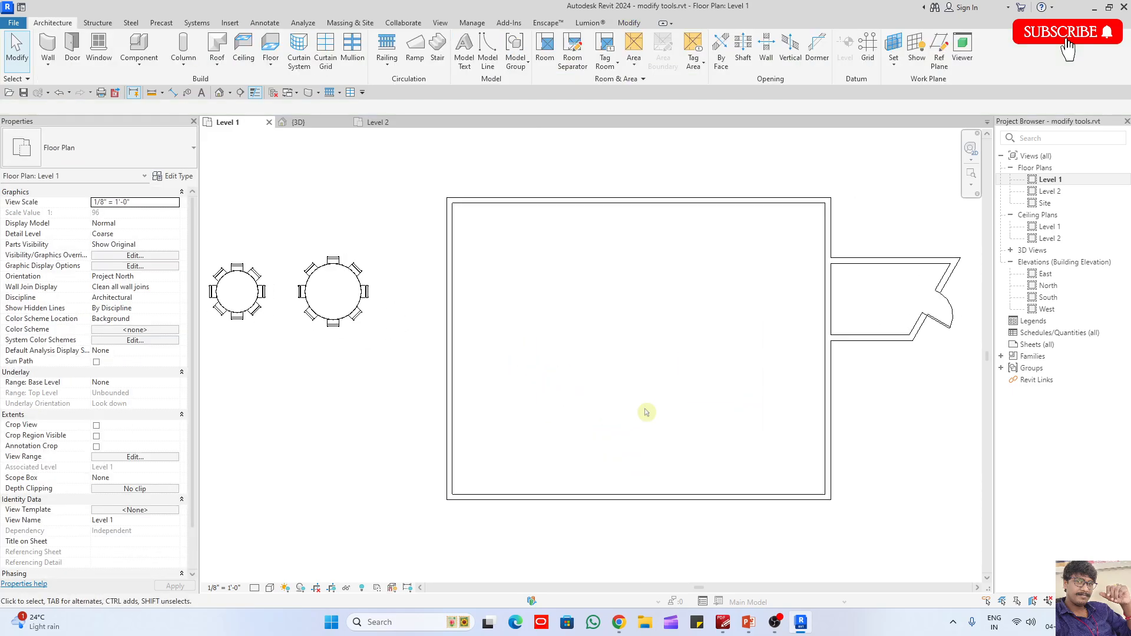
- Place another 430x480x457mm Furniture_Chair like the one at the largest round table, just inside the building's south-west corner
left_click(334, 323)
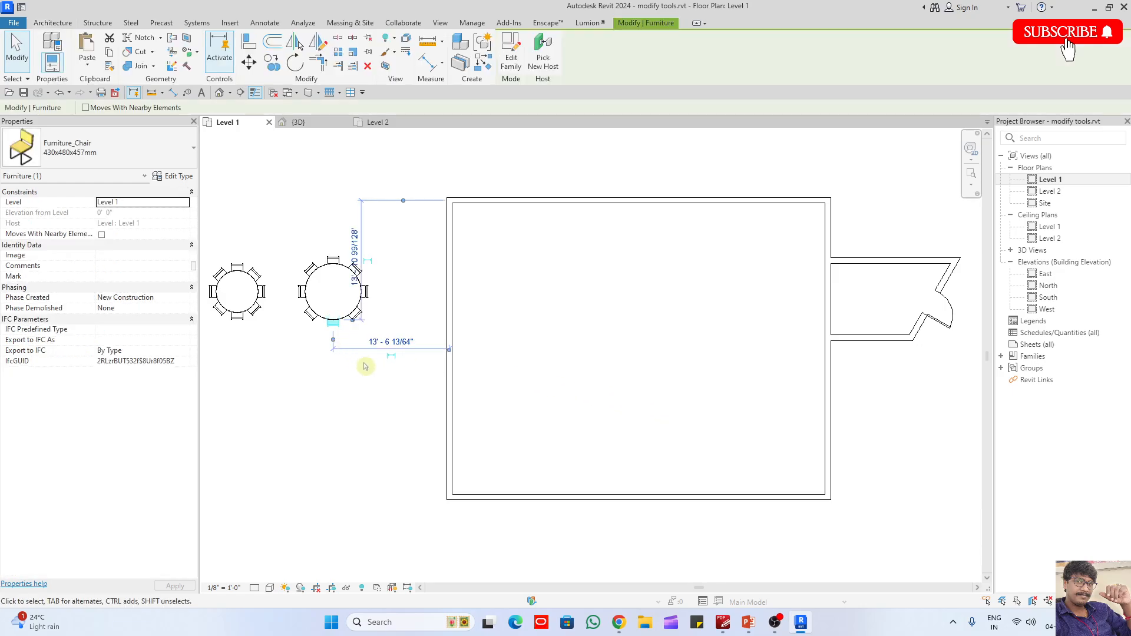
key("s")
scroll(466, 464, "up", 3)
left_click(483, 502)
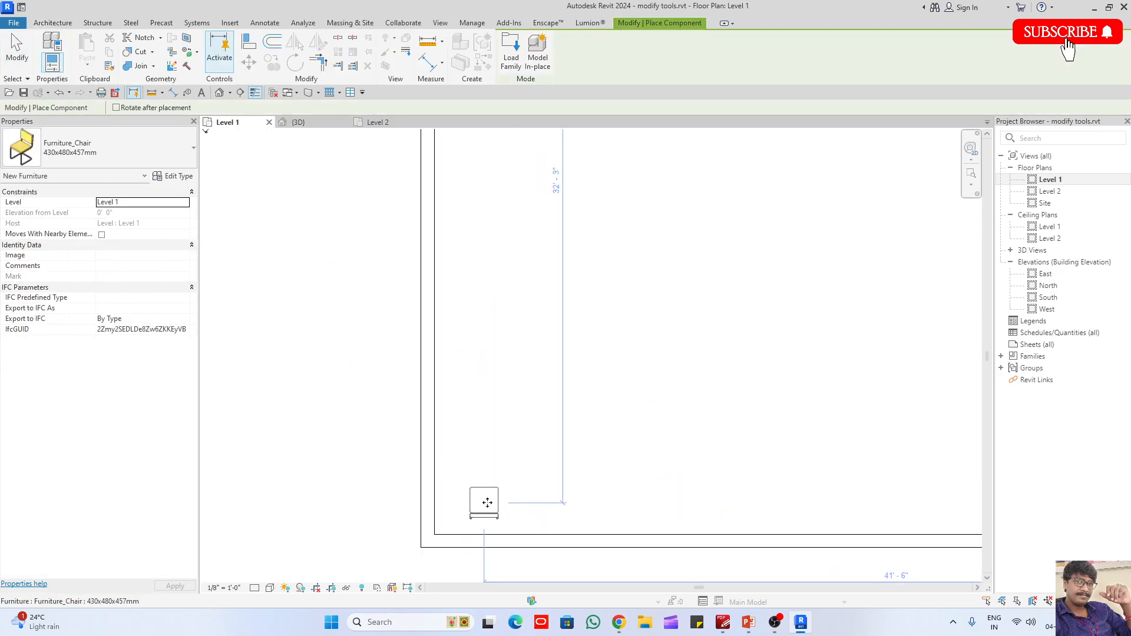
key("Escape")
key("Escape")
- Start loading a component family and open the Tables folder under Furniture in the UK library
left_click(139, 46)
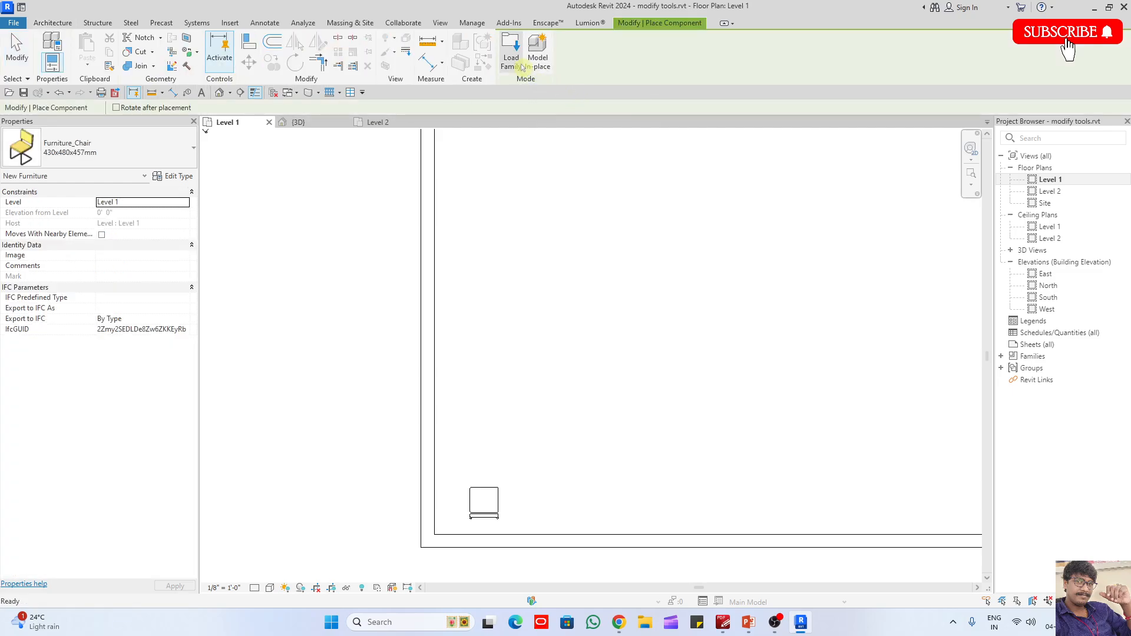
left_click(511, 50)
left_click(825, 110)
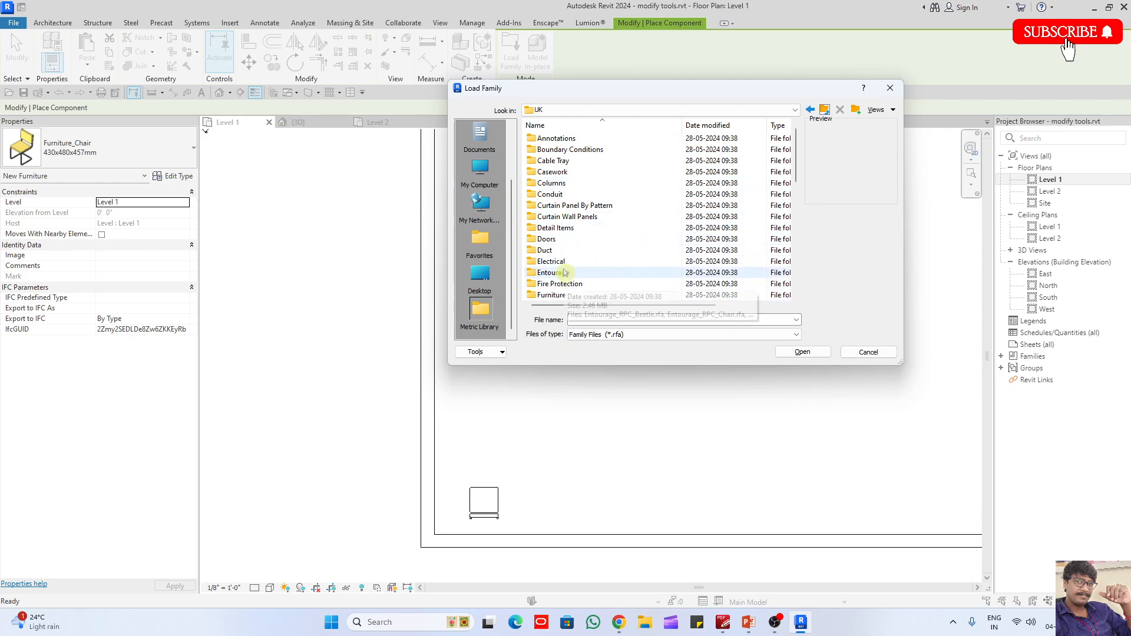
double_click(565, 295)
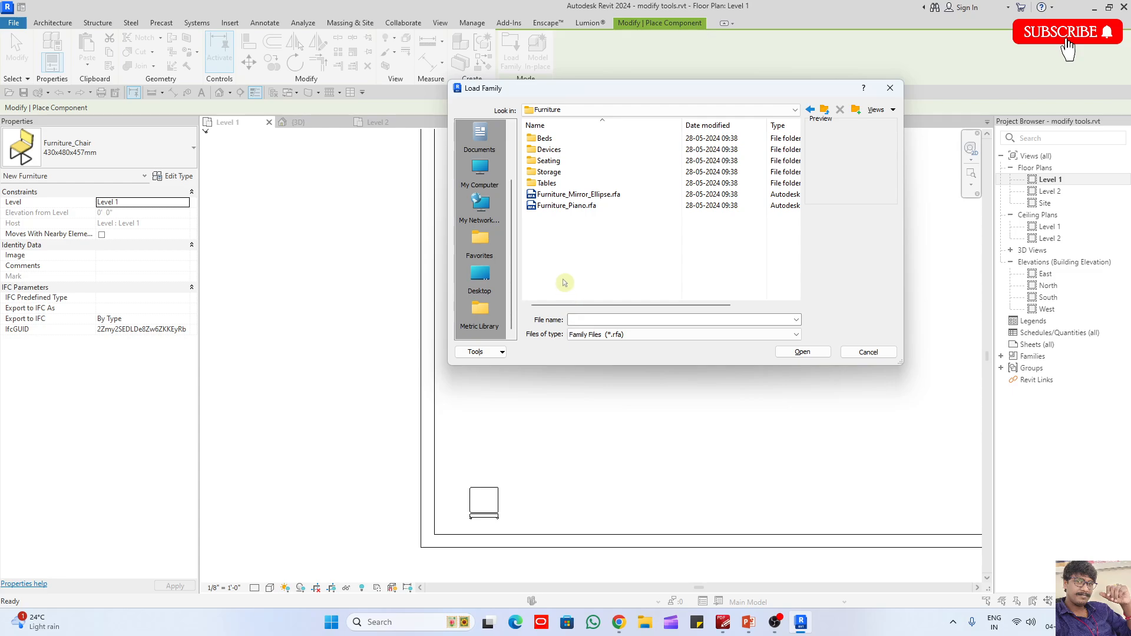
double_click(549, 183)
- Preview the desk and table families in the Tables folder, from Furniture_Credenza.rfa through Furniture_Table_Round_2.rfa
left_click(562, 140)
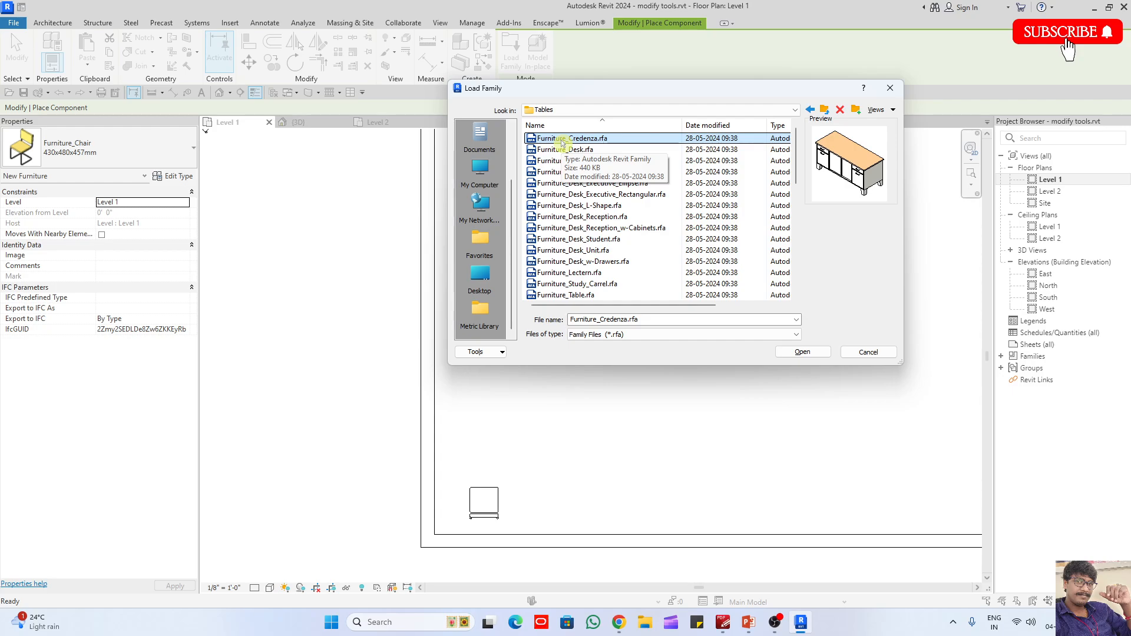
key("Down")
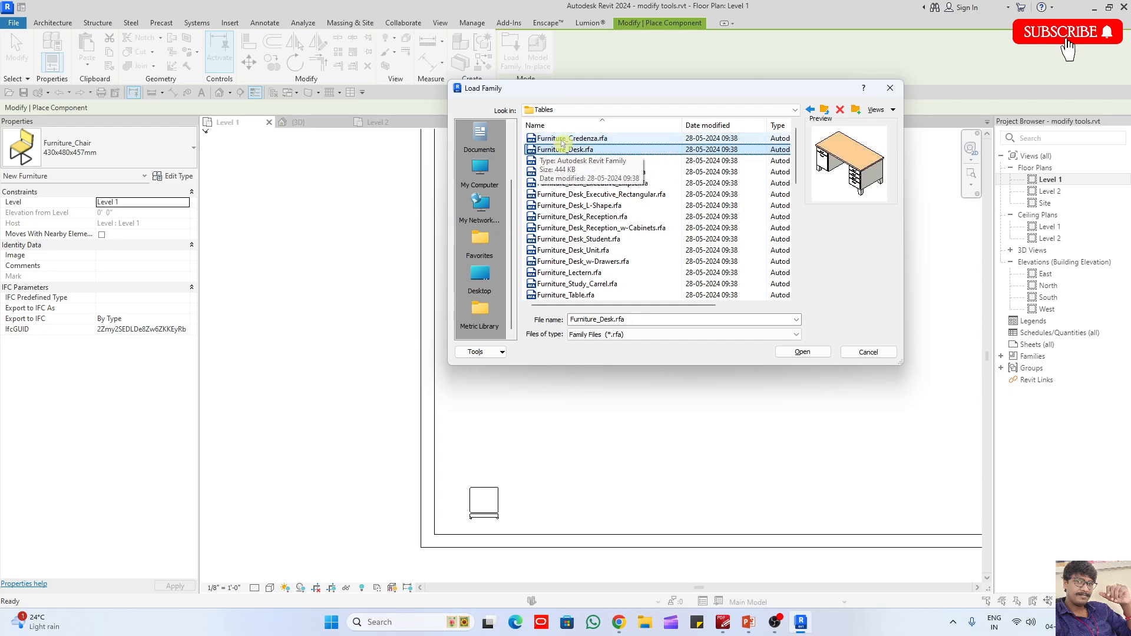
key("Down")
key("Down")
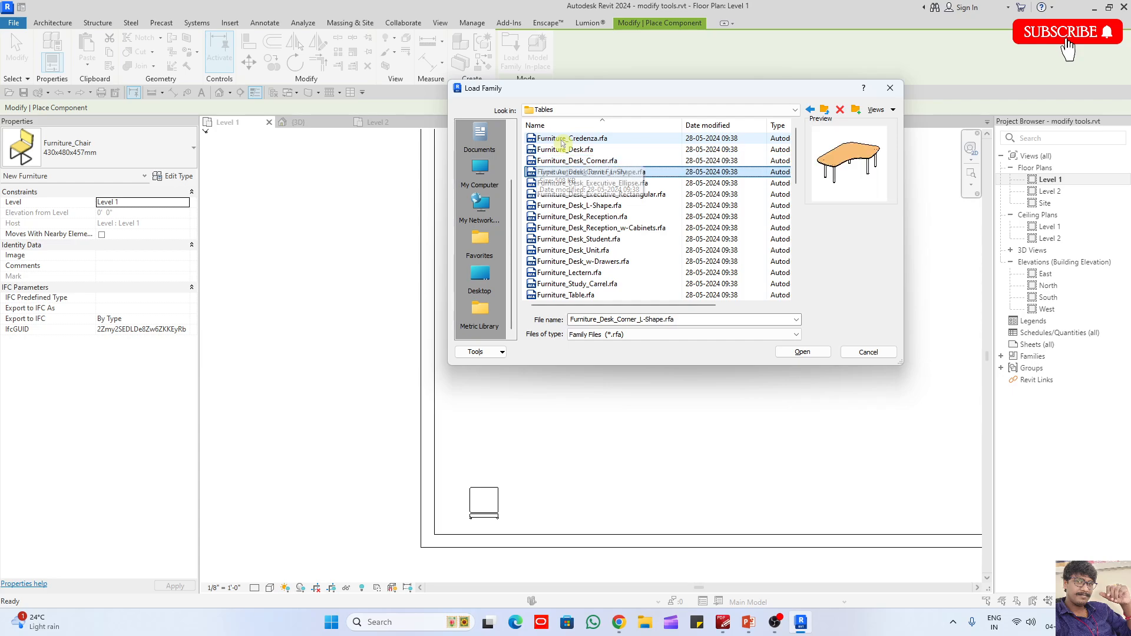
key("Down")
key("Down")
key("Down")
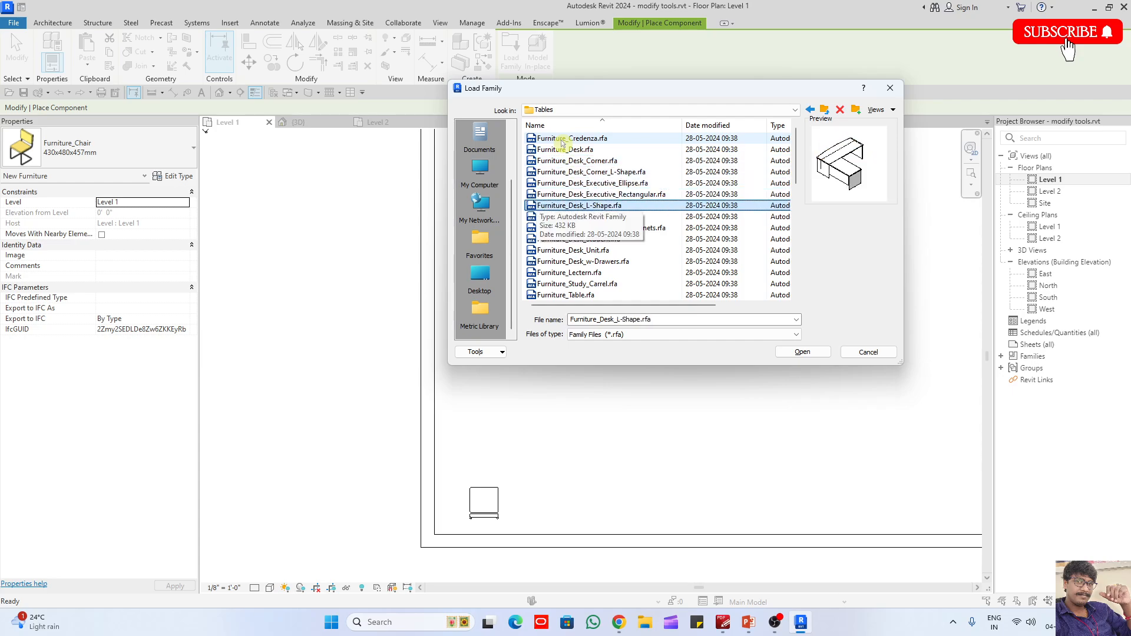
key("Up")
key("Down")
key("Down")
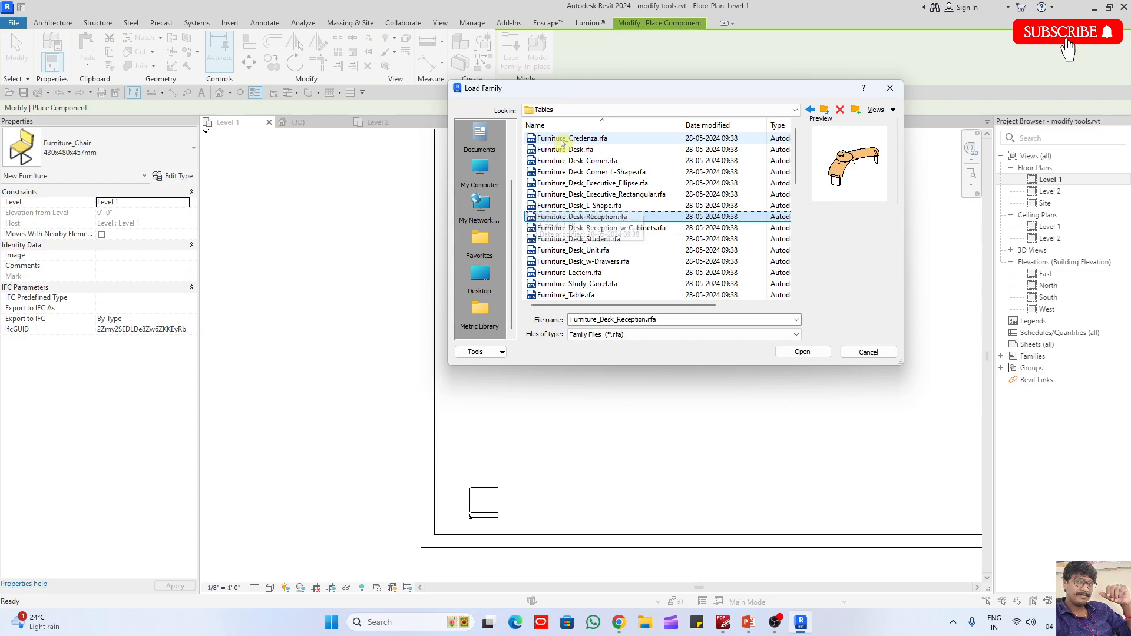
key("Down")
key("Down")
key("Down")
key("Up")
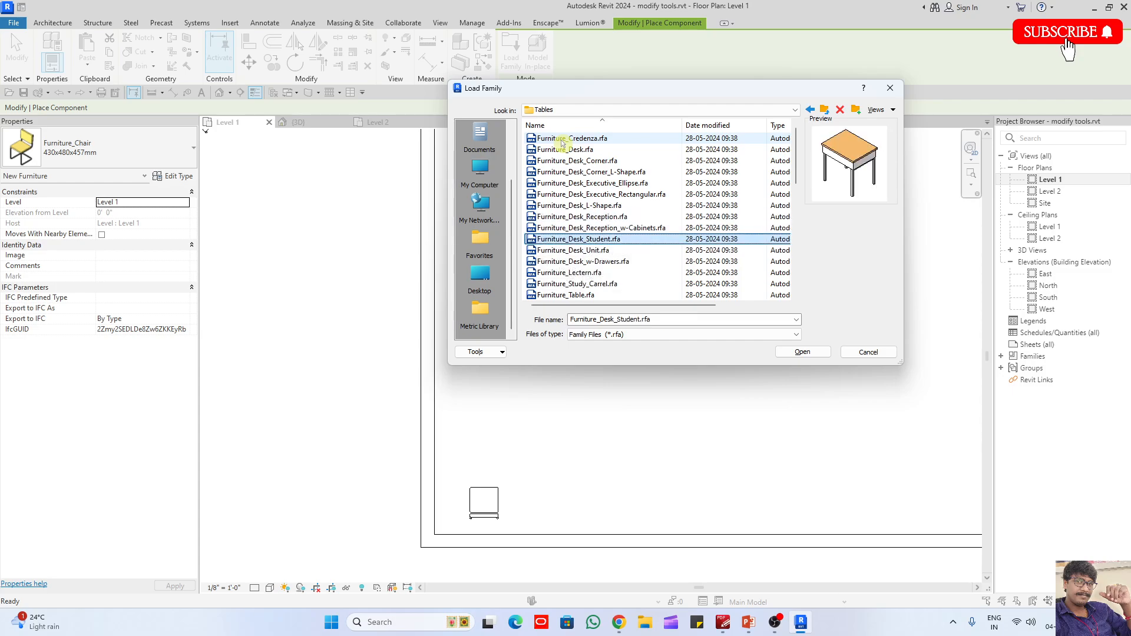
key("Down")
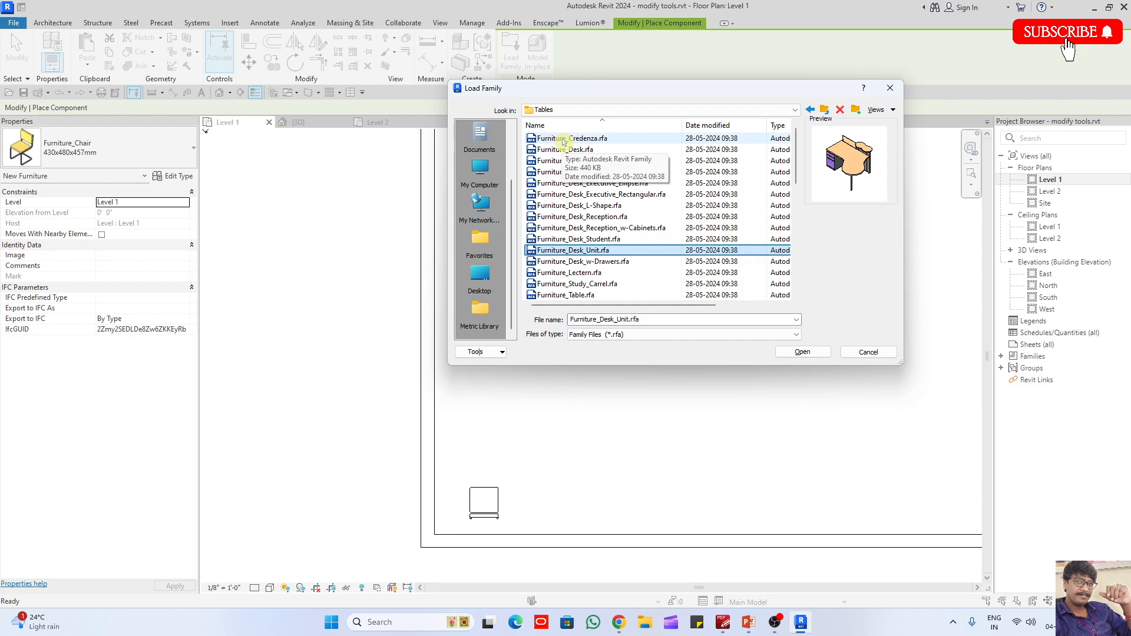
key("Down")
key("Down")
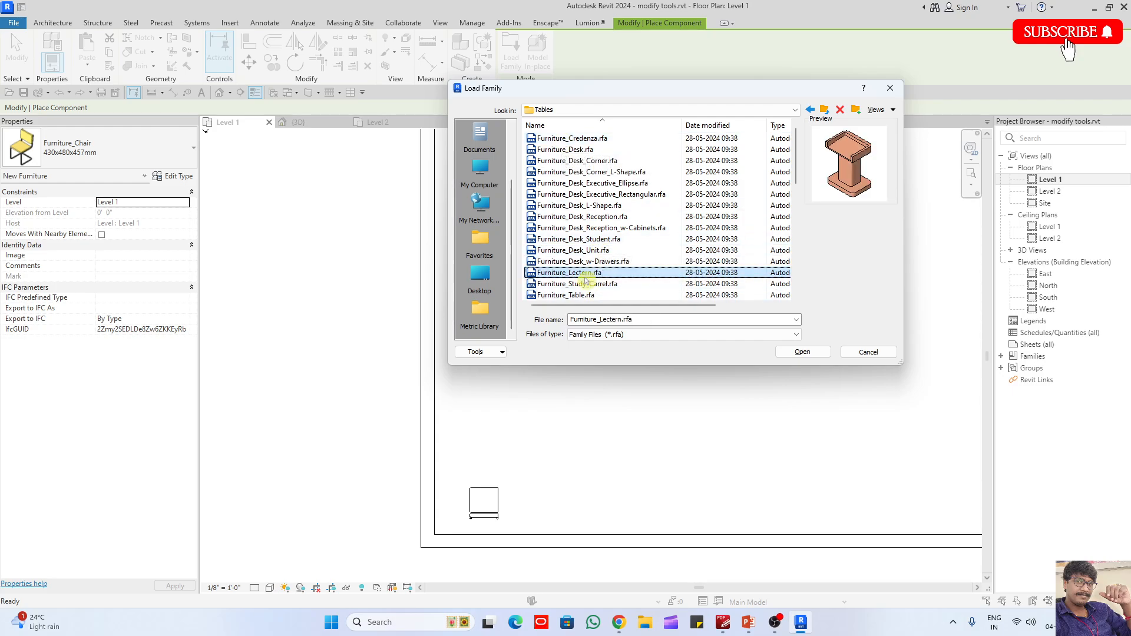
left_click(624, 289)
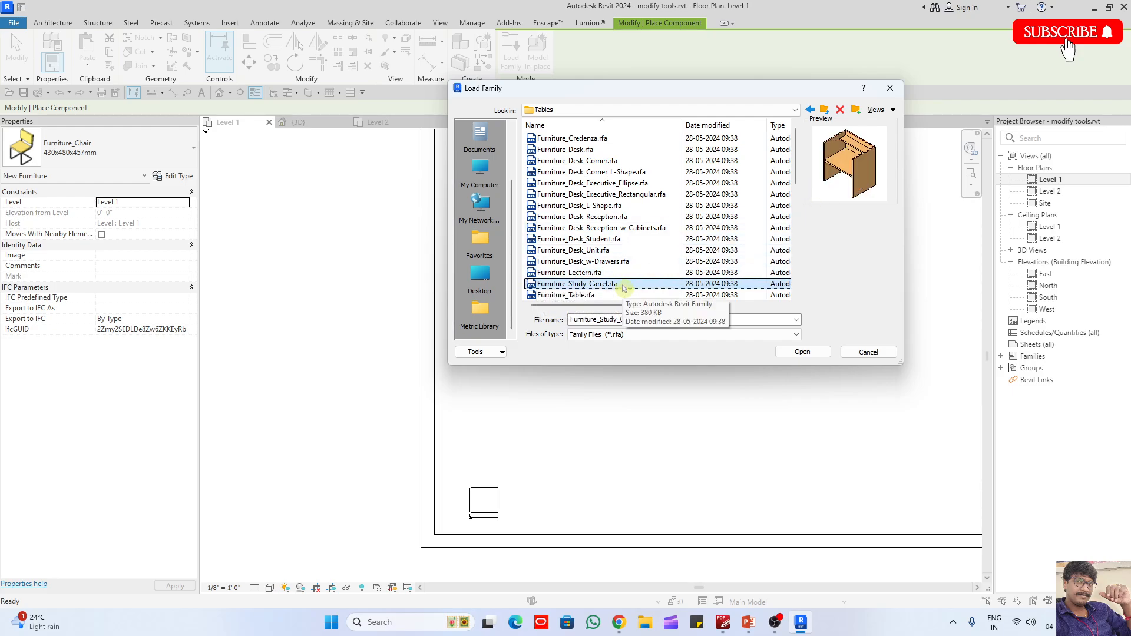
key("Down")
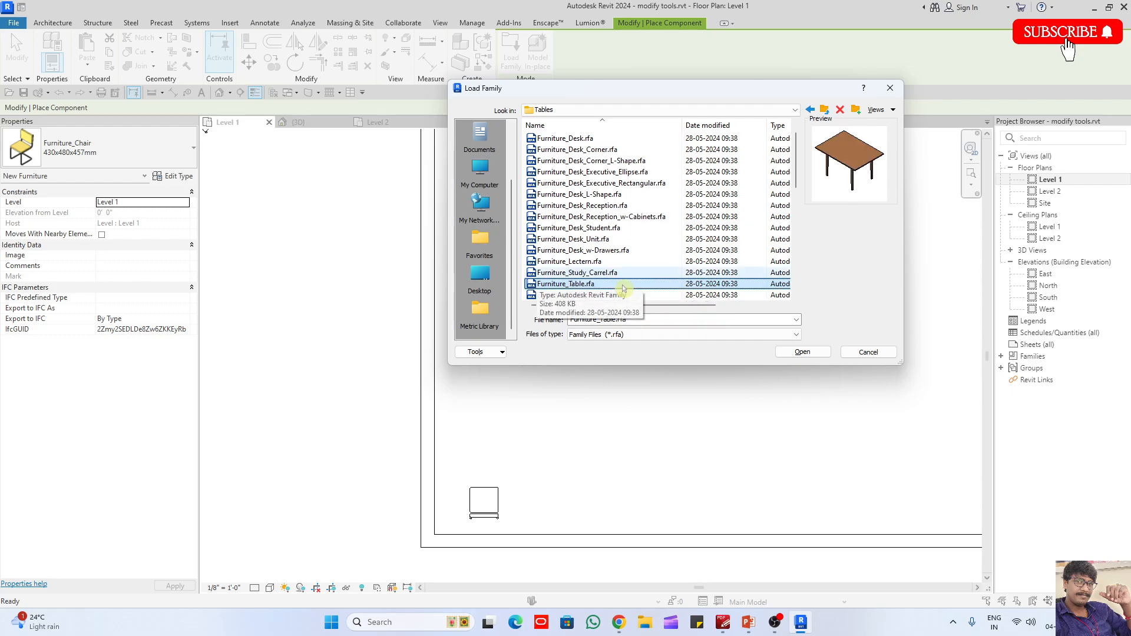
key("Down")
key("Down")
key("Down")
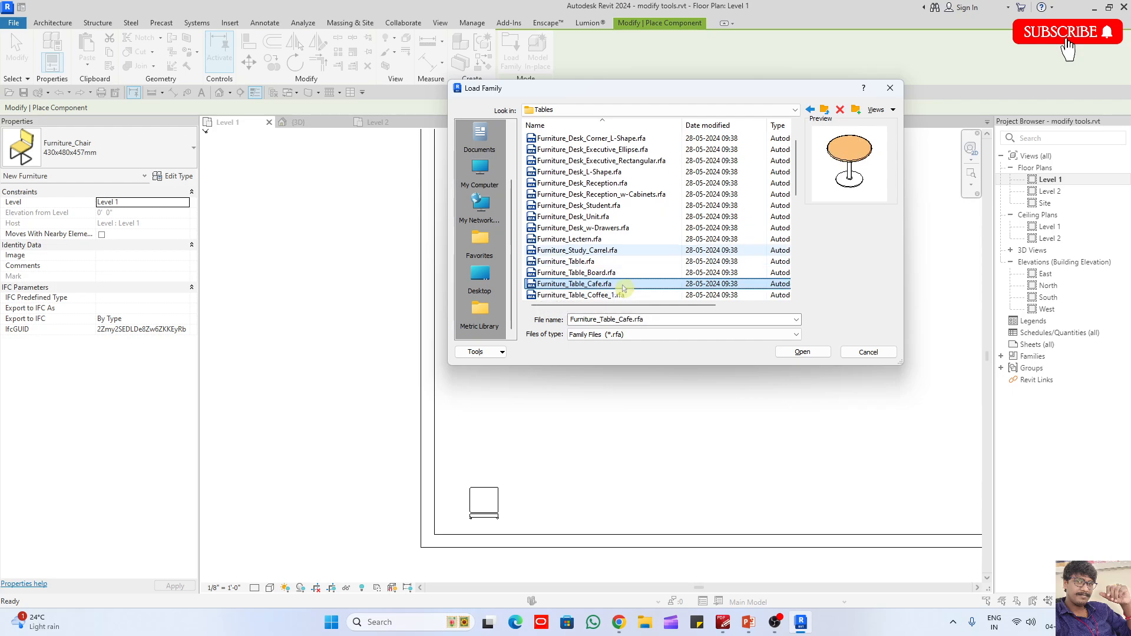
left_click(612, 274)
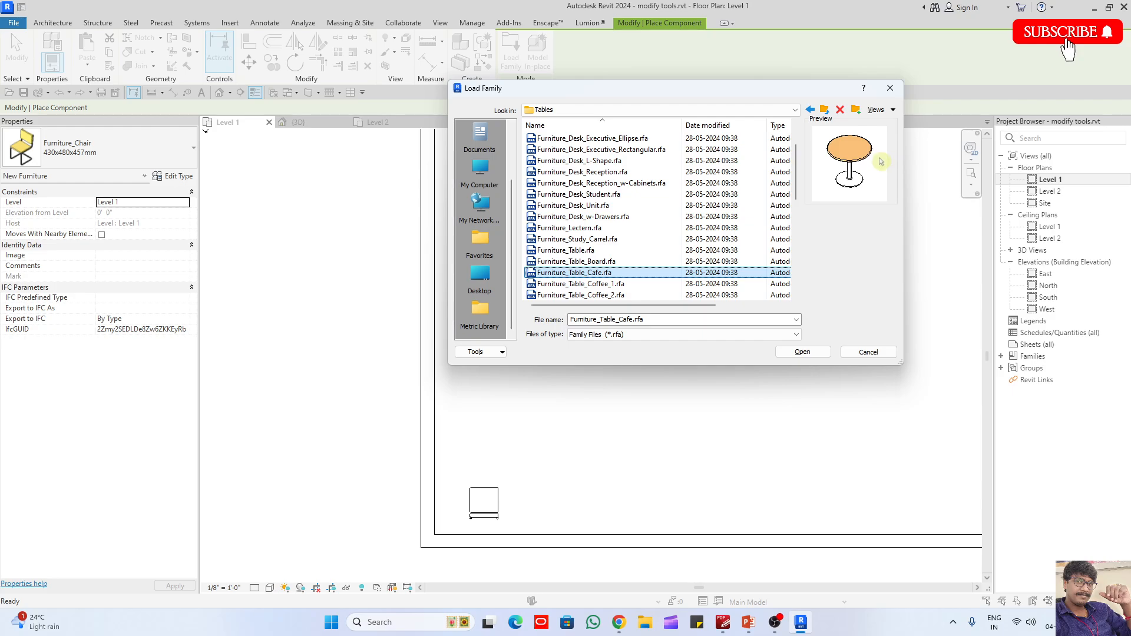
key("Down")
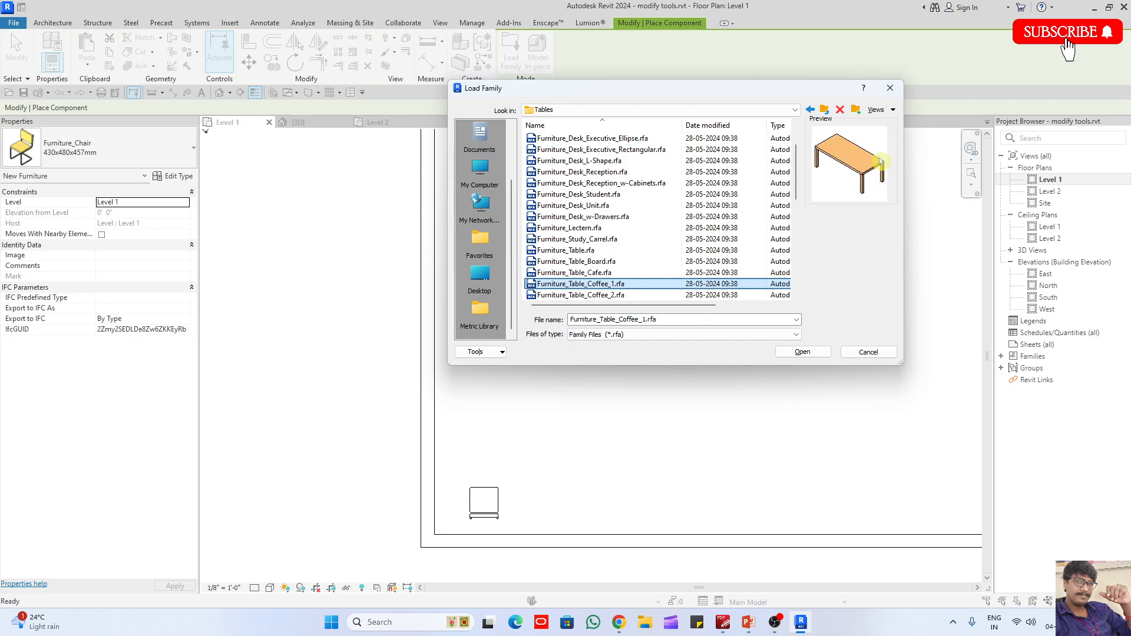
key("Down")
key("Down")
key("Down")
key("Down")
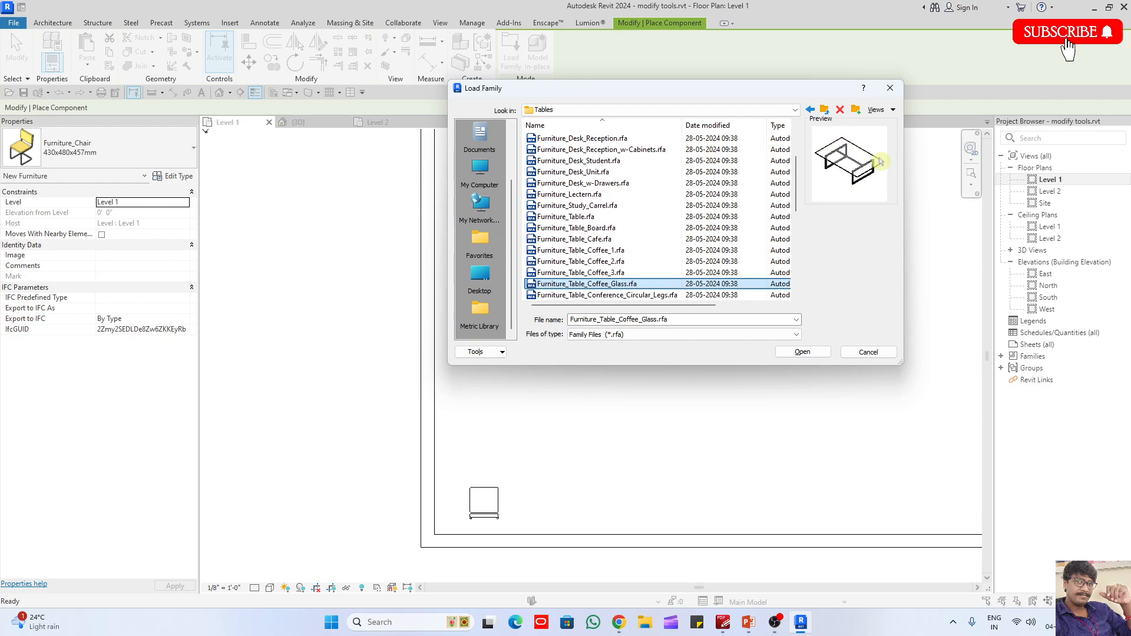
key("Up")
key("Down")
key("Down")
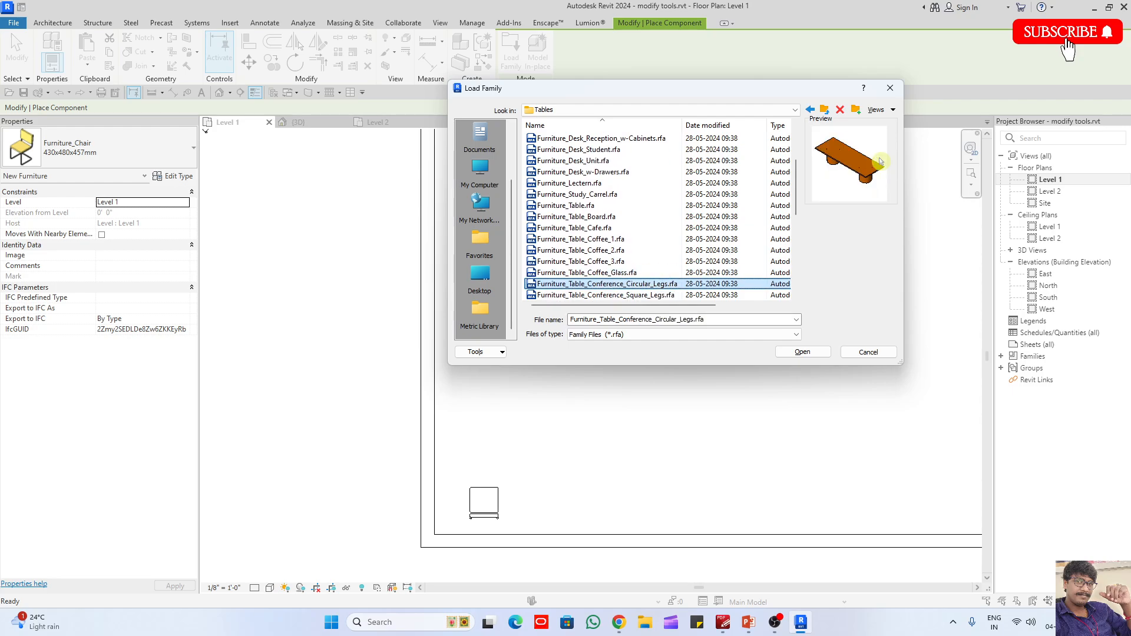
key("Down")
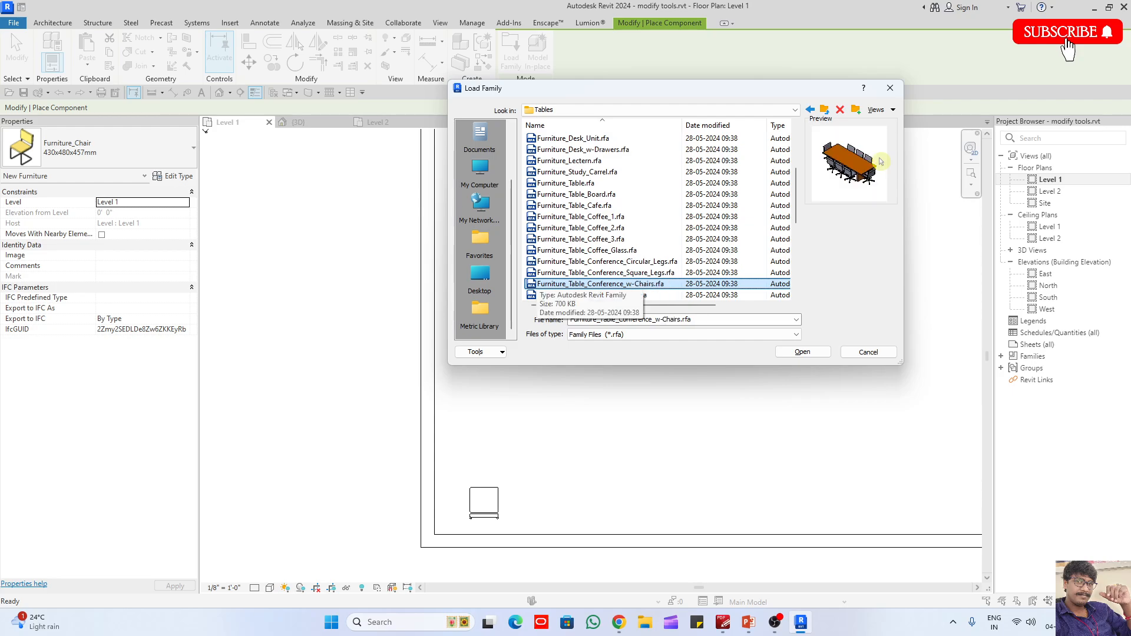
left_click(655, 272)
left_click(649, 263)
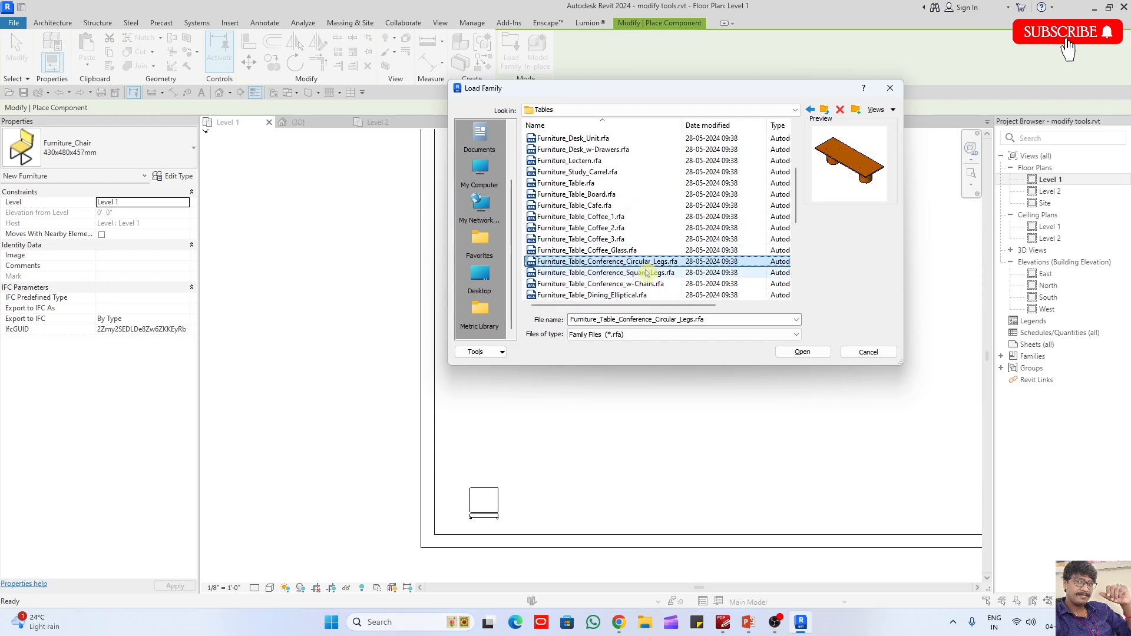
left_click(649, 273)
key("Down")
key("Down")
key("Down")
key("Down")
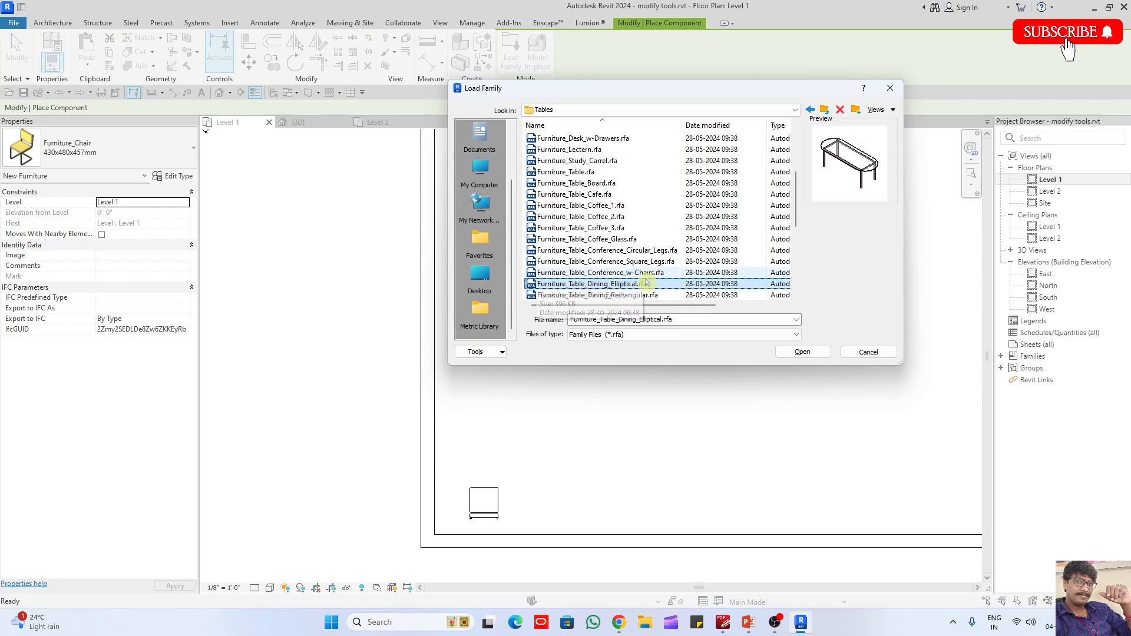
key("Down")
key("Down")
key("Down")
key("Down")
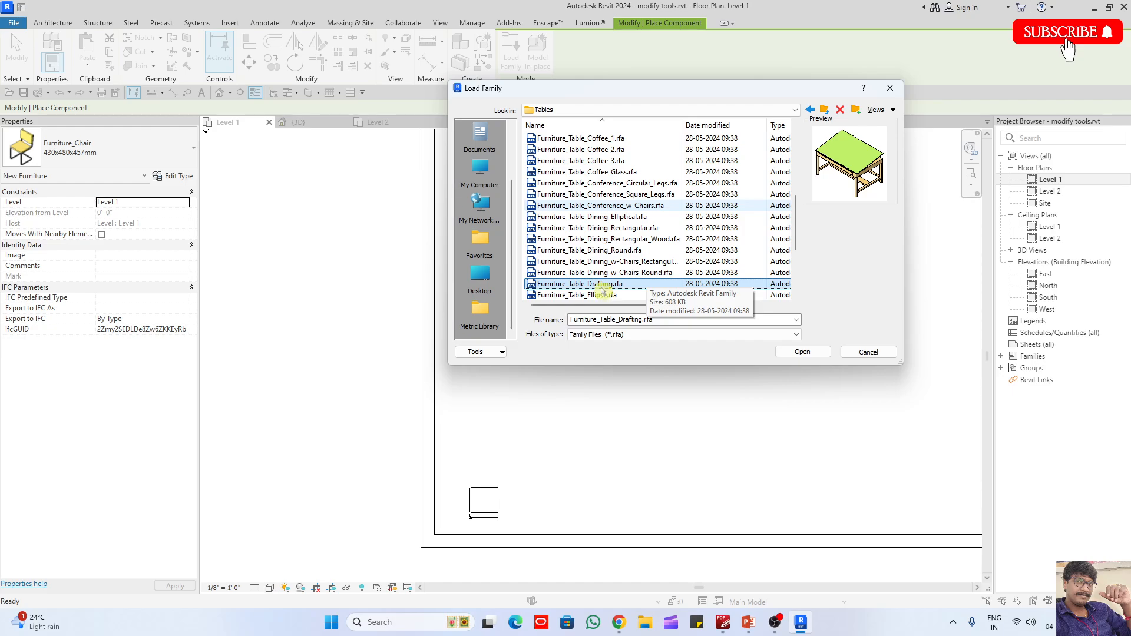
key("Down")
key("Down")
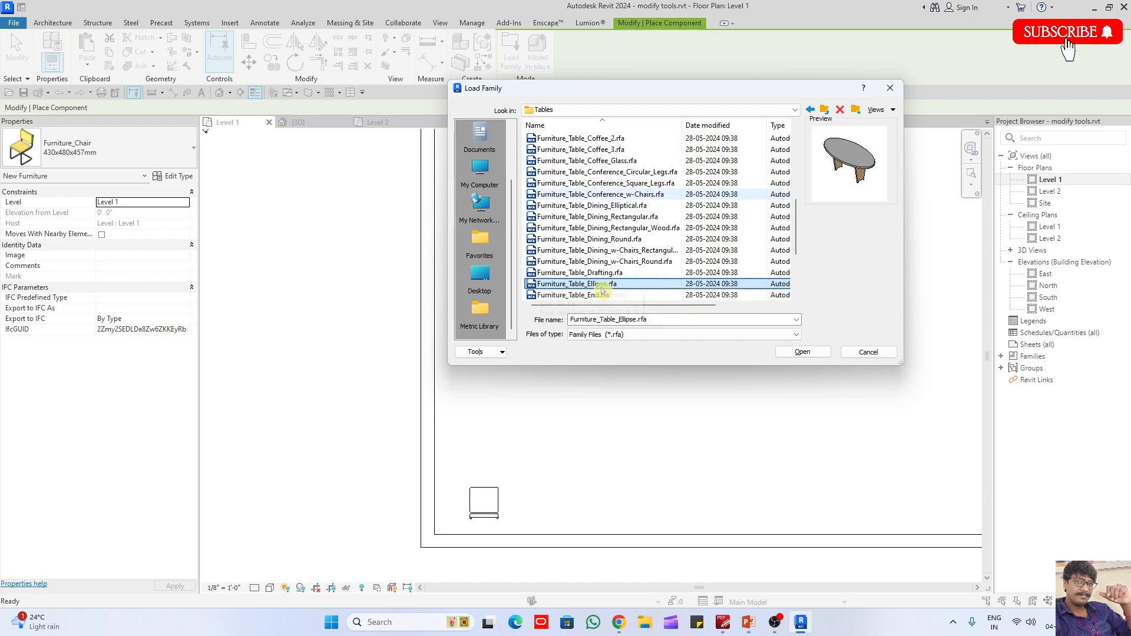
key("Down")
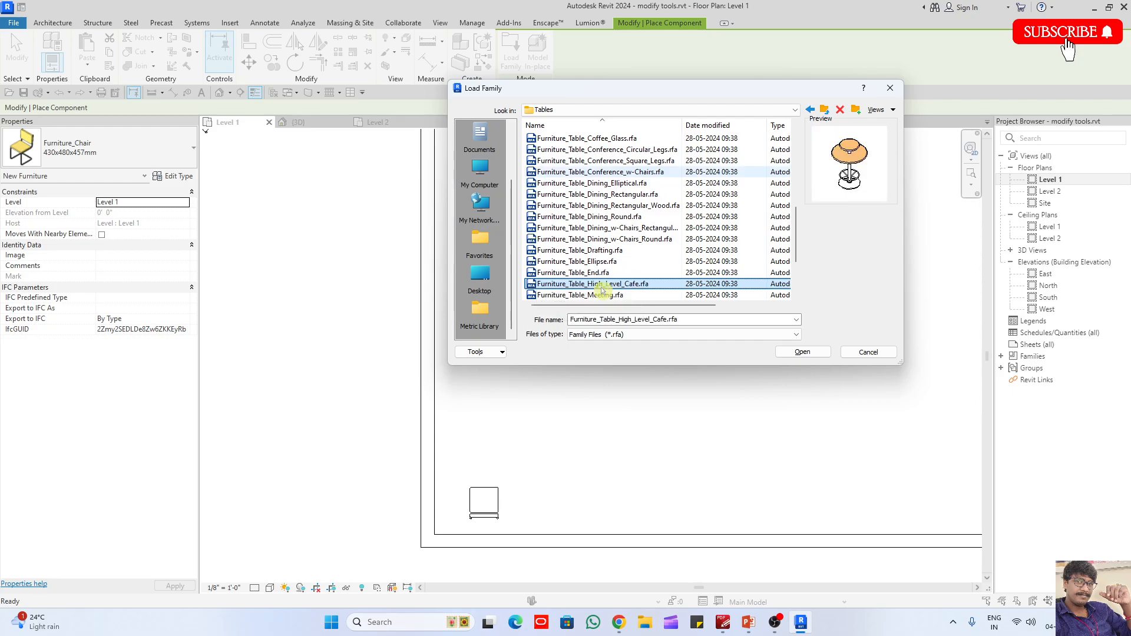
key("Down")
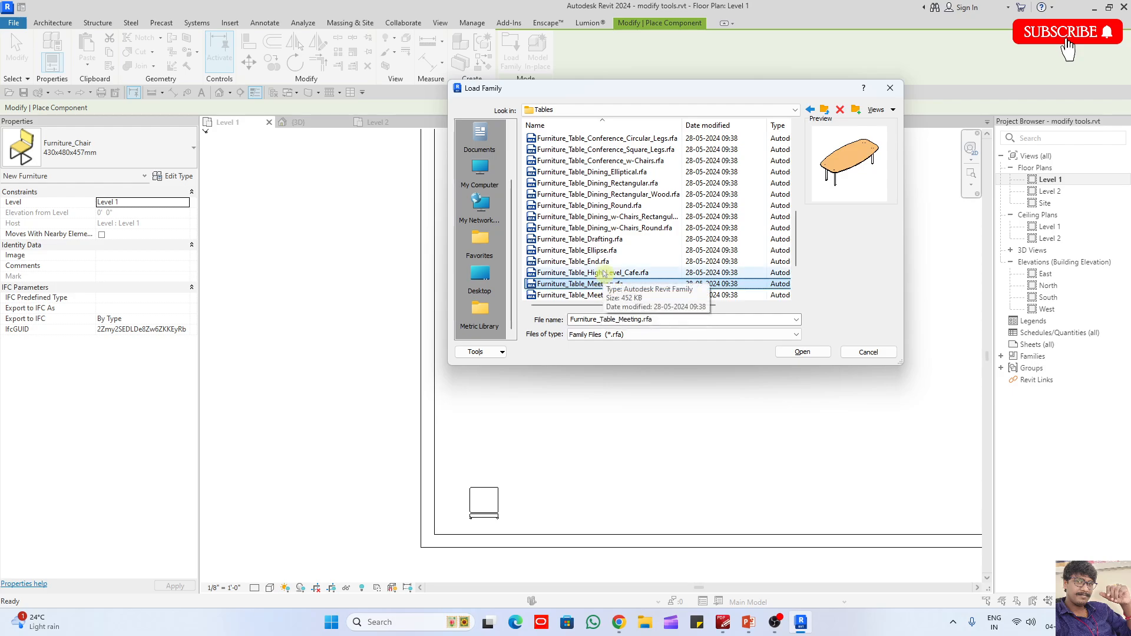
key("Down")
key("Down")
key("Down")
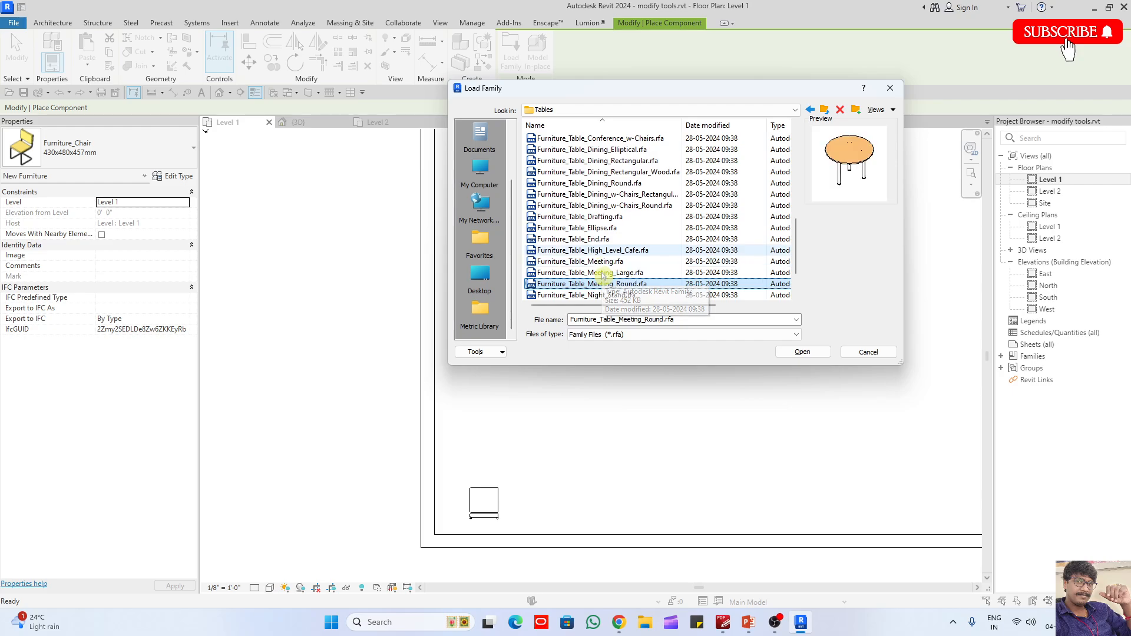
key("Up")
key("Down")
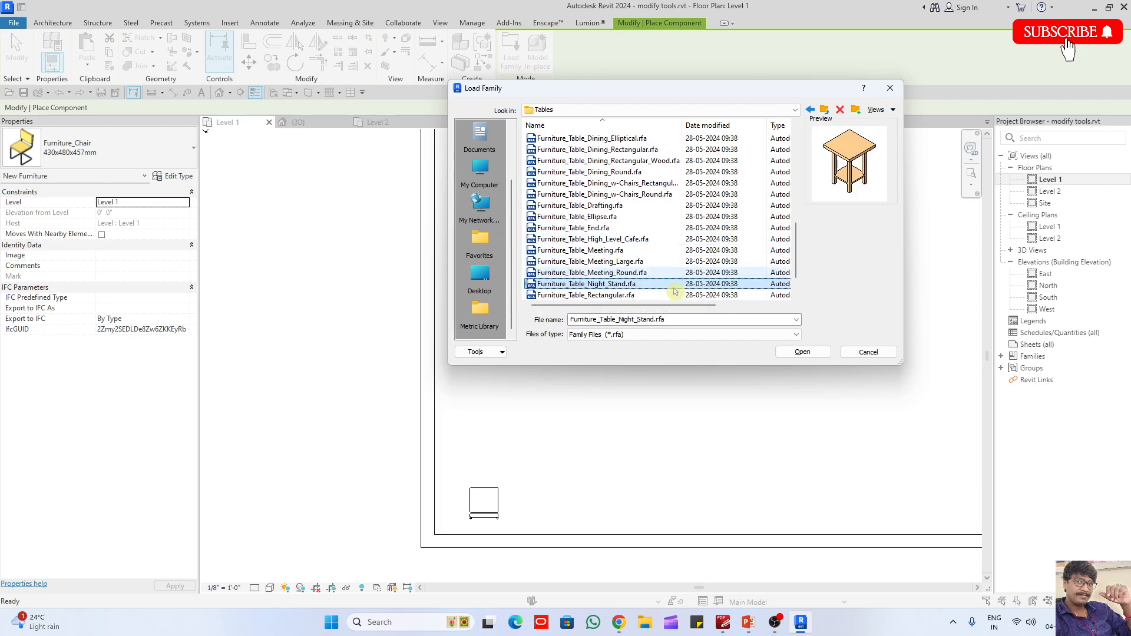
key("Down")
key("Down")
key("Down")
key("Up")
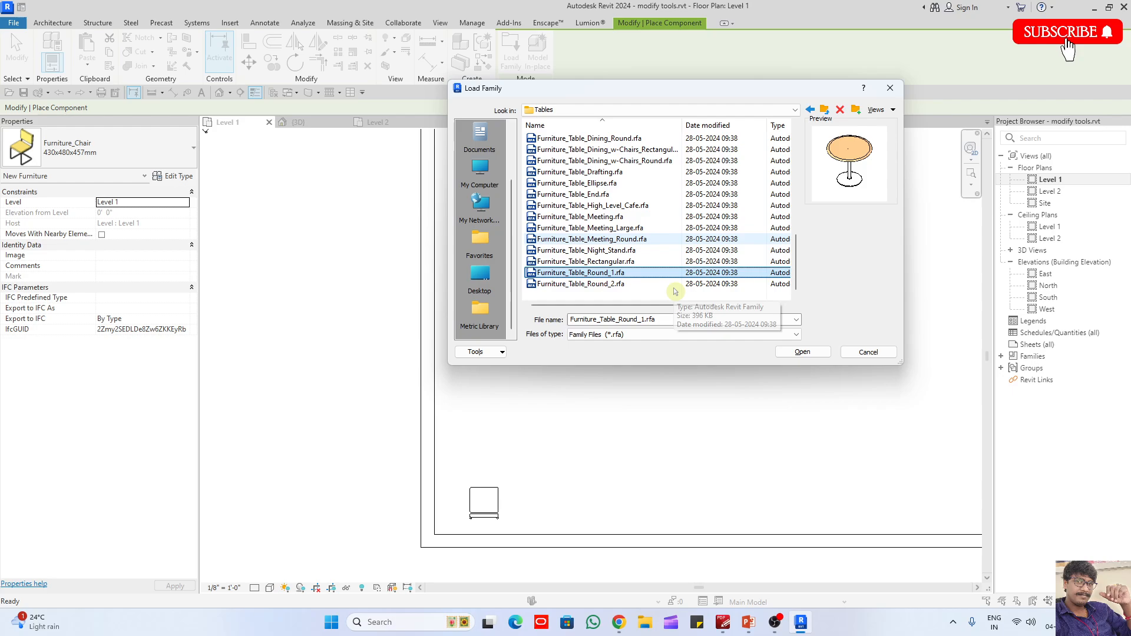
- Load Furniture_Desk_Student.rfa from the Tables folder and place the 600x460x600mm desk centred in front of the corner chair
key("Up")
key("Up")
key("Up")
key("Up")
key("Up")
key("Up")
key("Up")
key("Up")
key("Up")
key("Up")
key("Up")
key("Up")
key("Up")
key("Up")
key("Up")
key("Up")
key("Up")
key("Up")
key("Up")
key("Up")
key("Up")
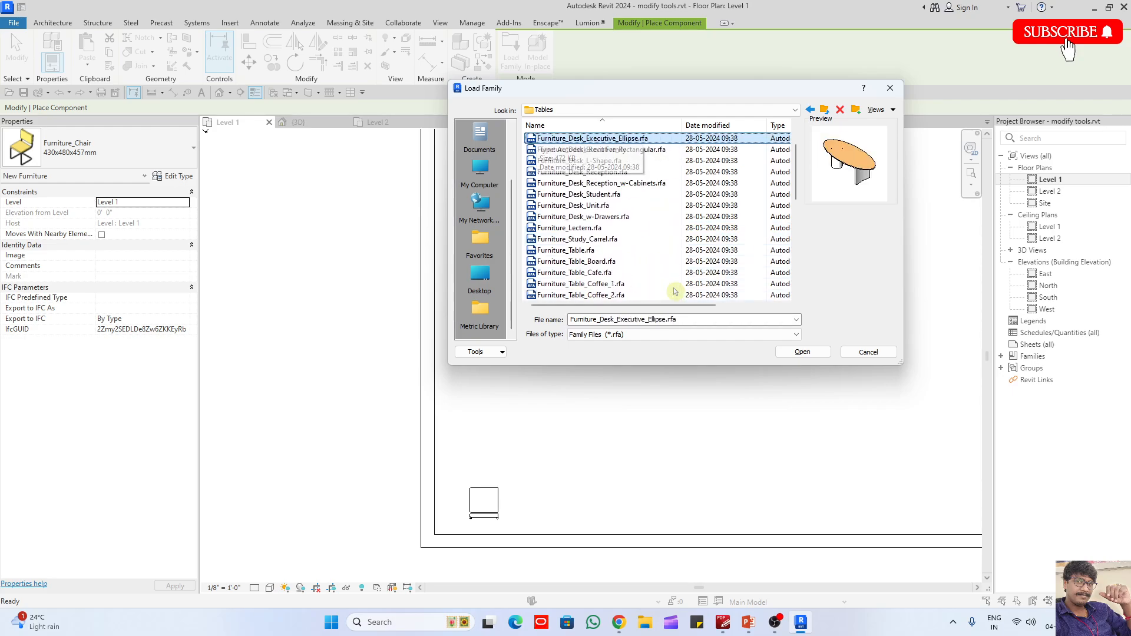
left_click(610, 195)
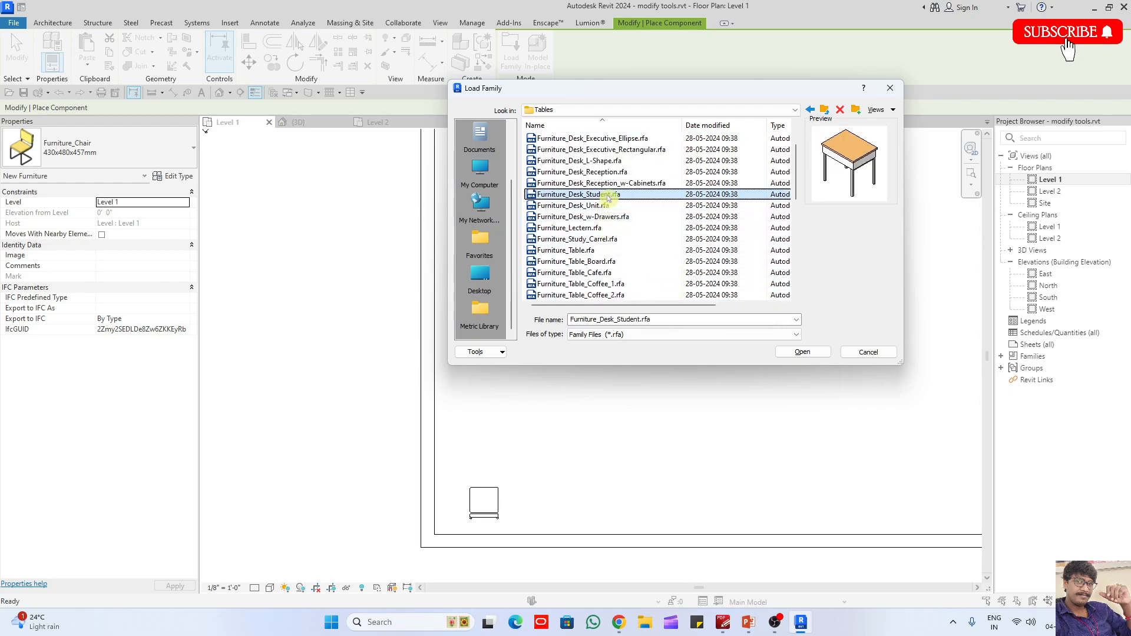
left_click(821, 352)
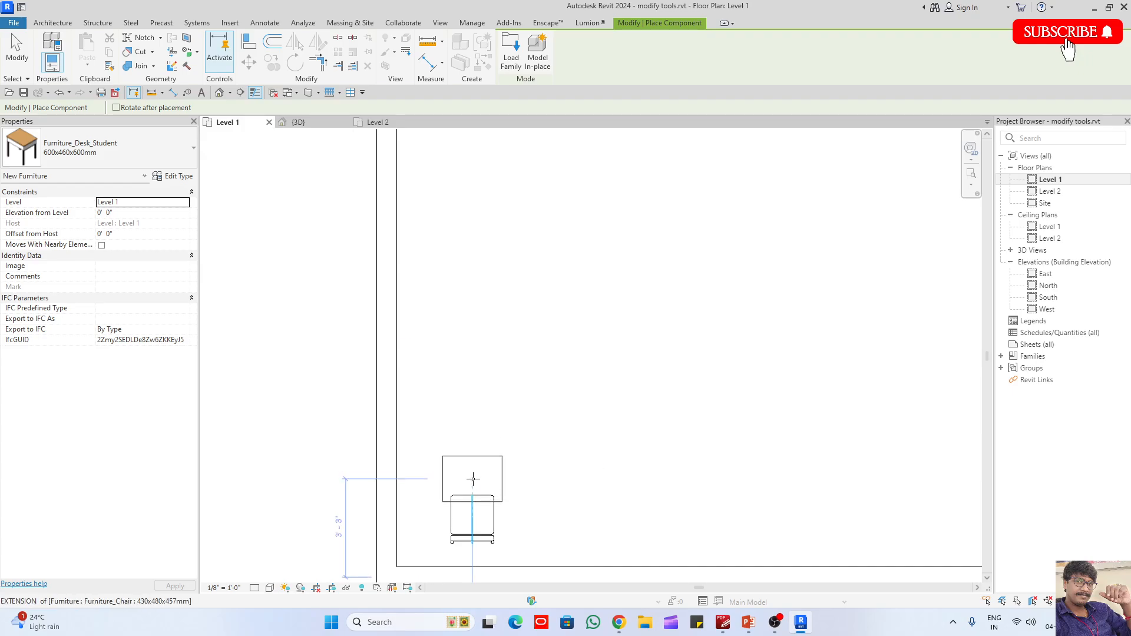
left_click(475, 479)
key("Escape")
key("Escape")
- Examine the student desk and chair in the building corner from several sides in the 3D view
left_click(298, 122)
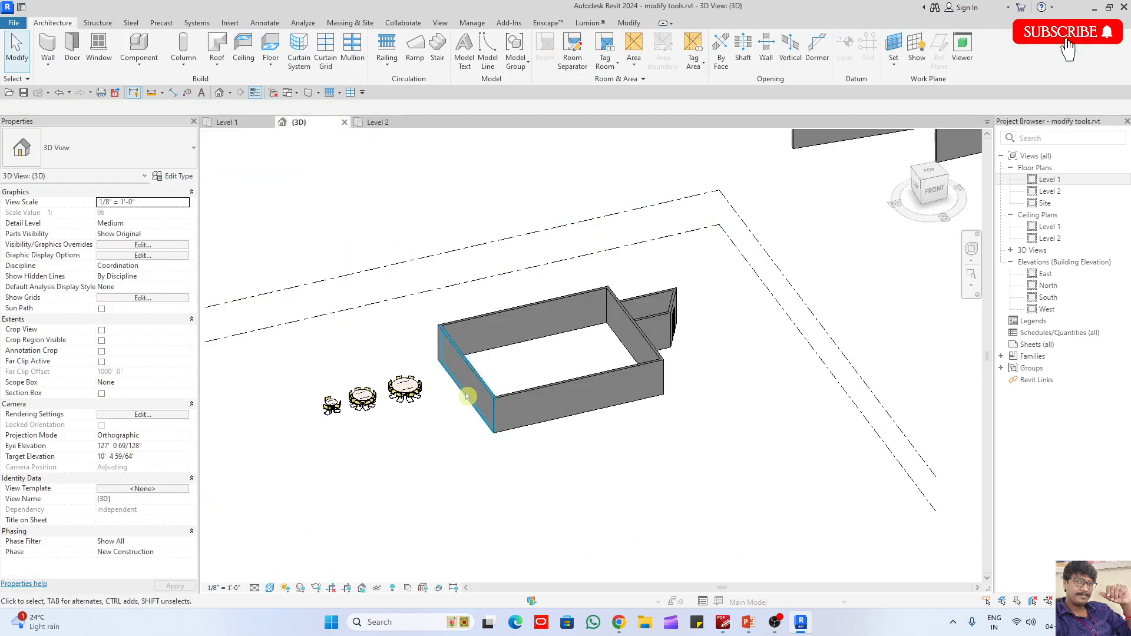
middle_click_drag(645, 390, 565, 441, "shift")
scroll(377, 260, "up", 10)
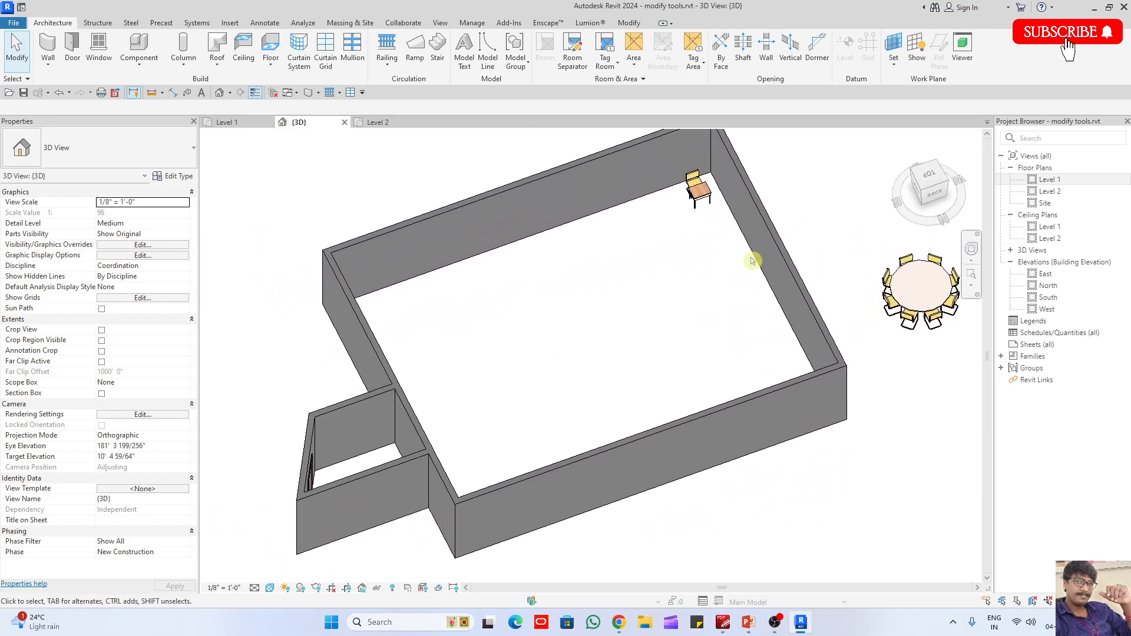
scroll(719, 216, "up", 4)
left_click(717, 300)
mouse_move(717, 299)
middle_mouse_down("shift")
mouse_move(873, 218)
mouse_move(813, 330)
mouse_move(902, 323)
mouse_move(836, 266)
mouse_move(716, 314)
middle_mouse_up("shift")
left_click(740, 371)
left_click(702, 350)
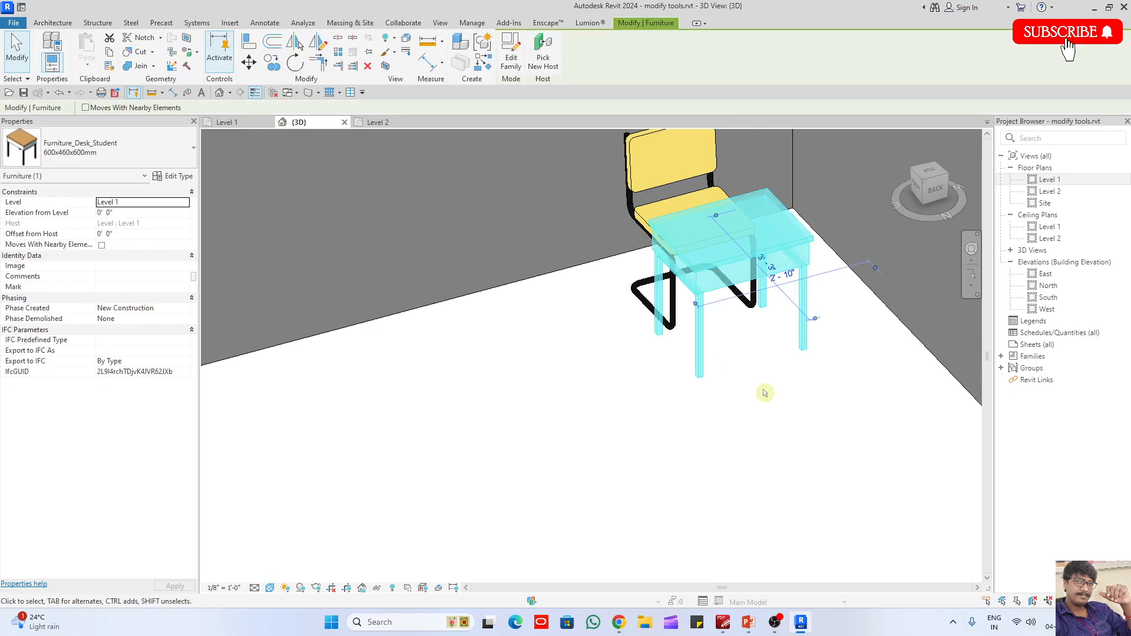
left_click(766, 393)
left_click(704, 363)
left_click(776, 393)
scroll(697, 324, "down", 4)
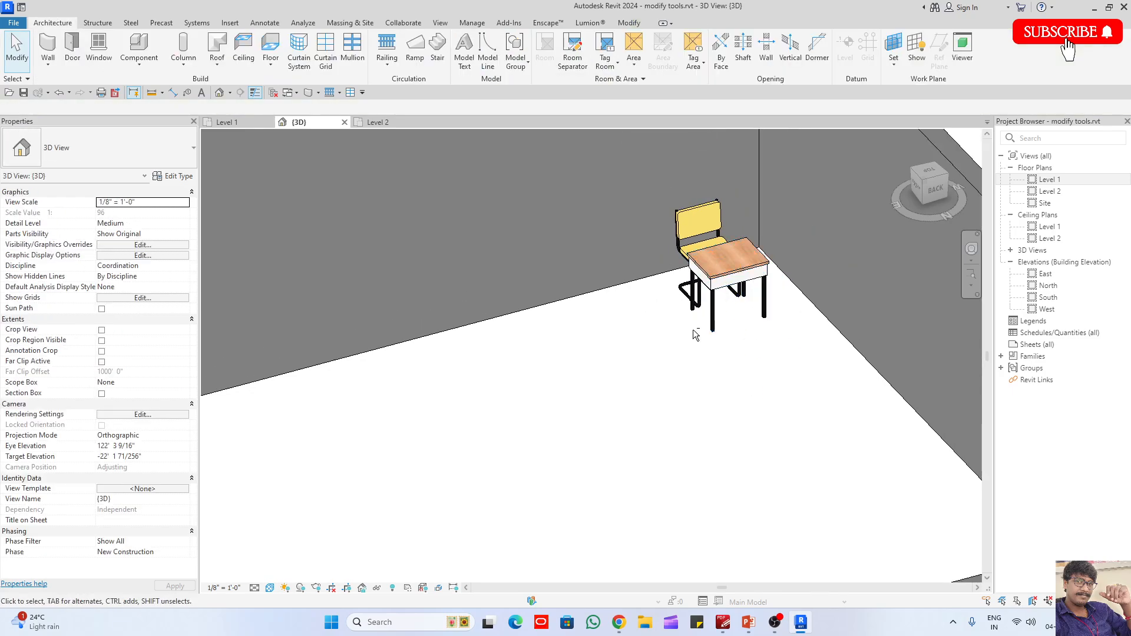
middle_click_drag(697, 324, 826, 372, "shift")
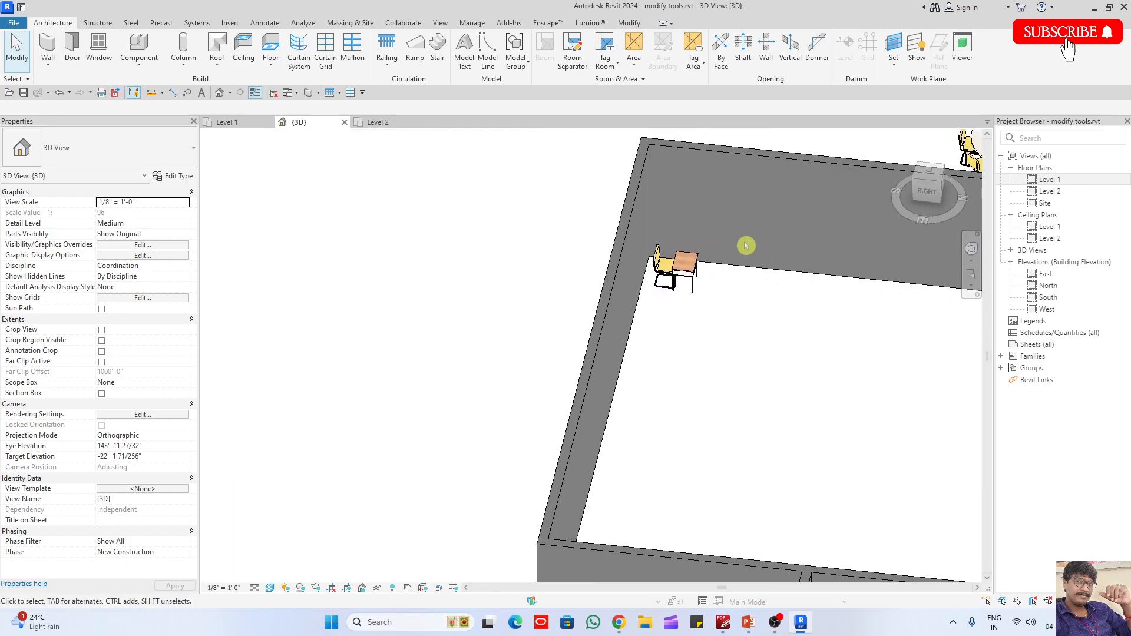
- In the Level 1 plan, select the corner desk and chair together and set up a linear Array with Group and Associate
left_click(246, 124)
scroll(613, 279, "down", 1)
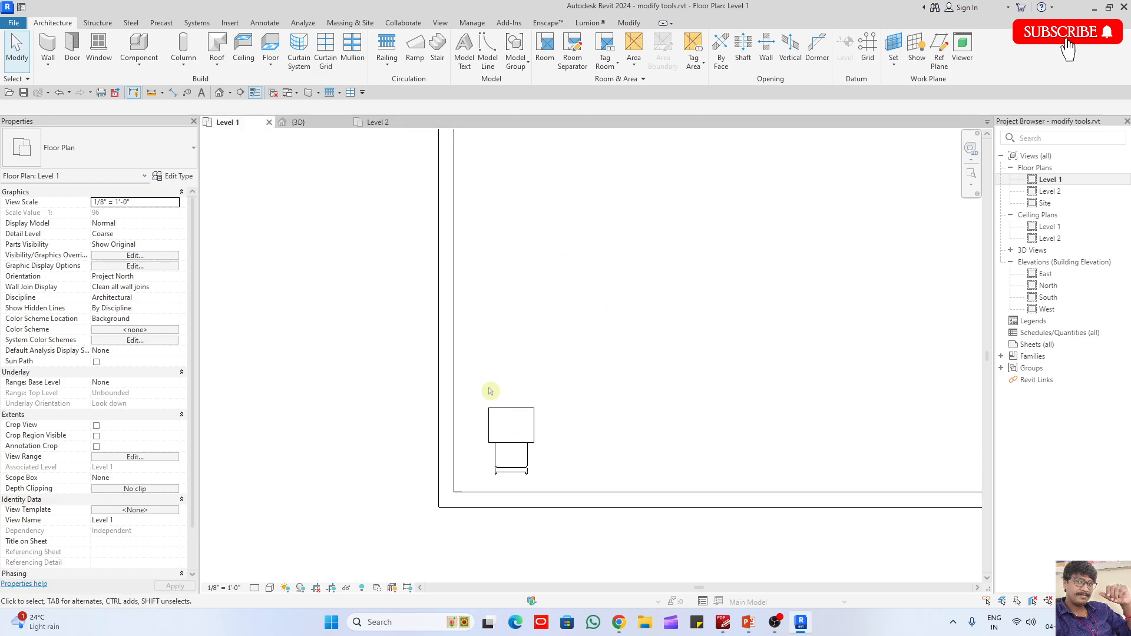
scroll(489, 390, "up", 1)
left_click_drag(472, 376, 576, 505)
scroll(475, 330, "down", 2)
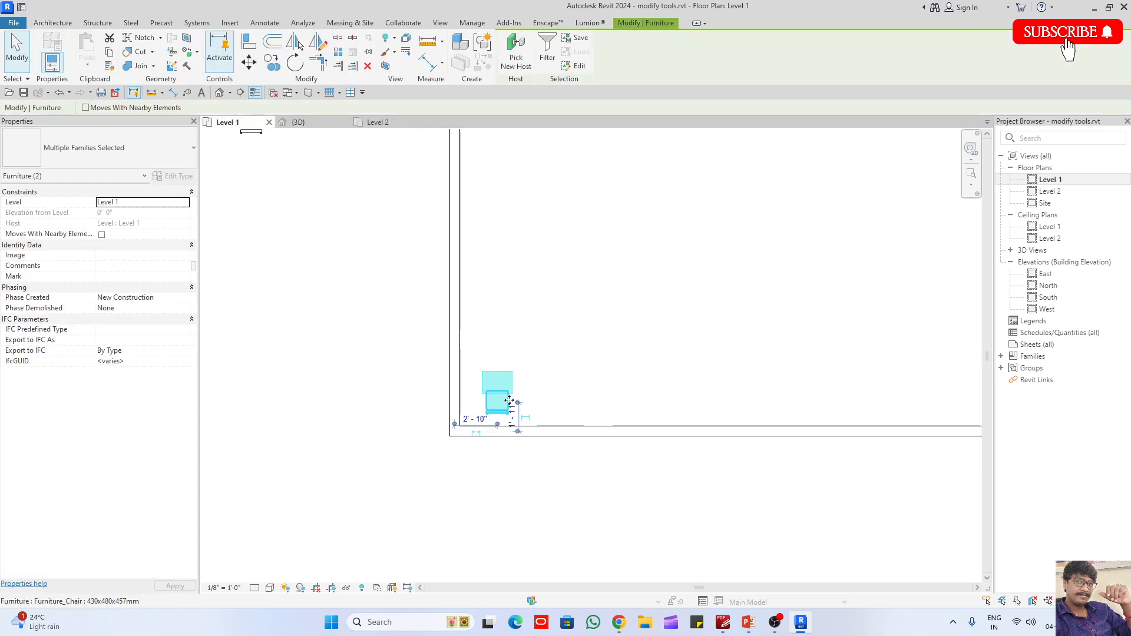
key("a")
key("r")
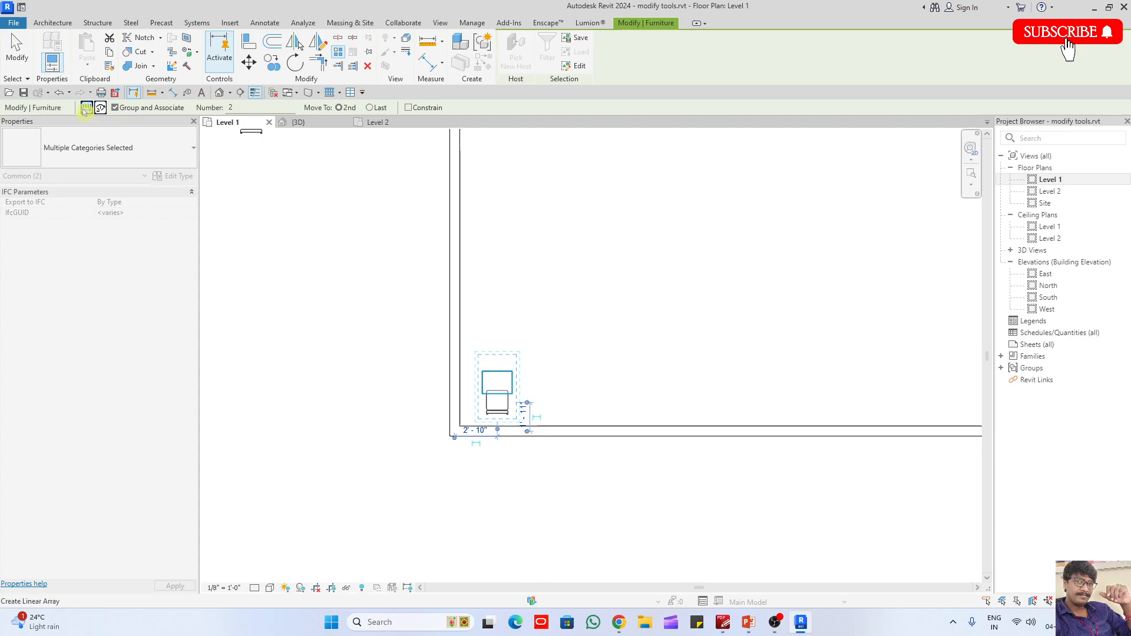
left_click(101, 107)
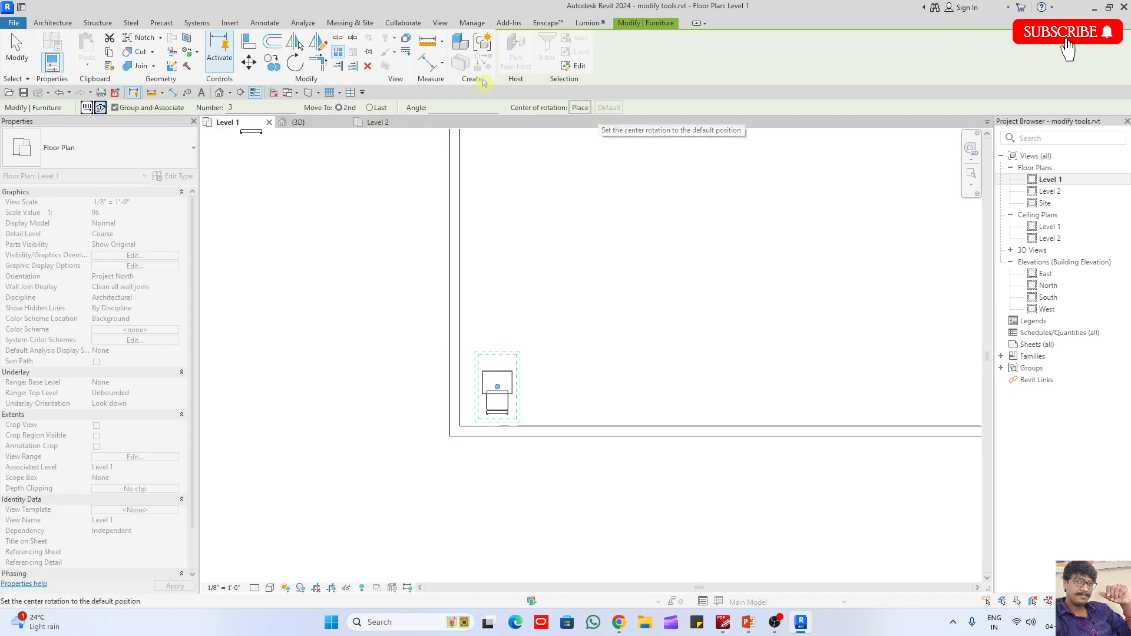
left_click(87, 108)
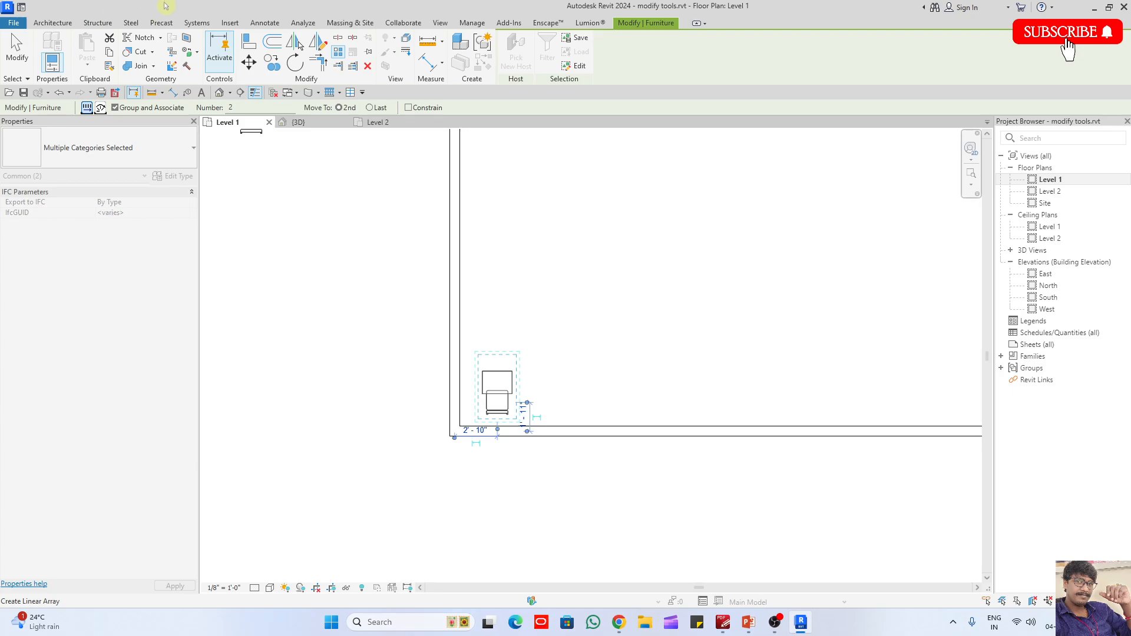
left_click(114, 107)
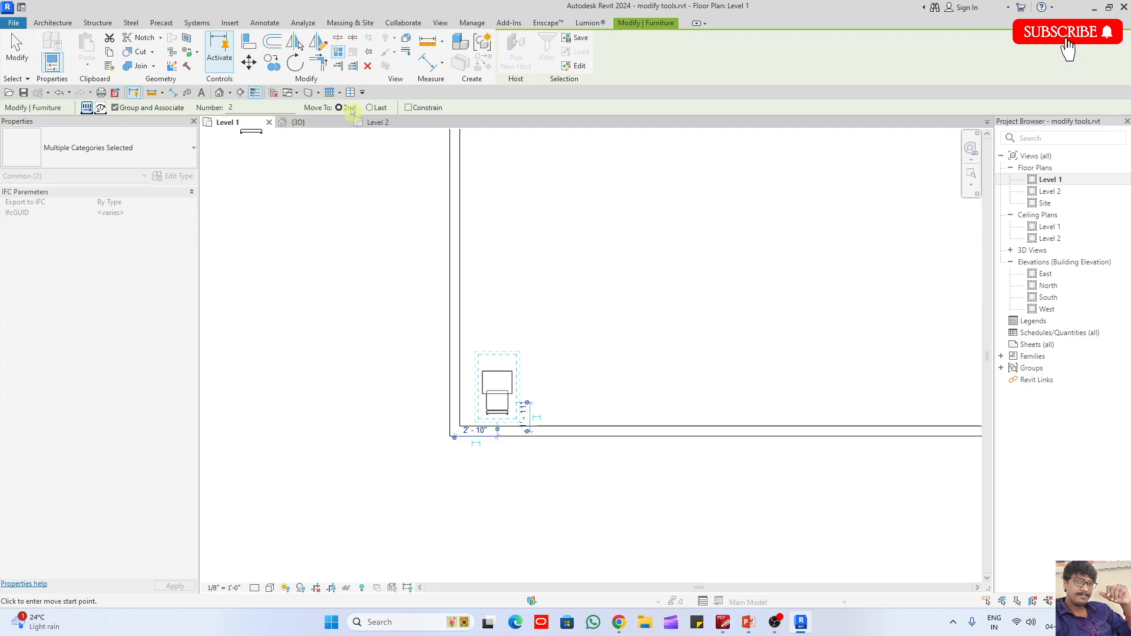
- Array the pair as 2 items with Move To Last, about 38' 6" horizontally along the south wall to the south-east corner
scroll(295, 352, "down", 2)
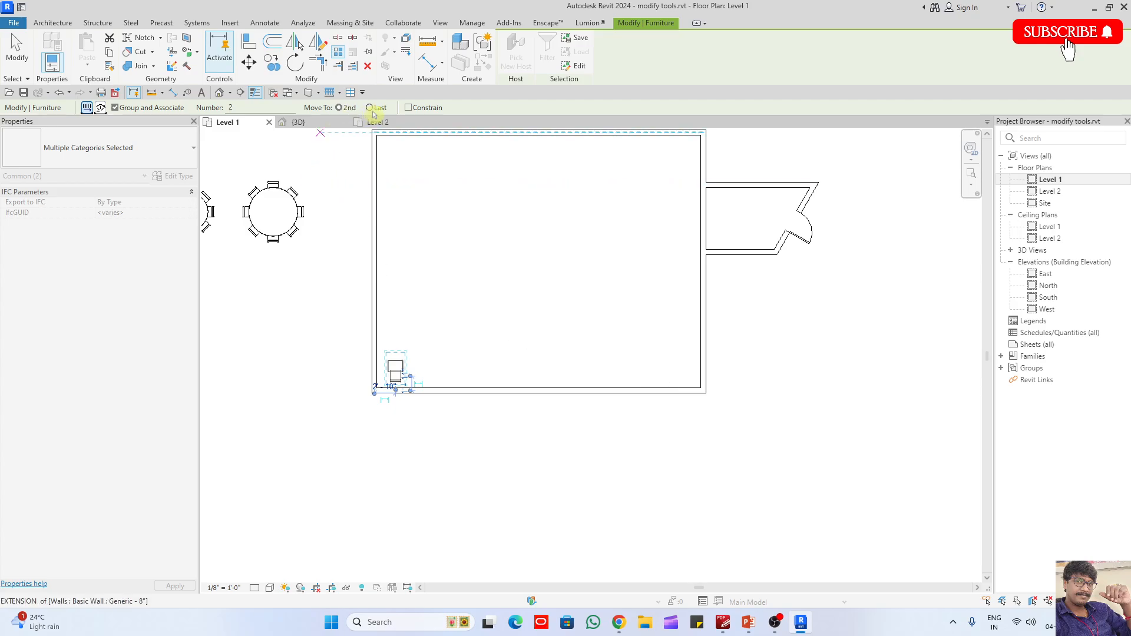
left_click(403, 367)
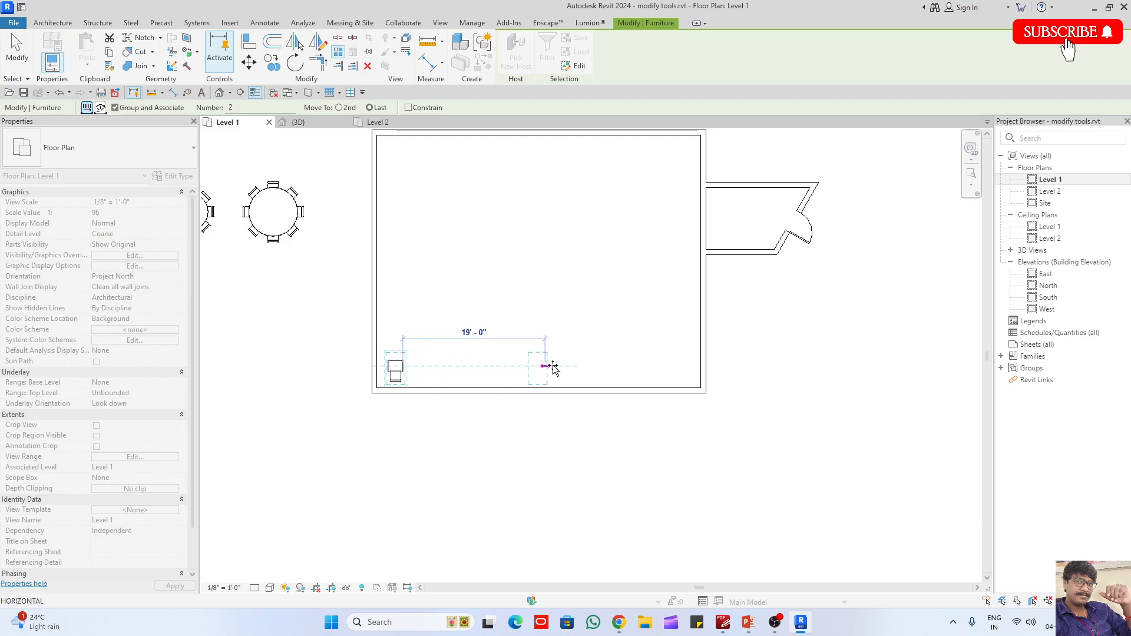
scroll(686, 365, "up", 1)
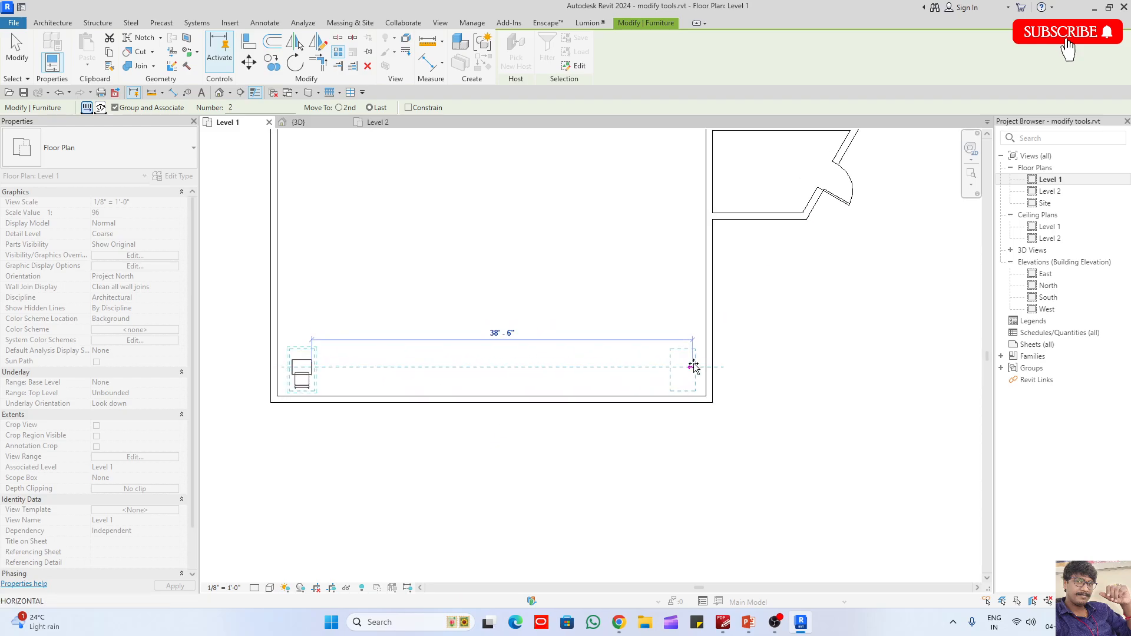
scroll(695, 366, "up", 1)
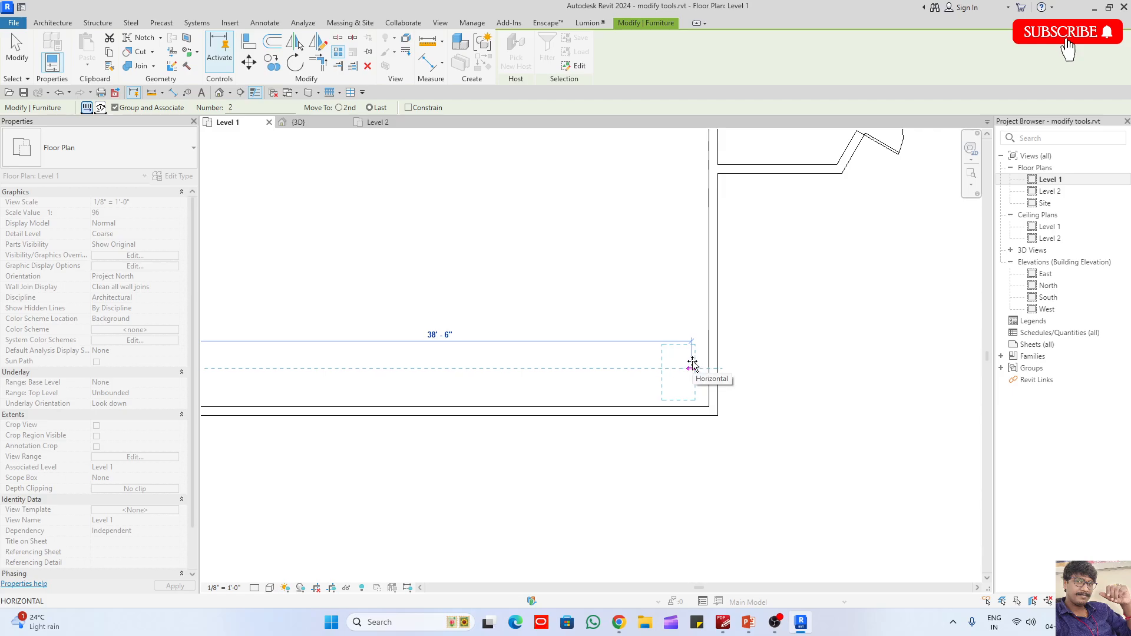
scroll(693, 366, "up", 1)
scroll(693, 365, "up", 1)
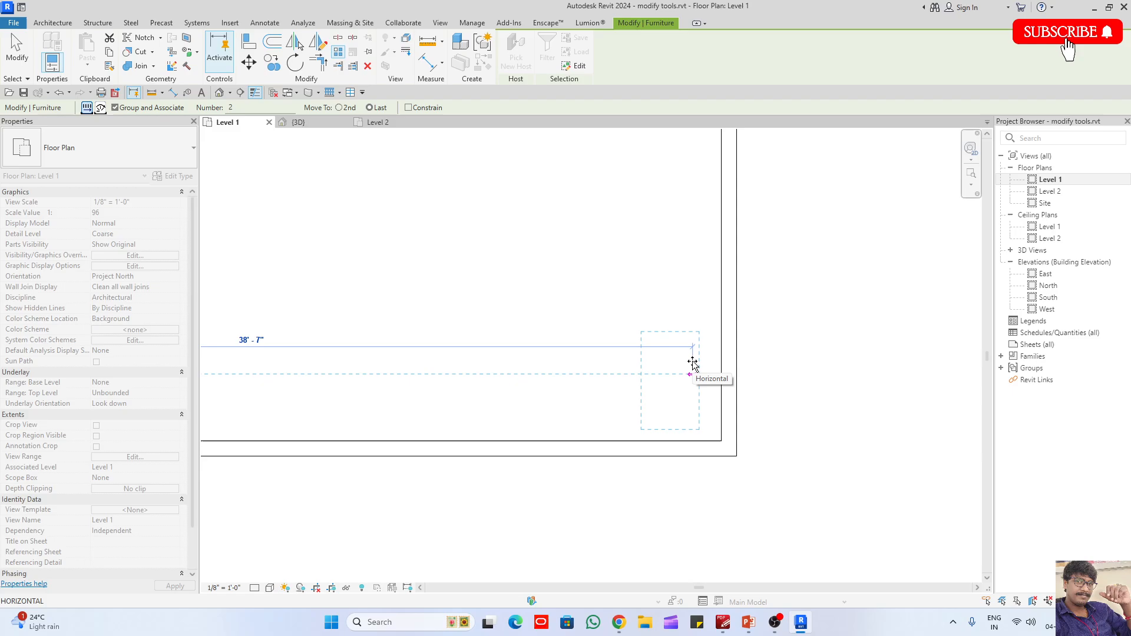
scroll(693, 365, "down", 2)
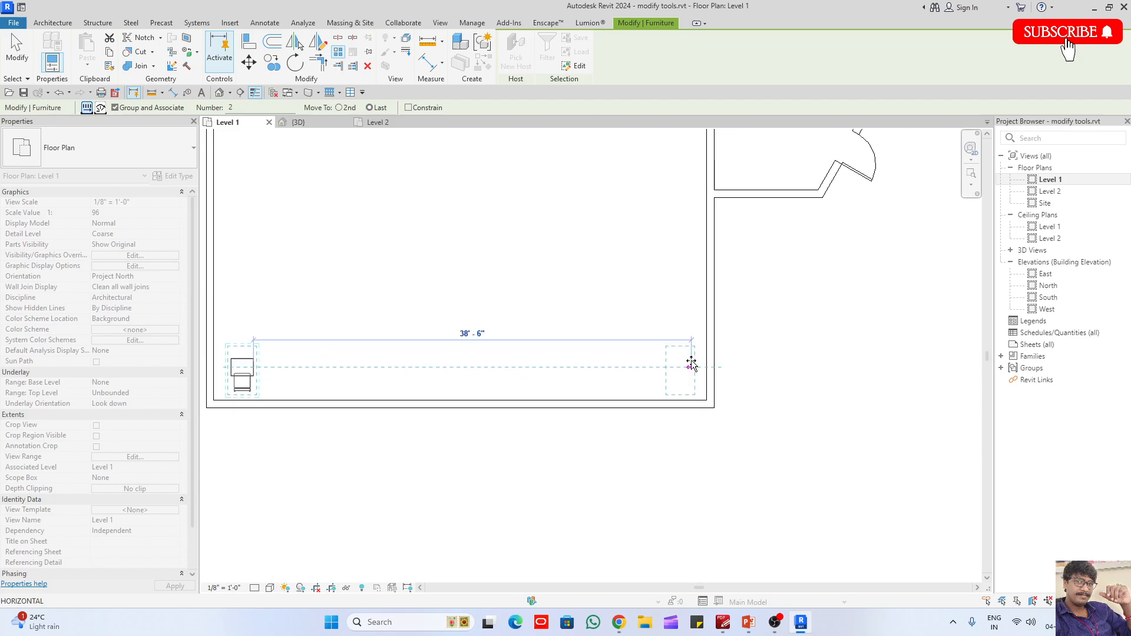
left_click(693, 365)
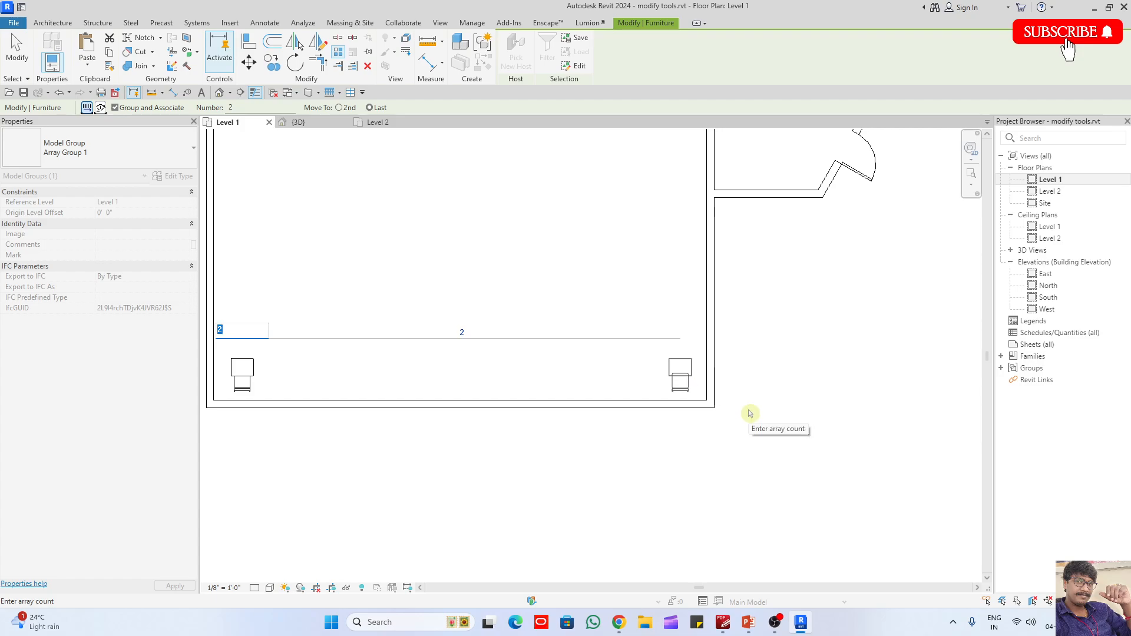
key("Return")
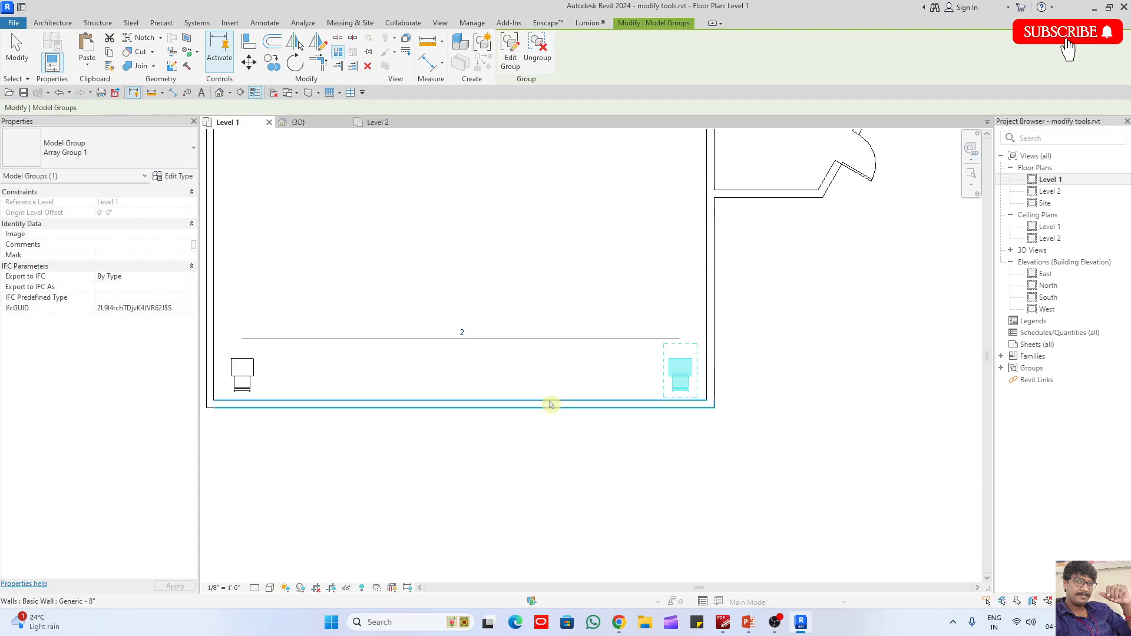
- Select the desk-and-chair group at the array's east end and set the array count to 10
left_click(639, 374)
left_click(677, 374)
left_click(465, 334)
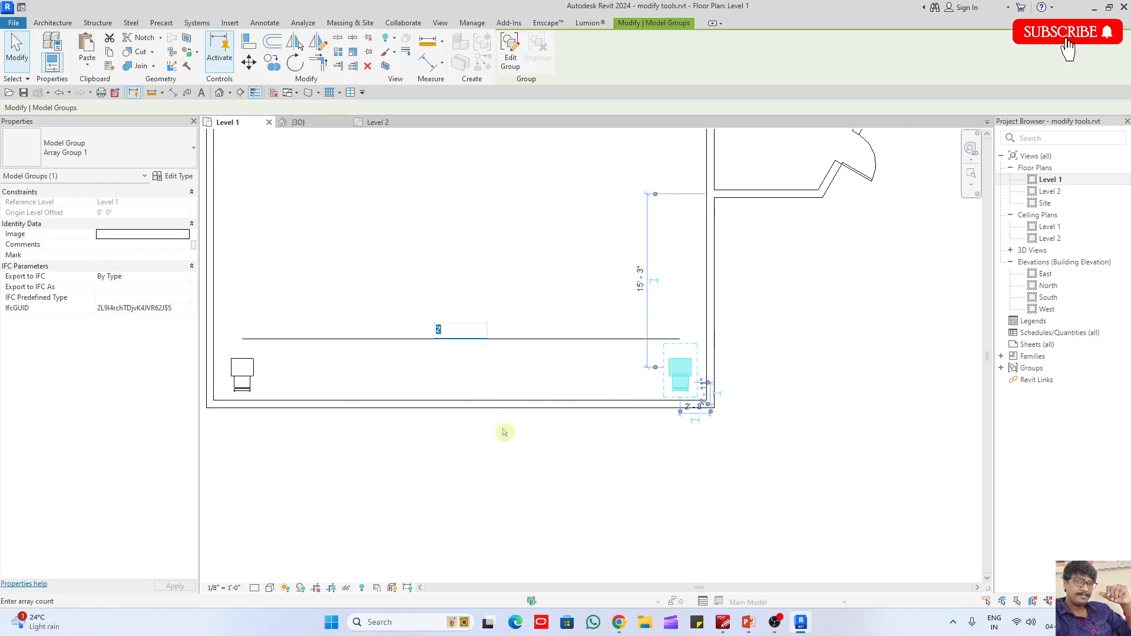
scroll(495, 439, "down", 2)
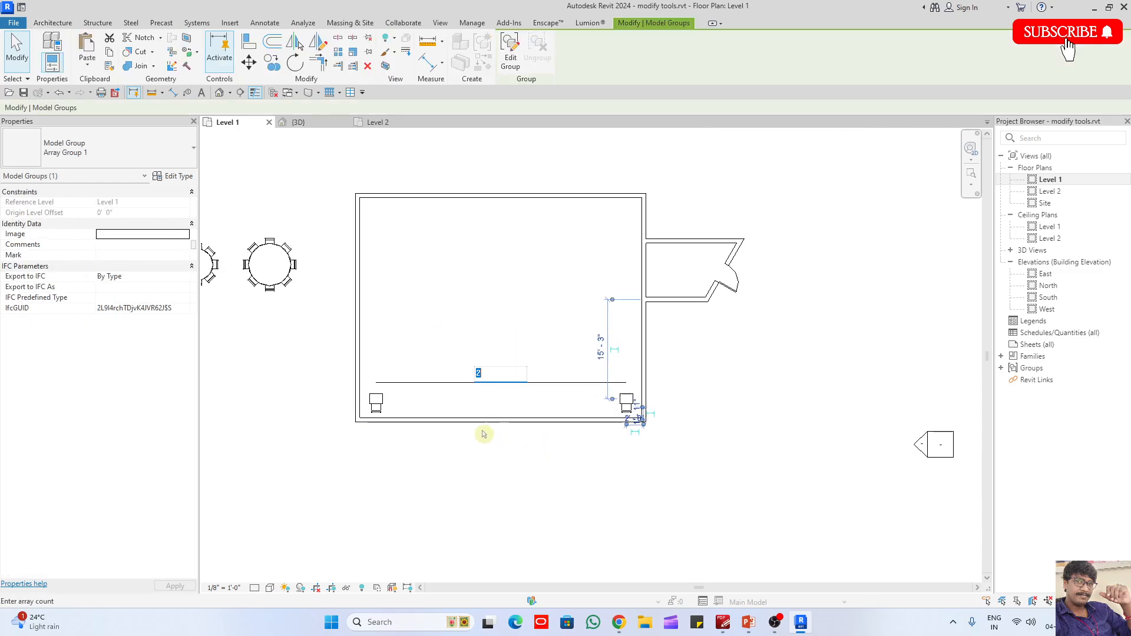
left_click(383, 398, "ctrl")
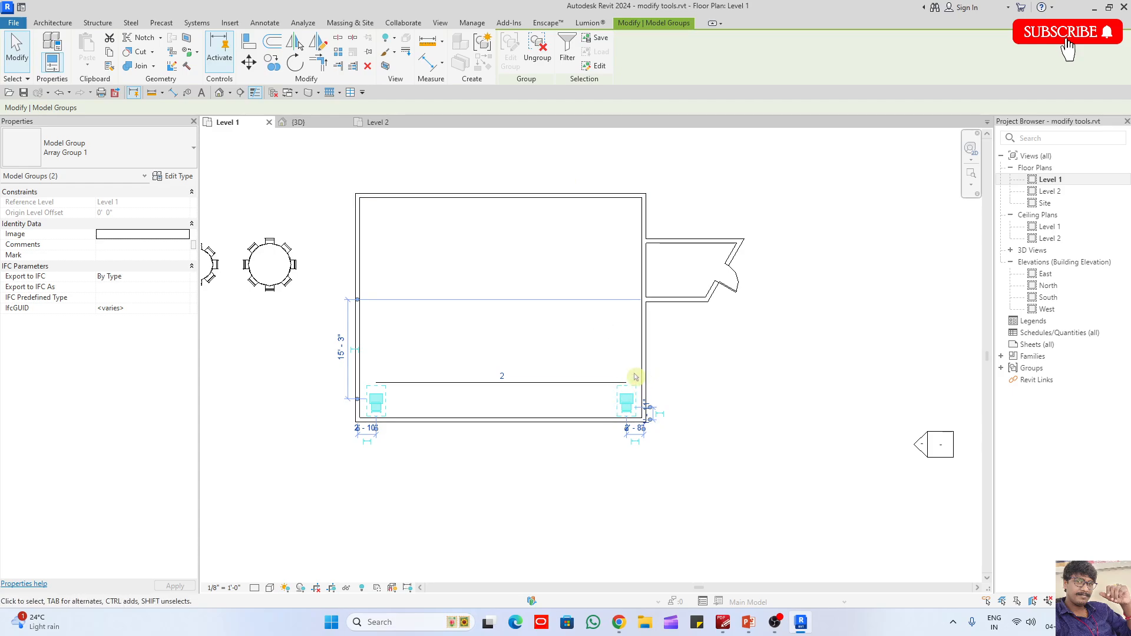
key("Escape")
left_click(626, 403)
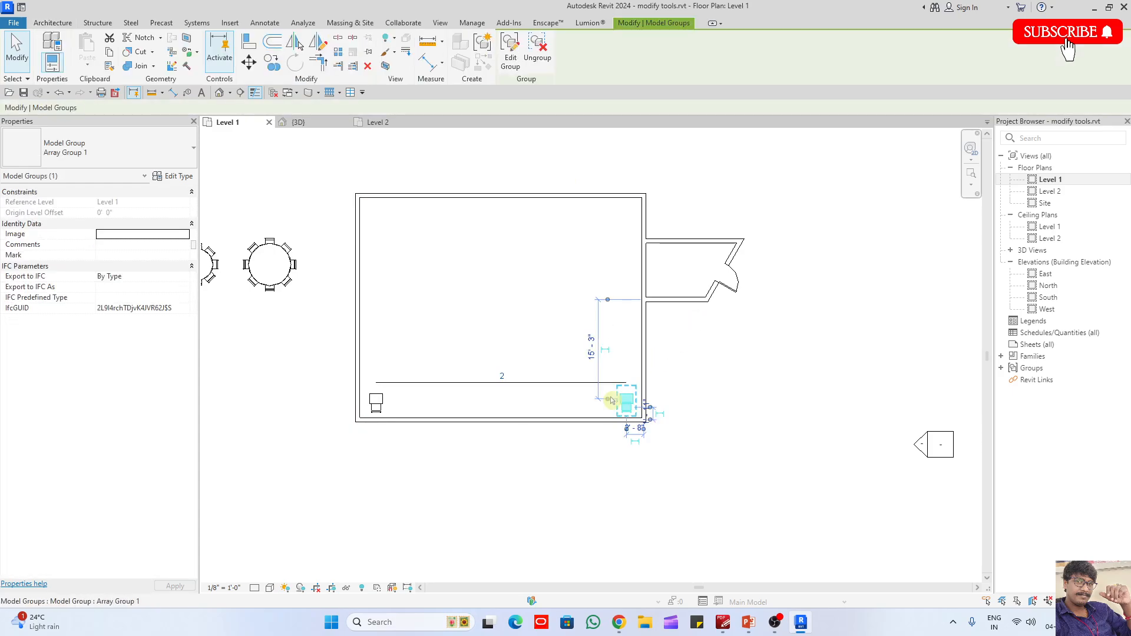
left_click(503, 376)
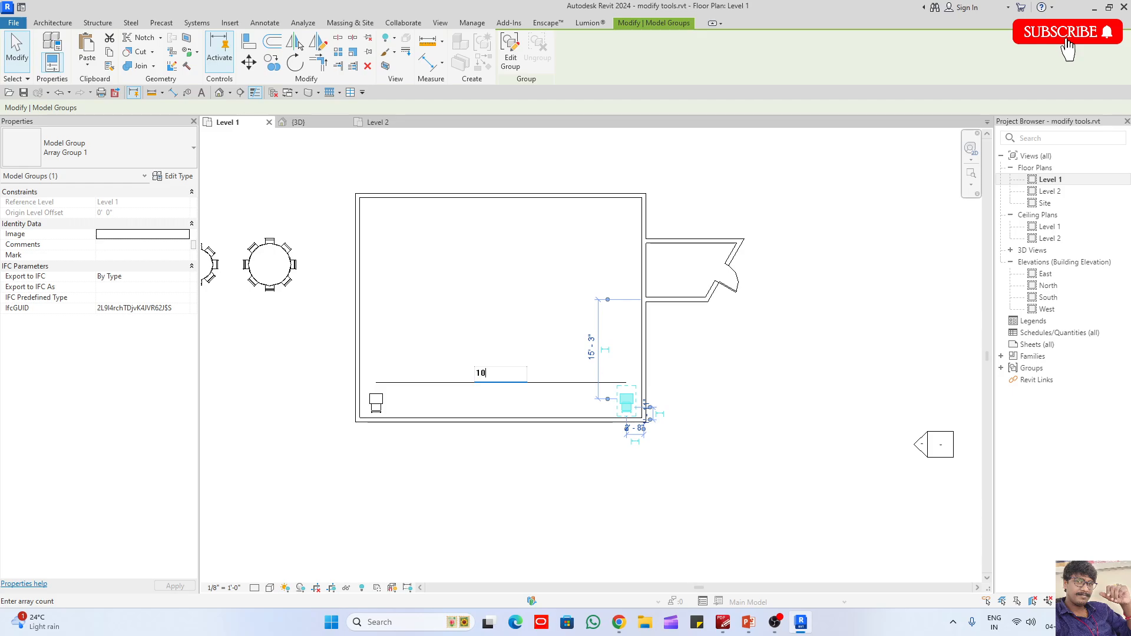
key("Return")
- Set the desk-and-chair array count to 15
type("1")
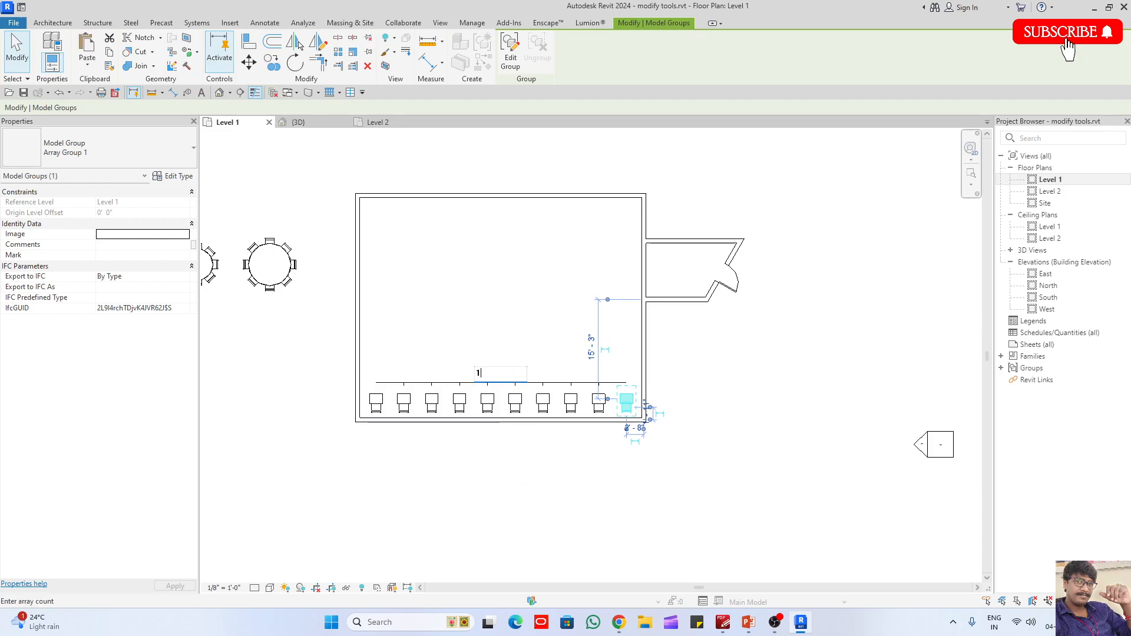
type("5")
key("Return")
left_click(500, 498)
scroll(455, 461, "up", 3)
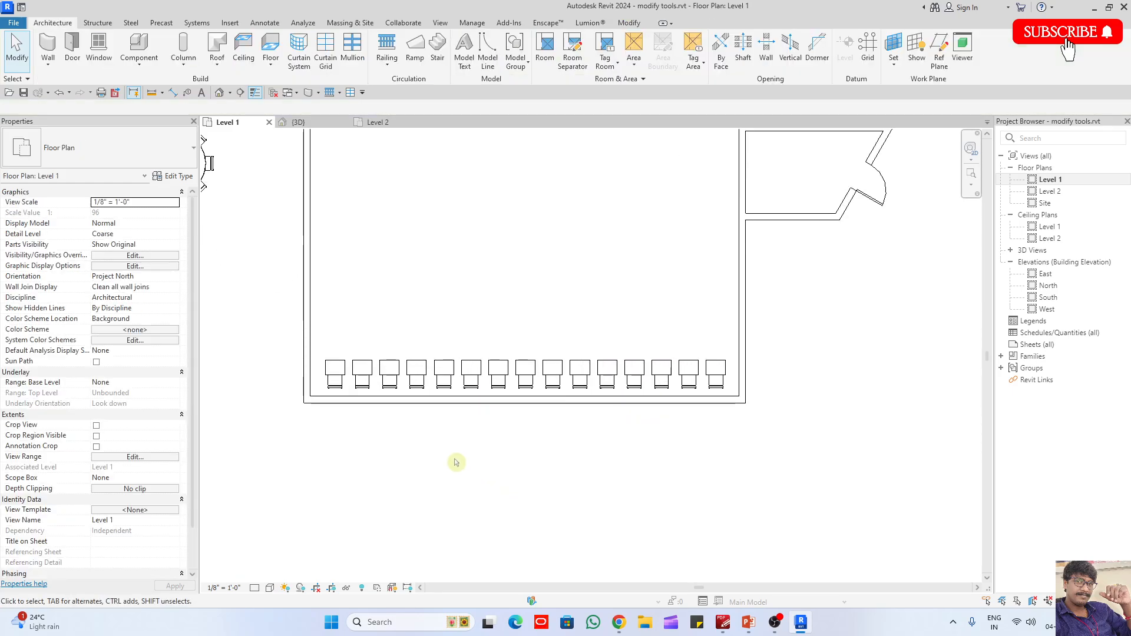
key("f")
key("d")
scroll(430, 379, "up", 2)
key("Escape")
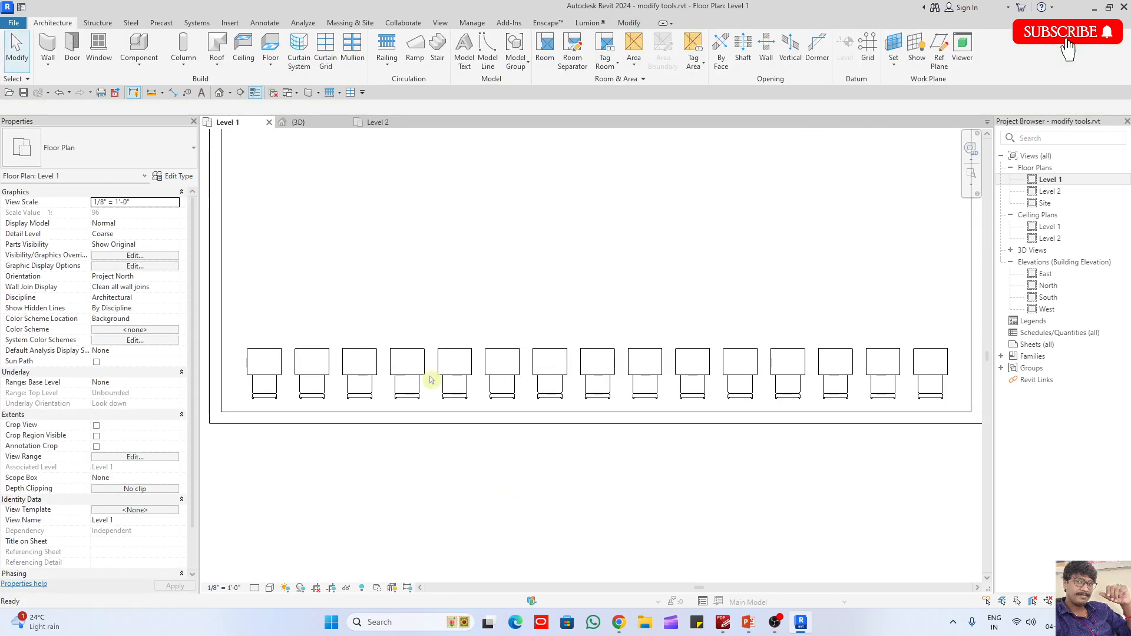
- Dimension the gap between the fifth and sixth desks with an aligned dimension above the row
key("d")
key("i")
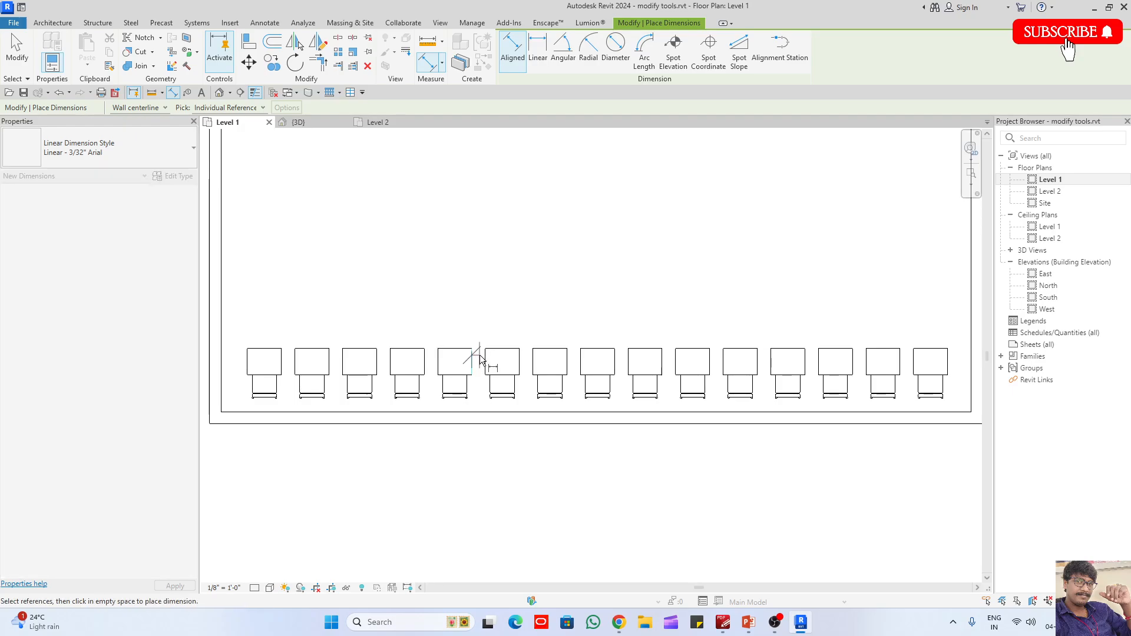
left_click(479, 355)
left_click(487, 356)
left_click(498, 308)
key("Escape")
key("Escape")
- Reduce the desk-and-chair array count to 10 and delete the gap dimension between the two neighbouring desks
left_click(571, 335)
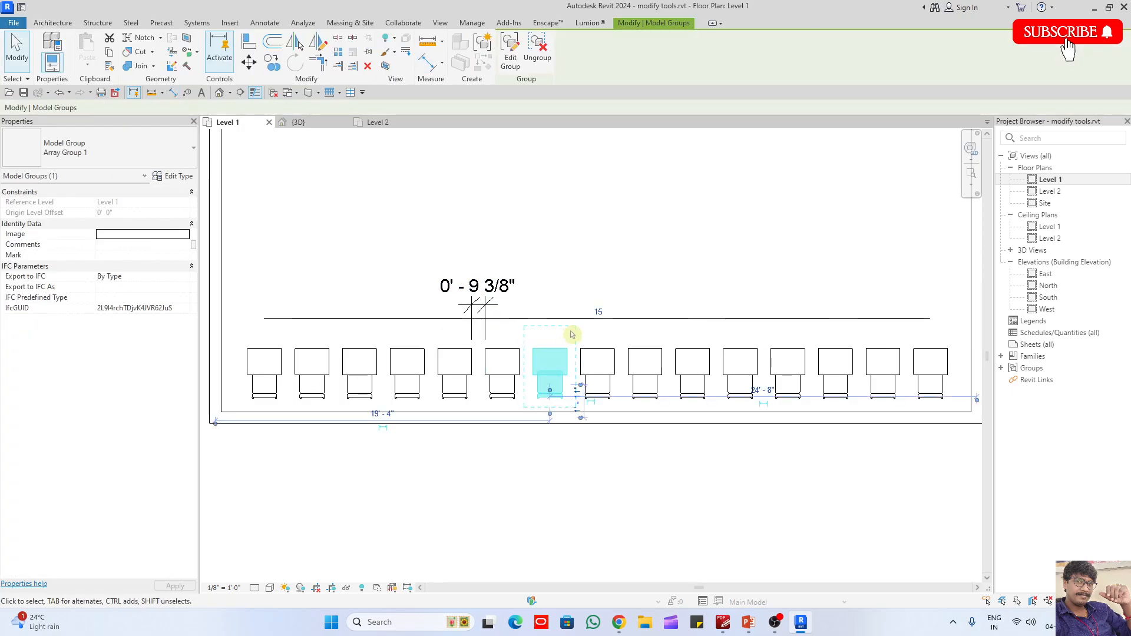
left_click(599, 312)
type("10")
key("Return")
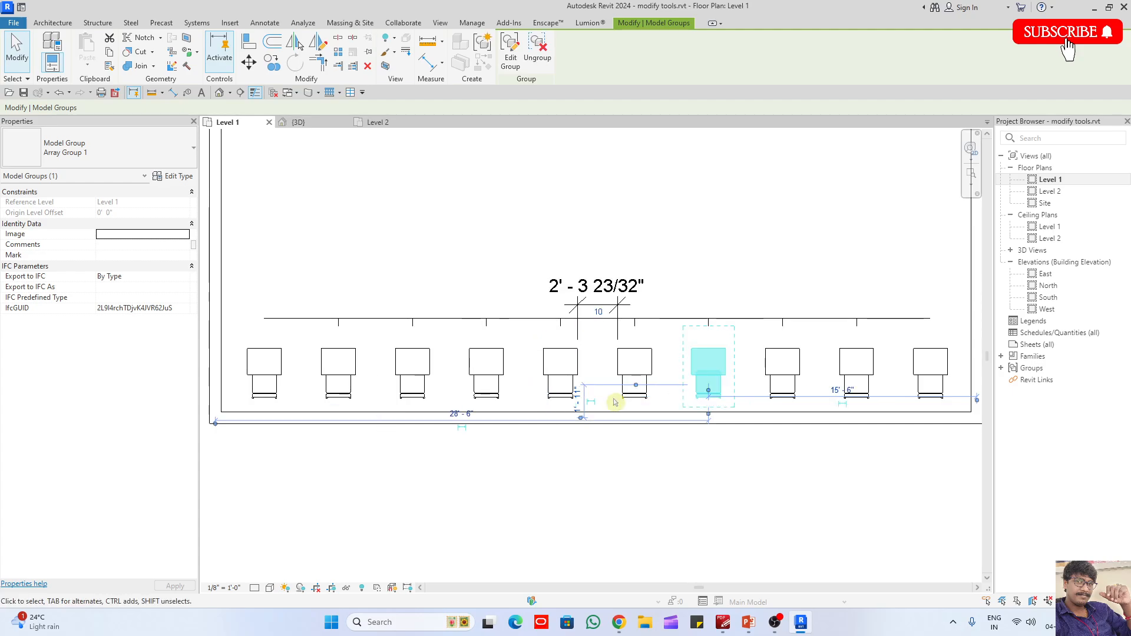
left_click(614, 454)
left_click(594, 311)
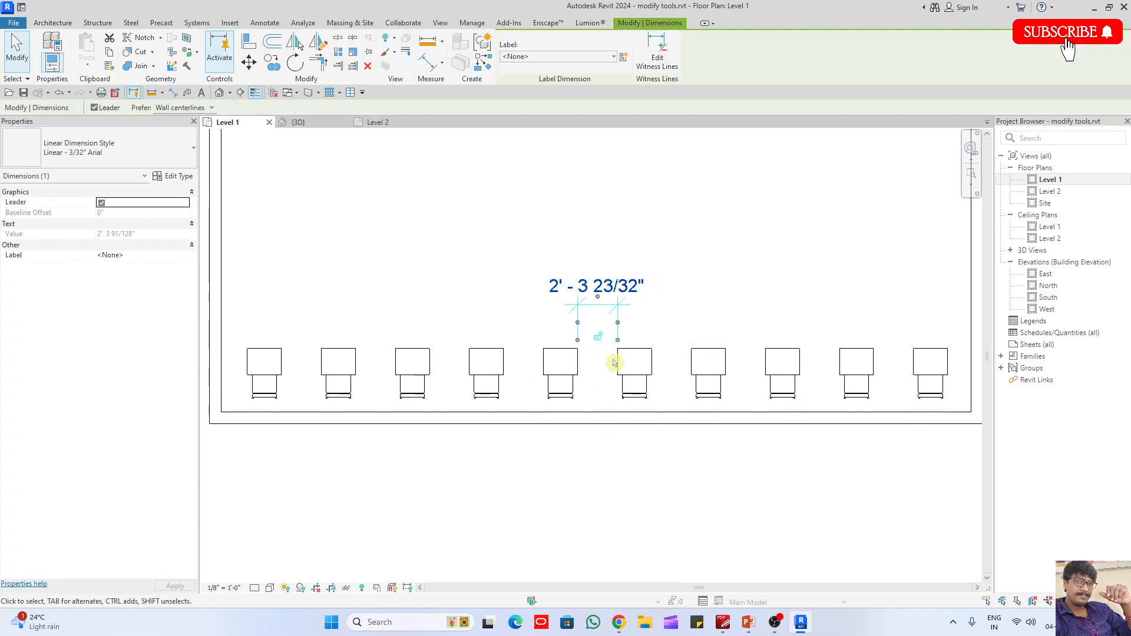
left_click(614, 363)
scroll(528, 482, "down", 3)
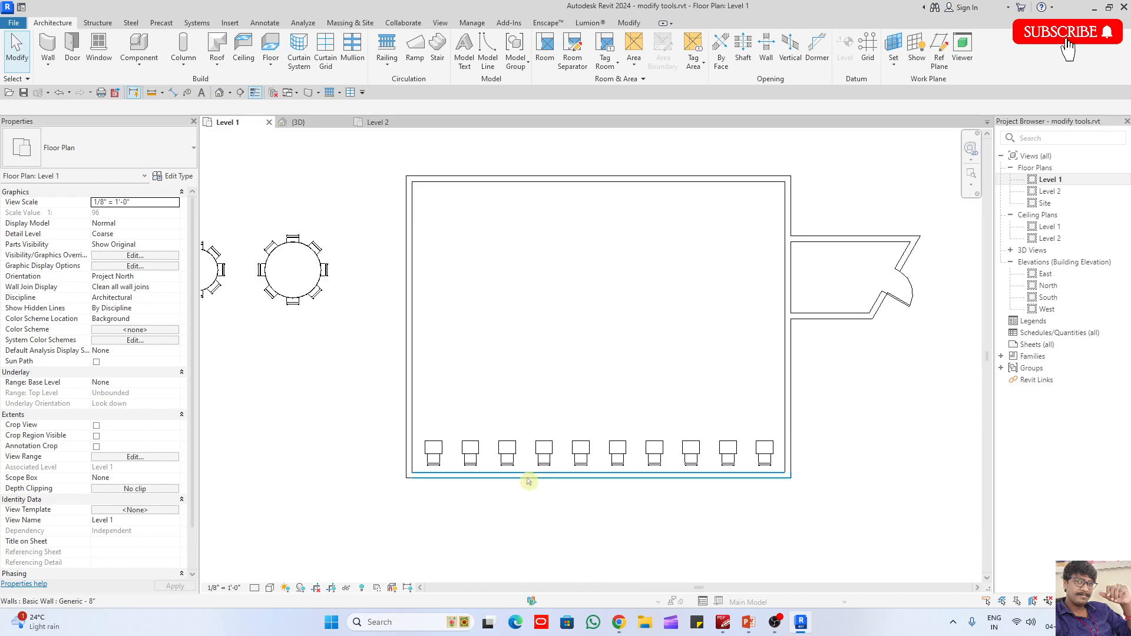
- Array the row of ten desk-and-chair groups northward as a linear array of 2, spaced about 4'-8" apart
left_click(507, 455)
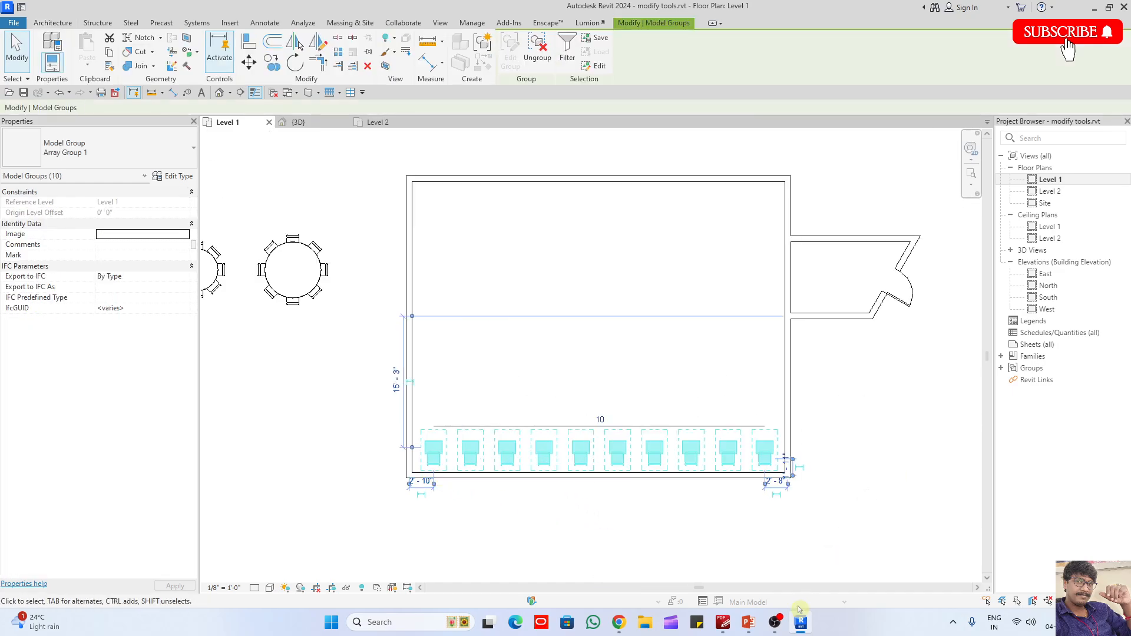
left_click(340, 53)
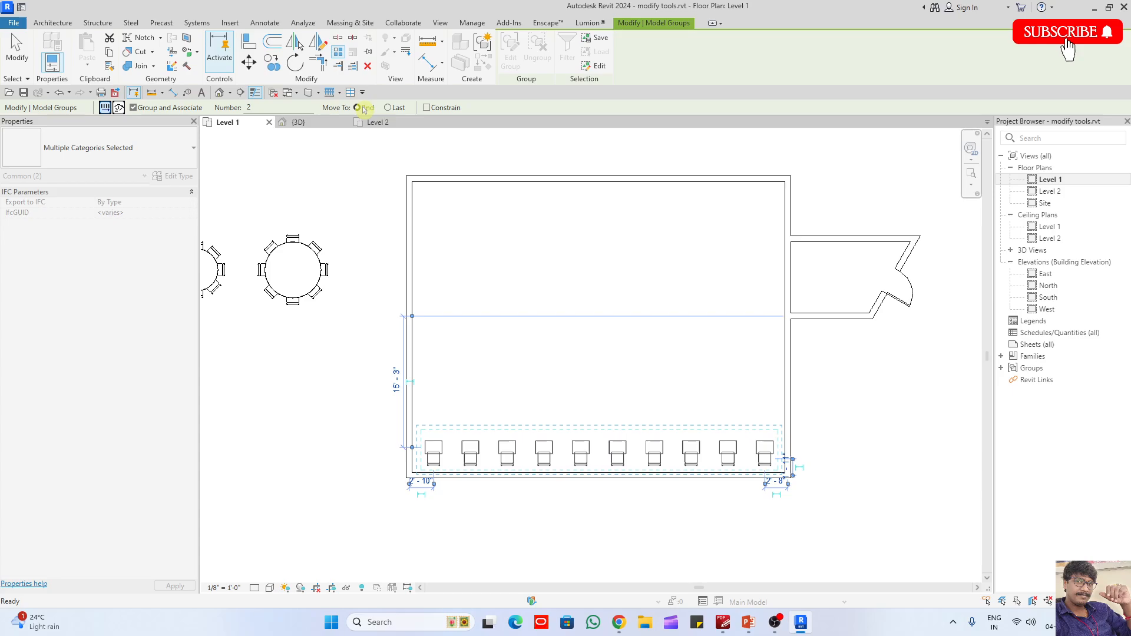
scroll(386, 459, "up", 5)
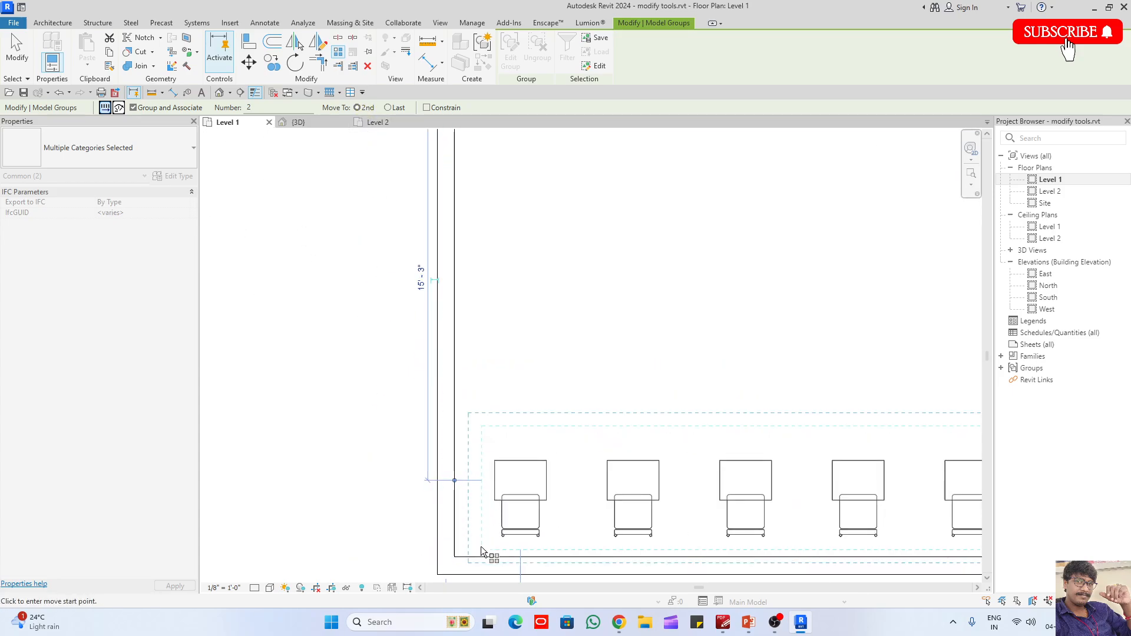
left_click(481, 548)
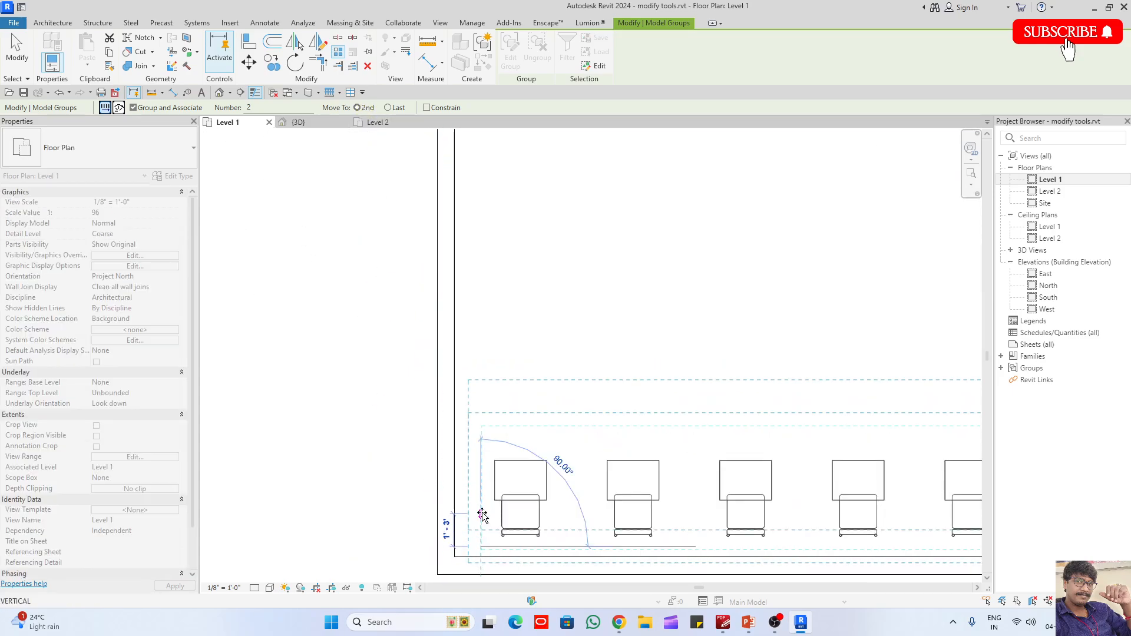
left_click(480, 425)
key("Escape")
- Nudge the second desk row south to bring it closer to the first row
scroll(336, 480, "down", 3)
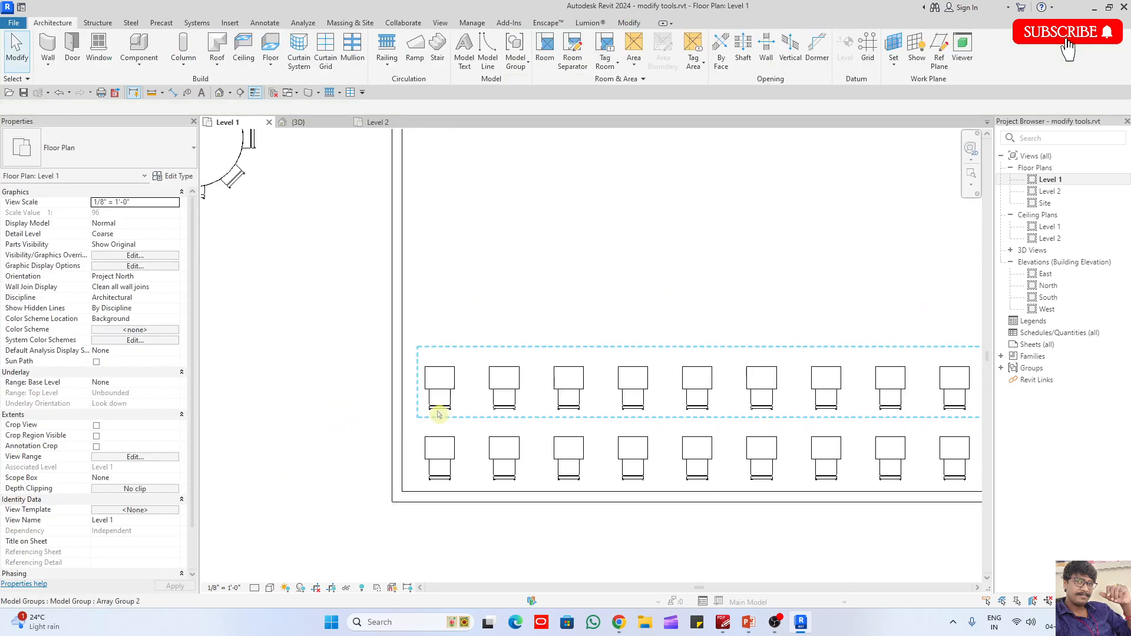
left_click(438, 414)
scroll(436, 424, "up", 2)
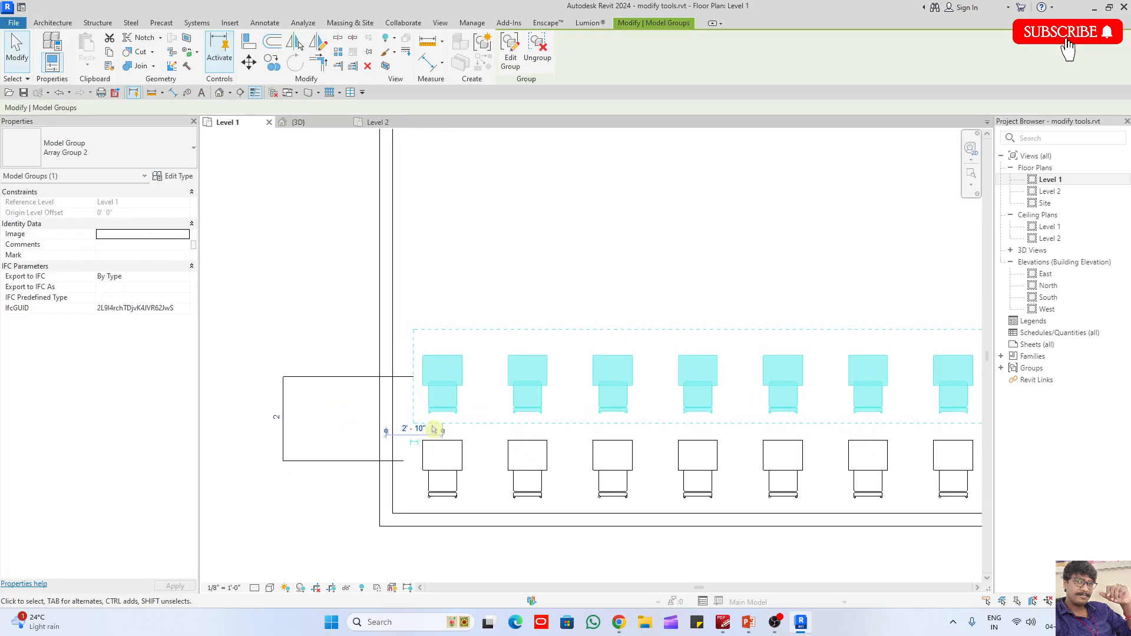
key("Down")
key("Down")
key("Down")
key("Down")
key("Down")
key("Down")
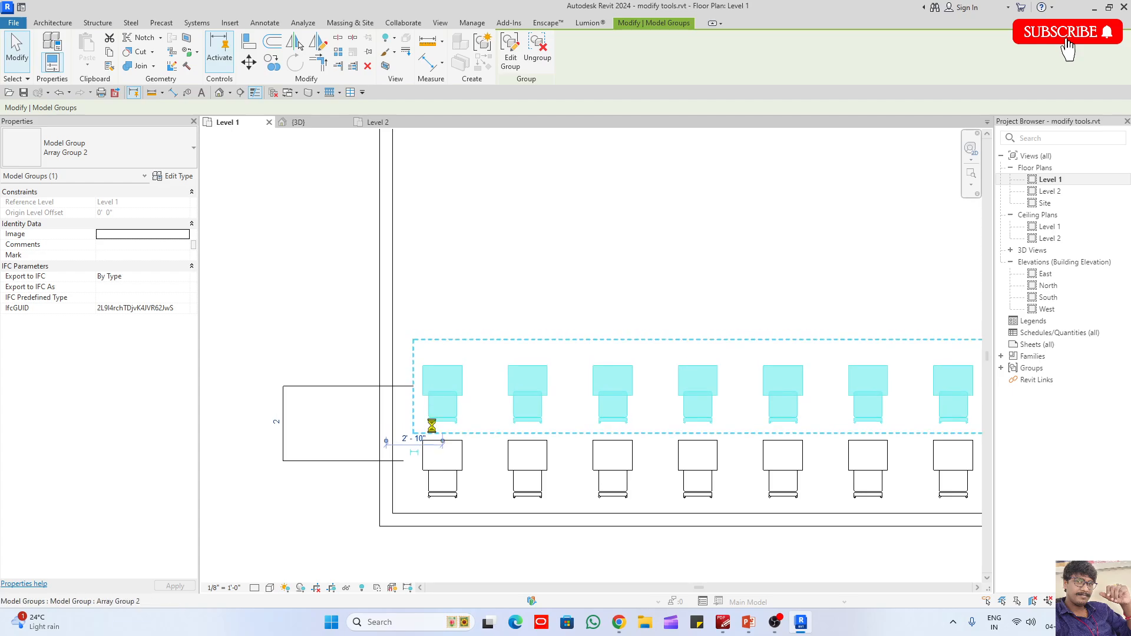
left_click(330, 327)
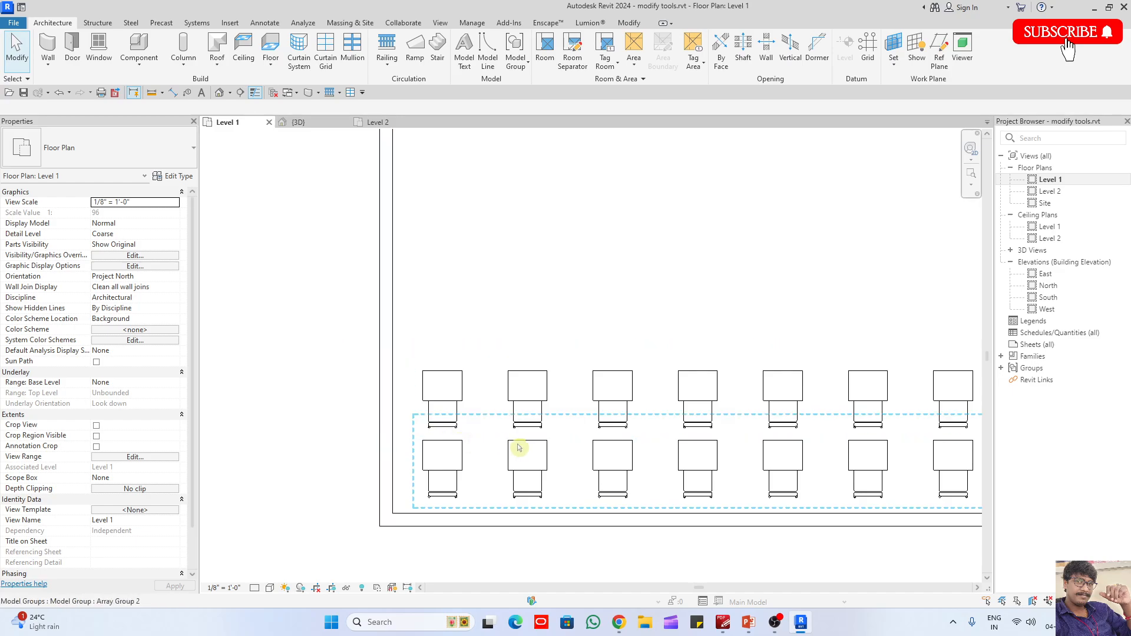
- Set the count of the array of desk rows to 7
left_click(443, 400)
scroll(434, 395, "down", 3)
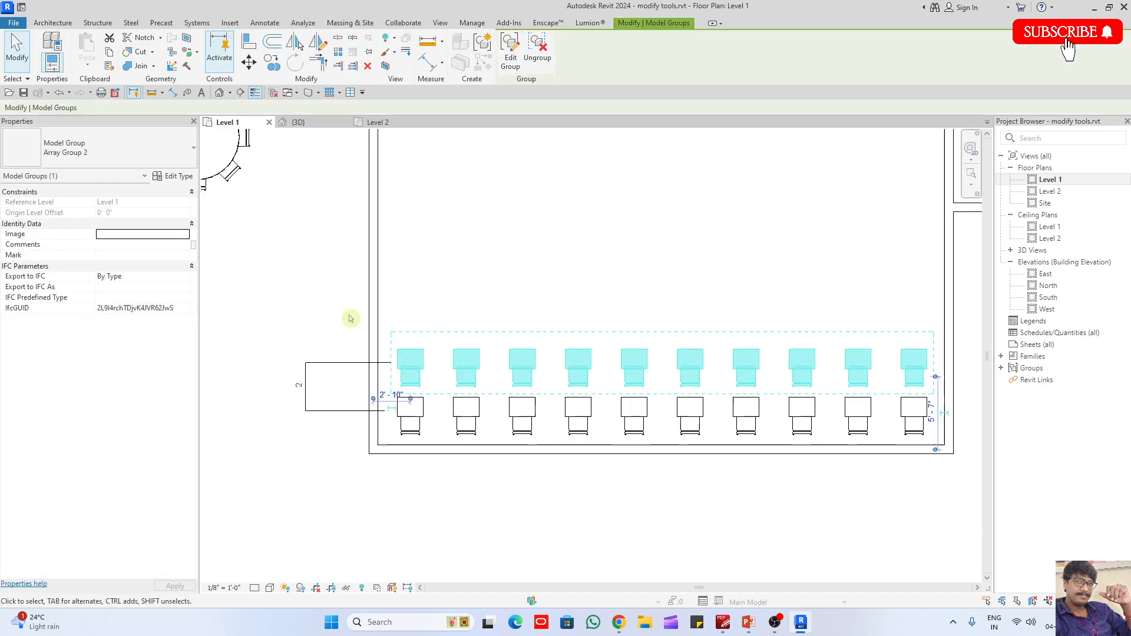
left_click(303, 377)
scroll(442, 475, "down", 2)
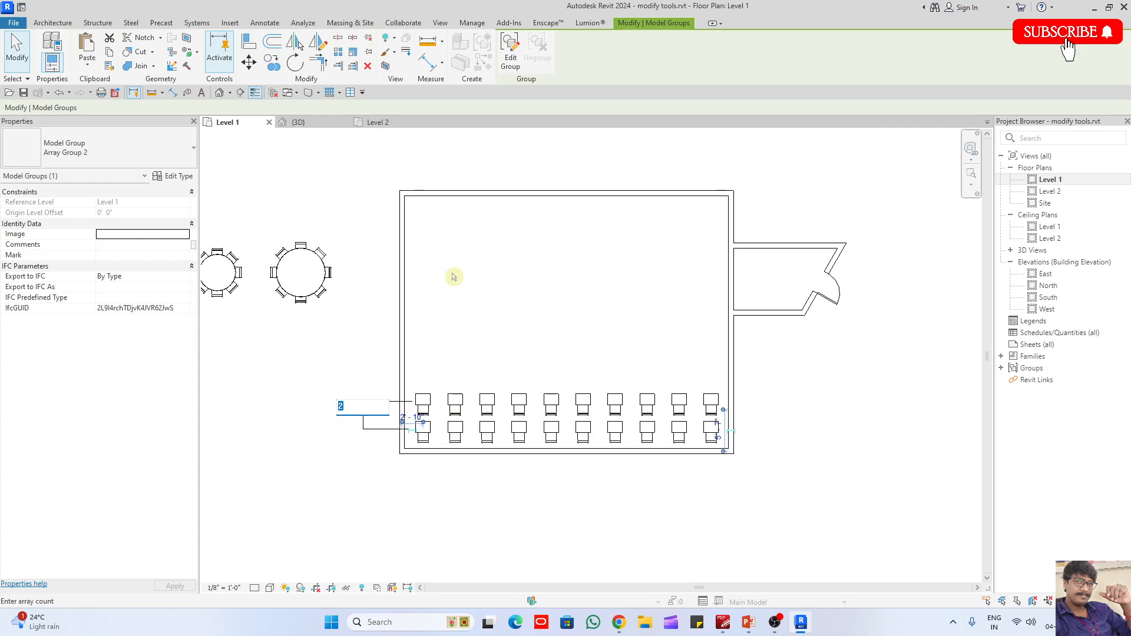
type("7")
key("Return")
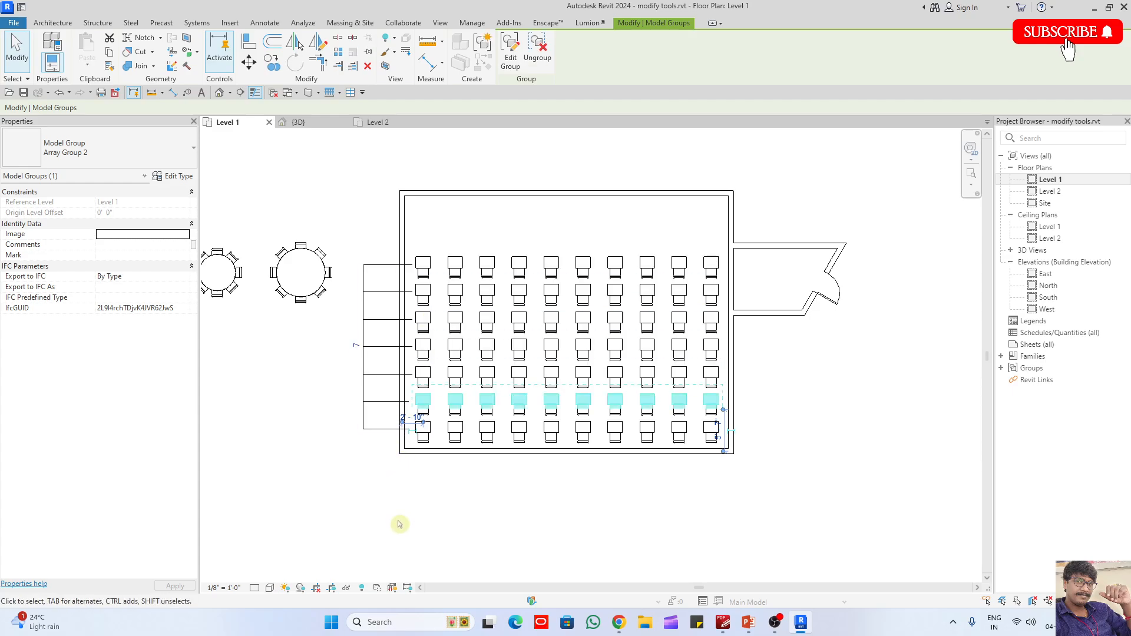
- Try a count of 8 for the array of desk rows, and return it to 7
left_click(358, 344)
type("8")
key("Return")
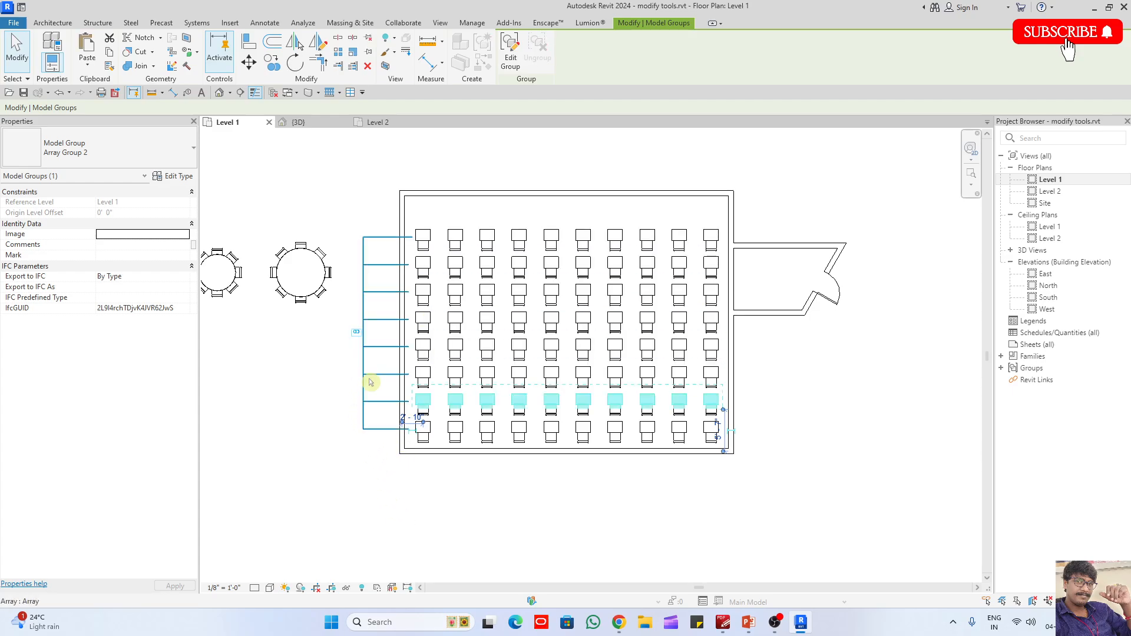
left_click(357, 331)
type("7")
key("Return")
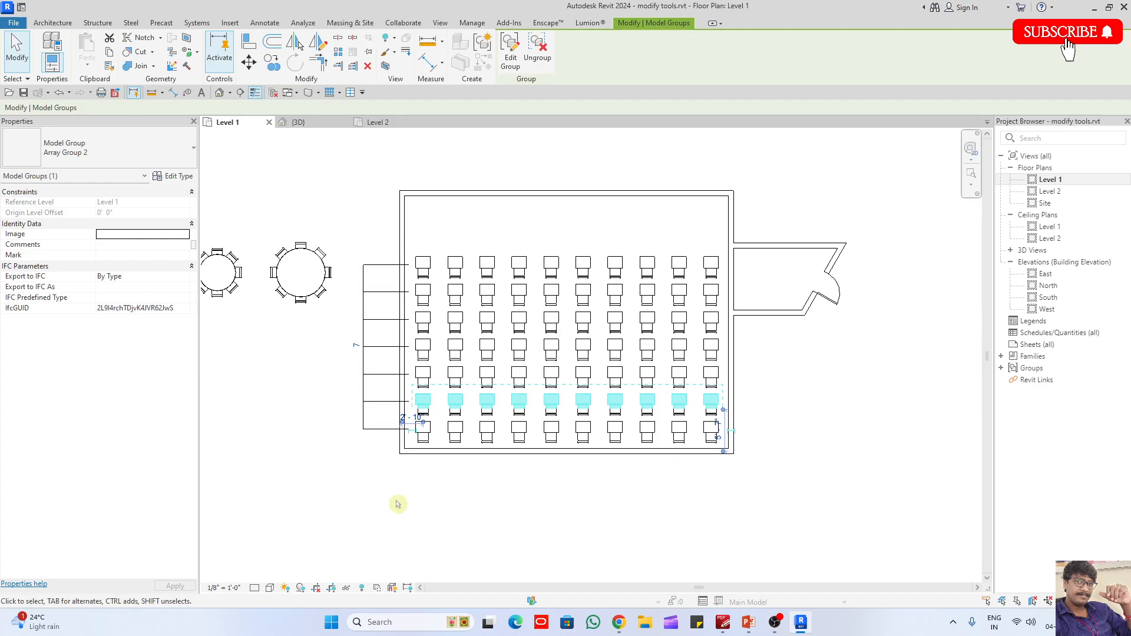
- Place two 36" x 84" Single-Flush doors in the classroom's west wall, one at its north end and one at its south end
left_click(396, 505)
middle_click_drag(397, 505, 510, 518)
key("d")
key("r")
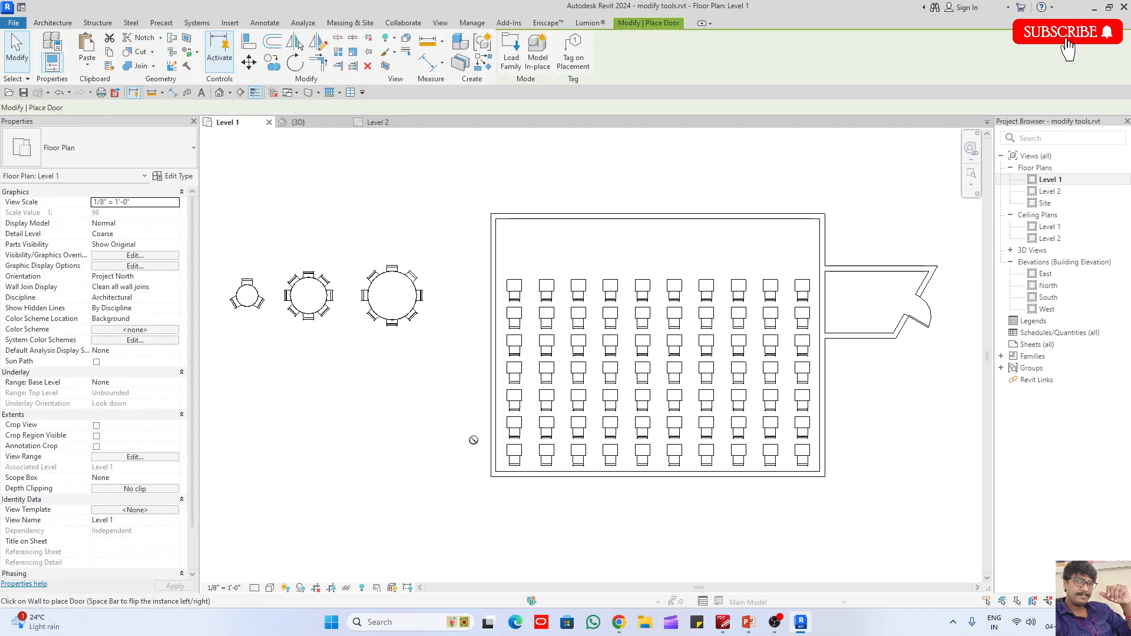
left_click(499, 235)
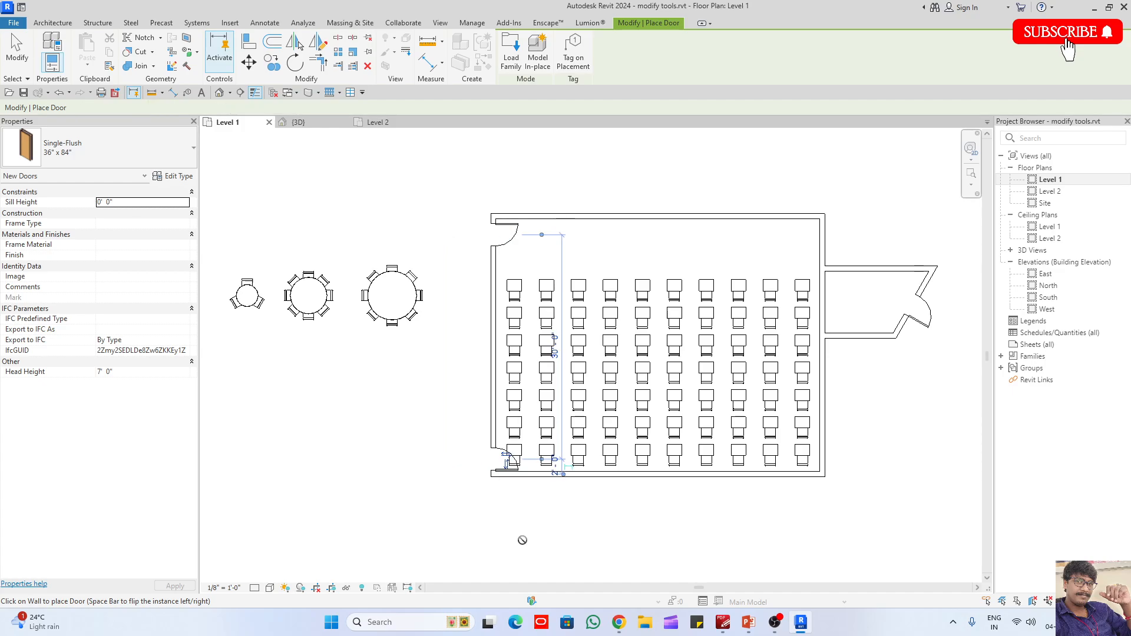
key("Escape")
key("Escape")
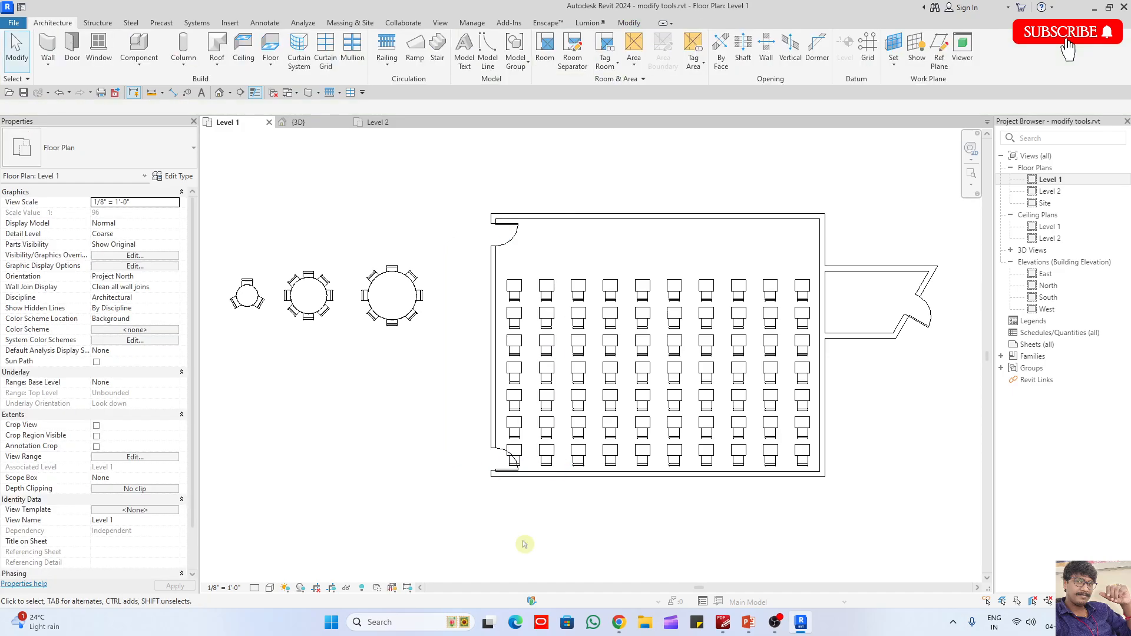
- Try nudging the southernmost desk row east, away from the southwest door, and move it back west
scroll(523, 543, "up", 1)
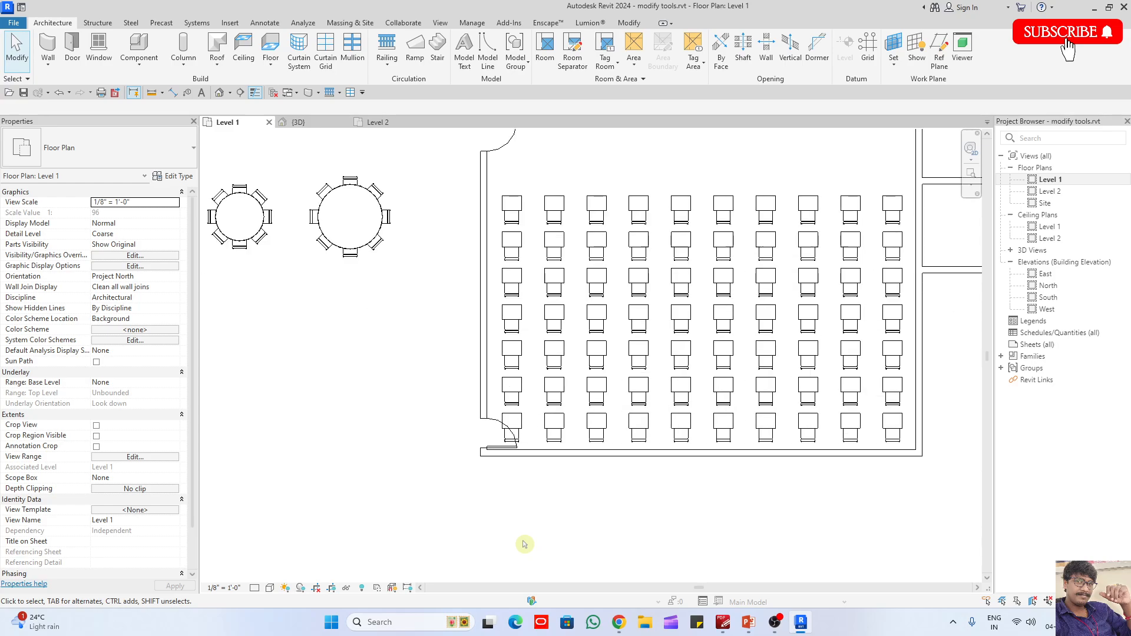
left_click(514, 429)
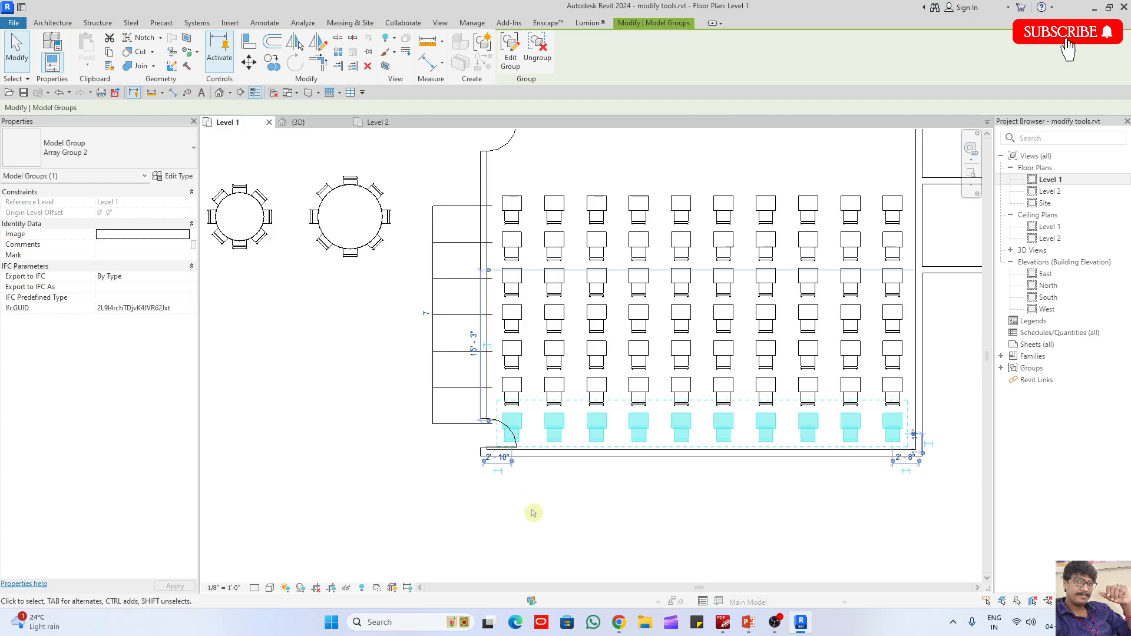
key("Right")
key("Right")
key("Right")
key("Right")
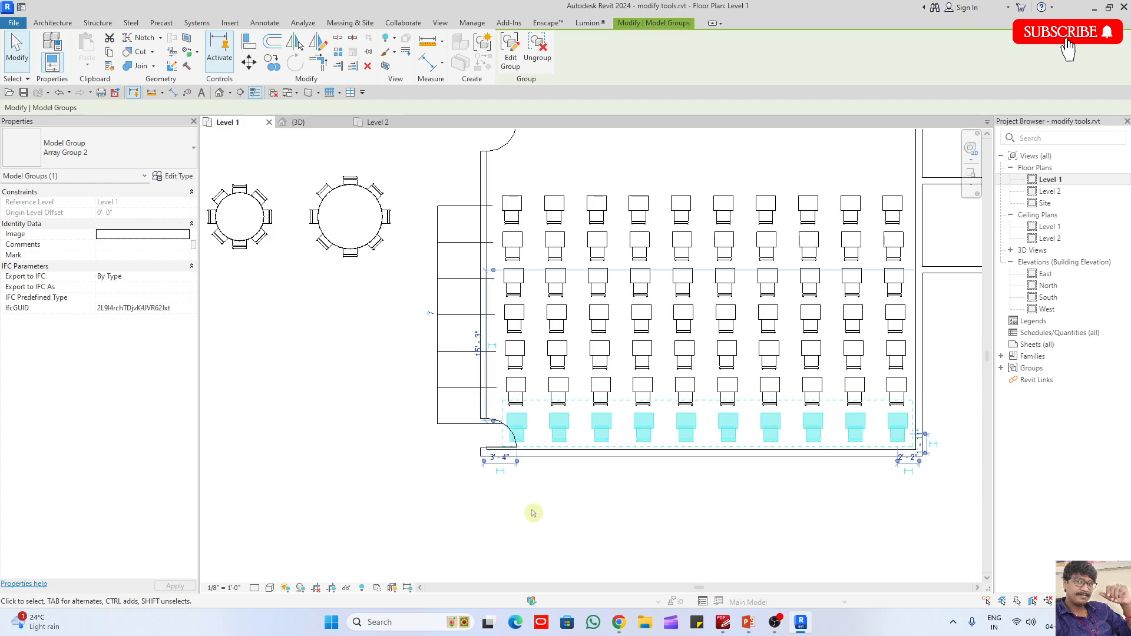
key("Left")
key("Left")
key("Left")
key("Left")
left_click(534, 513)
scroll(481, 480, "down", 2)
scroll(481, 436, "up", 1)
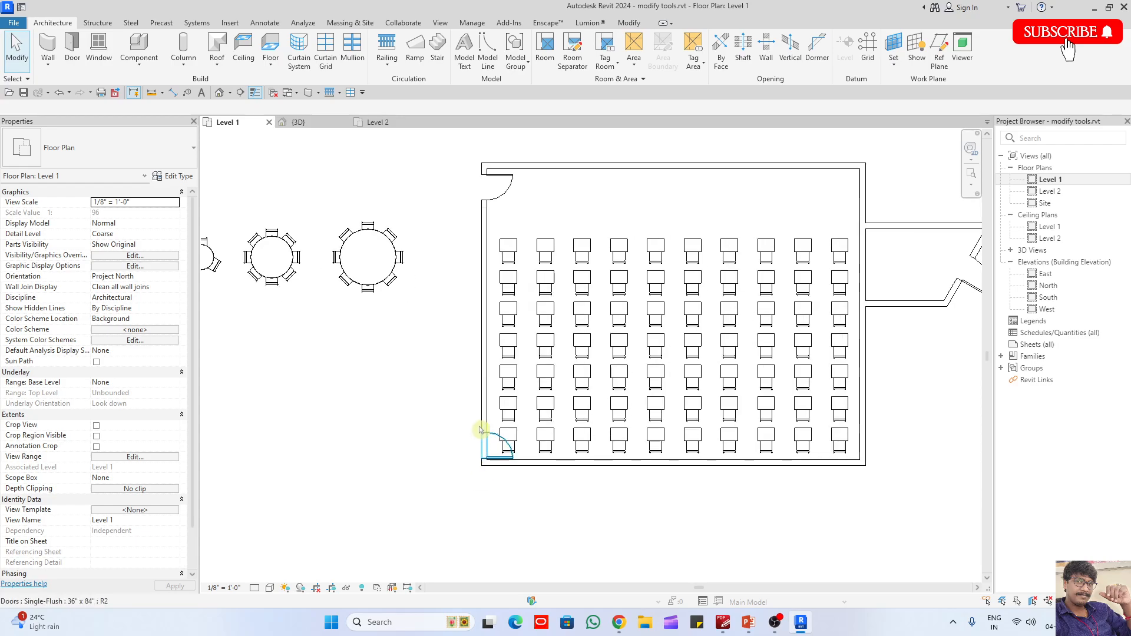
- Nudge the classroom's west wall west to clear the door swings from the desks
left_click(482, 416)
key("Left")
key("Left")
key("Left")
key("Left")
key("Left")
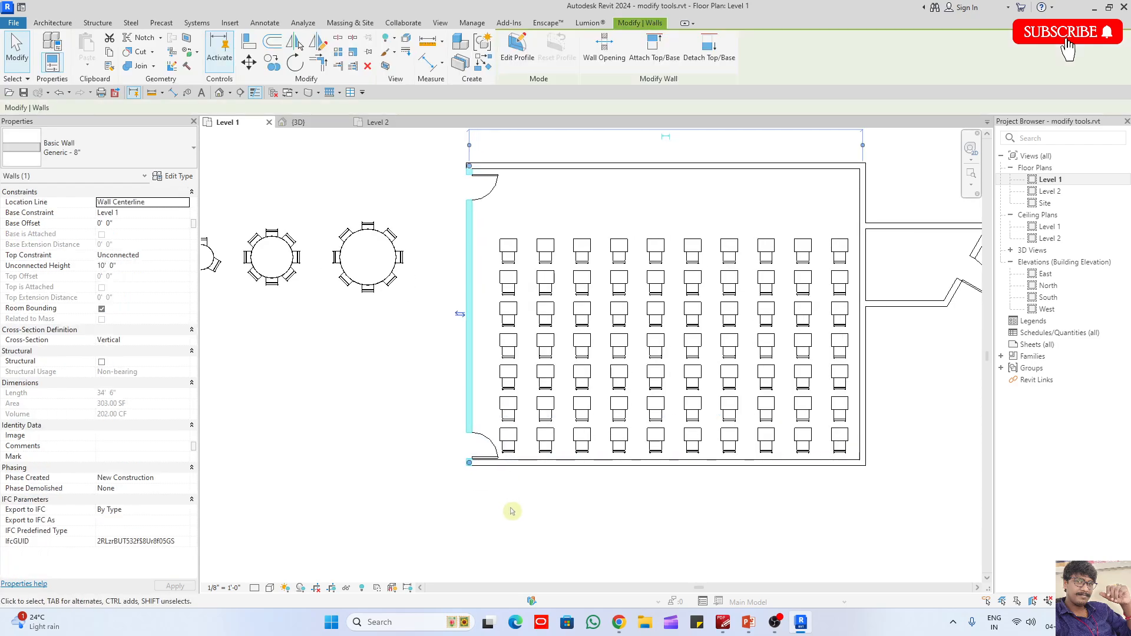
key("Left")
key("Left")
key("Left")
left_click(518, 551)
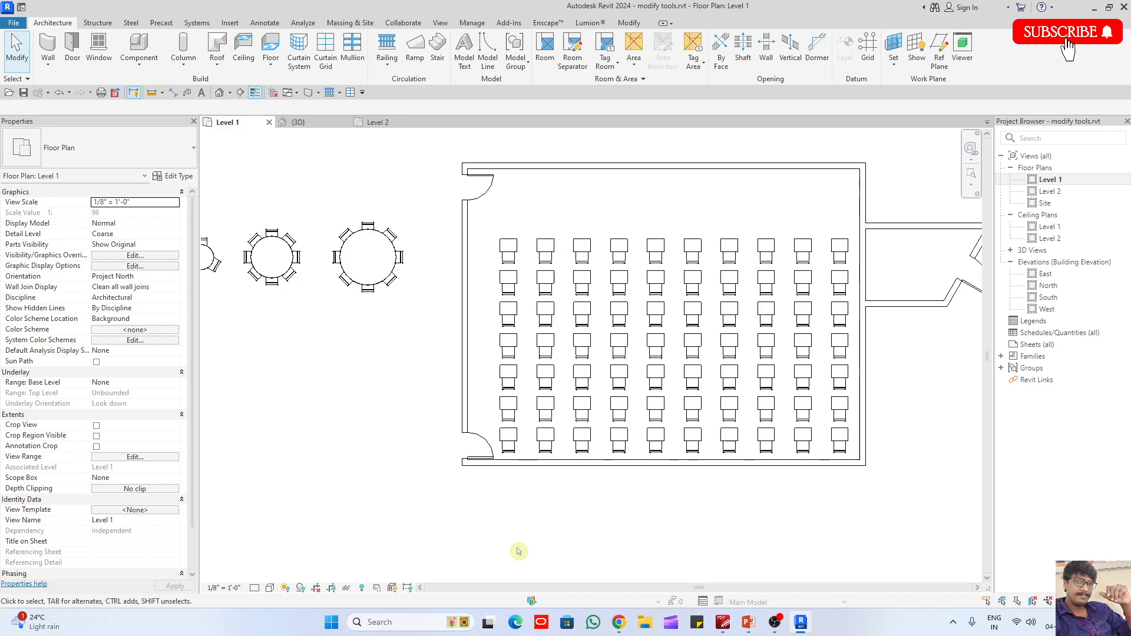
- In the 3D view, place a Single-Flush door in the wall between the classroom and the small entrance room
scroll(516, 552, "down", 1)
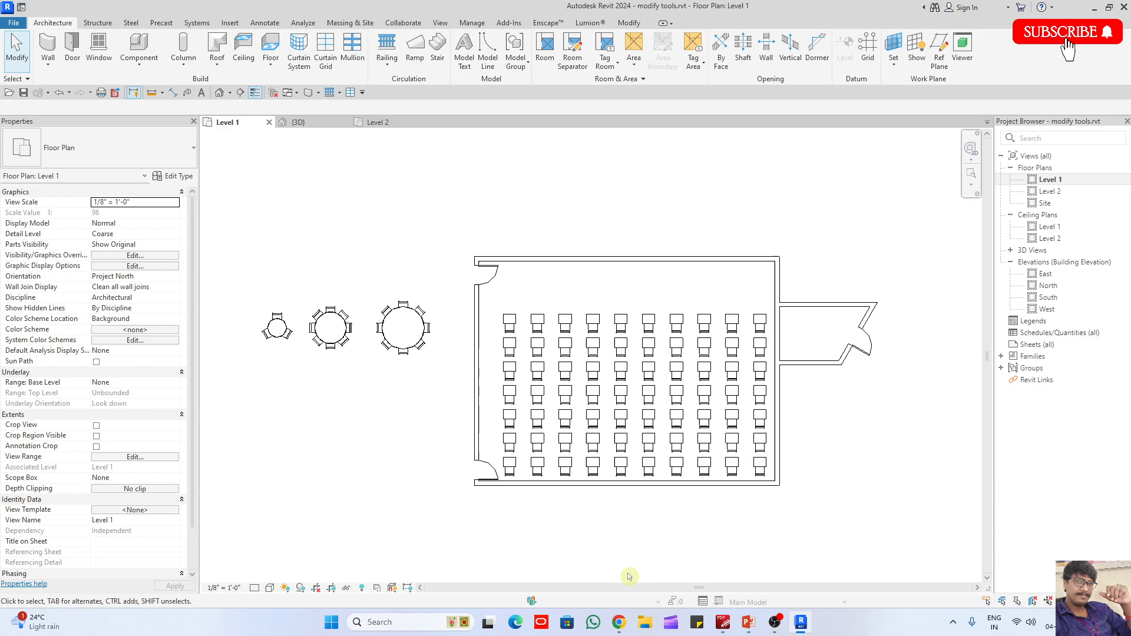
left_click(310, 123)
scroll(477, 259, "down", 3)
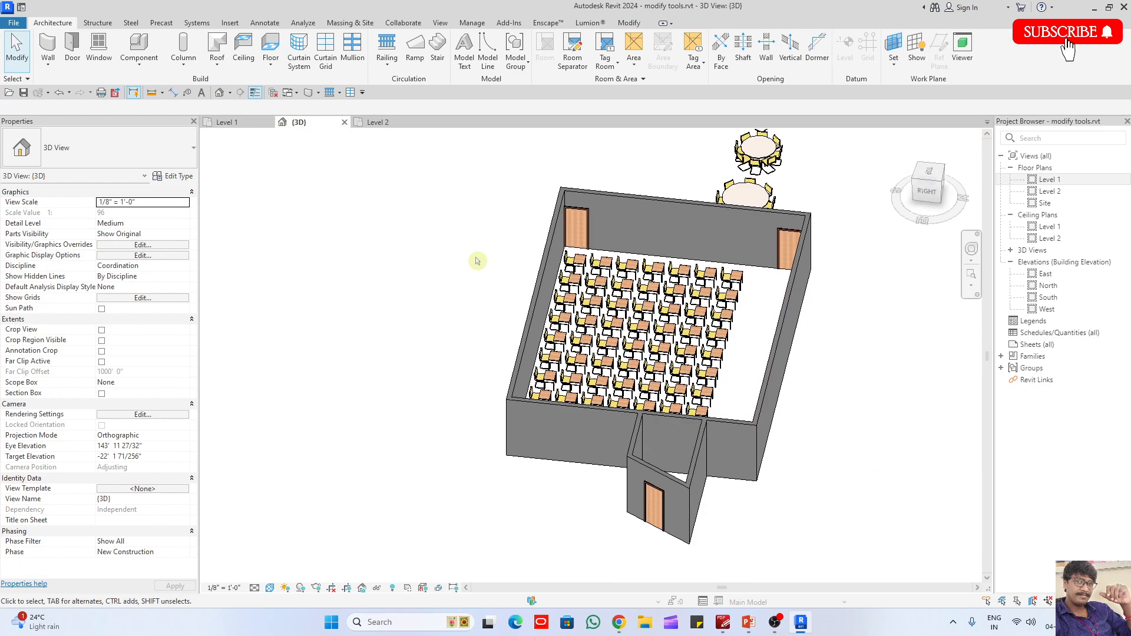
middle_click_drag(747, 404, 633, 436, "shift")
scroll(554, 436, "up", 2)
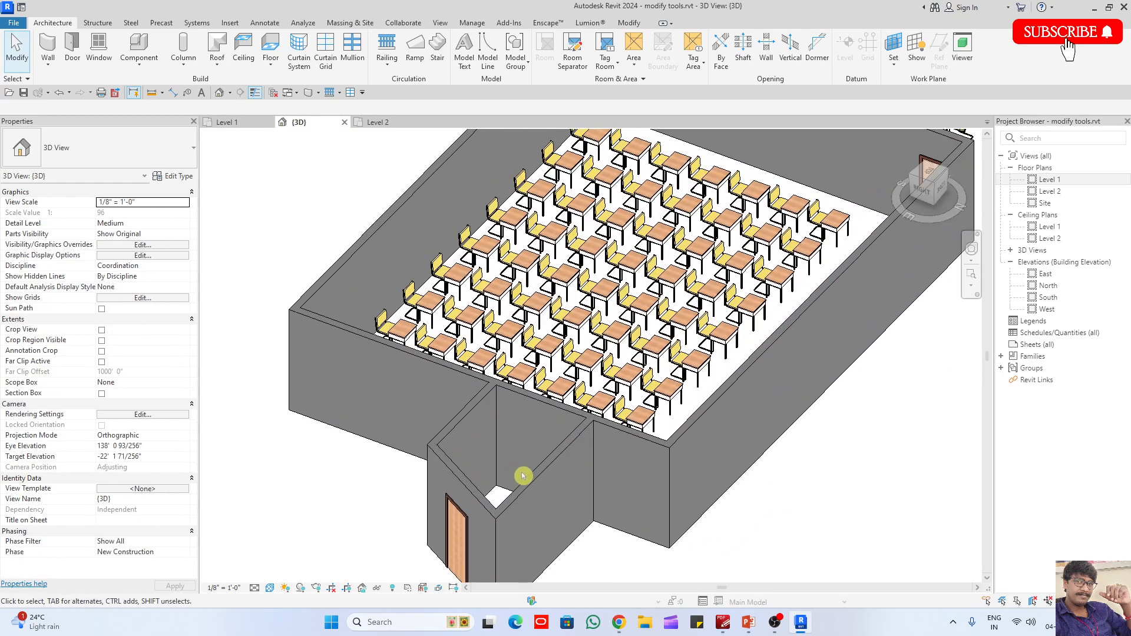
key("d")
key("r")
left_click(529, 472)
key("Escape")
key("Escape")
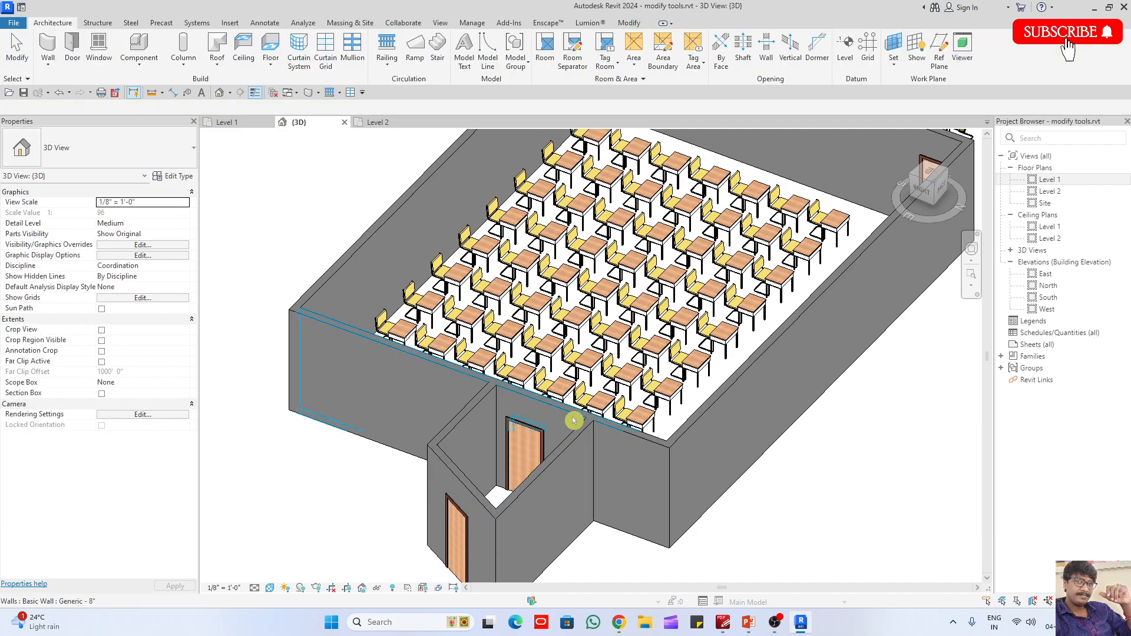
- Return to the Level 1 plan and shift the entrance room's north wall slightly south
scroll(576, 422, "down", 2)
middle_click_drag(576, 424, 805, 412, "shift")
scroll(806, 412, "up", 1)
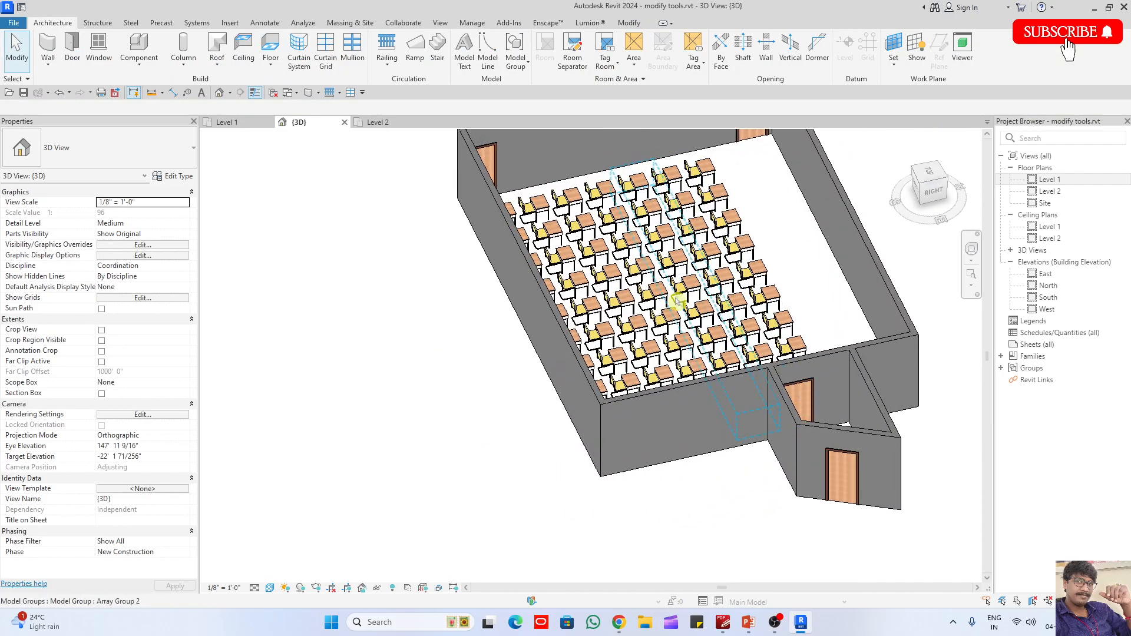
left_click(224, 122)
scroll(804, 353, "up", 2)
left_click(818, 355)
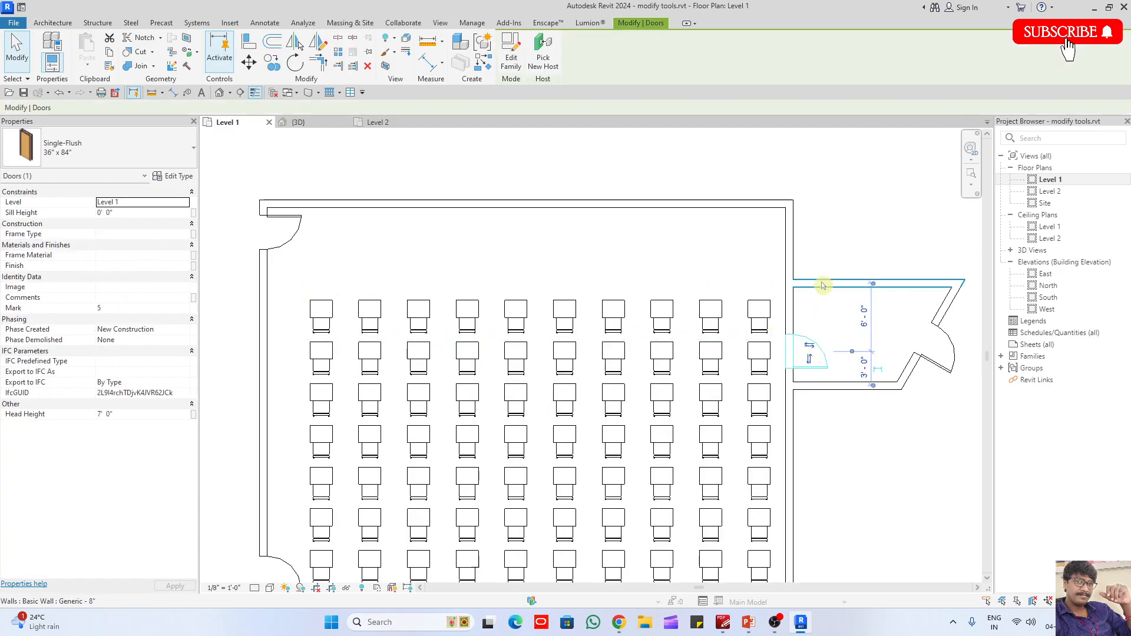
left_click(839, 284)
left_click_drag(839, 280, 838, 286)
- Create a door similar to the entrance room's inner door at the north end of the classroom's east wall
left_click(811, 350)
key("c")
key("s")
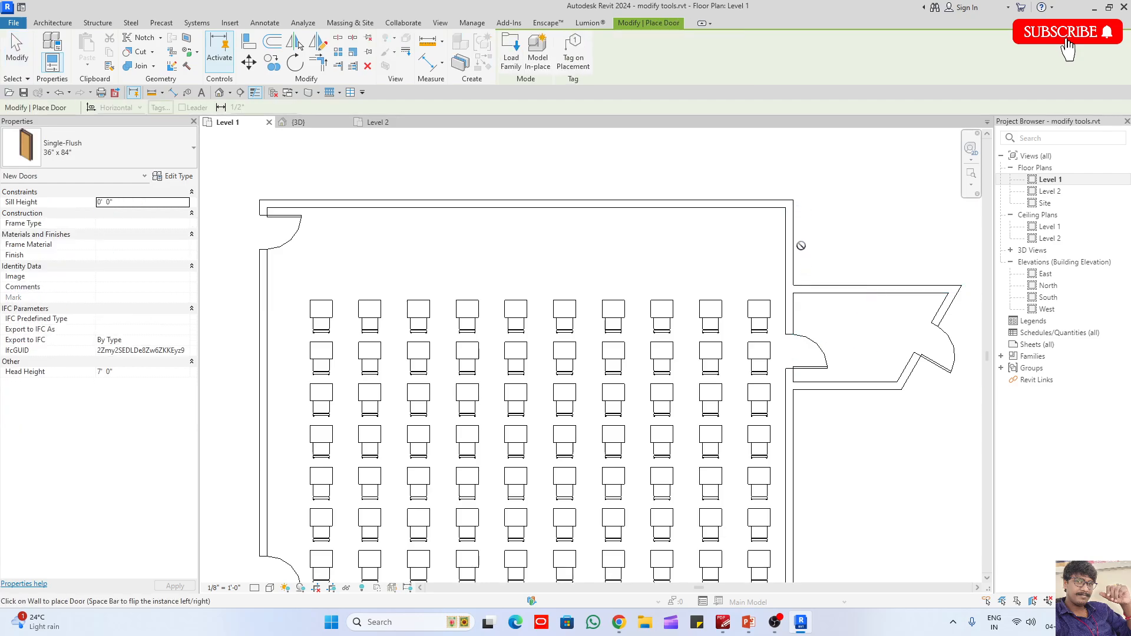
key("Escape")
key("Escape")
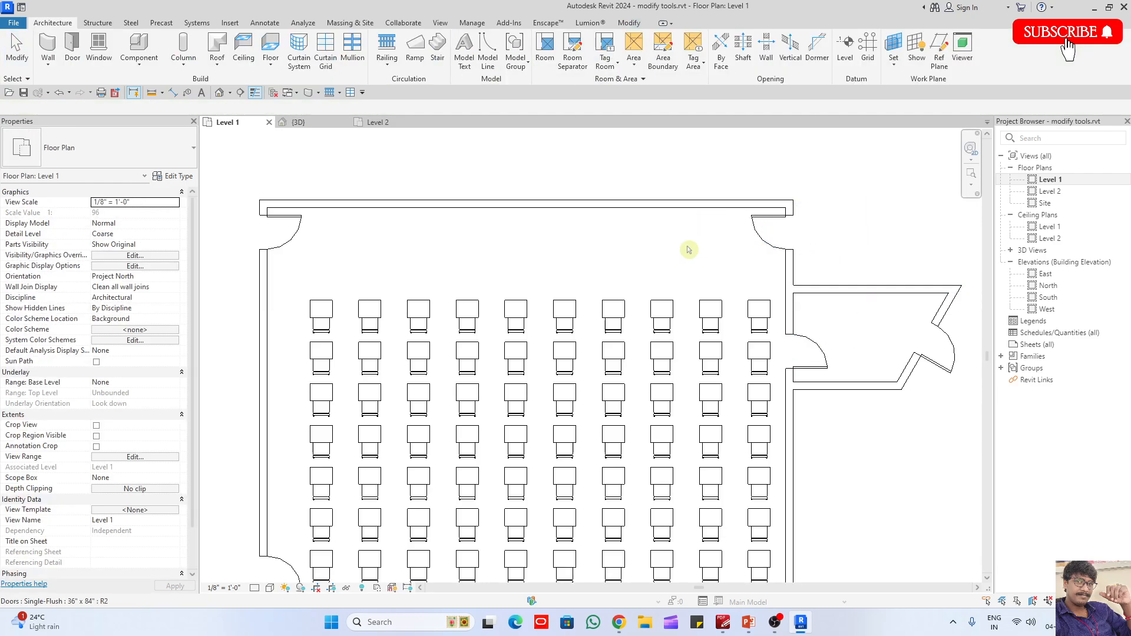
- Start loading a new component family and browse the UK library to the Classroom-Library folder under Specialty Equipment
scroll(475, 177, "down", 2)
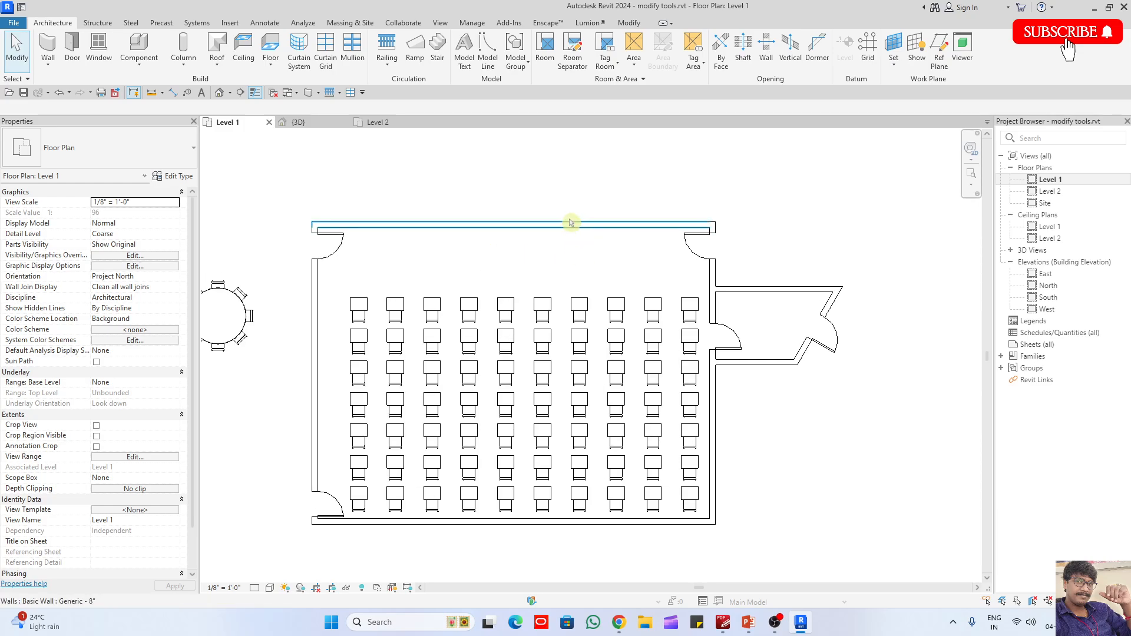
scroll(506, 240, "up", 2)
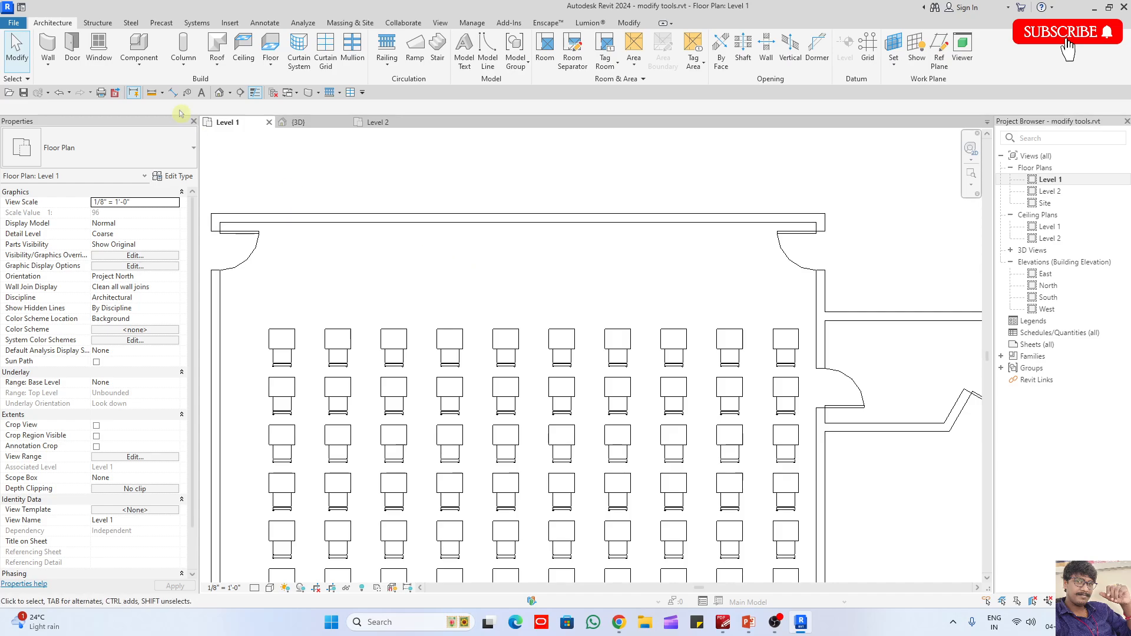
key("c")
key("m")
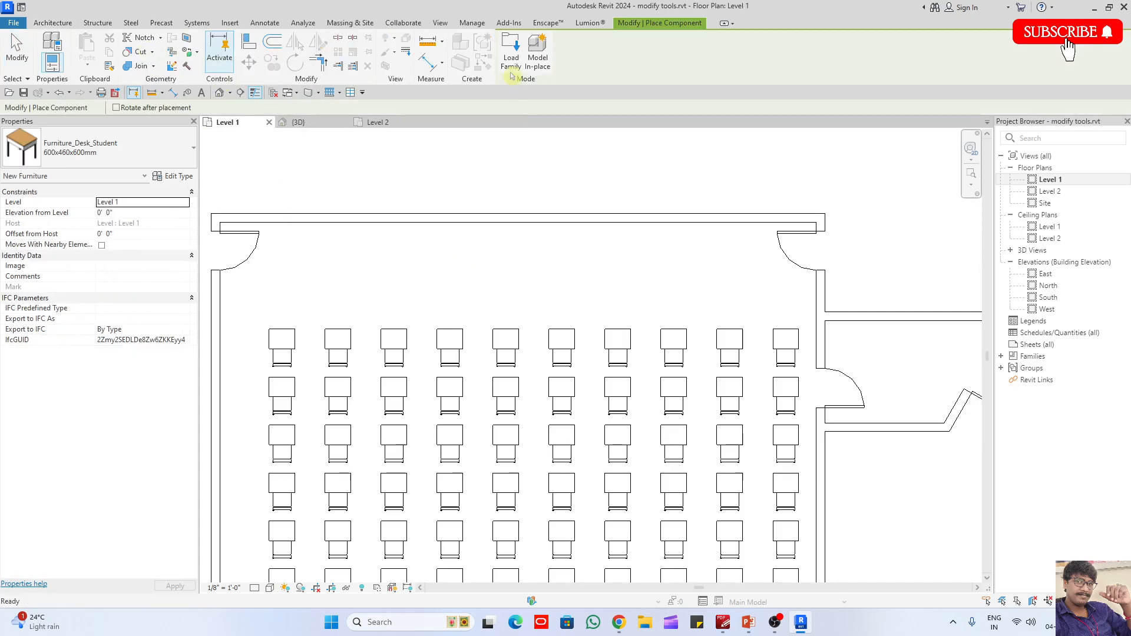
left_click(511, 70)
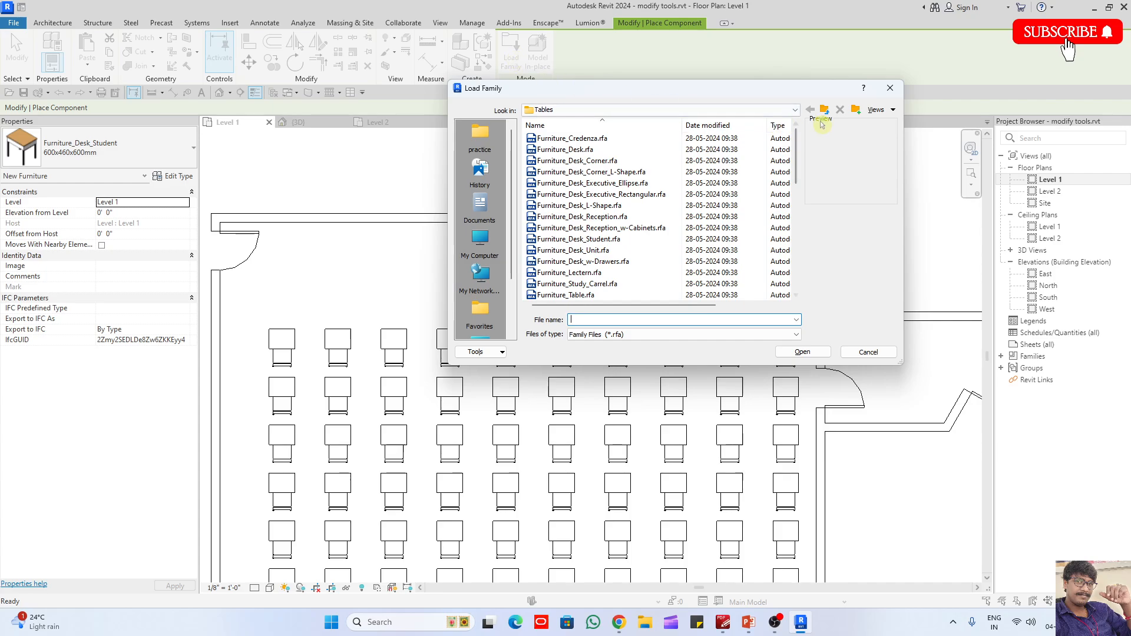
left_click(825, 110)
left_click(825, 110)
scroll(653, 182, "down", 2)
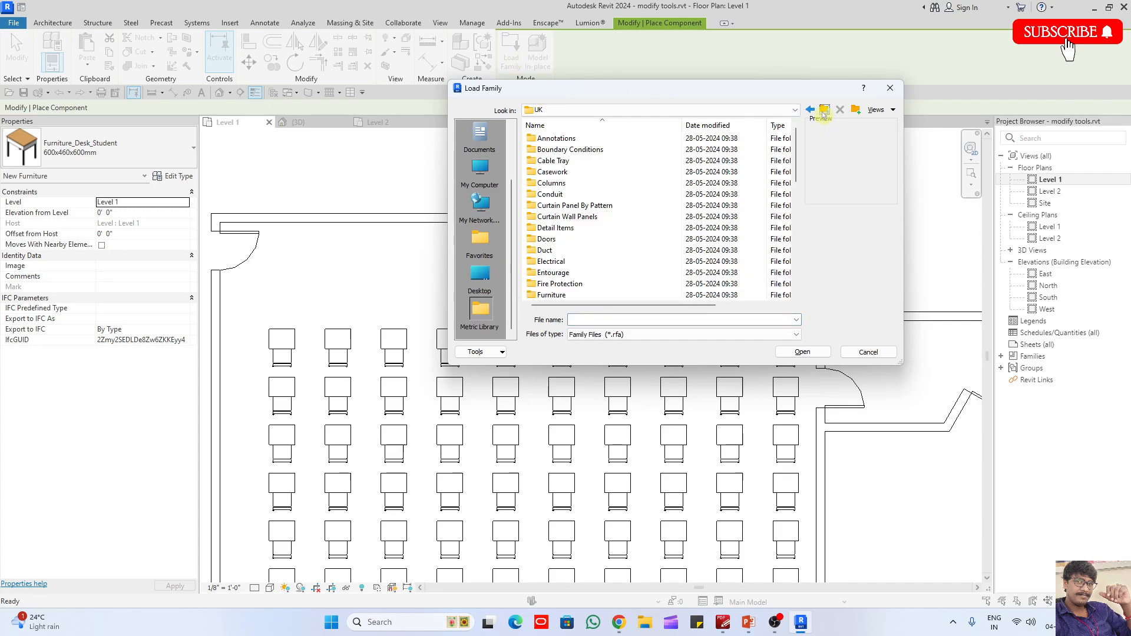
scroll(653, 182, "down", 3)
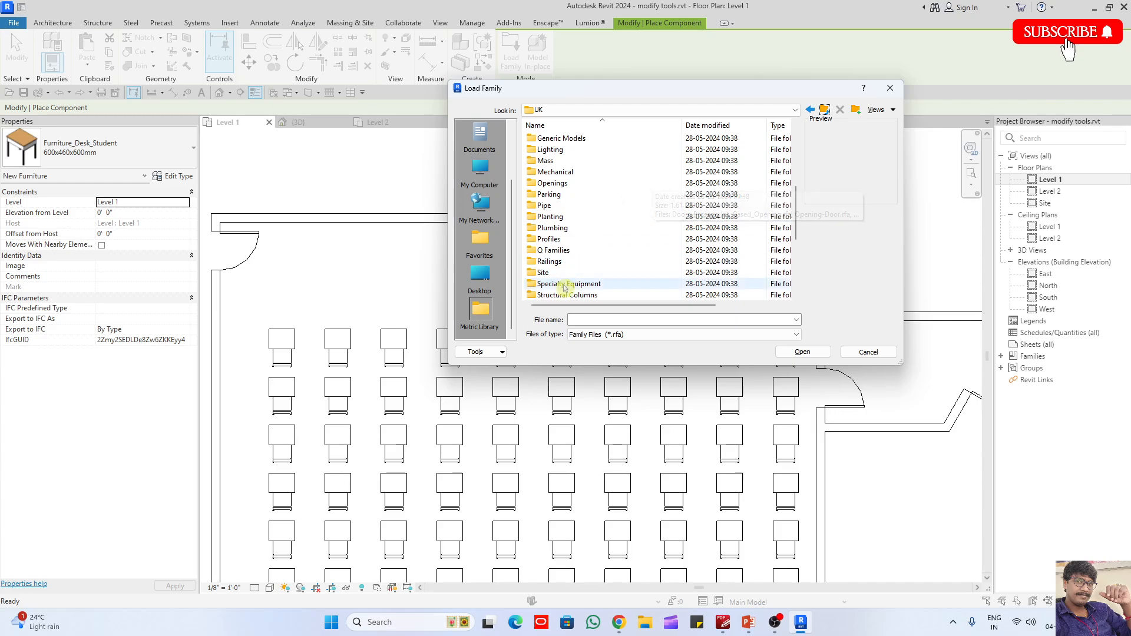
double_click(563, 287)
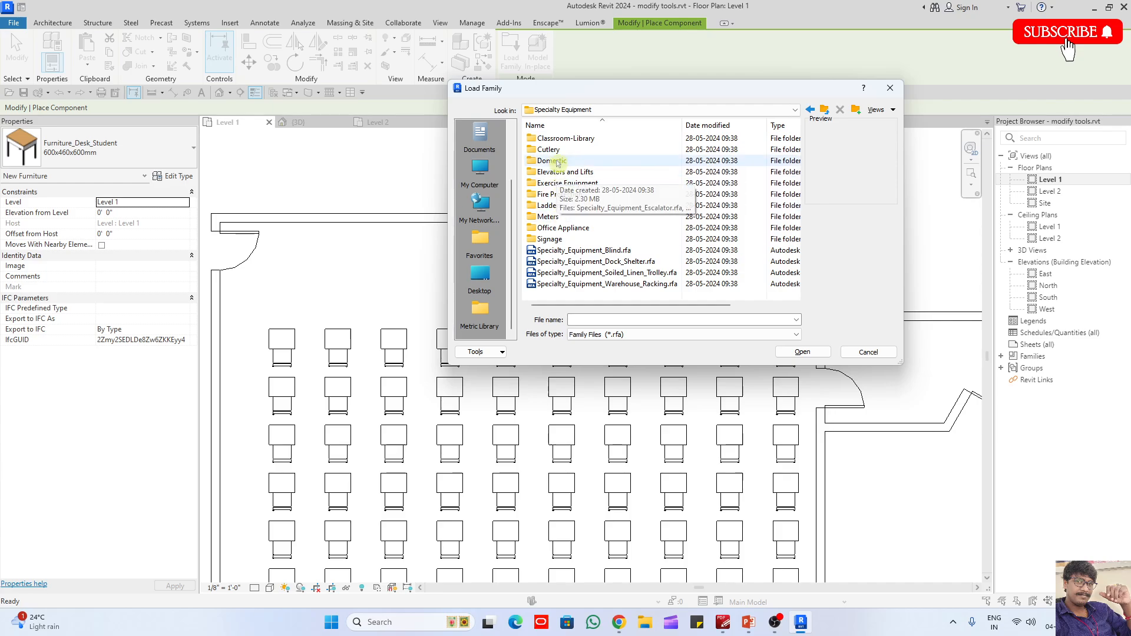
double_click(561, 139)
- Load the Specialty_Equipment_White_Board and wall-mounted white board families, and place the wall-mounted Black Board type on the classroom's north wall
left_click(572, 140)
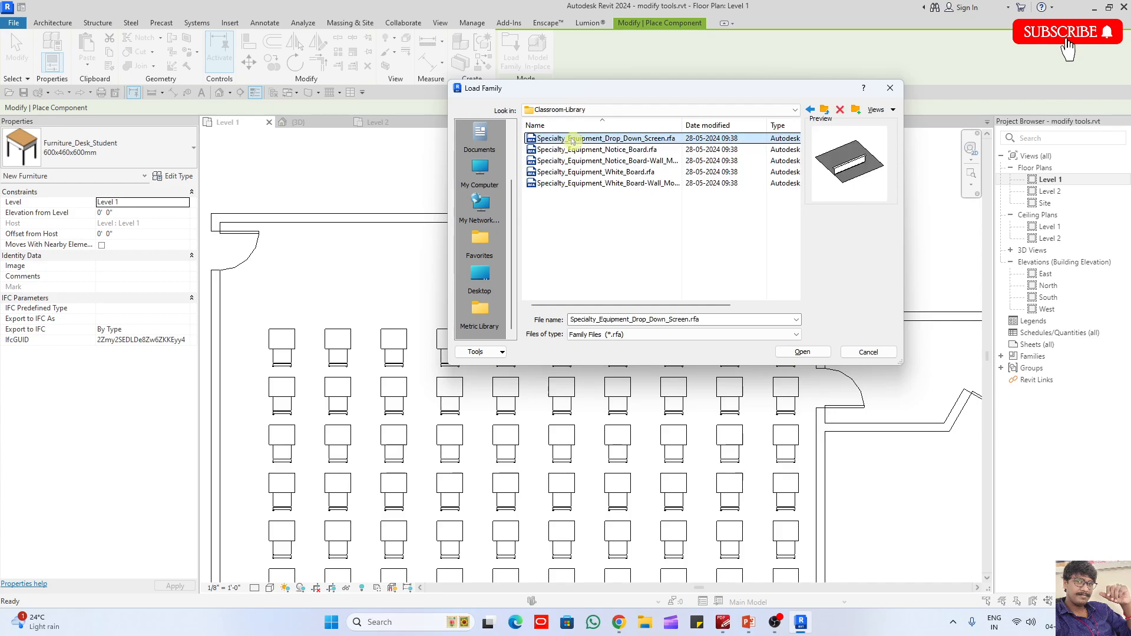
left_click(579, 148)
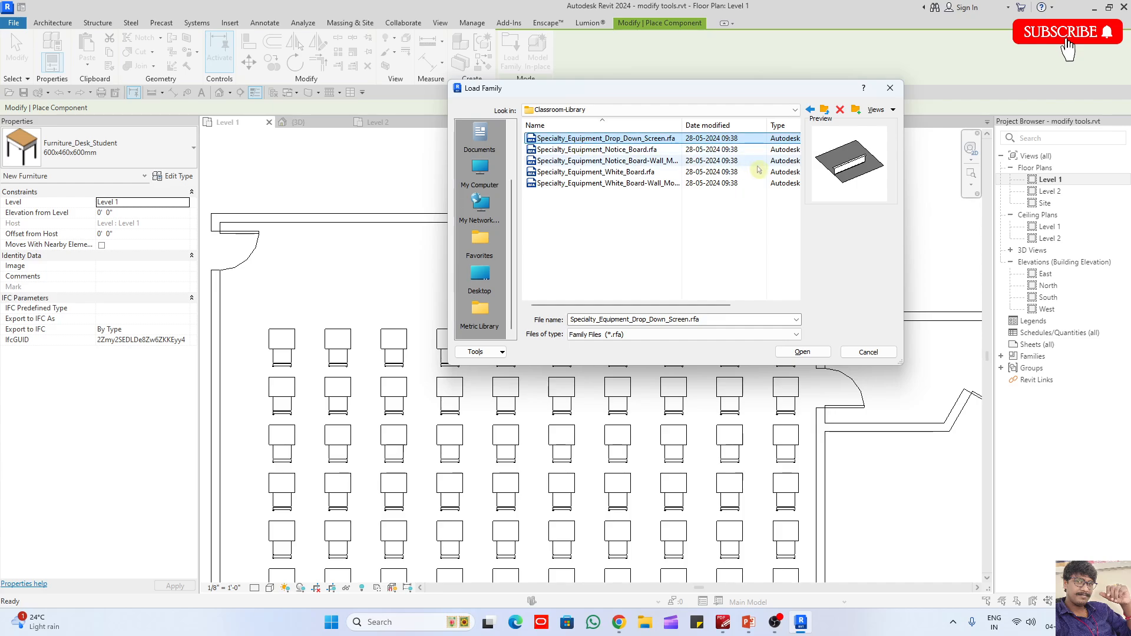
key("Down")
key("Down")
key("Down")
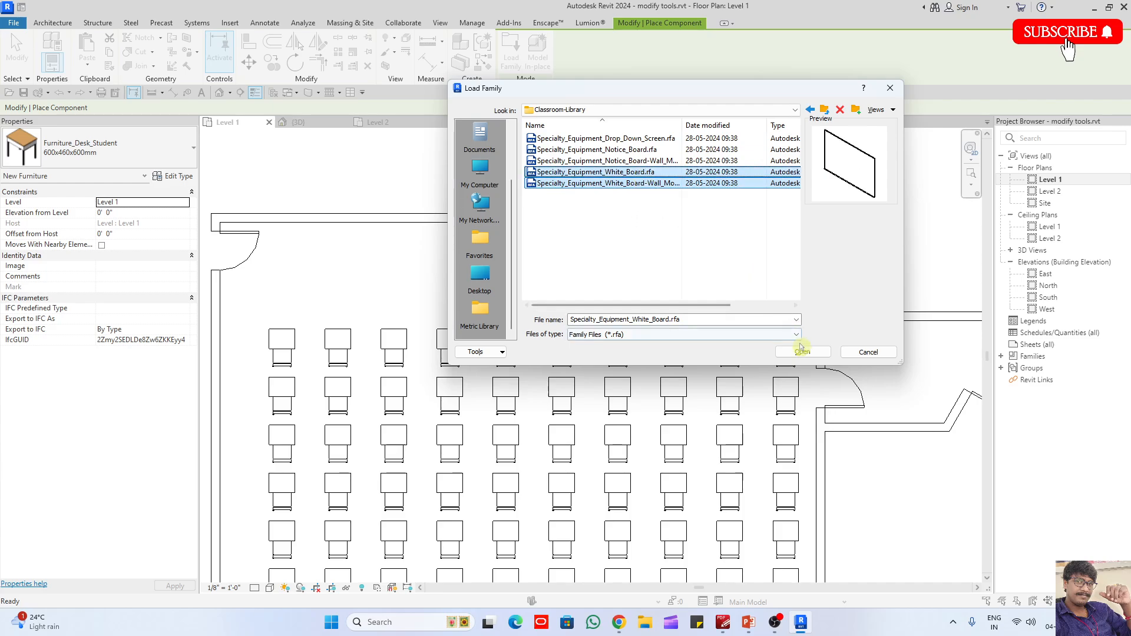
left_click(803, 353)
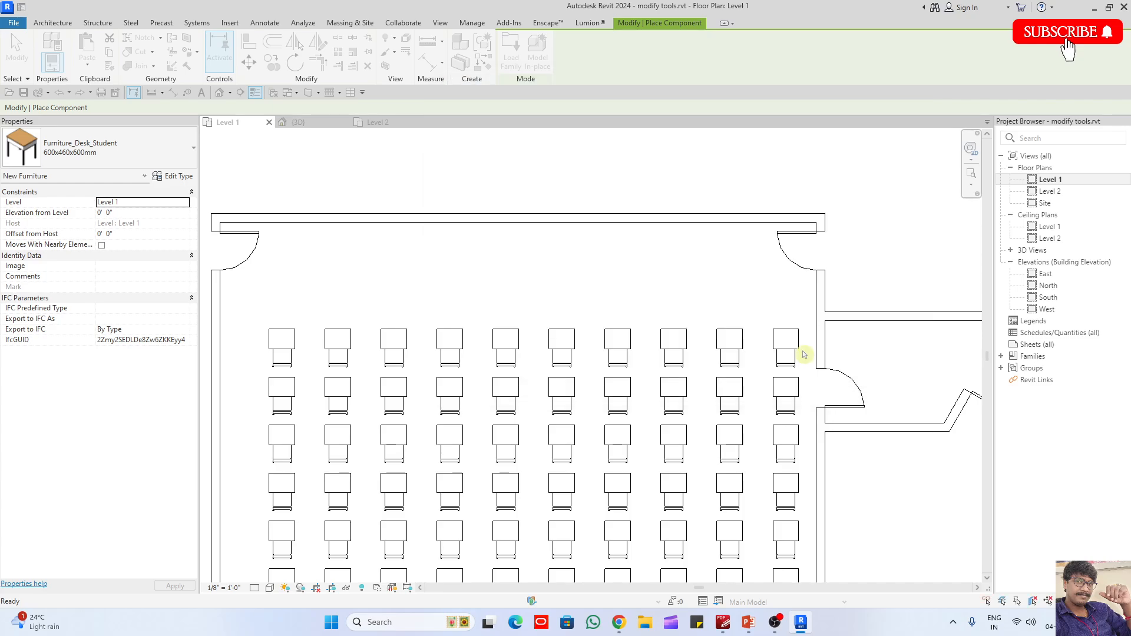
- Place a Specialty_Equipment_White_Board of type 1800x1200mm against the inner face of the north wall, west of the black board
left_click(112, 156)
scroll(103, 247, "up", 5)
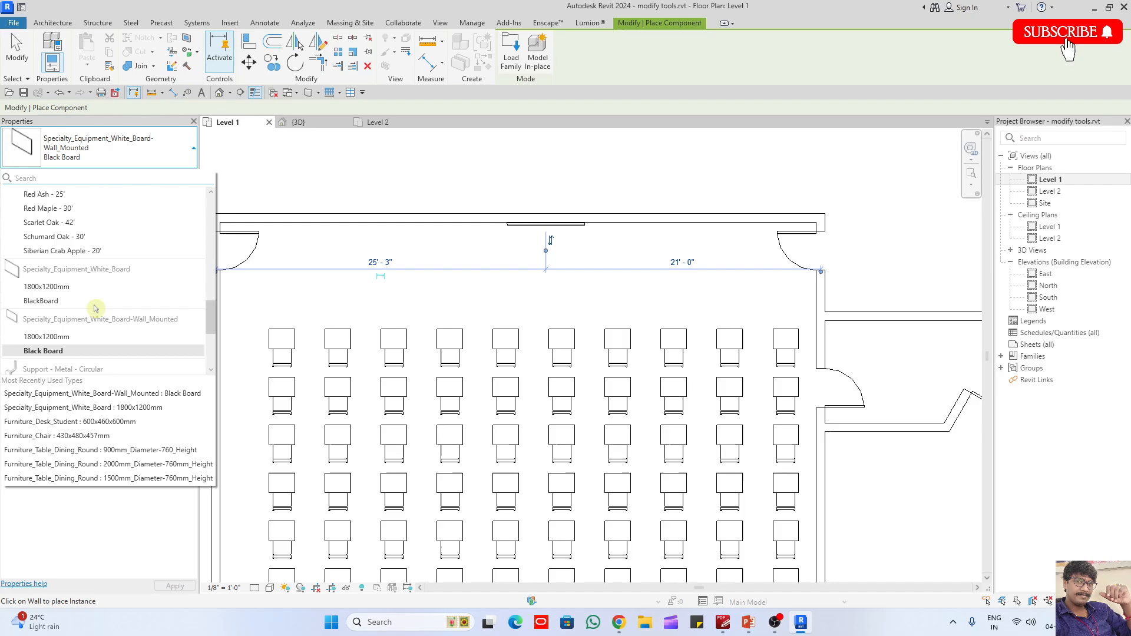
left_click(59, 286)
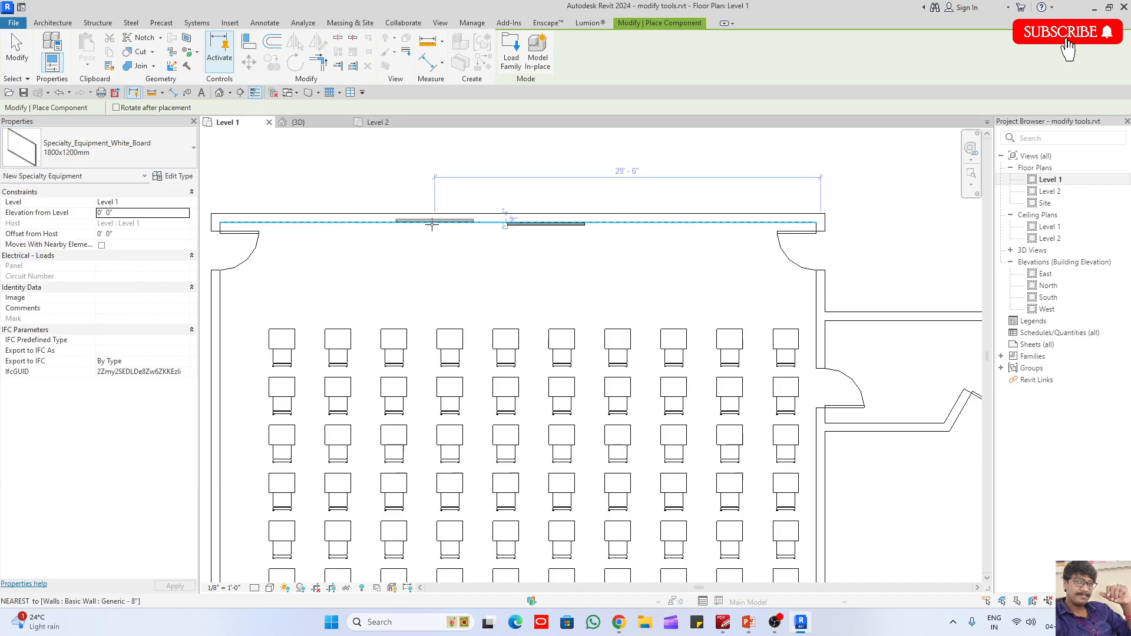
scroll(436, 222, "up", 5)
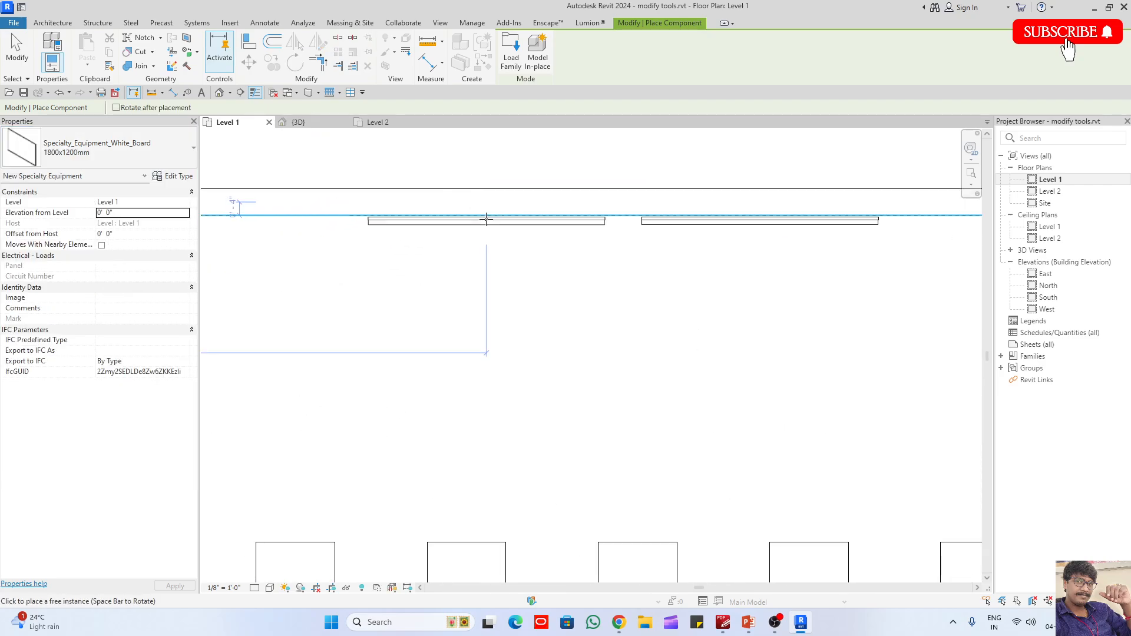
left_click(486, 217)
key("Escape")
- In the 3D view, delete the black board and slide the white board east along the north wall into its place
left_click(304, 122)
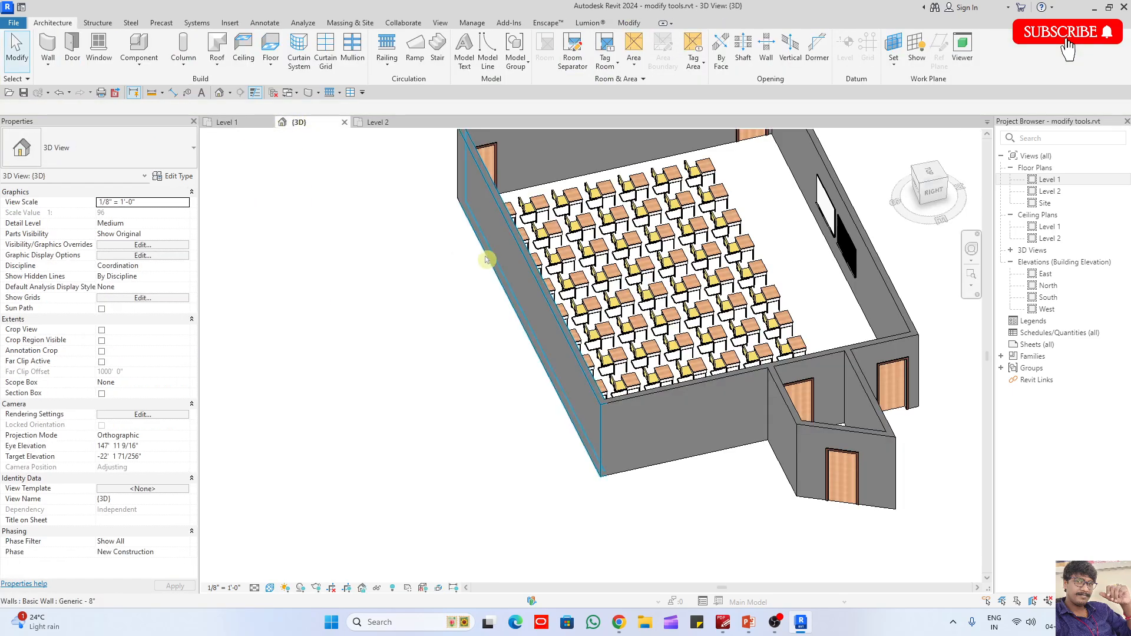
scroll(536, 311, "down", 3)
middle_click_drag(666, 309, 786, 260, "shift")
scroll(691, 157, "up", 6)
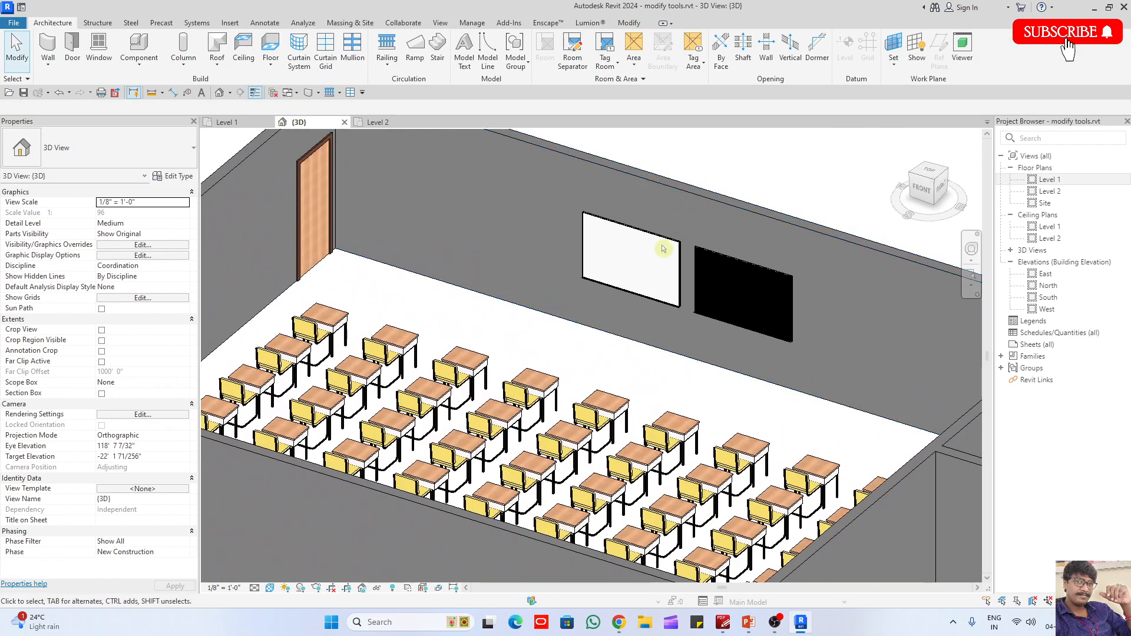
middle_click_drag(663, 280, 747, 321, "shift")
middle_click_drag(747, 321, 663, 410)
middle_click_drag(663, 409, 700, 414, "shift")
scroll(523, 348, "up", 2)
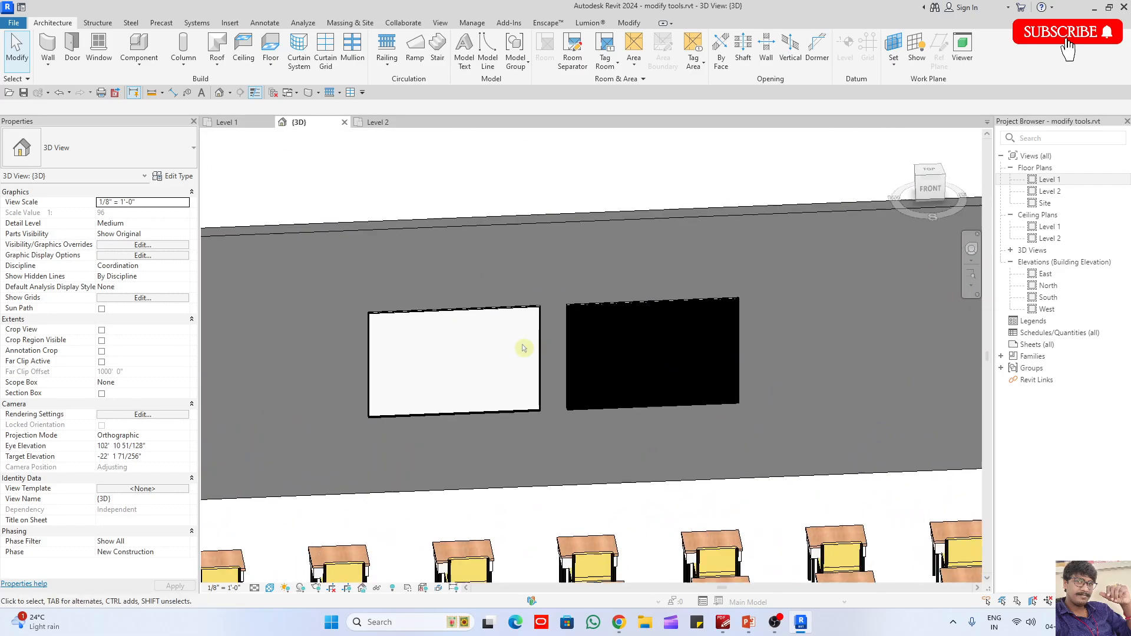
left_click(578, 414)
key("Delete")
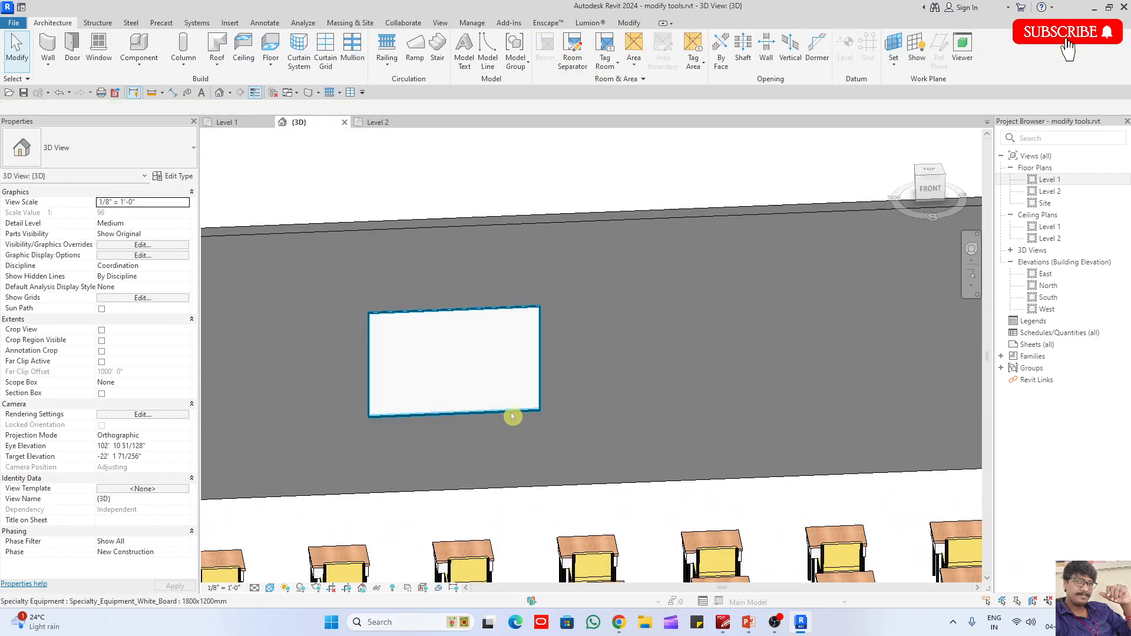
left_click(517, 416)
left_click_drag(517, 416, 697, 409)
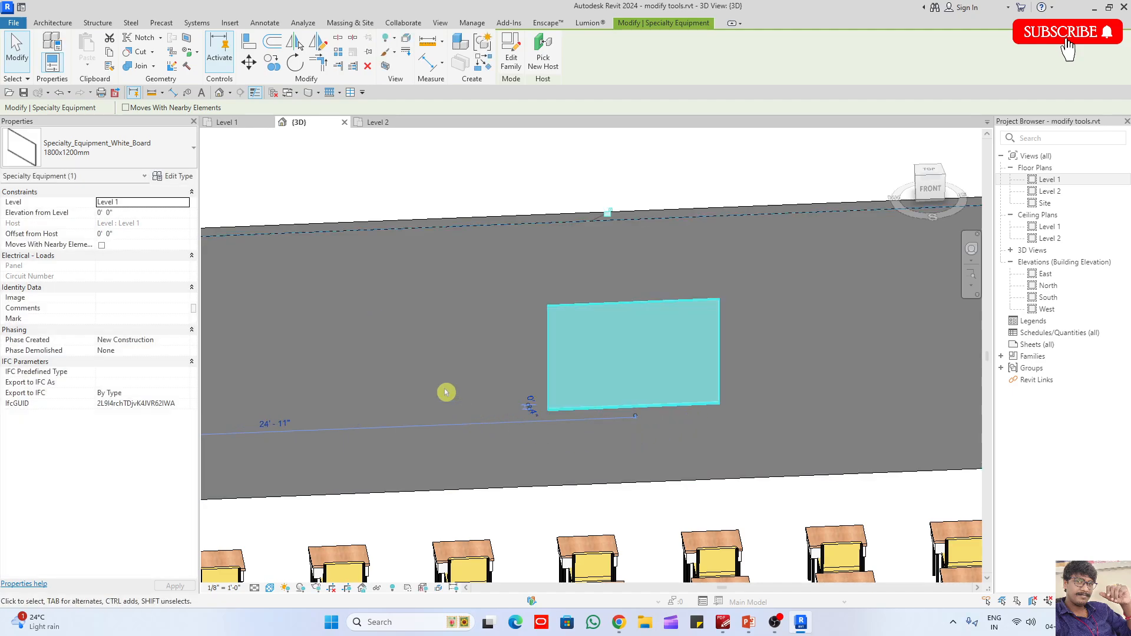
- Try a Height of 3' for the white board type and undo the change
left_click(174, 176)
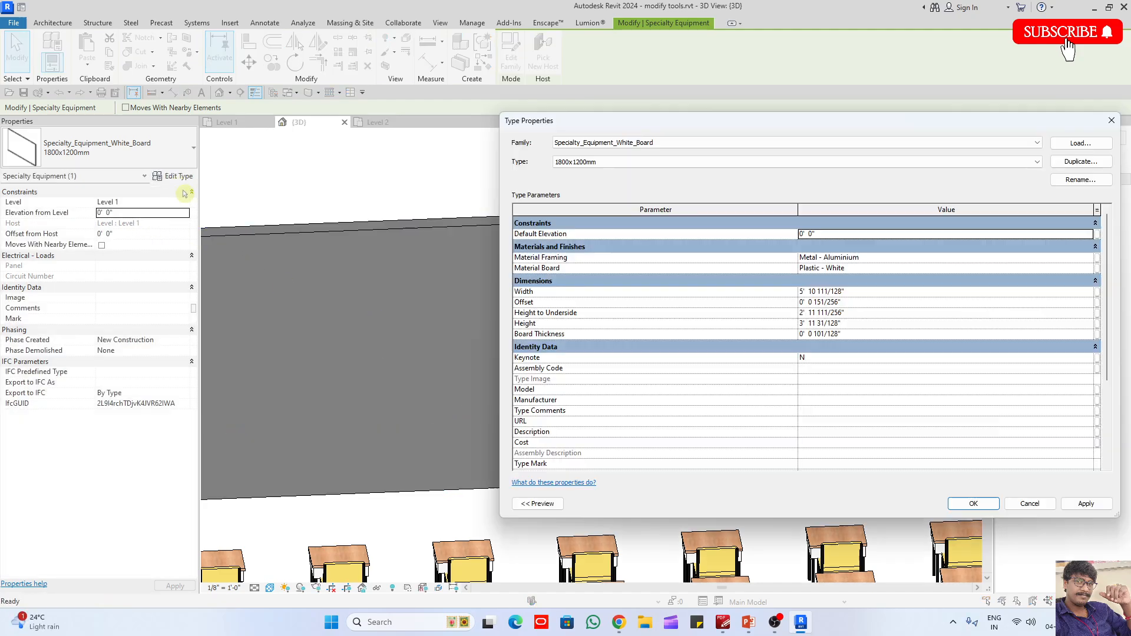
left_click(858, 326)
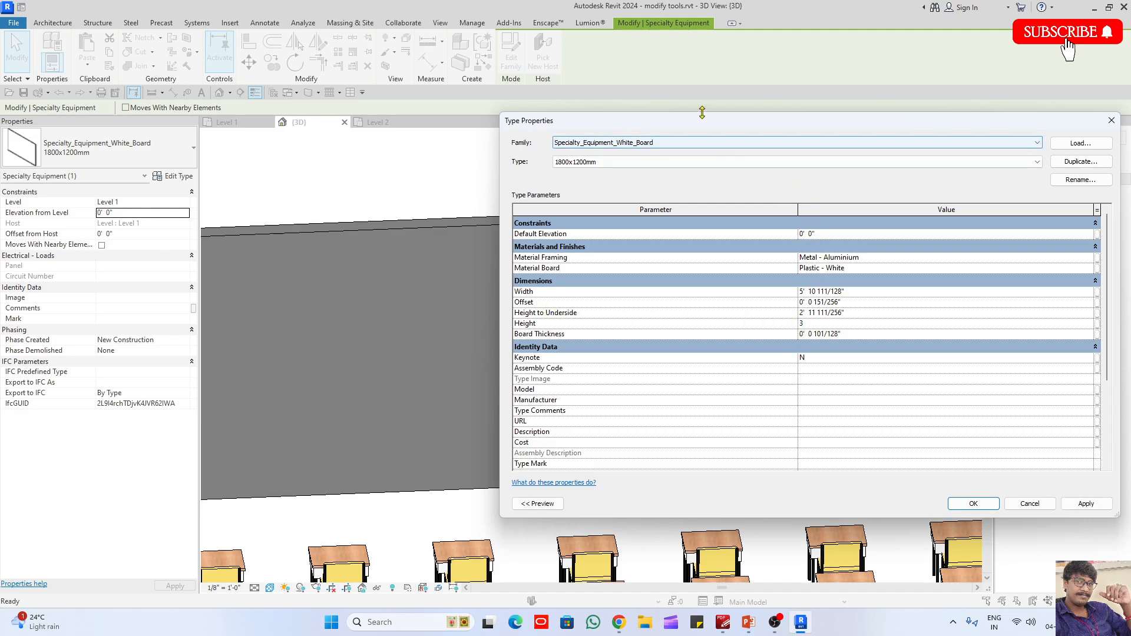
left_click_drag(703, 125, 838, 91)
left_click(1099, 471)
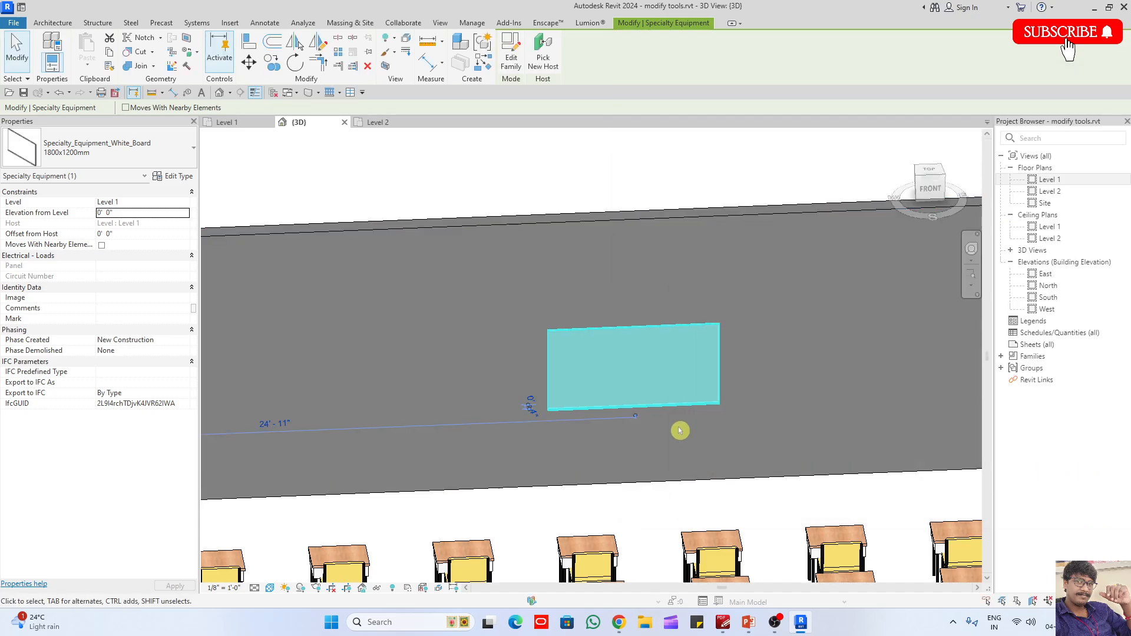
key("ctrl+z")
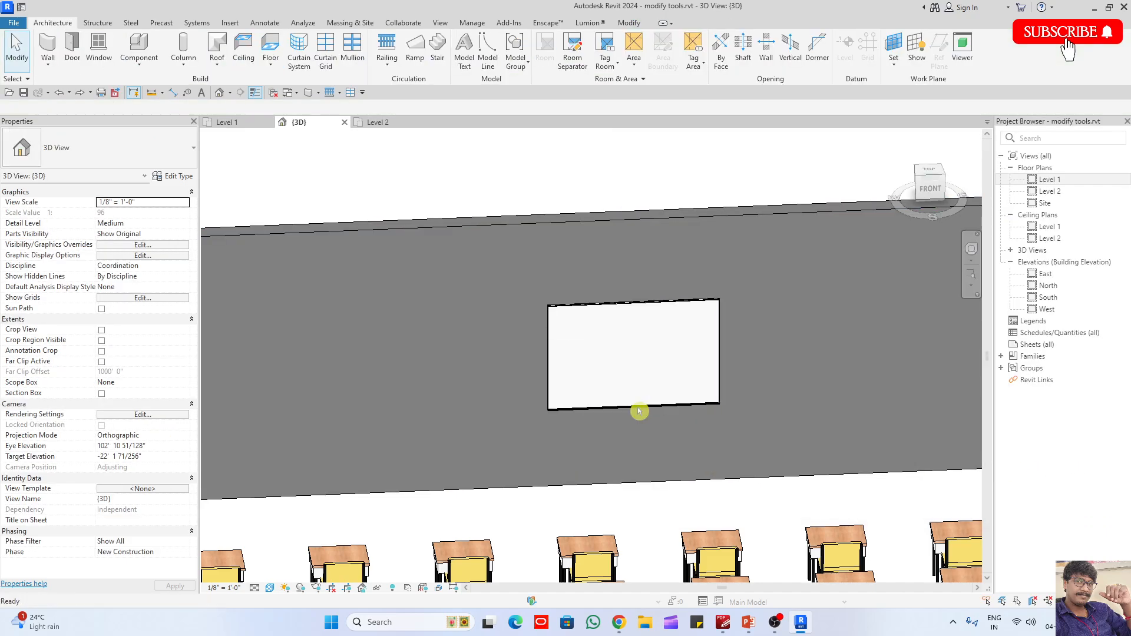
- Set the white board type's Height to Underside to 1'
left_click(638, 407)
left_click(178, 177)
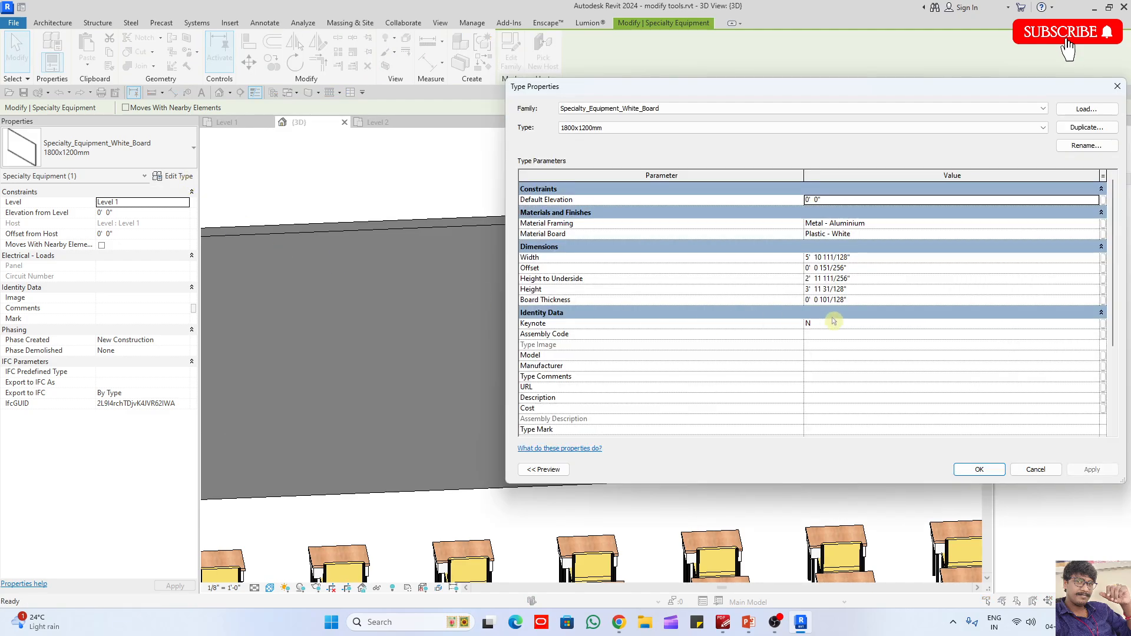
left_click(860, 268)
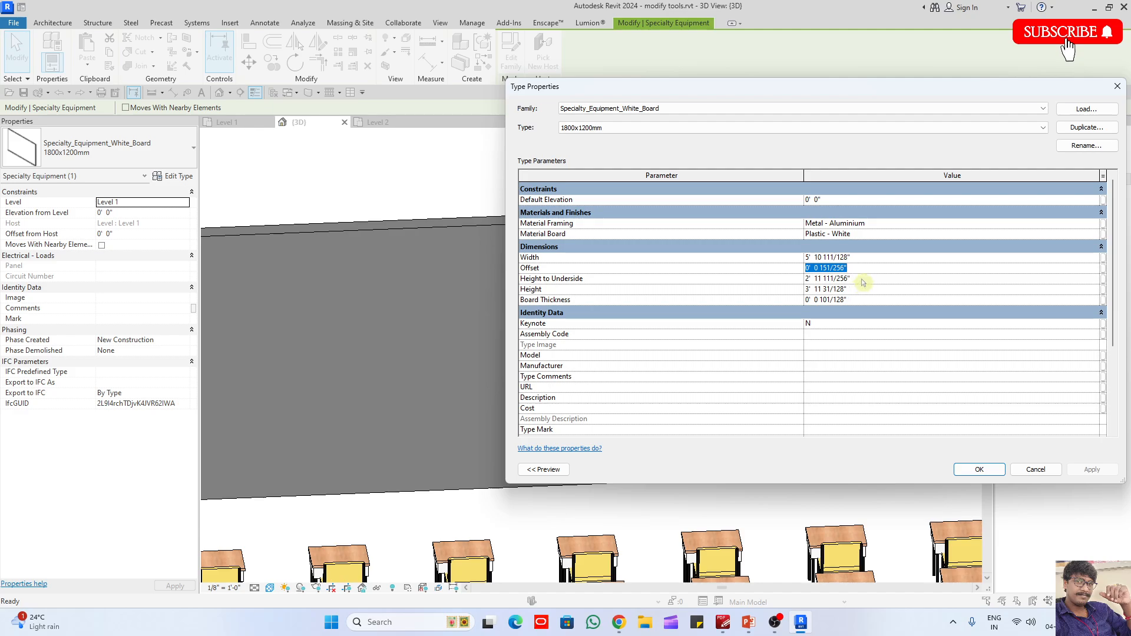
left_click(862, 279)
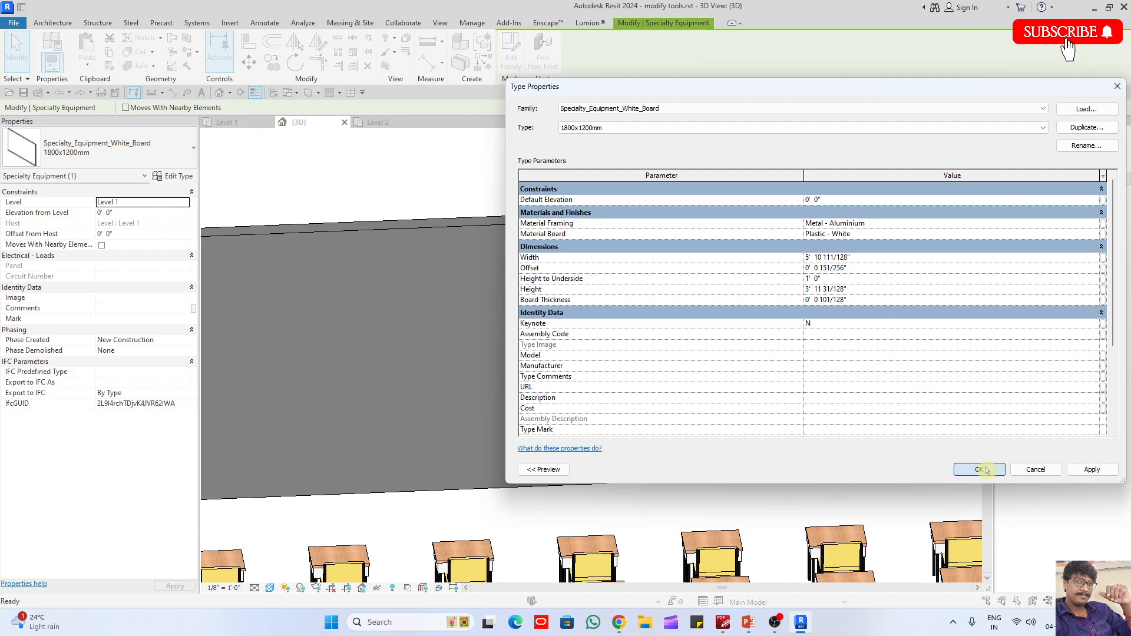
left_click(979, 469)
- Set the white board type's Height to Underside to 3' and deselect the board
left_click(172, 176)
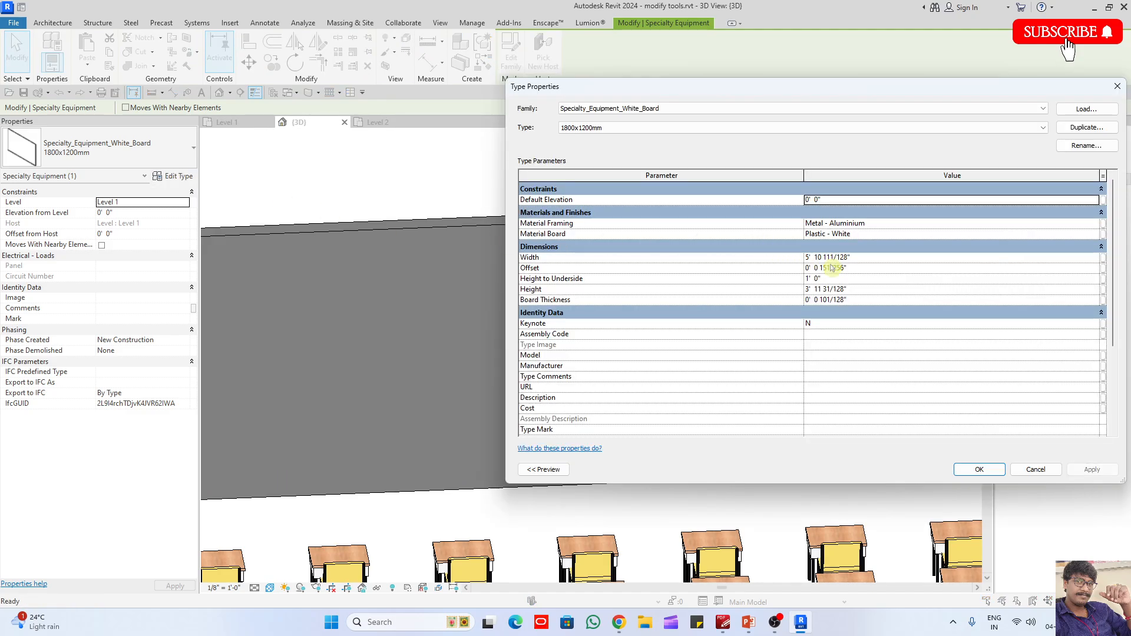
left_click(857, 278)
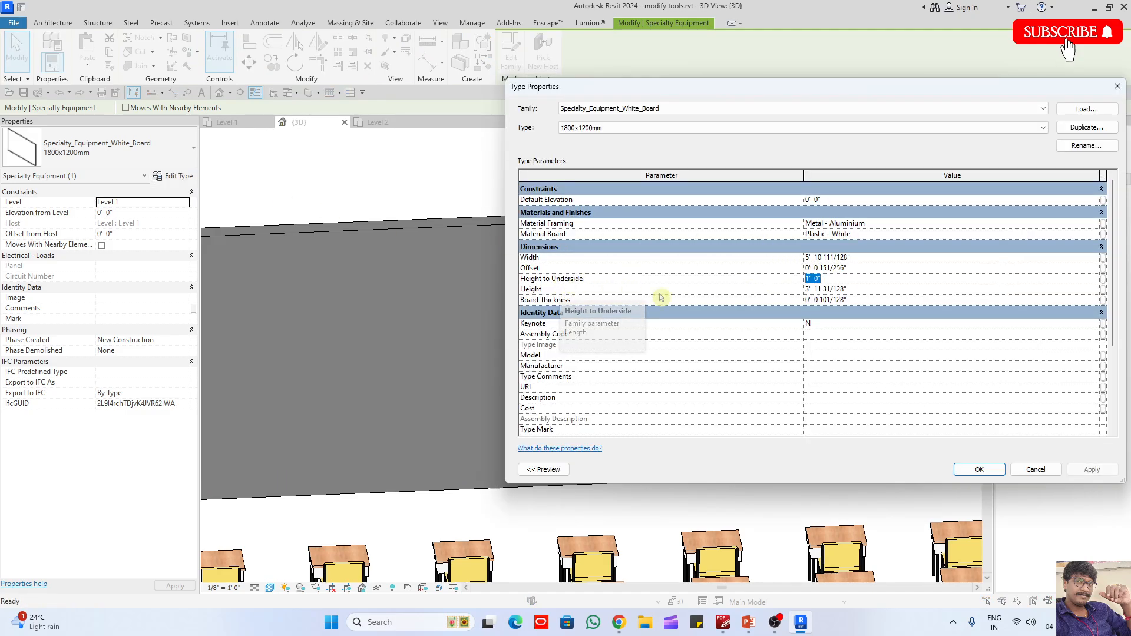
left_click(978, 470)
left_click(834, 487)
- Place two Fixed 36" x 48" windows in the classroom's west wall, between its two doors
scroll(745, 361, "down", 6)
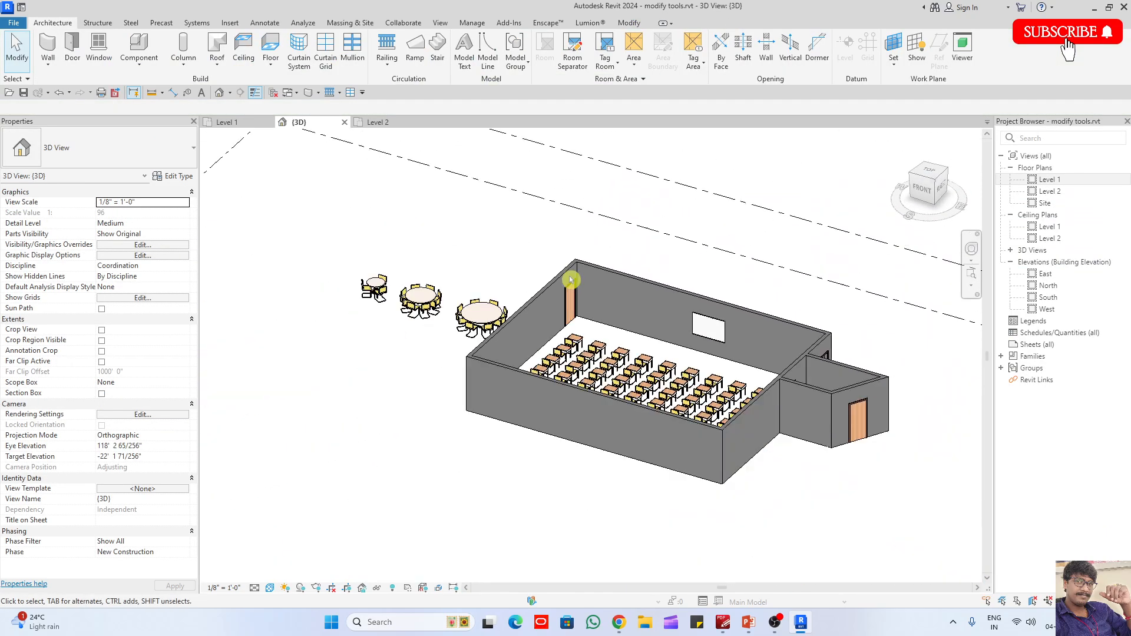
middle_click_drag(684, 295, 692, 350, "shift")
scroll(696, 327, "up", 3)
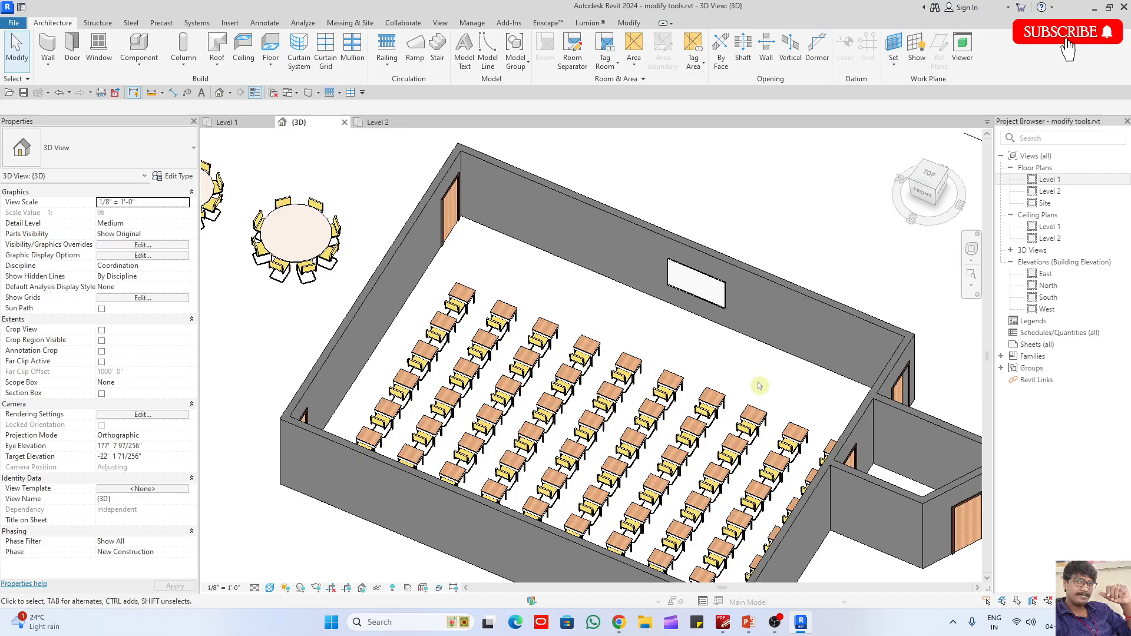
scroll(759, 386, "down", 3)
middle_click_drag(760, 386, 619, 260, "shift")
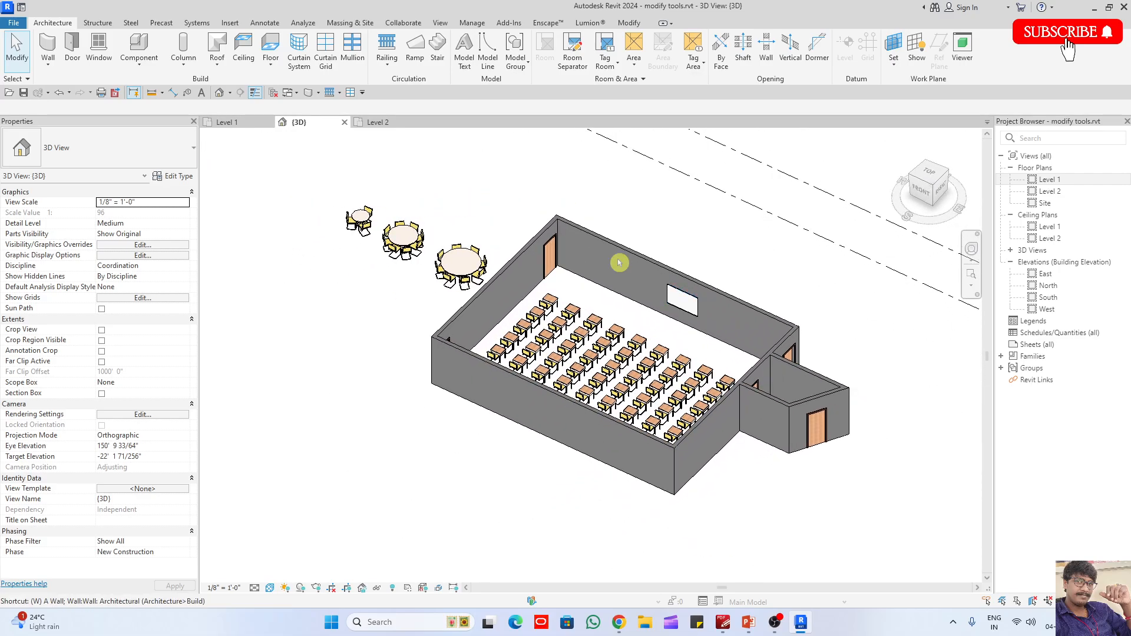
key("w")
key("n")
left_click(480, 318)
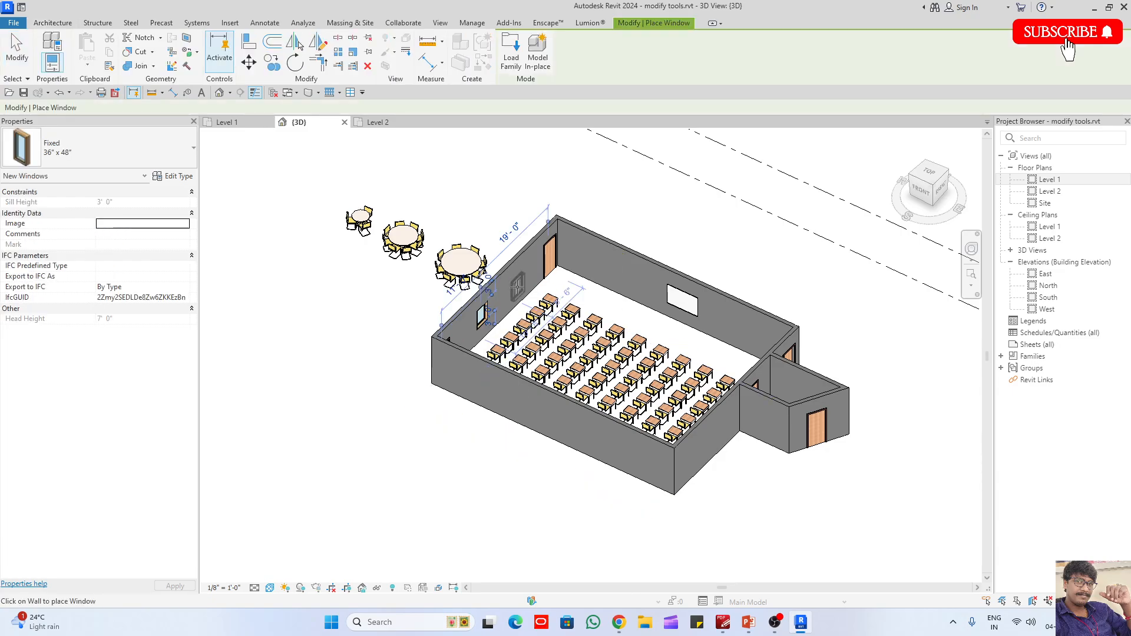
left_click(523, 282)
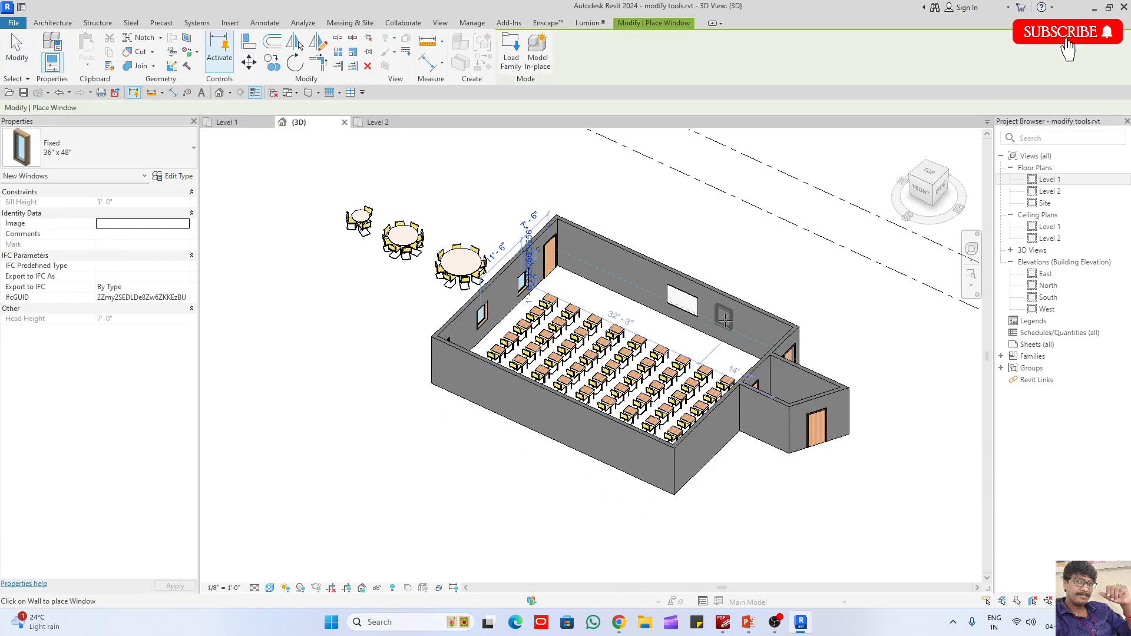
- Place two Fixed 36" x 48" windows in the classroom's east wall, south of the entrance room
left_click(723, 429)
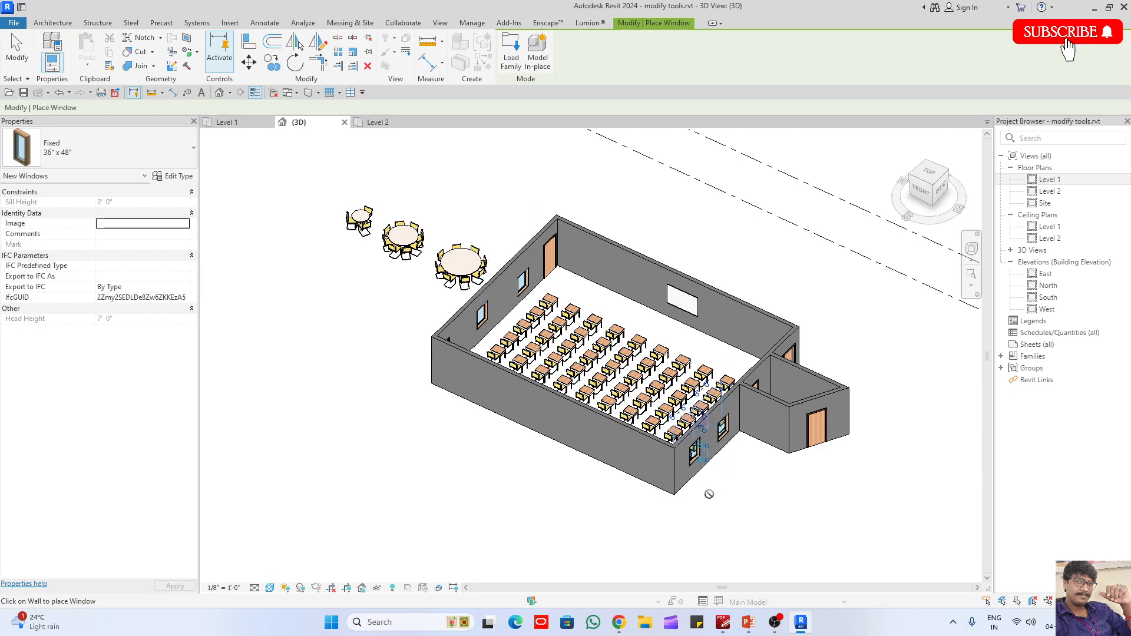
key("Escape")
key("Escape")
middle_click_drag(583, 434, 810, 482, "shift")
scroll(641, 262, "up", 3)
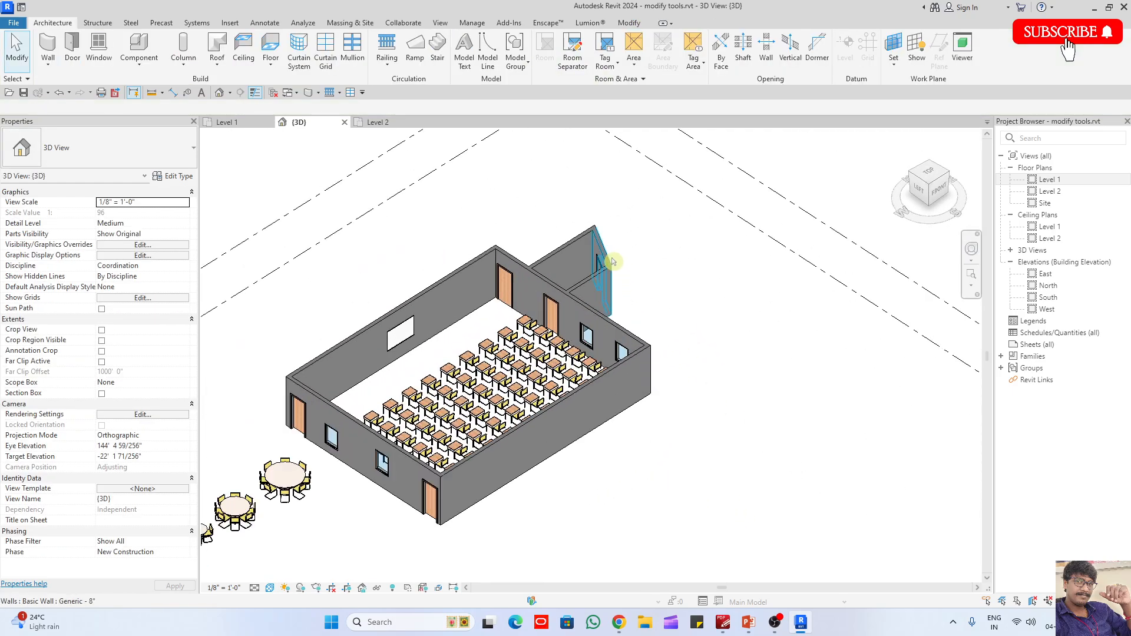
- Delete the small entrance room's walls outside the classroom's east wall, along with the door that led into it
left_click(585, 233)
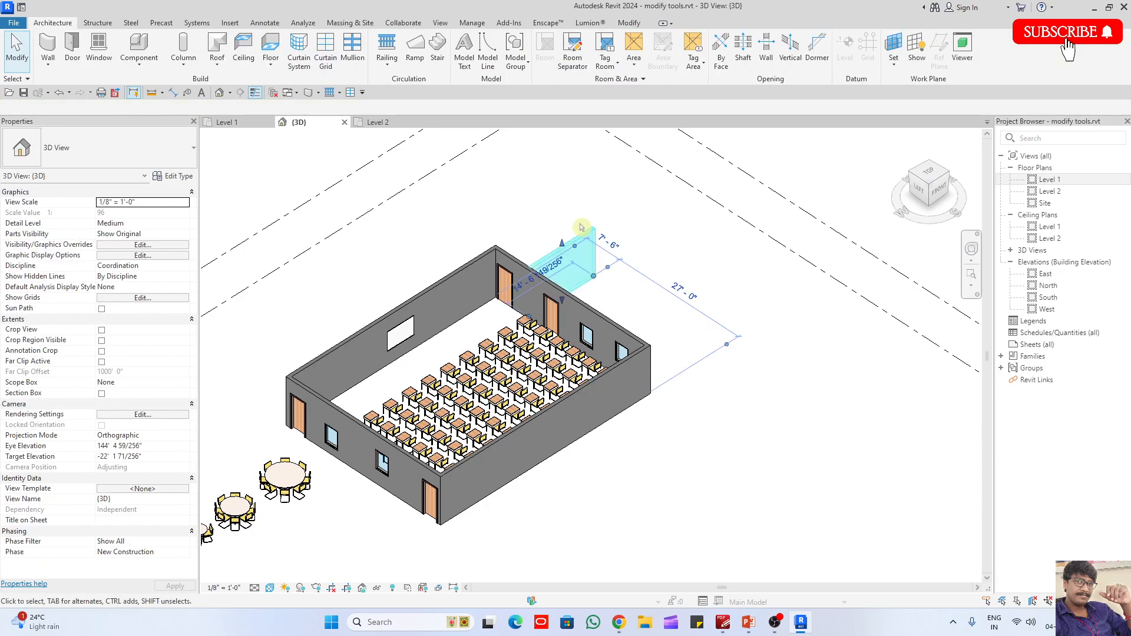
key("Delete")
left_click(552, 315)
key("Delete")
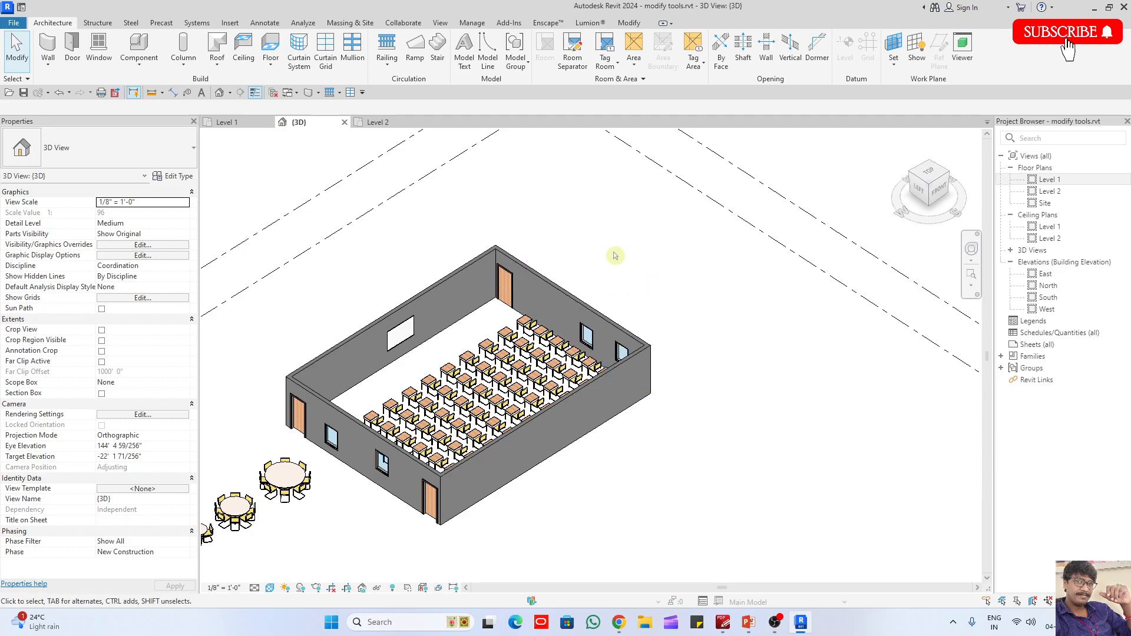
- Place two more Fixed 36" x 48" windows toward the north end of the classroom's east wall and delete the door there
key("w")
key("n")
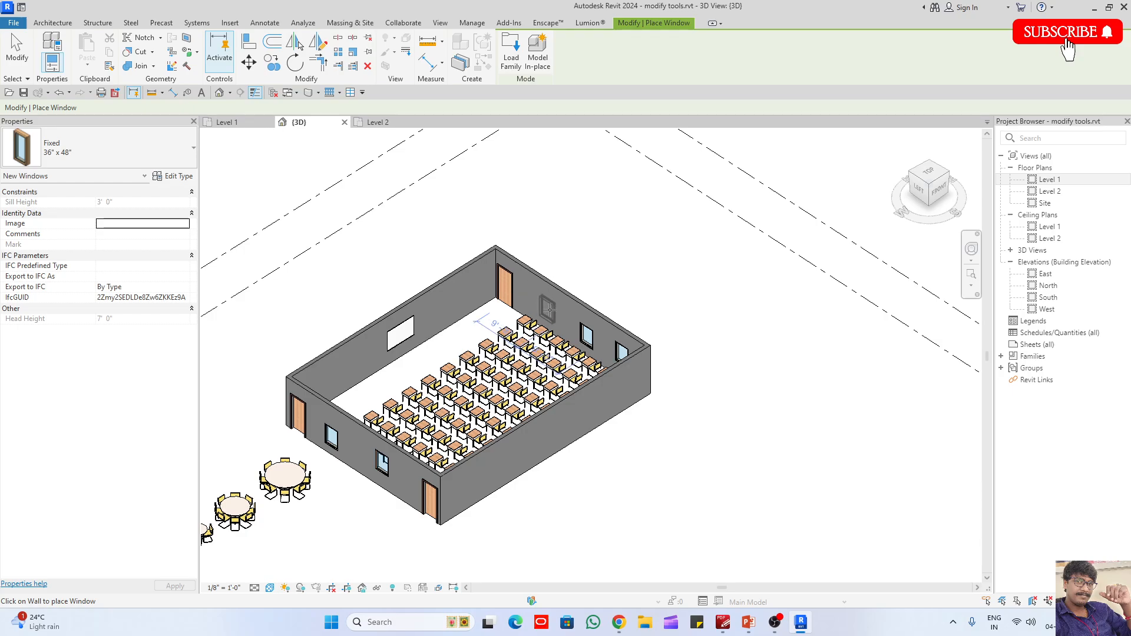
left_click(519, 287)
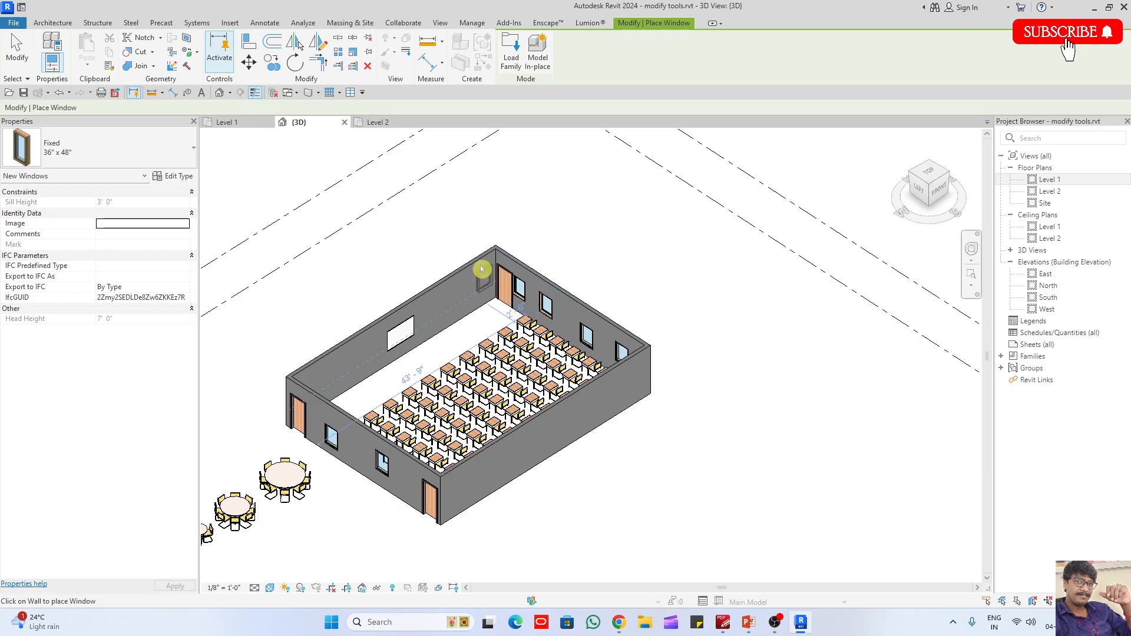
key("Escape")
key("Escape")
left_click(505, 284)
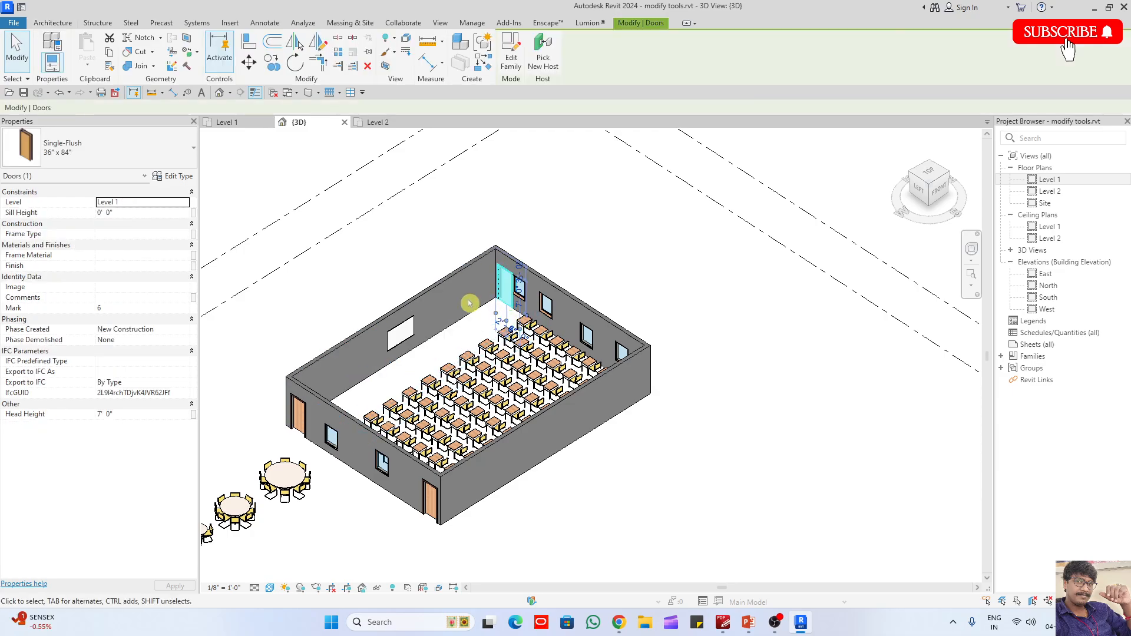
key("Delete")
- Inspect the classroom's east wall windows and overall furniture layout from inside and outside in 3D
scroll(488, 270, "up", 2)
scroll(430, 228, "down", 2)
middle_click_drag(545, 313, 651, 321, "shift")
scroll(419, 255, "up", 3)
left_click_drag(472, 203, 679, 384)
scroll(362, 272, "up", 3)
scroll(398, 319, "up", 1)
left_click(468, 341)
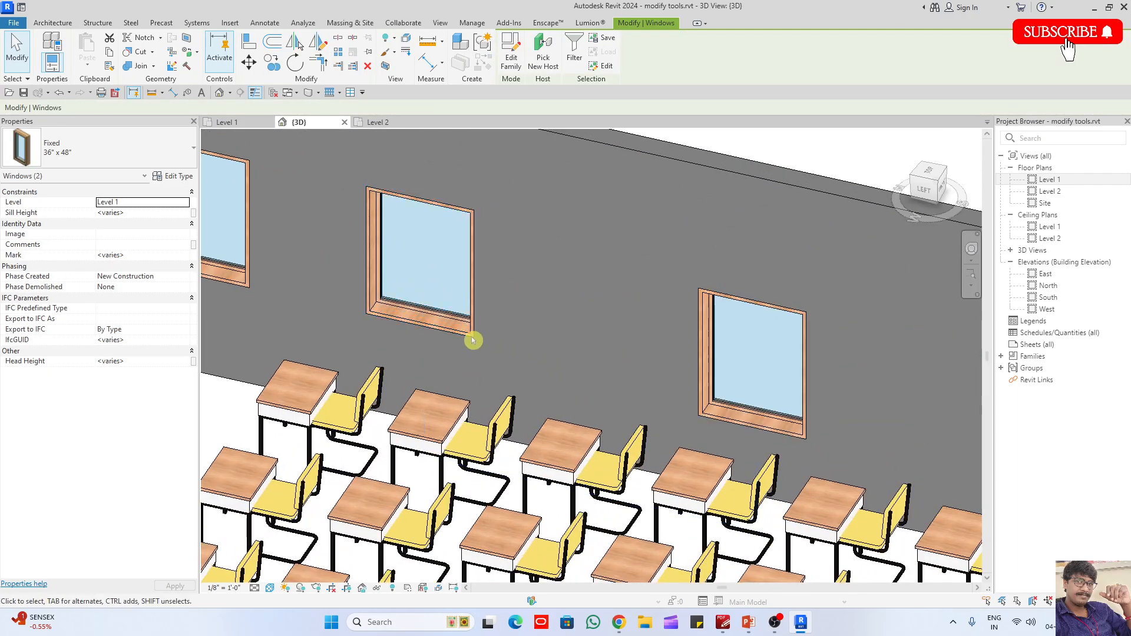
scroll(422, 326, "down", 2)
scroll(745, 405, "up", 2)
scroll(743, 361, "down", 2)
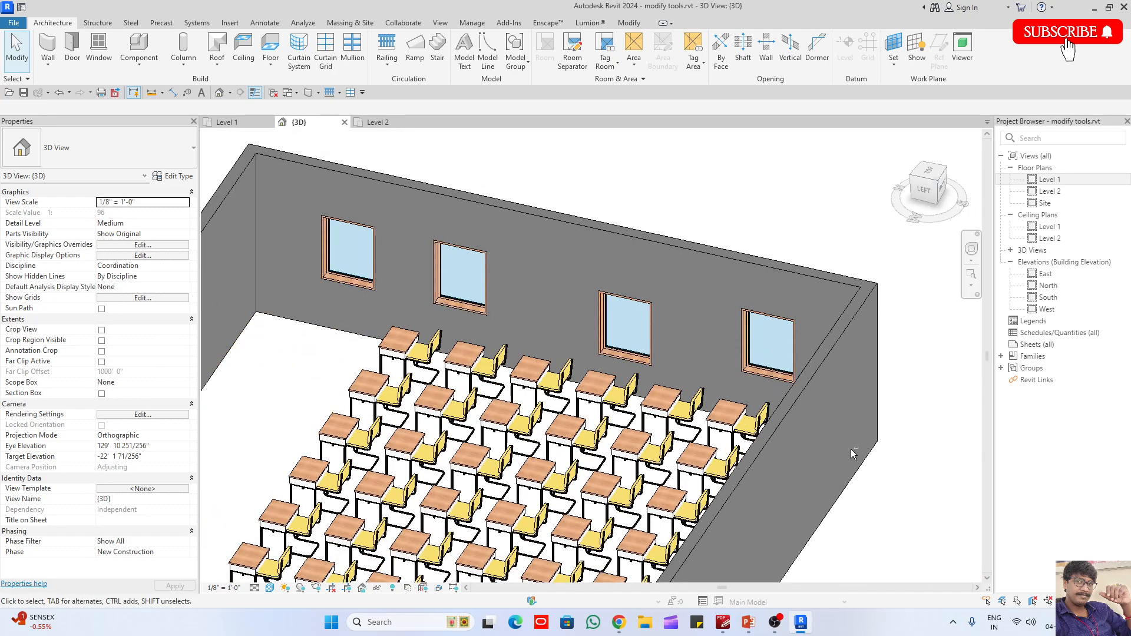
middle_click_drag(853, 454, 647, 412, "shift")
scroll(492, 301, "down", 3)
middle_click_drag(482, 302, 675, 495, "shift")
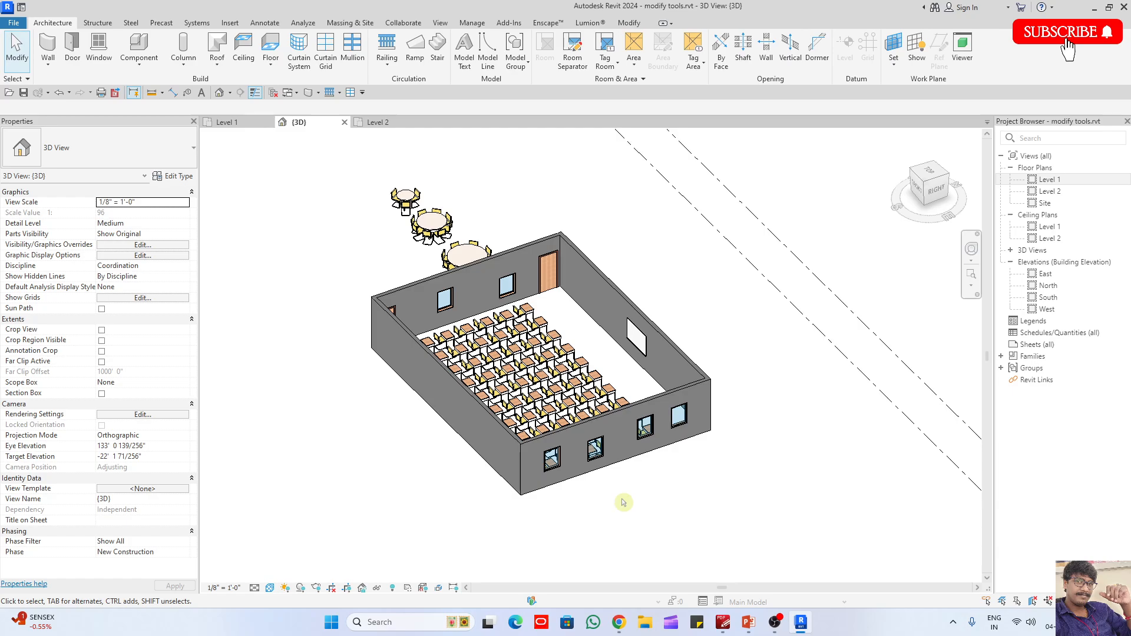
scroll(648, 498, "down", 1)
middle_click_drag(650, 498, 631, 384)
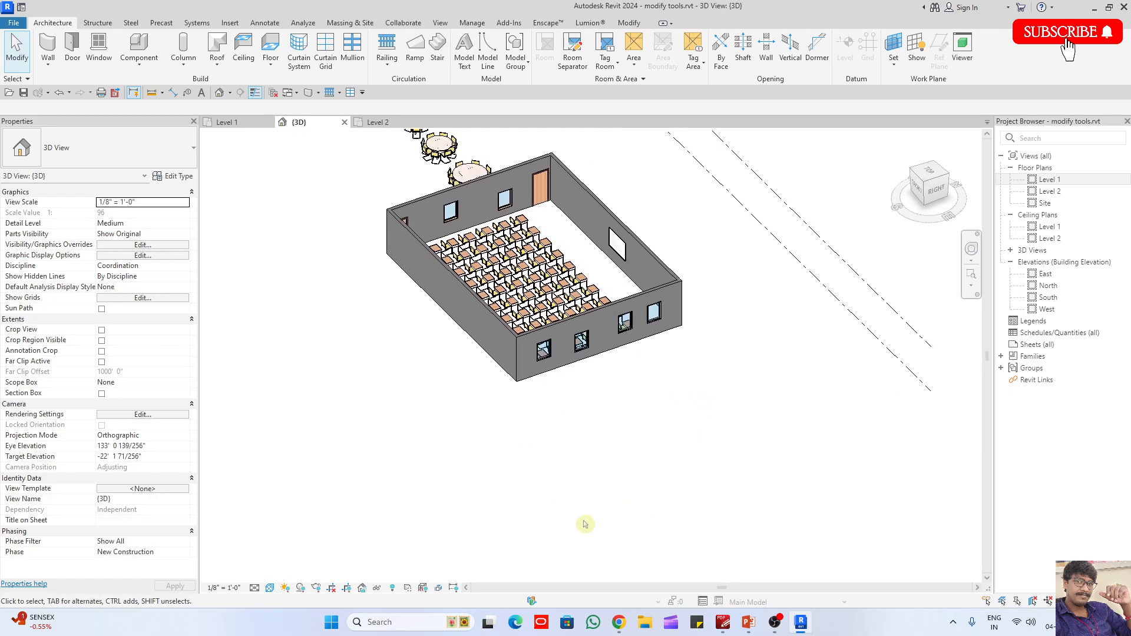
middle_click_drag(669, 446, 533, 361, "shift")
middle_click_drag(515, 399, 552, 408, "shift")
middle_click_drag(607, 384, 519, 422, "shift")
scroll(608, 271, "up", 6)
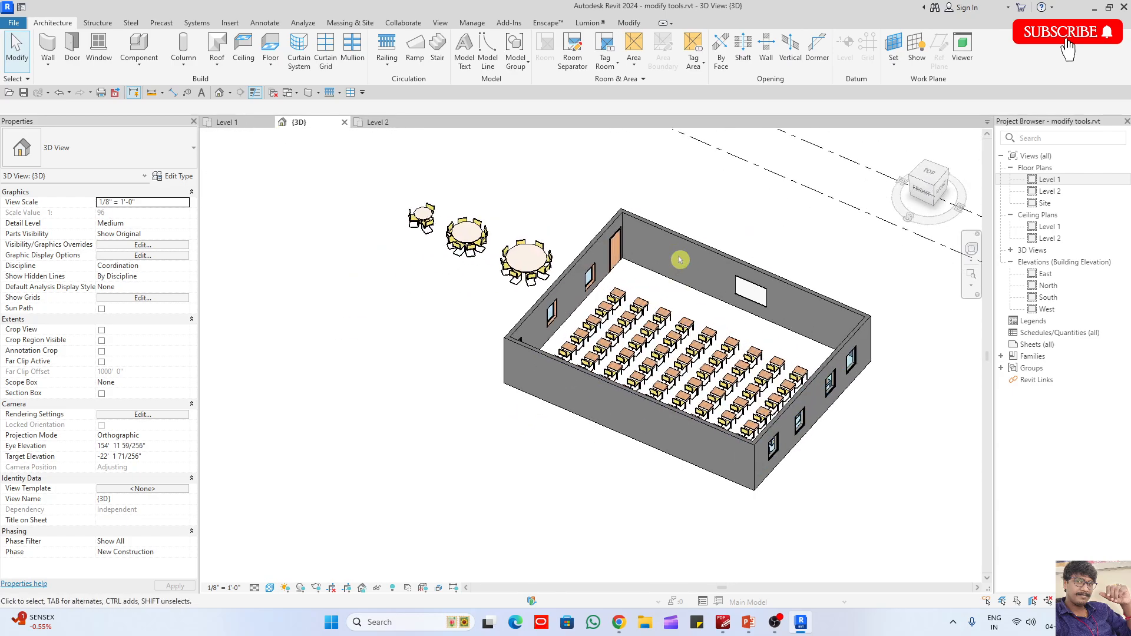
- In the Level 1 floor plan, copy the largest round table with its south chair to the empty area below it
double_click(1050, 180)
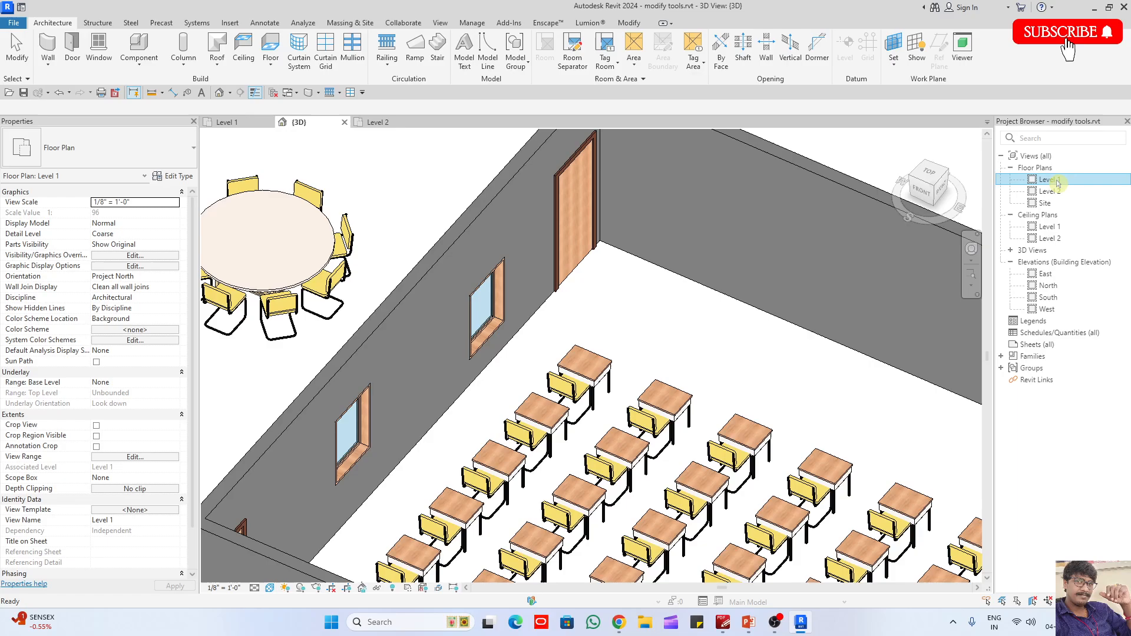
scroll(884, 260, "down", 4)
scroll(688, 323, "up", 2)
scroll(705, 297, "up", 4)
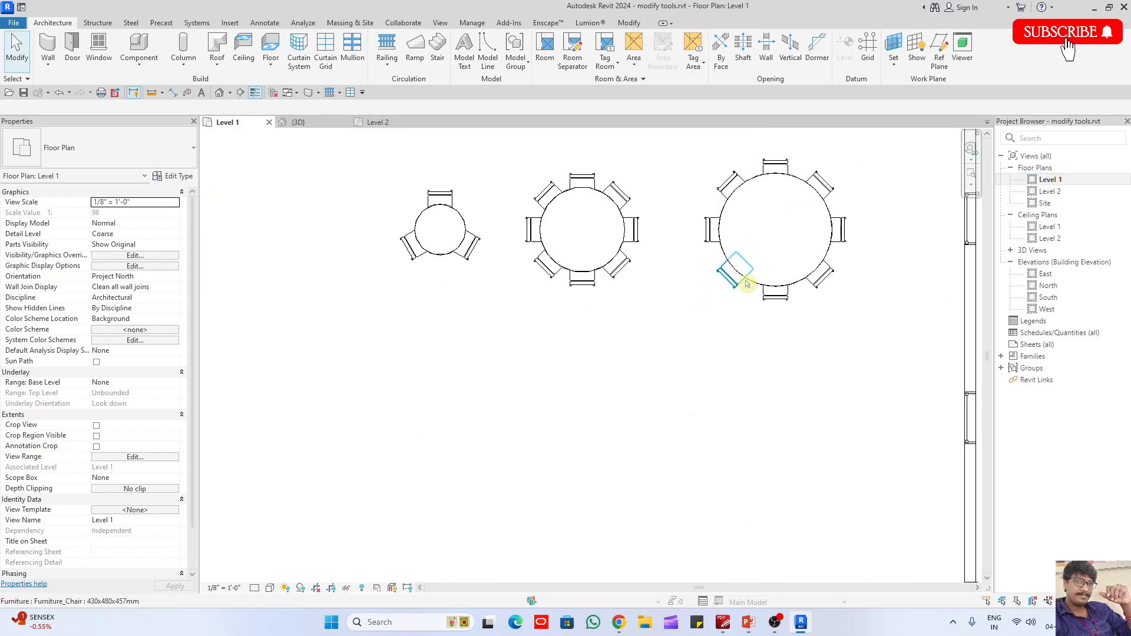
left_click(753, 283)
left_click(767, 301, "ctrl")
scroll(739, 287, "down", 2)
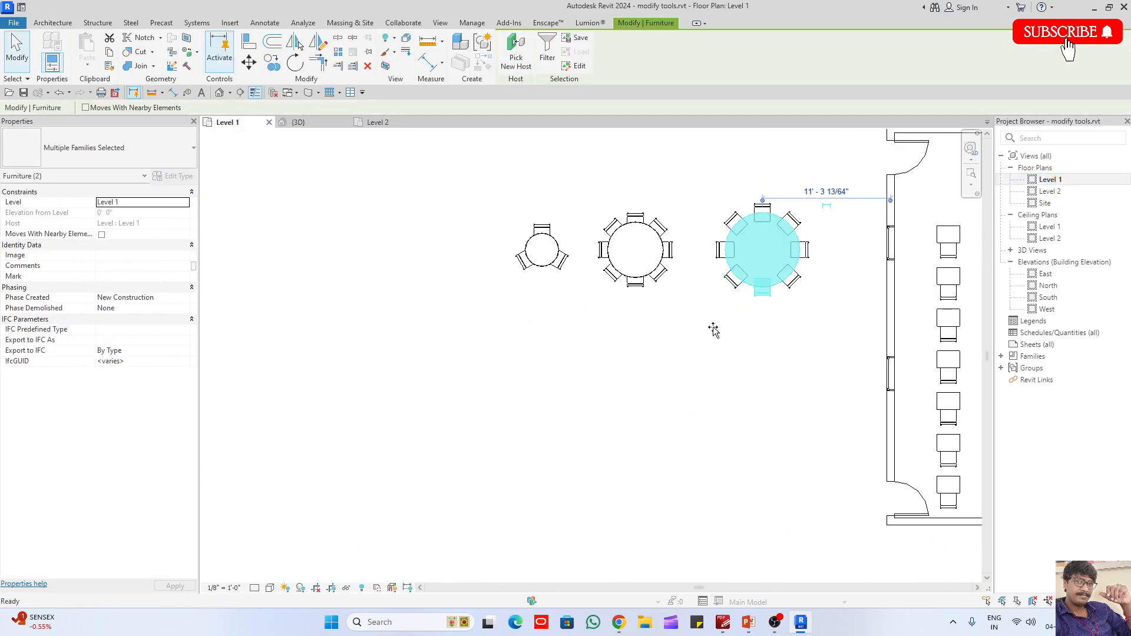
left_click(724, 295)
left_click(724, 444)
left_click(813, 449)
scroll(810, 427, "up", 2)
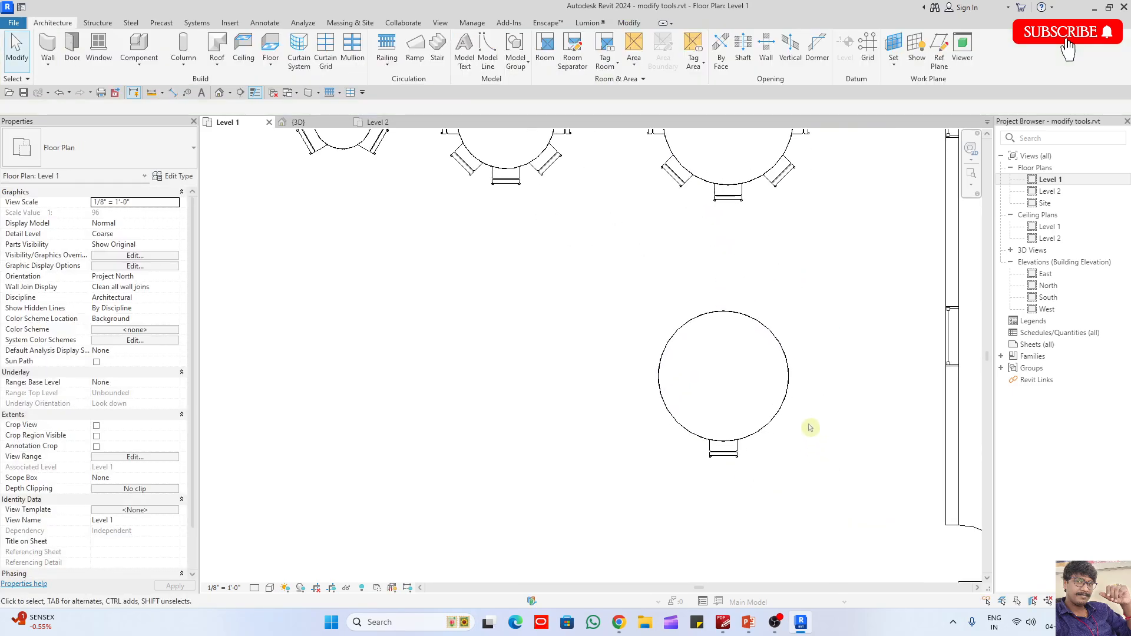
- Copy the new round table and its single chair to the empty area on its west side
left_click(724, 463)
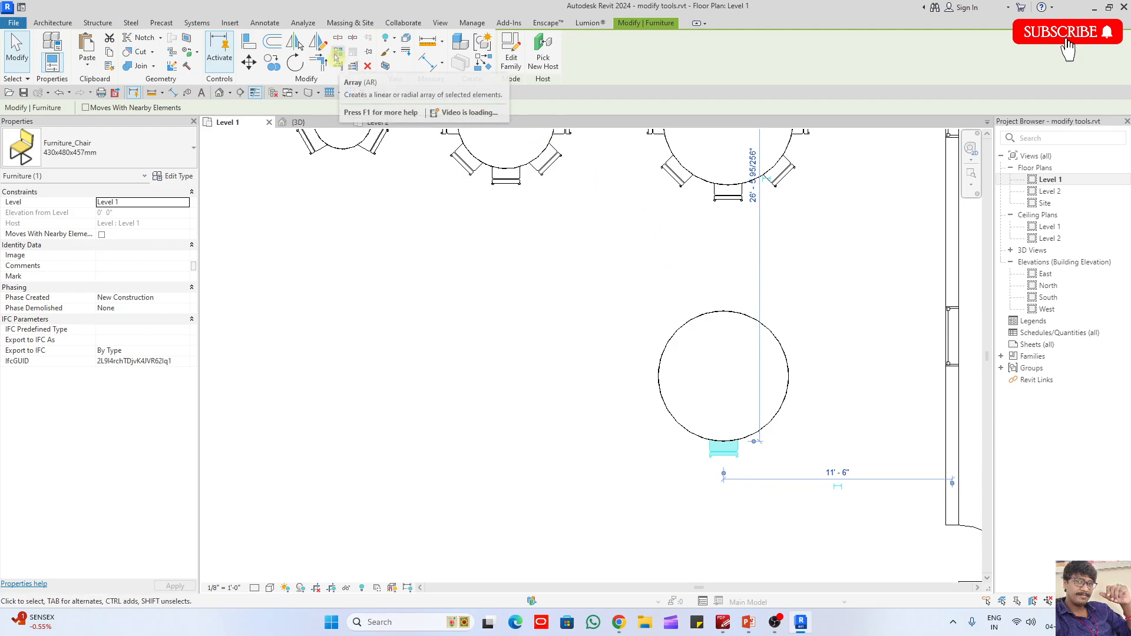
key("Escape")
left_click_drag(798, 476, 613, 295)
key("c")
key("o")
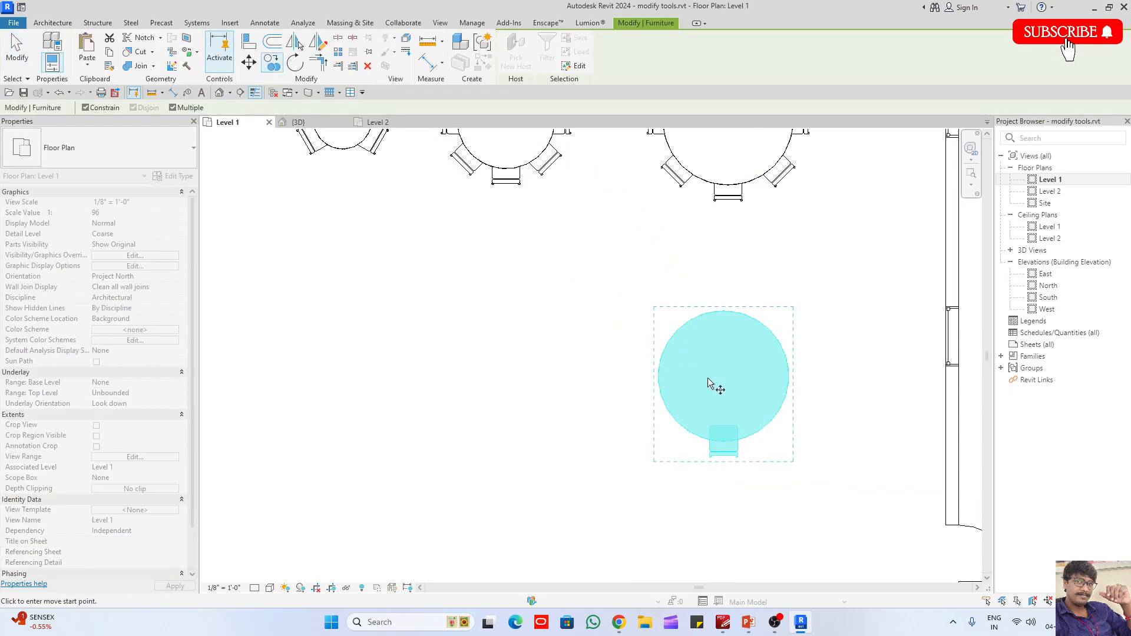
left_click(759, 406)
left_click(548, 406)
key("Escape")
- Create a grouped radial array of 3 chairs around the centre of the eastern copied table, using Move To Last
left_click(723, 454)
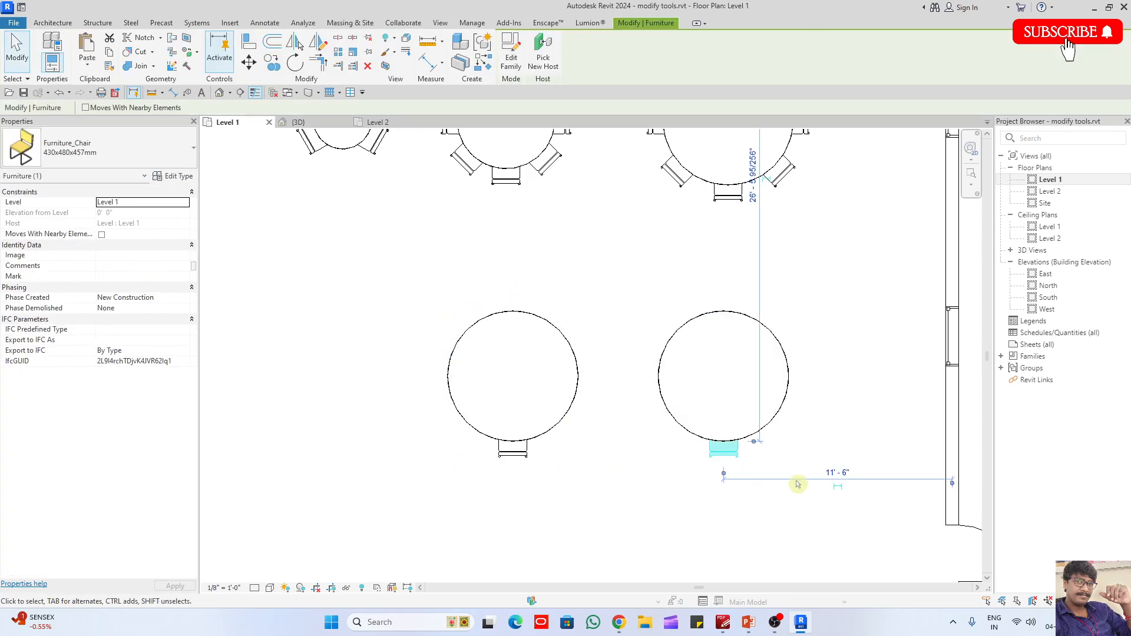
key("a")
key("r")
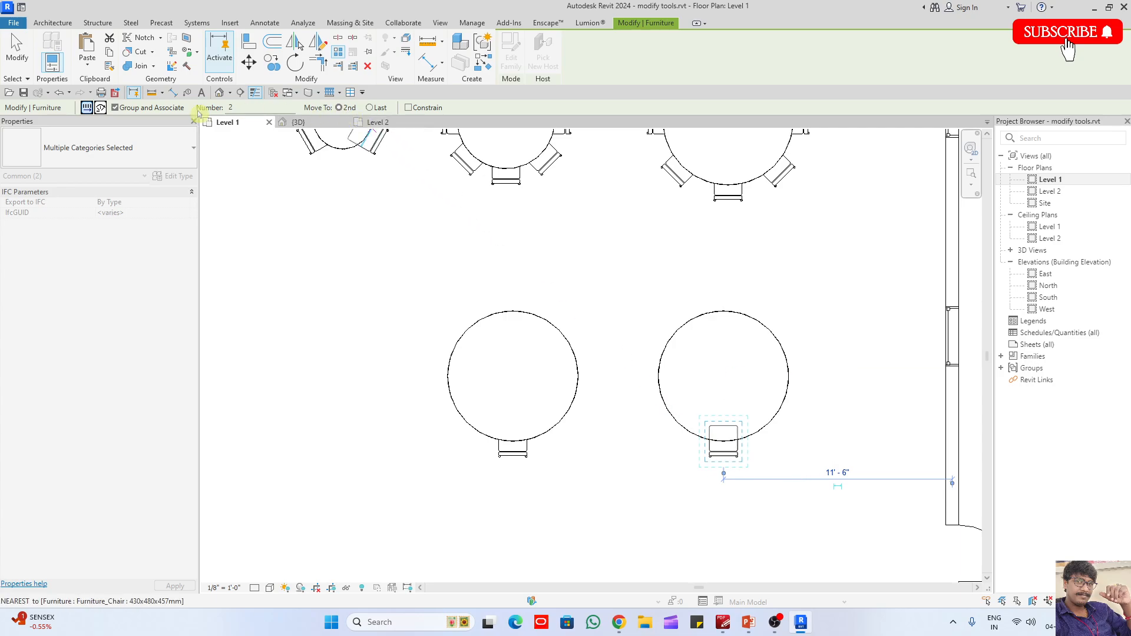
left_click(100, 108)
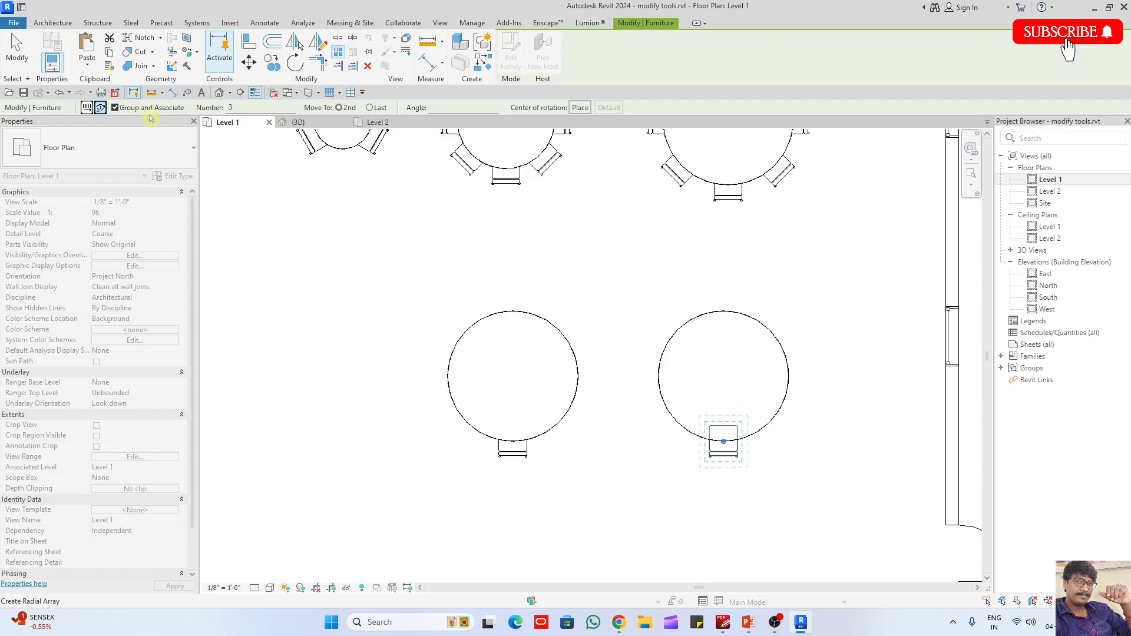
left_click(579, 108)
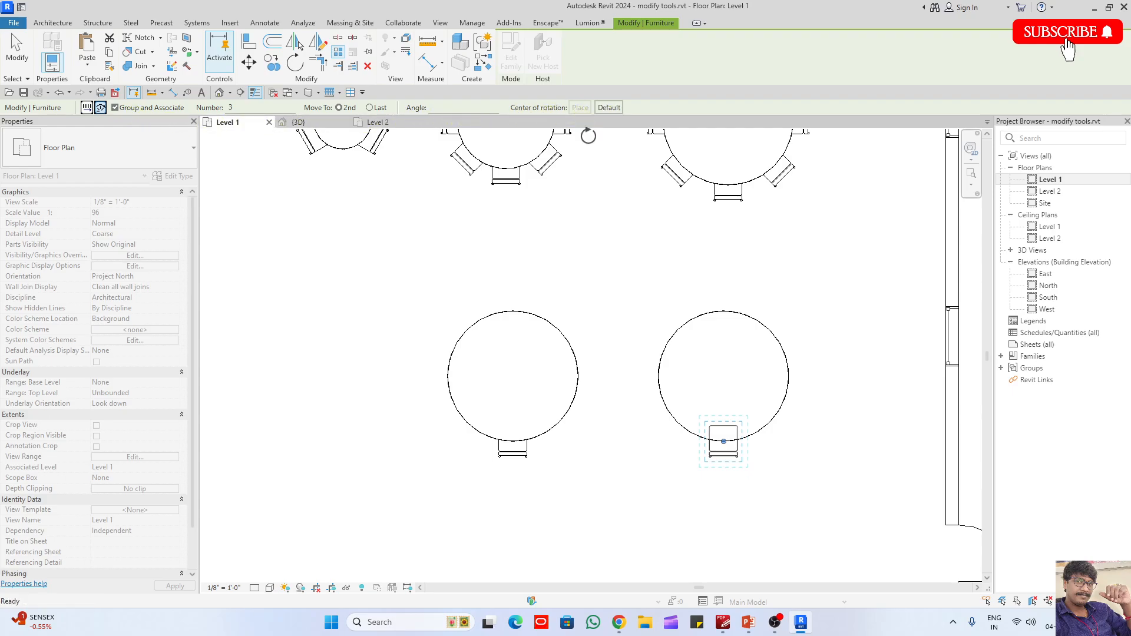
left_click(723, 376)
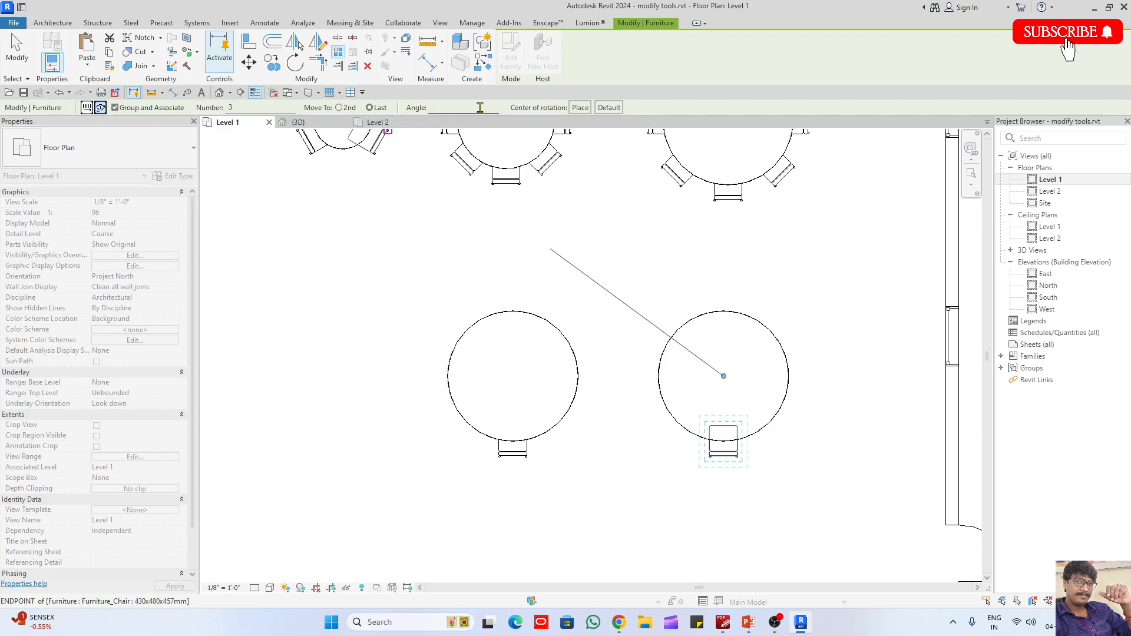
key("Return")
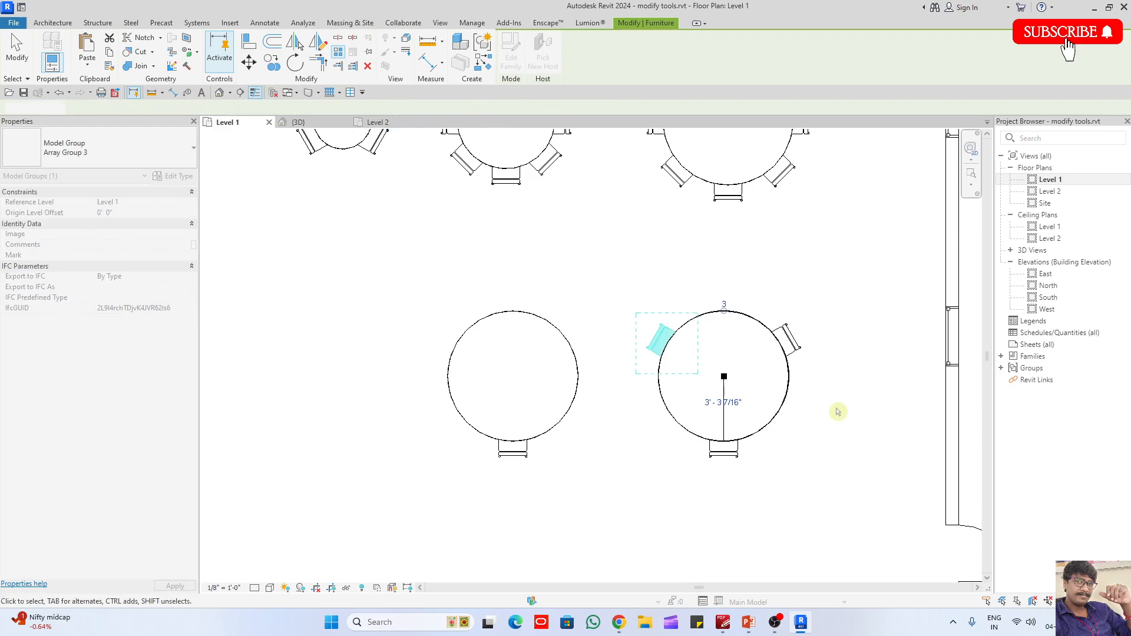
left_click(834, 413)
- Set the chair count of the eastern copied table's radial array to 12
left_click(733, 307)
left_click(726, 305)
type("1")
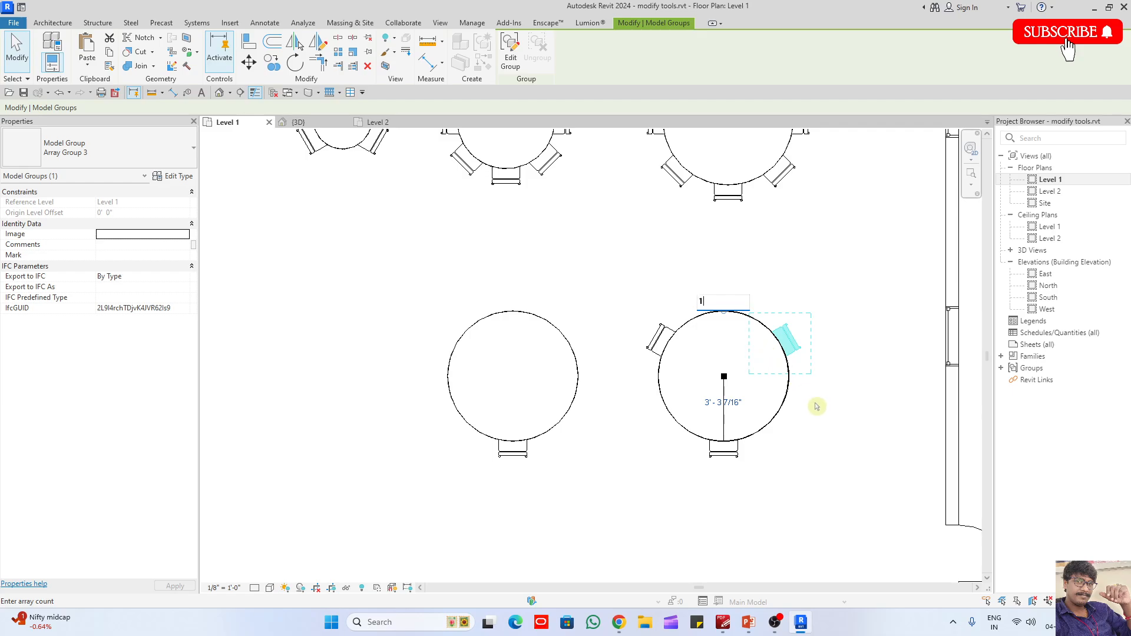
type("2")
key("Return")
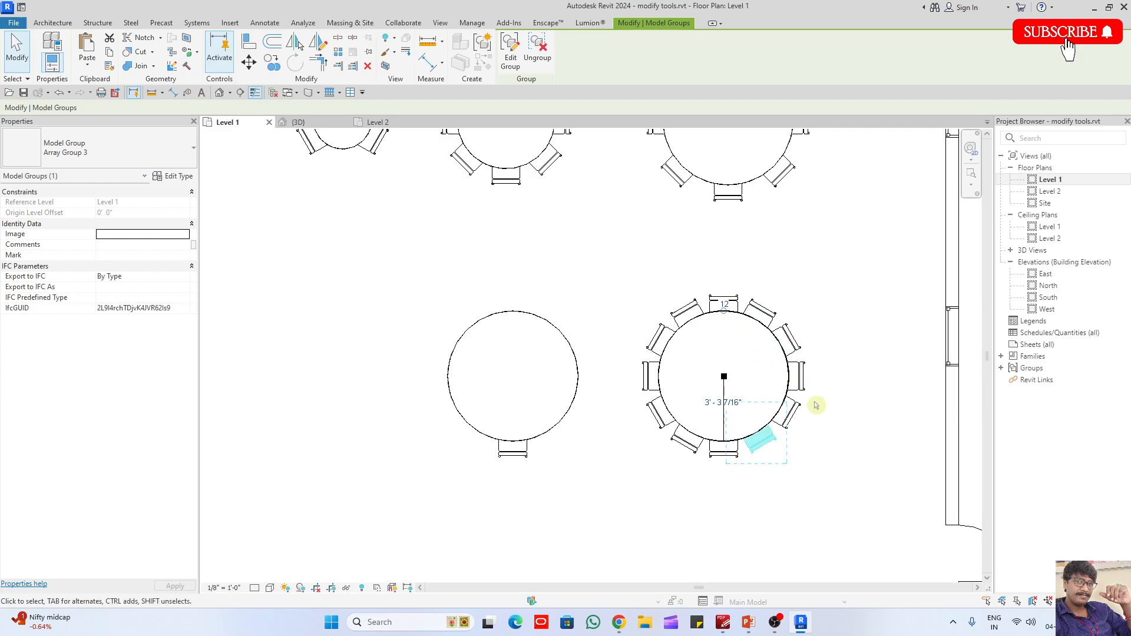
left_click(834, 382)
middle_click_drag(480, 444, 607, 415)
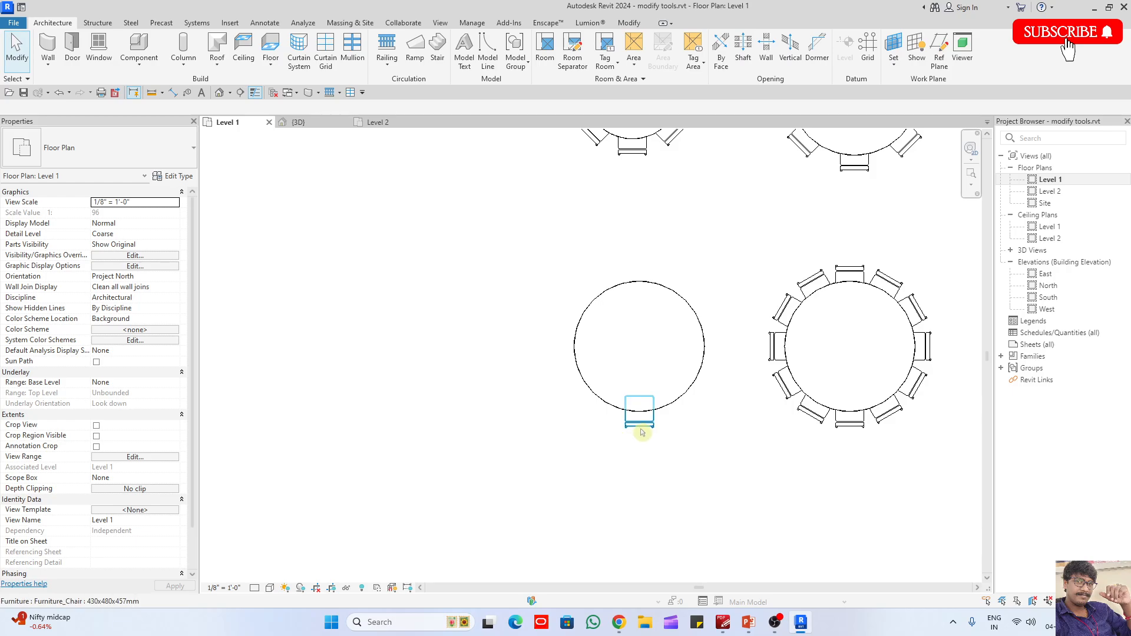
left_click(641, 428)
left_click(305, 65)
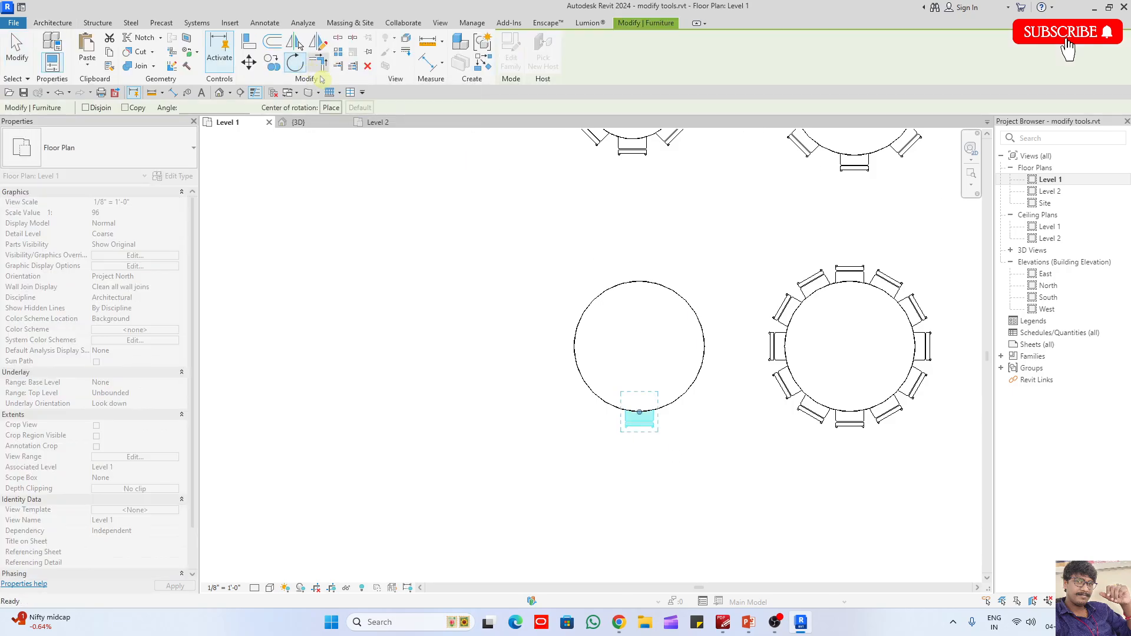
left_click(331, 108)
left_click(640, 347)
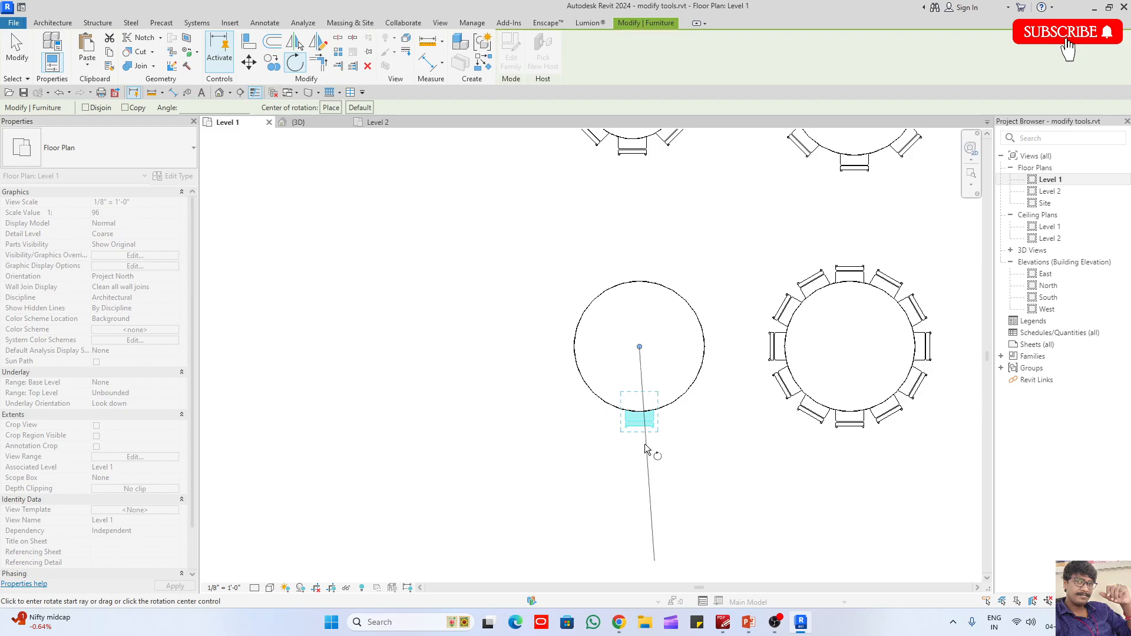
left_click(639, 438)
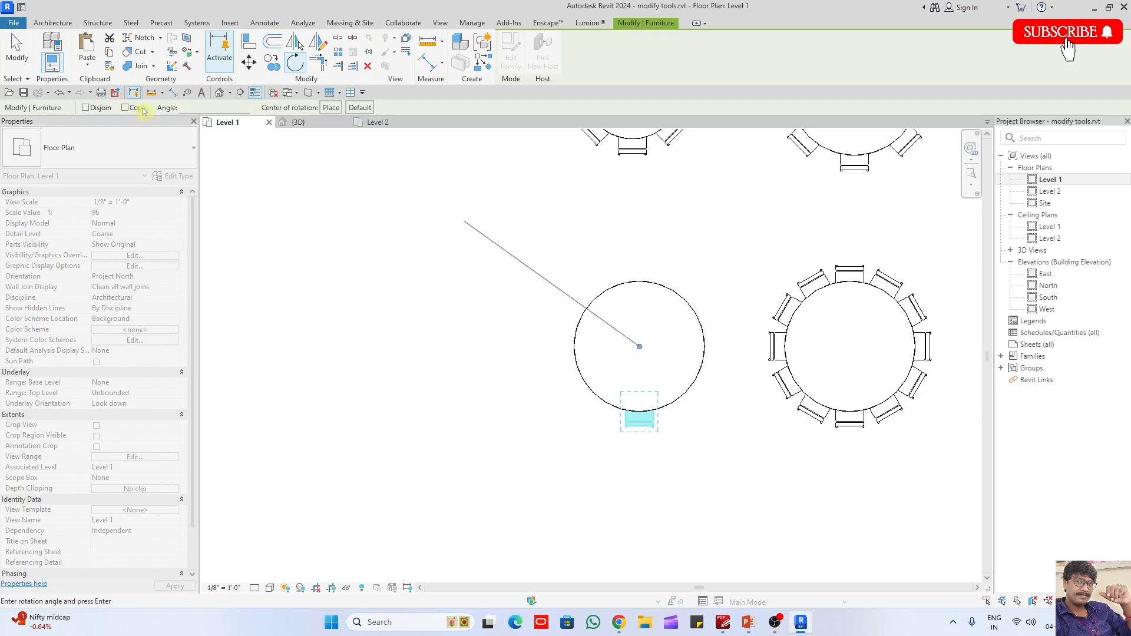
key("Escape")
key("Escape")
- Array the western copied table's chair radially through 180° about the table's centre, with 5 chairs in total
left_click_drag(574, 392, 758, 458)
left_click(340, 55)
left_click(102, 108)
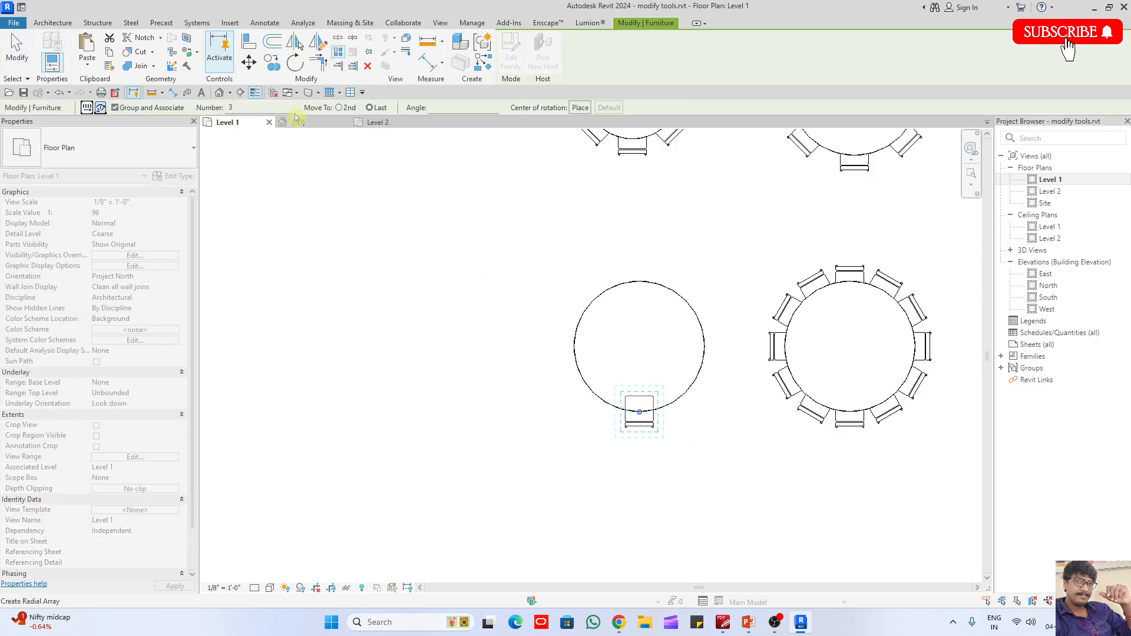
left_click(578, 108)
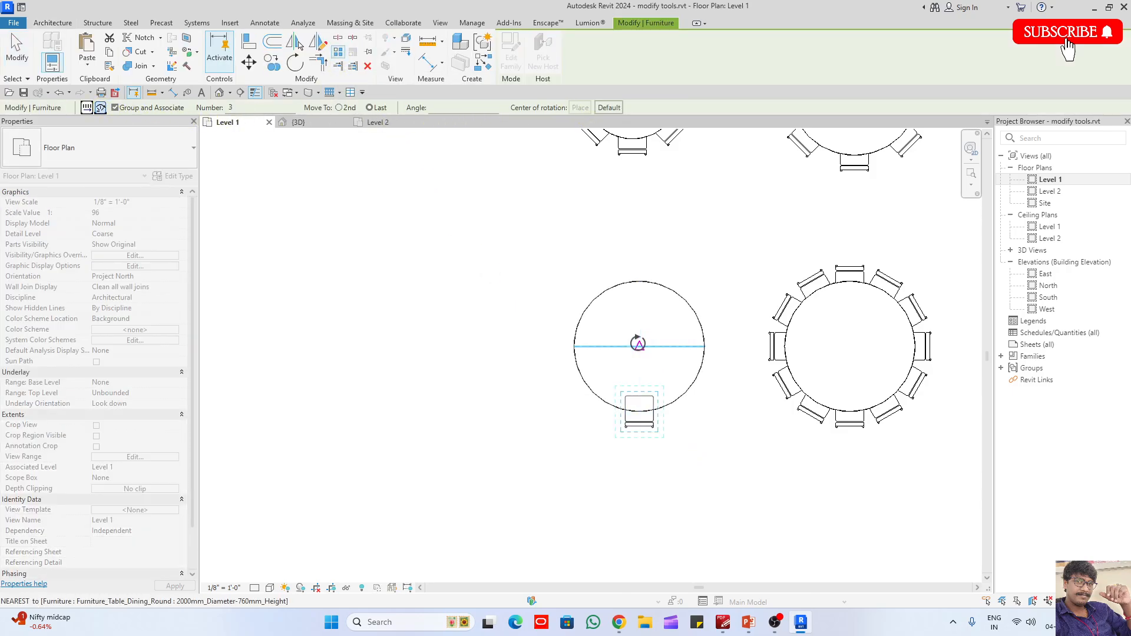
left_click(640, 347)
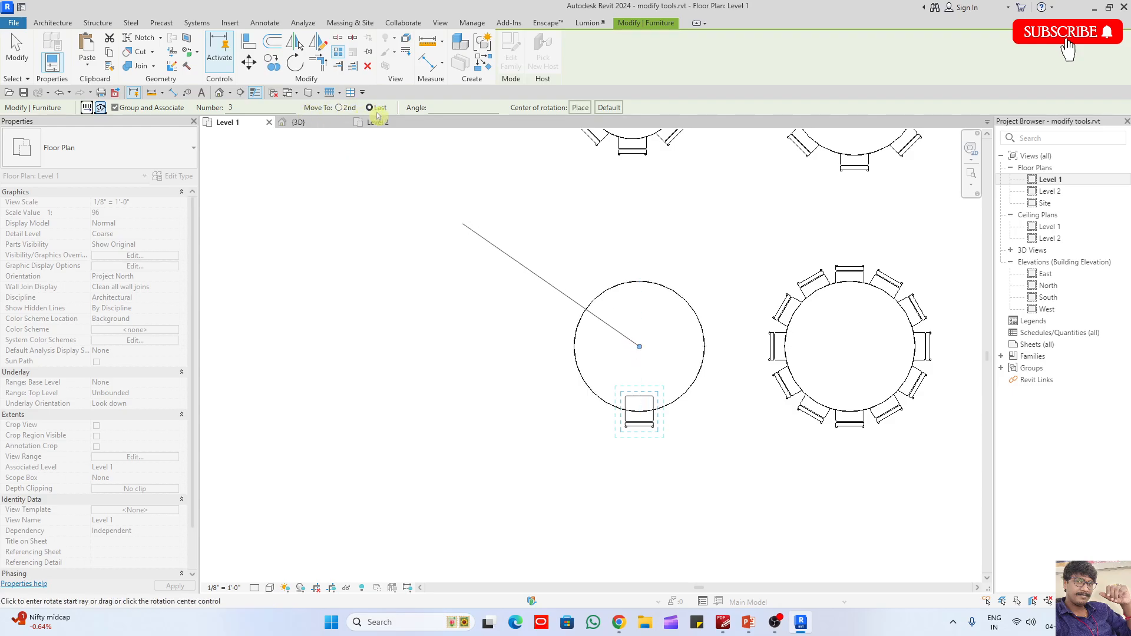
left_click(639, 433)
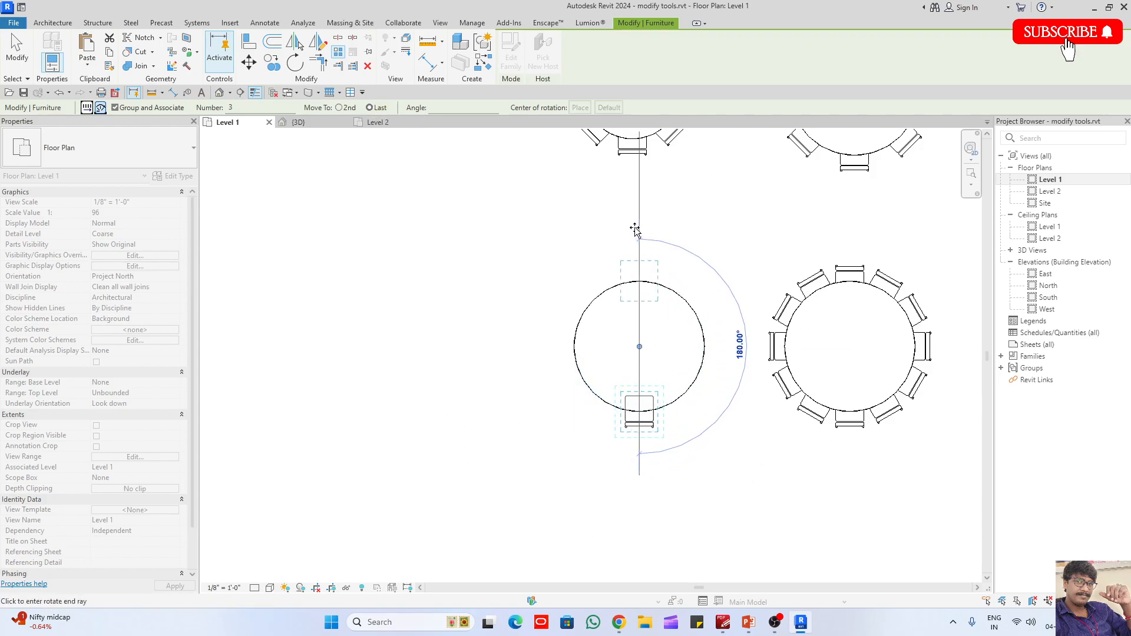
left_click(635, 230)
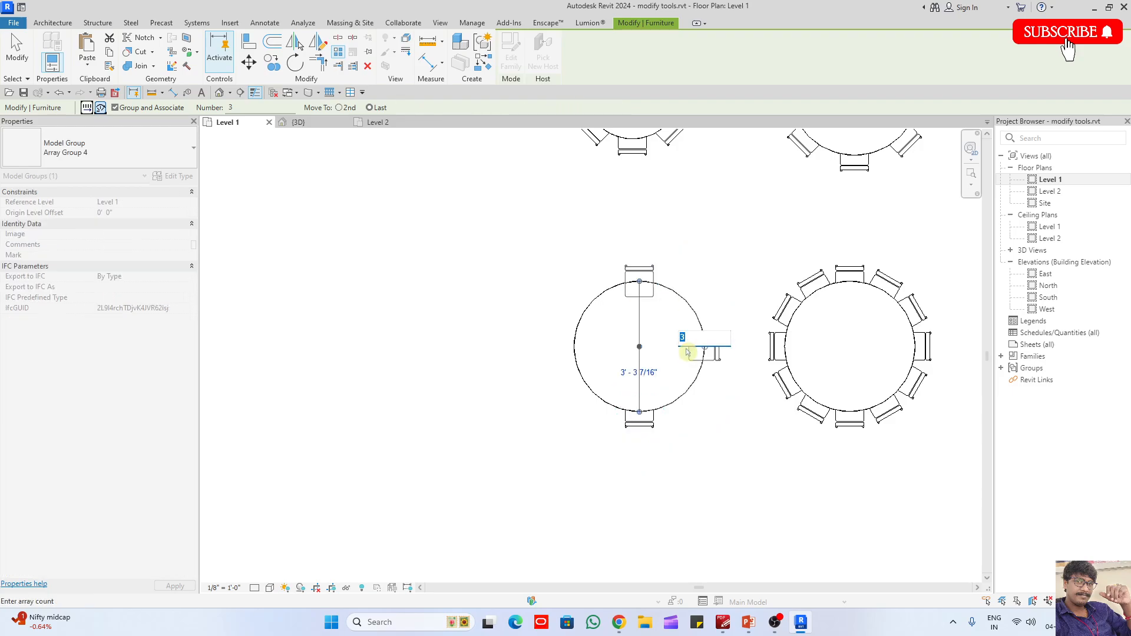
key("Return")
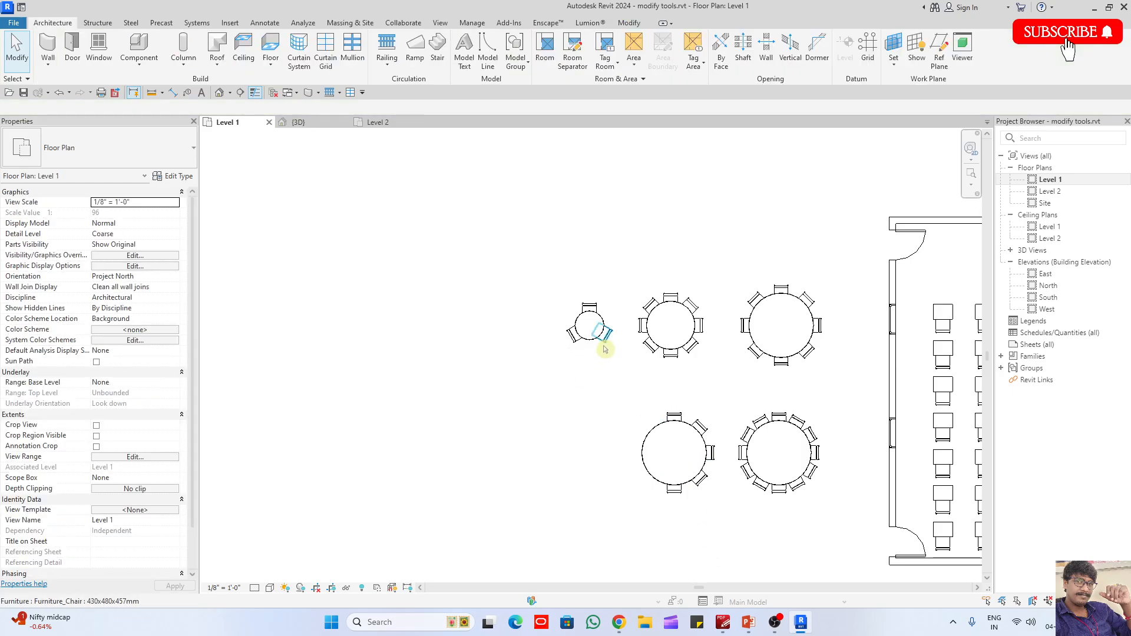
- Place another chair of the same type on the west edge of the western copied table
left_click(607, 342)
key("c")
key("s")
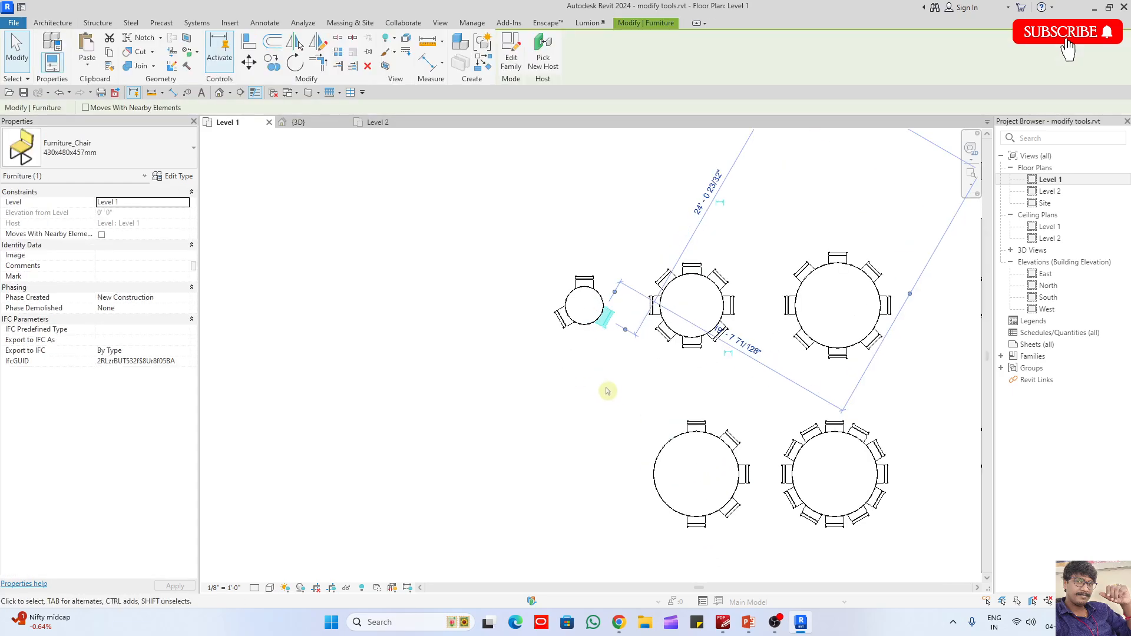
scroll(648, 465, "up", 2)
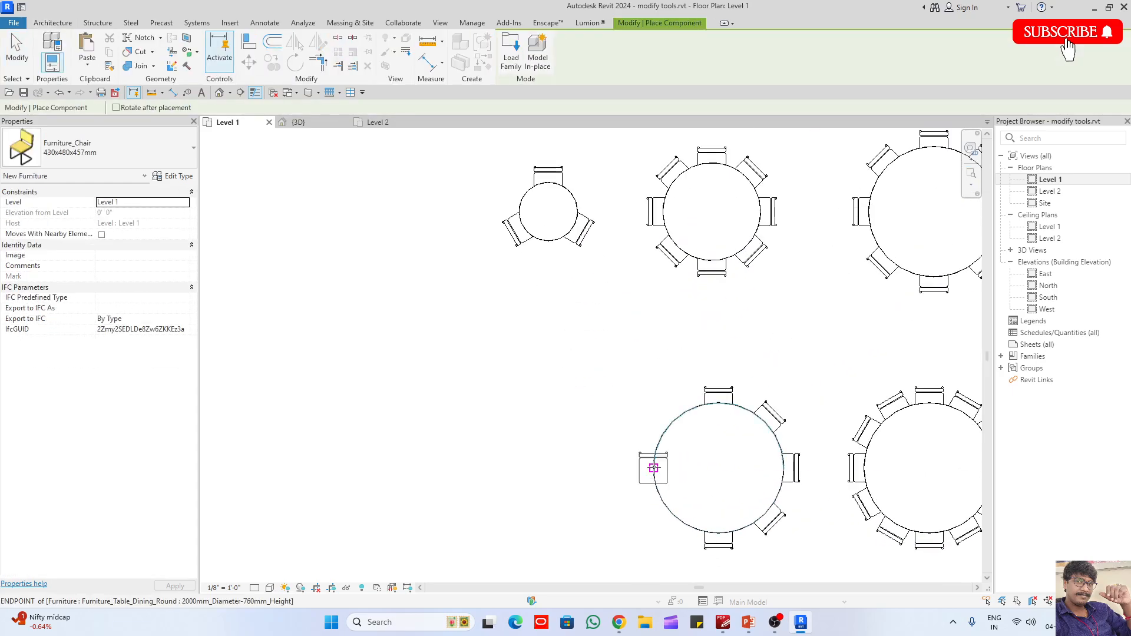
left_click(654, 468)
key("Escape")
key("Escape")
left_click(142, 46)
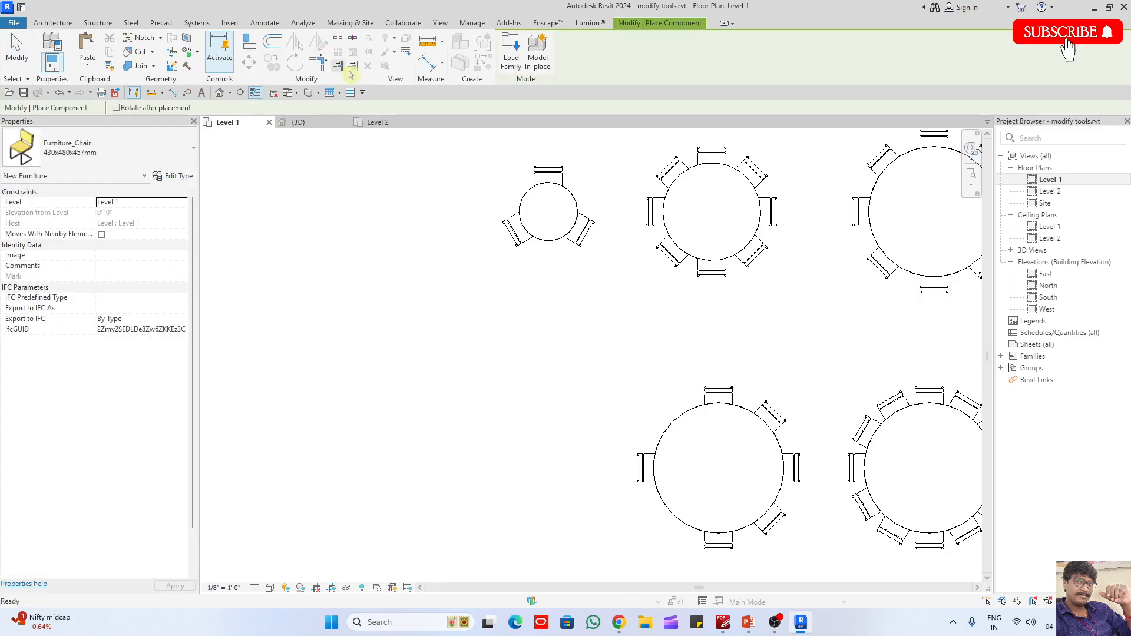
- Start loading a family and browse the UK library to the Seating folder inside Furniture
left_click(510, 52)
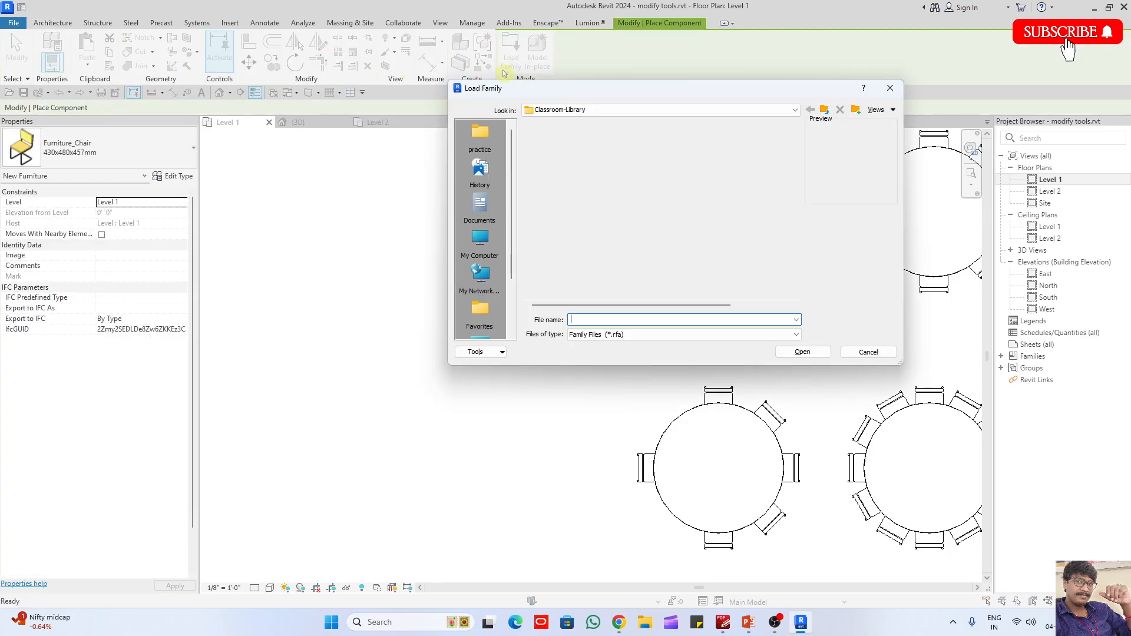
left_click(824, 110)
scroll(566, 265, "down", 5)
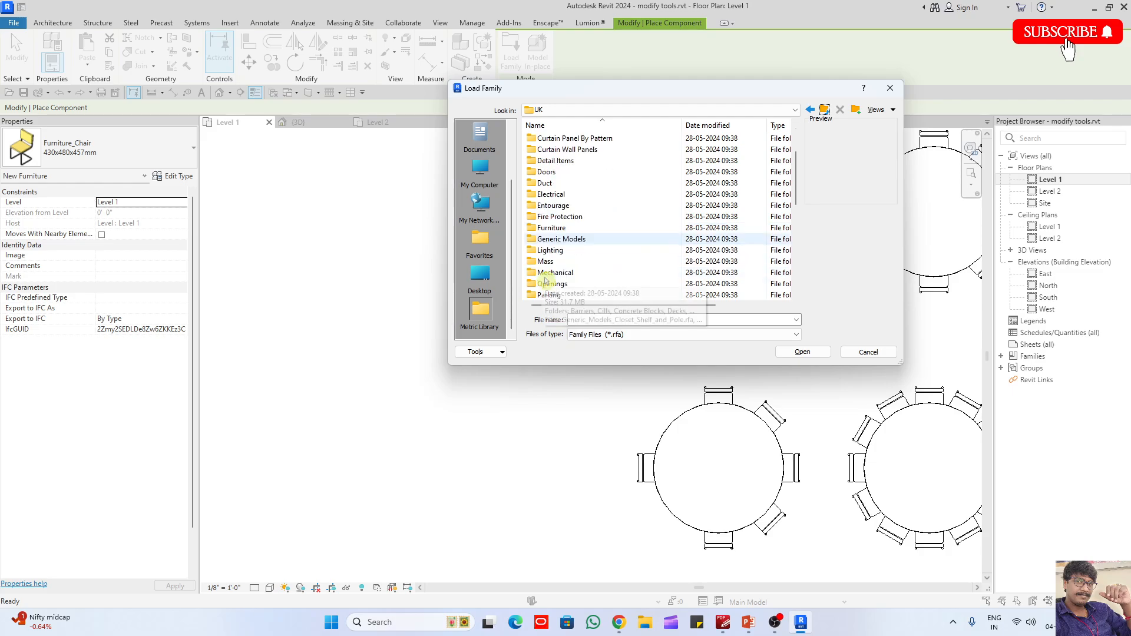
scroll(551, 277, "up", 3)
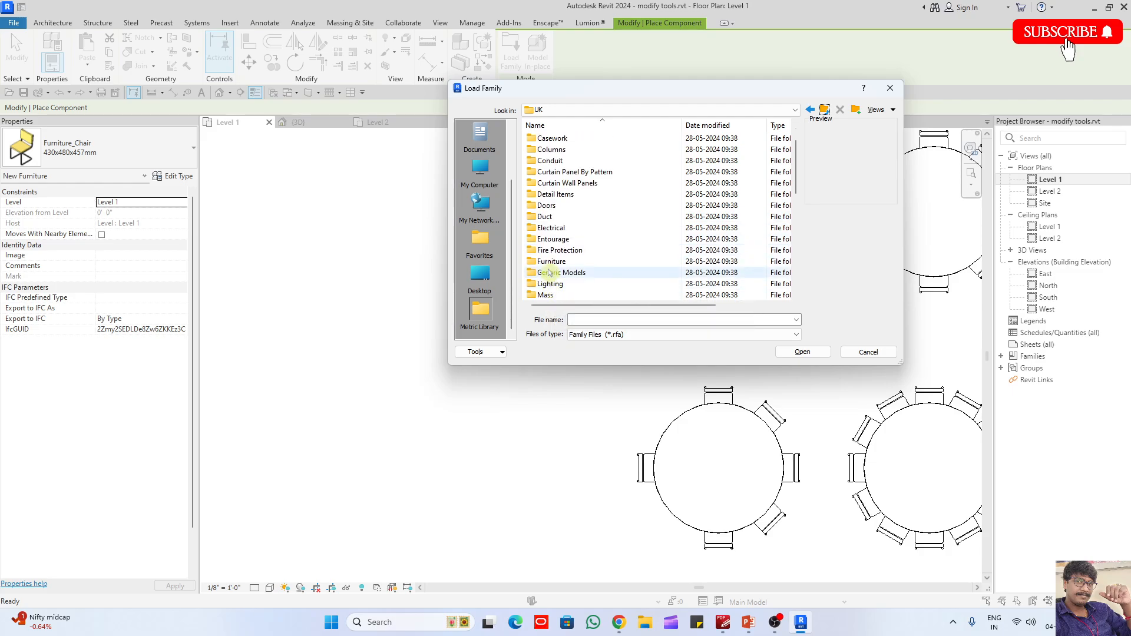
double_click(550, 269)
double_click(549, 171)
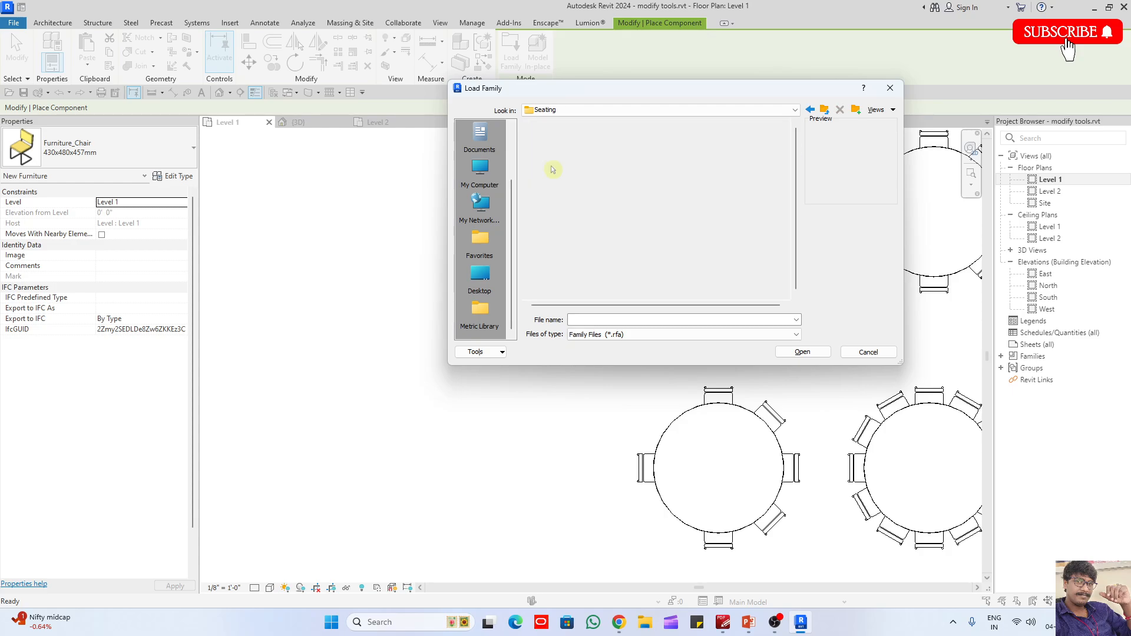
- Preview the seating families and load Furniture_Chair_Desk_w-Armrest_1 into the project
left_click(571, 241)
key("Down")
key("Down")
key("Down")
key("Down")
key("Down")
key("Down")
key("Down")
key("Down")
key("Down")
key("Down")
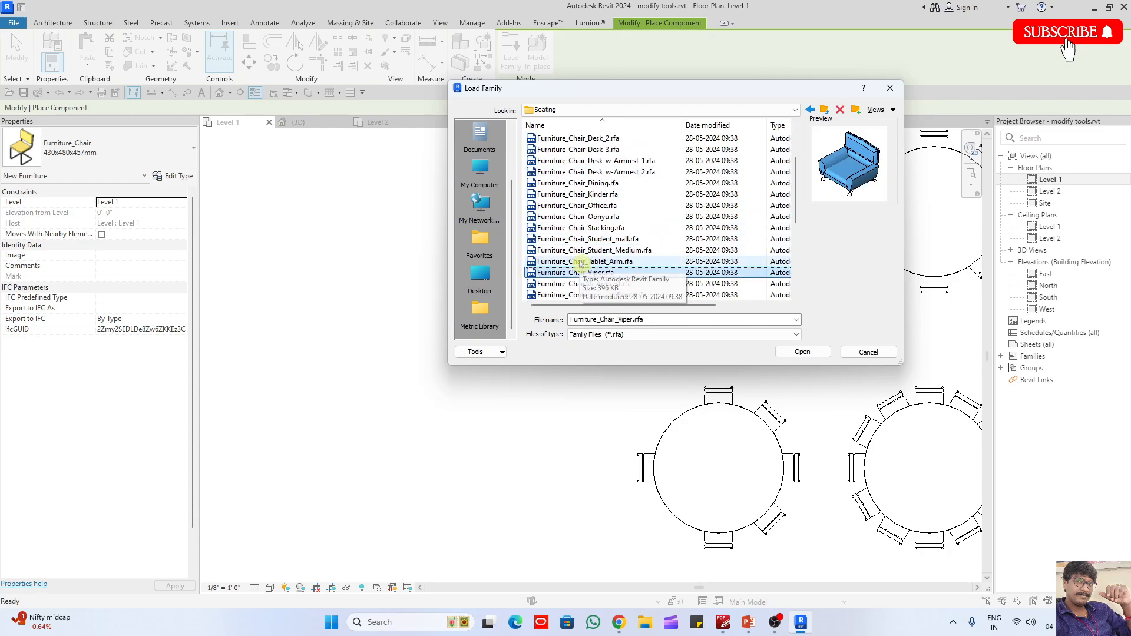
key("Down")
key("Down")
key("Down")
key("Down")
key("Down")
key("Down")
key("Down")
key("Down")
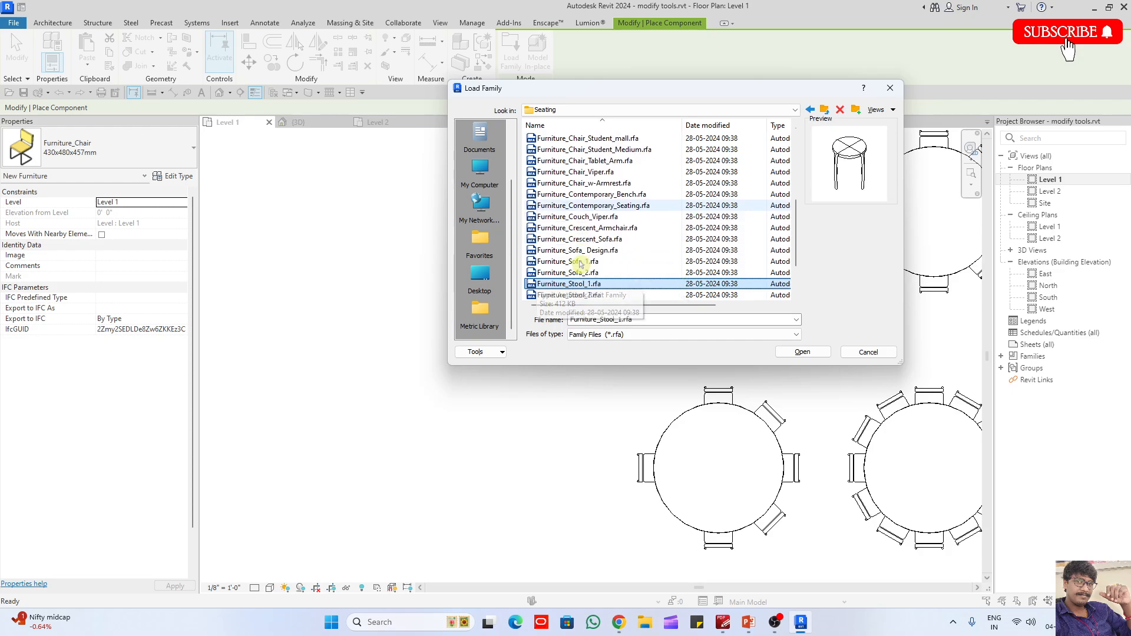
key("Up")
key("Up")
key("Up")
key("Up")
key("Up")
key("Up")
key("Up")
key("Up")
key("Up")
key("Up")
key("Up")
key("Up")
key("Up")
key("Up")
key("Up")
key("Up")
key("Up")
key("Up")
key("Up")
key("Up")
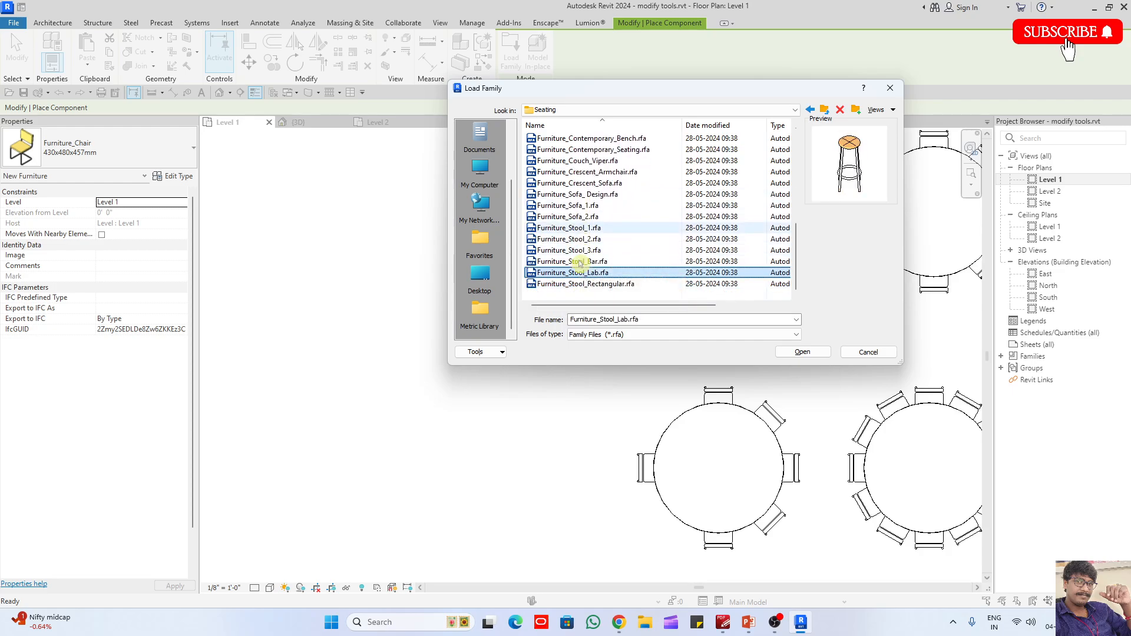
key("Up")
key("Up")
key("Up")
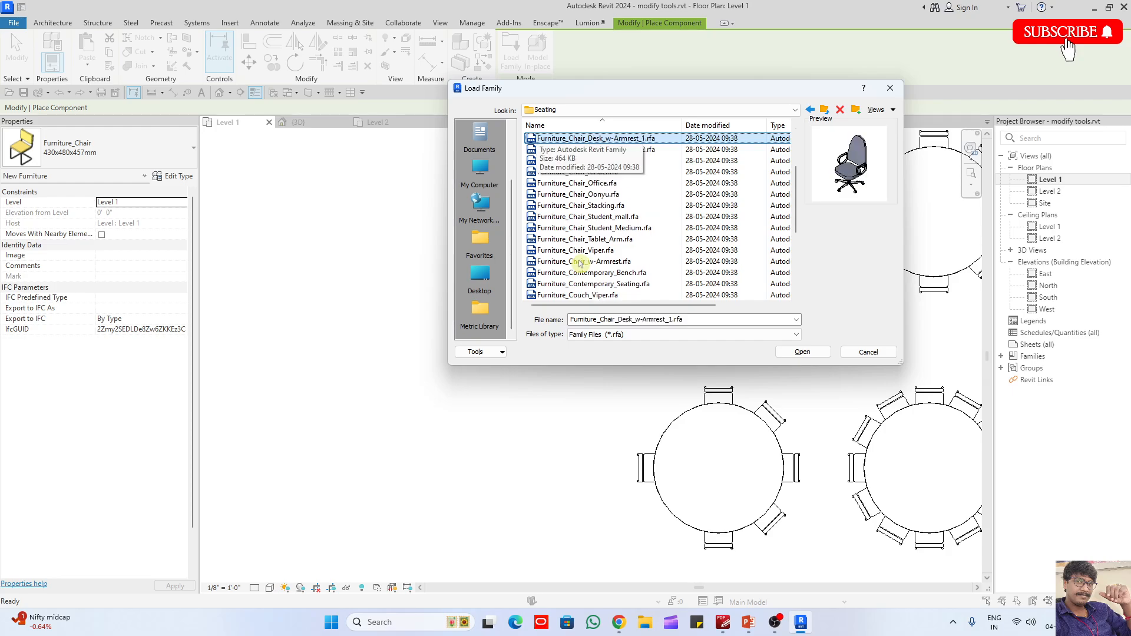
key("Down")
key("Return")
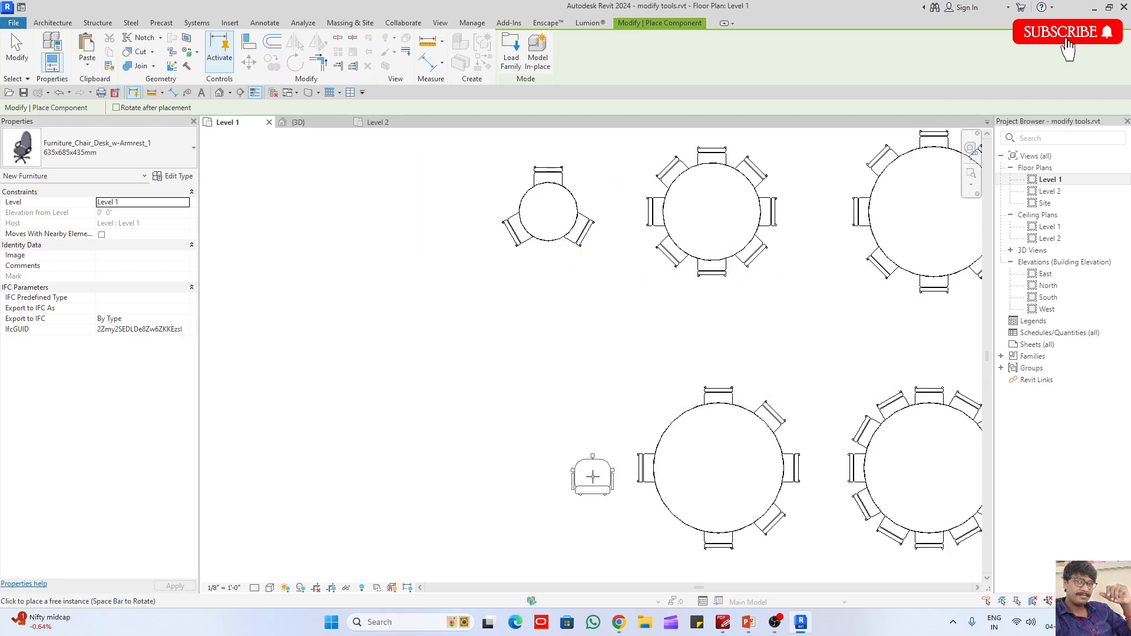
- Change the chair on the western copied table's west edge to the type Furniture_Chair_Desk_w-Armrest_1, 635x685x435mm
key("Escape")
left_click(646, 468)
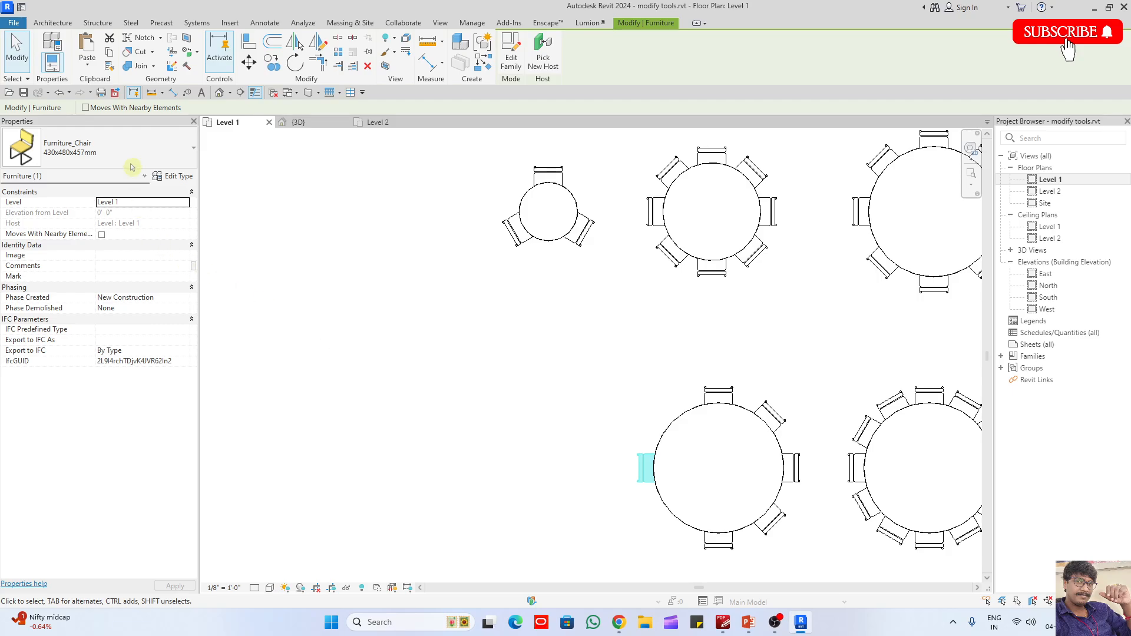
left_click(126, 147)
left_click(71, 265)
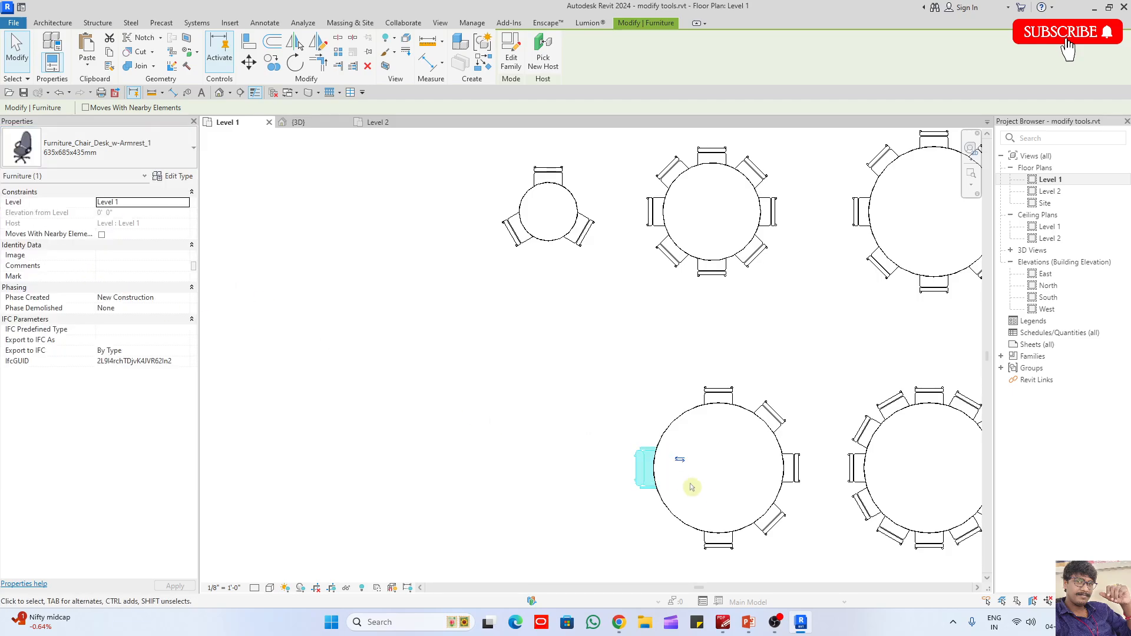
- Examine the replaced armrest chair and the round table arrangements in the 3D view
scroll(692, 489, "up", 2)
left_click(298, 122)
scroll(441, 243, "down", 6)
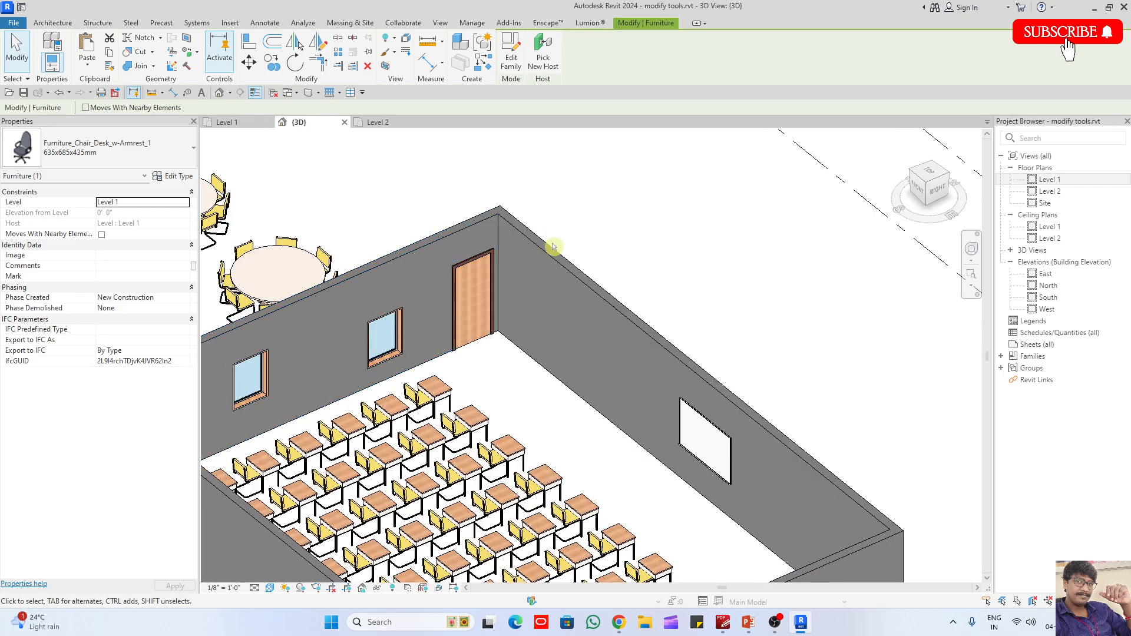
scroll(441, 243, "up", 6)
left_click(675, 378)
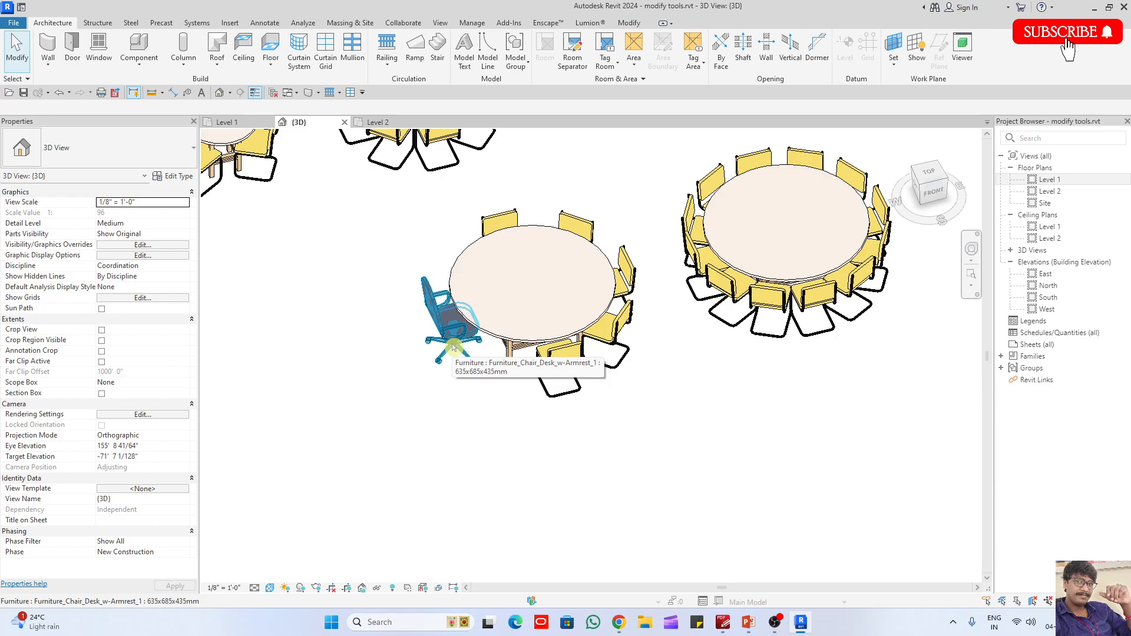
scroll(453, 347, "down", 8)
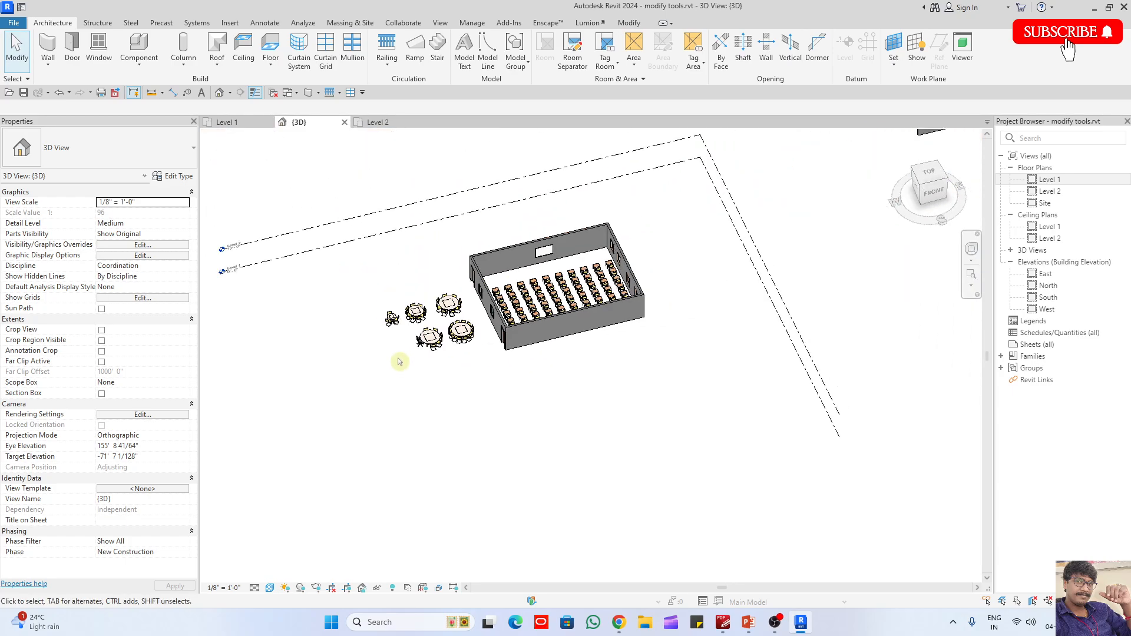
- In the Level 1 floor plan, draw a circular Generic - 8" wall with a 20' radius in the empty area west of the tables
double_click(1061, 180)
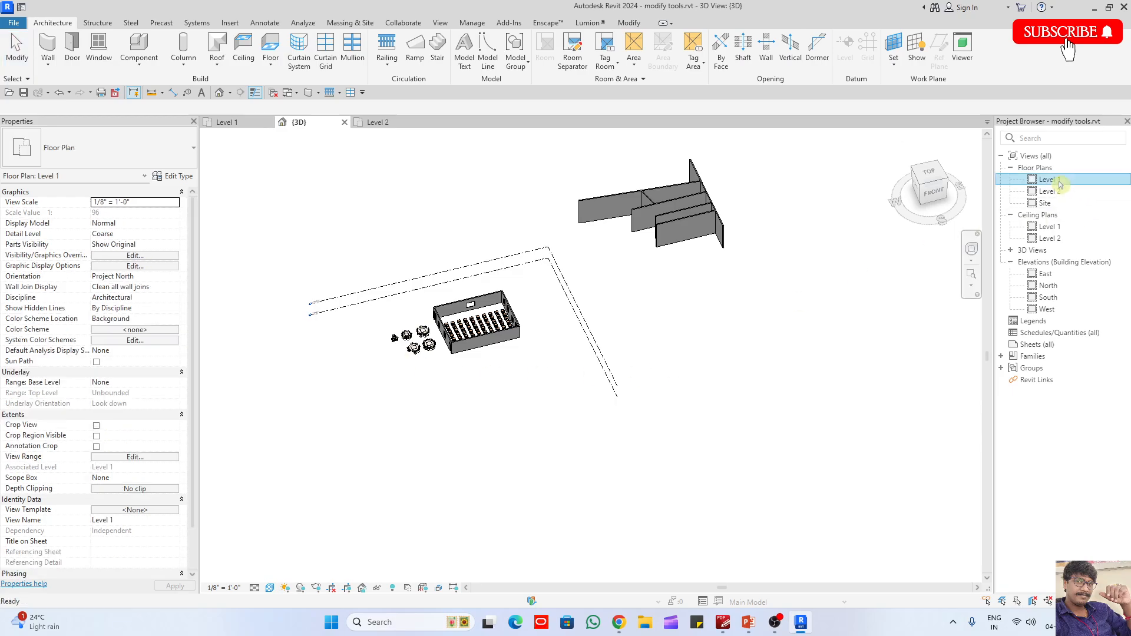
key("w")
key("a")
middle_click_drag(499, 340, 594, 327)
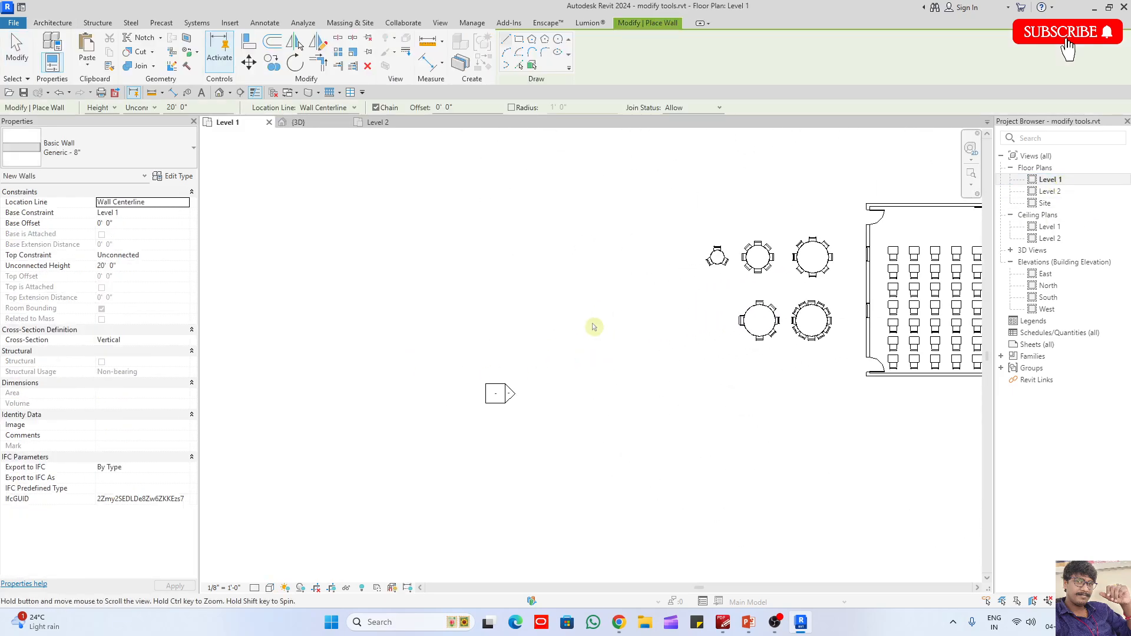
scroll(494, 167, "up", 2)
left_click(487, 323)
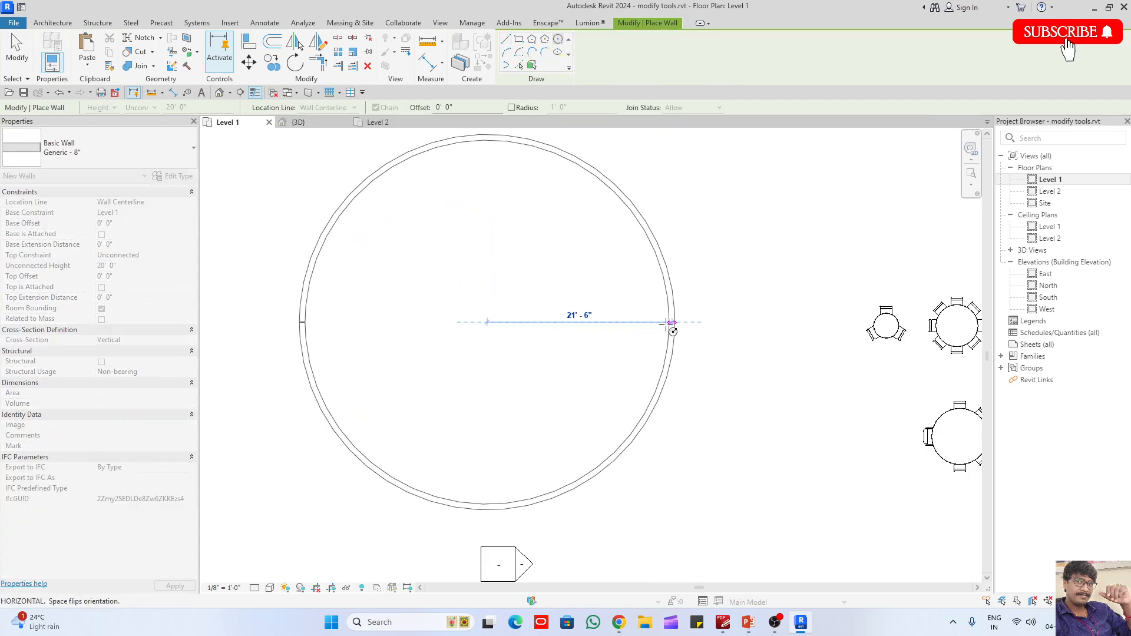
left_click(661, 323)
middle_click_drag(610, 355, 699, 356)
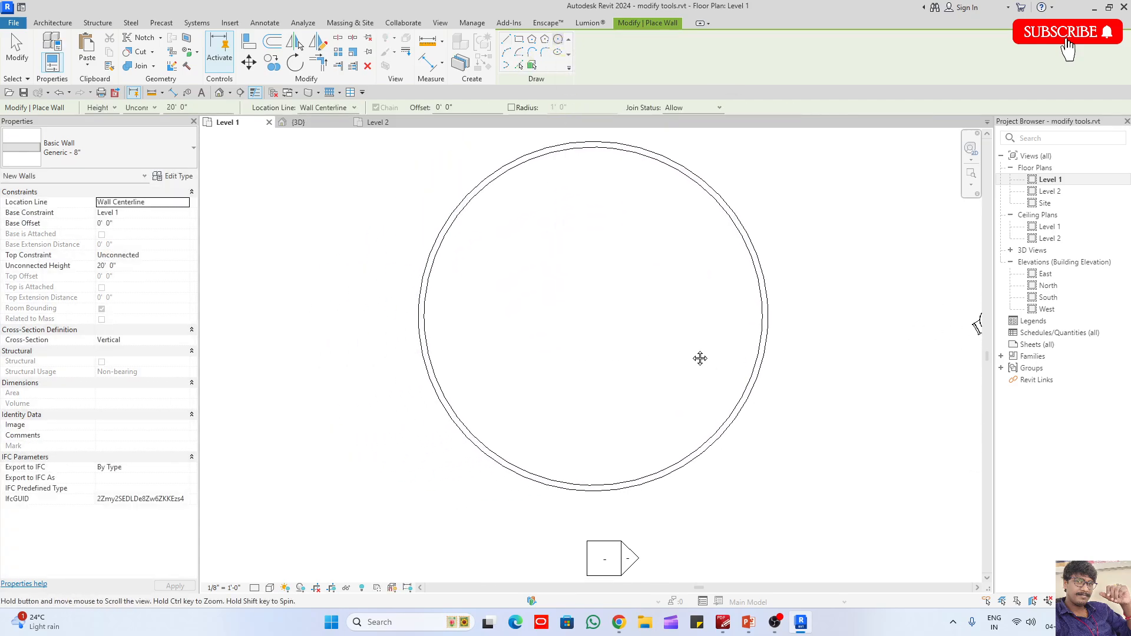
key("Escape")
- Split the southern half of the circular wall at two points and remove the segment between them to leave an opening
left_click(529, 463)
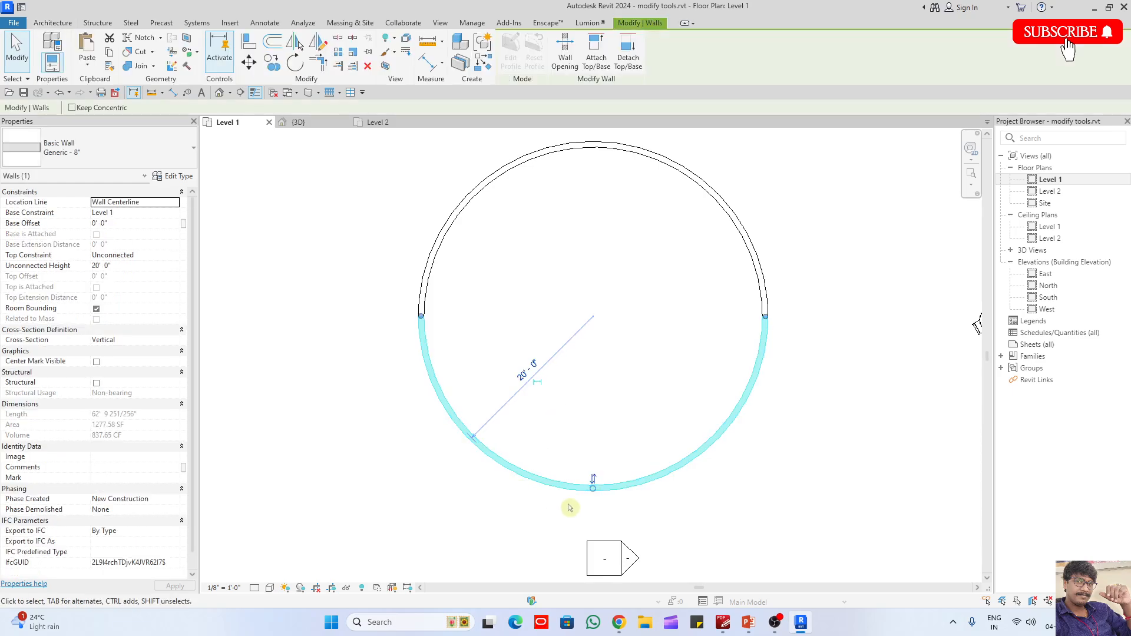
left_click(527, 518)
key("s")
key("l")
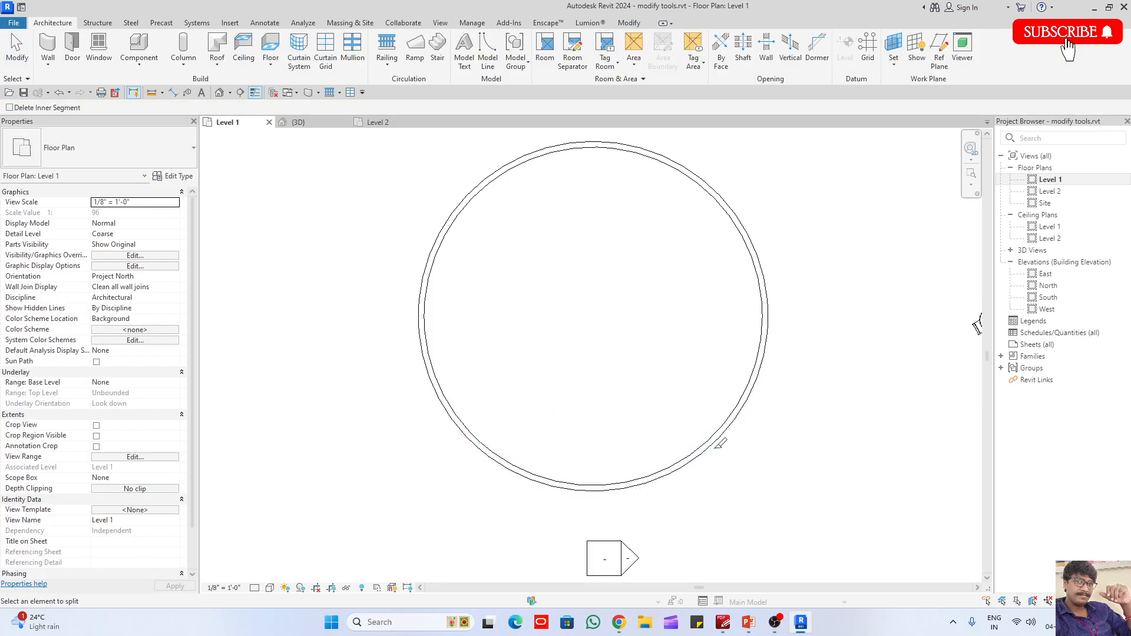
left_click(722, 432)
key("Escape")
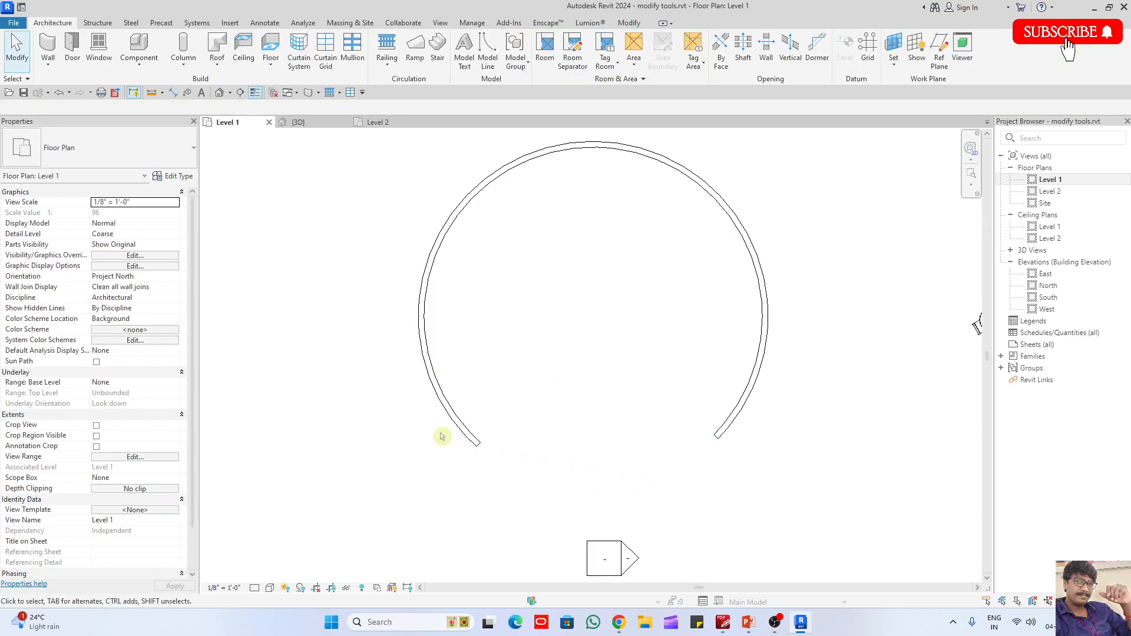
- Try to set the southwestern wall arc's angle to 60°, unjoining the elements
left_click(450, 428)
left_click(398, 398)
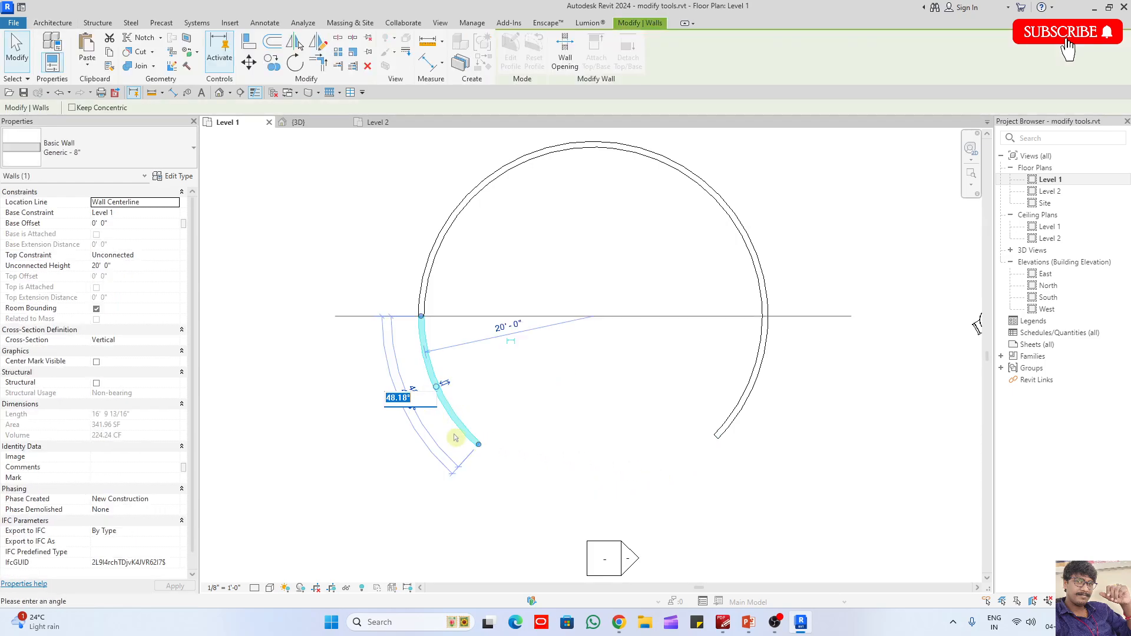
type("60")
key("Return")
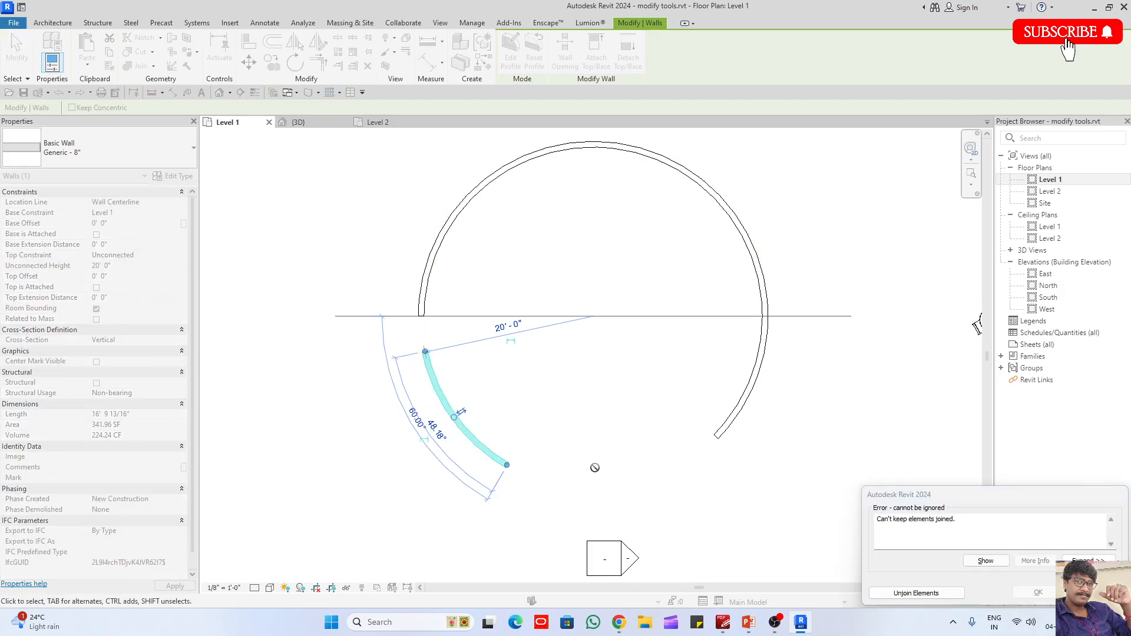
left_click(908, 593)
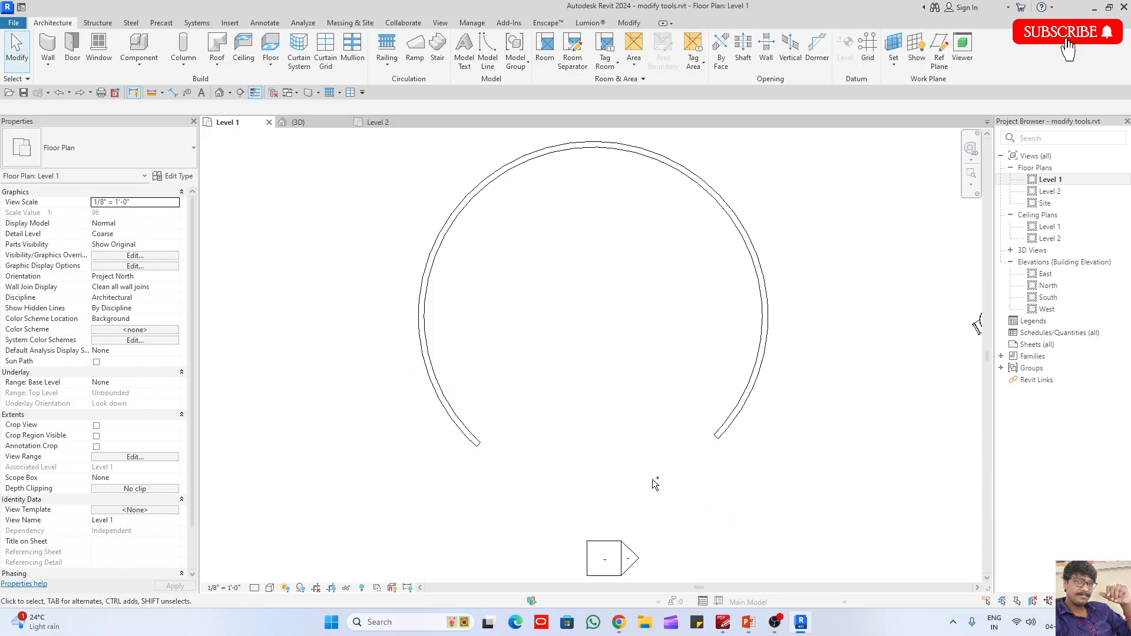
- Set the southeastern wall arc's angle to 60°
left_click(720, 434)
scroll(736, 442, "up", 3)
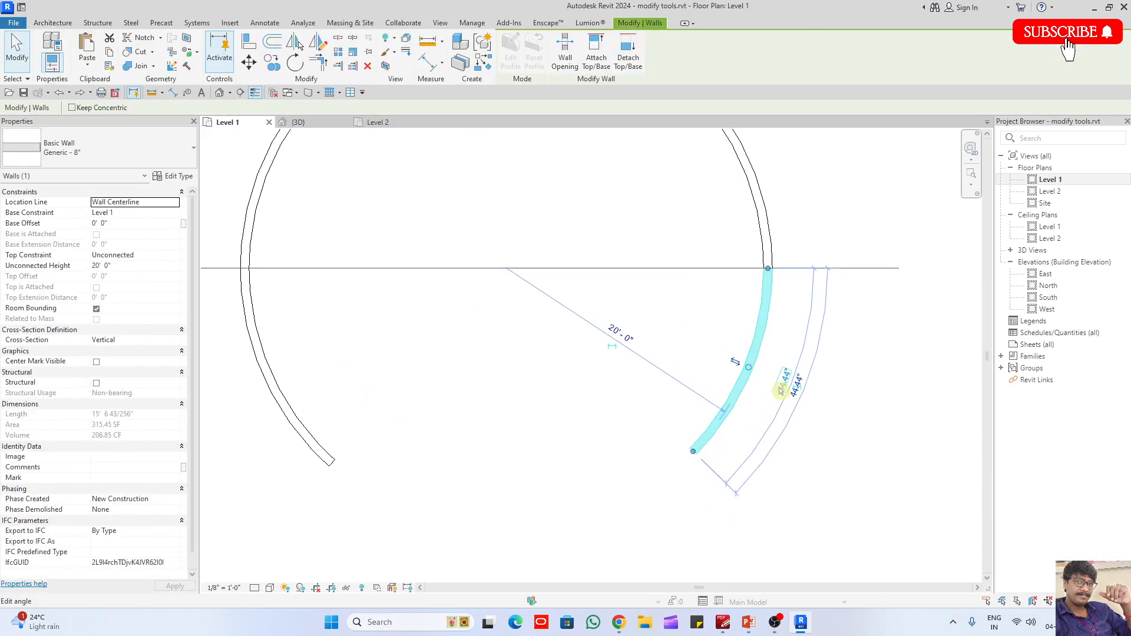
left_click(784, 381)
type("60")
key("Return")
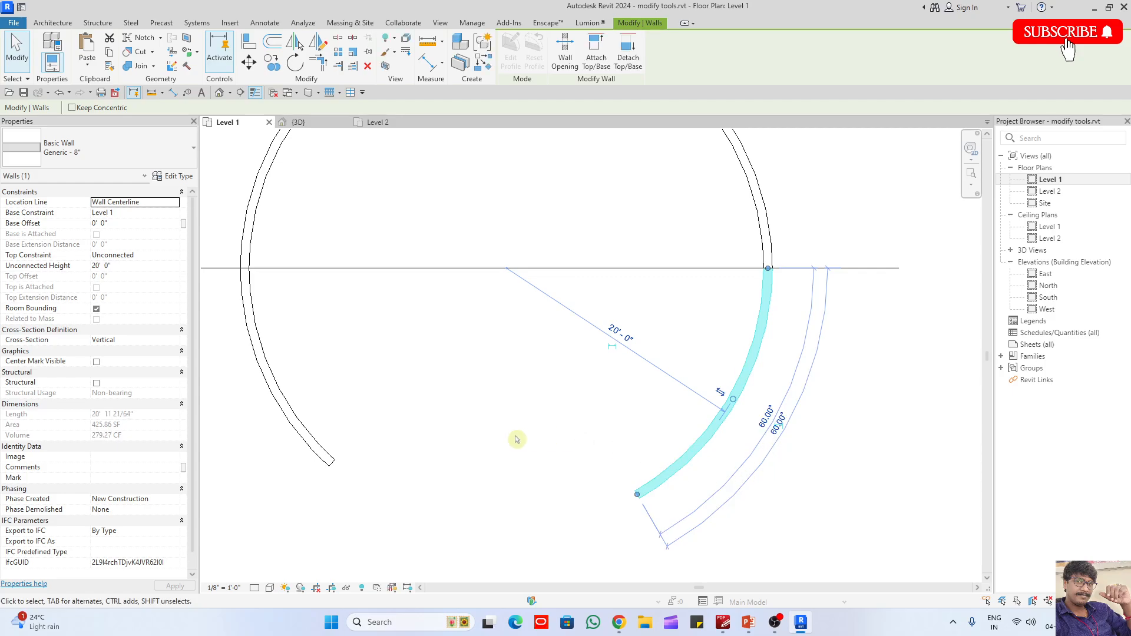
- Set the southwestern wall arc's angle to 60° so it mirrors the arc across the opening
left_click(307, 437)
left_click(240, 386)
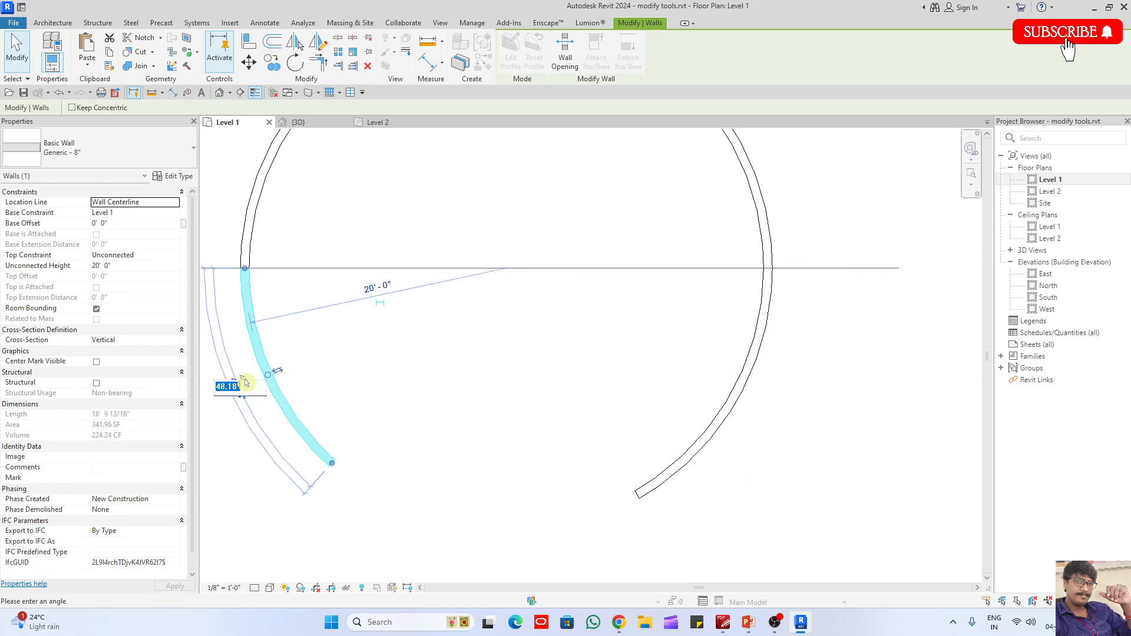
type("60")
key("Return")
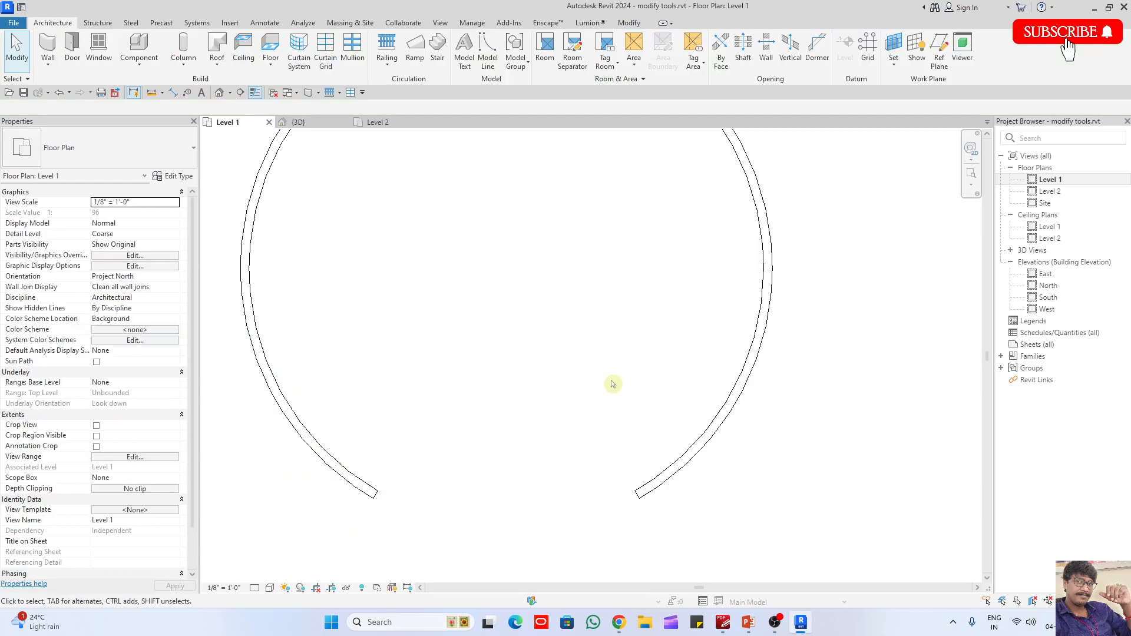
left_click(664, 423)
left_click(432, 437)
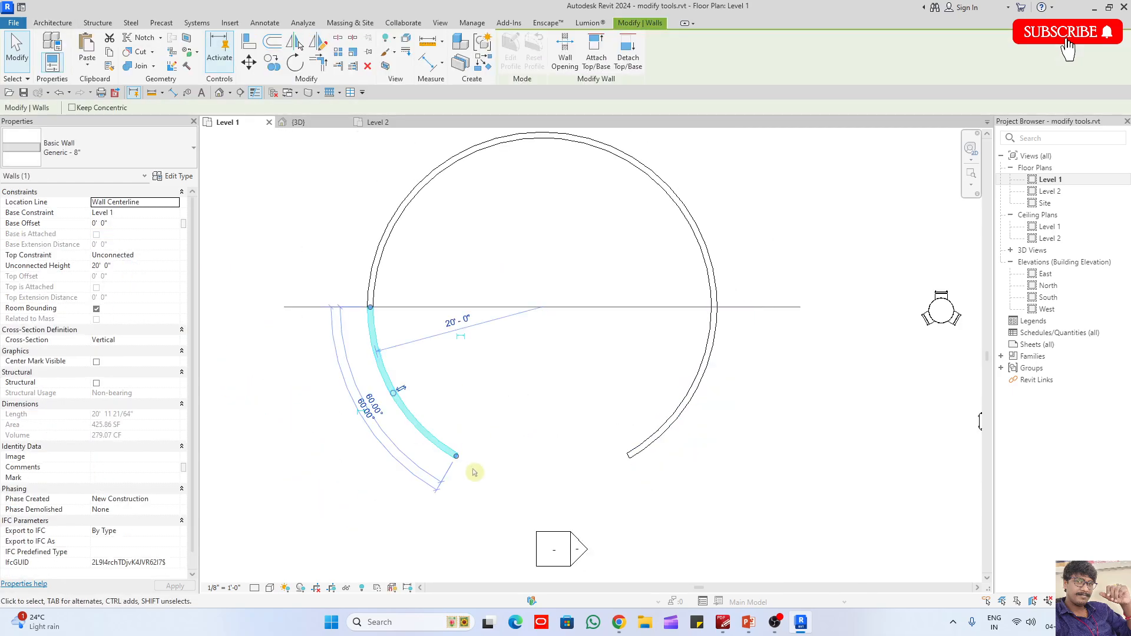
scroll(620, 463, "down", 2)
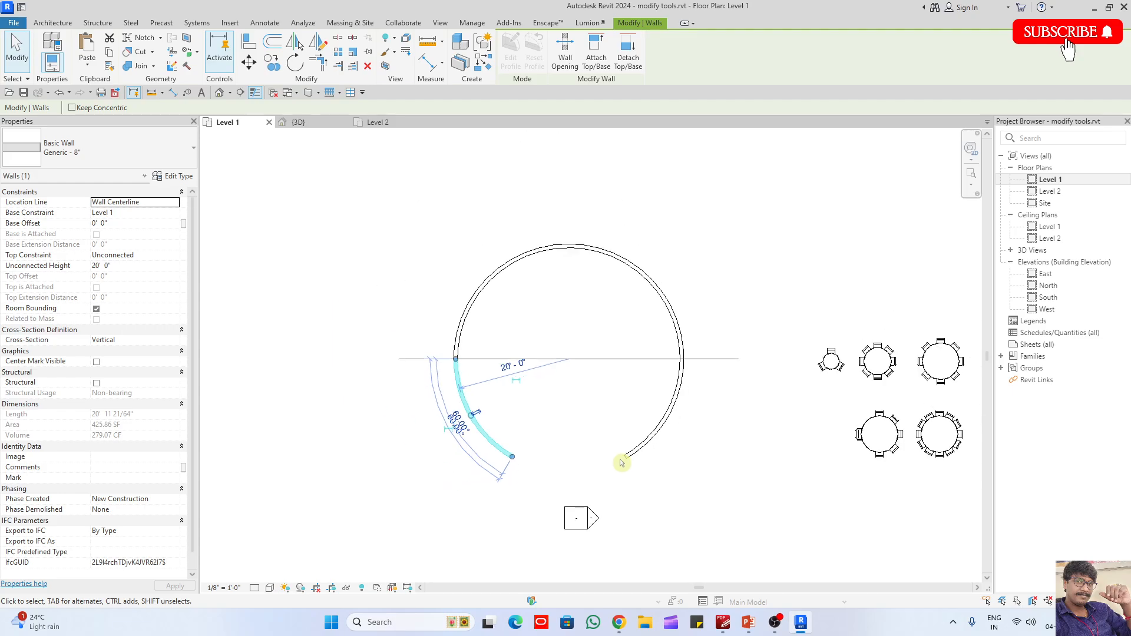
- Change all three segments of the circular wall to the Generic - 12" wall type
left_click(505, 442)
scroll(821, 457, "up", 2)
left_click_drag(816, 452, 395, 196)
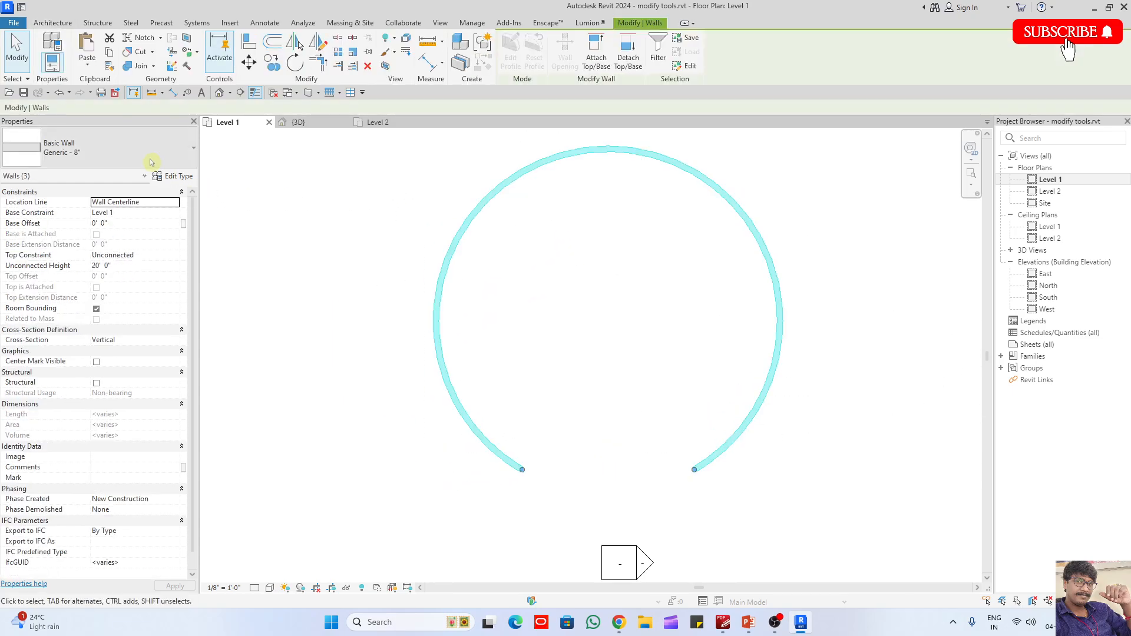
left_click(106, 149)
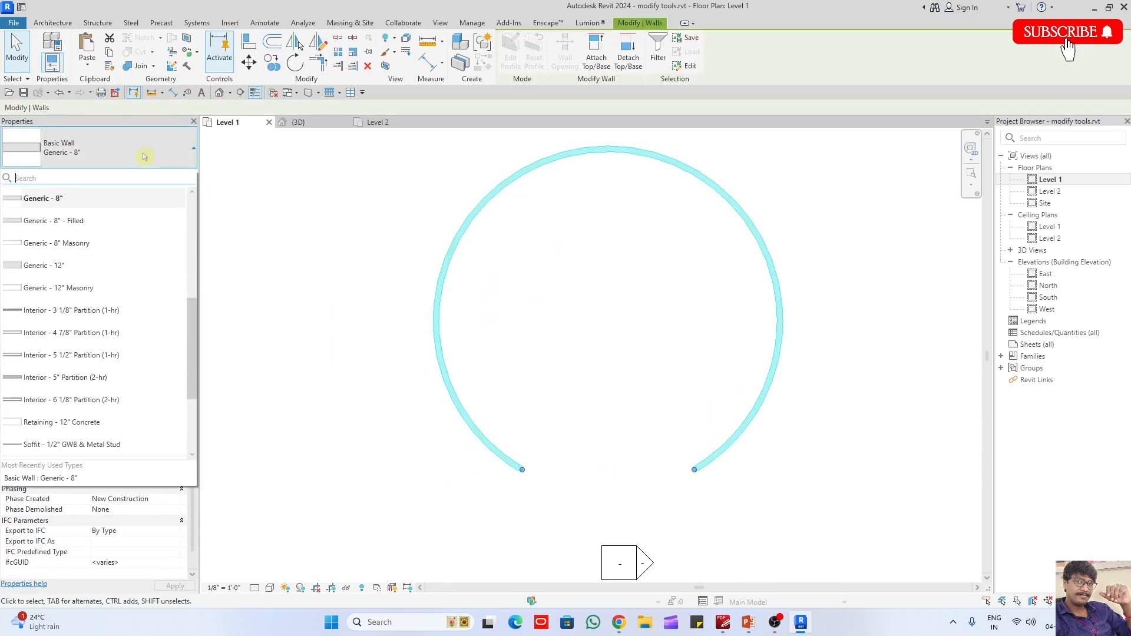
left_click(85, 266)
left_click(315, 300)
middle_click_drag(599, 442, 661, 420)
- In the 3D view, set the unconnected height of the two wall arcs flanking the opening to 5' 0"
left_click(302, 125)
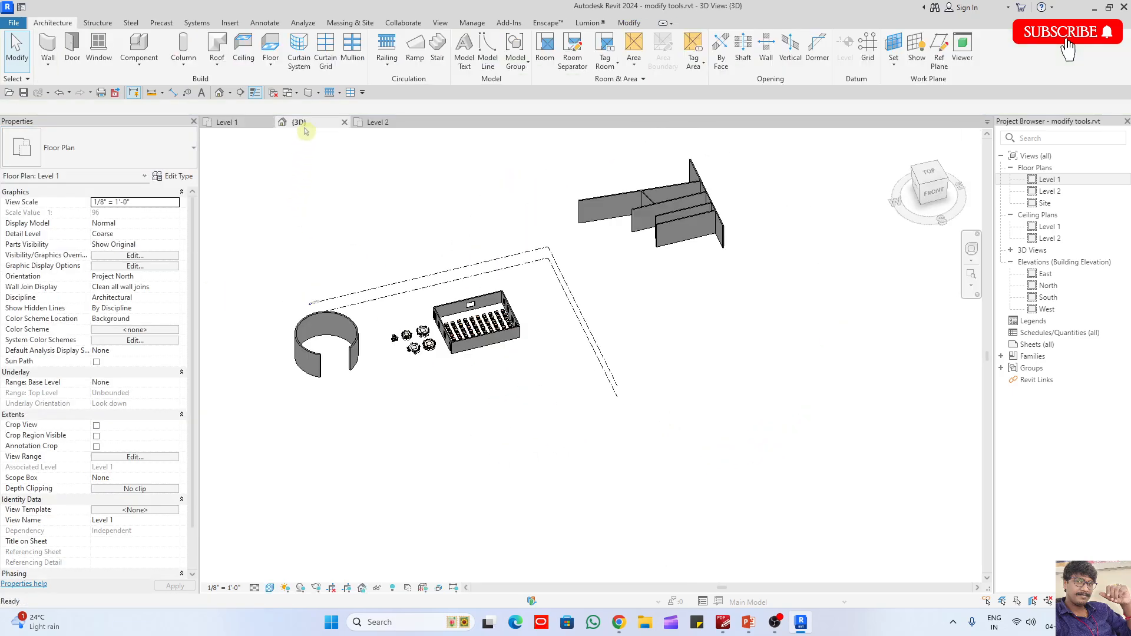
scroll(614, 313, "down", 2)
scroll(392, 340, "up", 4)
left_click(430, 353)
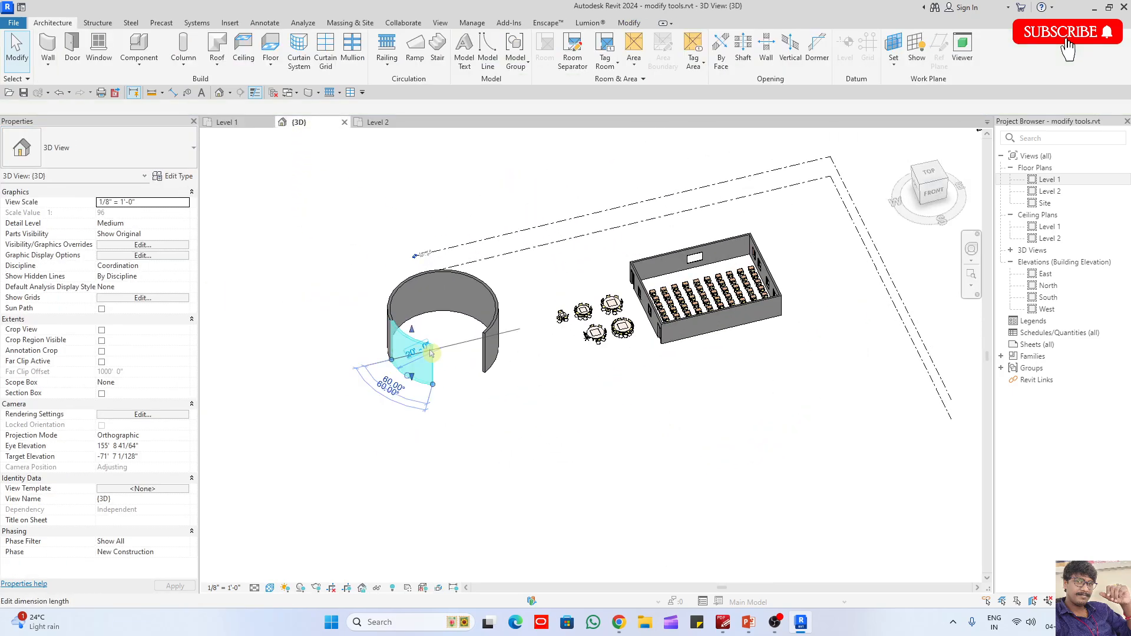
left_click(491, 345, "ctrl")
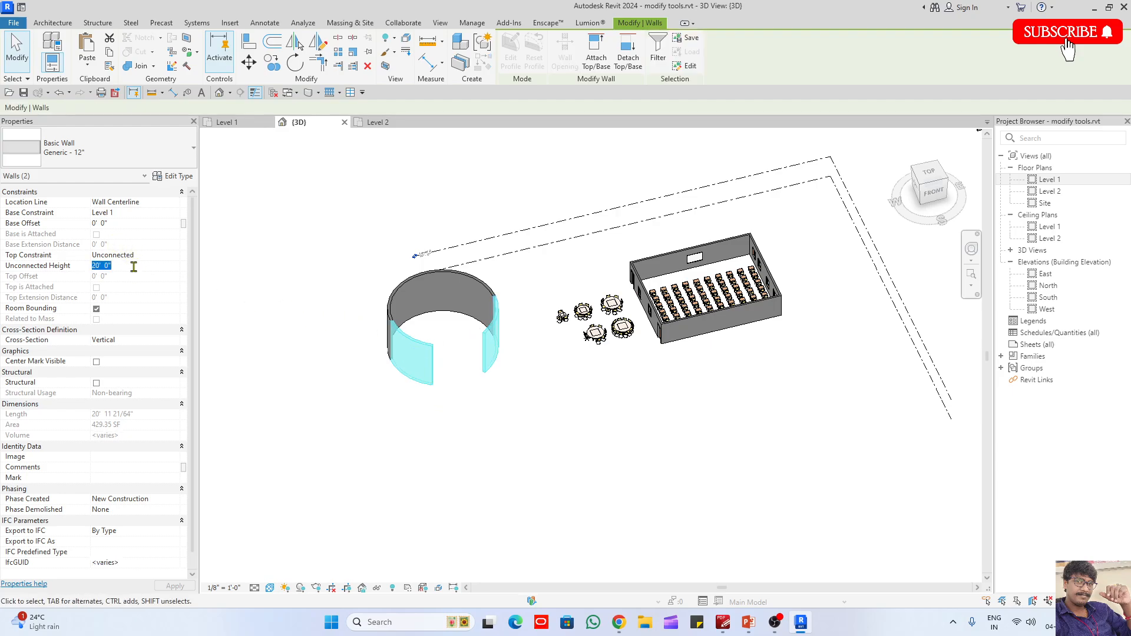
key("Return")
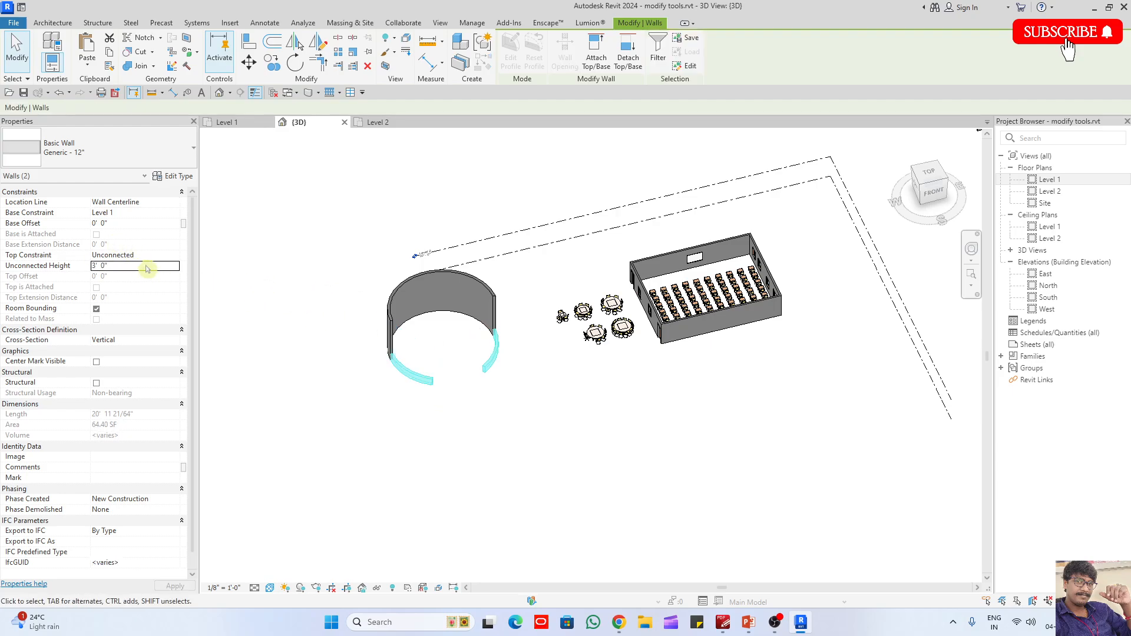
- Set the circular wall's northern half to an unconnected height of 10' 0" and inspect the step down to the lower arc
left_click(390, 310)
key("Return")
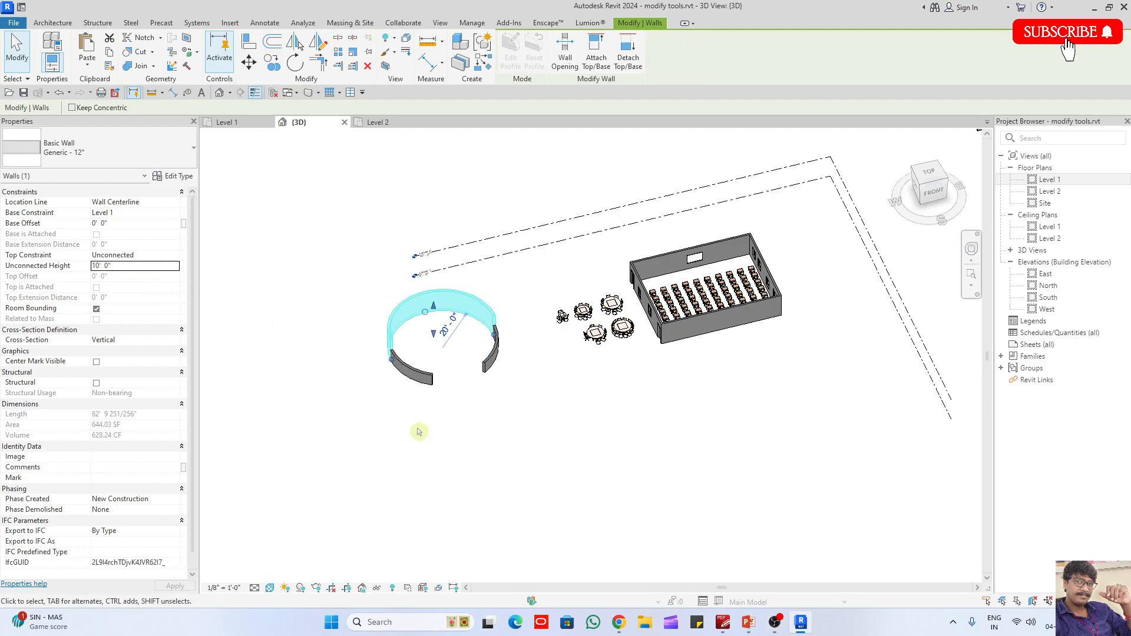
scroll(418, 430, "up", 2)
left_click(387, 357)
middle_click_drag(396, 323, 382, 288, "shift")
scroll(380, 287, "up", 2)
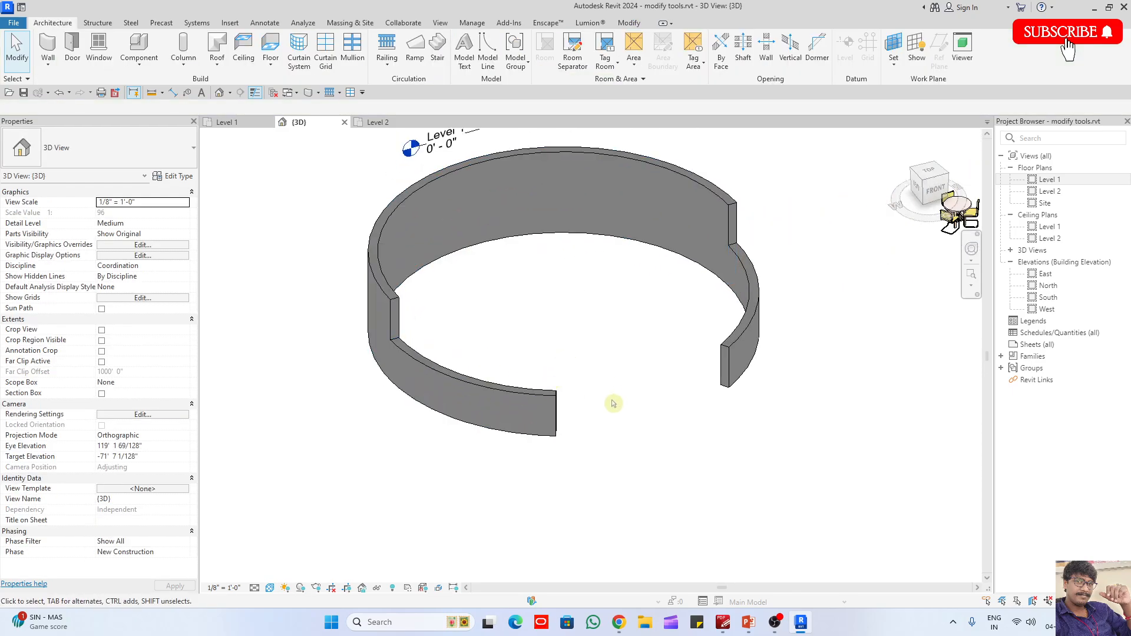
left_click(524, 399)
scroll(454, 359, "up", 2)
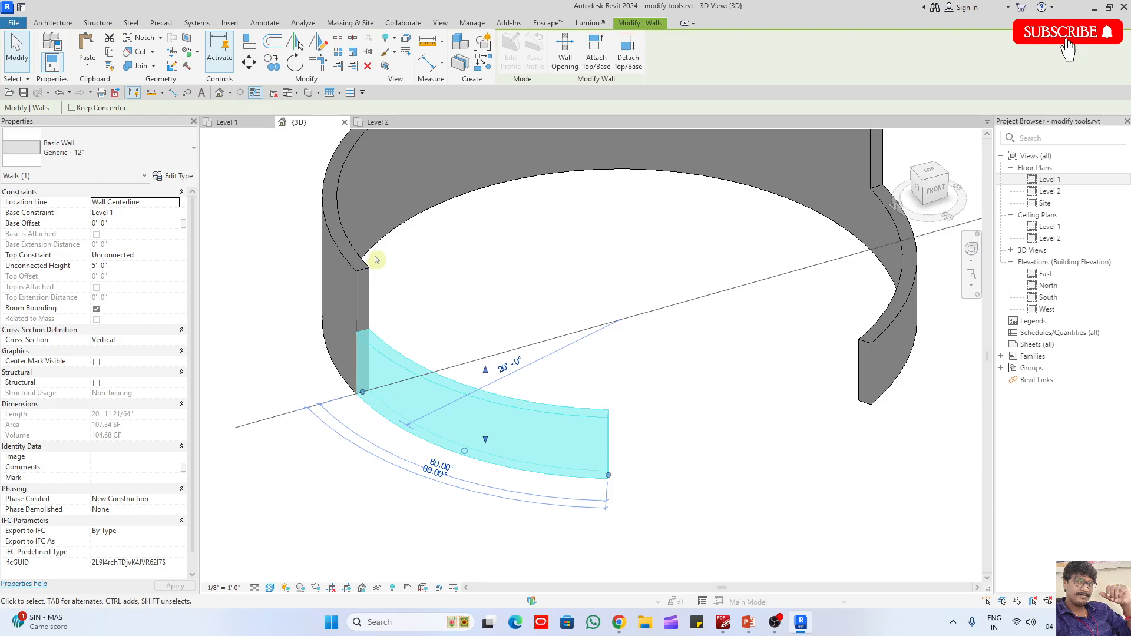
left_click(270, 185)
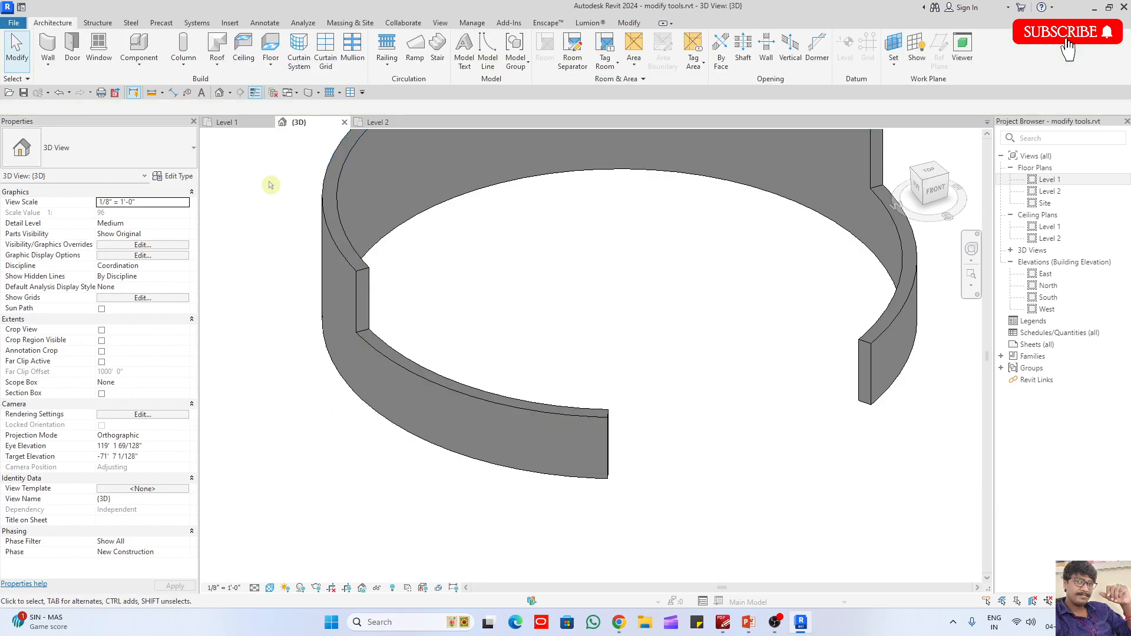
- In the Level 1 plan, place a Columns_Round 150mm_Diameter column on the southwestern arc's centreline, just below its joint with the northern wall
left_click(227, 123)
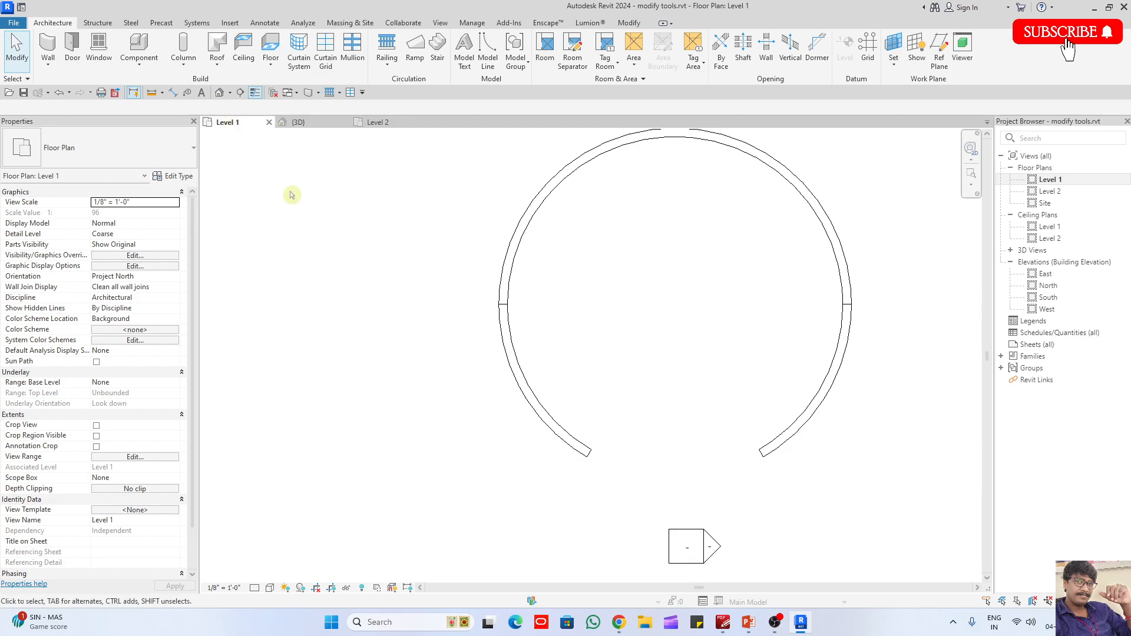
left_click(184, 65)
left_click(194, 106)
left_click(117, 152)
left_click(120, 153)
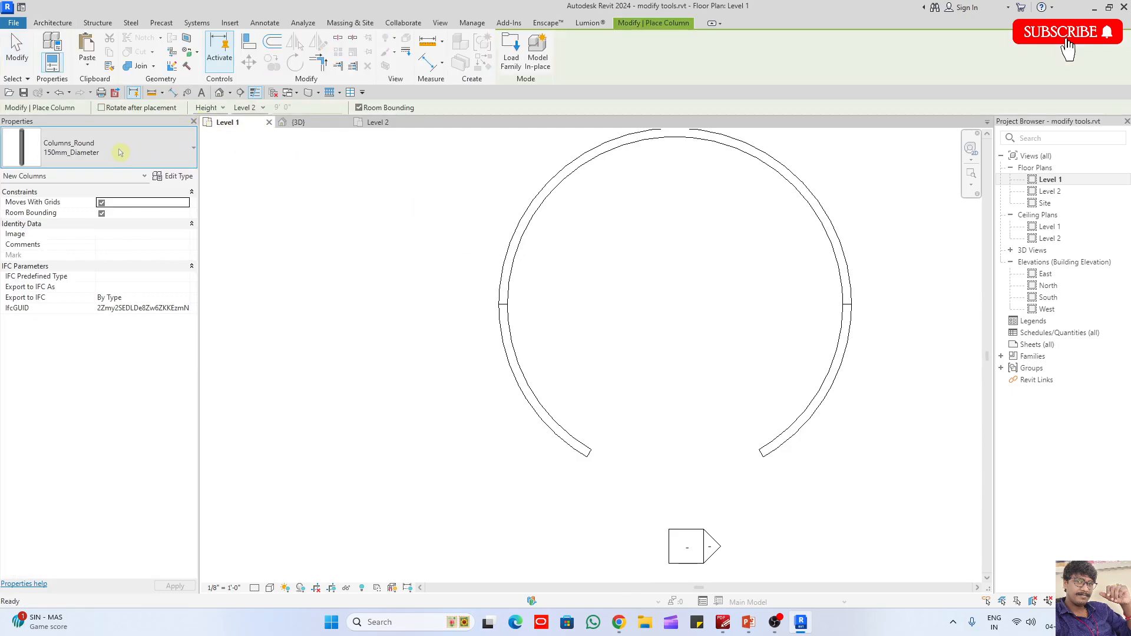
scroll(509, 313, "up", 5)
left_click(503, 265)
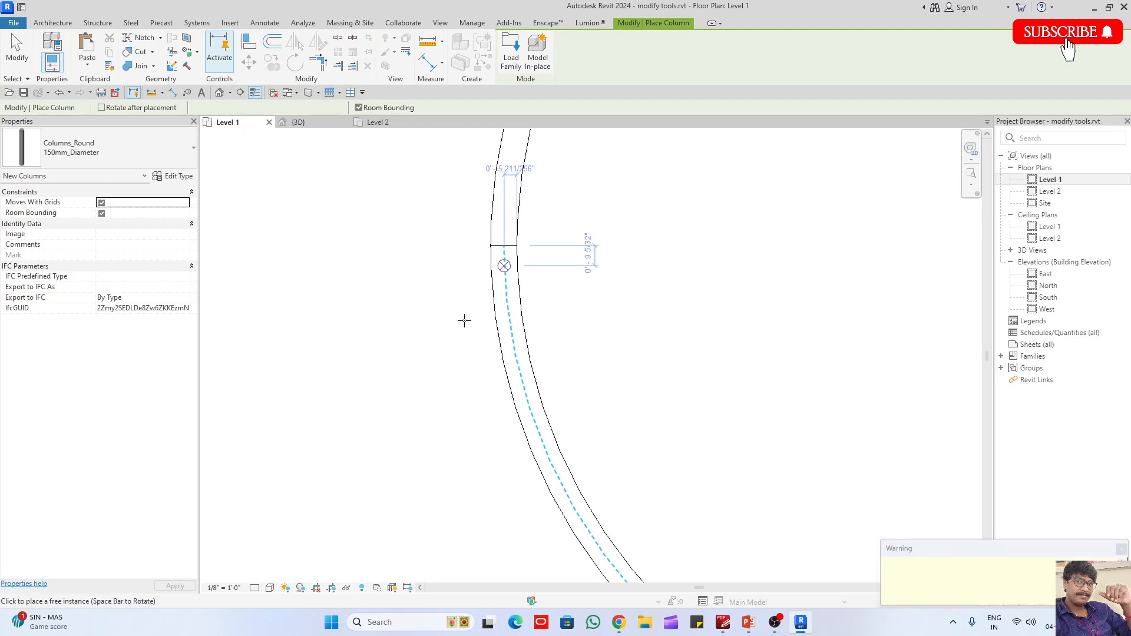
key("Escape")
key("Escape")
- Set the round column's base offset to 5' 0" so it starts on top of the low wall
left_click(298, 123)
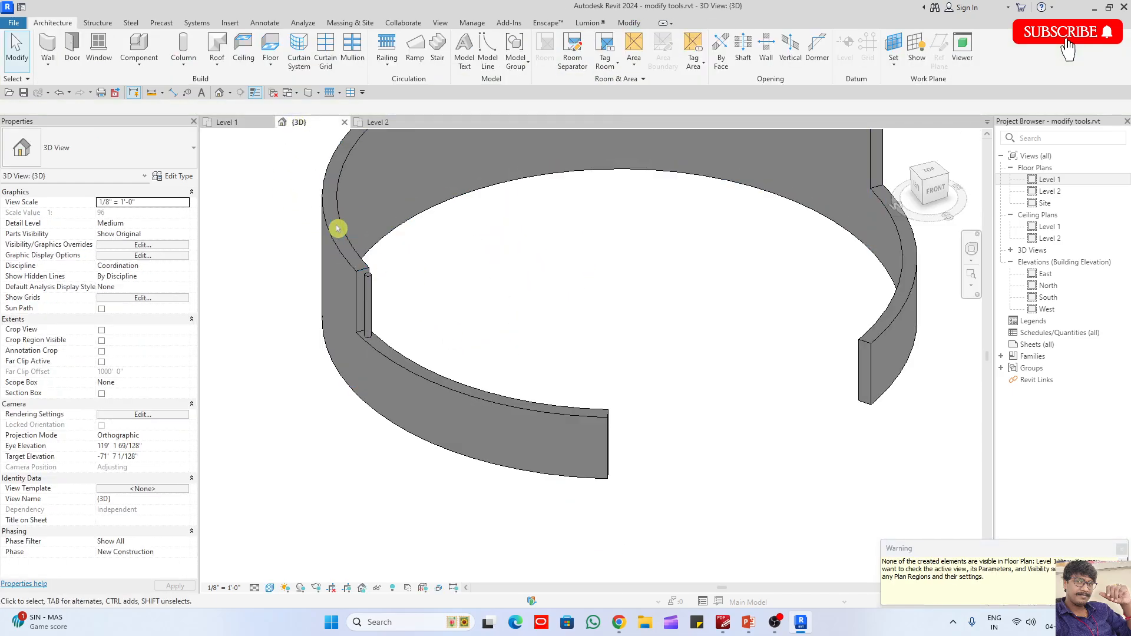
left_click_drag(339, 230, 417, 465)
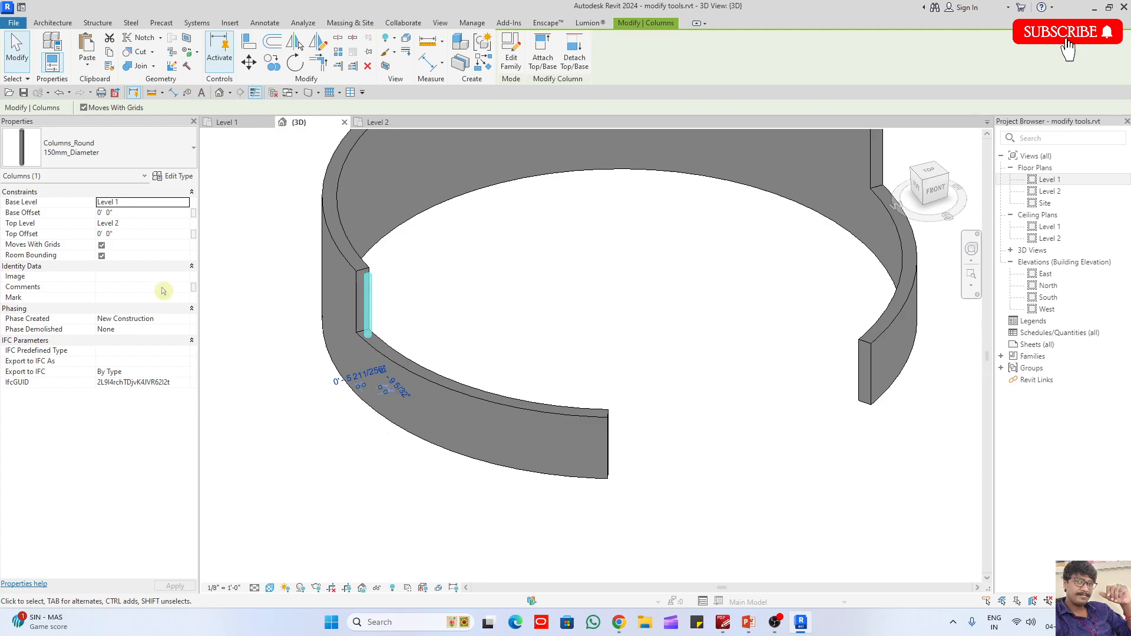
left_click(129, 213)
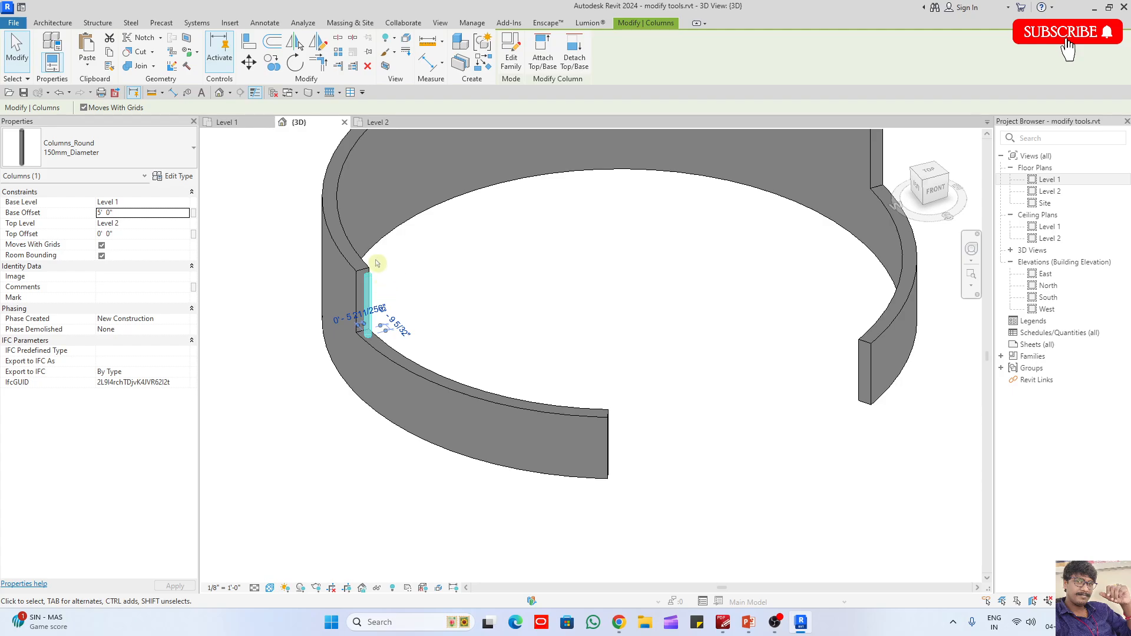
- Examine whether the round column shows in the Level 2 and Level 1 floor plans
left_click(377, 122)
scroll(354, 401, "up", 5)
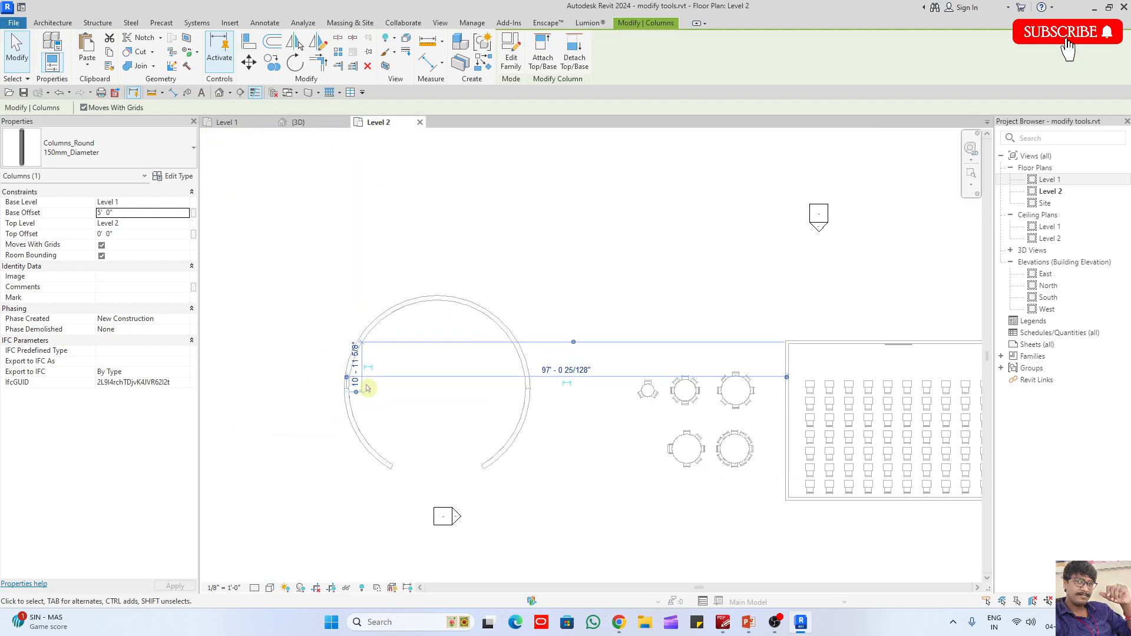
left_click(317, 433)
middle_click_drag(379, 452, 368, 349)
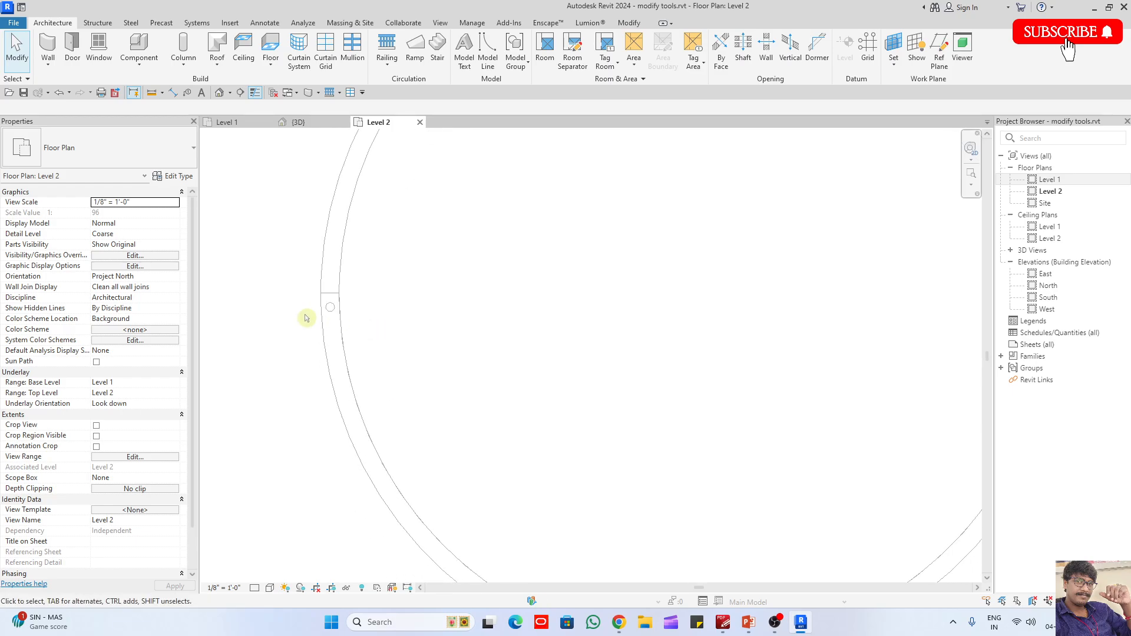
left_click(331, 308)
scroll(339, 288, "down", 3)
left_click(227, 122)
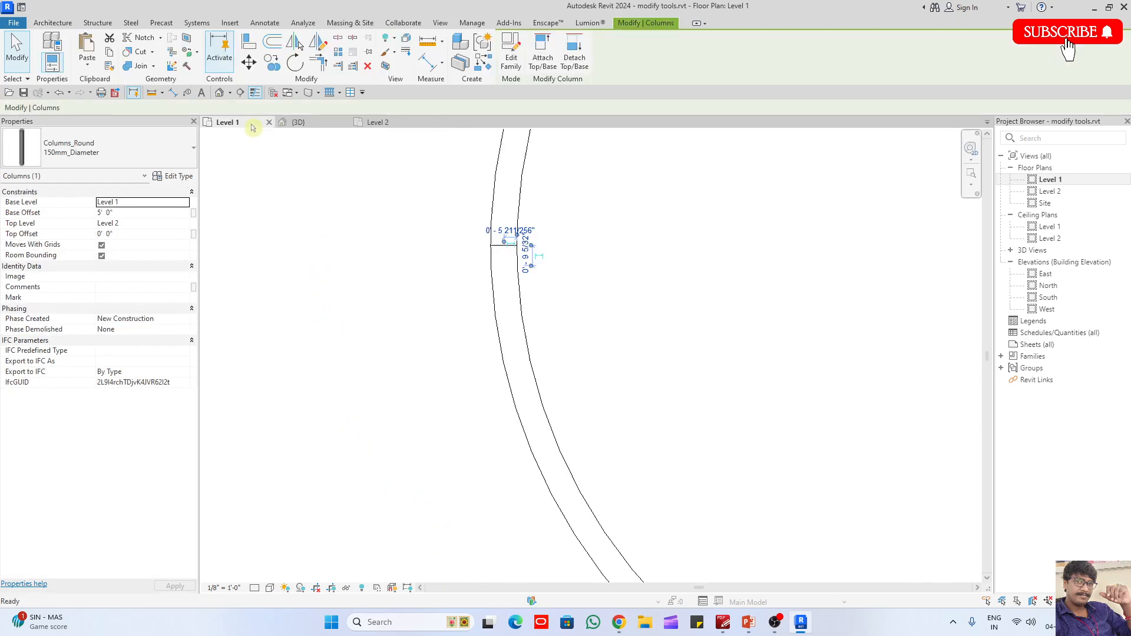
left_click(482, 253)
scroll(478, 253, "up", 1)
scroll(478, 253, "down", 2)
left_click_drag(450, 229, 564, 336)
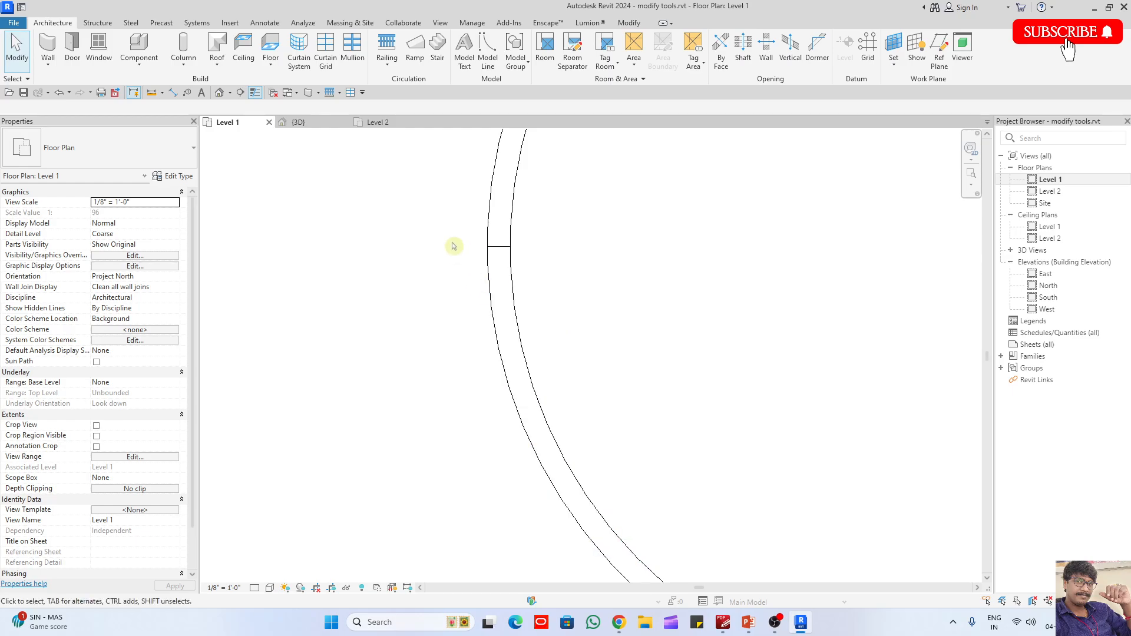
left_click_drag(441, 206, 595, 367)
- Change the cut plane offset in the Level 1 view range so the round column shows in plan
left_click(119, 459)
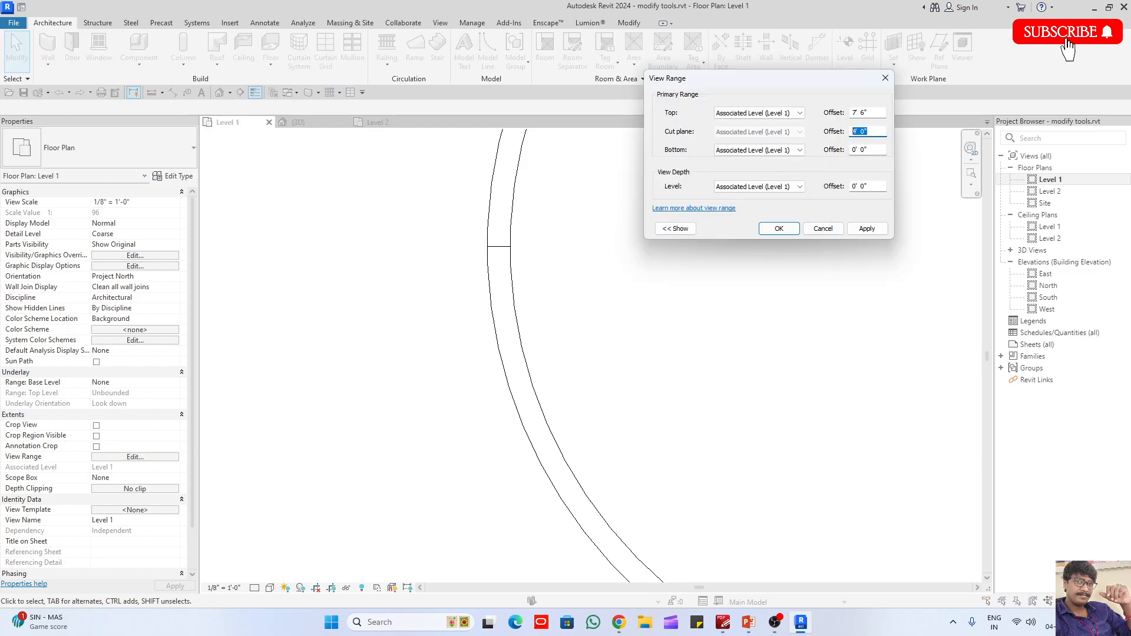
left_click(779, 230)
scroll(469, 259, "up", 1)
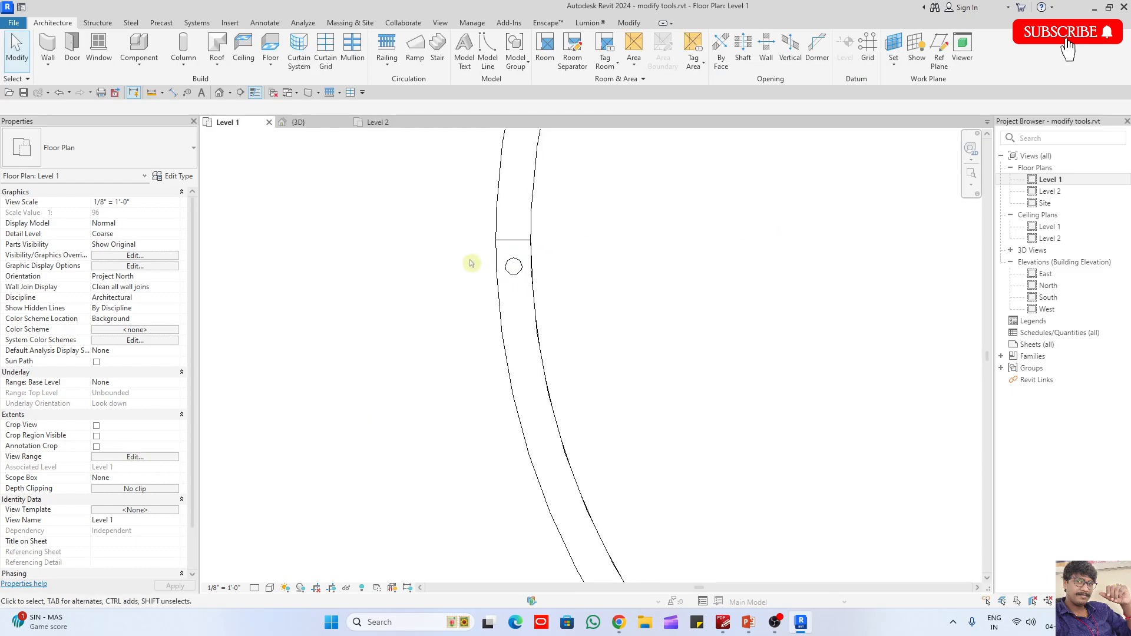
- Begin a radial array of the round column with its rotation centre at the centre of the circular wall
left_click(511, 267)
scroll(451, 194, "down", 4)
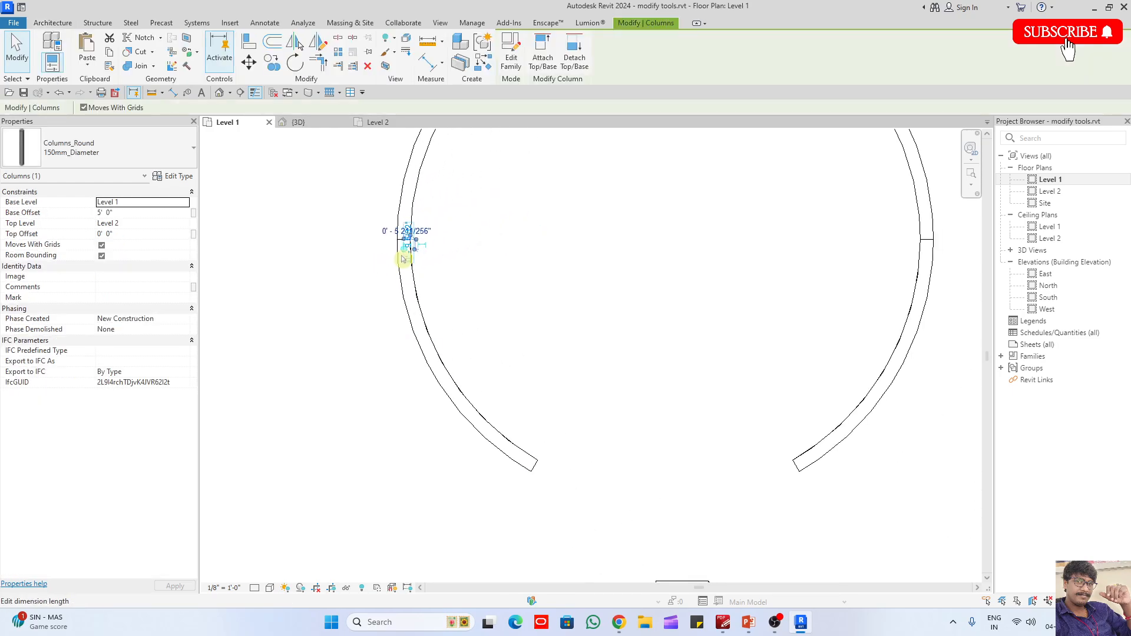
scroll(523, 468, "up", 1)
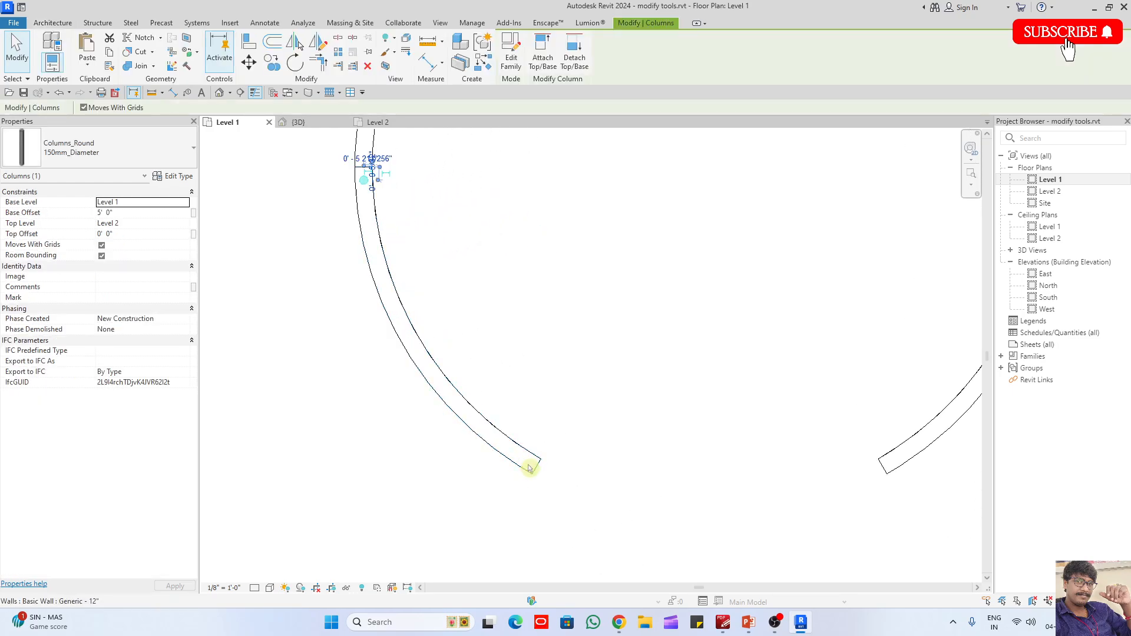
scroll(399, 329, "down", 2)
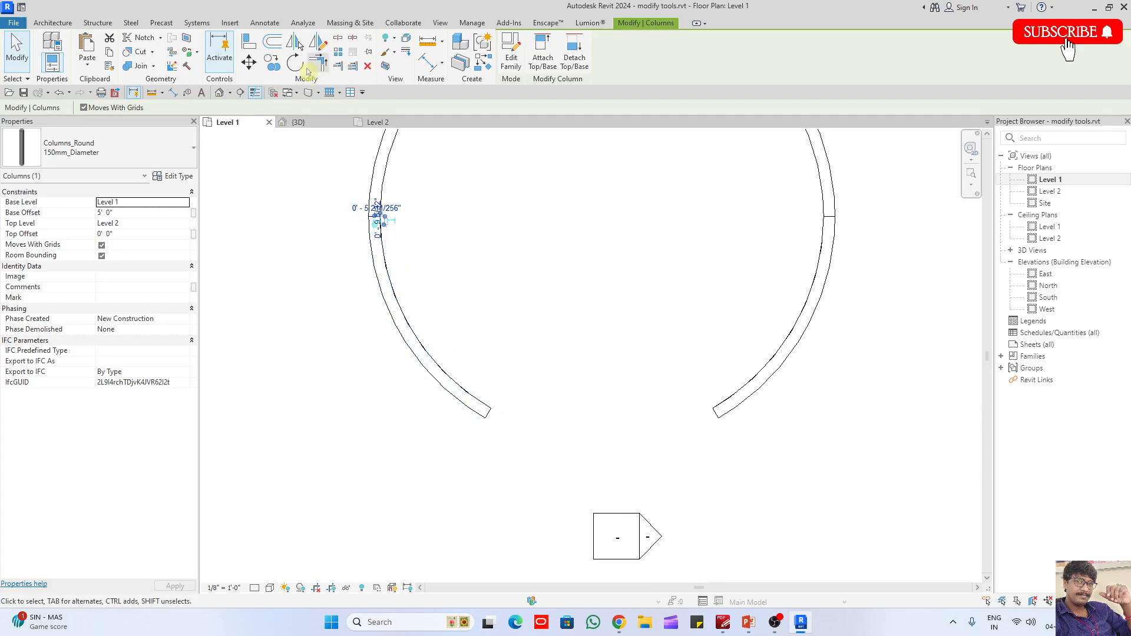
left_click(339, 52)
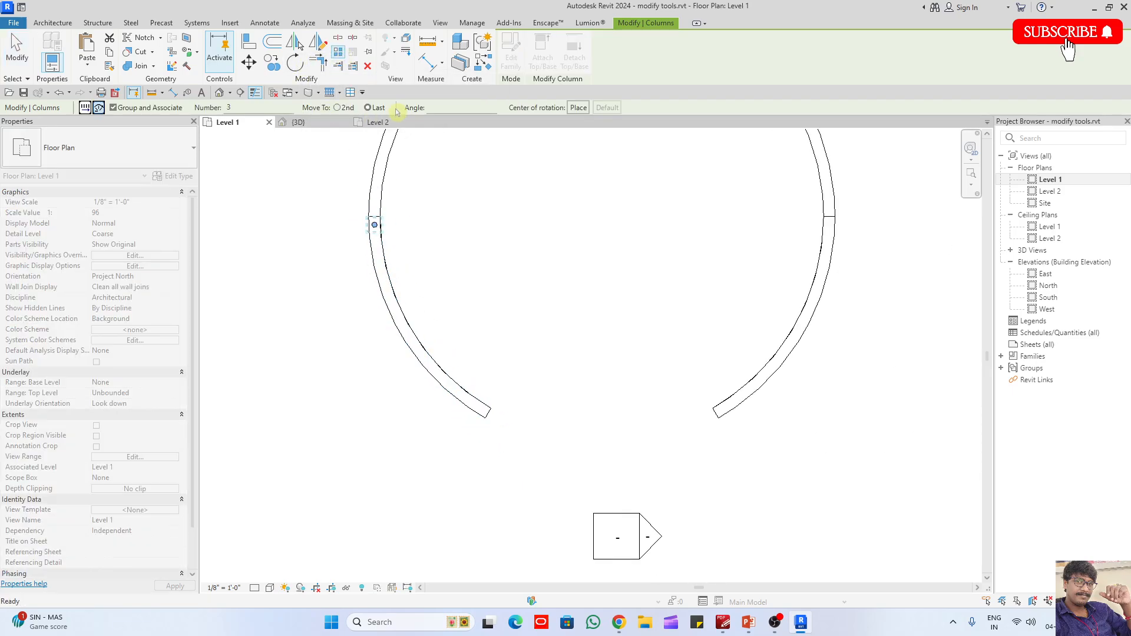
left_click(577, 111)
scroll(580, 413, "down", 2)
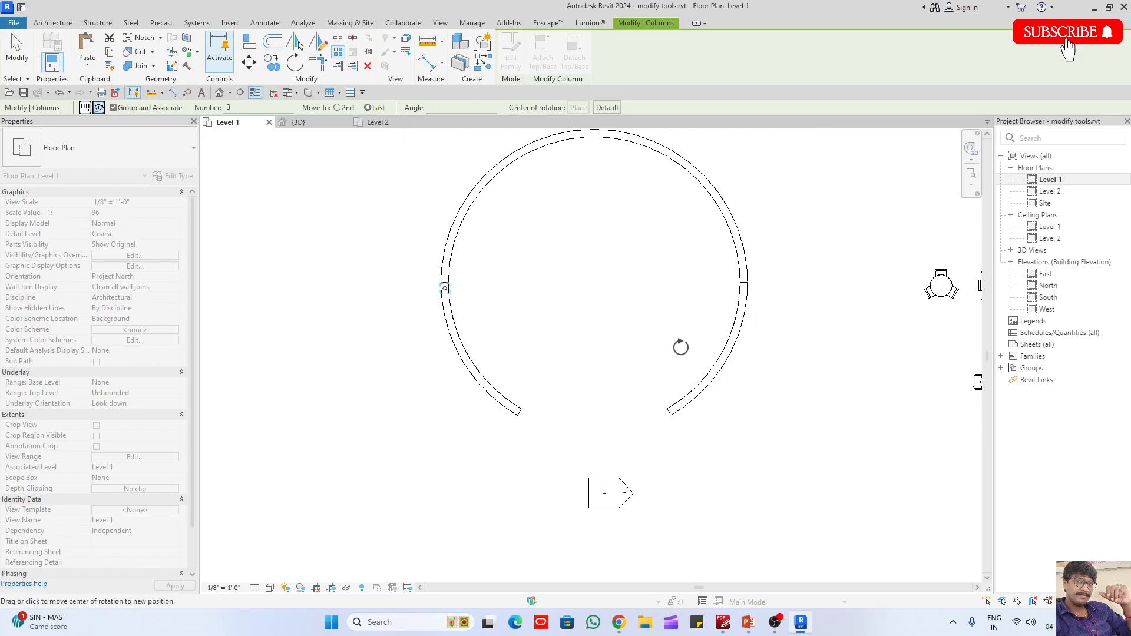
left_click(728, 227)
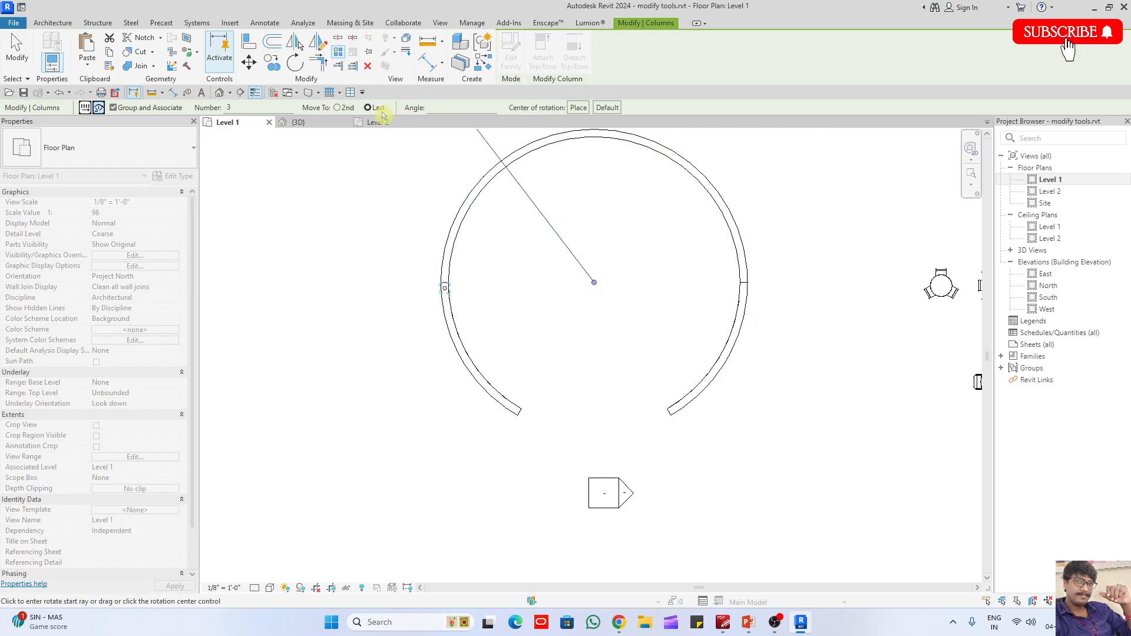
- Sweep the radial array from the column's midpoint to the southwestern arc's free end with 10 items
scroll(446, 285, "up", 5)
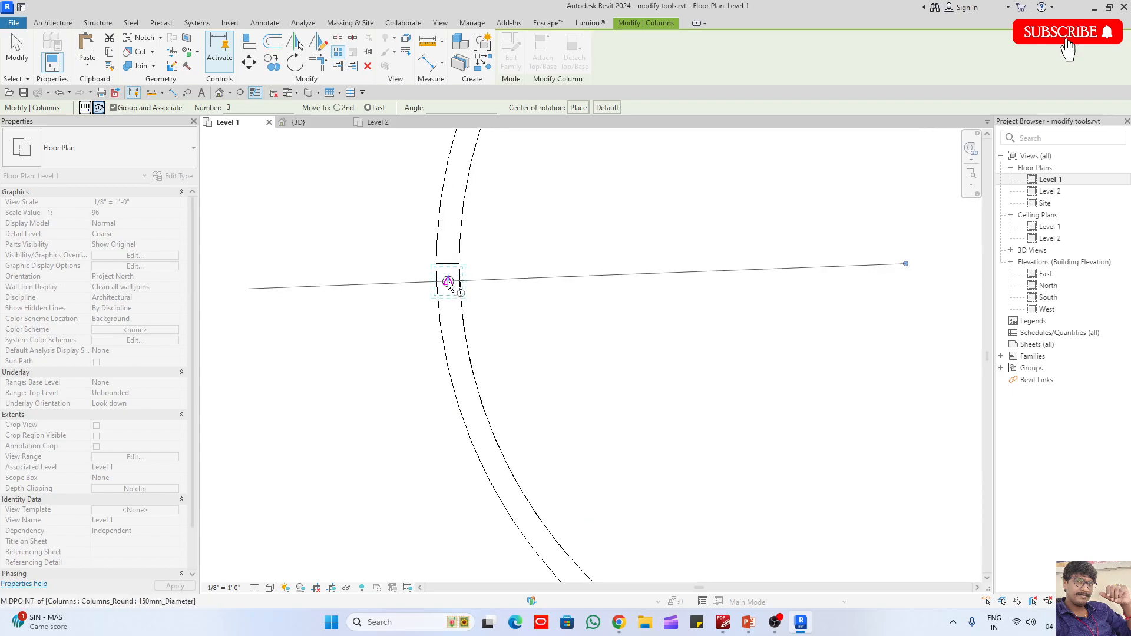
left_click(448, 283)
scroll(449, 284, "down", 3)
scroll(554, 434, "up", 5)
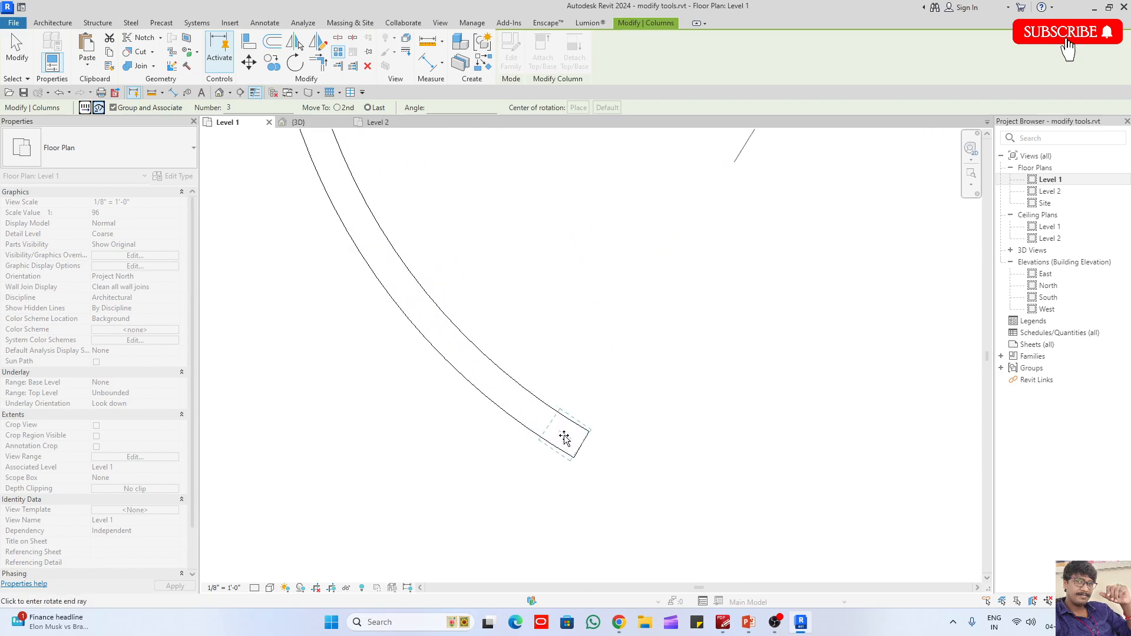
left_click(561, 436)
scroll(731, 490, "down", 2)
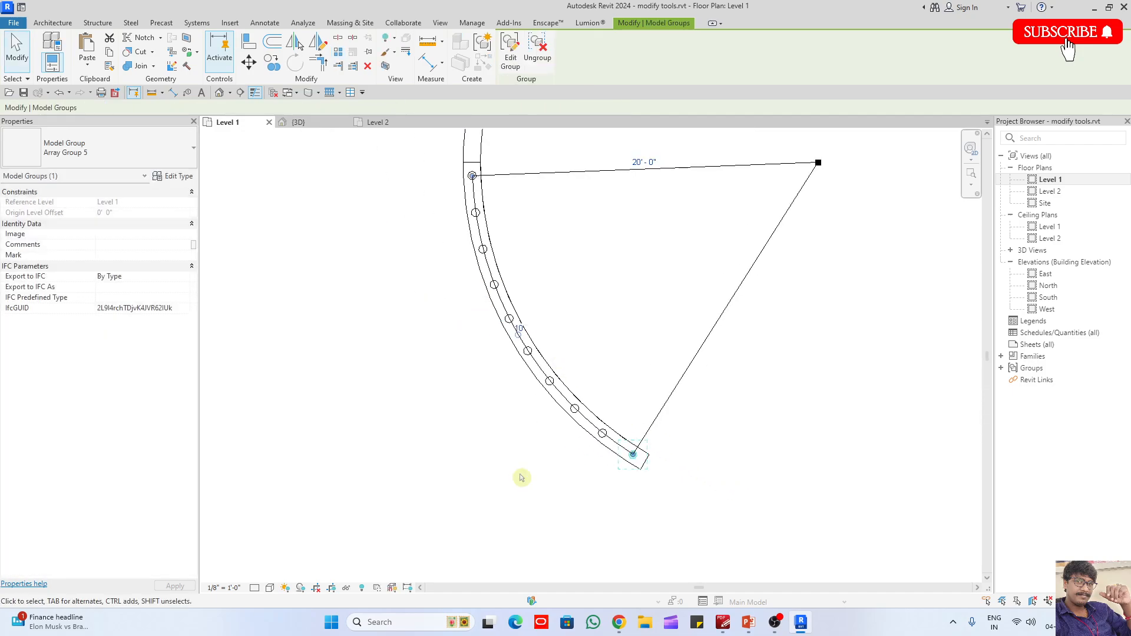
- Set the column array's item count to 12
left_click(520, 331)
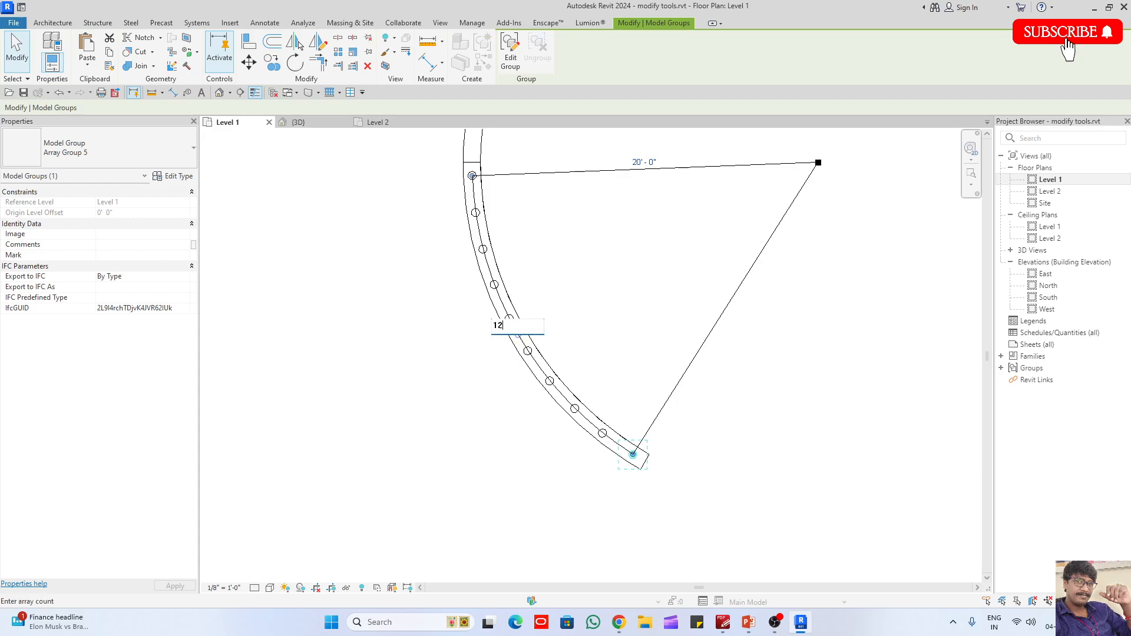
key("Return")
left_click(525, 452)
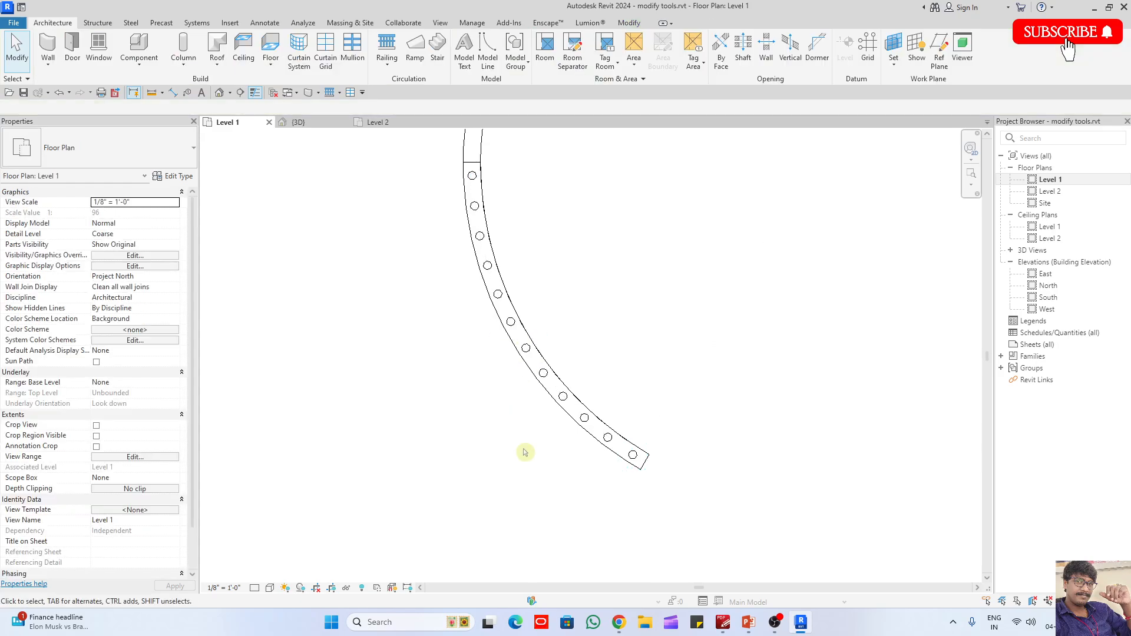
- Select every column group in the 12-item array and mirror a copy across a vertical axis through the circular wall's midpoint
left_click(564, 394)
key("s")
key("a")
scroll(439, 453, "down", 3)
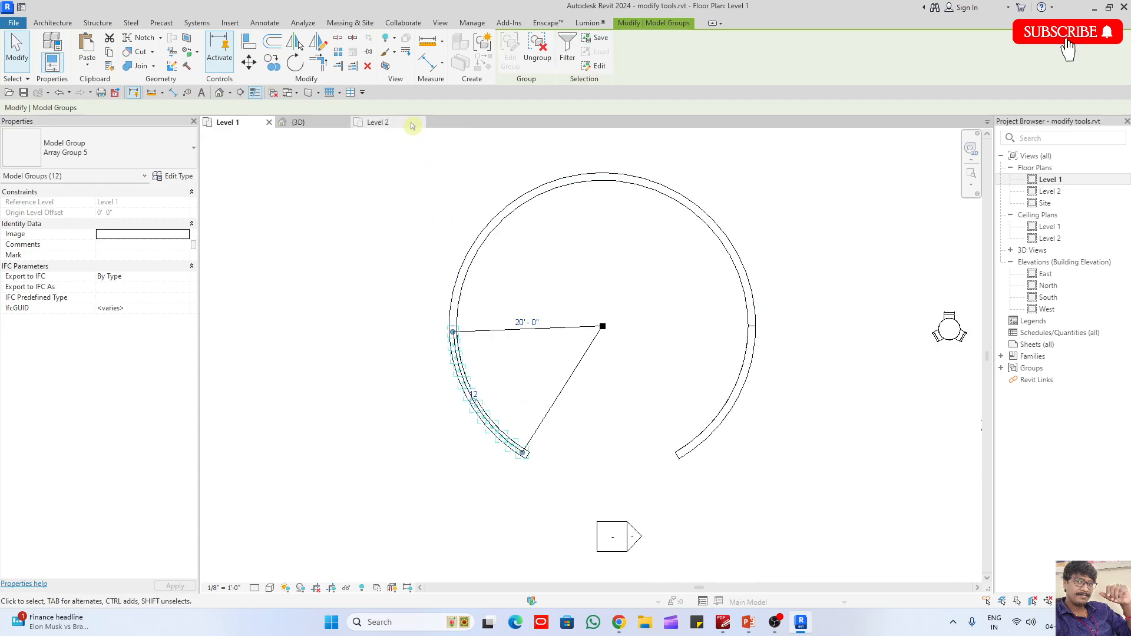
left_click(318, 42)
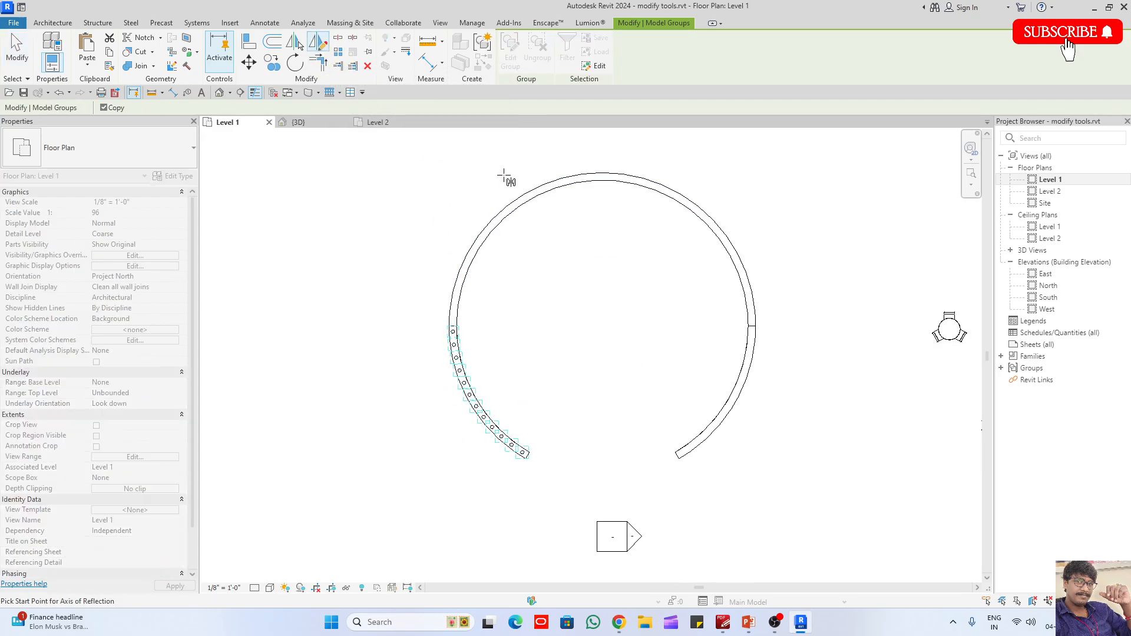
left_click(602, 180)
left_click(601, 270)
key("Escape")
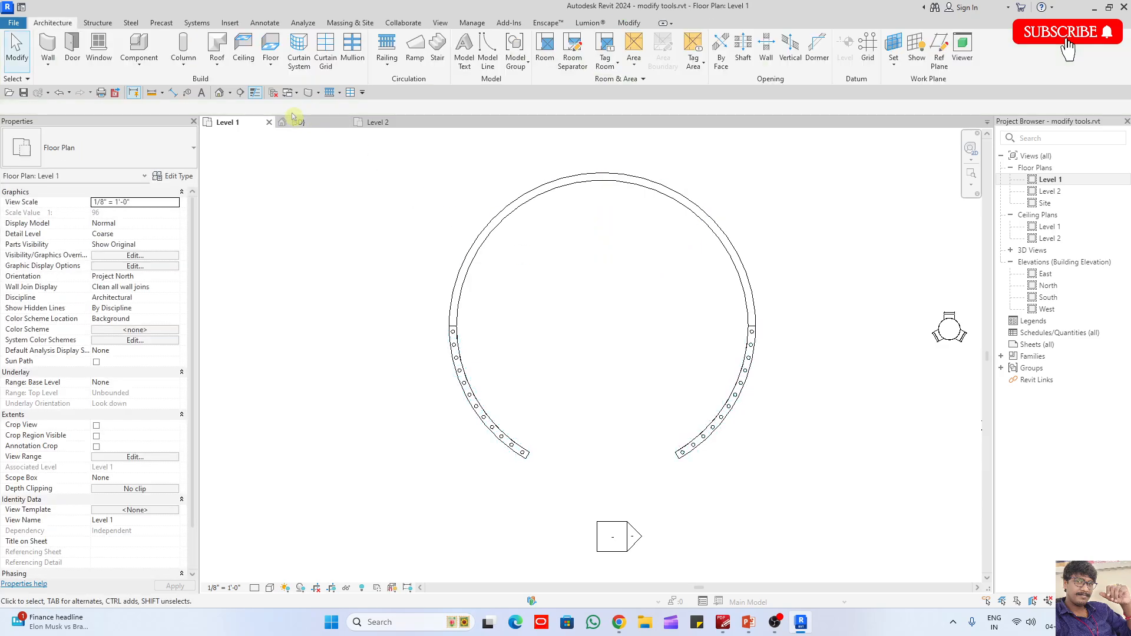
- Examine the columns on both arcs of the circular wall in the 3D view, along with the furnished classroom
left_click(297, 122)
scroll(446, 235, "down", 2)
middle_click_drag(574, 394, 525, 348, "shift")
scroll(722, 324, "down", 3)
middle_click_drag(757, 365, 713, 336, "shift")
middle_click_drag(724, 324, 701, 462)
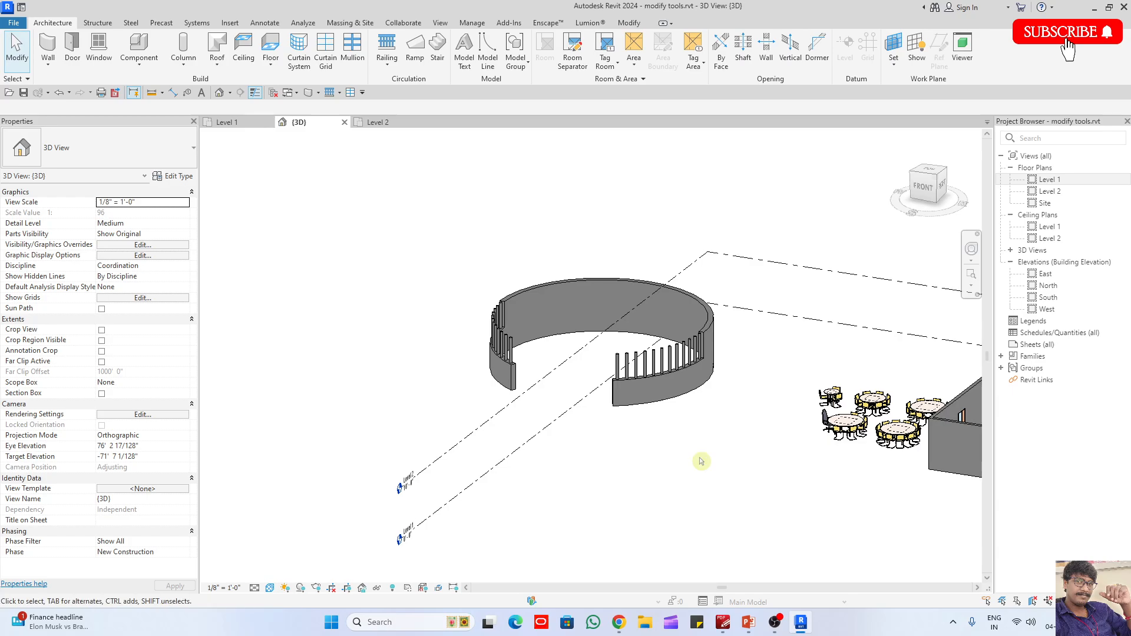
middle_click_drag(767, 439, 922, 517, "shift")
scroll(583, 296, "down", 2)
scroll(921, 518, "up", 1)
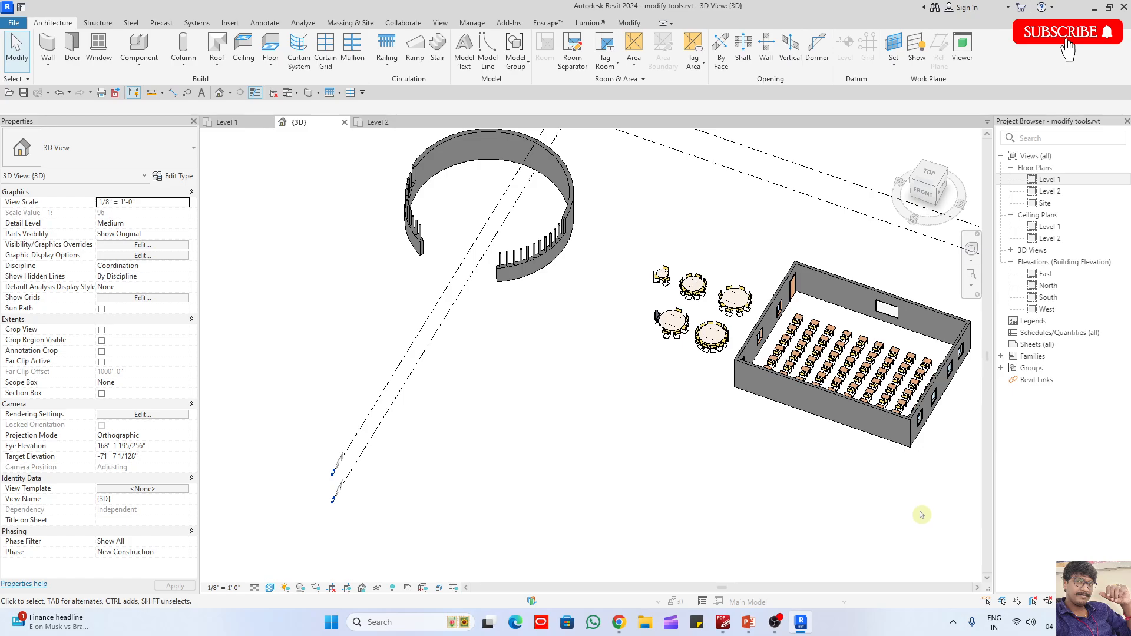
- Ungroup all instances of the classroom's desk-row array group in the 3D view
scroll(871, 373, "up", 5)
left_click(842, 304)
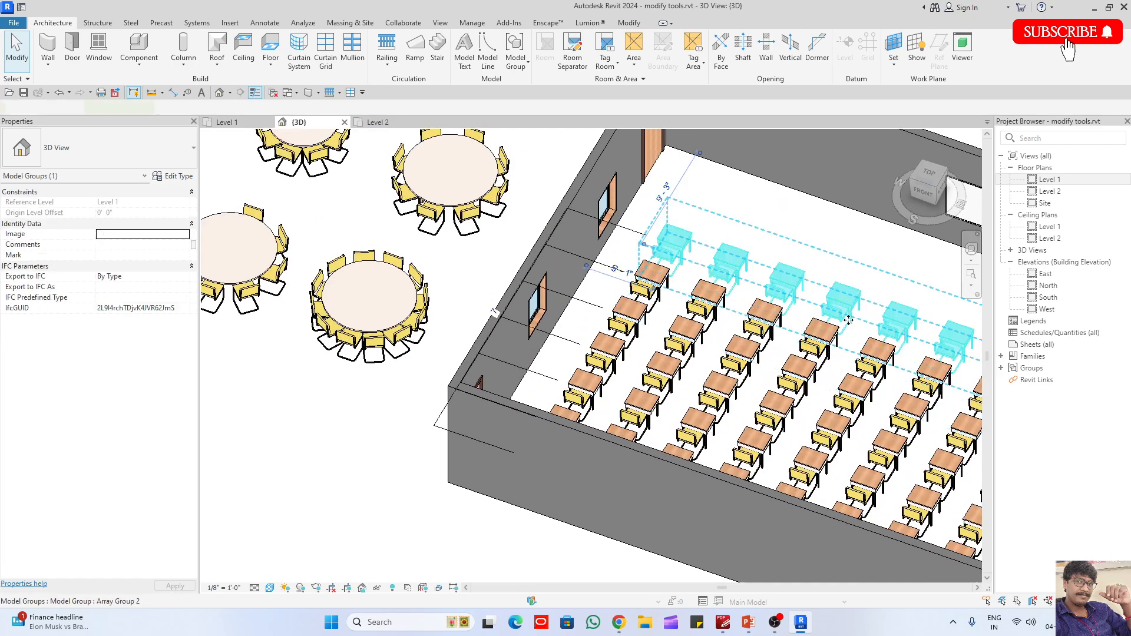
middle_click_drag(841, 304, 741, 329)
key("s")
key("a")
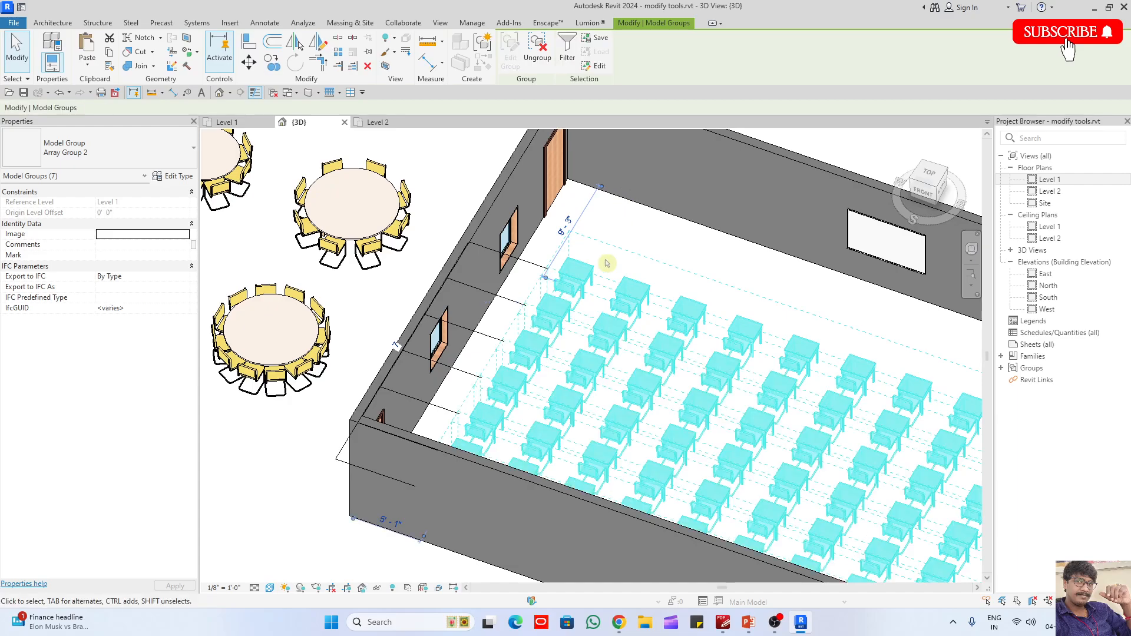
left_click(547, 61)
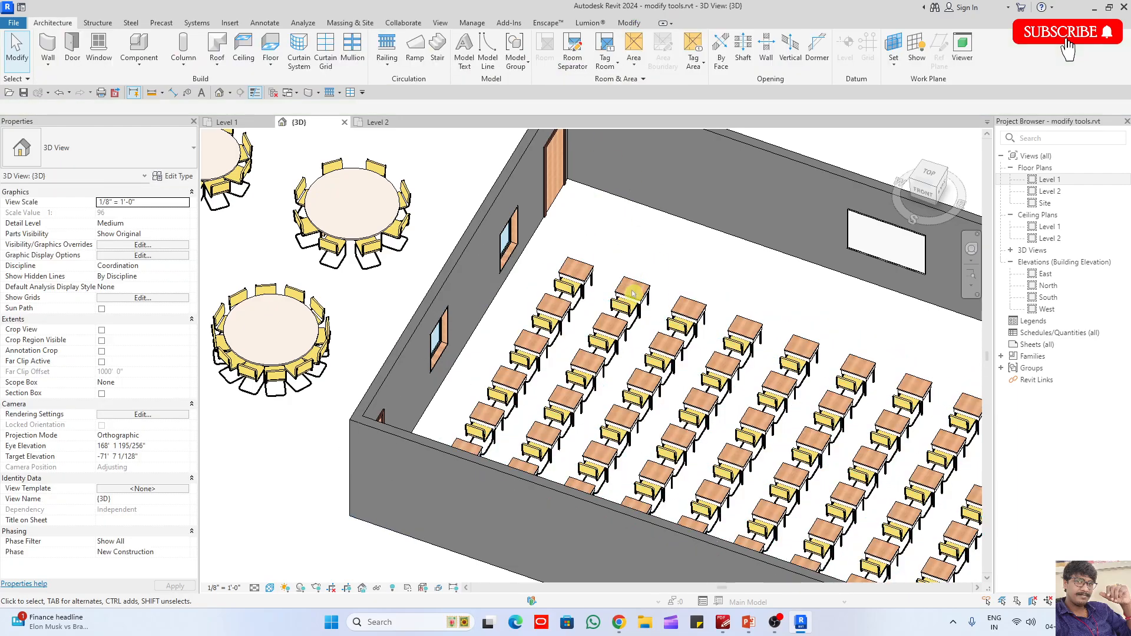
- Try to ungroup all instances of the individual desk-and-chair array group in the classroom
left_click(637, 299)
key("a")
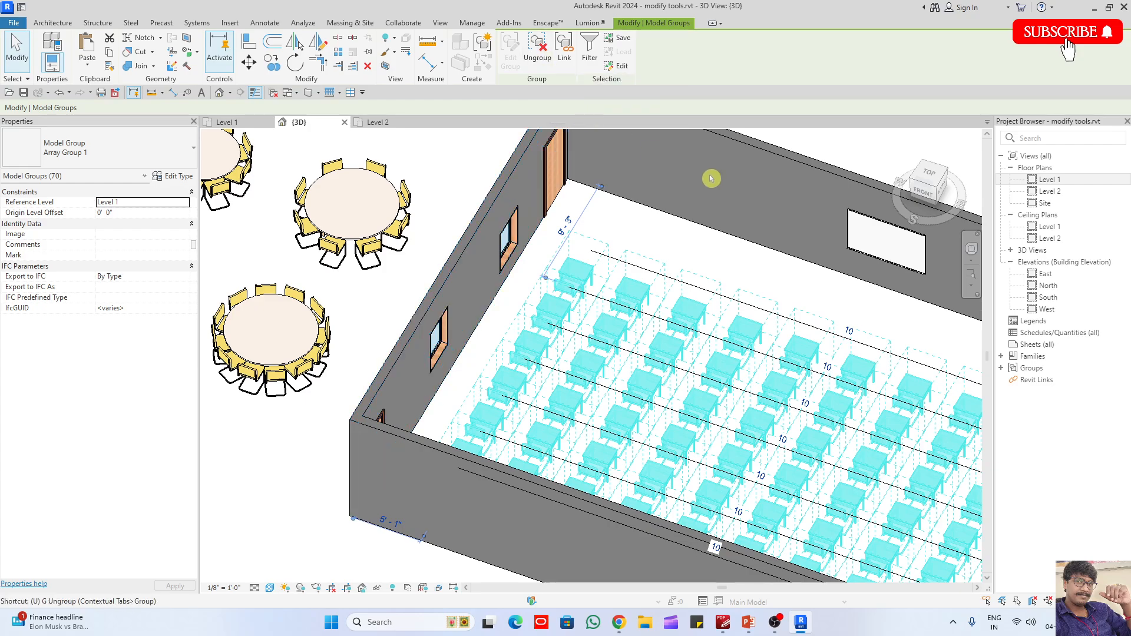
key("g")
key("Escape")
left_click(688, 316)
key("Escape")
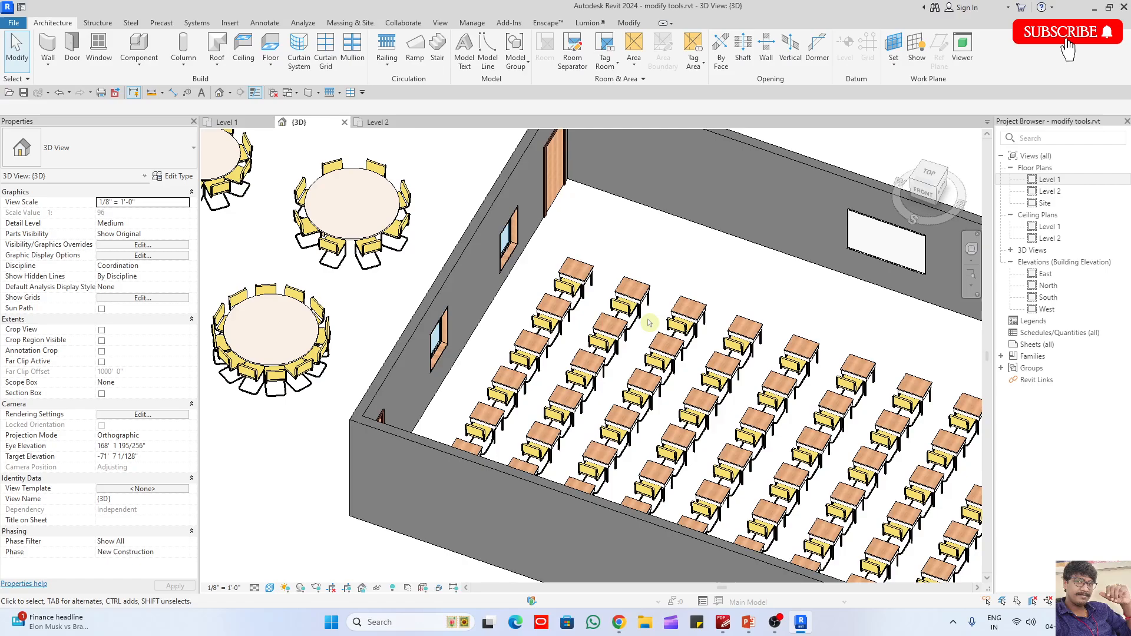
- Open the first desk row's group for editing and continue into the nested group of a single desk and chair
left_click(634, 298)
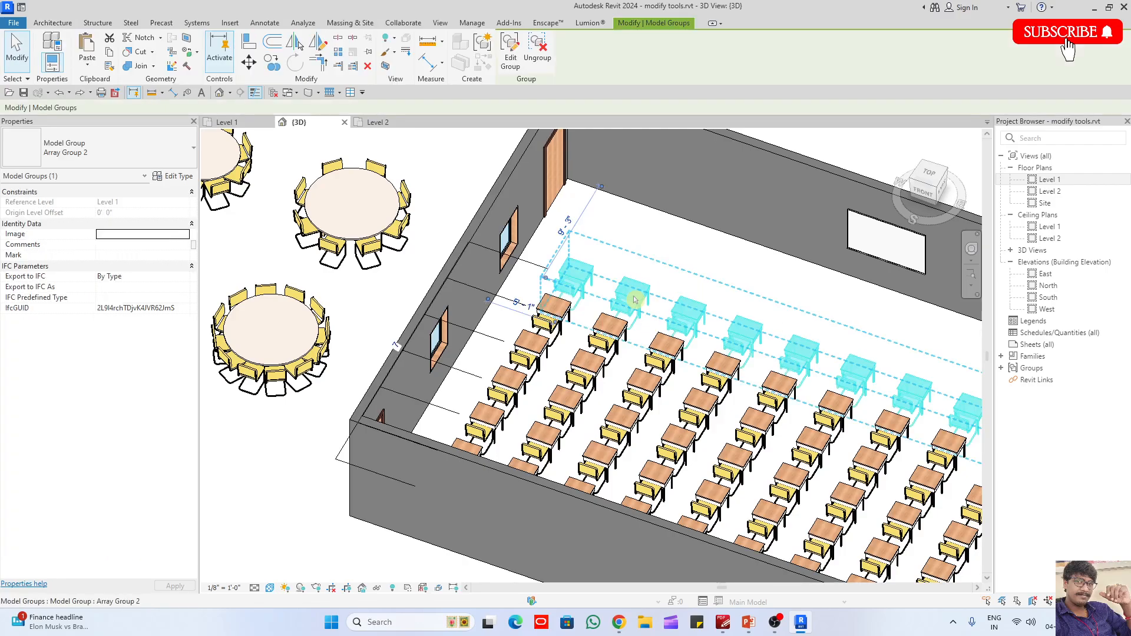
left_click(511, 59)
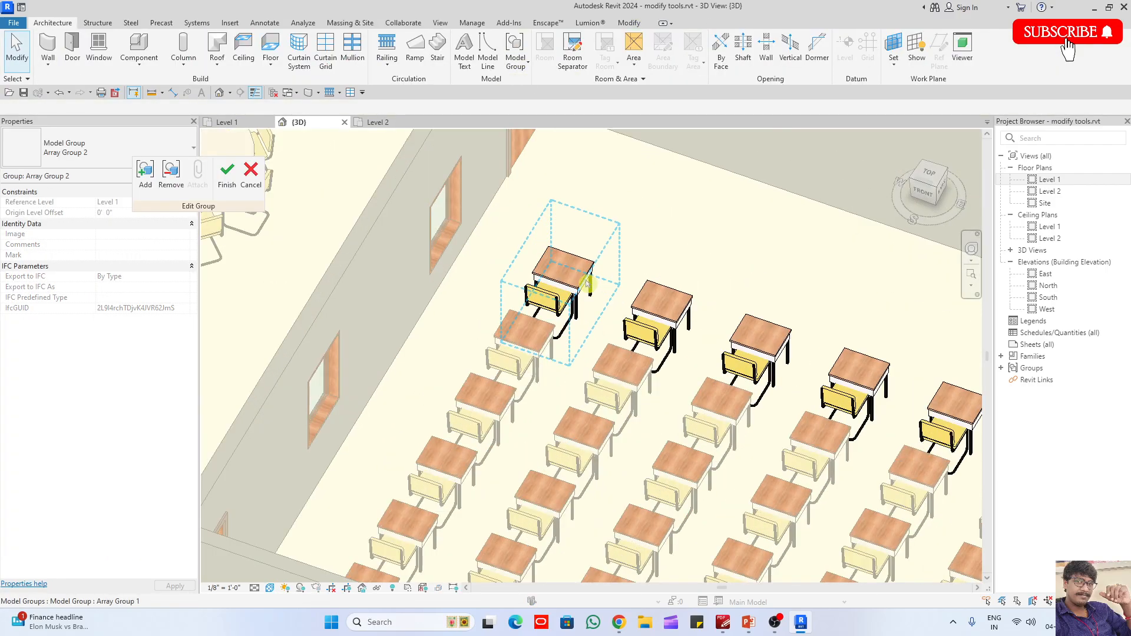
left_click(511, 57)
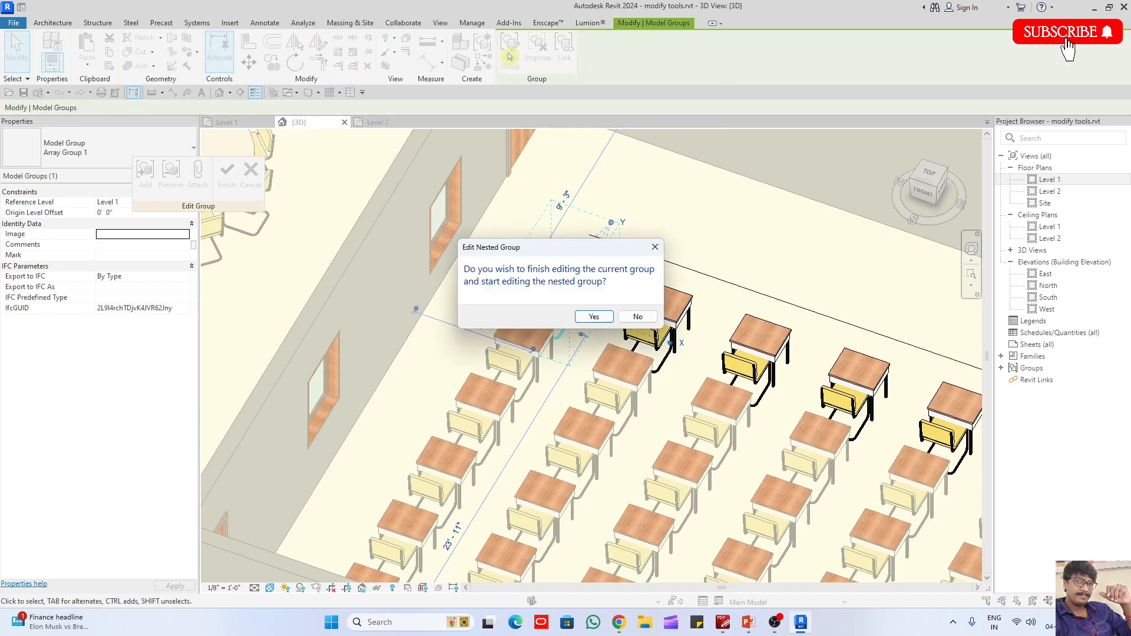
left_click(594, 317)
scroll(542, 290, "up", 2)
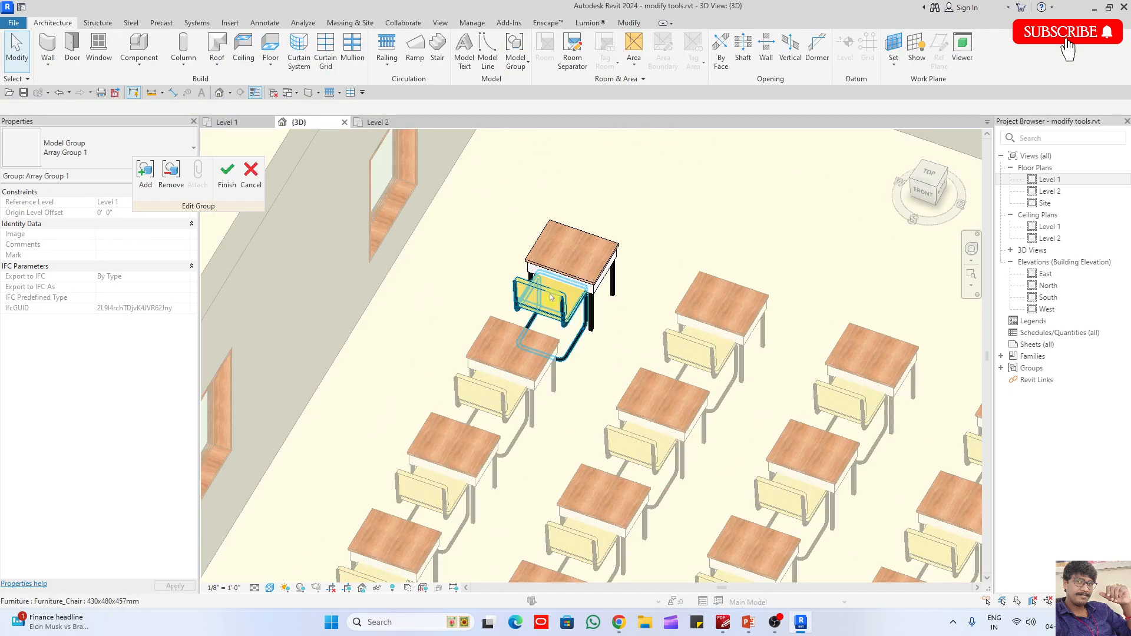
- Change the grouped chair's type to Furniture_Chair_Desk_w-Armrest_1 635x685x435mm and finish editing the group
left_click(542, 290)
left_click(112, 147)
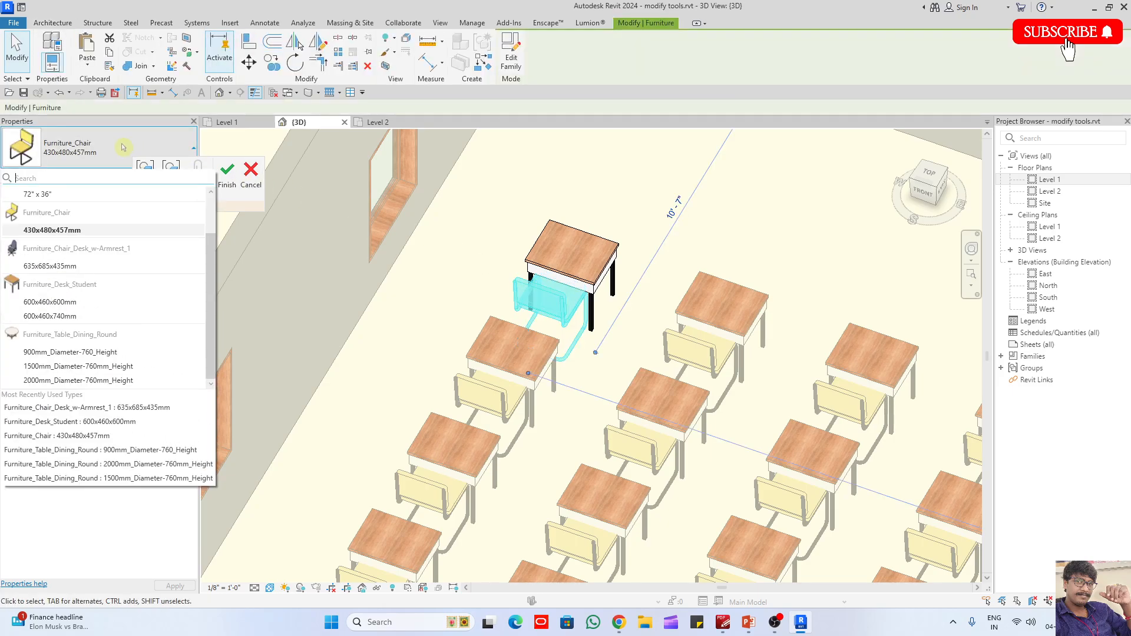
left_click(59, 268)
left_click(461, 335)
left_click(227, 172)
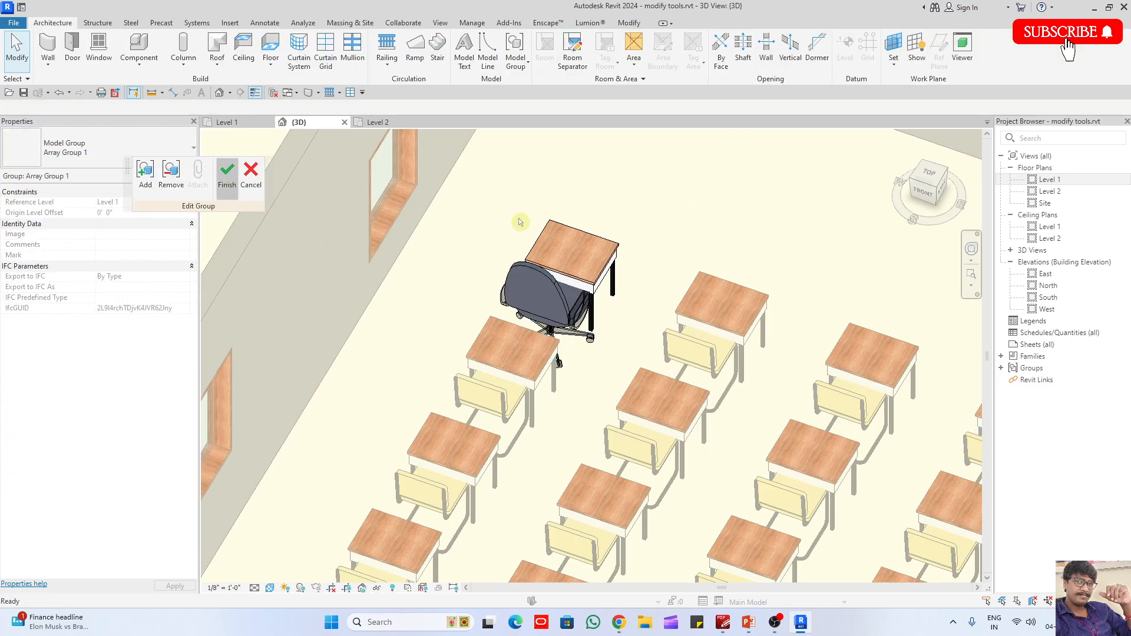
scroll(503, 247, "down", 5)
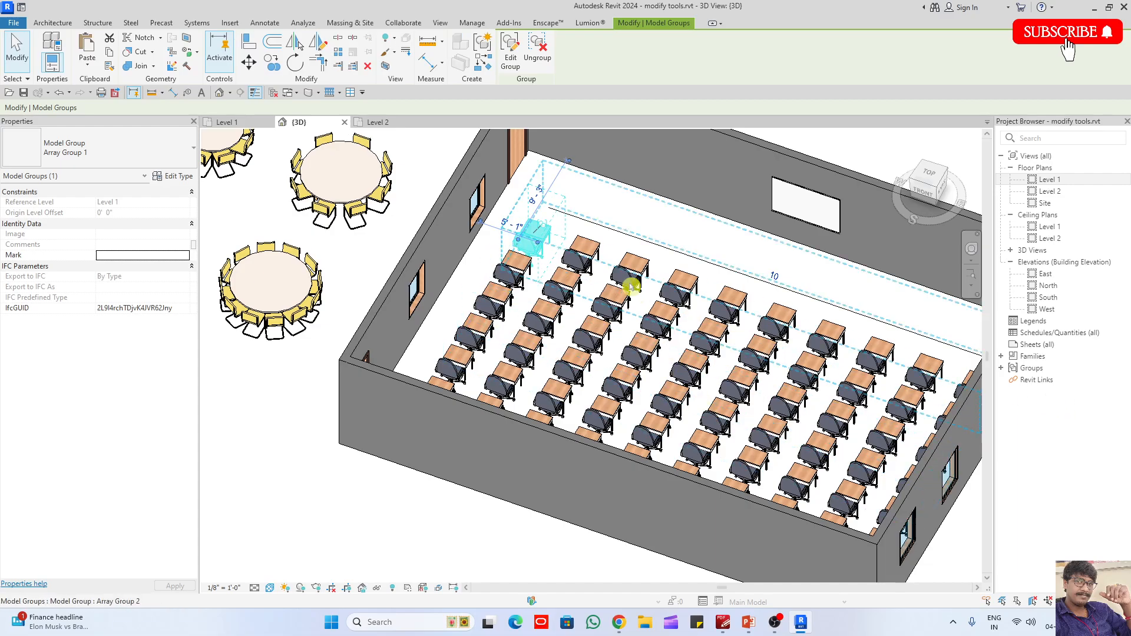
- Edit the nested desk-and-chair group again, delete its chair and finish editing the group
scroll(514, 157, "up", 1)
left_click(506, 62)
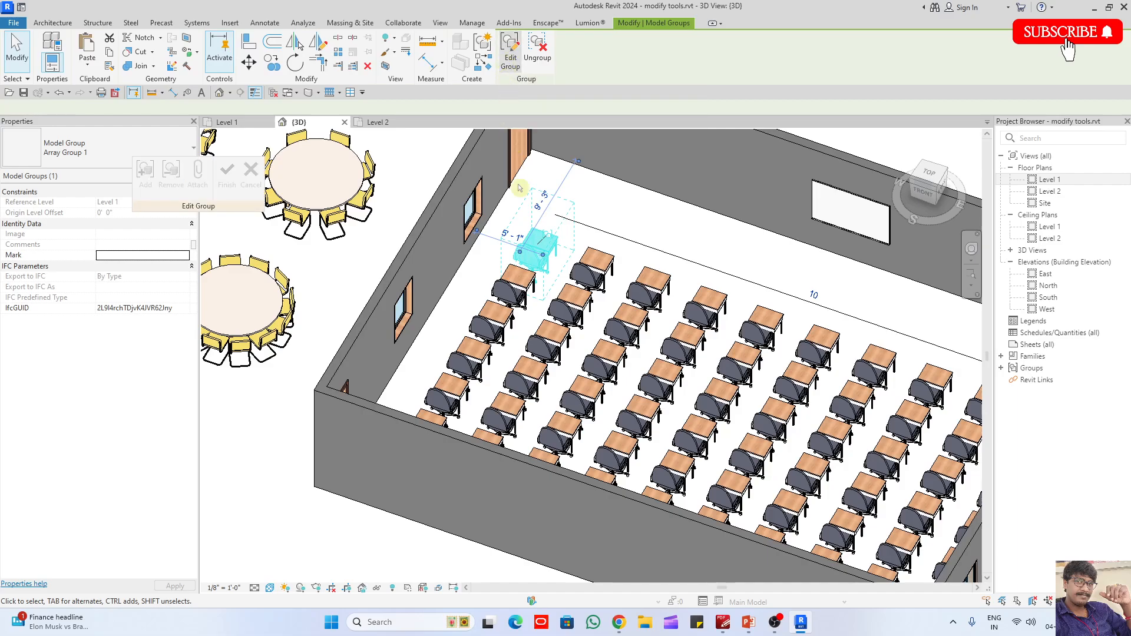
scroll(535, 260, "up", 3)
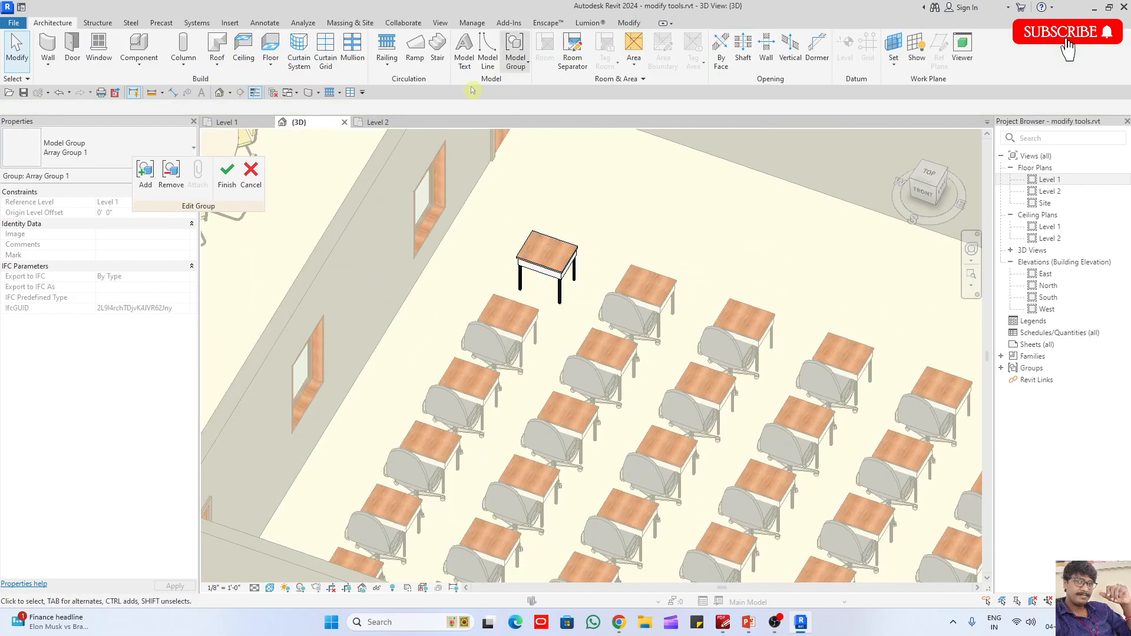
left_click(231, 184)
scroll(545, 224, "down", 5)
key("Escape")
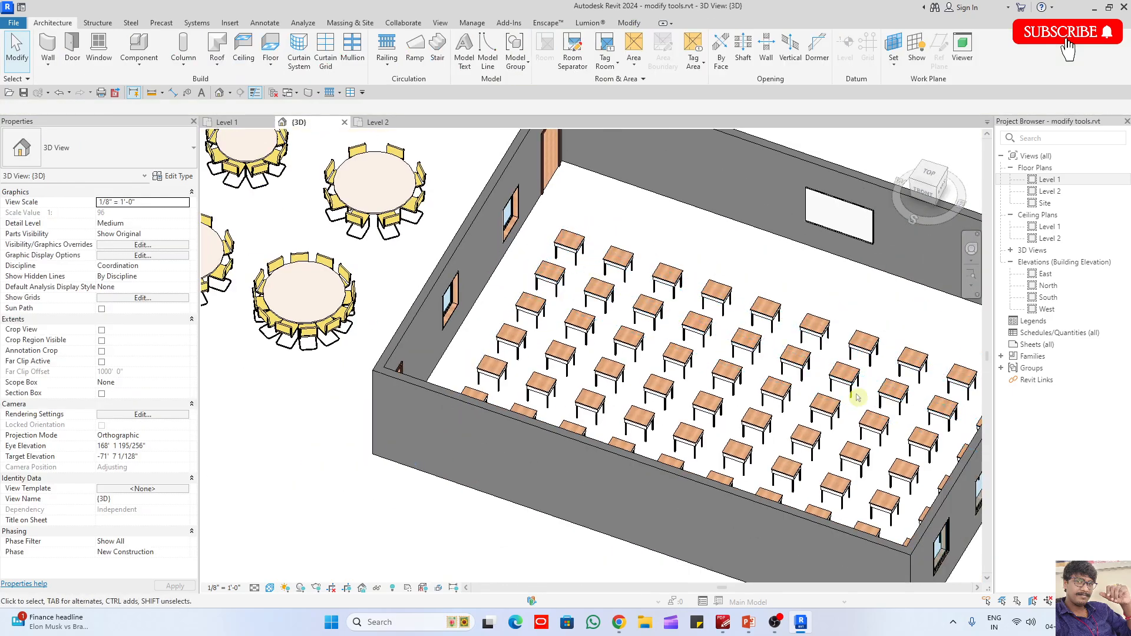
- Reopen the nested desk group for editing and place a Furniture_Chair_Desk_w-Armrest_1 chair at the desk
scroll(513, 233, "up", 3)
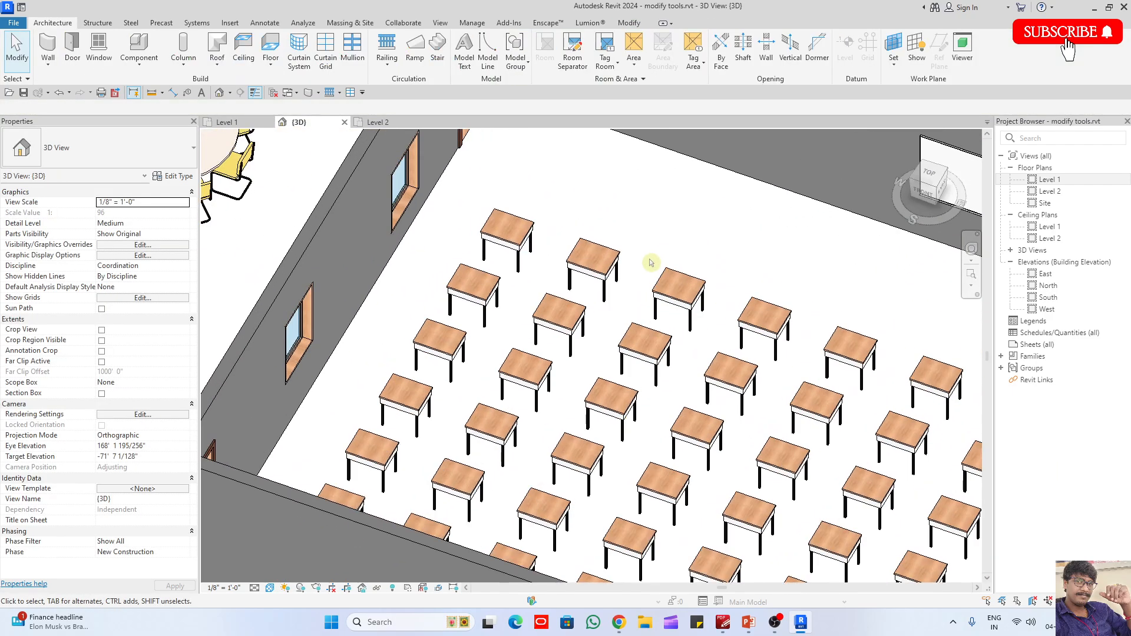
double_click(517, 242)
scroll(518, 243, "up", 2)
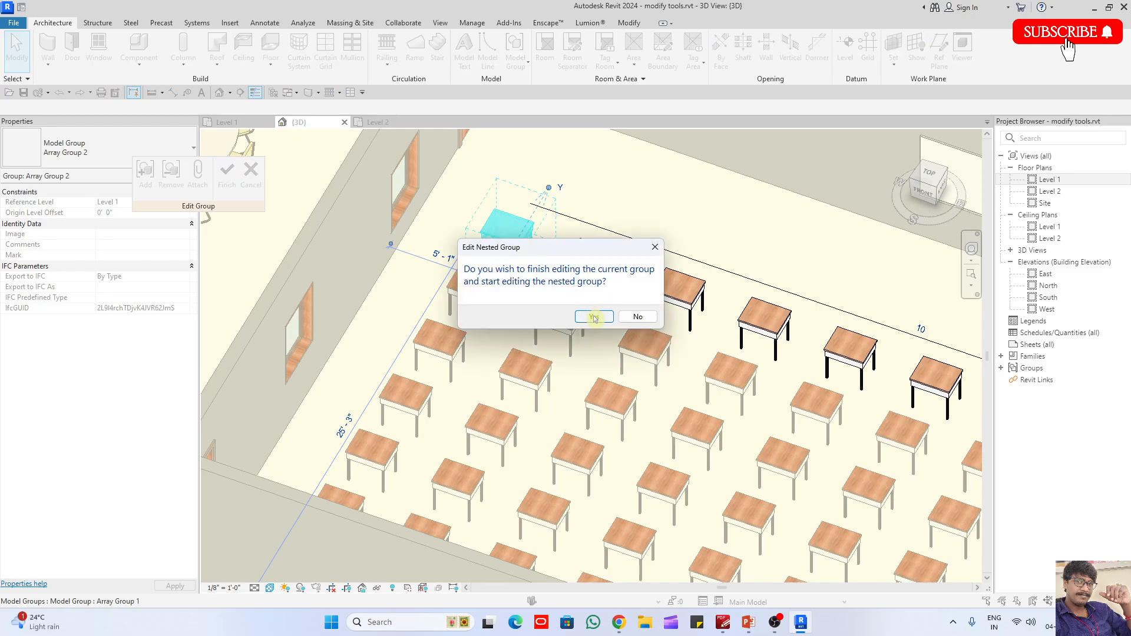
left_click(594, 317)
left_click(139, 44)
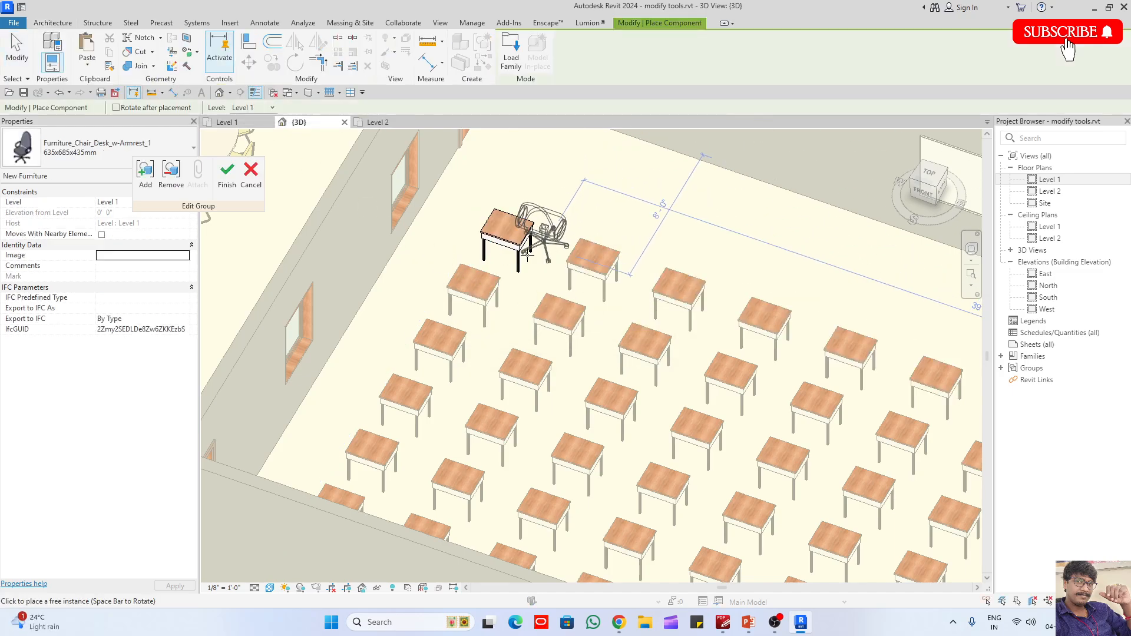
left_click(528, 255)
key("Escape")
key("Escape")
- Orient the model to the top view and move the new chair so it lines up with the edited group's desk
left_click(939, 181)
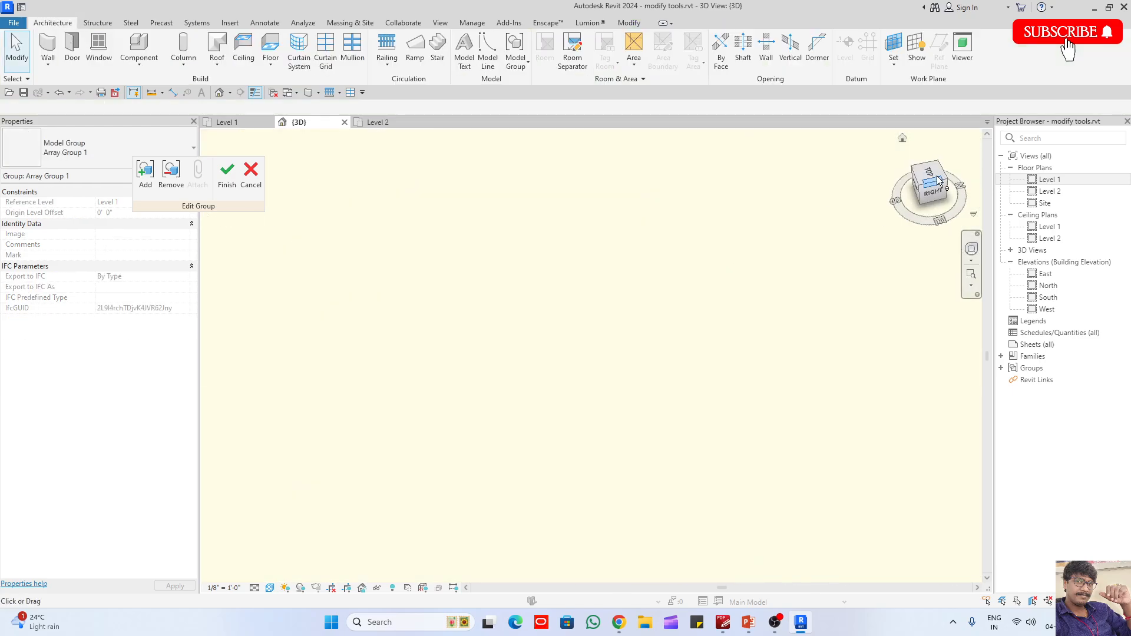
left_click(931, 173)
scroll(632, 274, "up", 2)
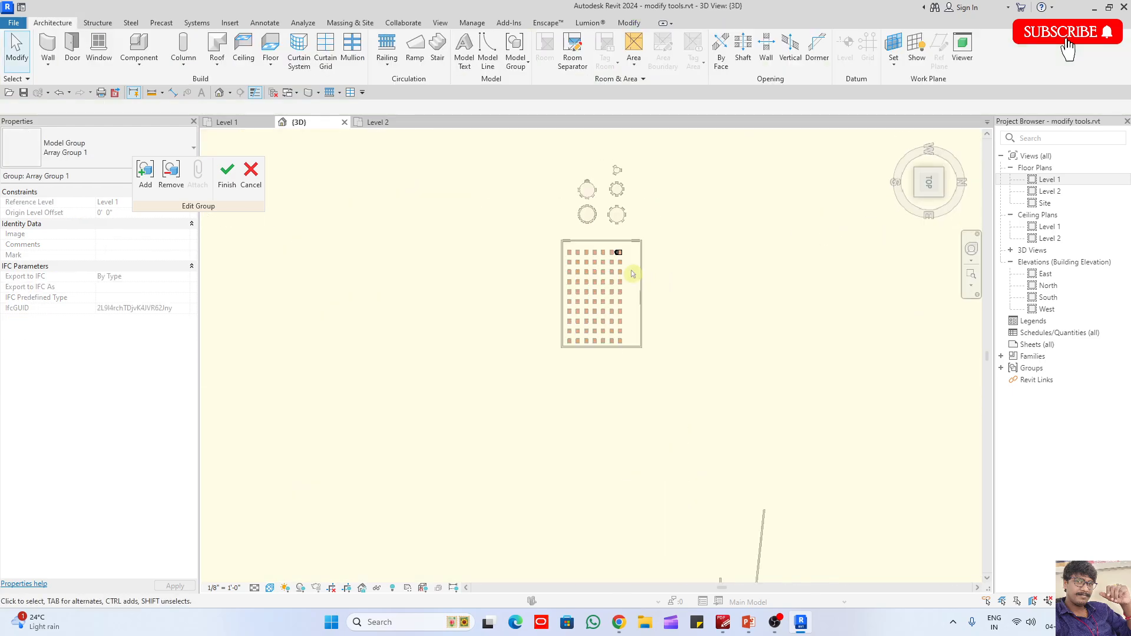
scroll(632, 274, "up", 6)
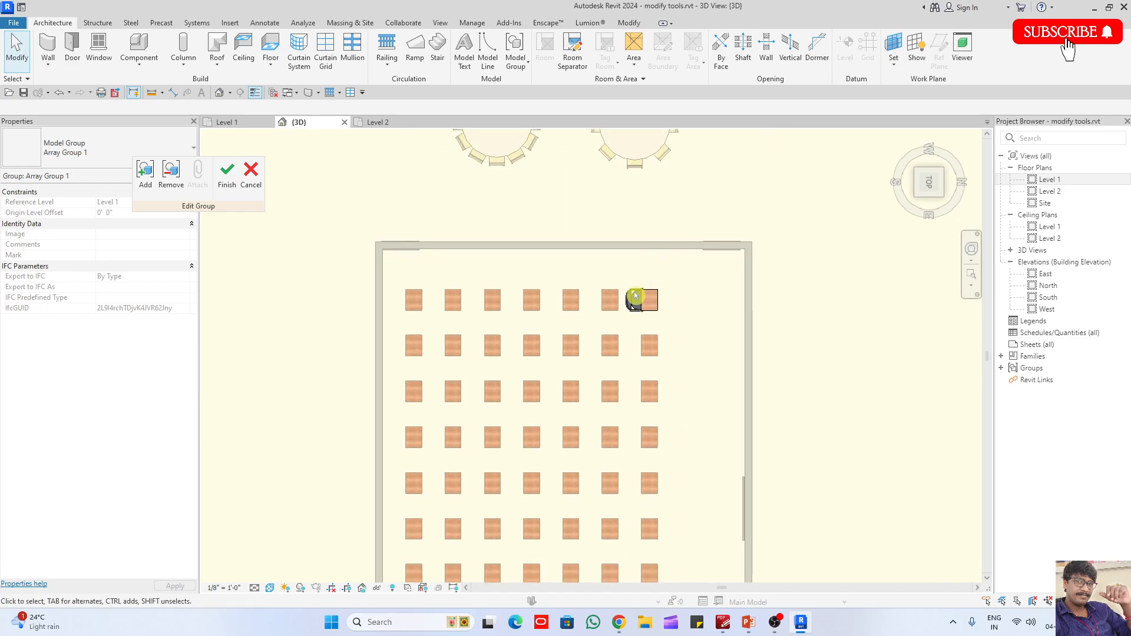
scroll(635, 296, "up", 5)
left_click(581, 404)
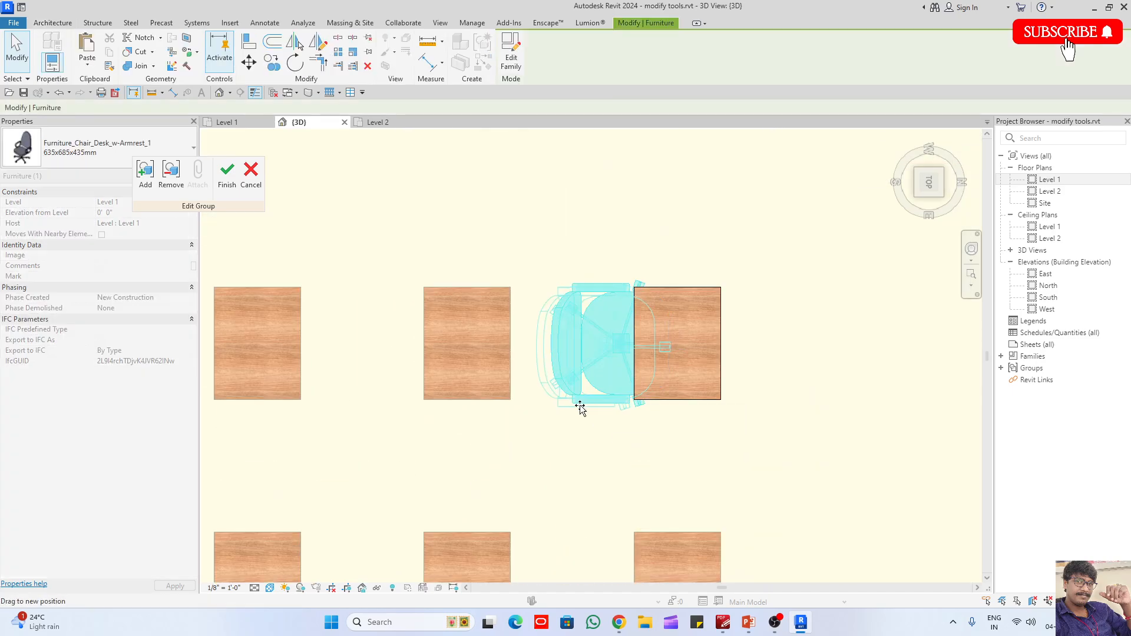
left_click(581, 428)
- Load Entourage_RPC_Female.rfa from the UK library's Entourage folder and place the figure on the chair in the group
left_click(139, 50)
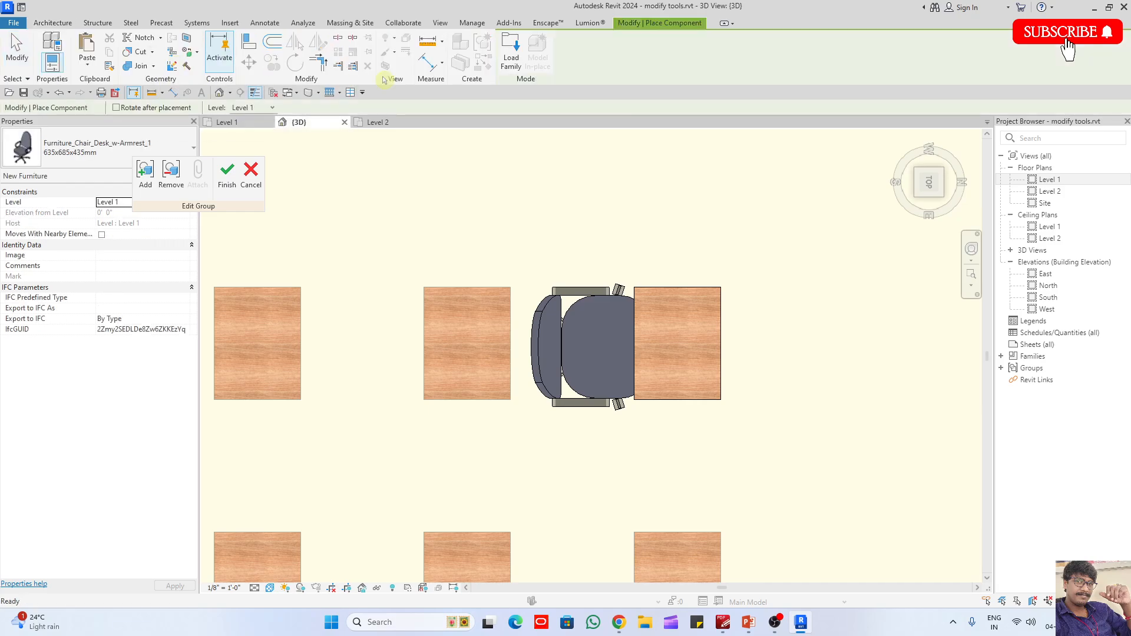
left_click(501, 53)
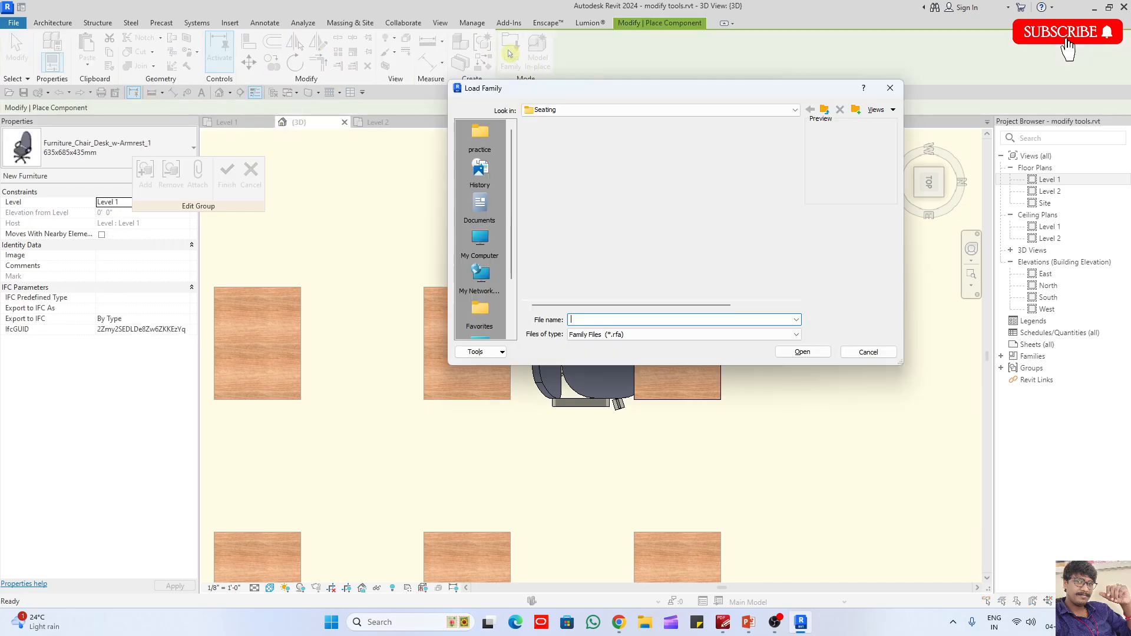
left_click(824, 111)
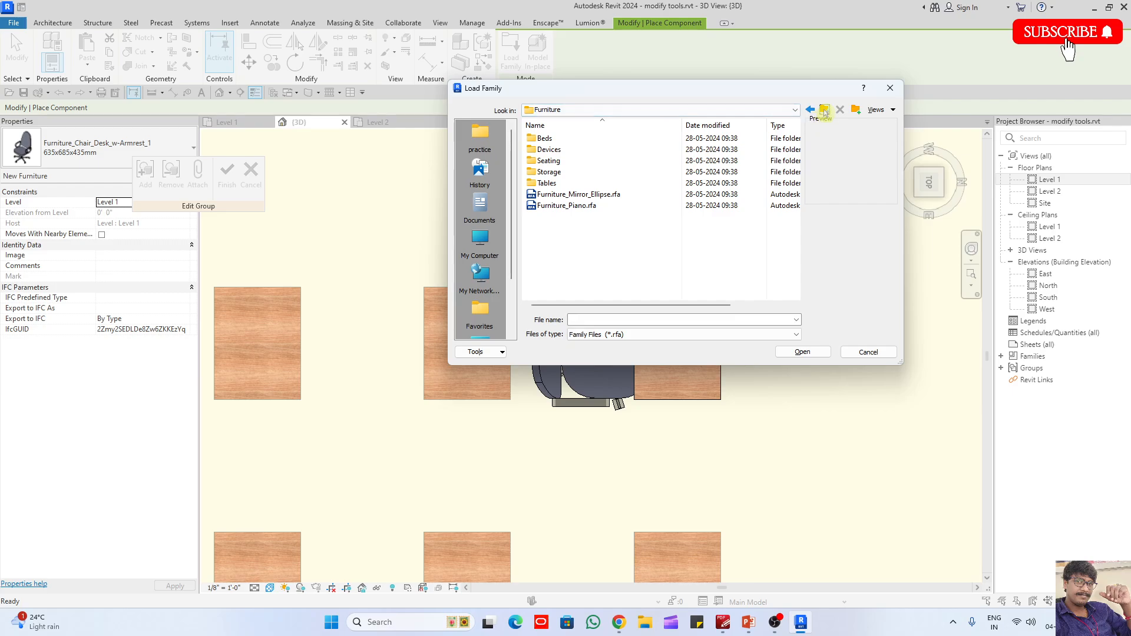
left_click(824, 111)
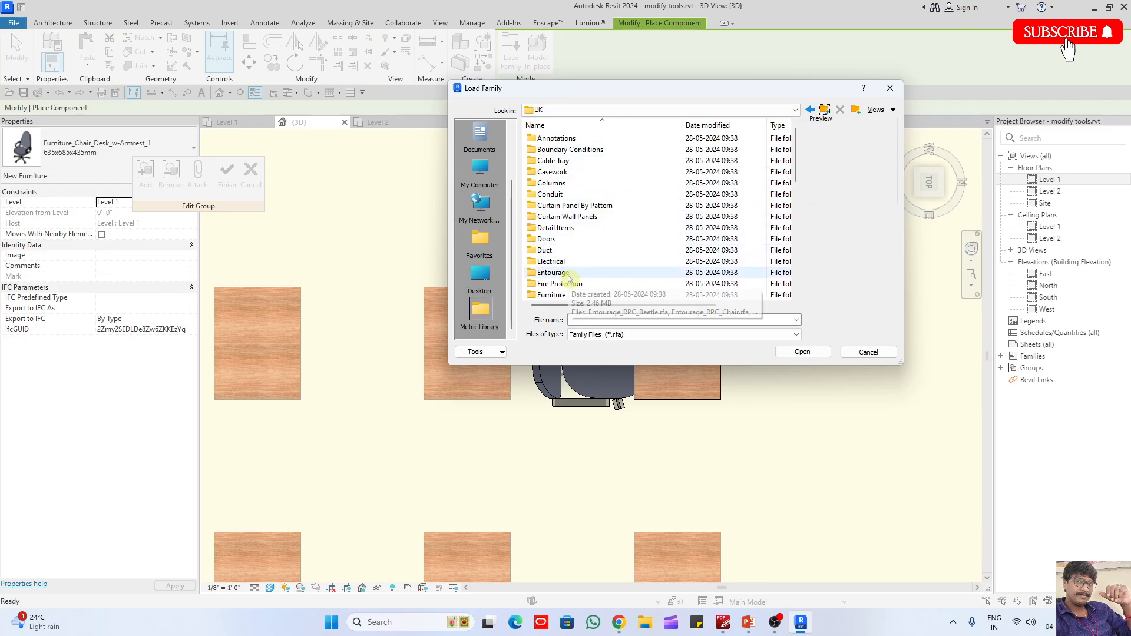
double_click(554, 273)
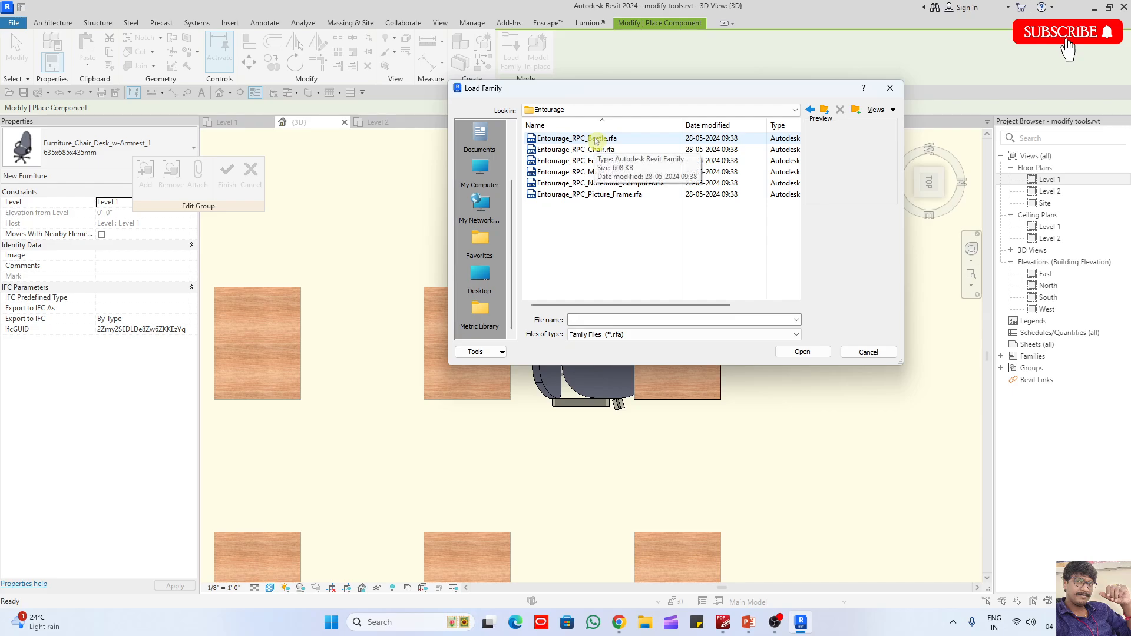
left_click(595, 161)
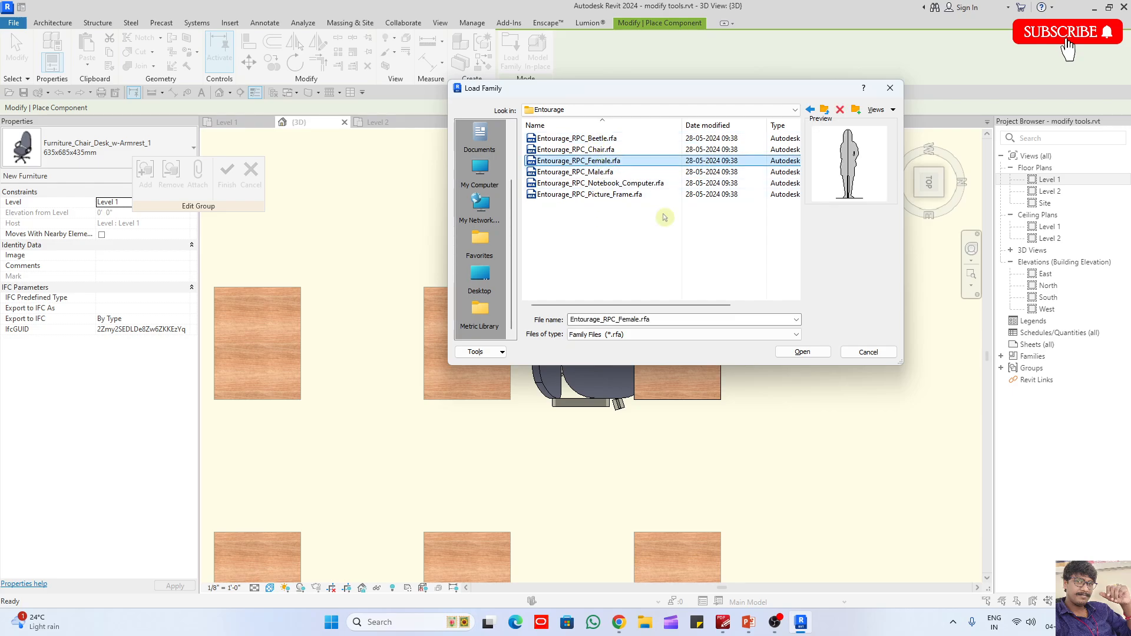
left_click(793, 352)
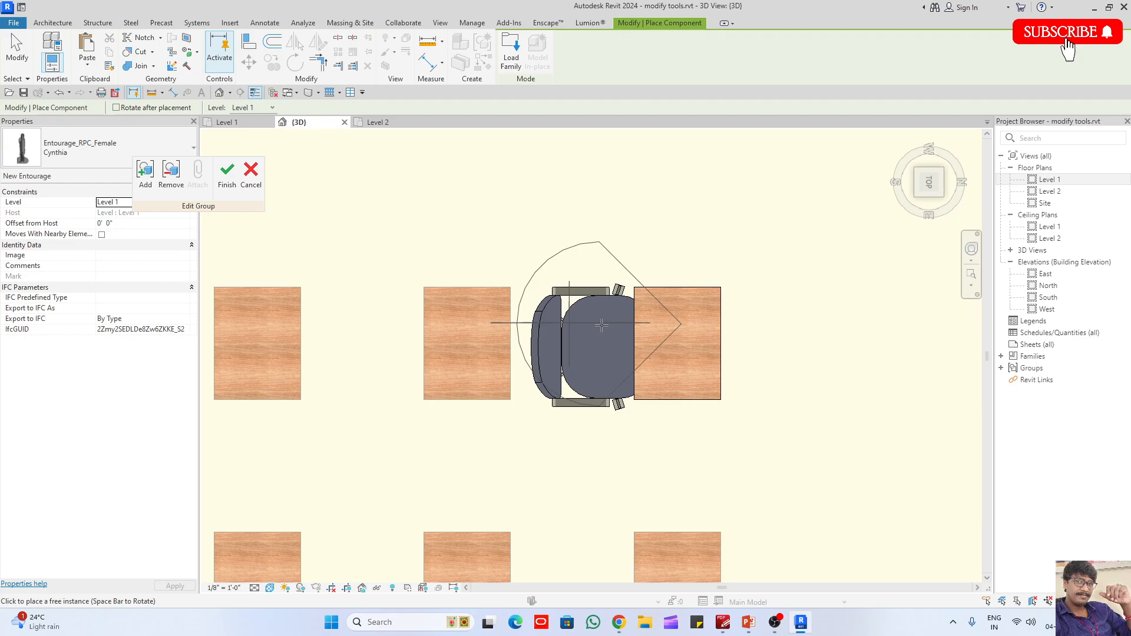
left_click(631, 343)
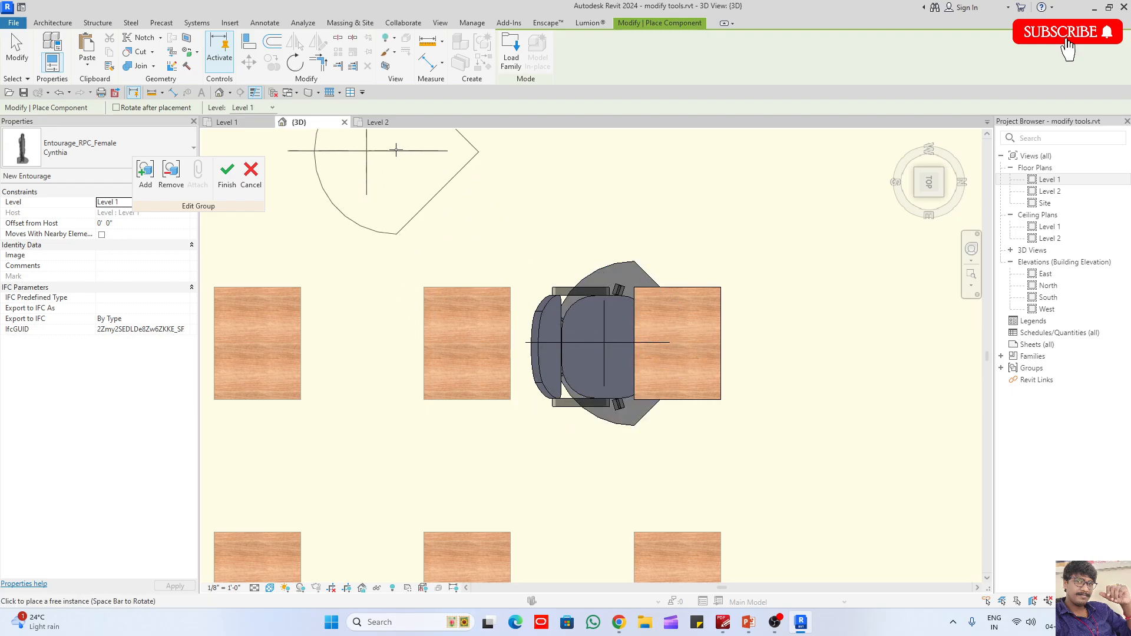
- Load the Entourage_RPC_Notebook_Computer.rfa family and place the notebook on the desk in the edited group
left_click(521, 57)
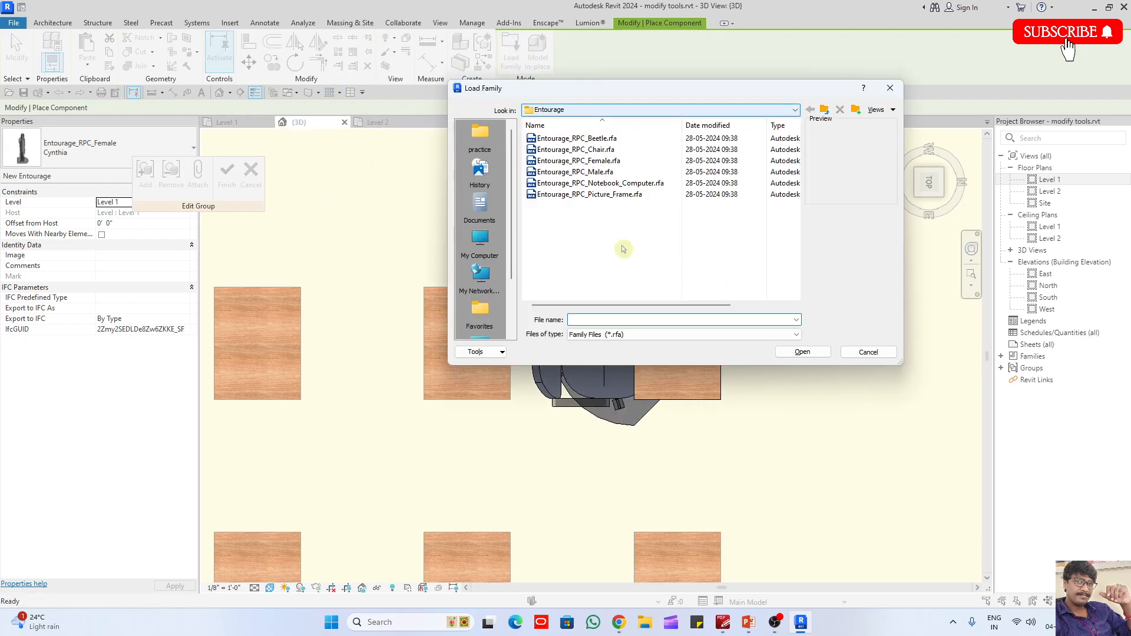
left_click(613, 184)
left_click(802, 352)
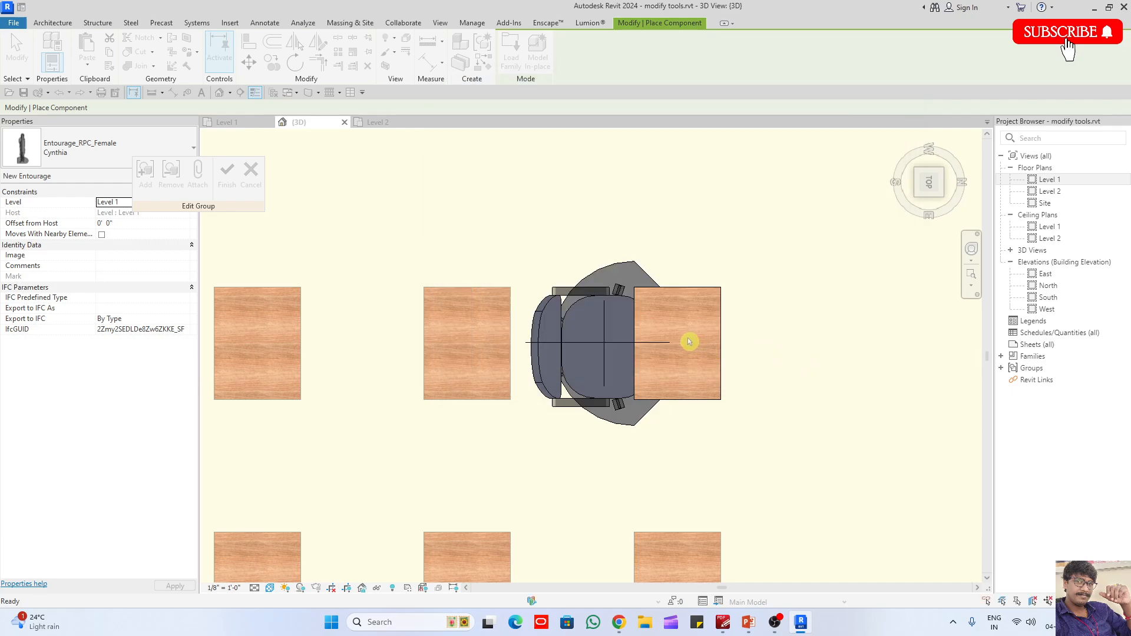
key("Escape")
key("Escape")
- Select the student desk in the group and copy the Height value from its type properties
left_click_drag(658, 245, 763, 386)
key("Escape")
left_click(706, 401)
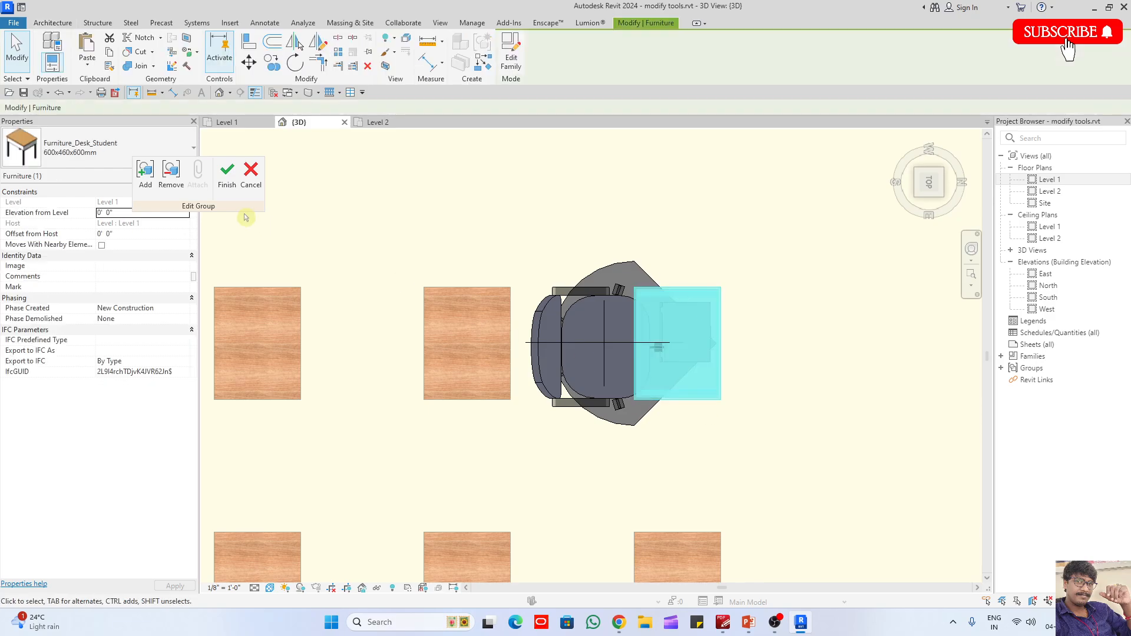
left_click_drag(193, 211, 383, 180)
left_click(185, 158)
left_click(173, 178)
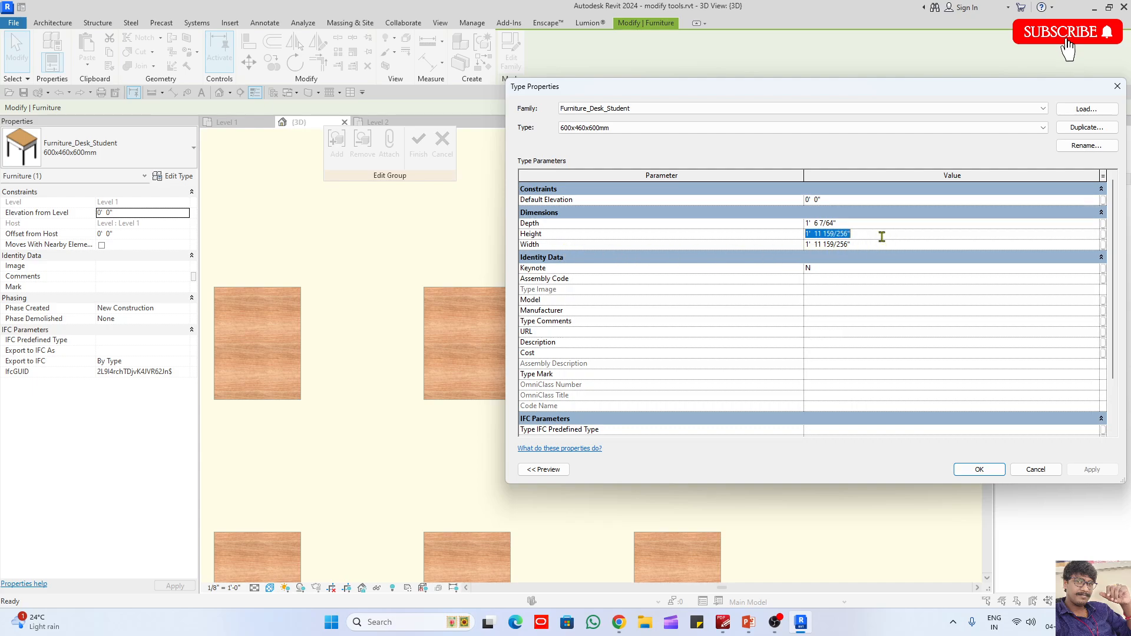
left_click(1116, 88)
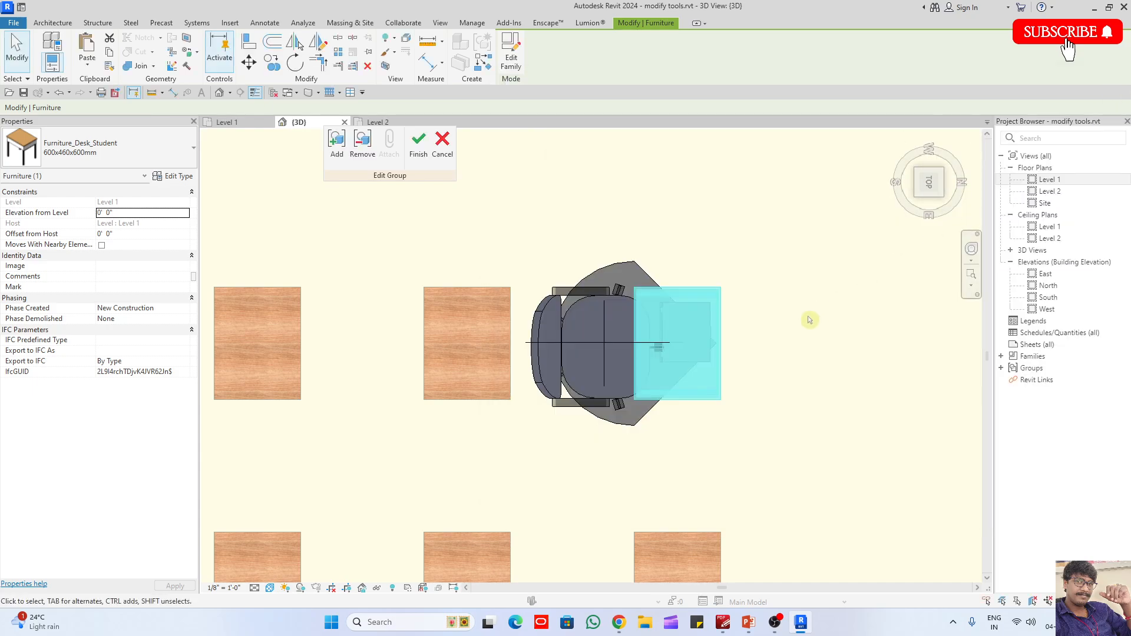
- Set the notebook computer's Offset from Host to 1' 11 159/256" and finish editing the group
key("Escape")
left_click_drag(654, 242, 747, 357)
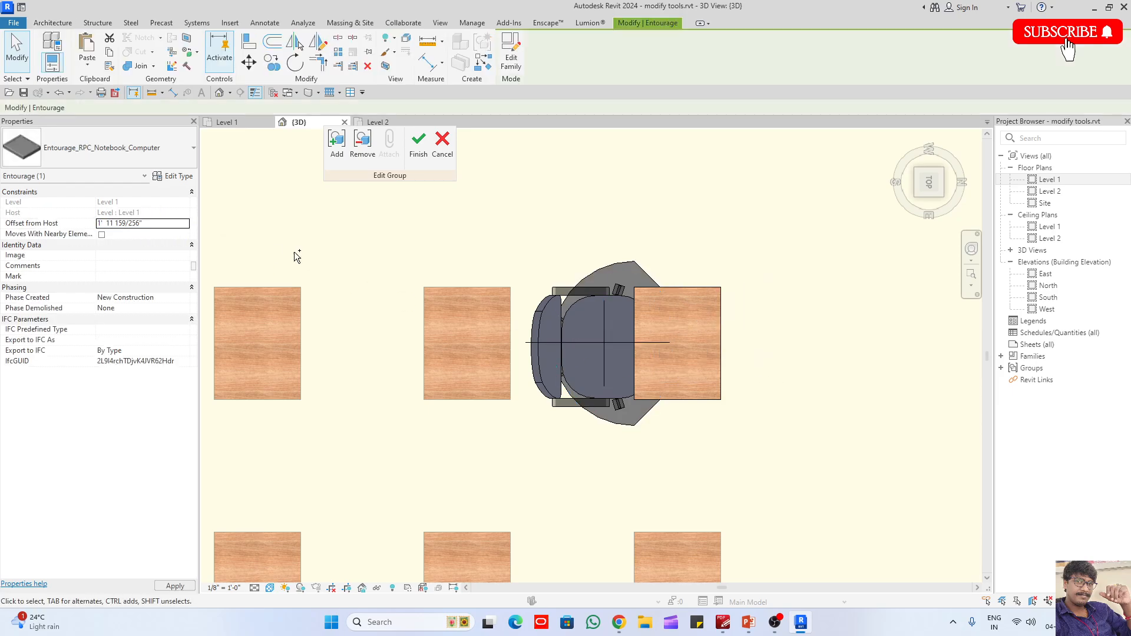
left_click(736, 329)
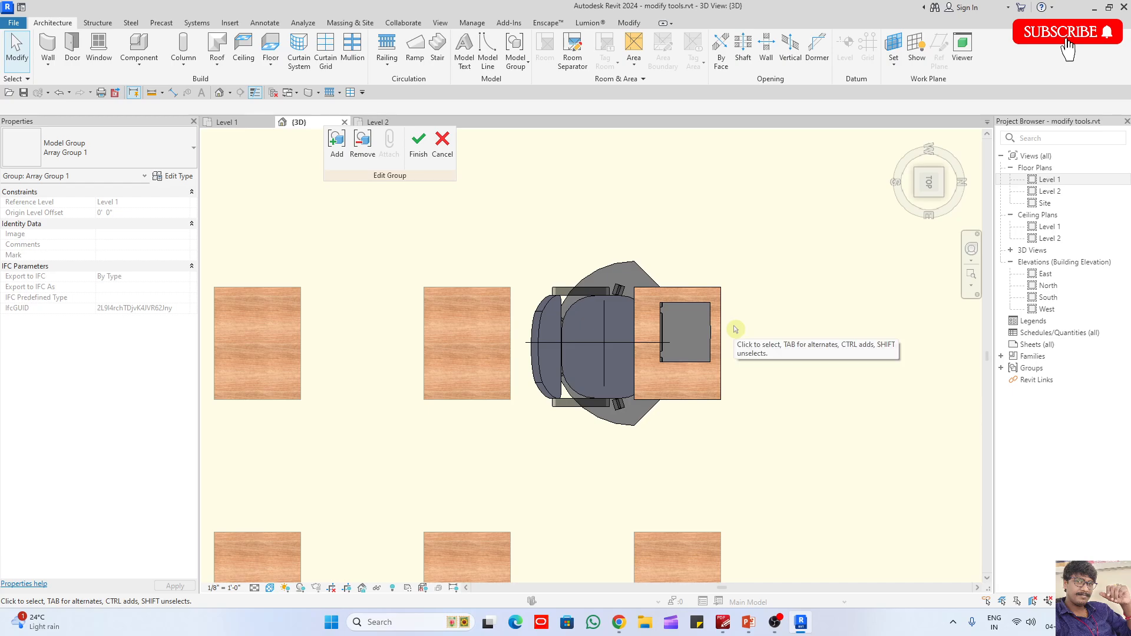
scroll(735, 330, "down", 2)
middle_click_drag(755, 381, 717, 271, "shift")
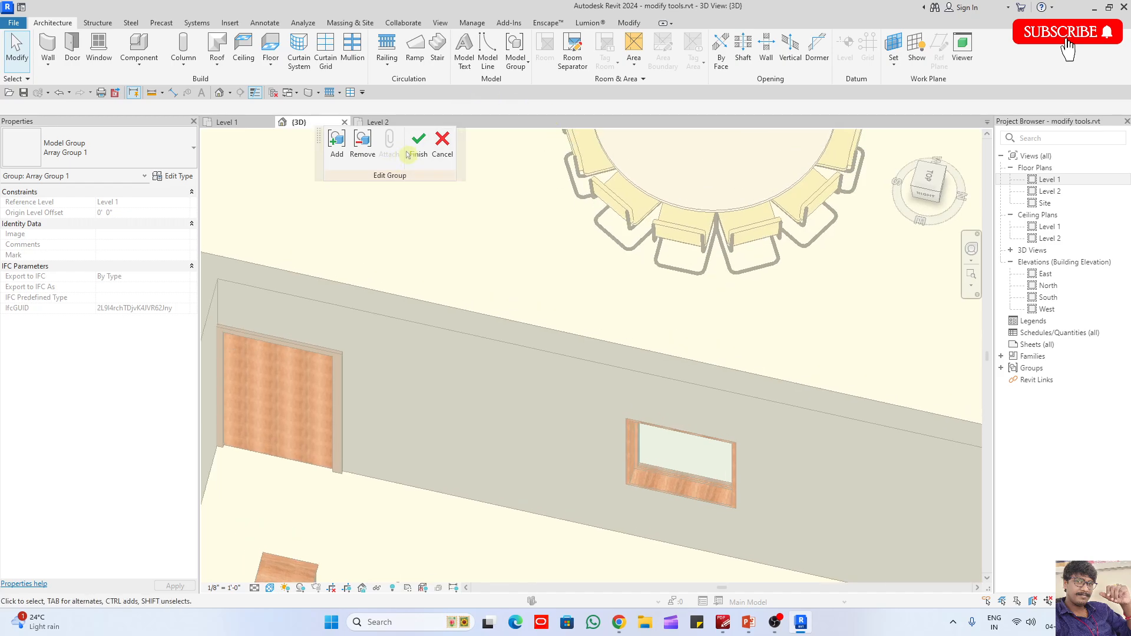
left_click(422, 155)
- Place a camera in the Level 1 plan at the classroom's upper-left door, aimed diagonally past the room's lower-right corner
double_click(1049, 179)
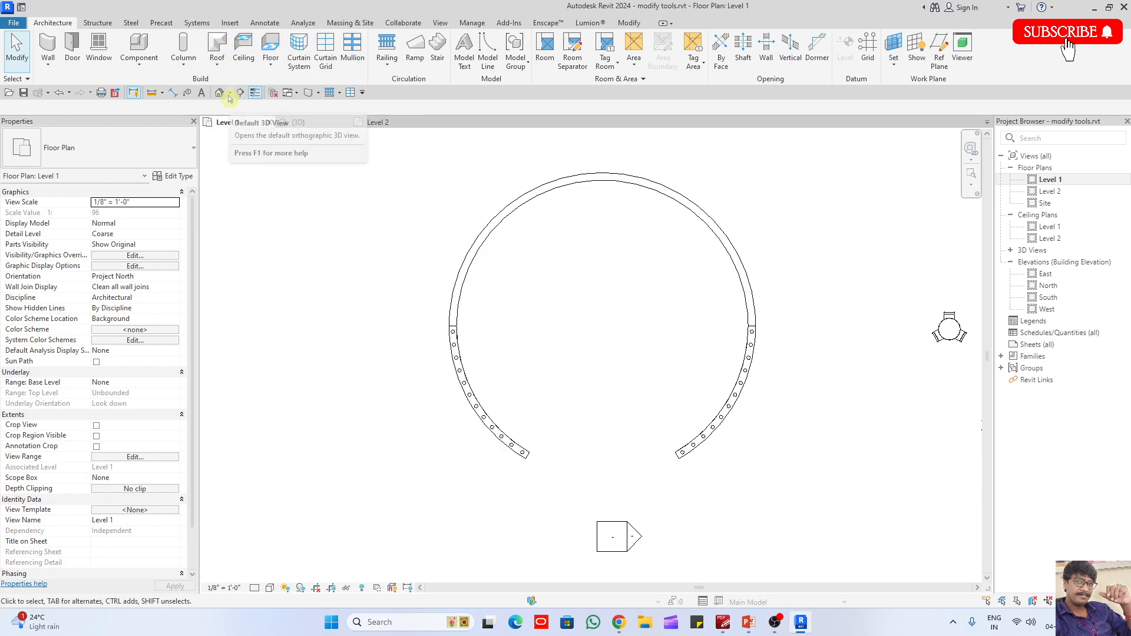
left_click(230, 92)
left_click(235, 122)
scroll(748, 265, "down", 5)
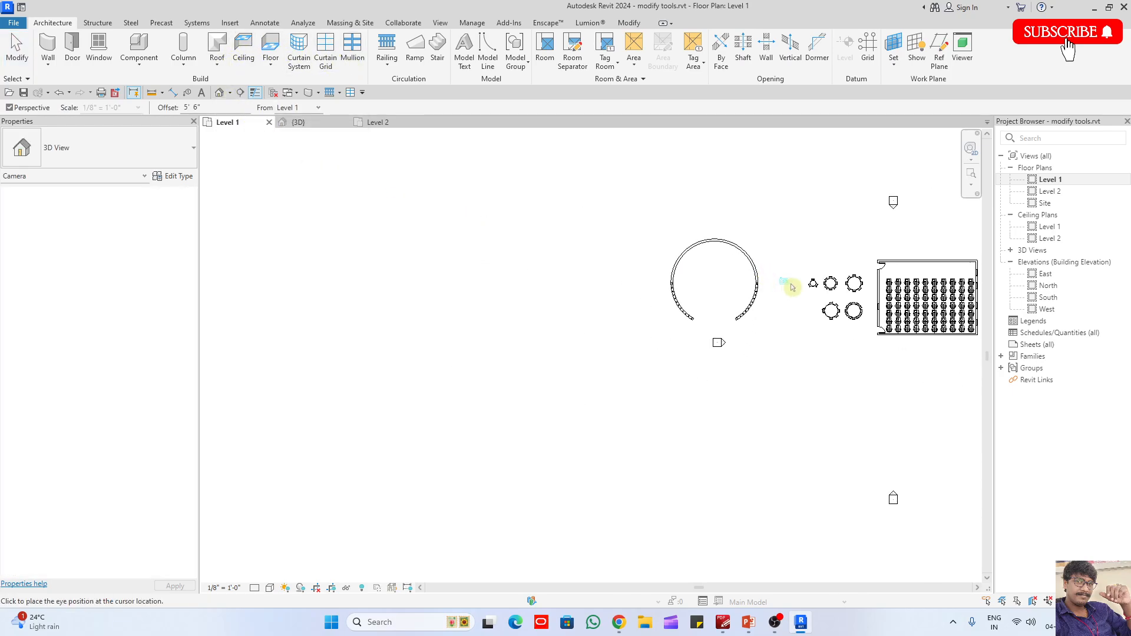
scroll(788, 285, "up", 6)
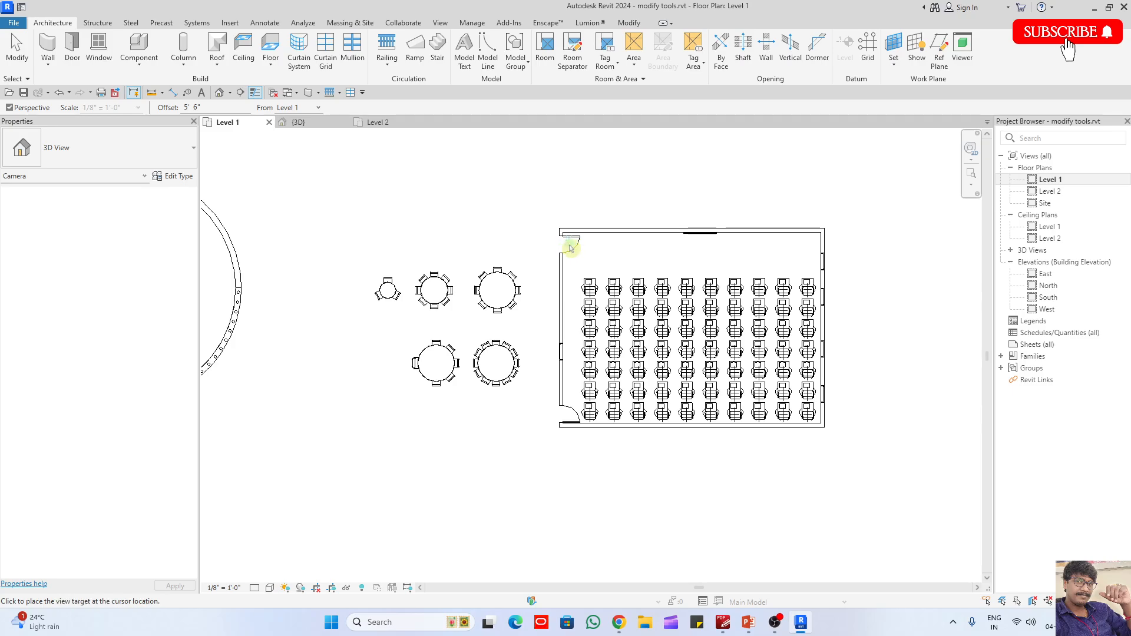
left_click(859, 442)
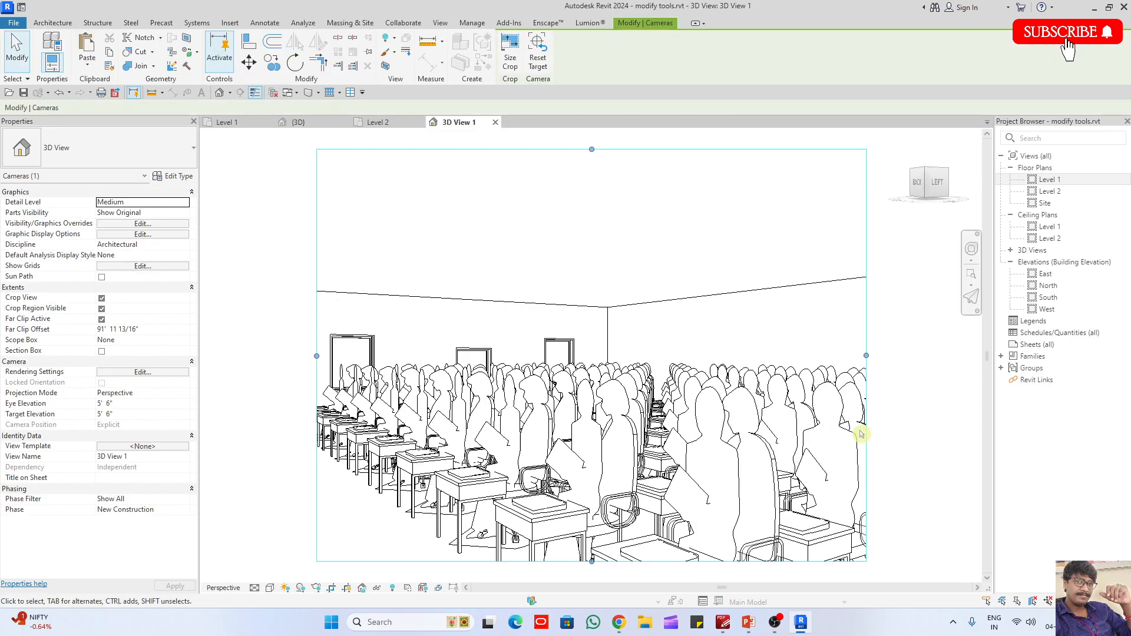
- Open the crop region size settings for the classroom camera view
left_click(519, 62)
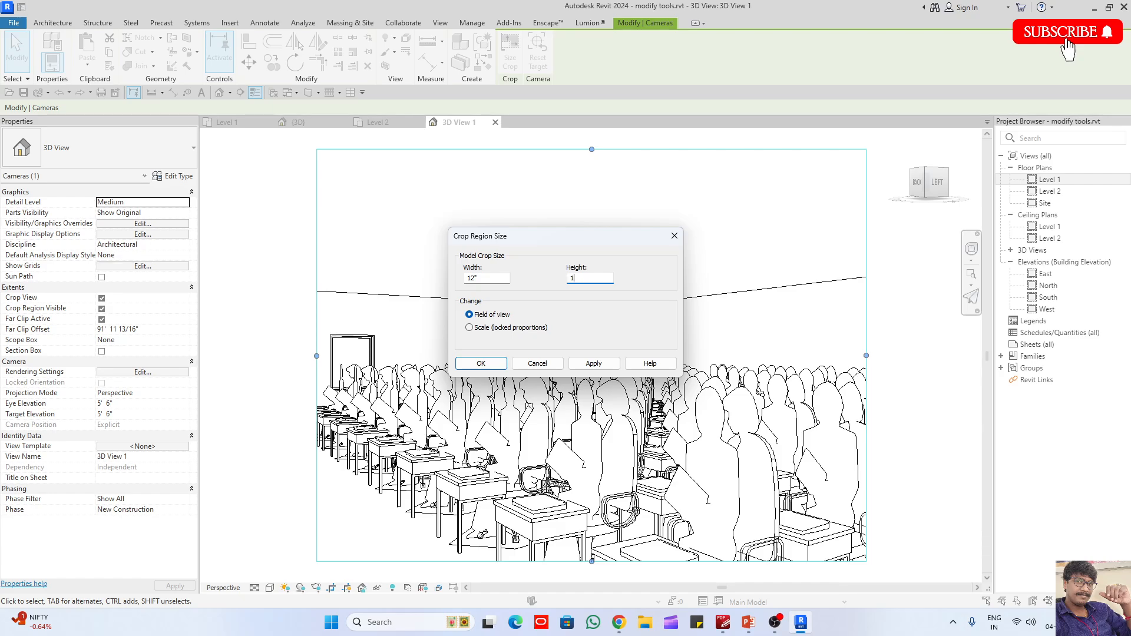
- Set the classroom camera view's crop region width to 12", apply the new crop size and deselect the region
key("Return")
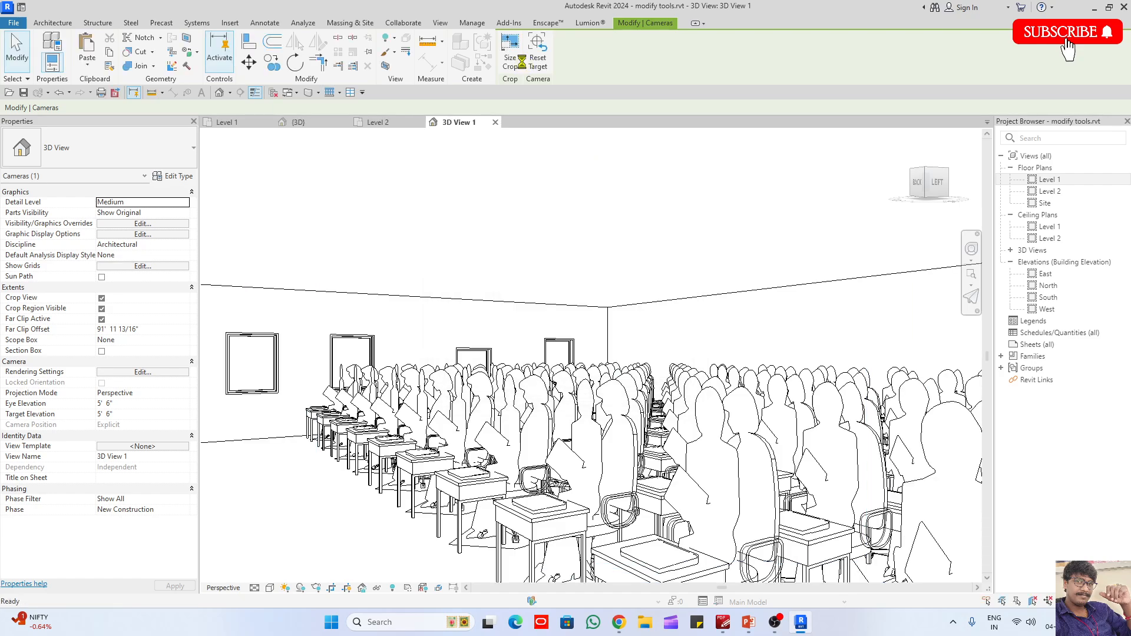
key("Escape")
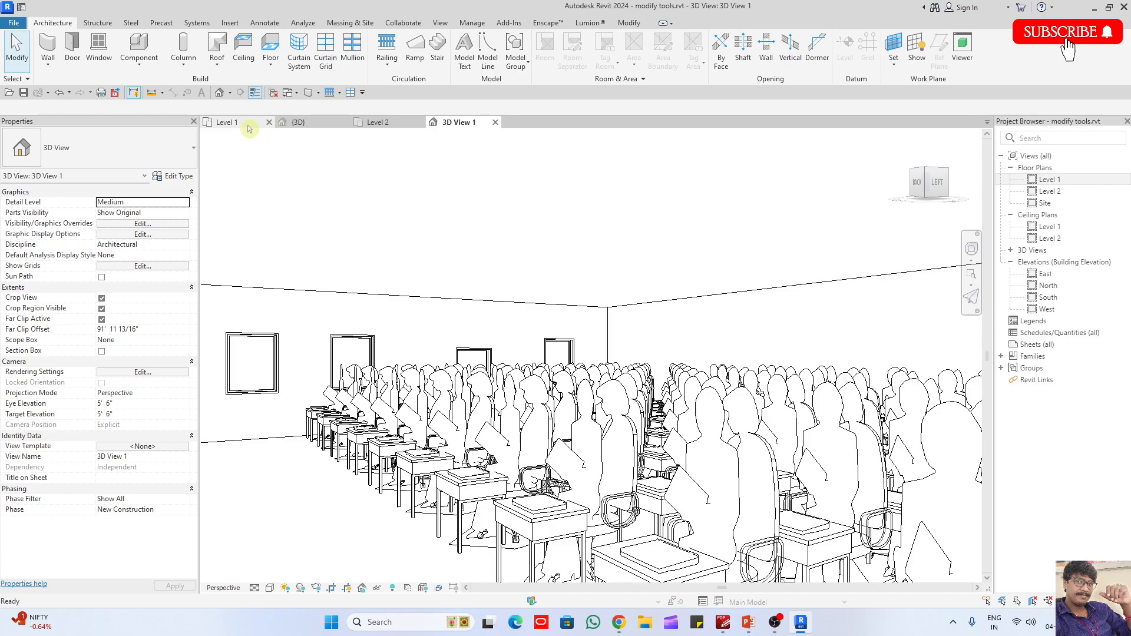
- Create a Generic - 12" floor in the Level 1 floor plan with a rectangular boundary extending slightly beyond the classroom walls
left_click(227, 122)
left_click(270, 47)
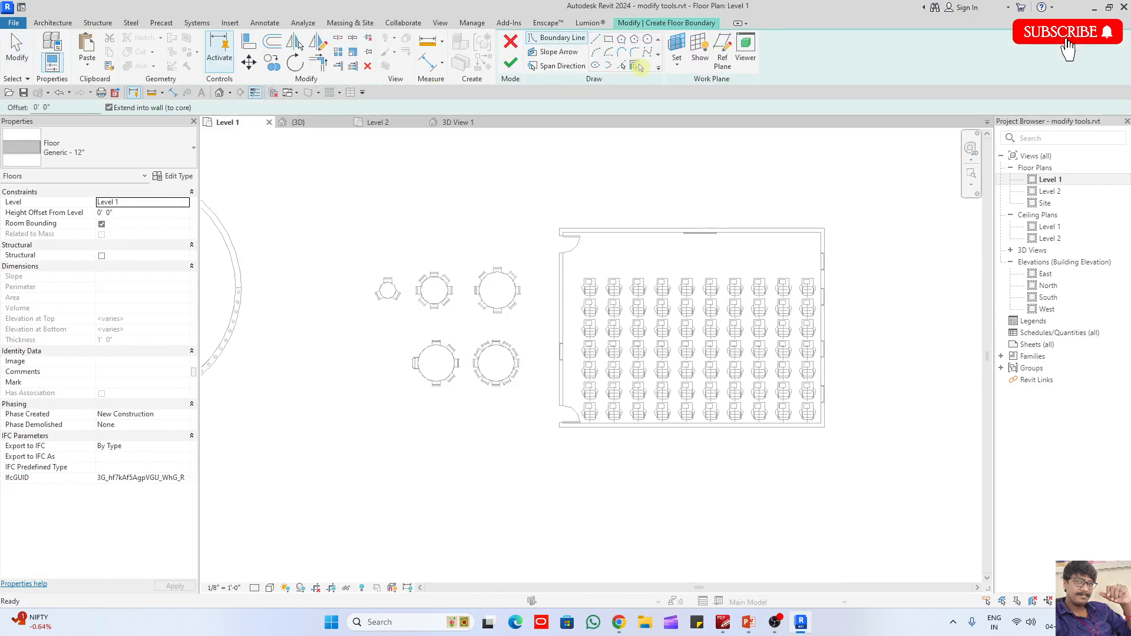
left_click(609, 39)
left_click(551, 191)
left_click(864, 470)
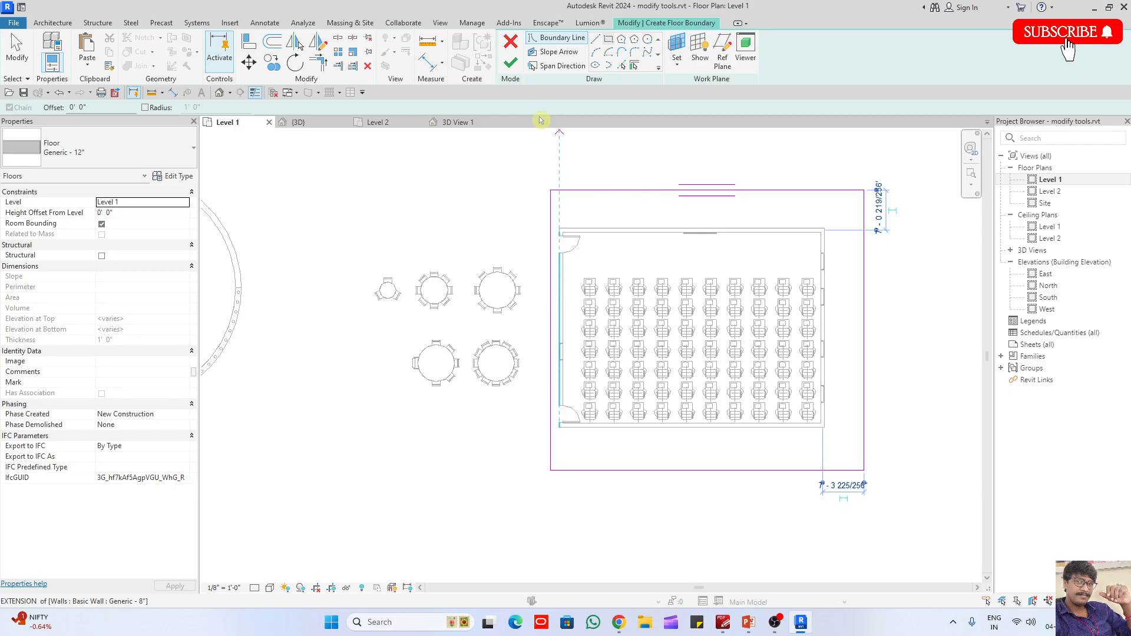
key("Escape")
- Place a 2' x 4' ACT System automatic ceiling over the classroom in the Level 1 ceiling plan
double_click(1050, 227)
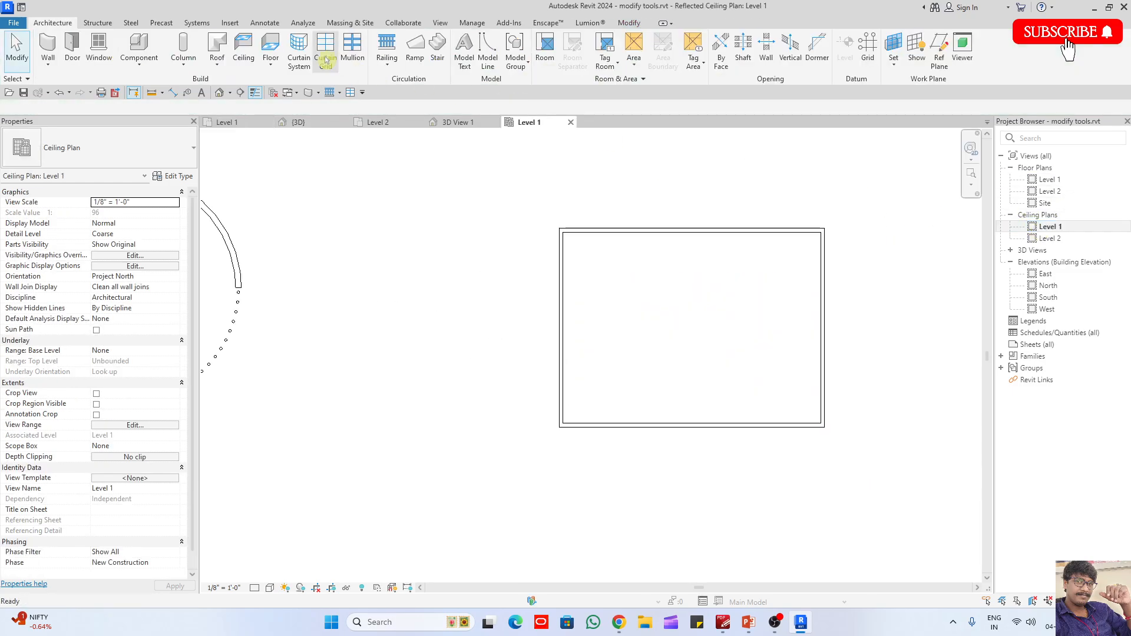
left_click(244, 47)
left_click(144, 147)
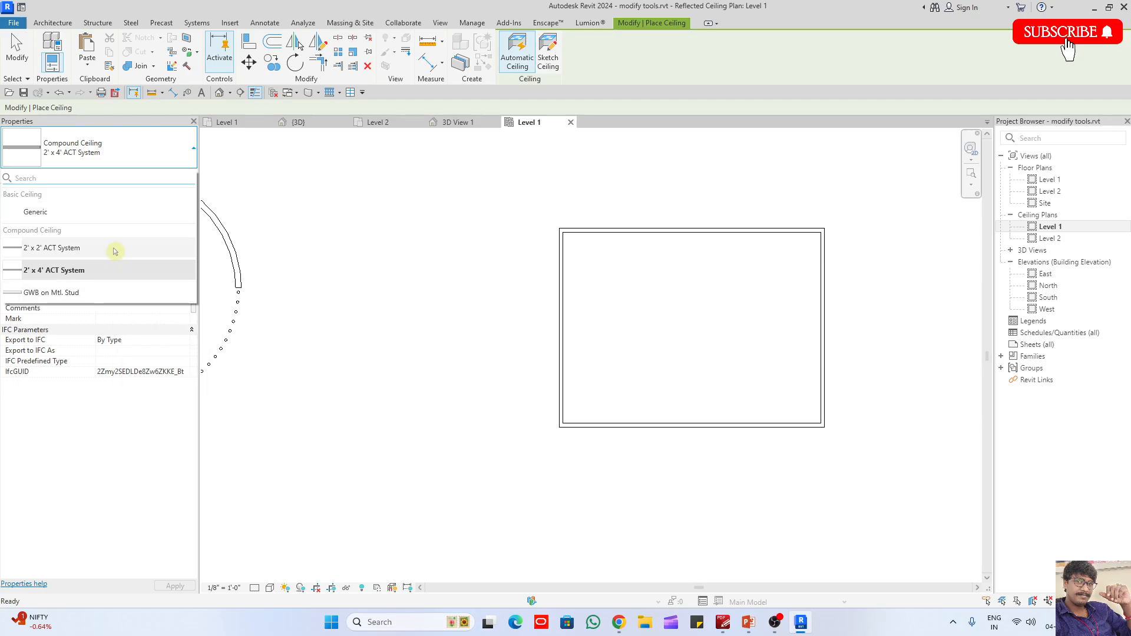
left_click(115, 274)
left_click(660, 289)
key("Escape")
key("Escape")
scroll(749, 293, "up", 2)
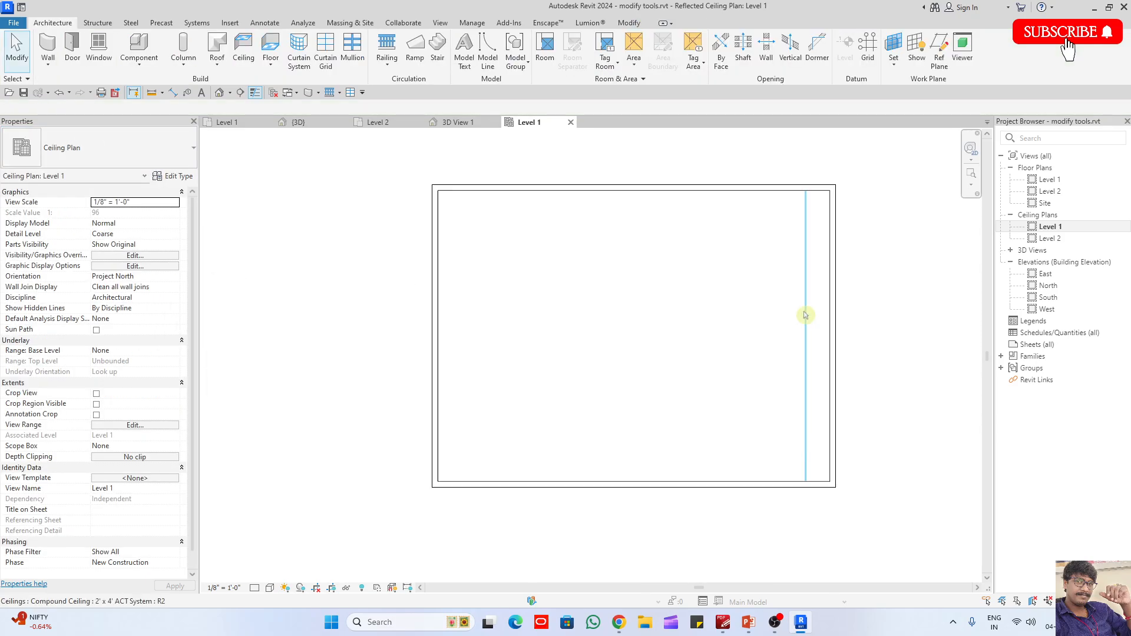
- Begin loading a component family and browse to the Internal folder of the UK library's architectural lighting families
left_click(139, 46)
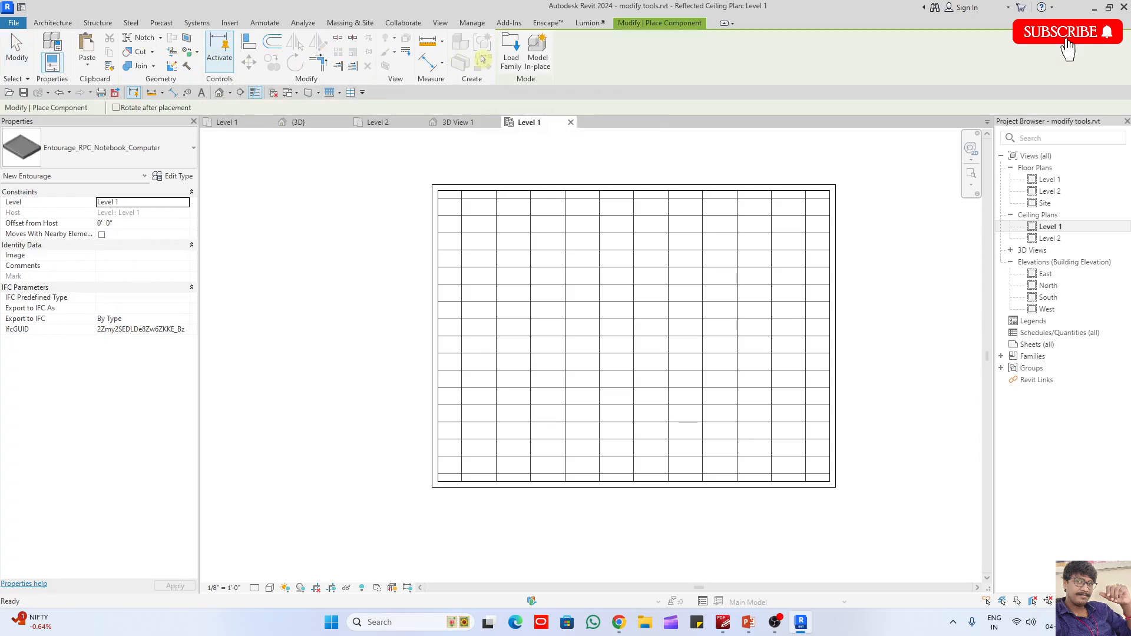
left_click(513, 57)
left_click(825, 112)
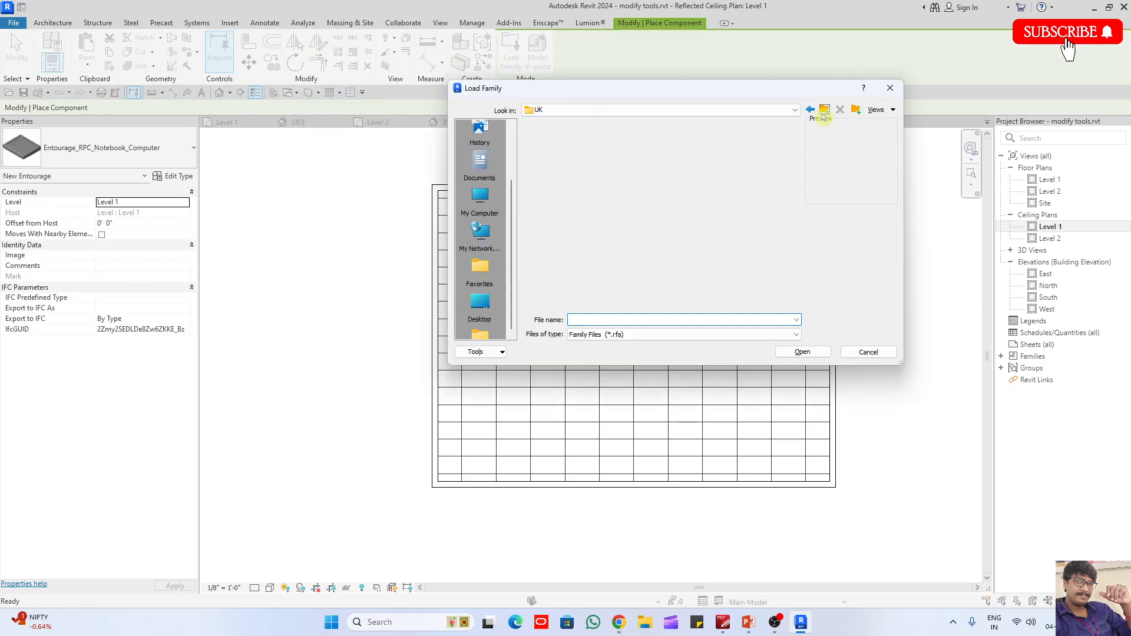
scroll(572, 266, "down", 1)
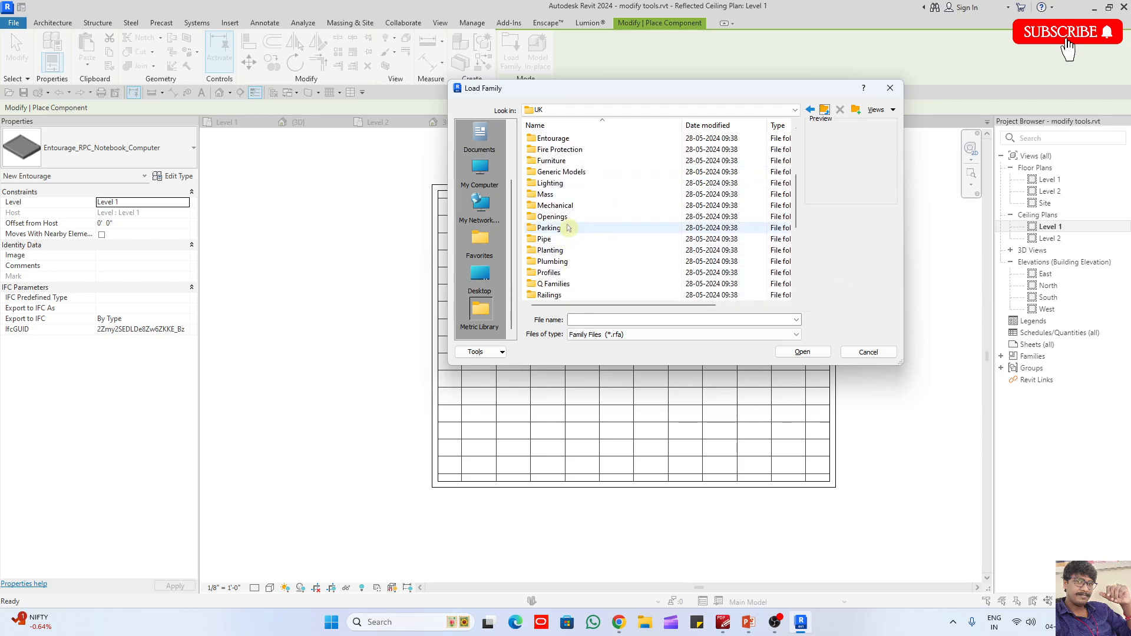
double_click(574, 183)
double_click(568, 141)
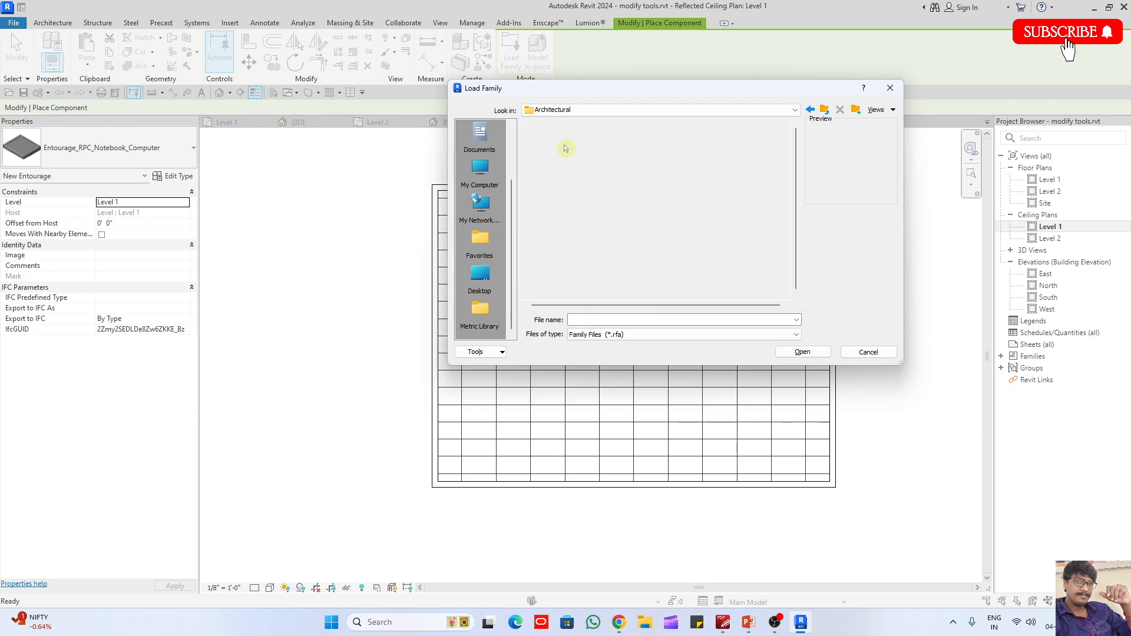
double_click(564, 150)
scroll(585, 243, "down", 7)
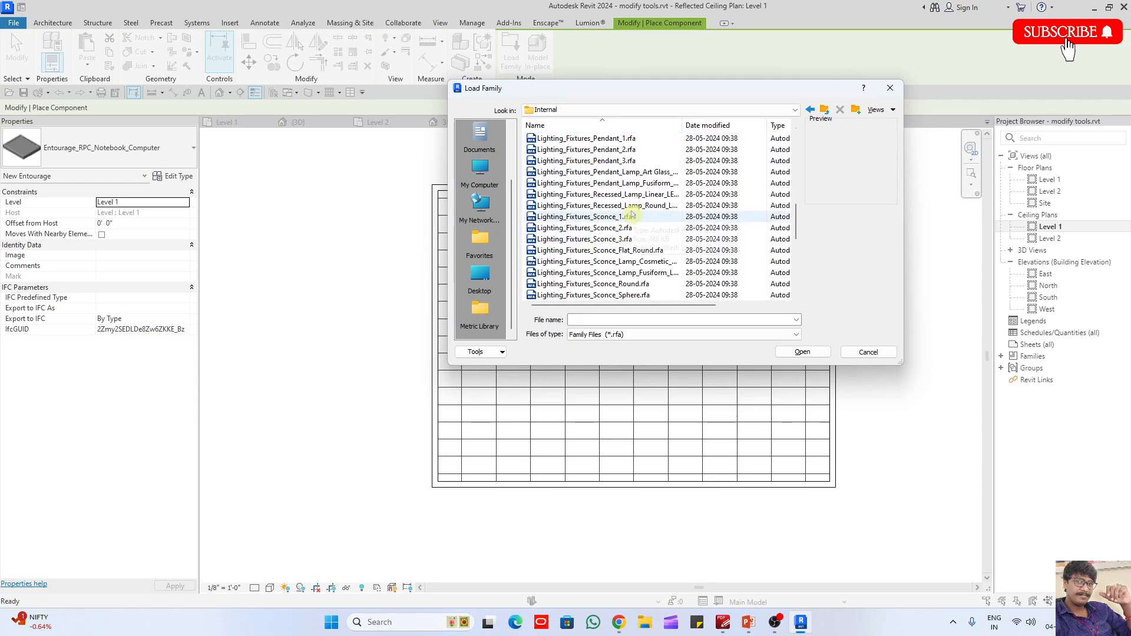
- Preview several lighting fixture families and load Lighting_Fixtures_Troffer_Parabolic_Rectangular.rfa
left_click(590, 206)
scroll(613, 248, "down", 4)
scroll(624, 265, "down", 2)
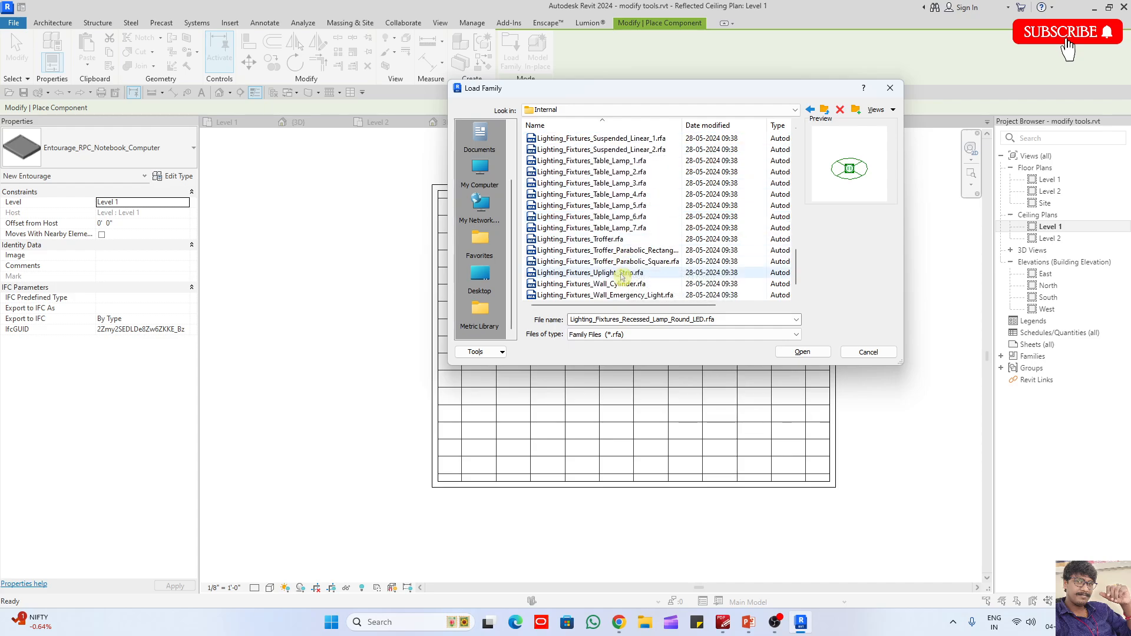
left_click(636, 262)
left_click(639, 250)
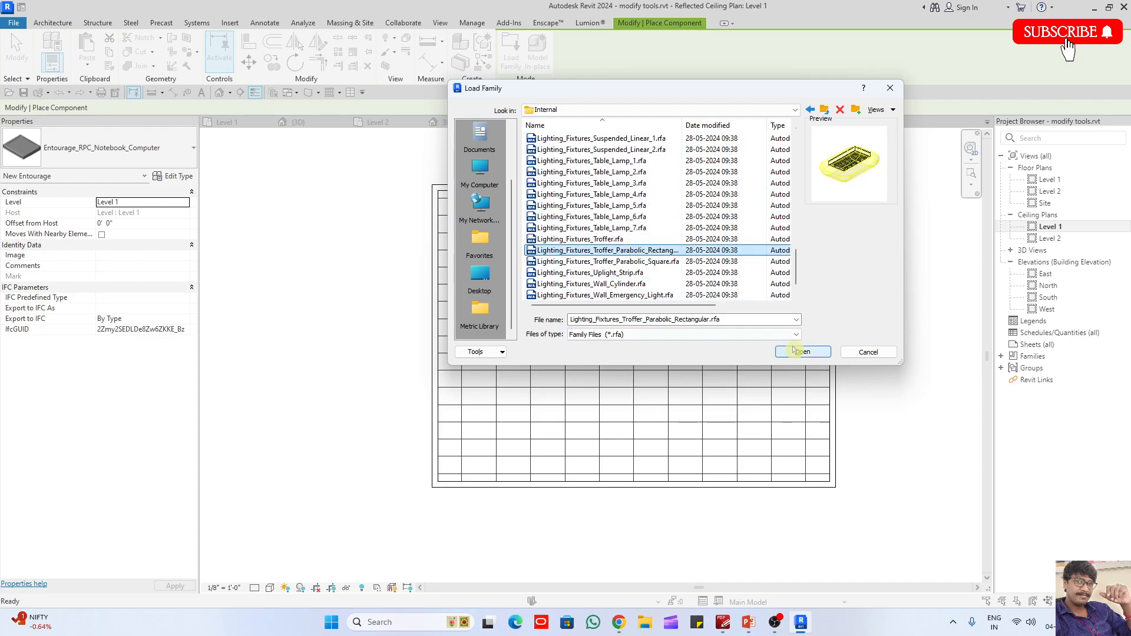
left_click(803, 352)
- Place one 600x1200mm-2_Lamps rectangular troffer on the ceiling near the classroom's upper-left corner
scroll(475, 242, "up", 2)
left_click(478, 240)
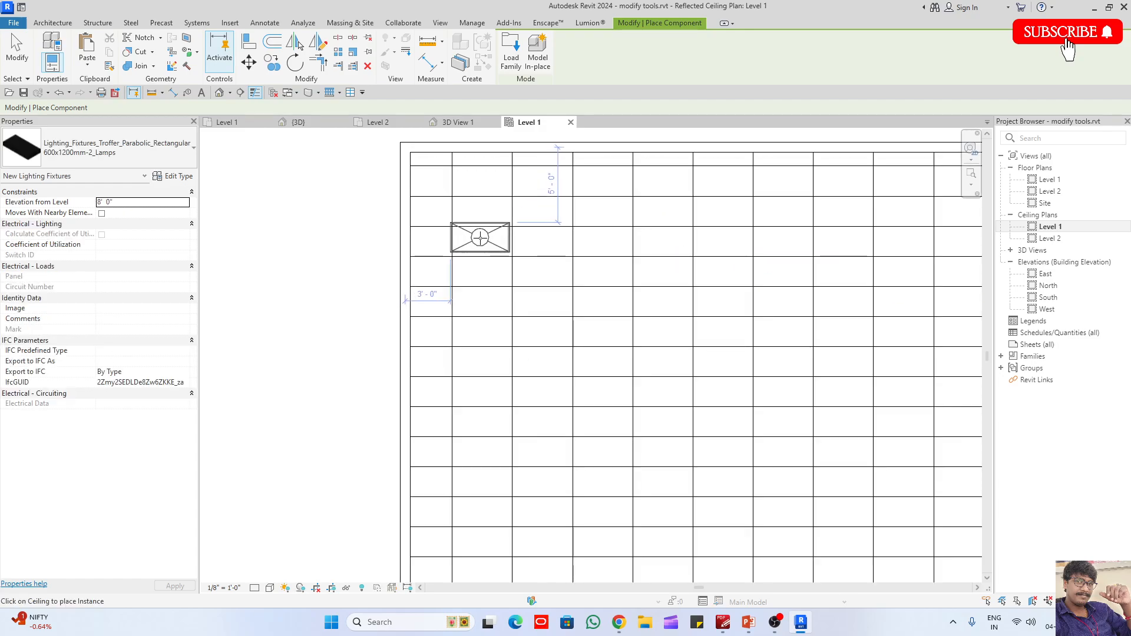
key("Escape")
key("Escape")
- Align the troffer's left and upper edges with the ceiling grid lines, undoing the misplaced vertical alignment
key("a")
key("l")
scroll(472, 235, "up", 2)
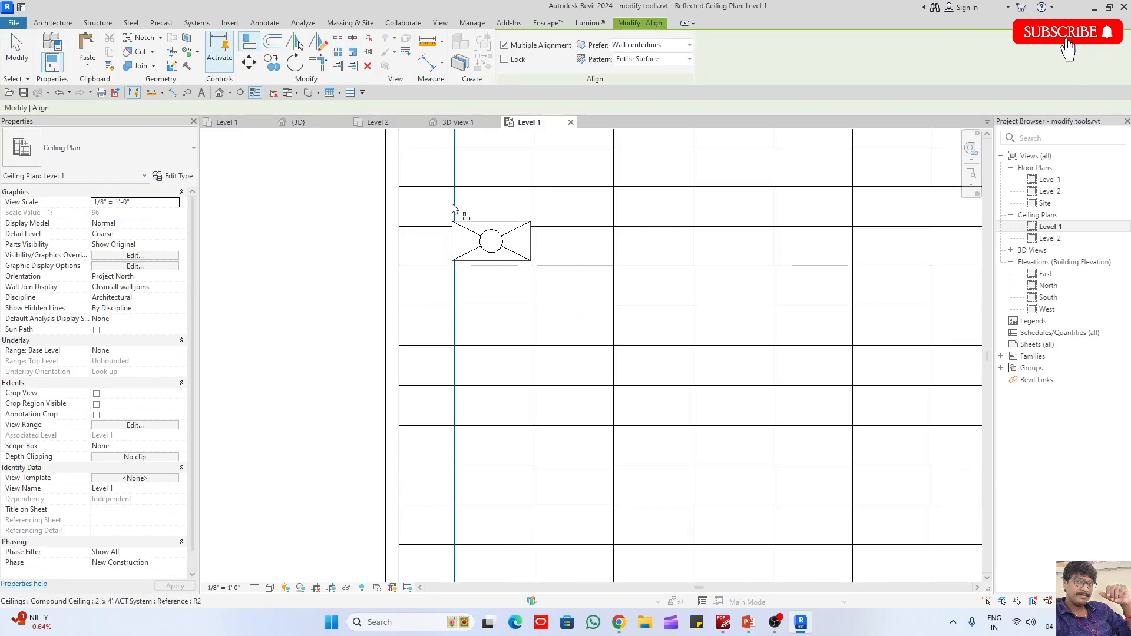
left_click(454, 224)
key("Escape")
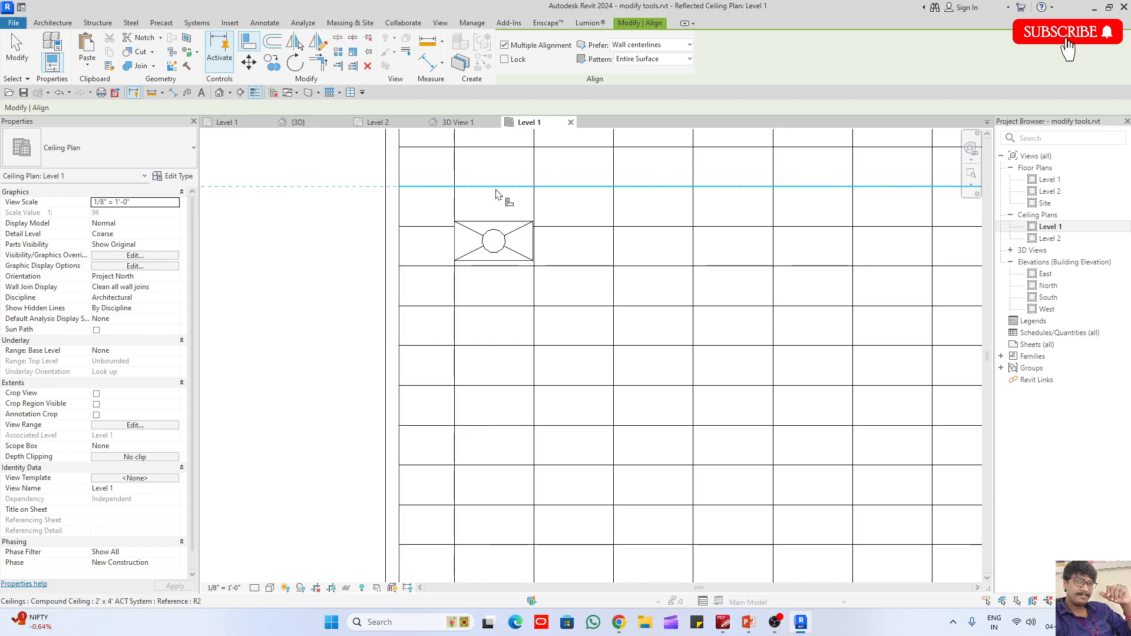
left_click(496, 189)
left_click(500, 223)
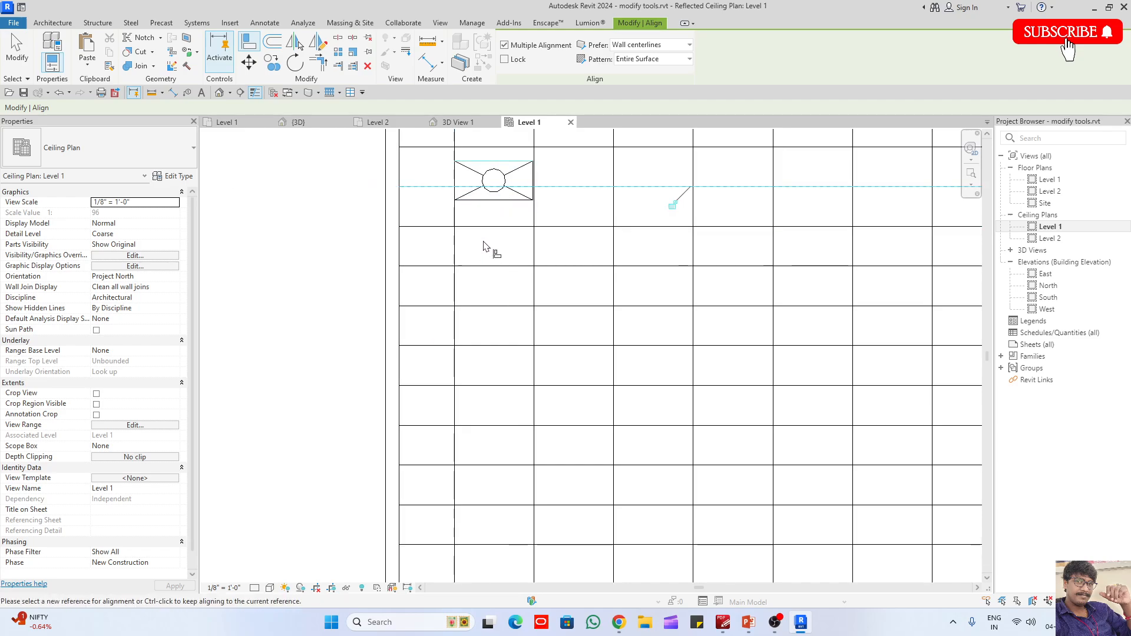
key("ctrl+z")
key("Escape")
- Array the troffer linearly into a horizontal row of 4, spacing each fixture three ceiling grid columns apart
left_click(492, 221)
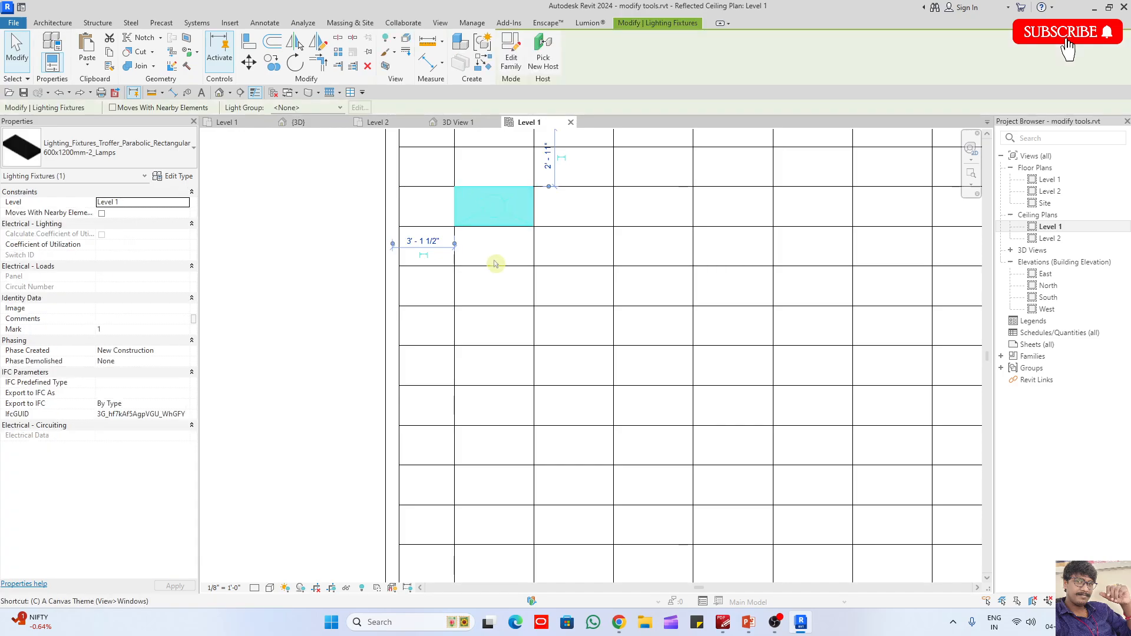
key("a")
key("r")
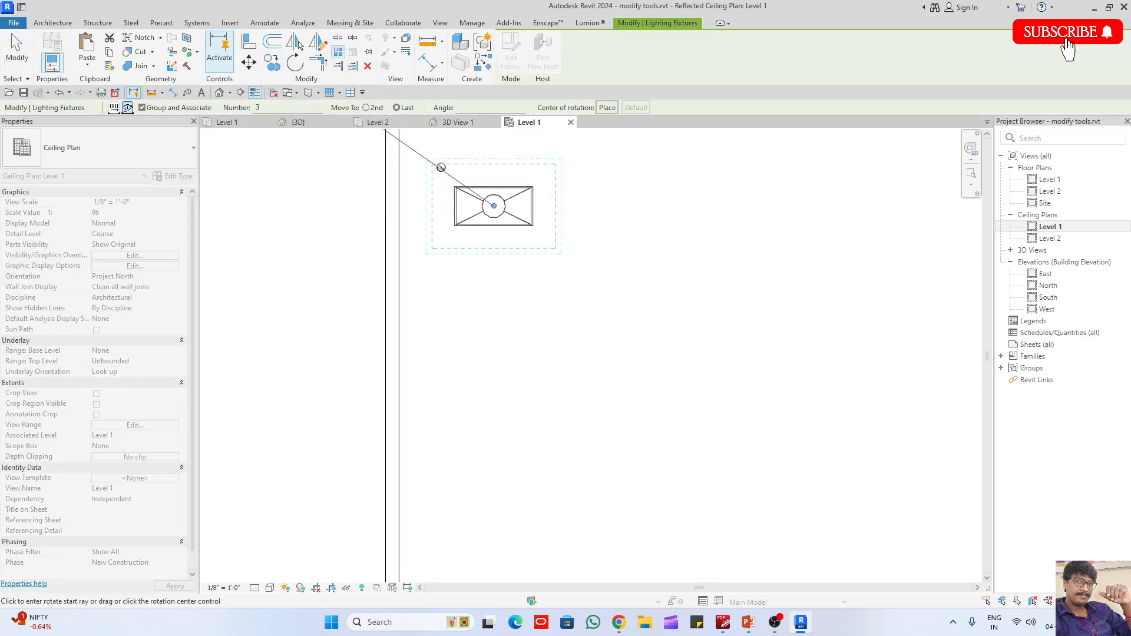
left_click(115, 107)
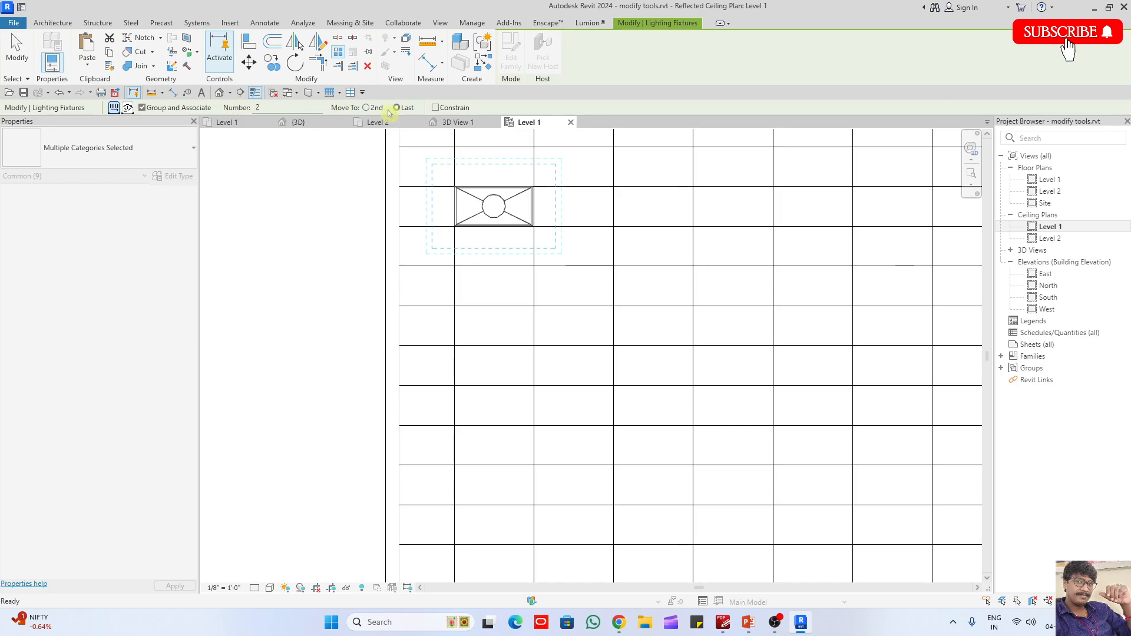
left_click(455, 187)
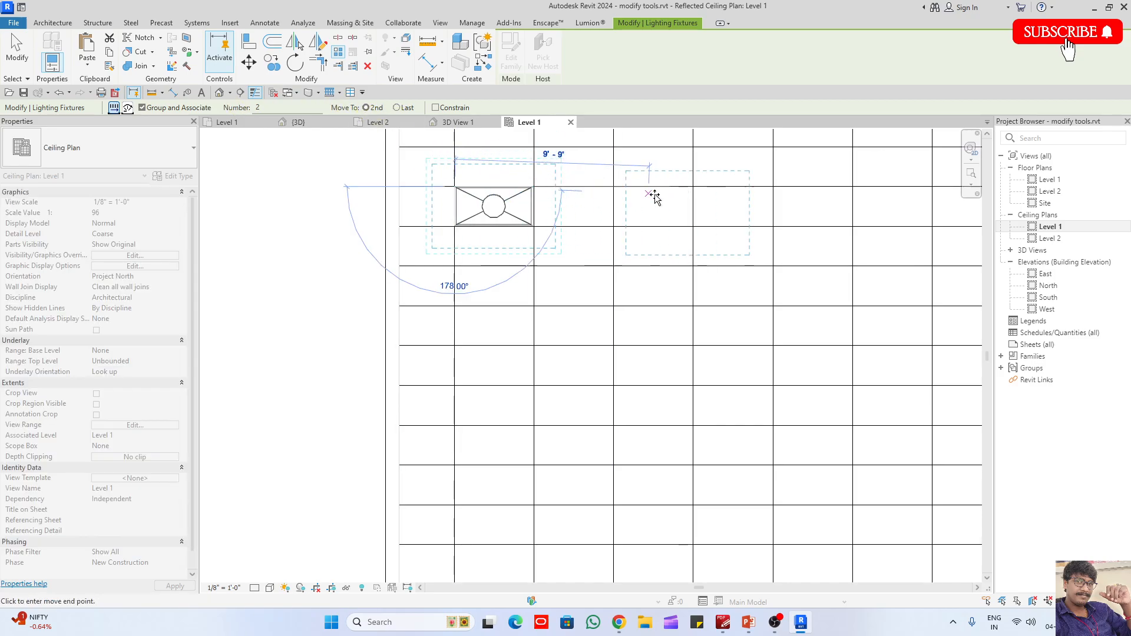
left_click(692, 189)
scroll(501, 249, "down", 5)
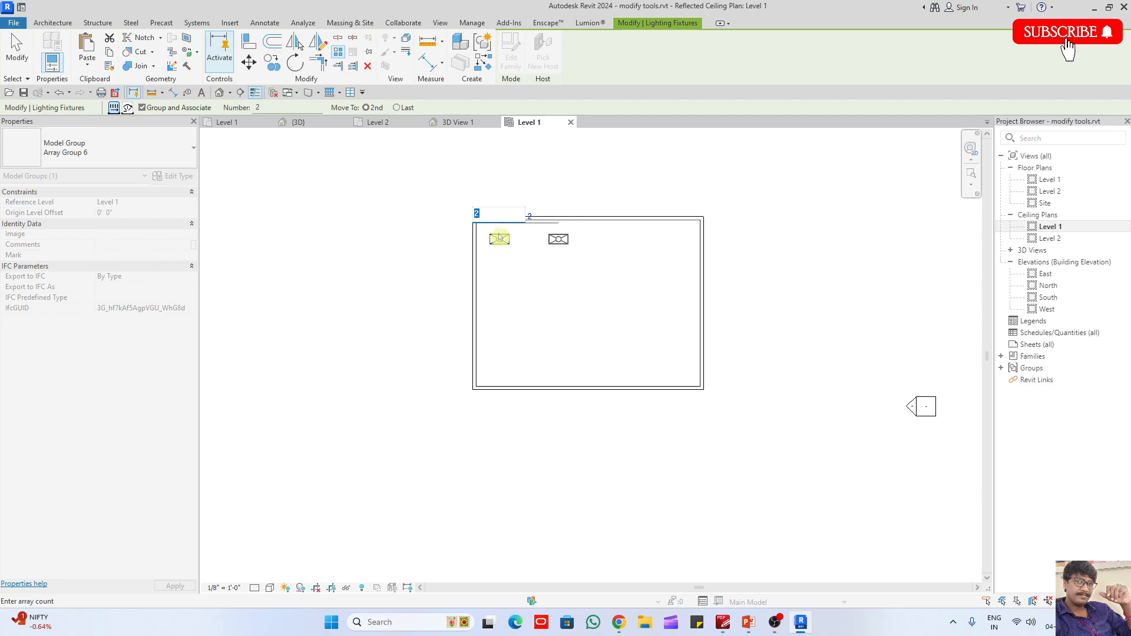
key("Return")
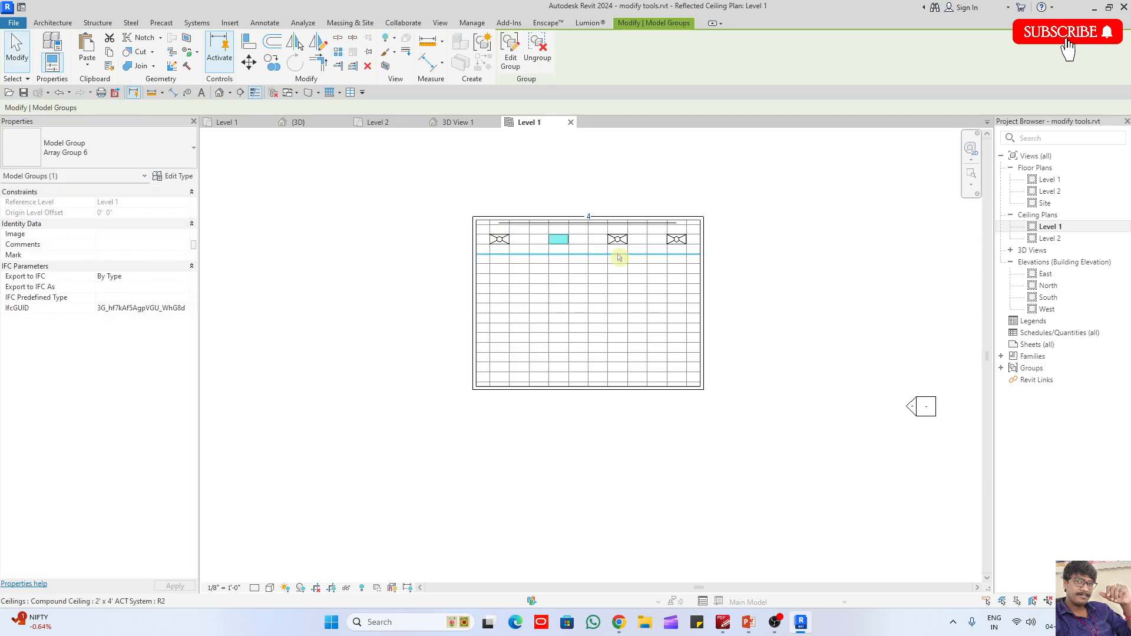
- Select all the troffer groups in the row and array them downward into 4 rows spaced 8' apart
key("s")
key("a")
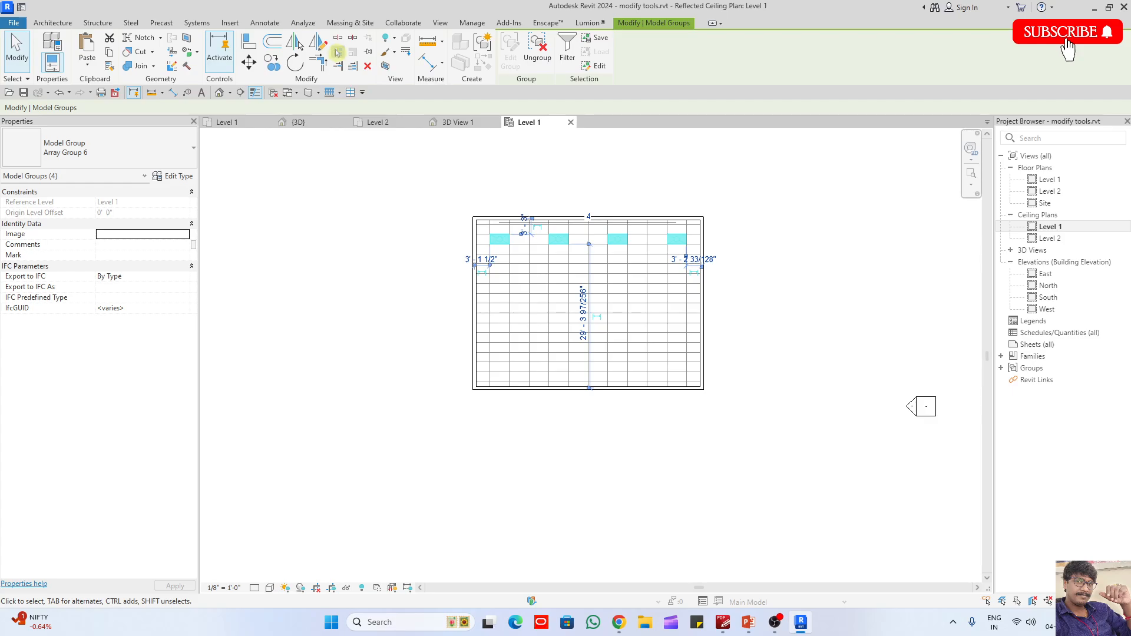
left_click(337, 52)
scroll(480, 243, "up", 3)
left_click(498, 228)
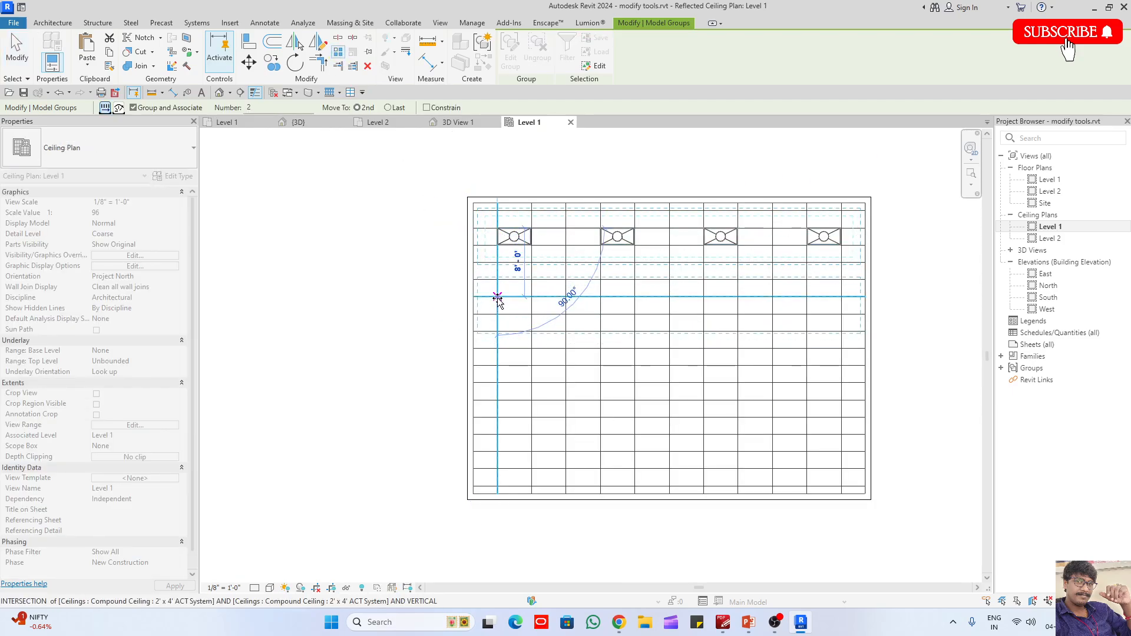
left_click(498, 299)
type("4")
key("Return")
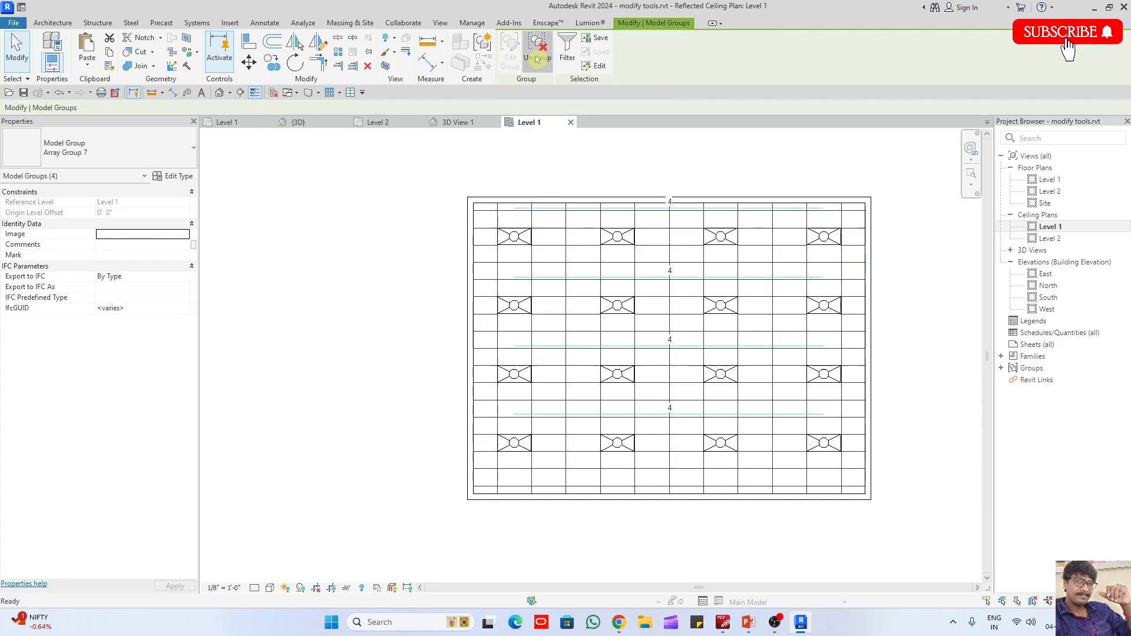
- Select all instances of the arrayed troffer group and ungroup them into individual fixtures
left_click(513, 305)
key("s")
key("a")
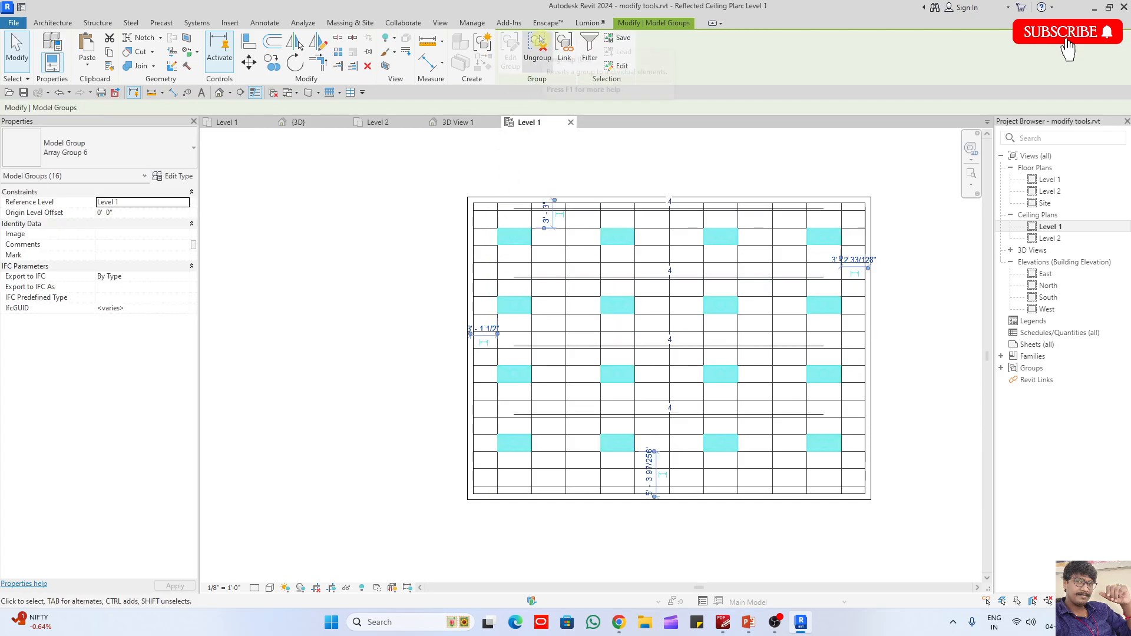
left_click(541, 52)
left_click(653, 169)
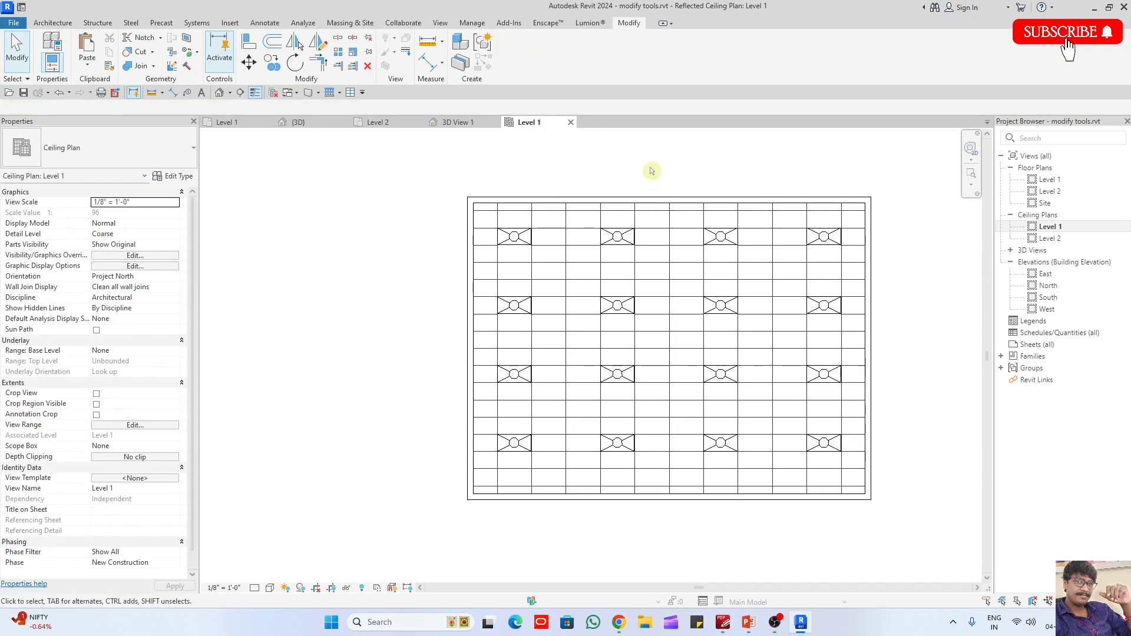
- Open the 3D View 1 camera view and inspect the ceiling and lights above the classroom
left_click(1012, 250)
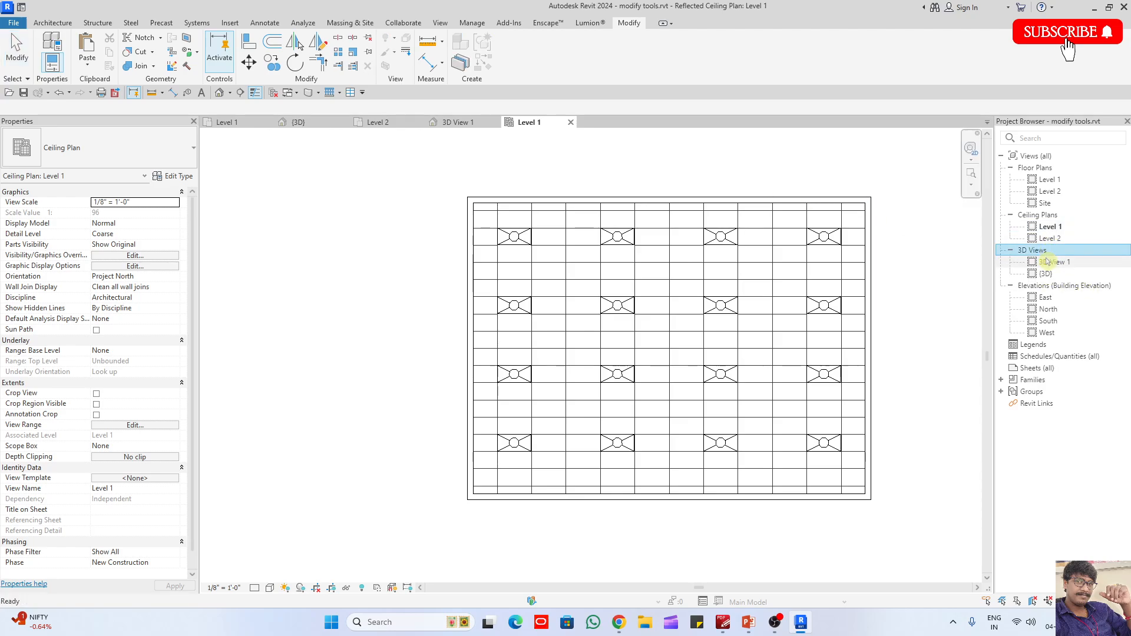
double_click(1047, 262)
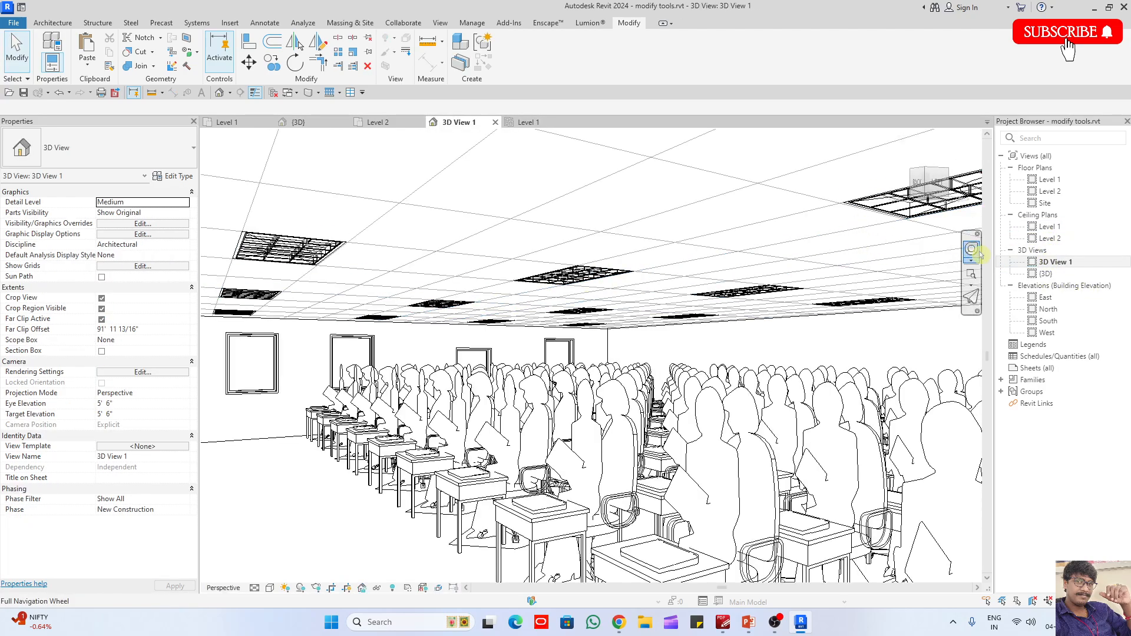
scroll(629, 331, "down", 3)
scroll(629, 332, "down", 3)
scroll(664, 356, "up", 3)
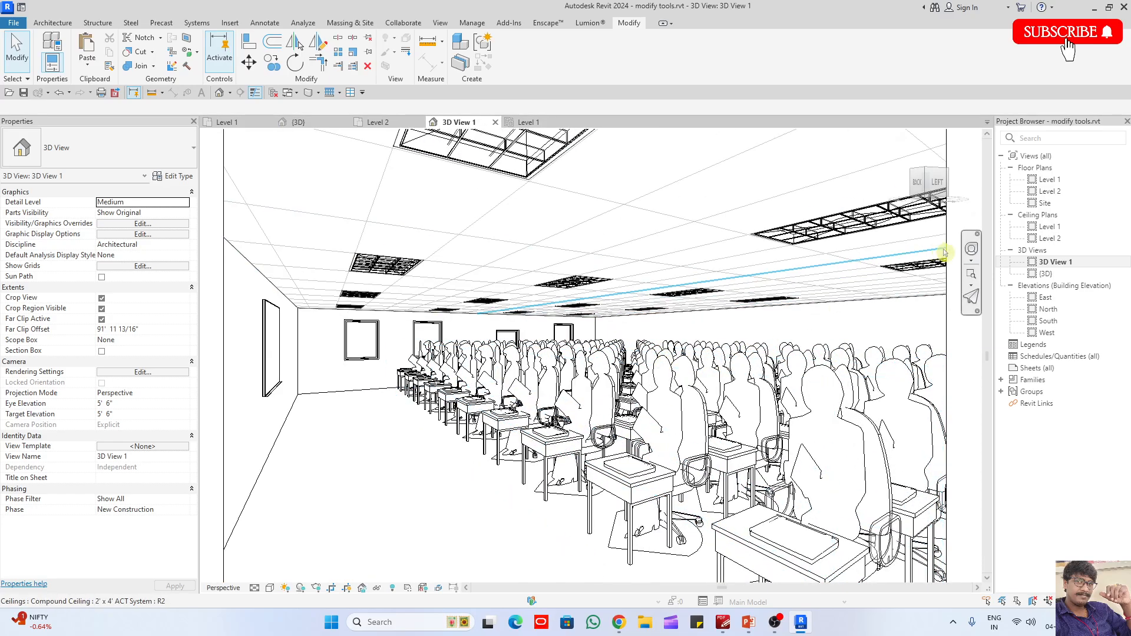
left_click(968, 255)
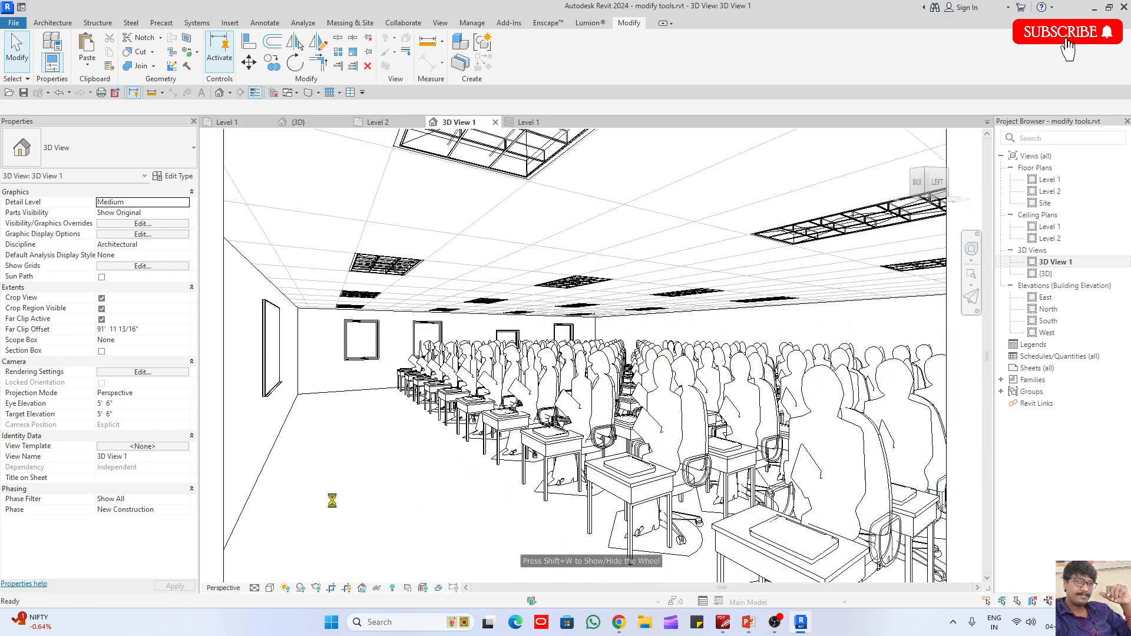
- Try to start Enscape rendering from the 3D View 1 camera view
left_click(547, 23)
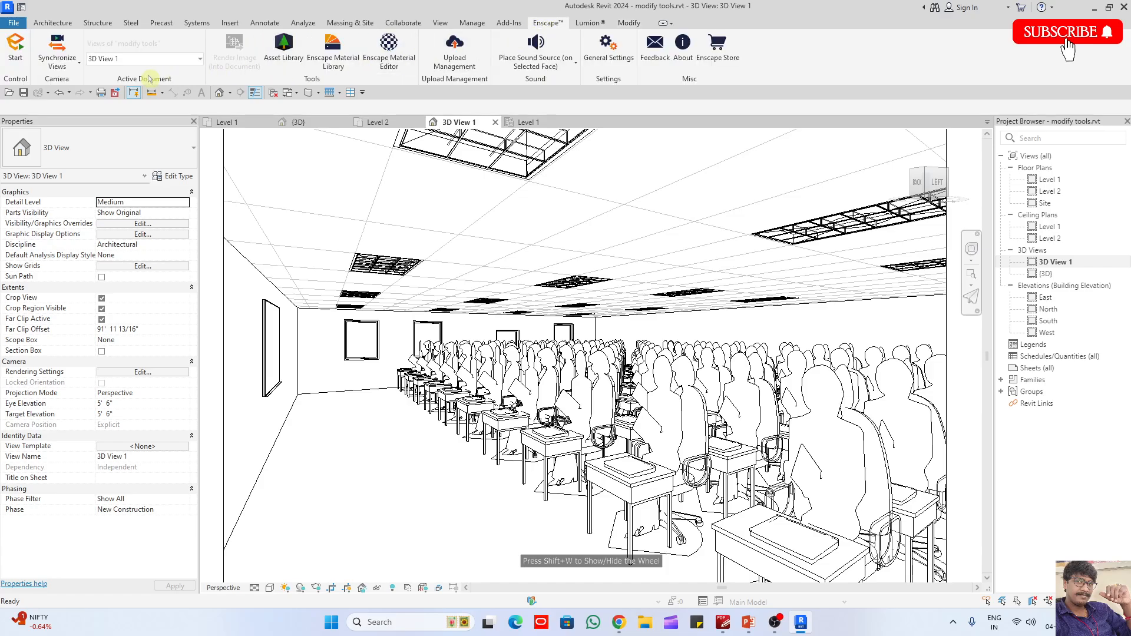
left_click(18, 53)
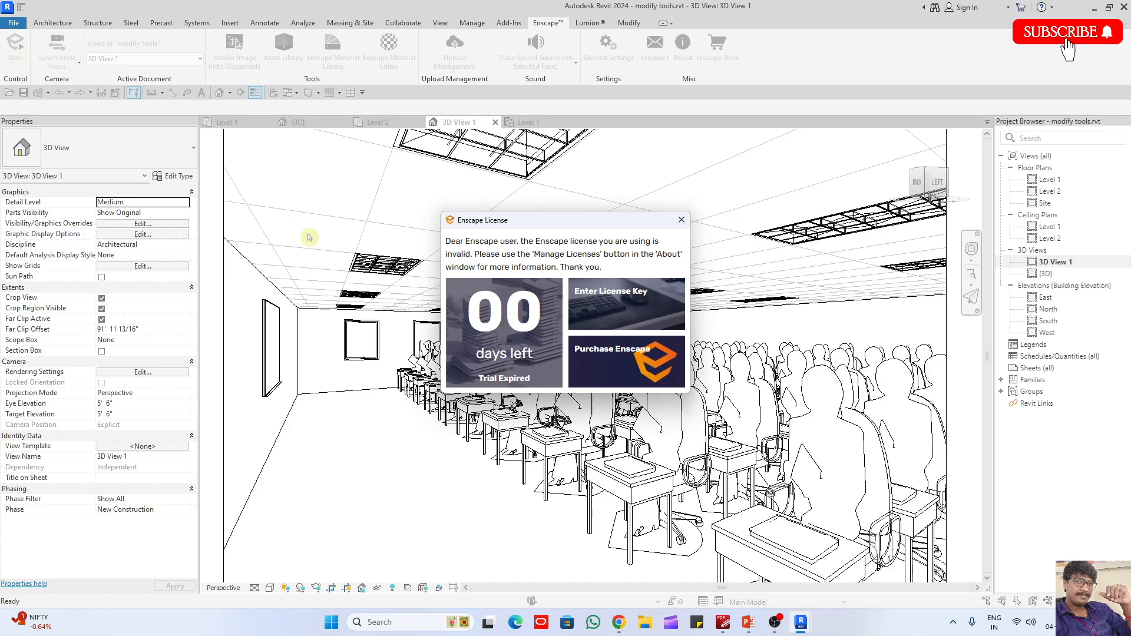
- Dismiss the Enscape license notice and set the 3D View 1 camera view's visual style to Realistic
left_click(682, 220)
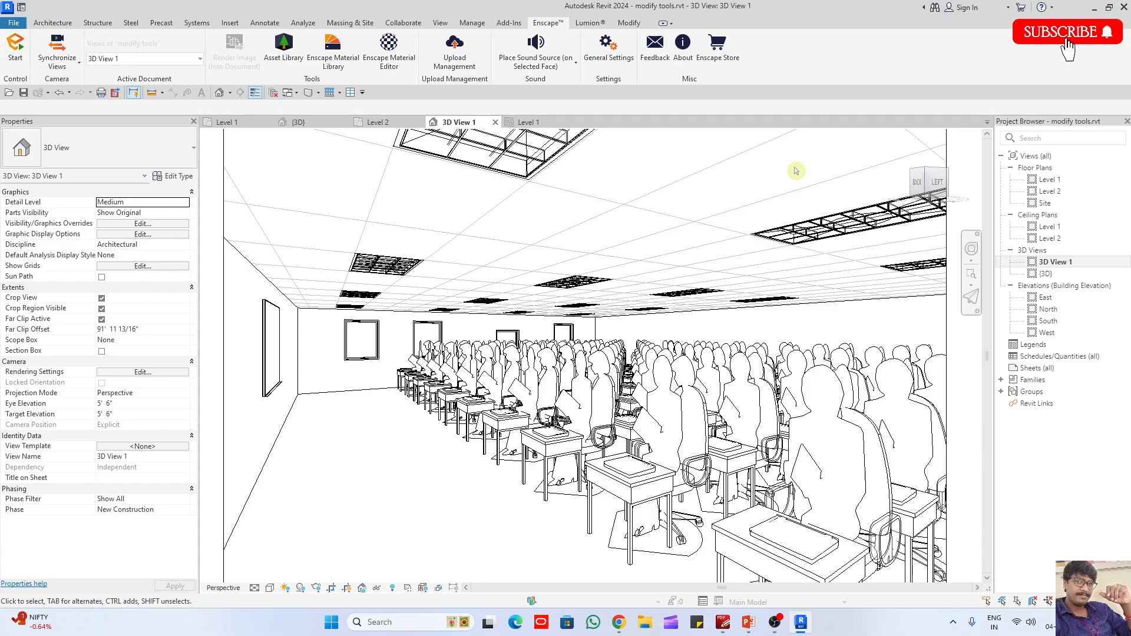
left_click(52, 23)
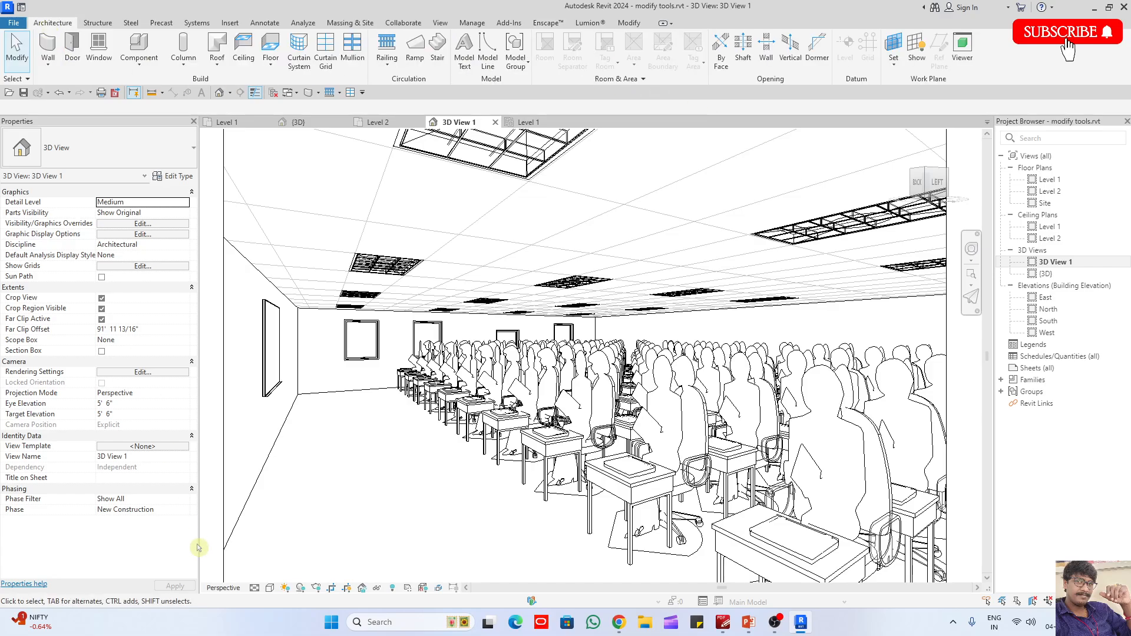
left_click(261, 589)
left_click(292, 570)
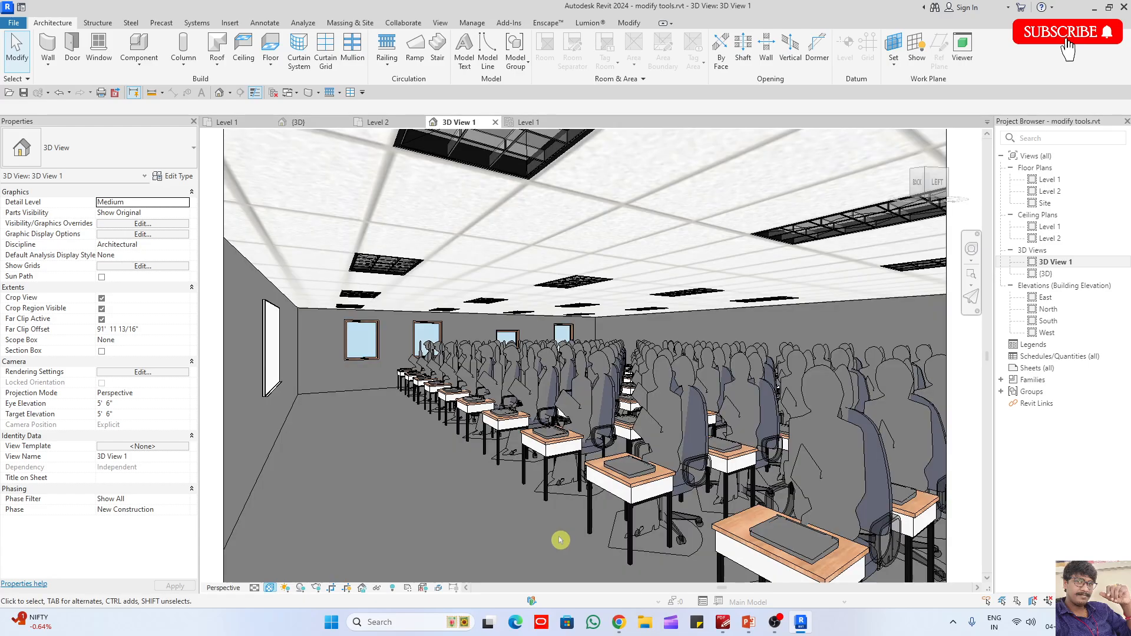
left_click(269, 589)
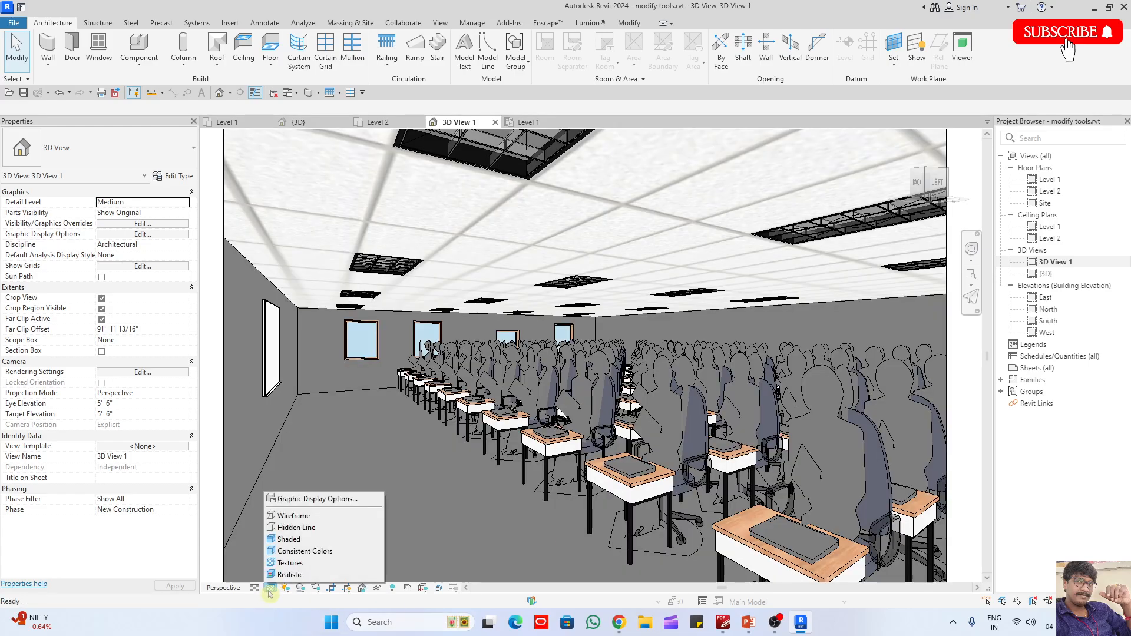
left_click(296, 578)
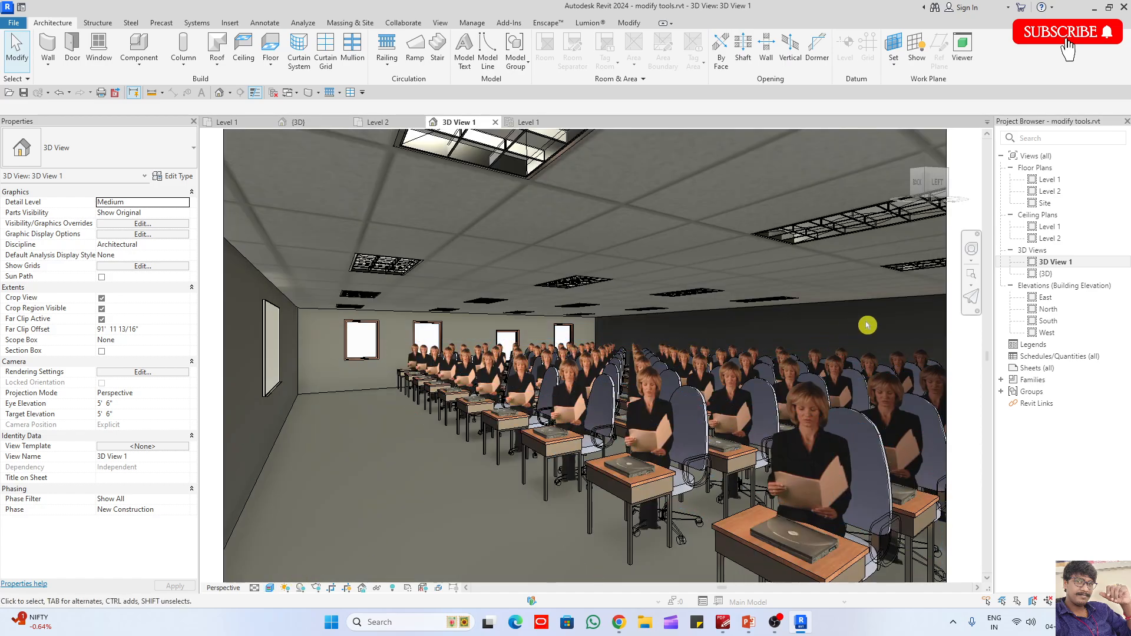
- Reposition the camera with the navigation wheel and adjust its focal length to frame more of the desk rows and ceiling lights
left_click(973, 251)
left_click_drag(630, 303, 592, 502)
right_click(591, 457)
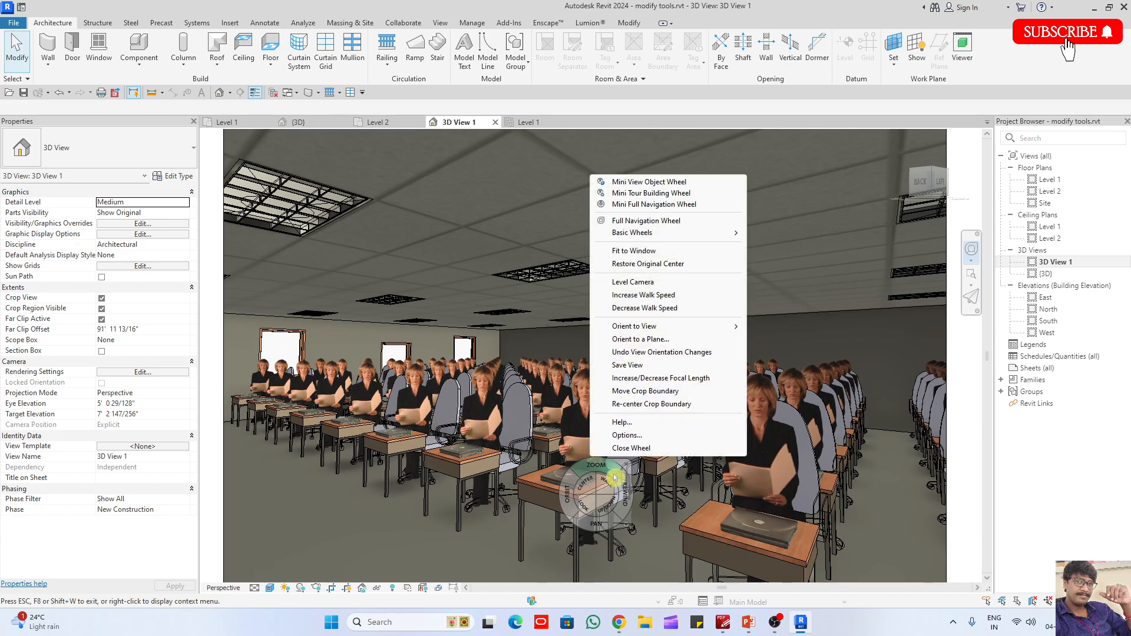
left_click(662, 378)
left_click_drag(662, 383, 630, 456)
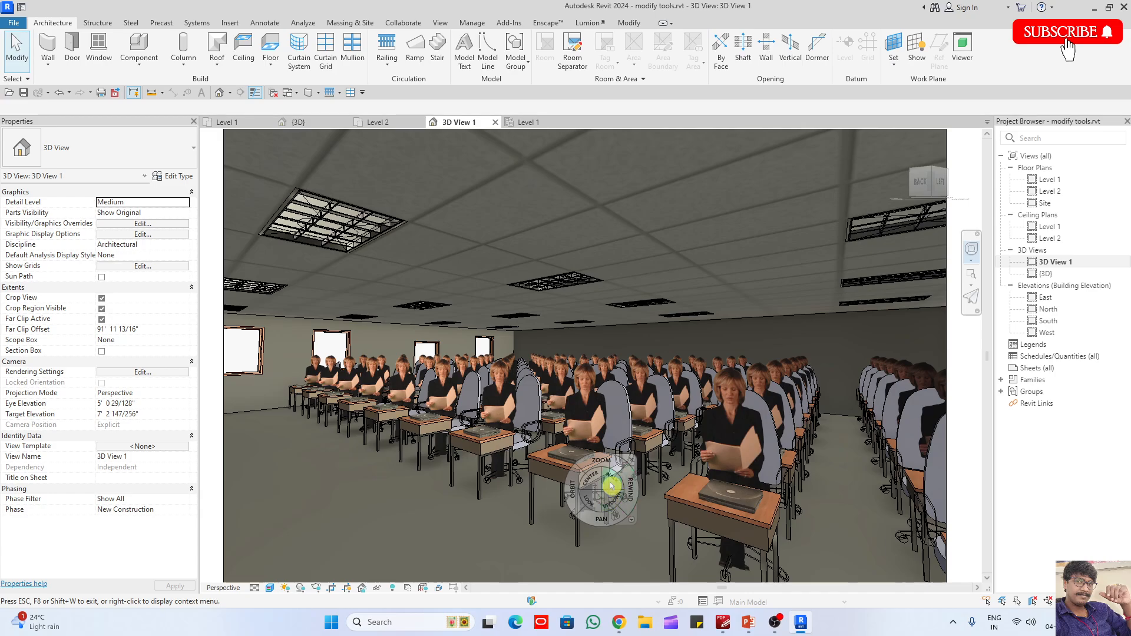
mouse_move(613, 500)
left_mouse_down()
mouse_move(617, 523)
mouse_move(613, 505)
left_mouse_up()
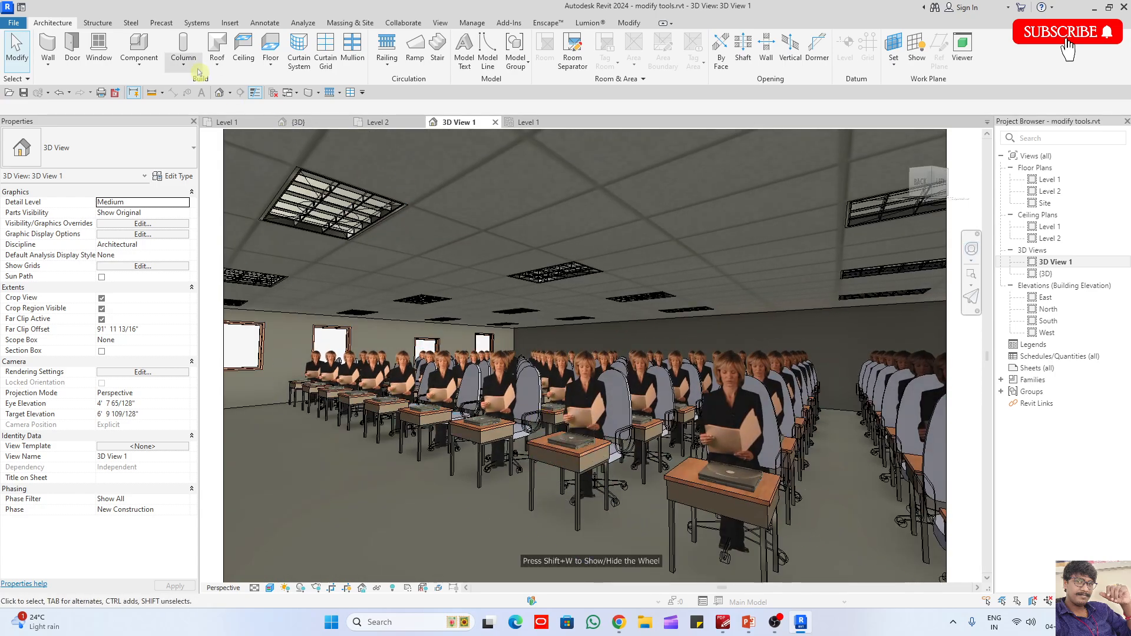
- Set up a render of the camera view with Medium quality, 300 DPI printer resolution and the Interior: Sun and Artificial lighting scheme
left_click(441, 23)
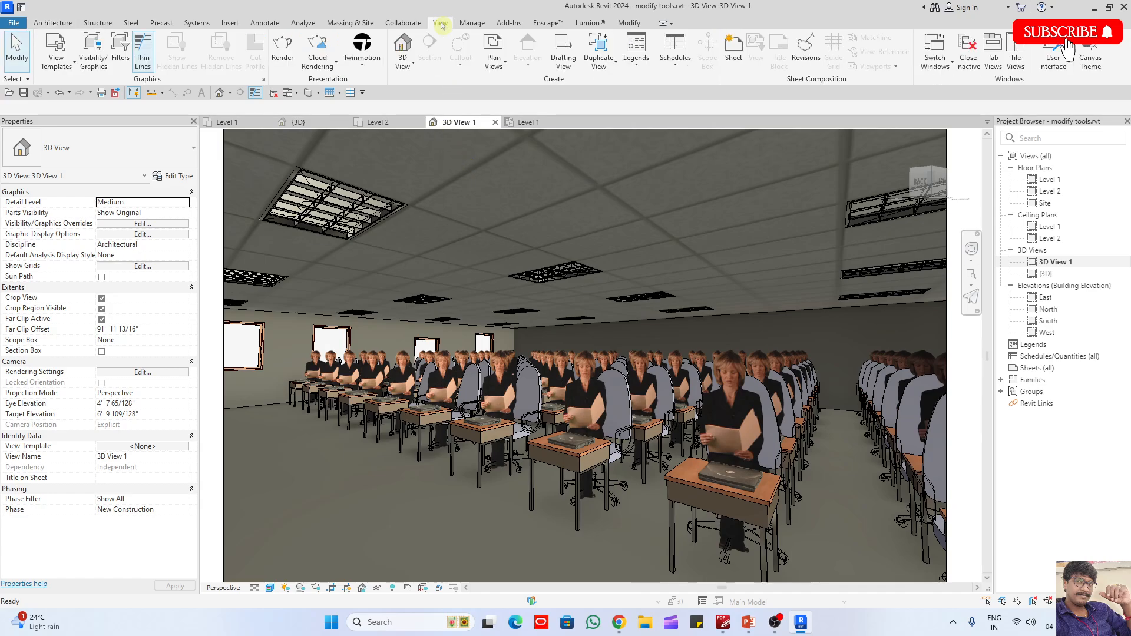
left_click(282, 65)
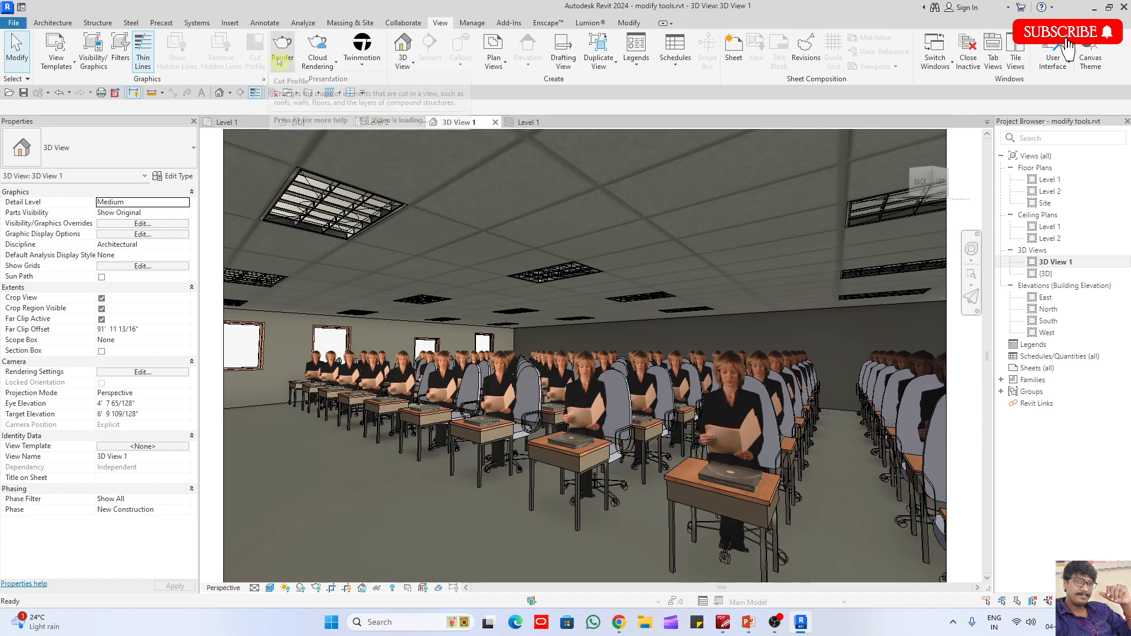
left_click_drag(70, 13, 434, 93)
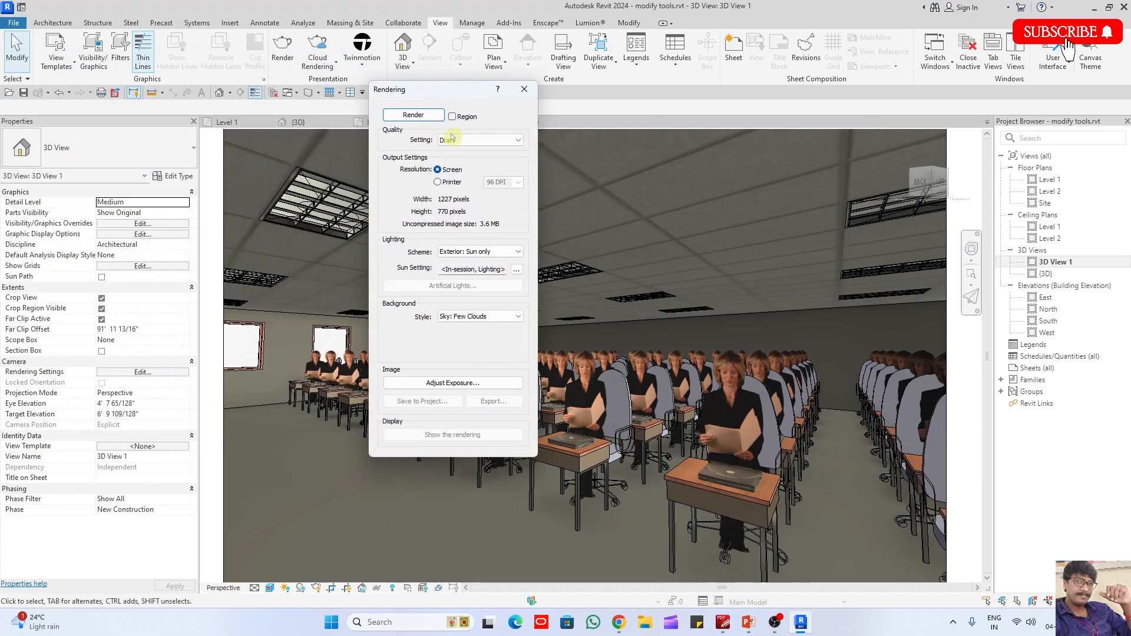
left_click(454, 140)
left_click(463, 159)
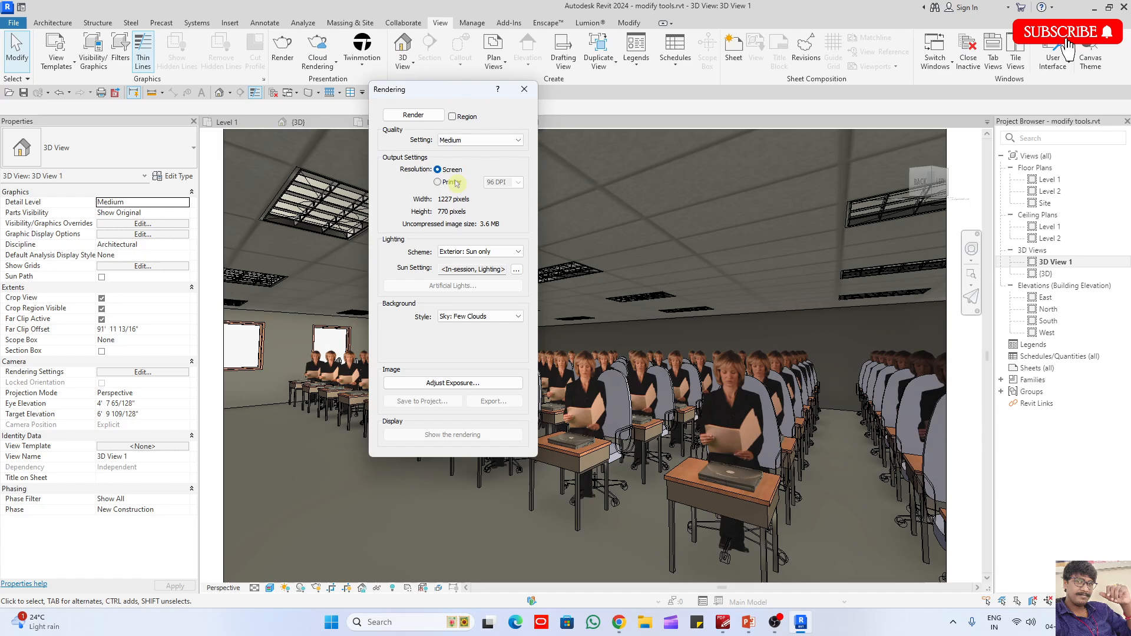
left_click(452, 182)
left_click(498, 182)
left_click(494, 209)
left_click(477, 252)
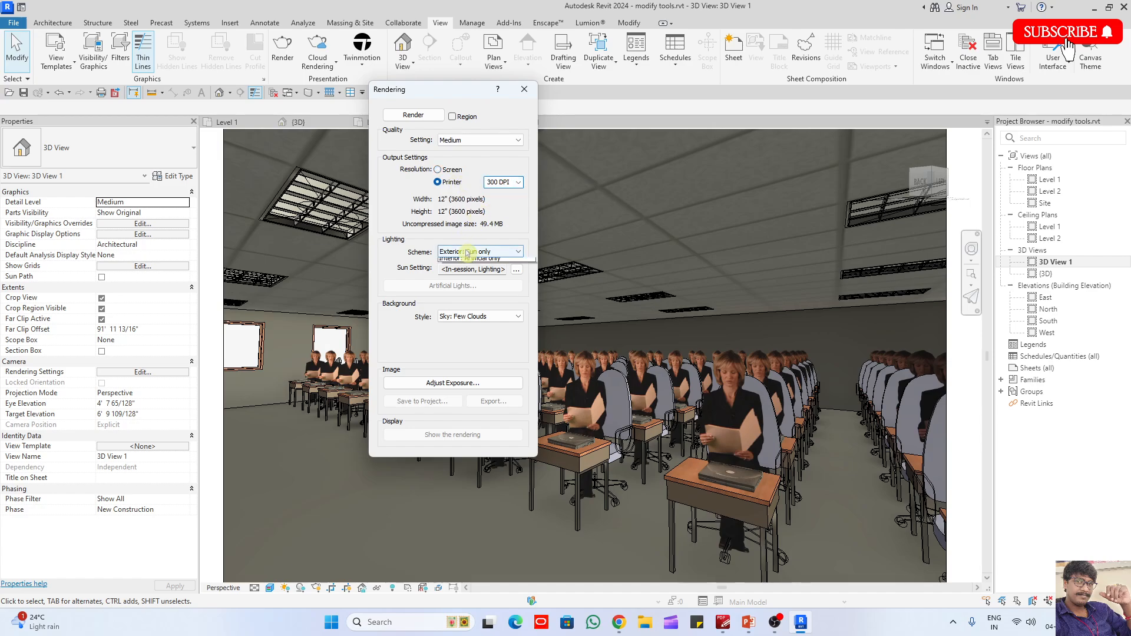
left_click(482, 293)
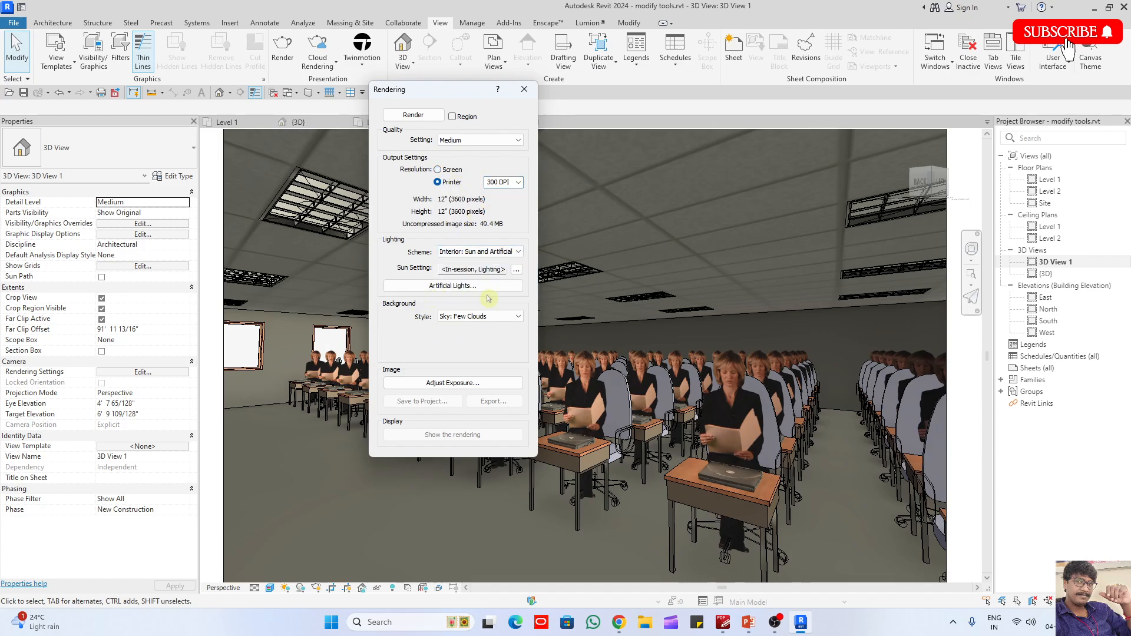
left_click(521, 270)
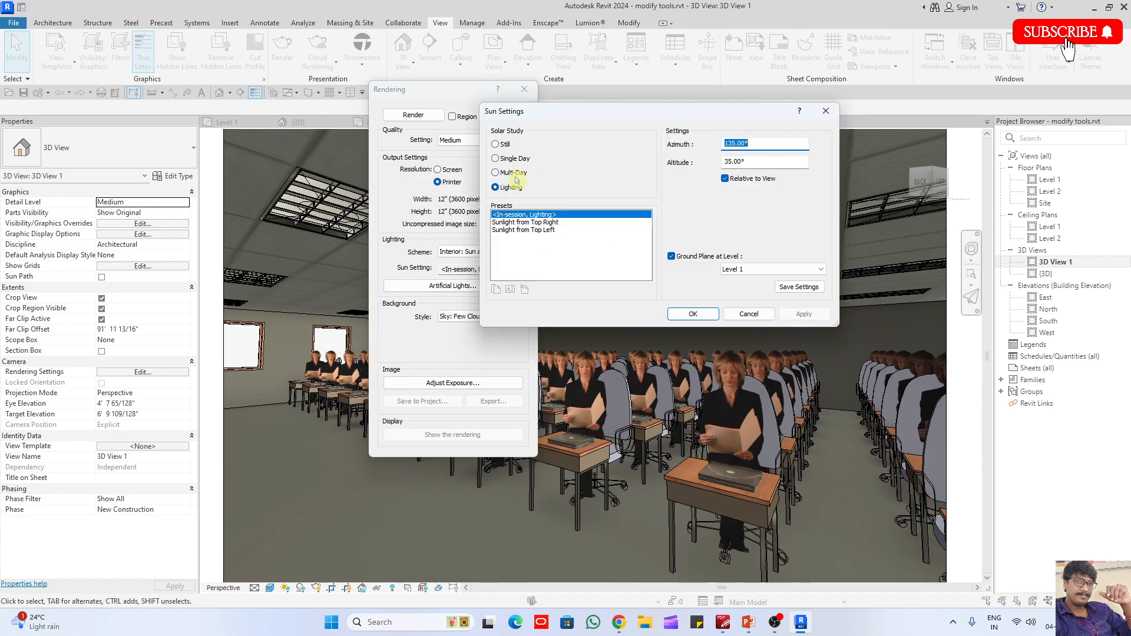
left_click(502, 145)
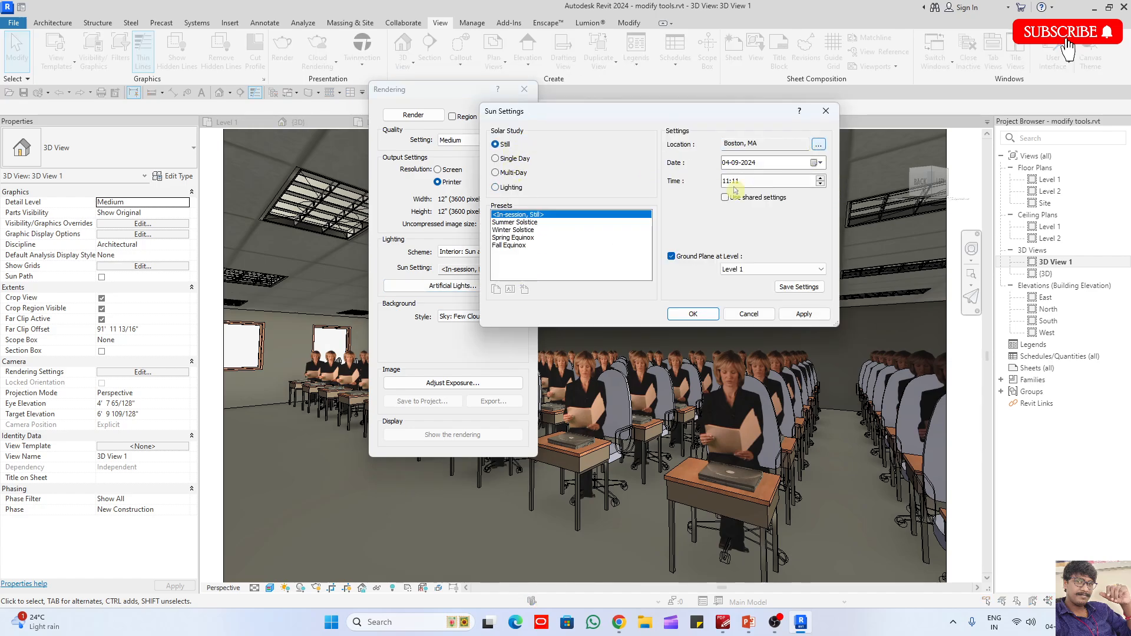
left_click(827, 111)
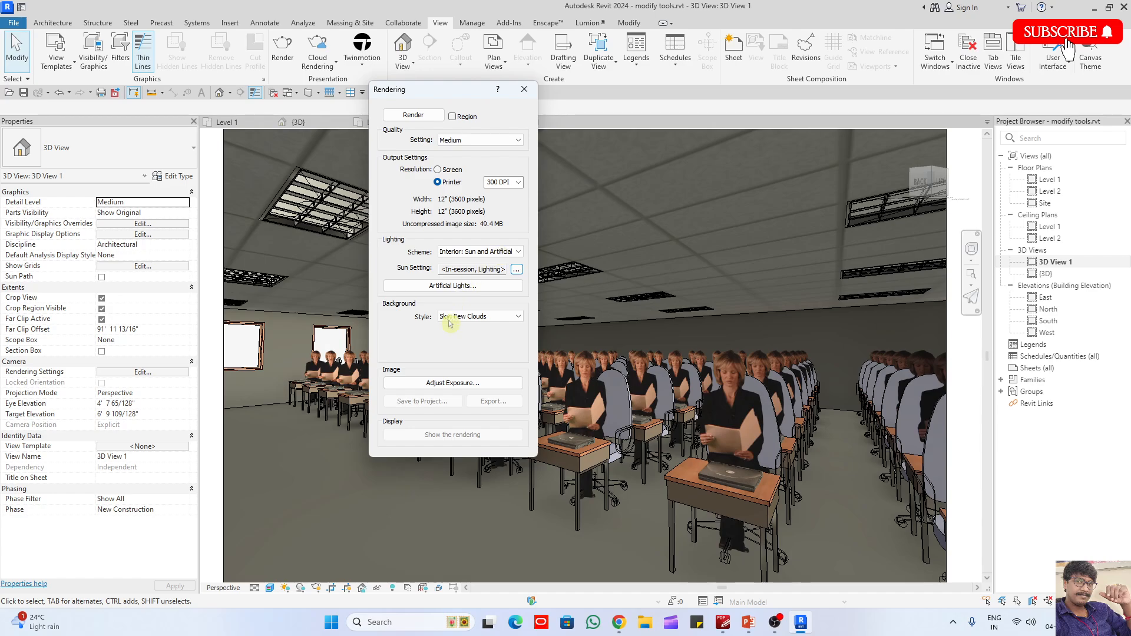
- Render the camera view with the current rendering settings
left_click(409, 116)
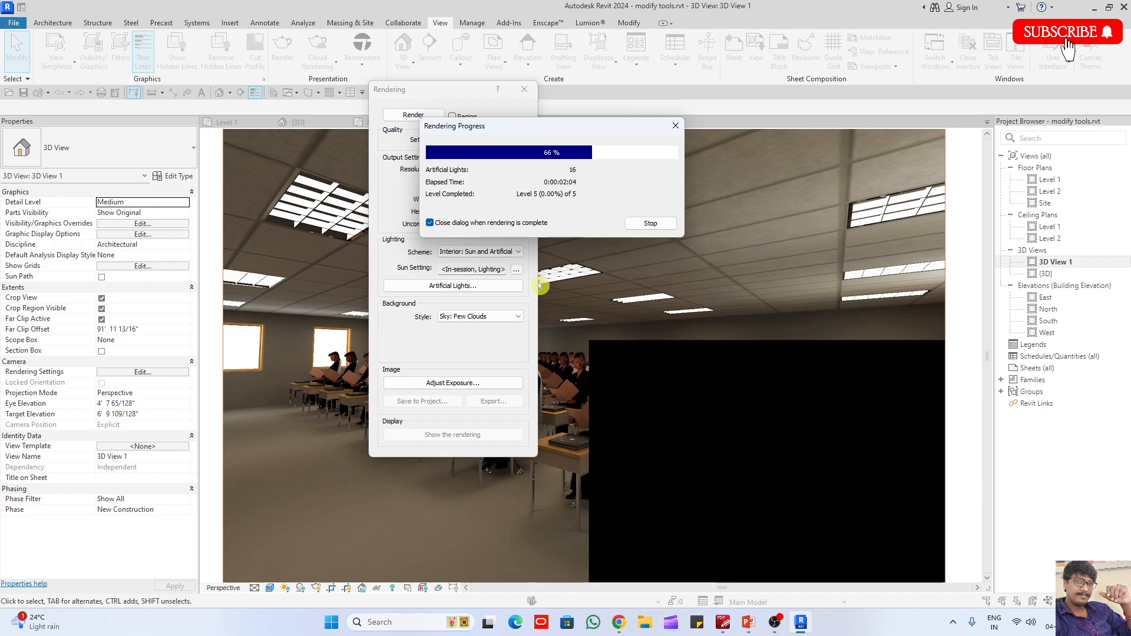
- Switch to Task Manager and examine the GPU, Wi-Fi, disk, memory and CPU performance during rendering, then close it
right_click(880, 628)
left_click(911, 578)
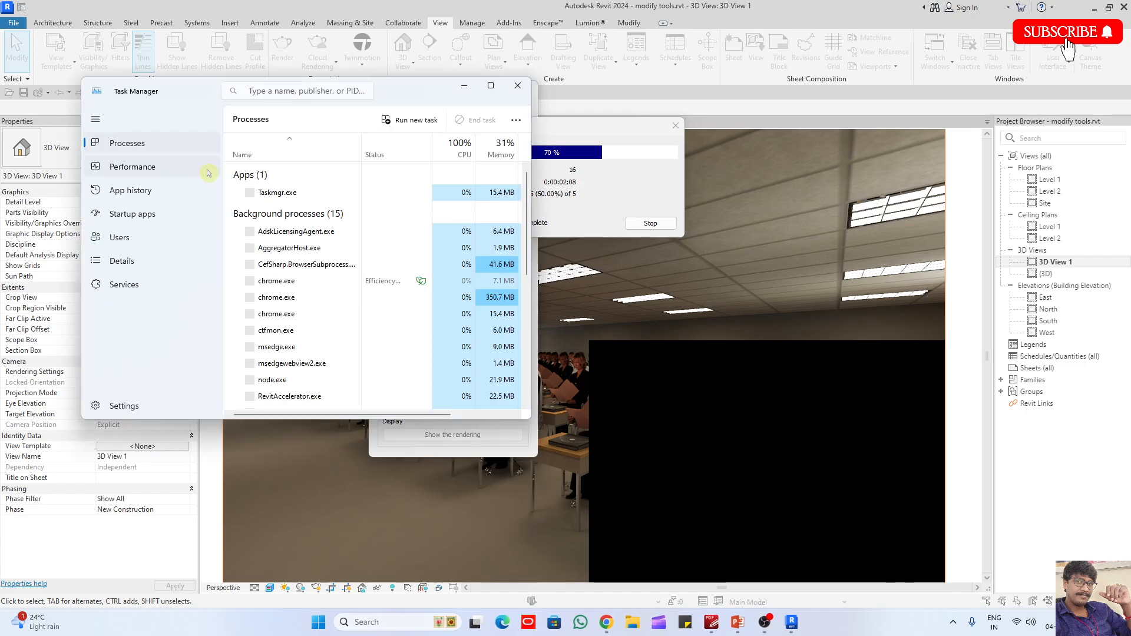
left_click(499, 88)
left_click(64, 88)
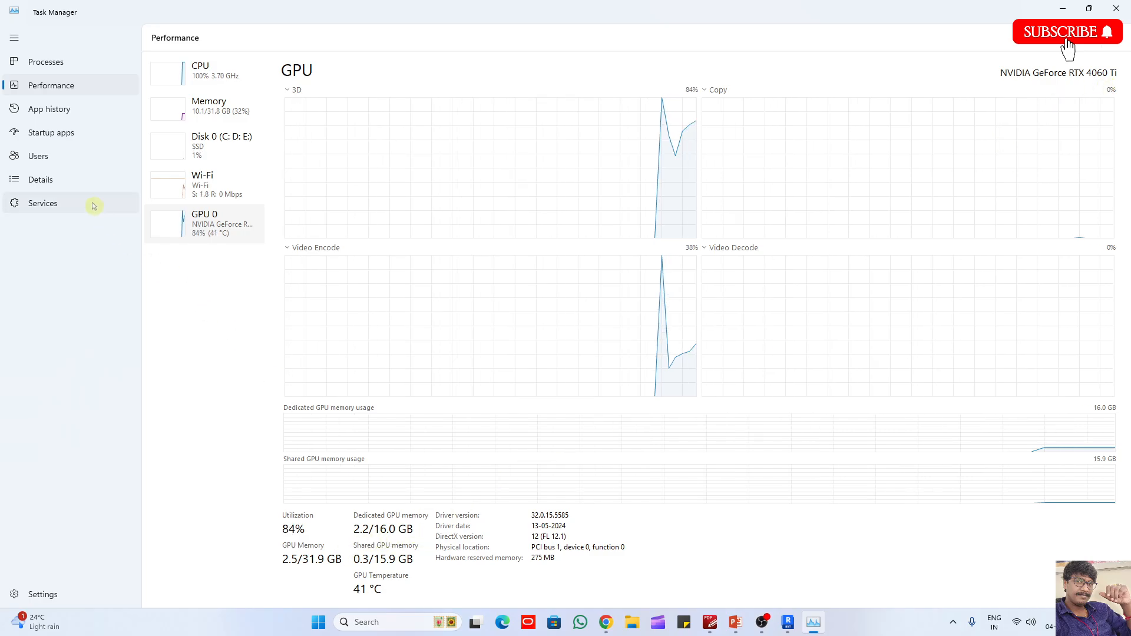
left_click(205, 179)
left_click(213, 146)
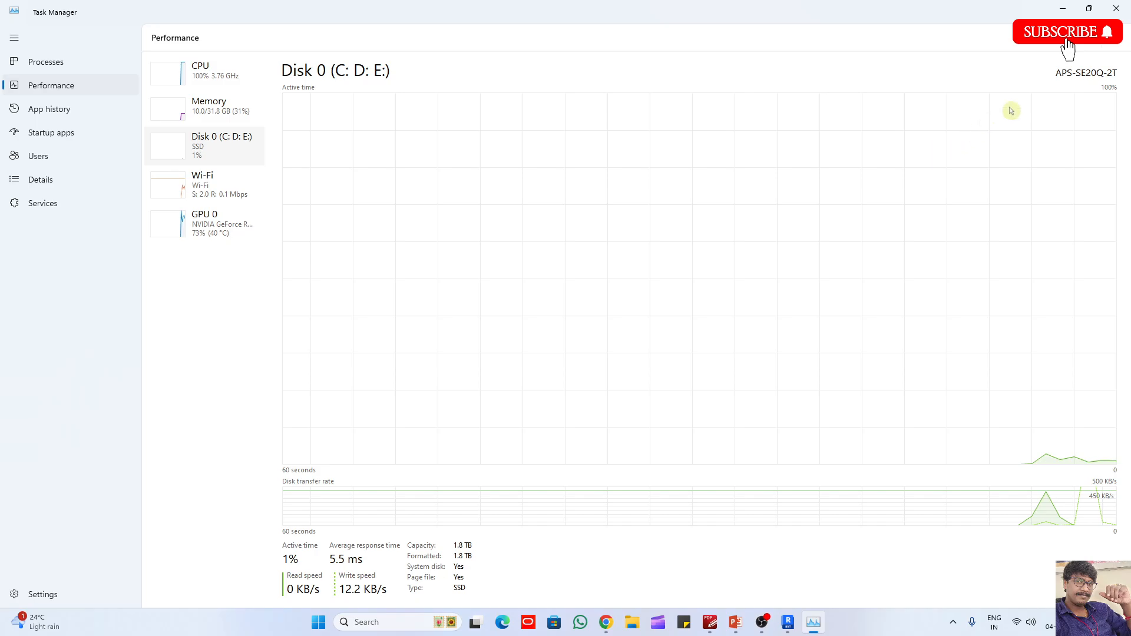
left_click(216, 112)
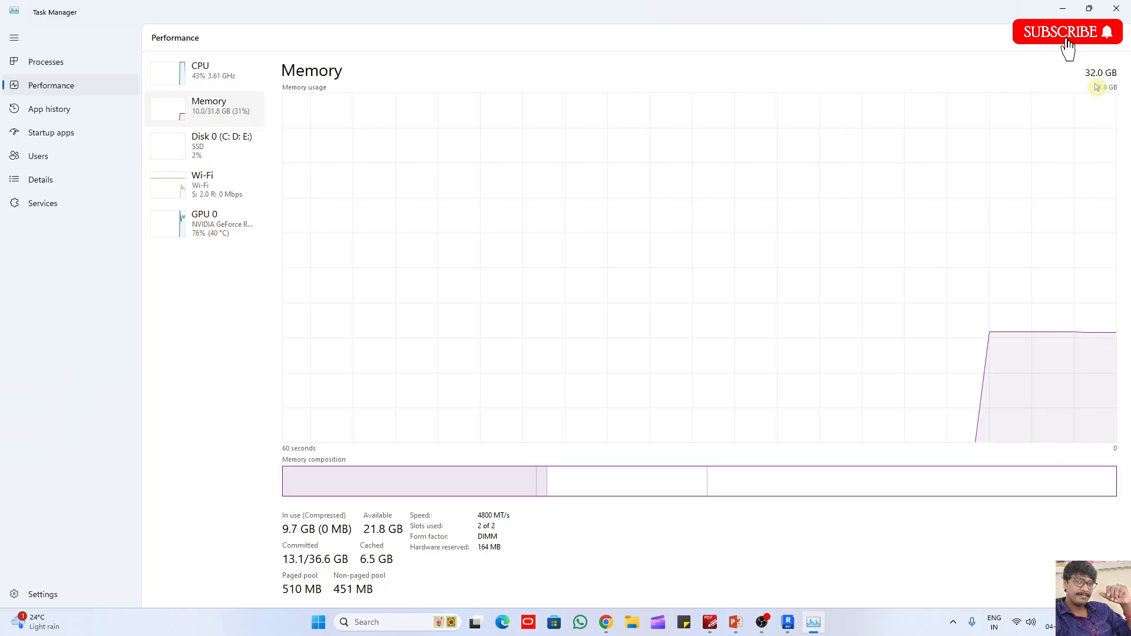
left_click(232, 73)
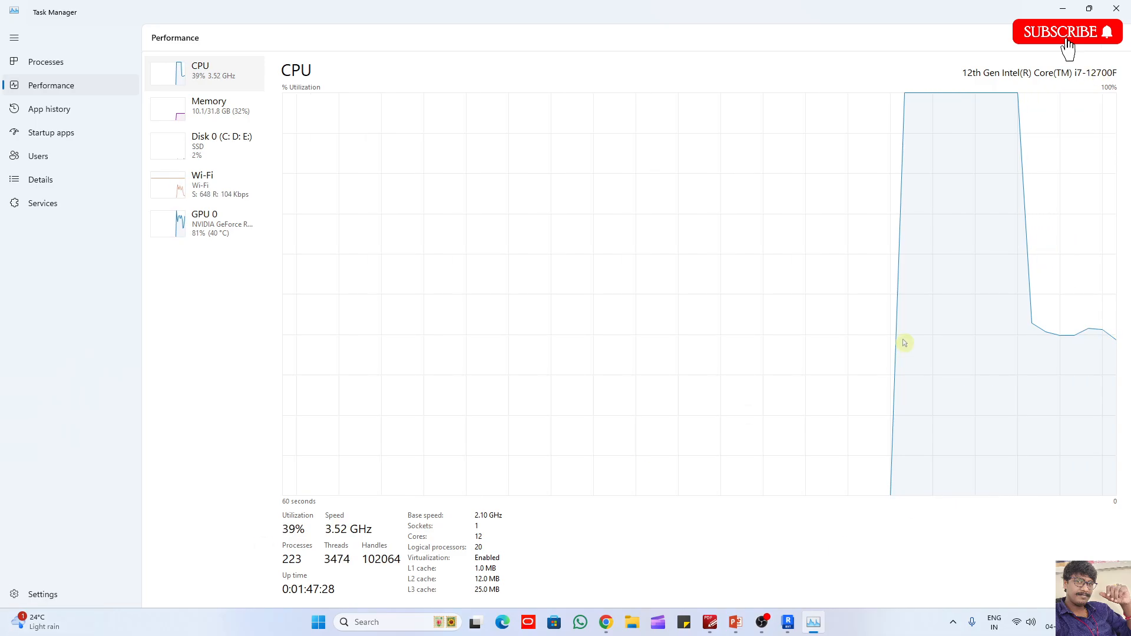
left_click(1116, 8)
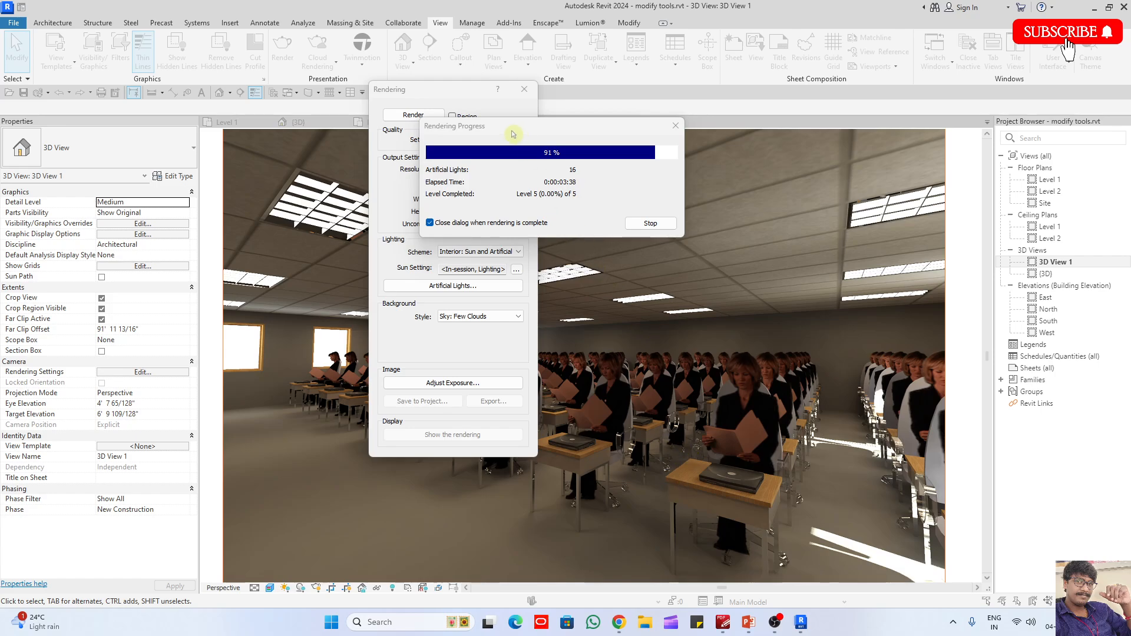
- Move the rendering dialogs off the image and save the finished rendering to the project
left_click_drag(513, 130, 903, 131)
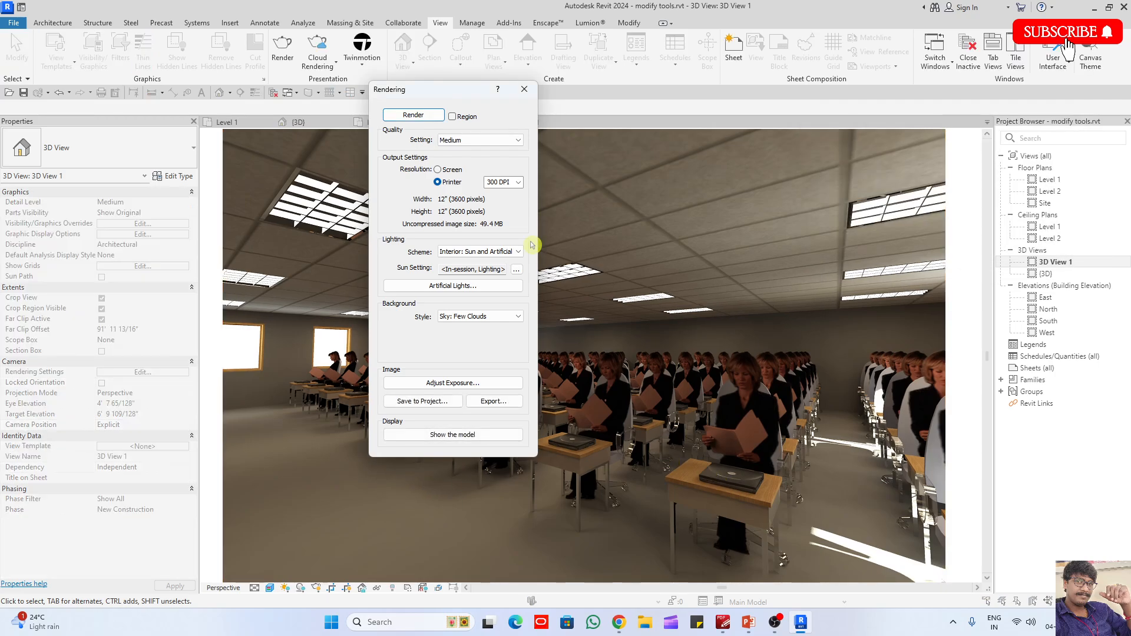
left_click_drag(452, 91, 152, 69)
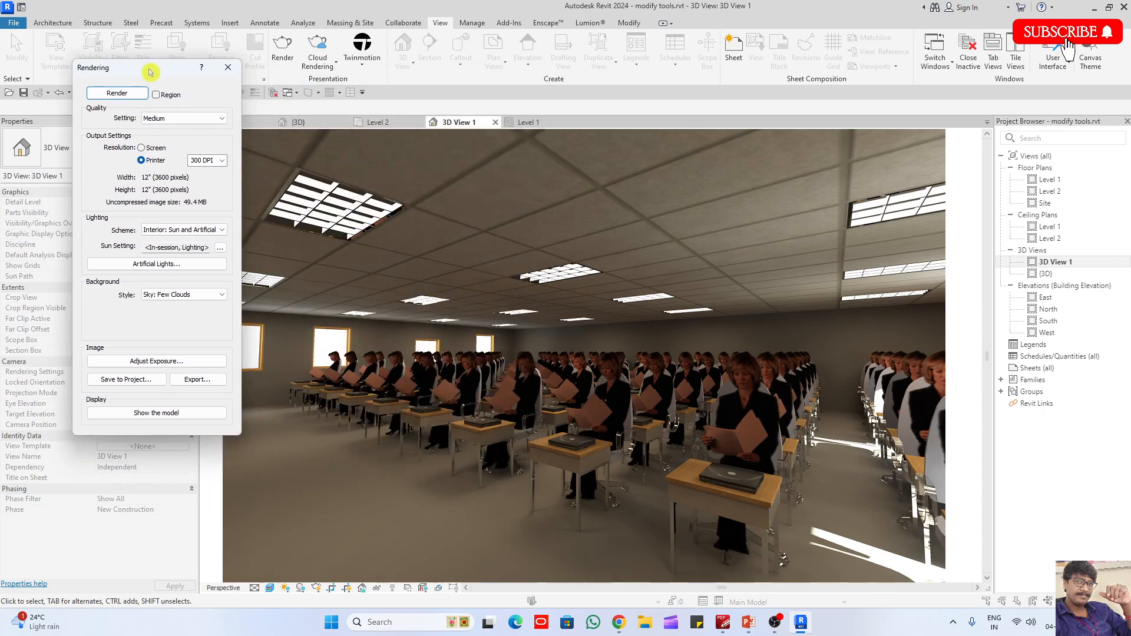
left_click(123, 379)
left_click(588, 330)
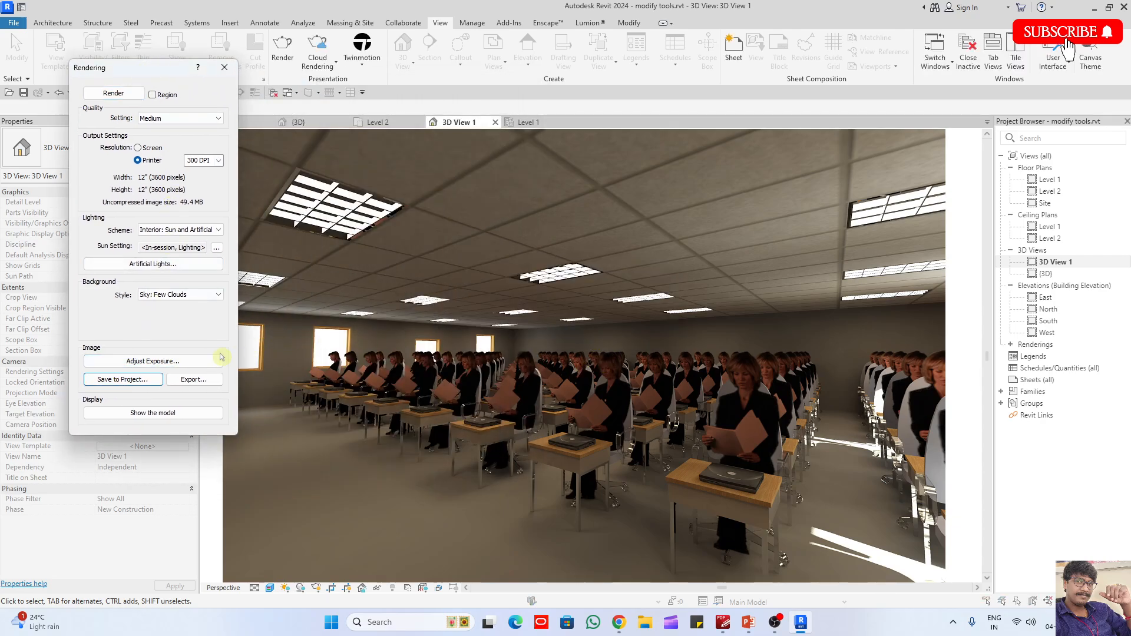
- Adjust the rendering's exposure with exposure value 8.26, highlights 0.29 and shadows 0.41
left_click(153, 360)
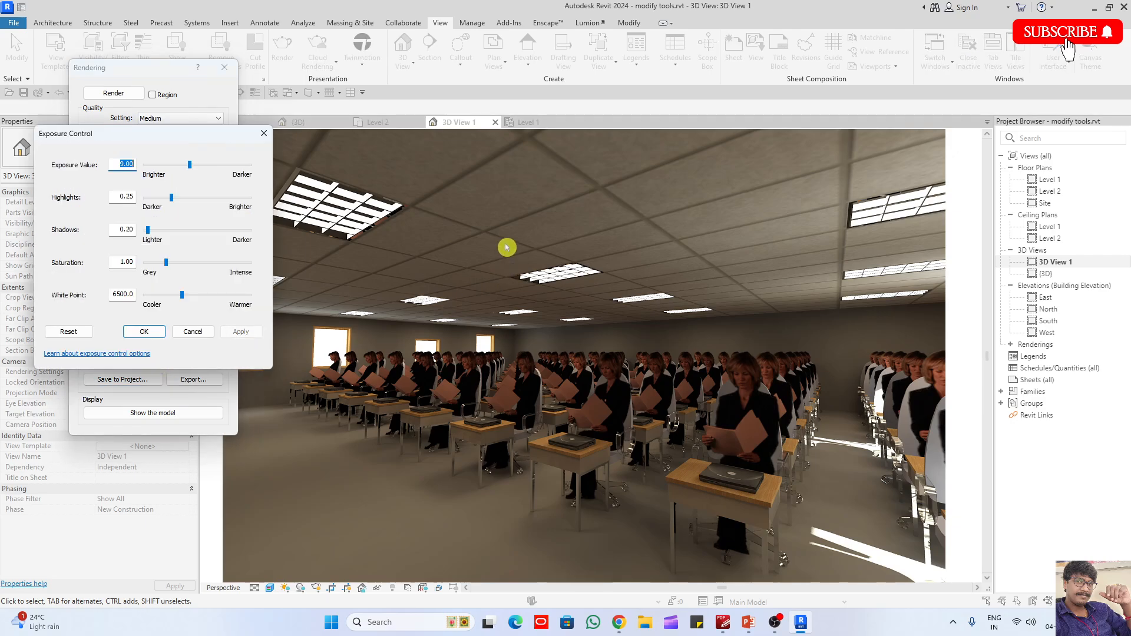
left_click(172, 199)
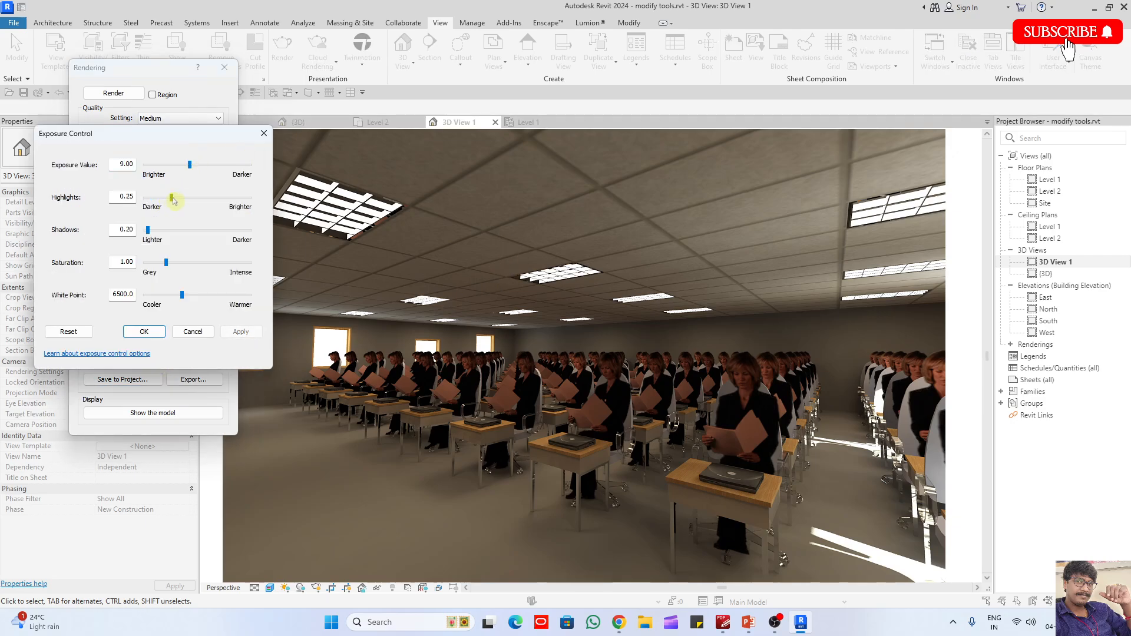
left_click_drag(173, 201, 177, 199)
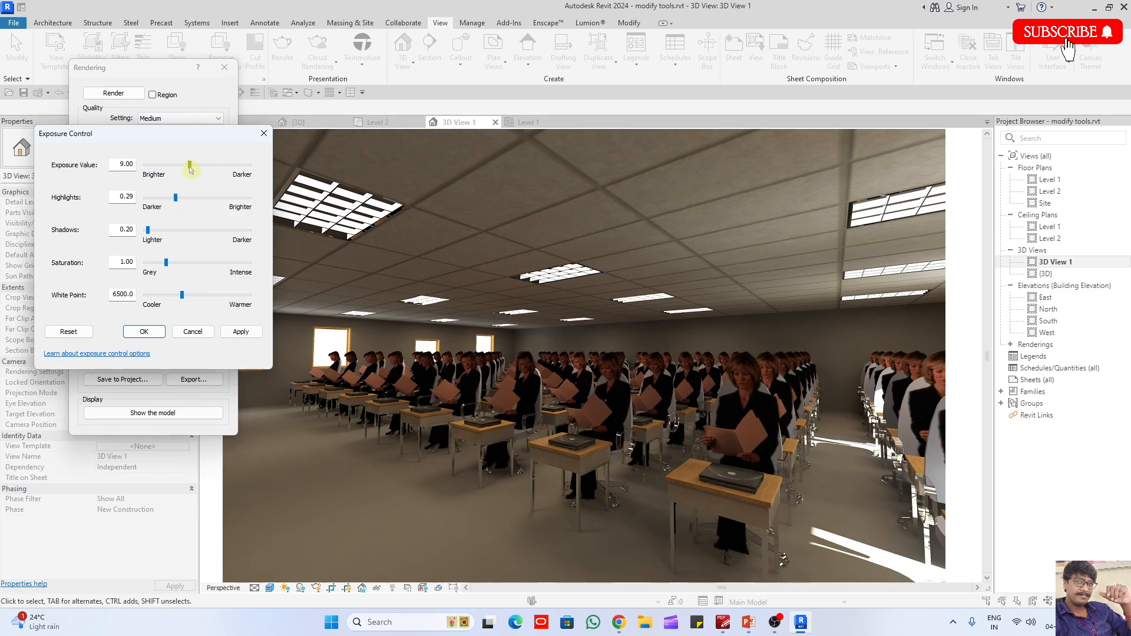
left_click_drag(192, 167, 186, 166)
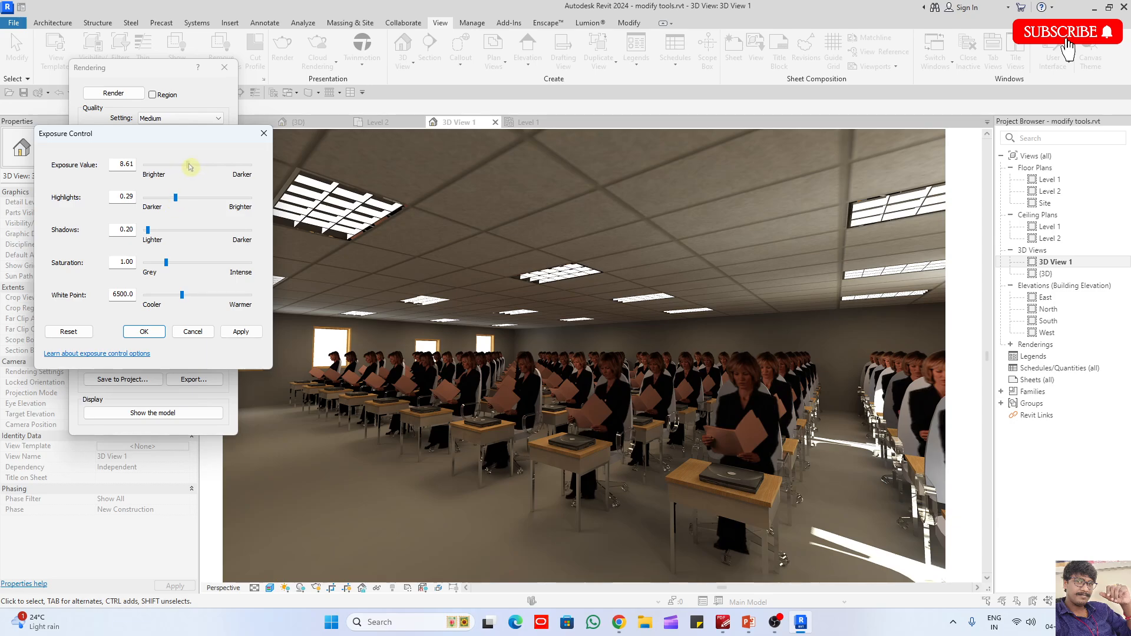
left_click(241, 331)
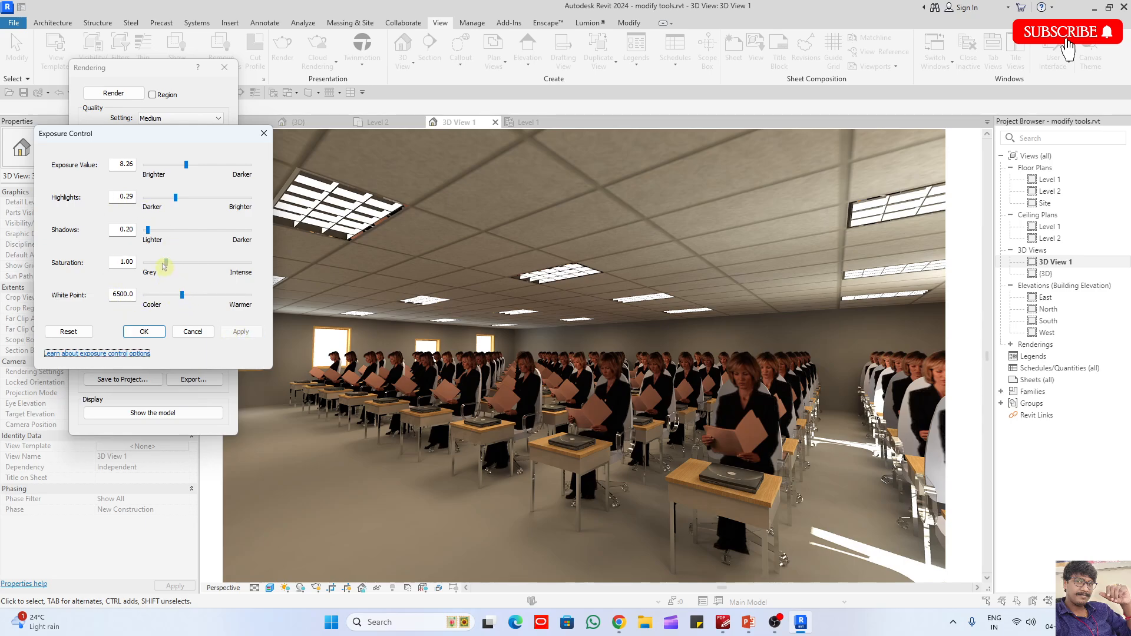
left_click_drag(148, 230, 156, 231)
left_click(240, 332)
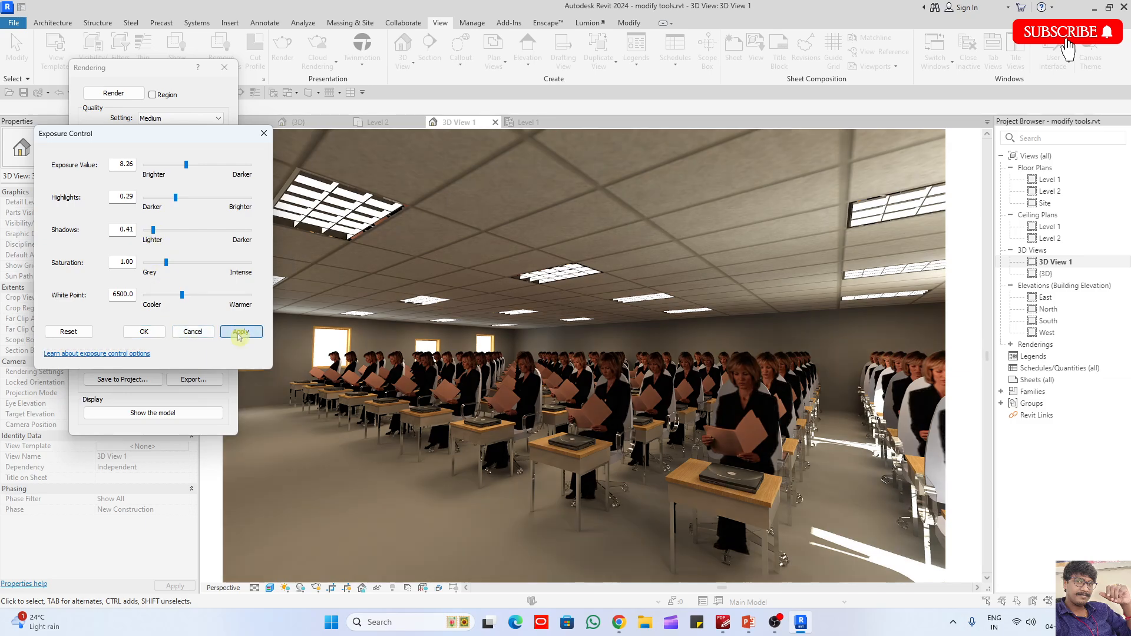
left_click(144, 331)
- Save the exposure-adjusted rendering to the project and export it as the JPEG file 3D View 1 in the practice folder
left_click(123, 379)
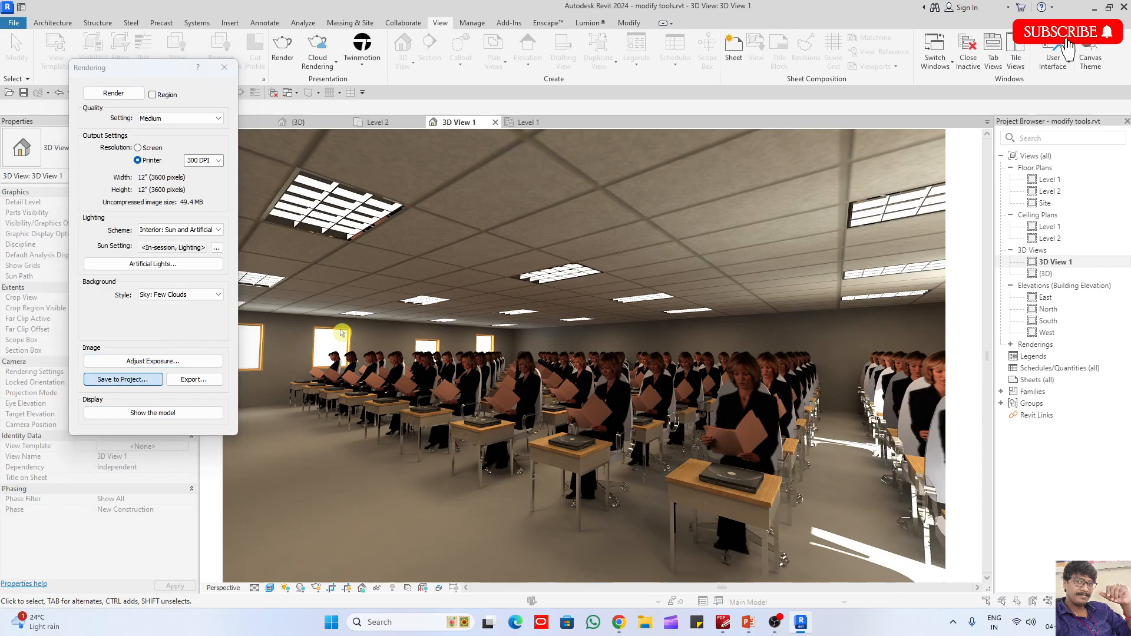
left_click(581, 328)
left_click(194, 379)
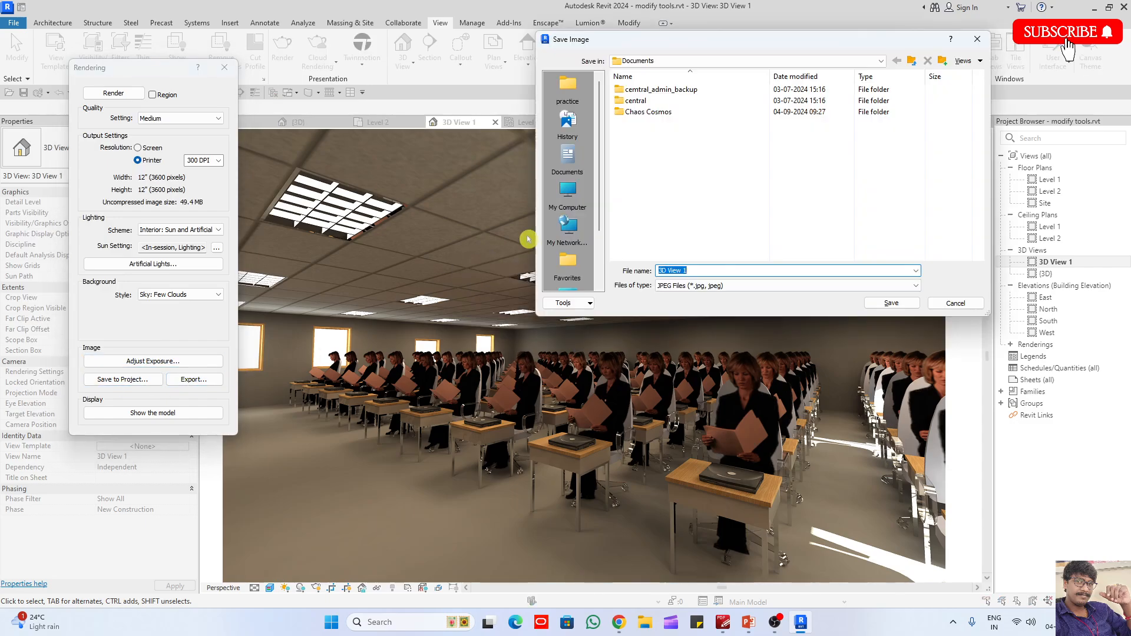
left_click(568, 193)
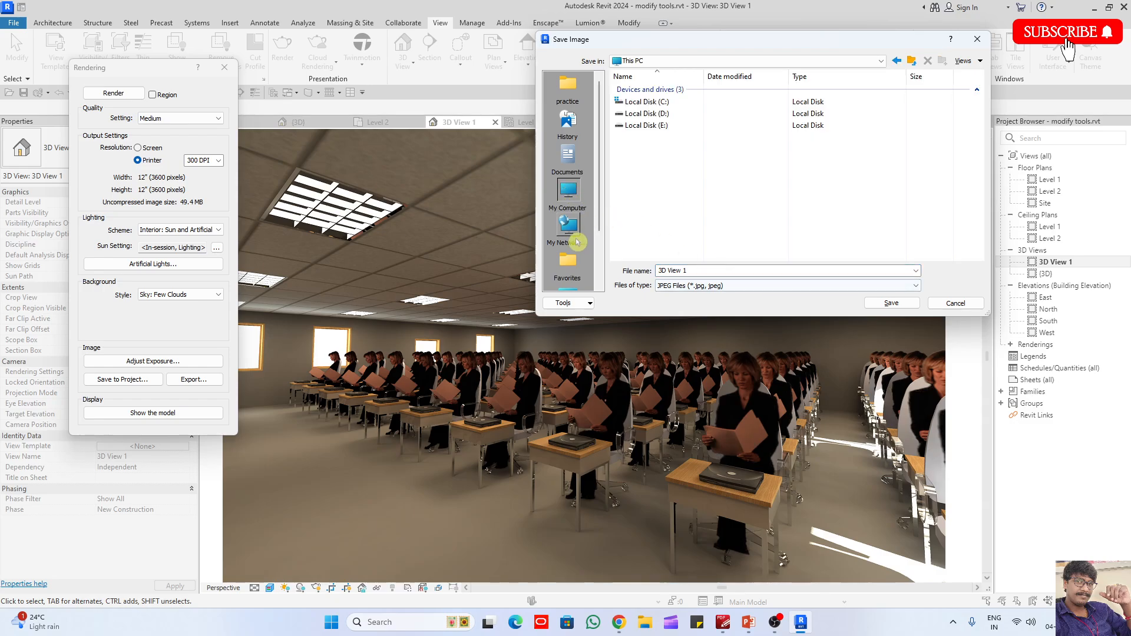
left_click(568, 91)
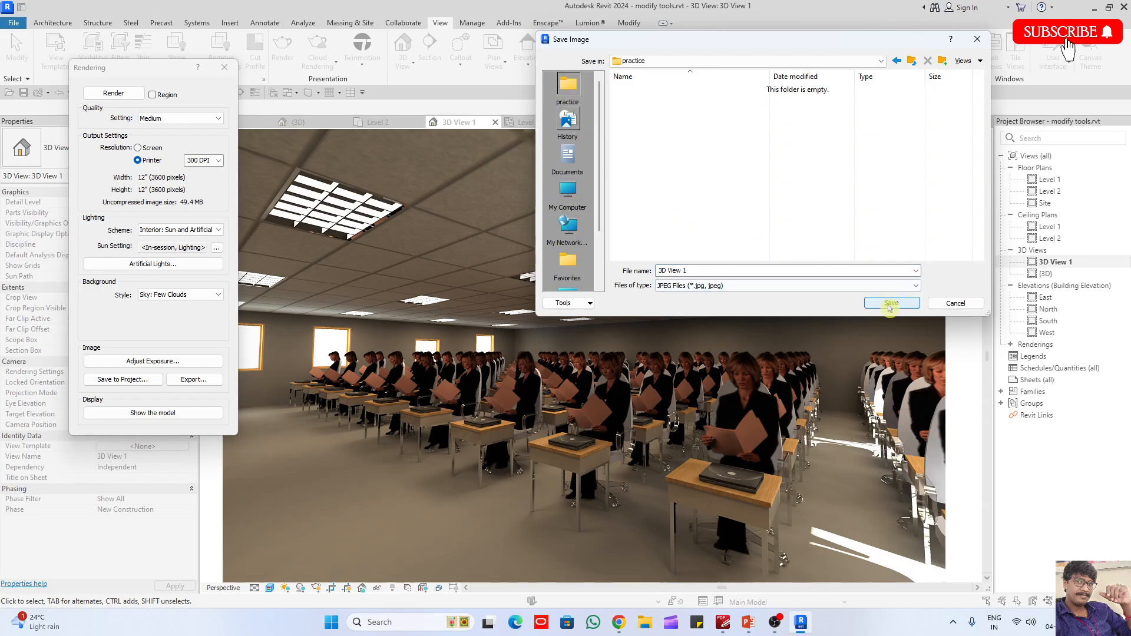
left_click(891, 303)
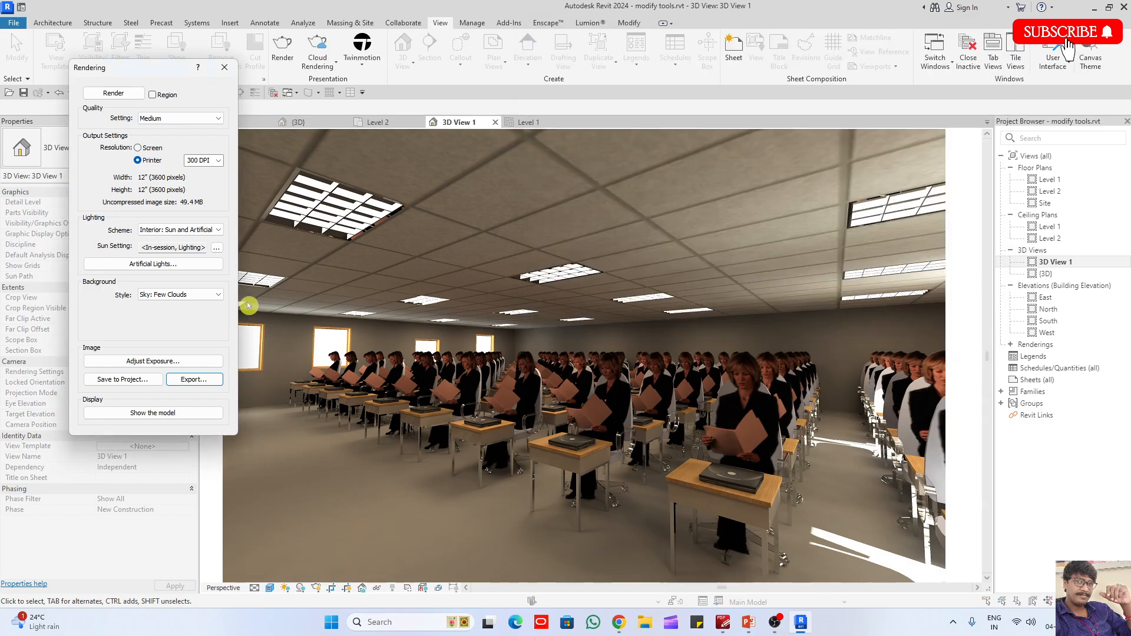
- Switch the camera view's display from the rendering back to the model and close the rendering settings
left_click(171, 414)
left_click(172, 416)
left_click(172, 414)
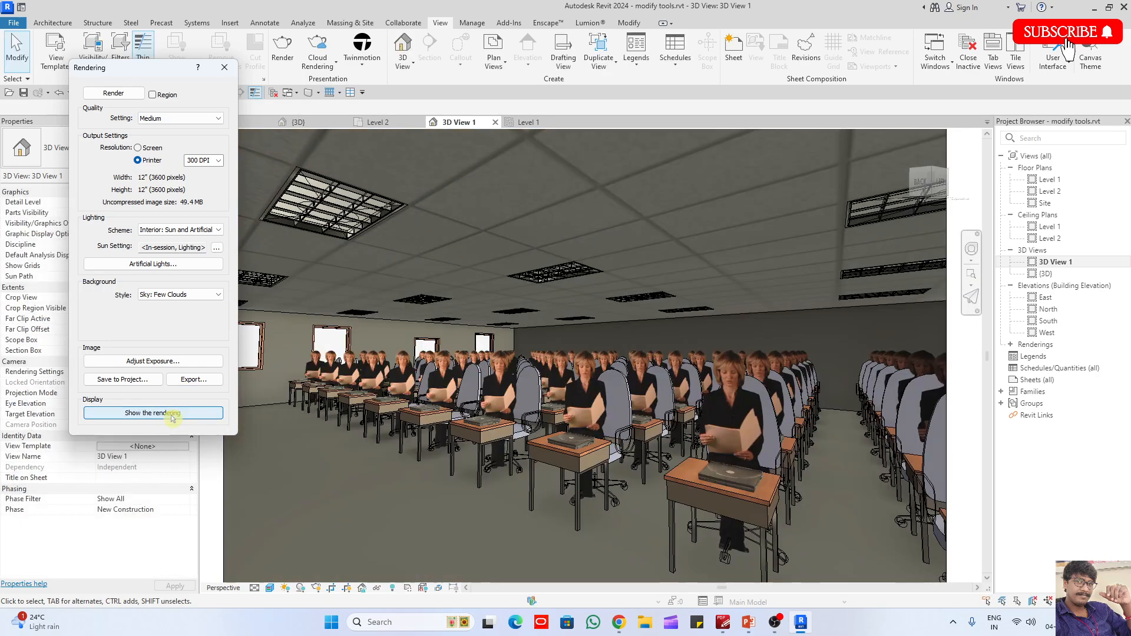
left_click(172, 414)
left_click(225, 67)
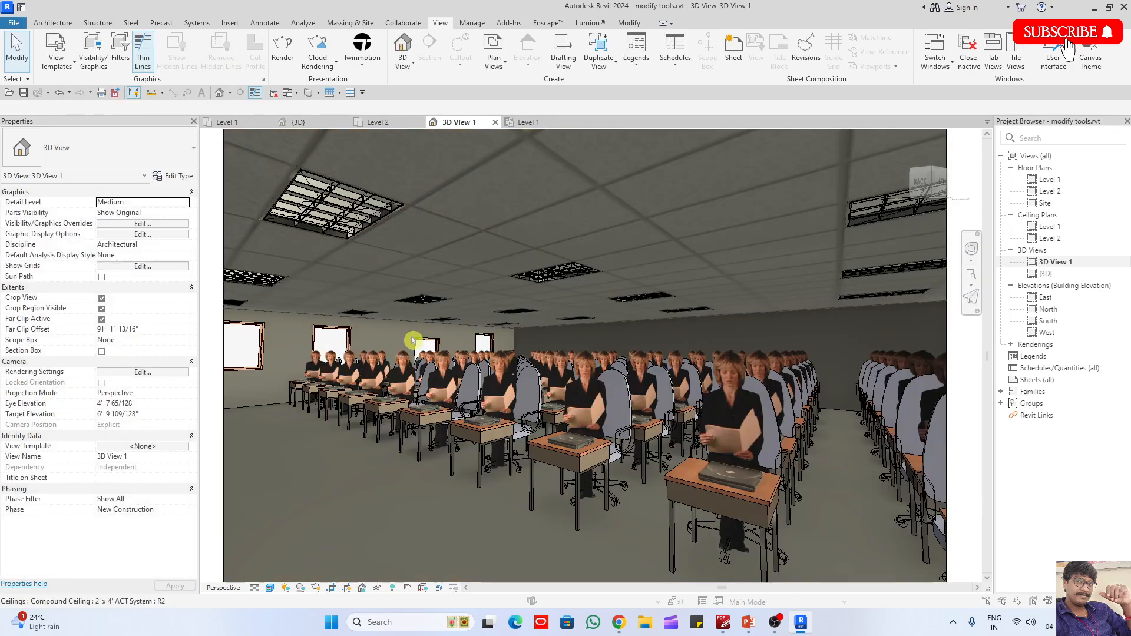
- Open the saved renderings 3D View 1_1 and 3D View 1_2 and examine the classroom image of 3D View 1_2 up close
left_click(1010, 344)
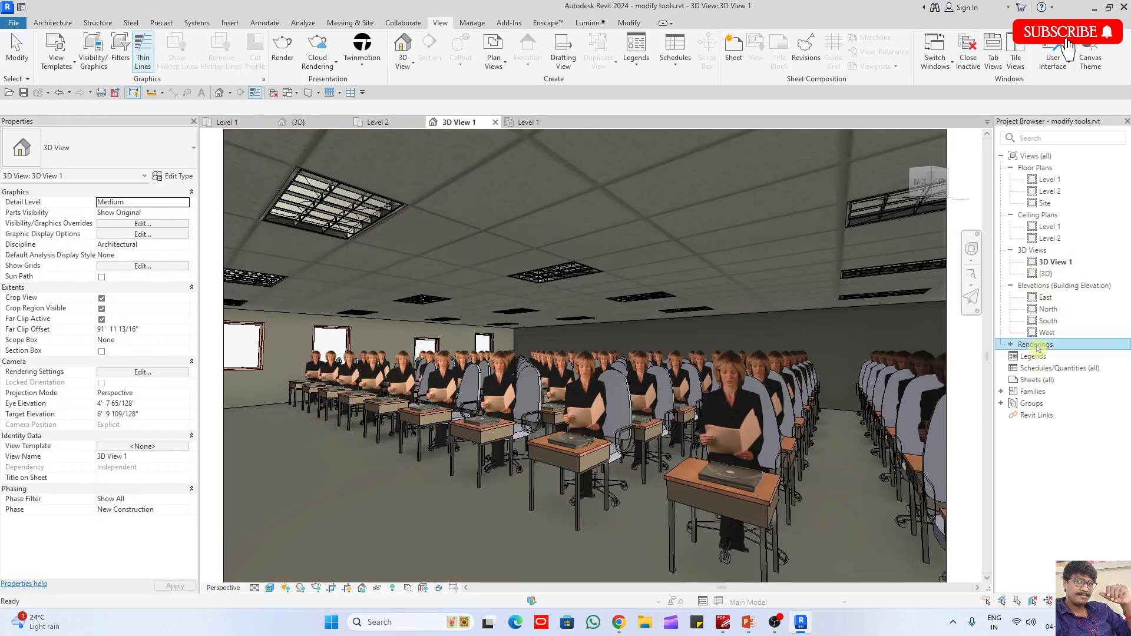
double_click(1055, 356)
double_click(1055, 368)
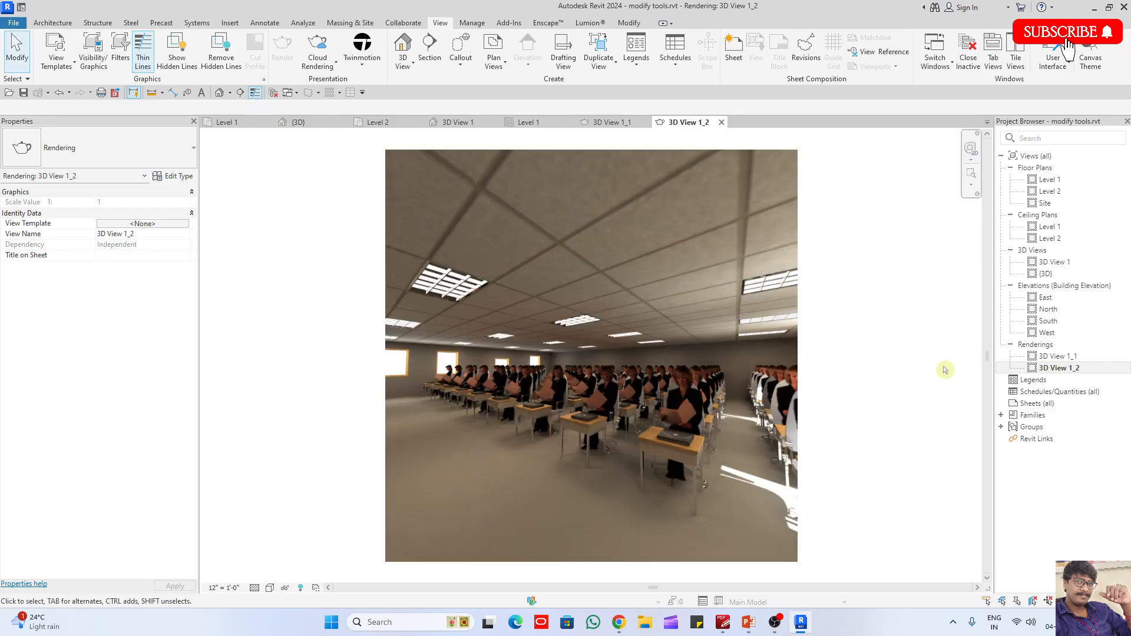
scroll(673, 465, "up", 5)
scroll(502, 341, "down", 5)
scroll(472, 383, "up", 8)
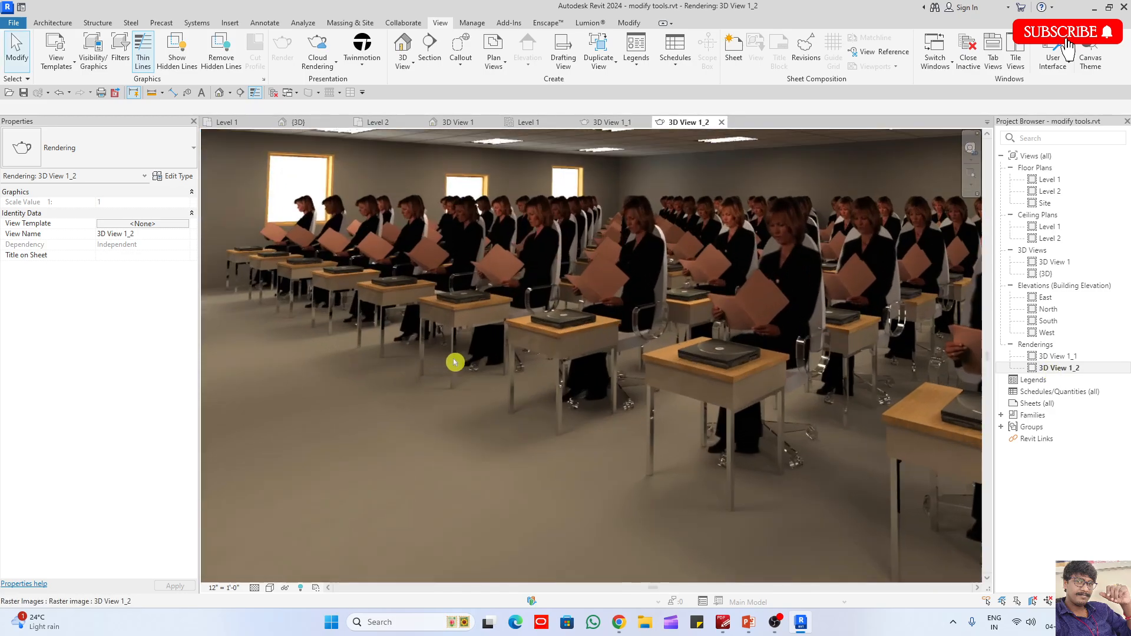
scroll(498, 447, "down", 6)
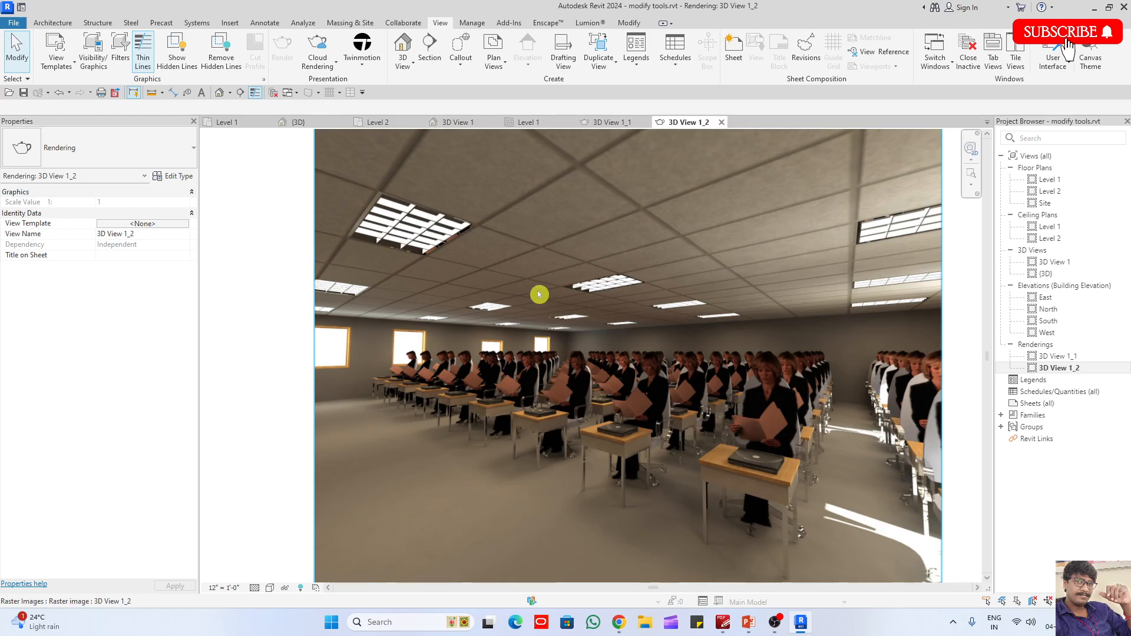
scroll(399, 222, "up", 2)
scroll(495, 262, "down", 2)
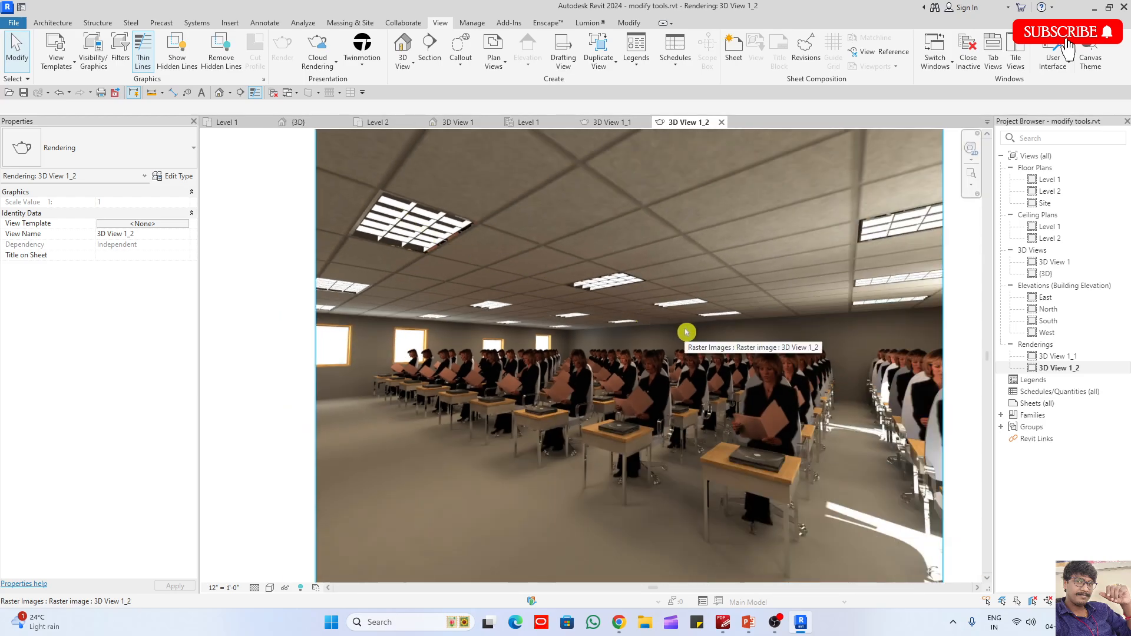
- Exit Revit, closing the modify tools.rvt project
left_click(1124, 7)
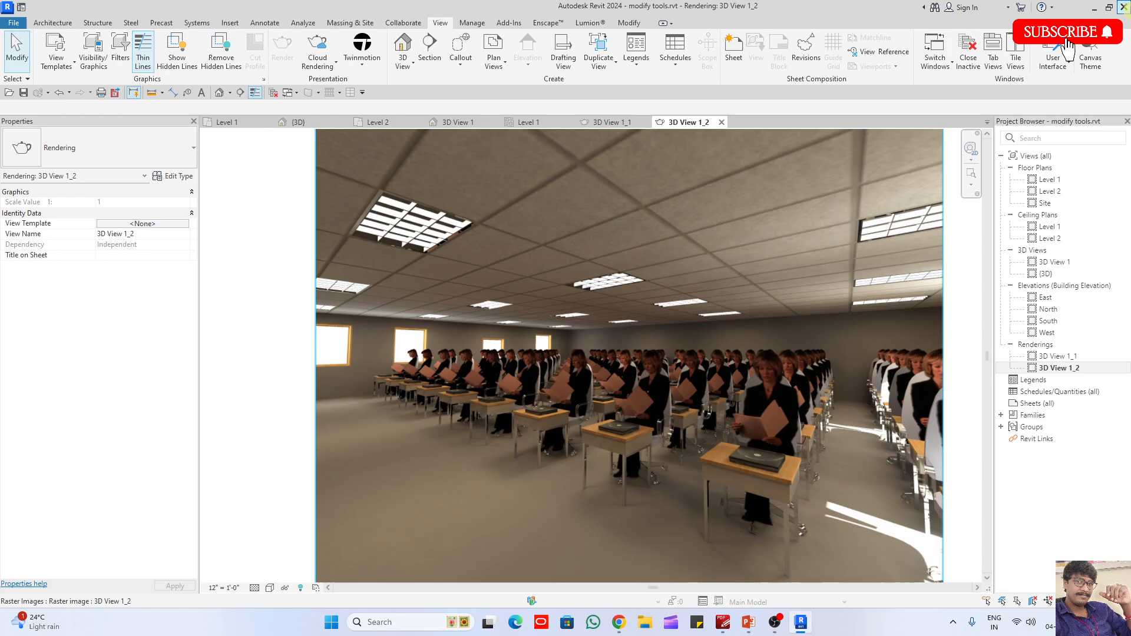
left_click(548, 318)
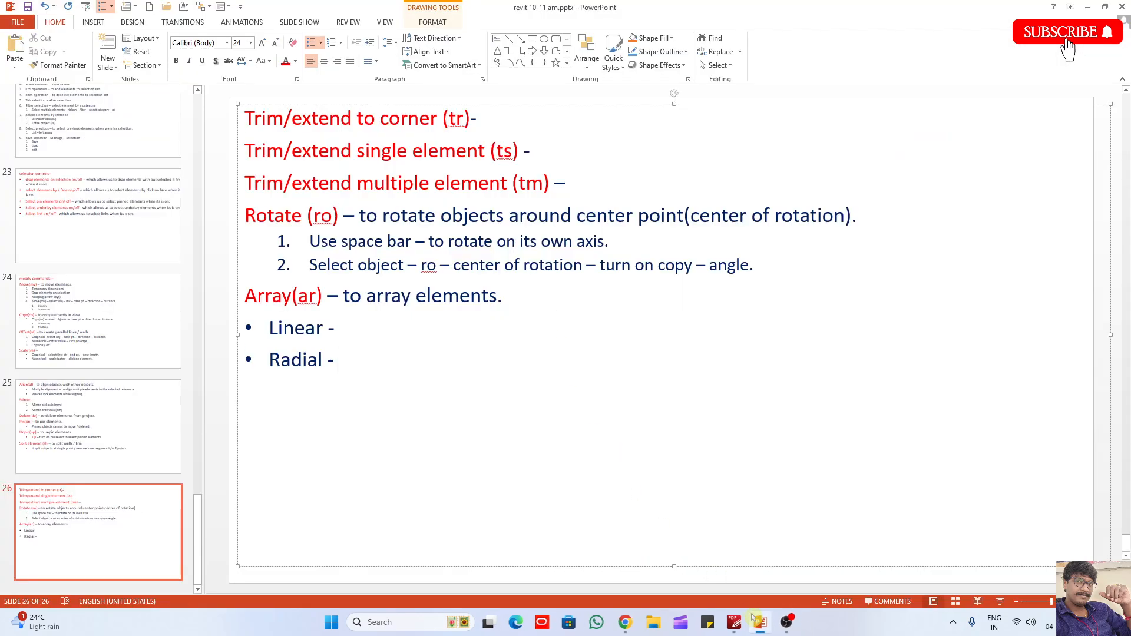
mouse_move(788, 623)
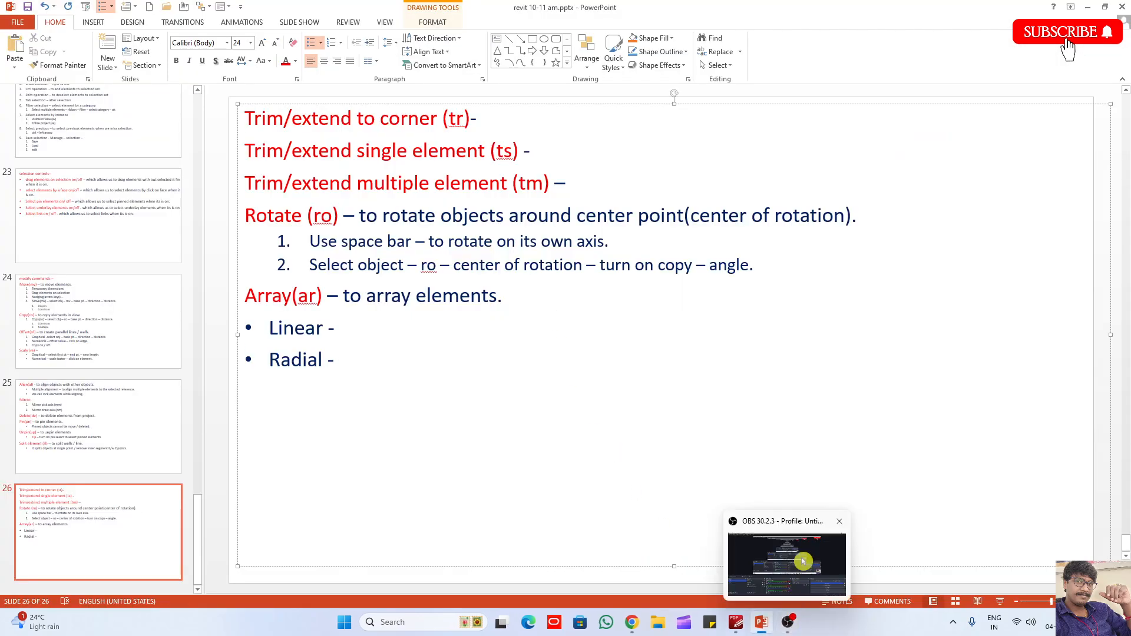